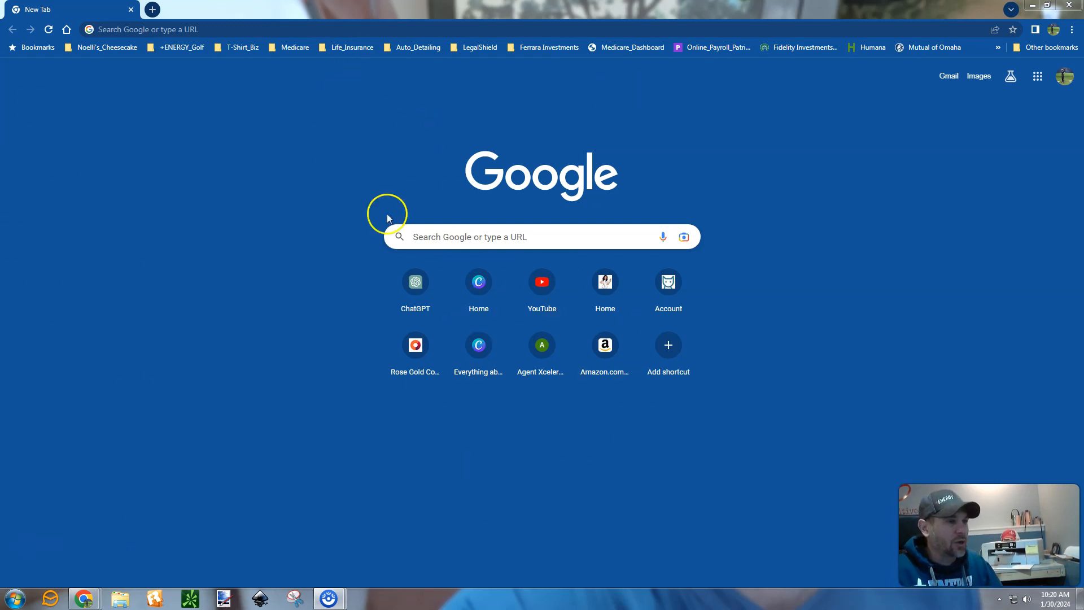
Search Google for "google docs" and open the Google Docs site from the results.
{"action": "left_click", "coordinate": [448, 238]}
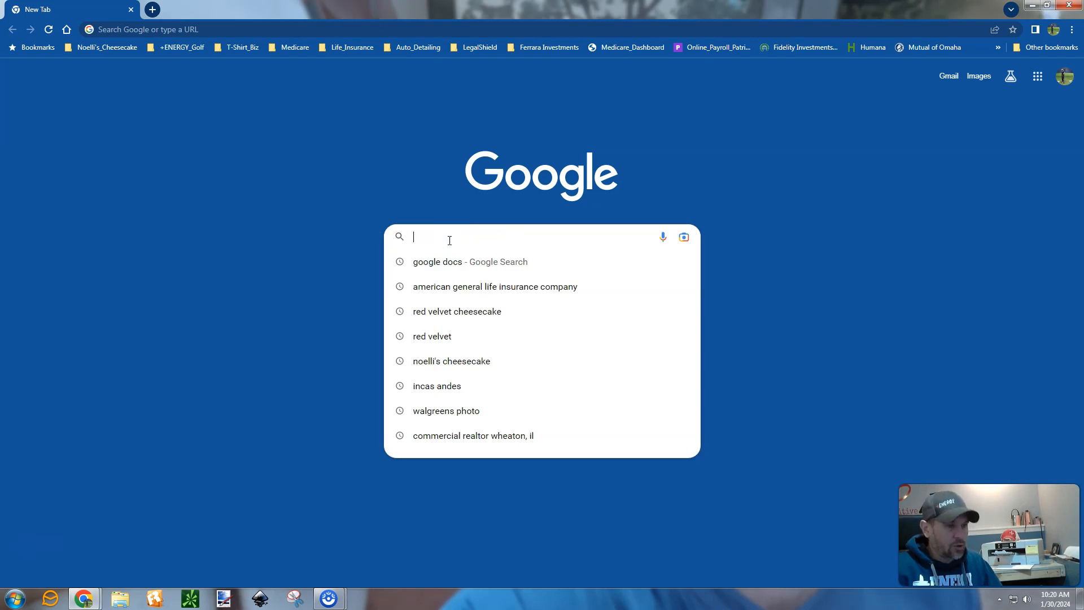
{"action": "type", "text": "google docs"}
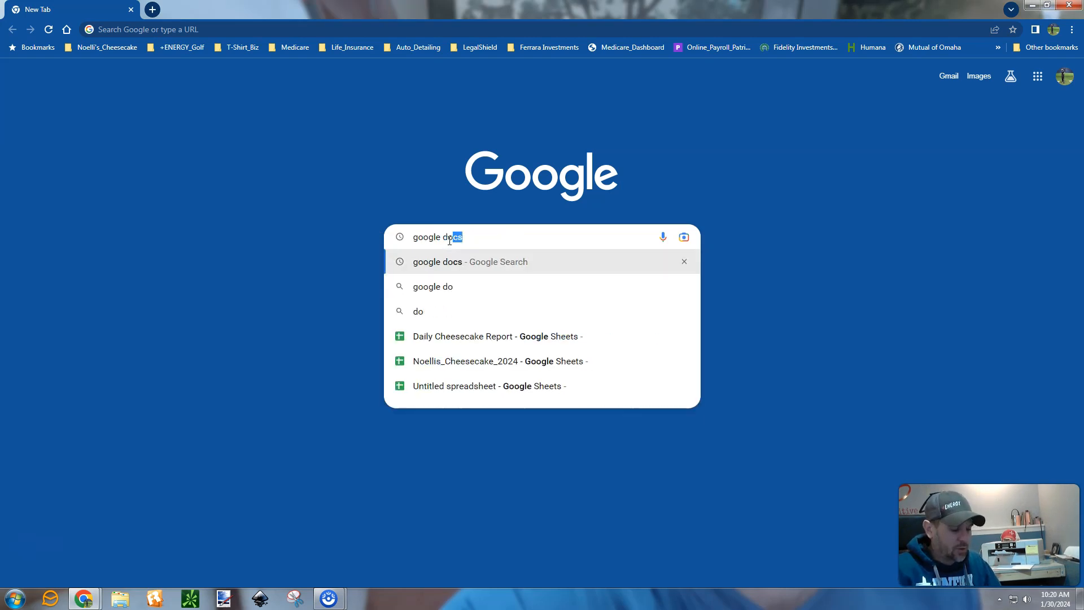
{"action": "key", "text": "Return"}
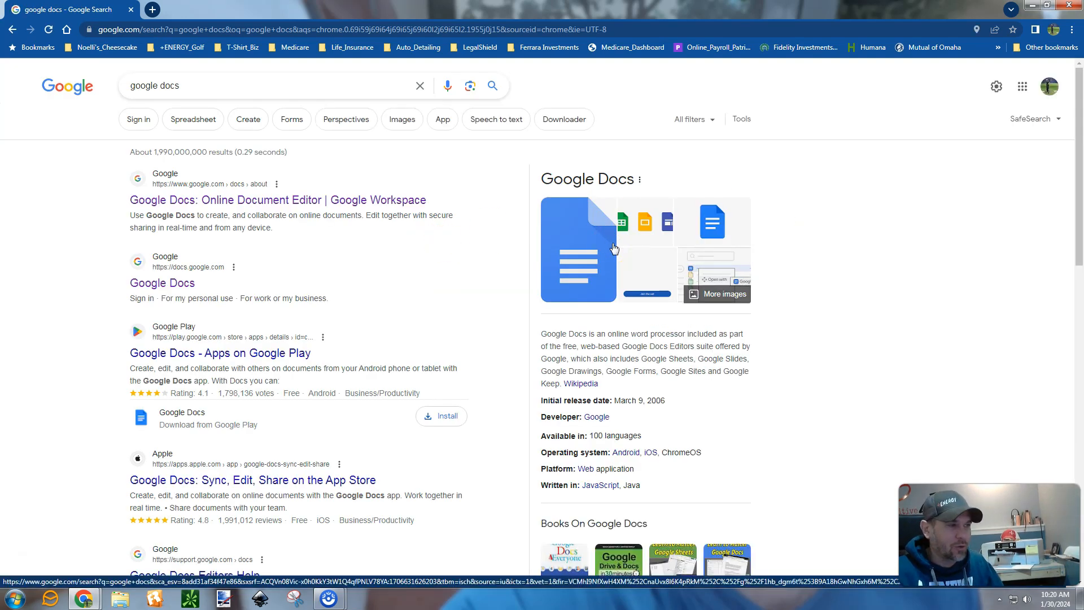
{"action": "left_click", "coordinate": [165, 284]}
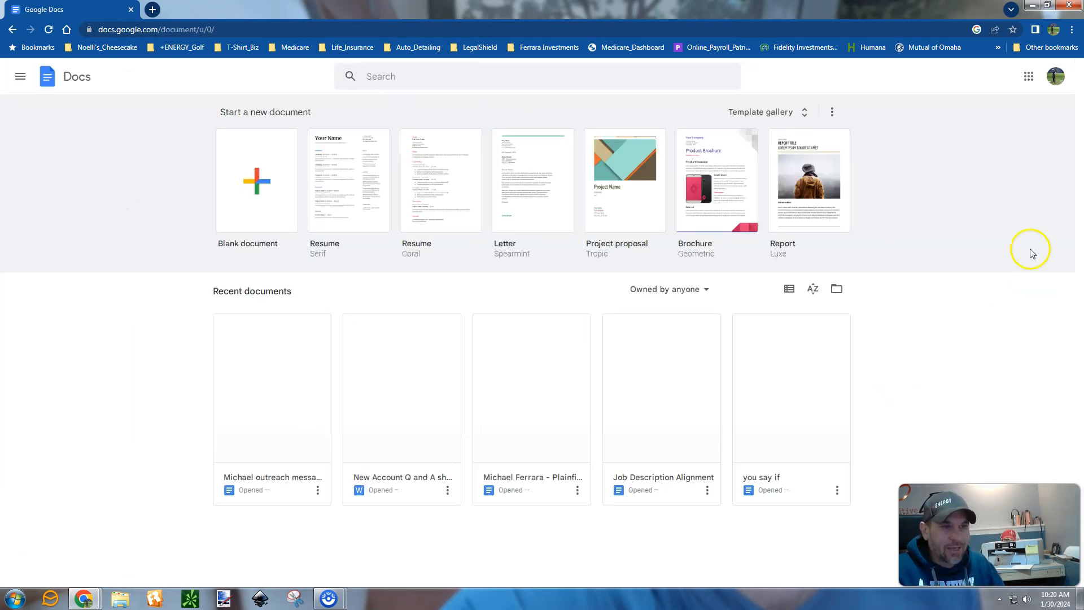
Switch from Google Docs to Google Sheets and create a blank spreadsheet.
{"action": "left_click", "coordinate": [21, 76]}
{"action": "left_click", "coordinate": [45, 139]}
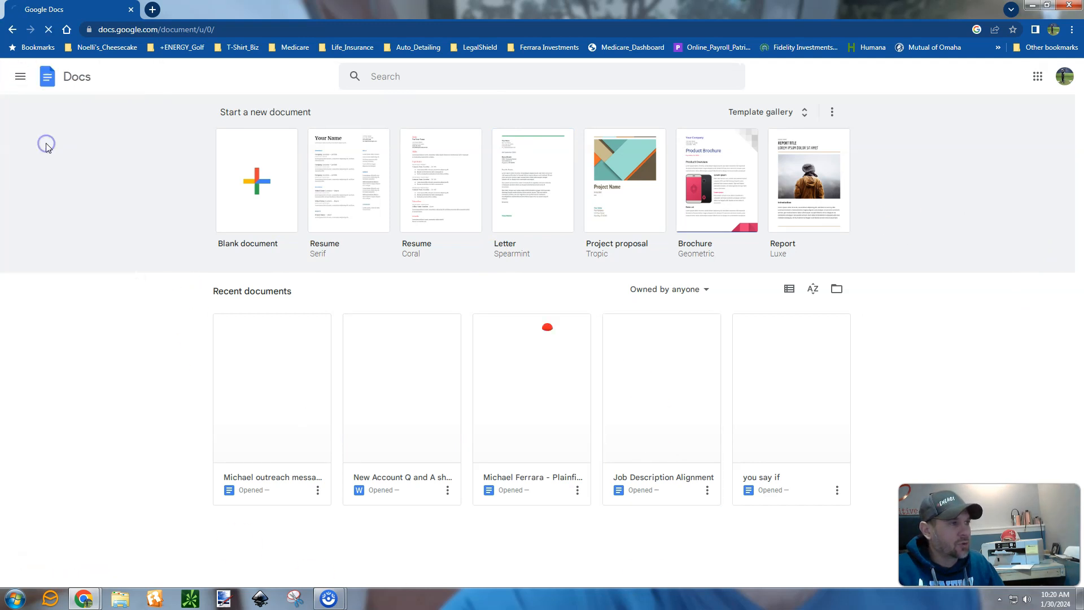
{"action": "left_click", "coordinate": [261, 175]}
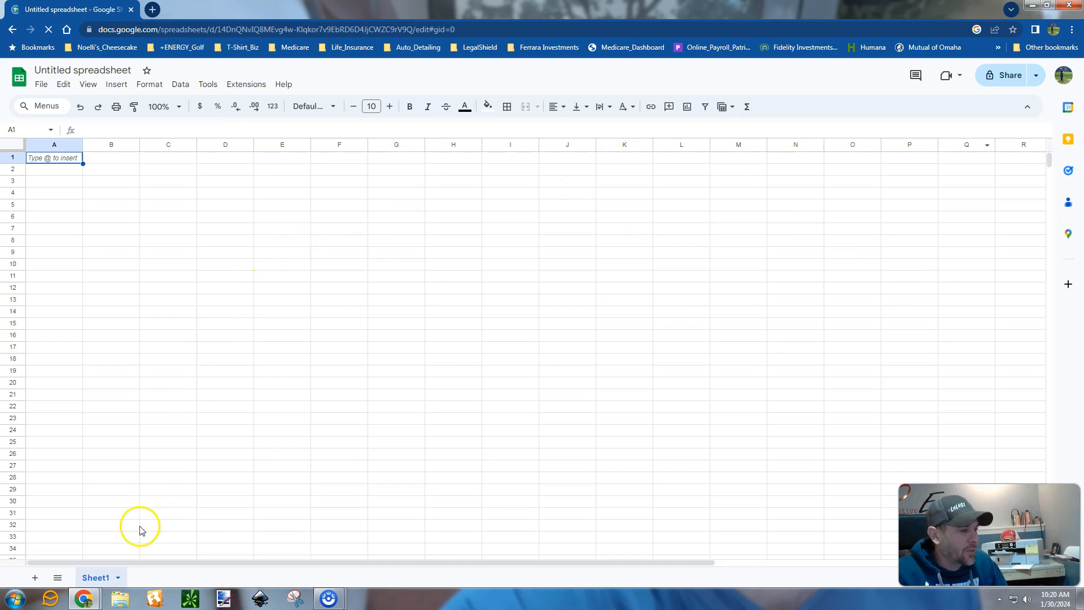
Rename the Sheet1 tab as Bills.
{"action": "left_click", "coordinate": [96, 577]}
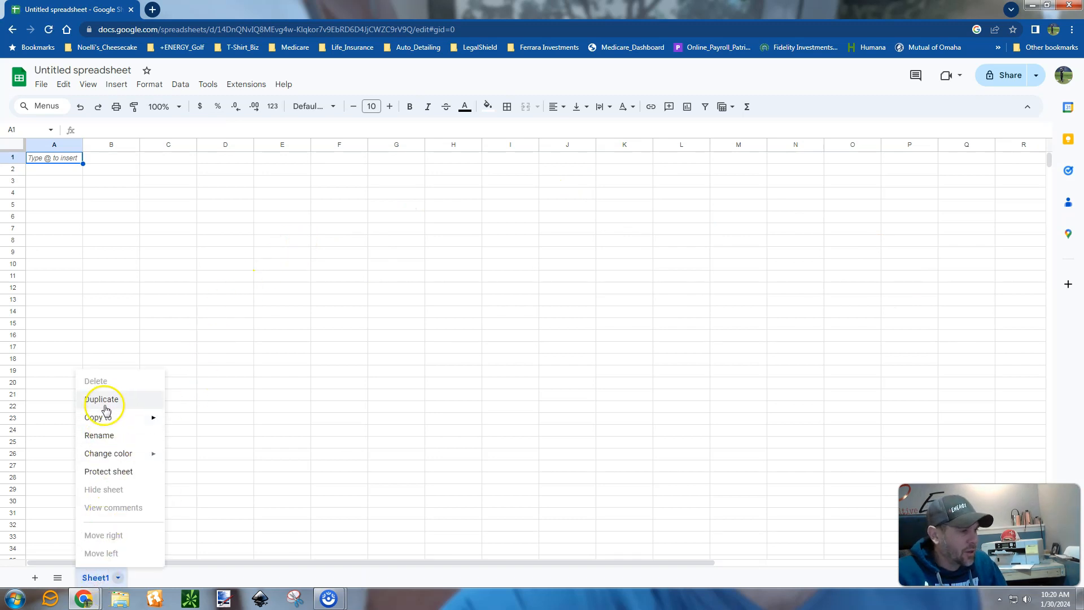
{"action": "left_click", "coordinate": [111, 435]}
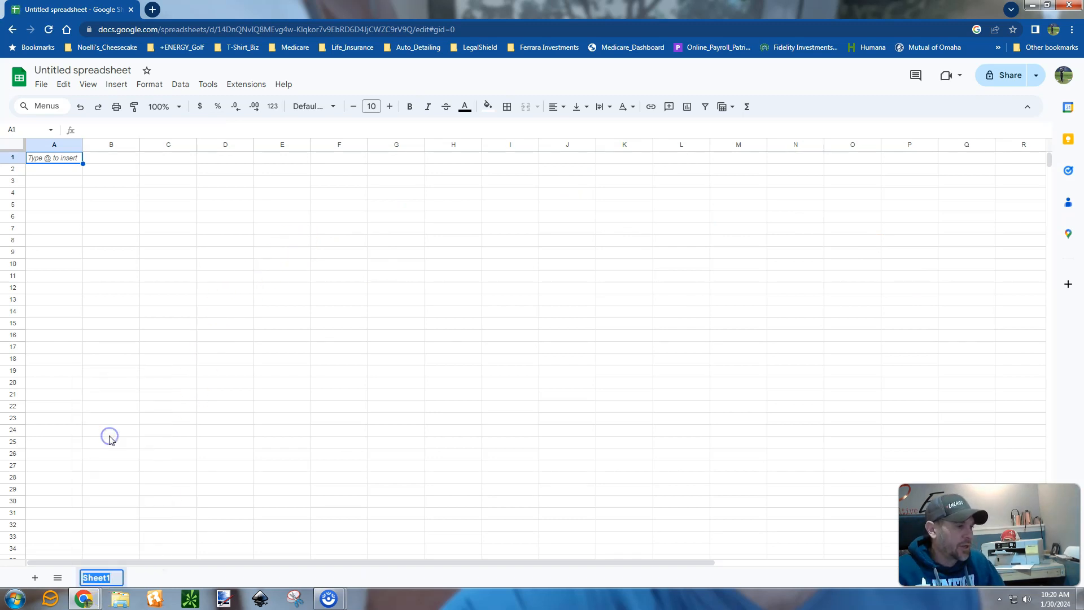
{"action": "type", "text": "Bills"}
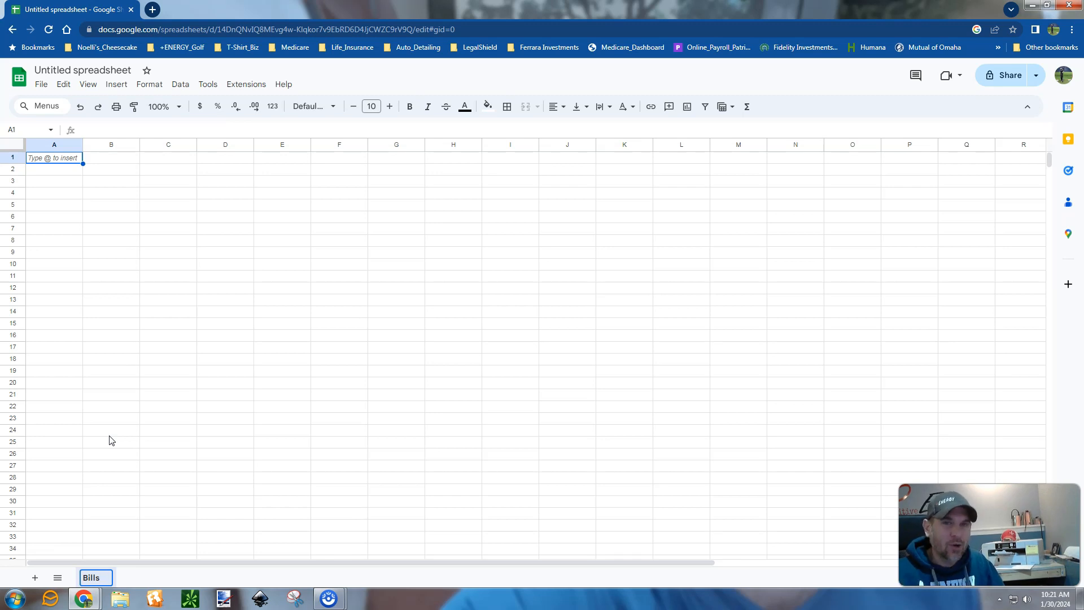
{"action": "left_click", "coordinate": [62, 160]}
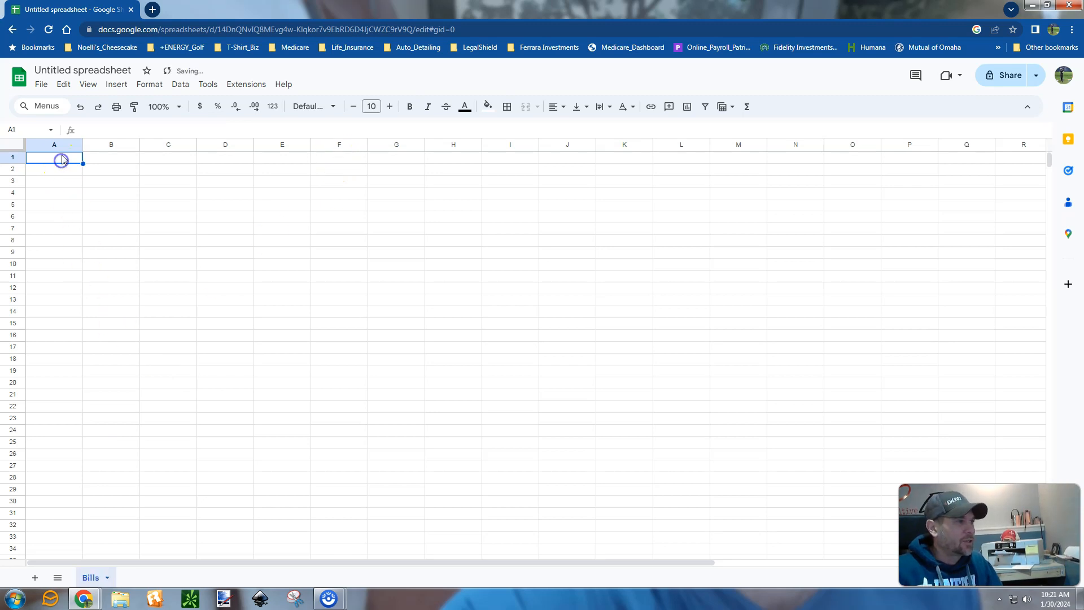
Enter the column headers "Date/Month:", "Description" and "Total:" in cells A1 to C1.
{"action": "left_click", "coordinate": [62, 156]}
{"action": "type", "text": "Date/Month:"}
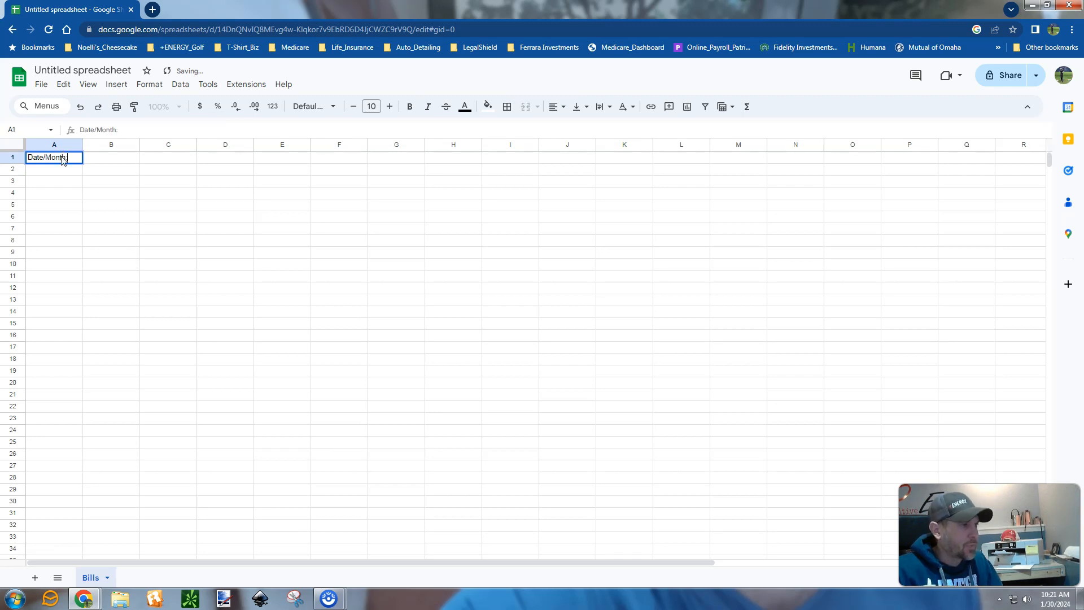
{"action": "key", "text": "Tab"}
{"action": "type", "text": "Description"}
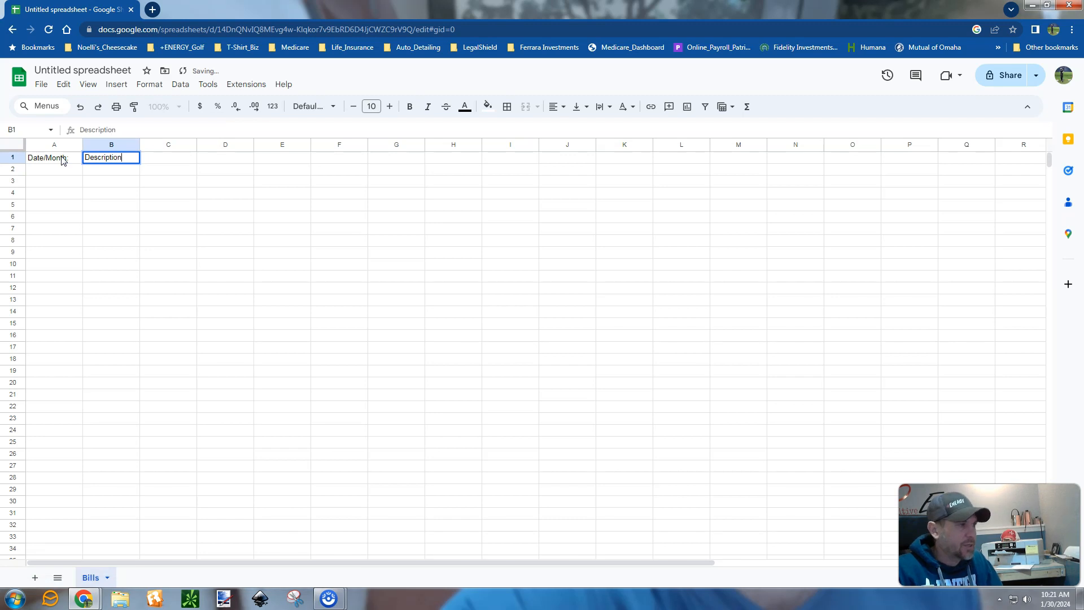
{"action": "key", "text": "Tab"}
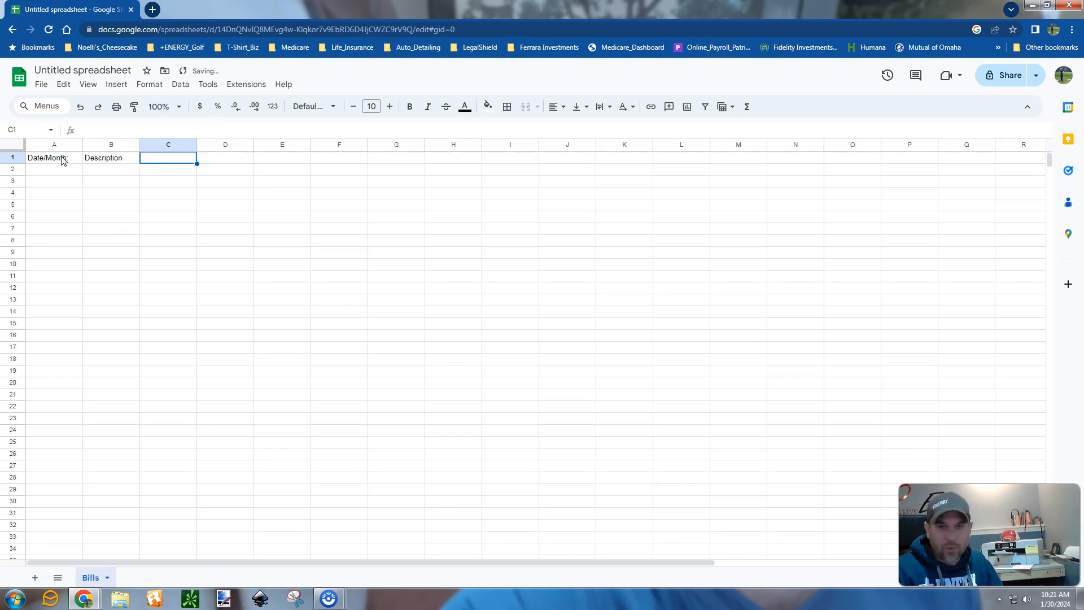
{"action": "type", "text": "Total"}
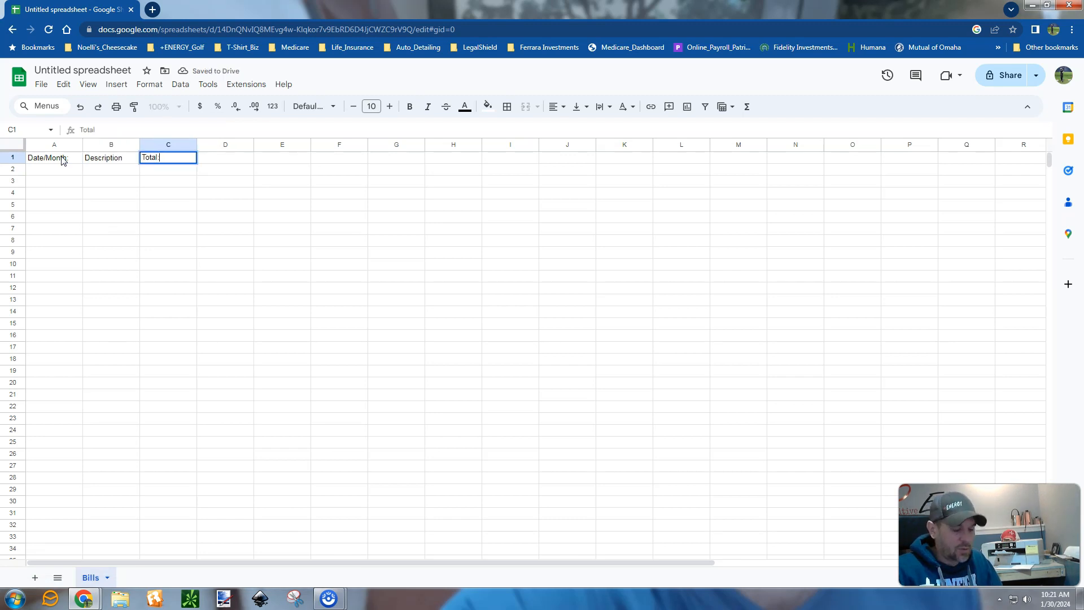
{"action": "key", "text": "Tab"}
Enter the month label "January:" in cell A2.
{"action": "key", "text": "Down"}
{"action": "key", "text": "Left"}
{"action": "key", "text": "Left"}
{"action": "key", "text": "Left"}
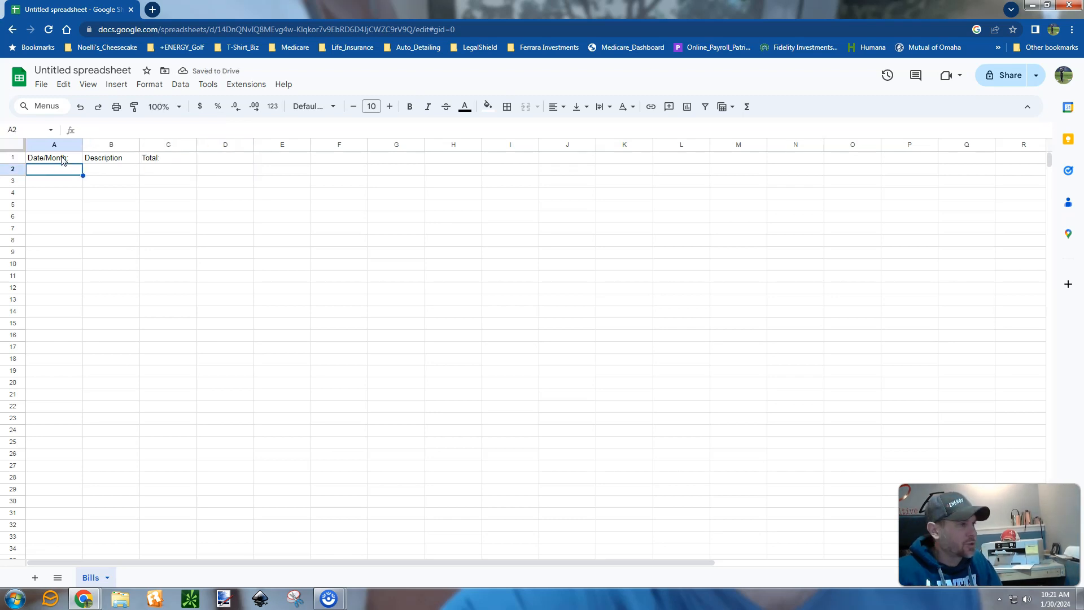
{"action": "type", "text": "January"}
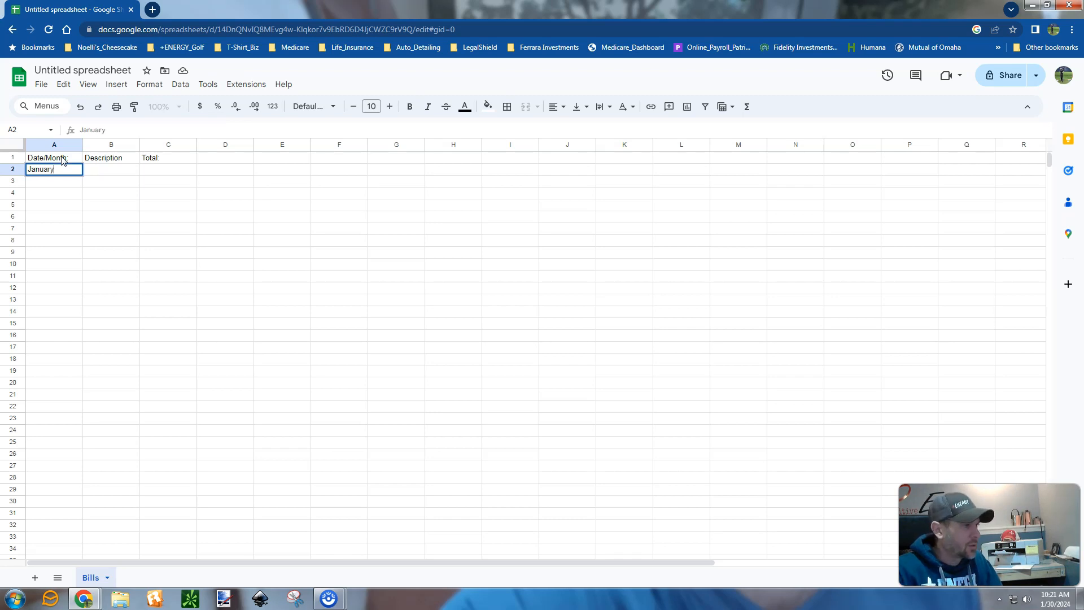
{"action": "key", "text": "Return"}
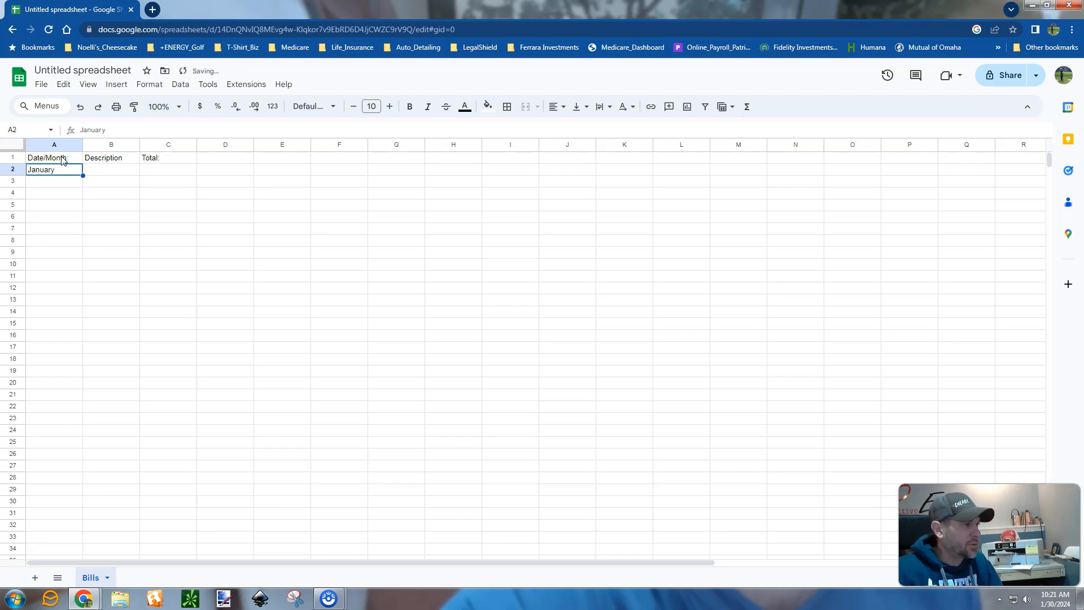
{"action": "double_click", "coordinate": [63, 169]}
{"action": "type", "text": ":"}
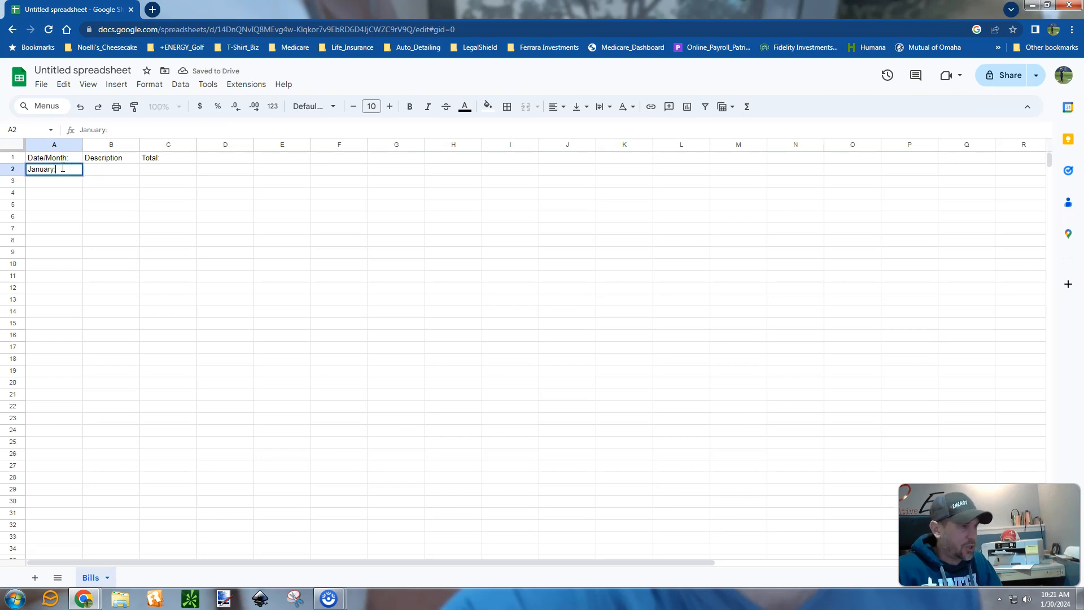
{"action": "key", "text": "Tab"}
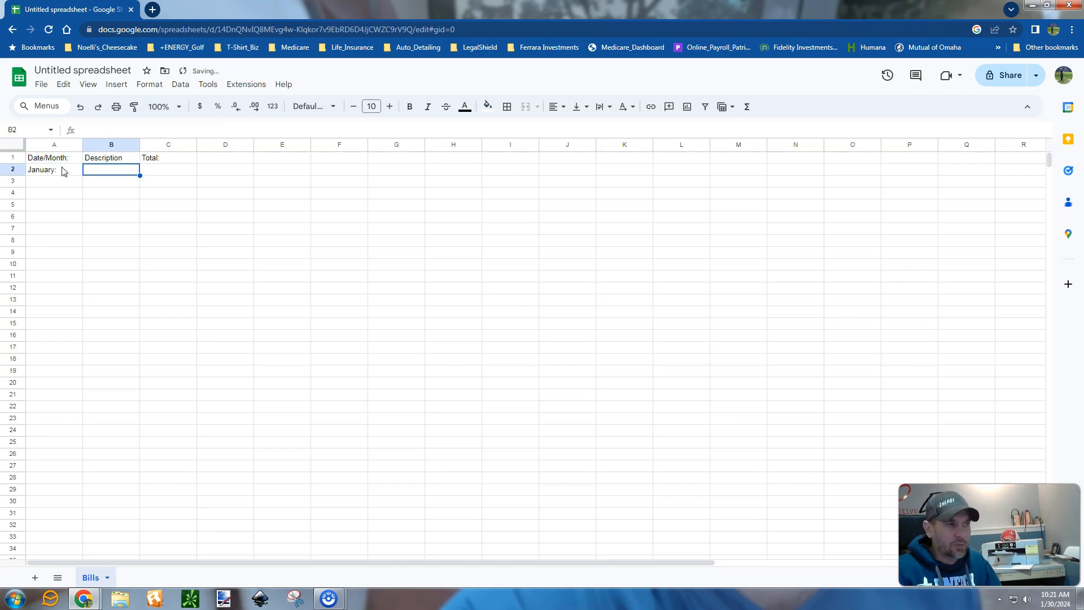
Enter the formula =SUM(C3:C20) in cell B2 and format the cell as currency.
{"action": "key", "text": "Tab"}
{"action": "key", "text": "shift+Tab"}
{"action": "key", "text": "Tab"}
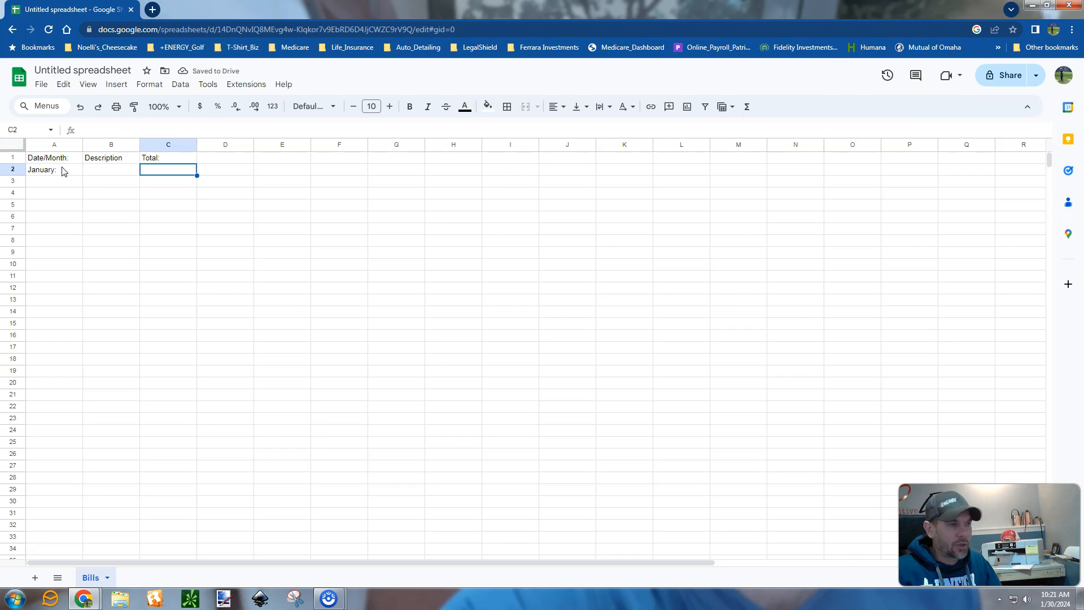
{"action": "key", "text": "shift+Tab"}
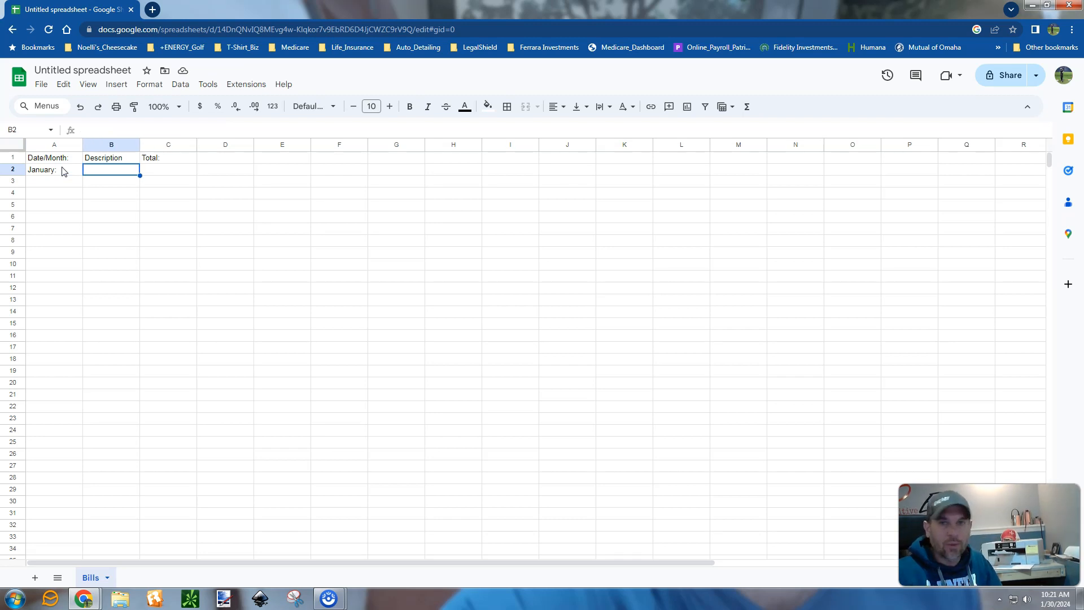
{"action": "type", "text": "="}
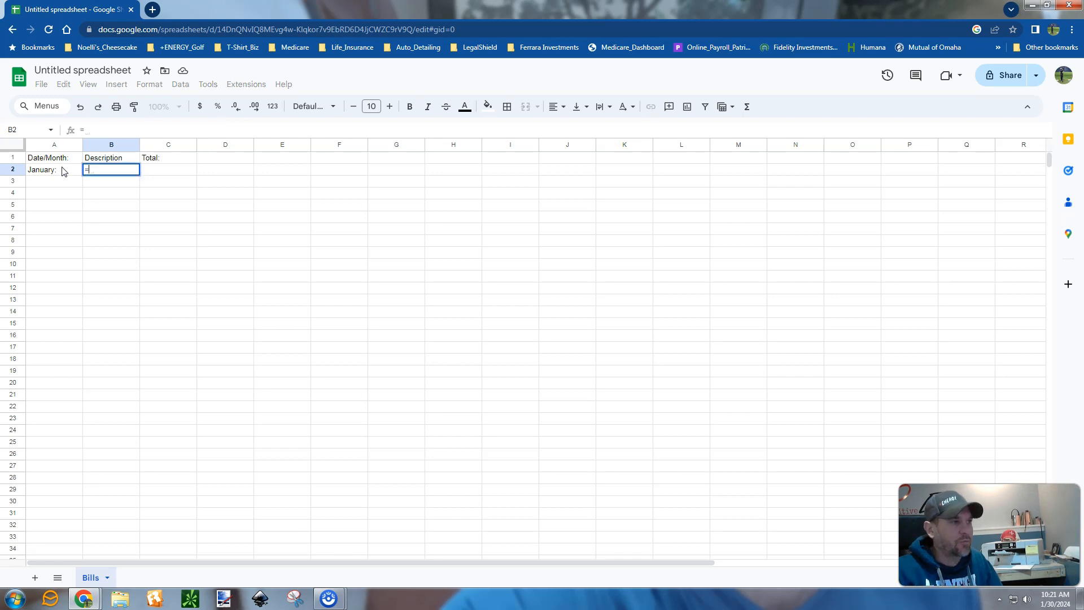
{"action": "type", "text": "SUM("}
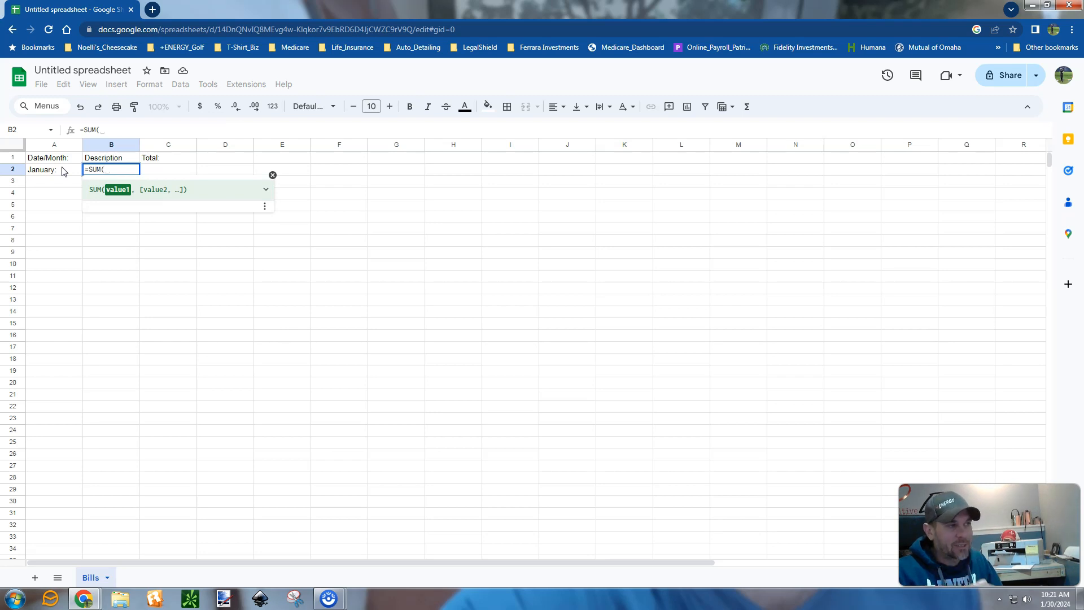
{"action": "type", "text": "C"}
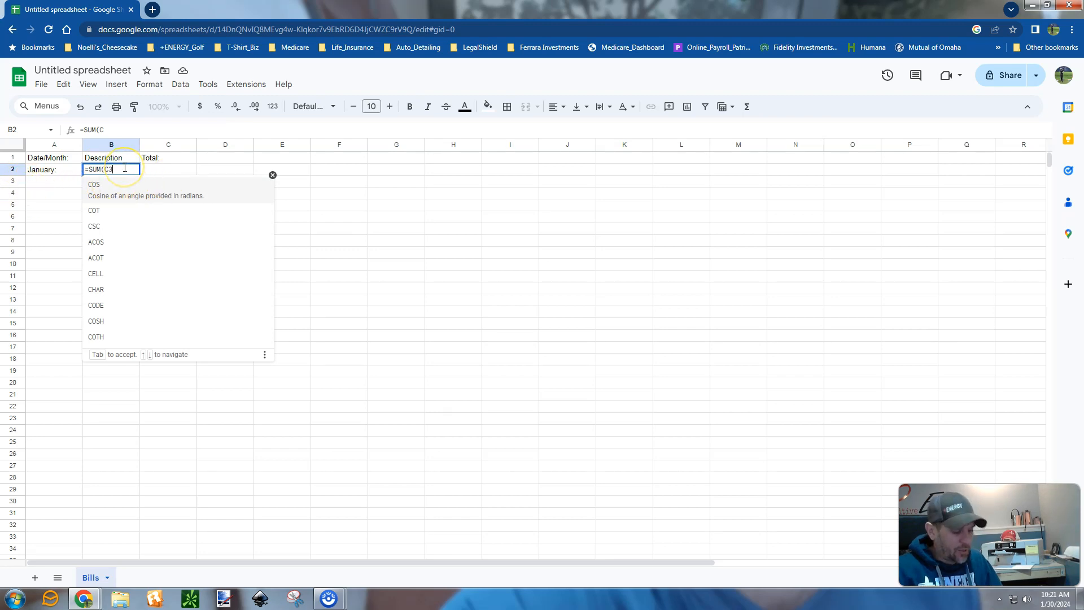
{"action": "type", "text": "3:"}
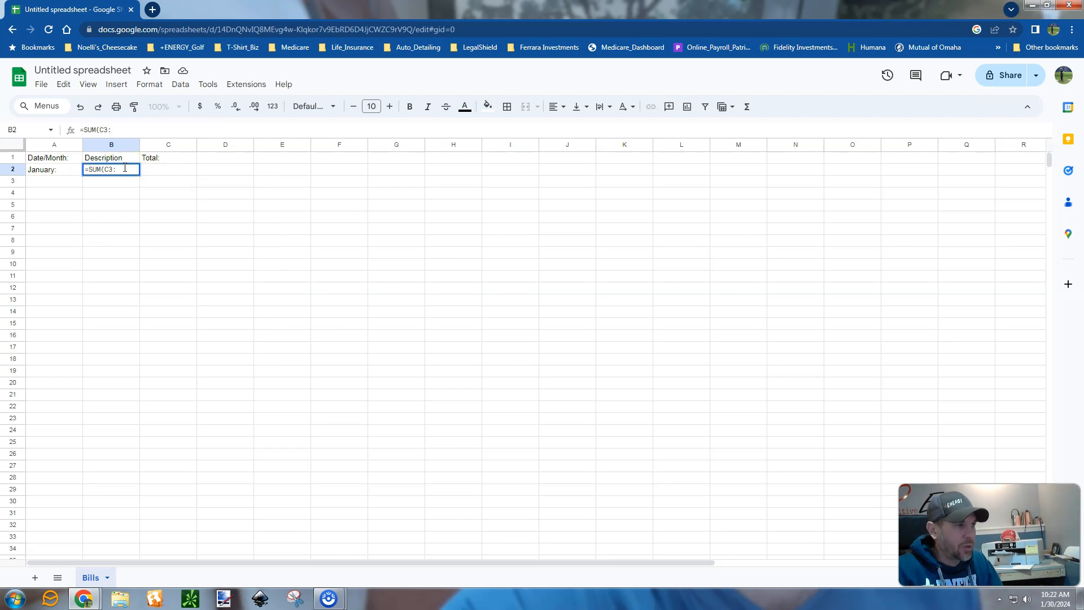
{"action": "type", "text": "C20)"}
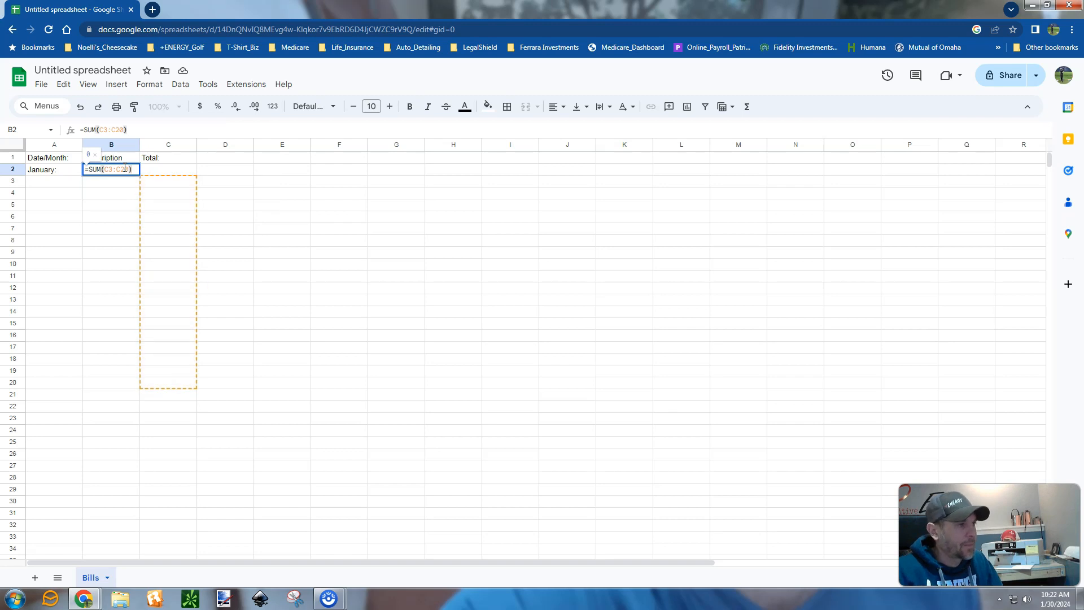
{"action": "key", "text": "Return"}
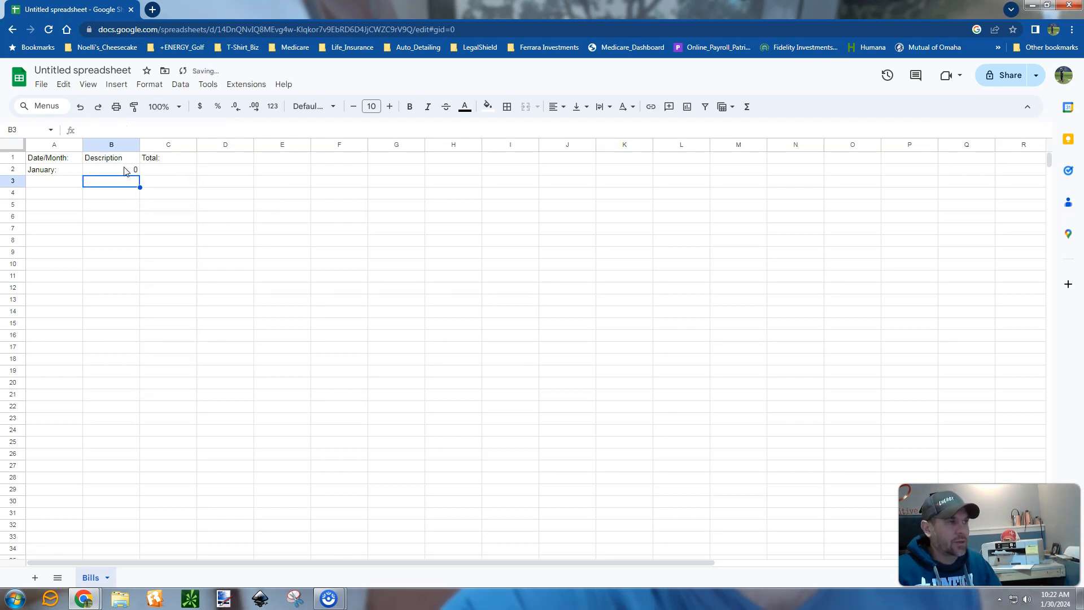
{"action": "left_click", "coordinate": [126, 172]}
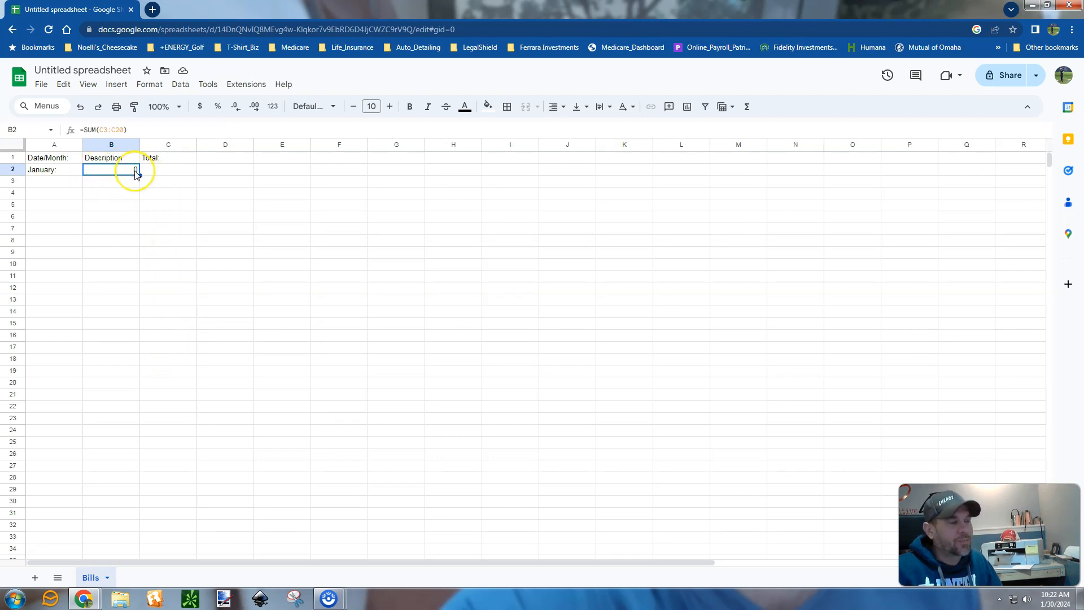
{"action": "left_click", "coordinate": [202, 110]}
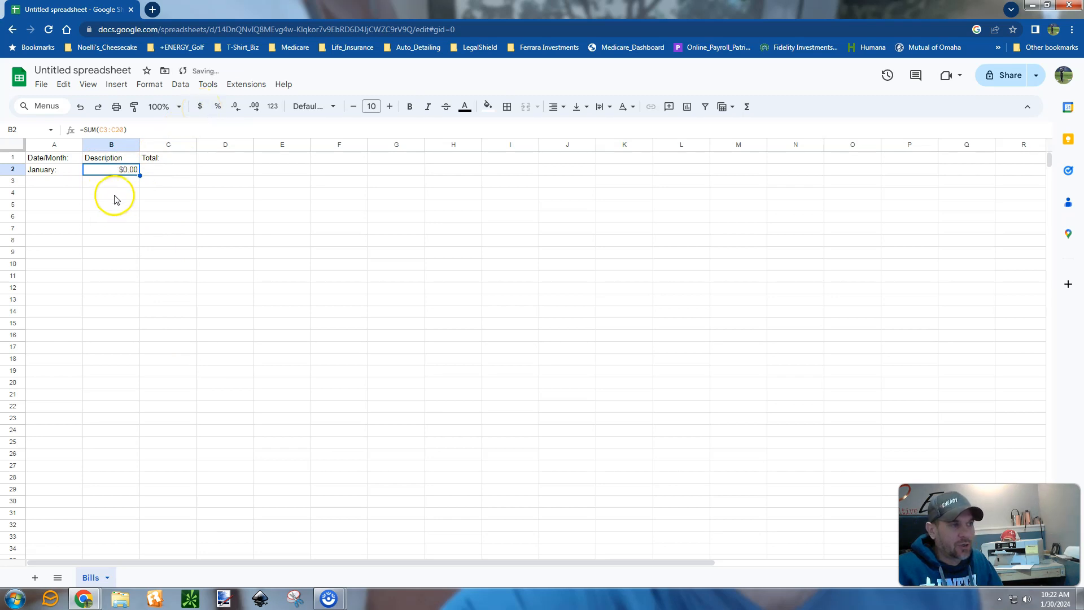
Format the January row A2:C2 with a dark blue fill and bold white text.
{"action": "key", "text": "Left"}
{"action": "key", "text": "shift+Right"}
{"action": "key", "text": "shift+Right"}
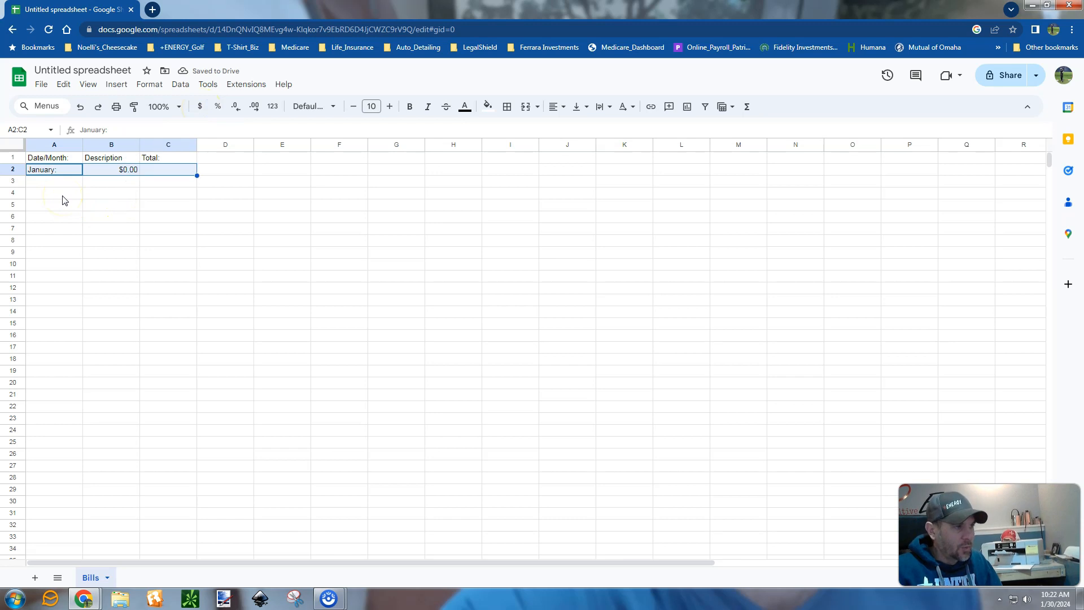
{"action": "left_click", "coordinate": [488, 108]}
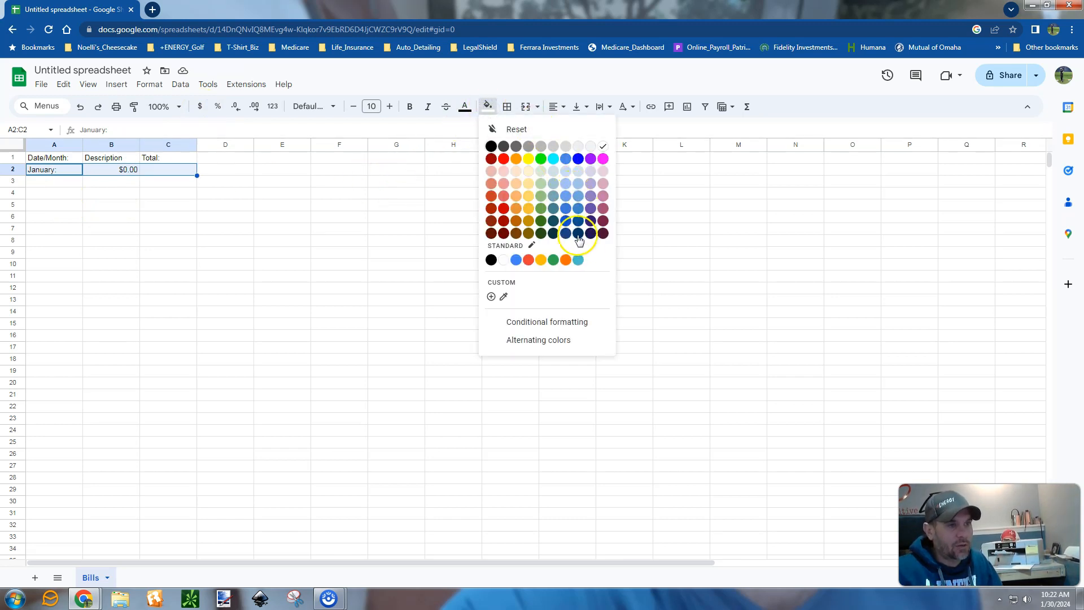
{"action": "left_click", "coordinate": [570, 225]}
{"action": "left_click", "coordinate": [465, 106]}
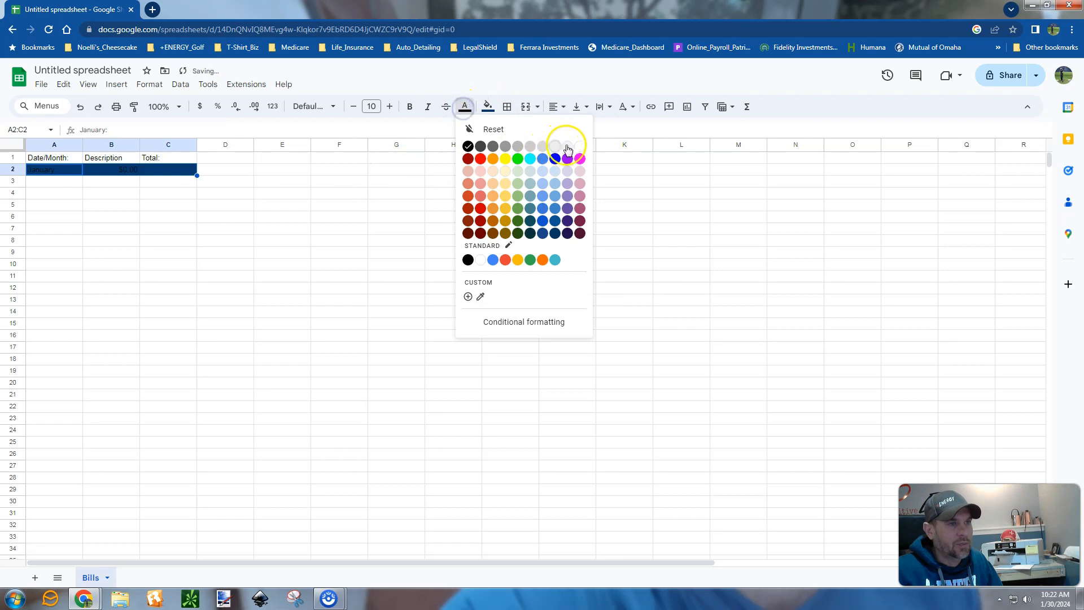
{"action": "left_click", "coordinate": [581, 147]}
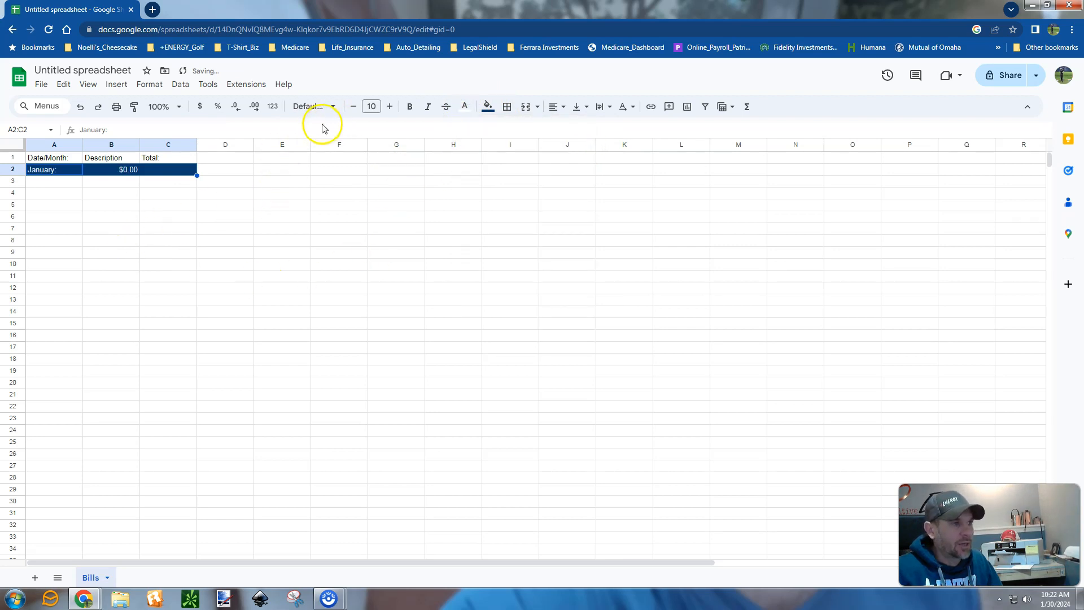
{"action": "left_click", "coordinate": [410, 106]}
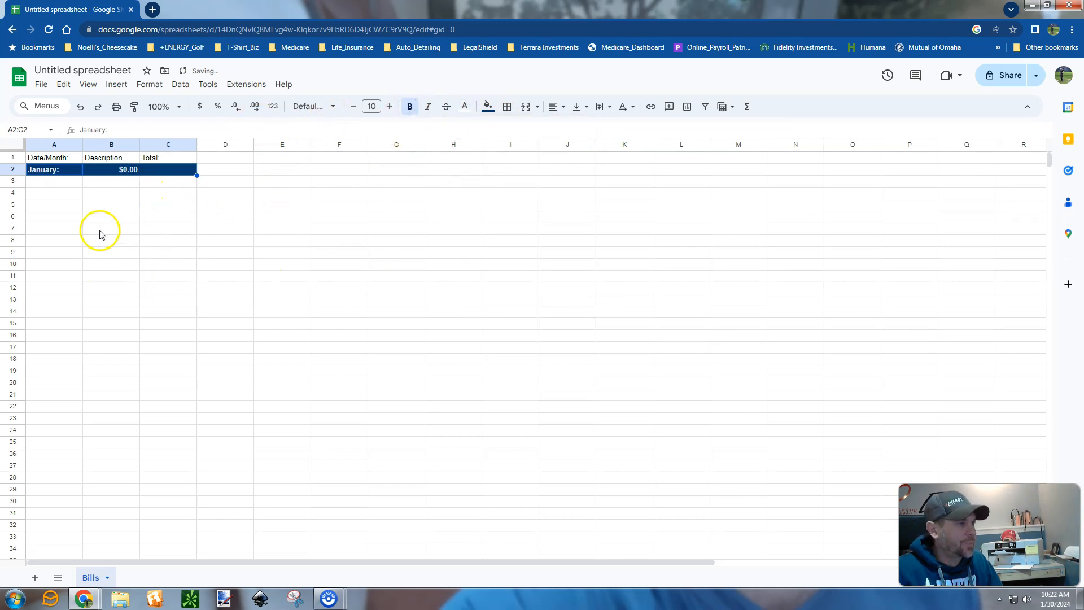
Make the header cells A1:C1 bold.
{"action": "left_click", "coordinate": [59, 159]}
{"action": "key", "text": "shift+Right"}
{"action": "key", "text": "shift+Right"}
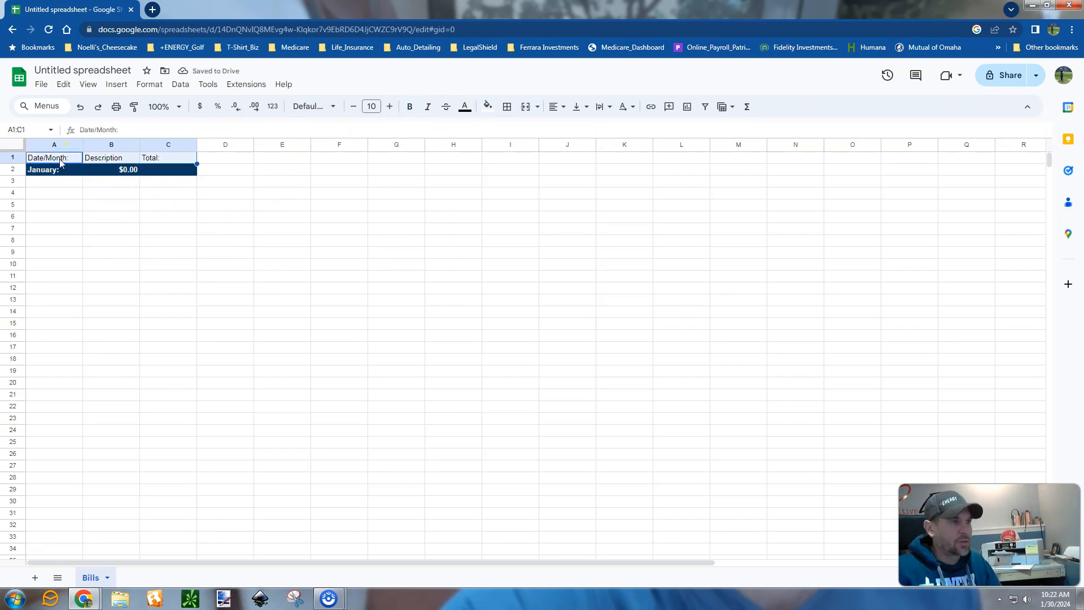
{"action": "left_click", "coordinate": [410, 106]}
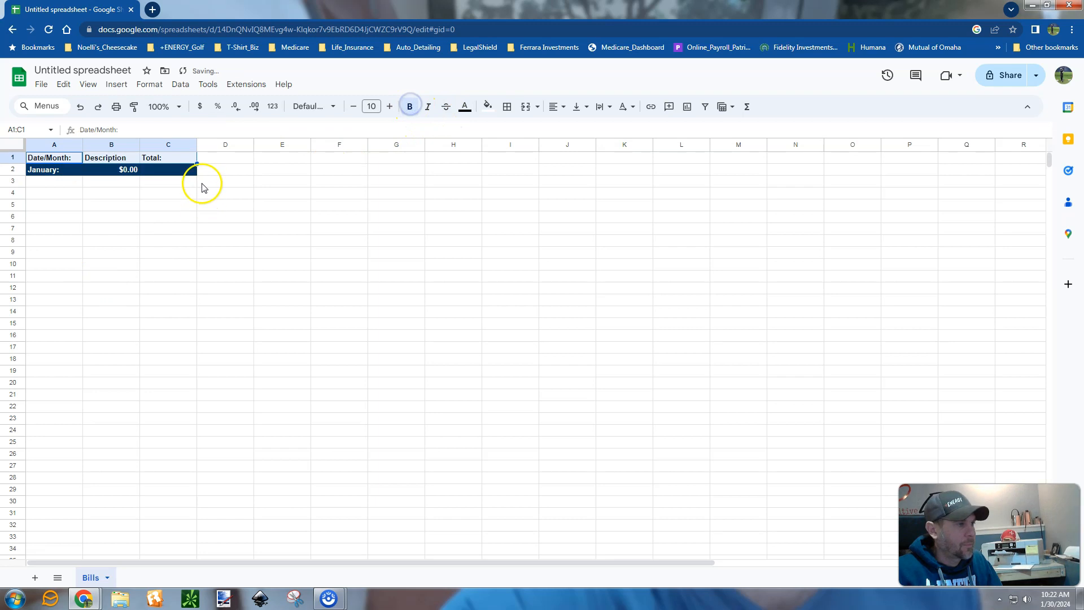
Enter the formula =SUM(C3:C100) in cell D1 and format the cell as currency.
{"action": "left_click", "coordinate": [225, 159]}
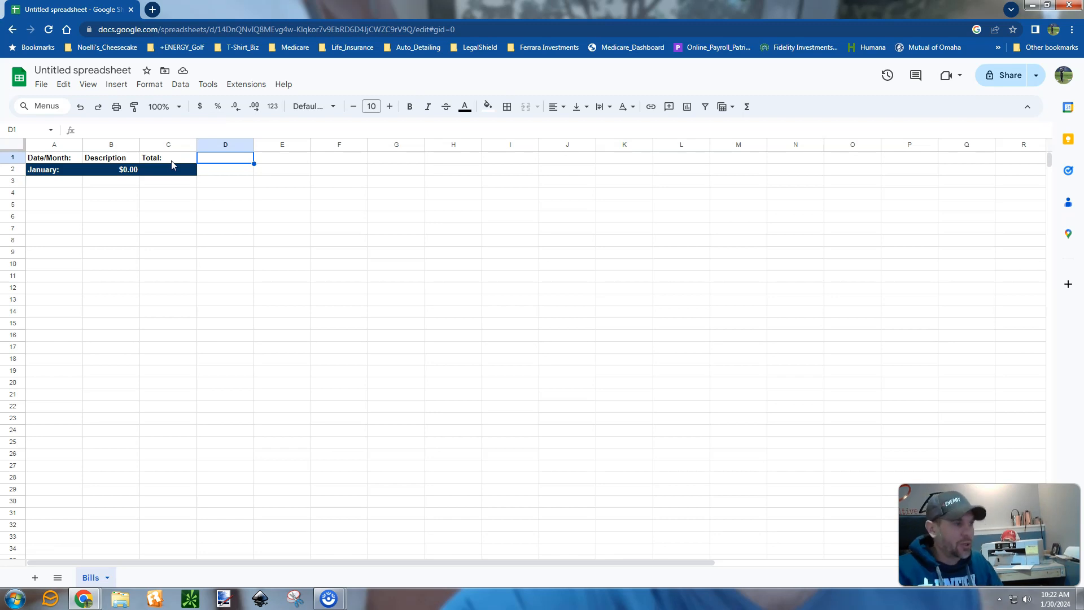
{"action": "type", "text": "C#"}
{"action": "type", "text": ":"}
{"action": "type", "text": "=SUM"}
{"action": "type", "text": "("}
{"action": "type", "text": "C3:"}
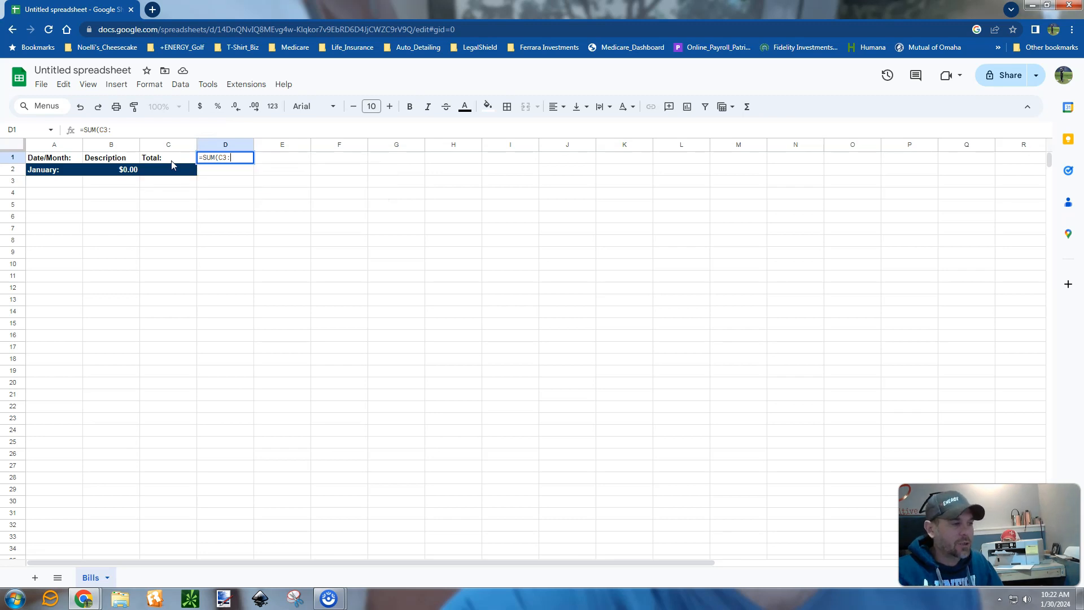
{"action": "type", "text": "C100"}
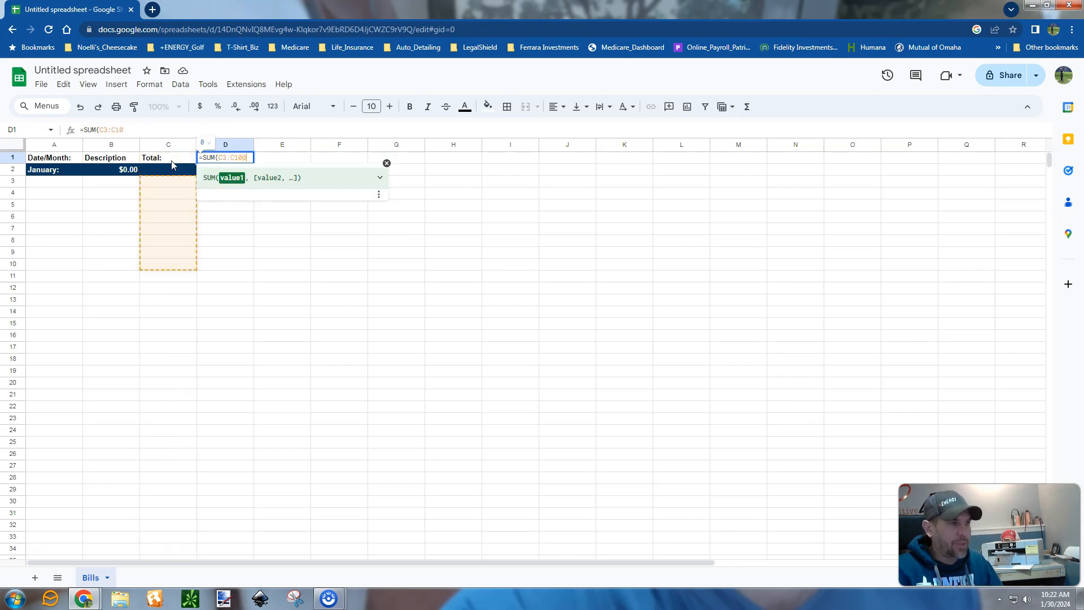
{"action": "type", "text": ")"}
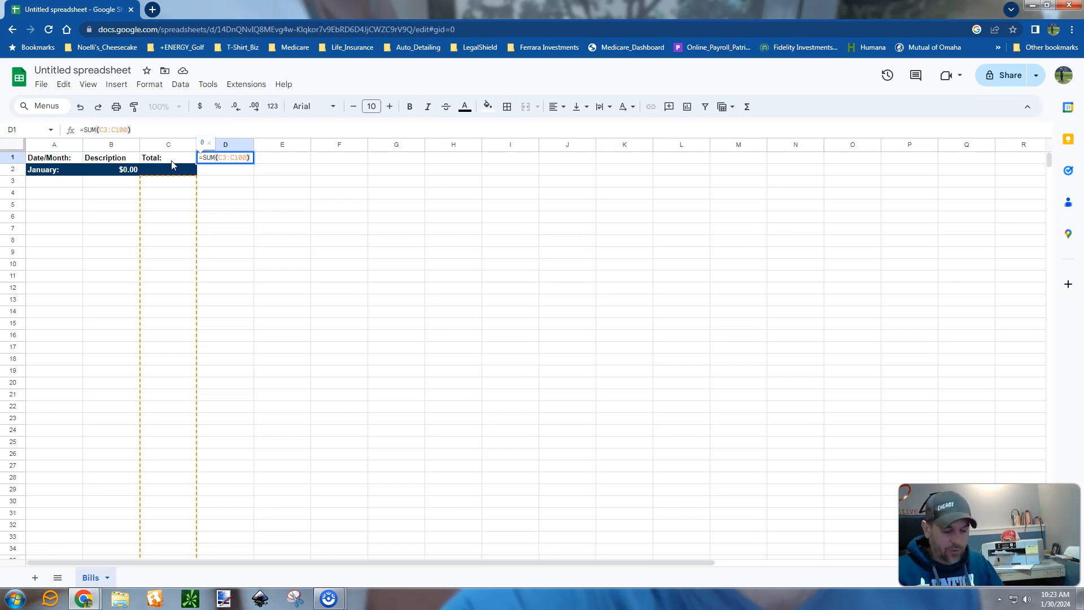
{"action": "key", "text": "Return"}
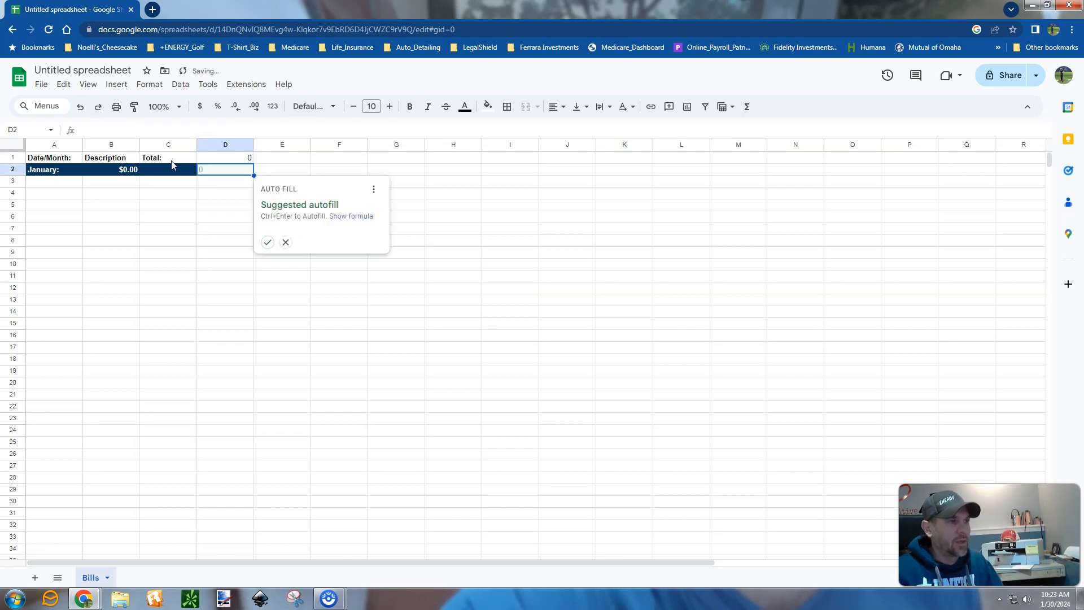
{"action": "left_click", "coordinate": [181, 250]}
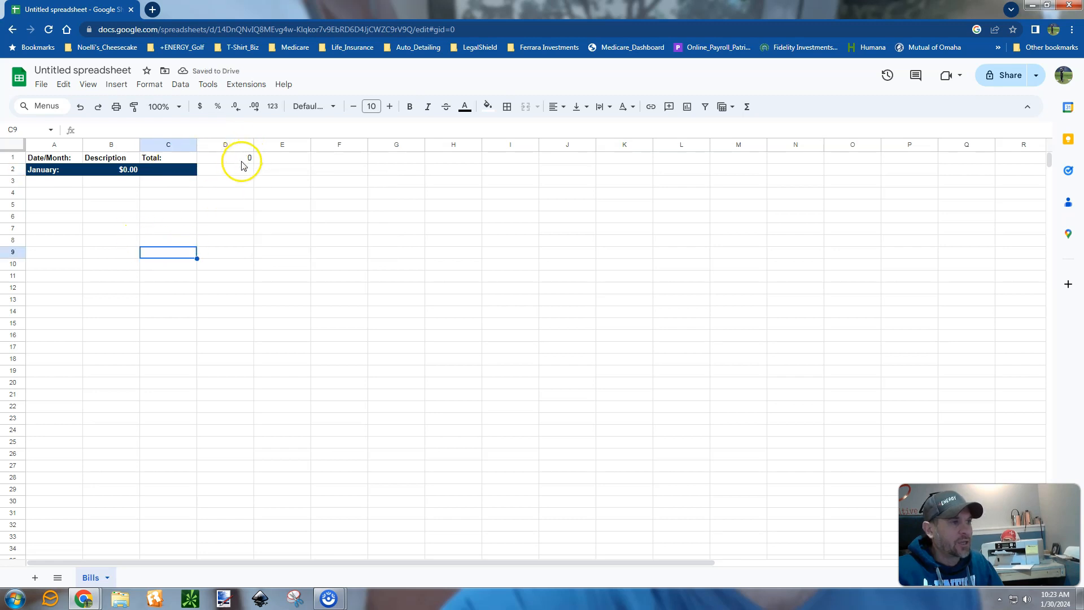
{"action": "left_click", "coordinate": [241, 160]}
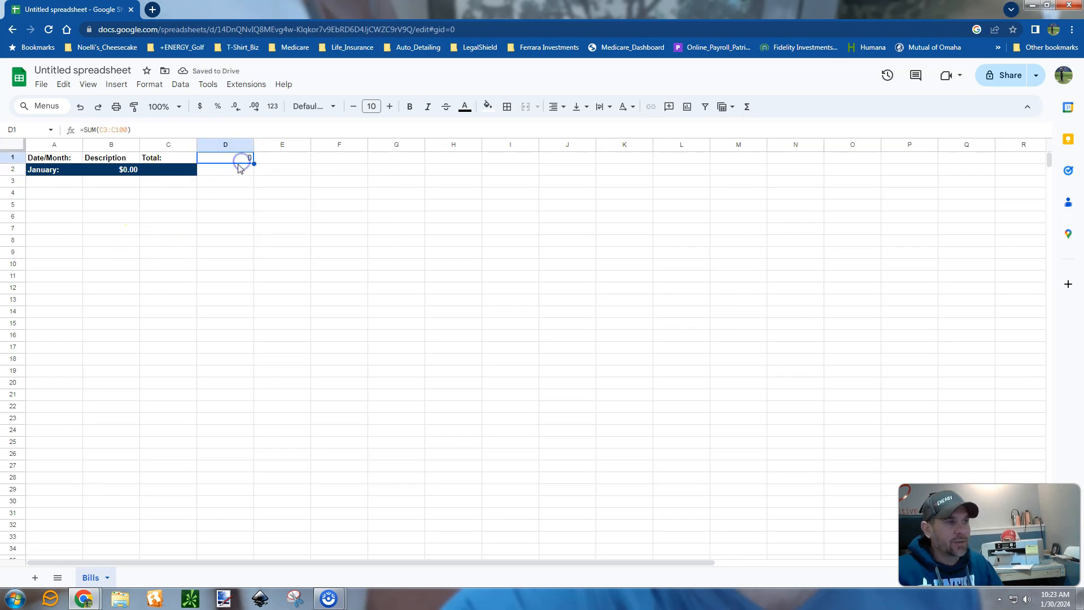
{"action": "left_click", "coordinate": [201, 113]}
Set the text in cells C1:D1 to dark red on a white fill.
{"action": "left_click", "coordinate": [171, 159]}
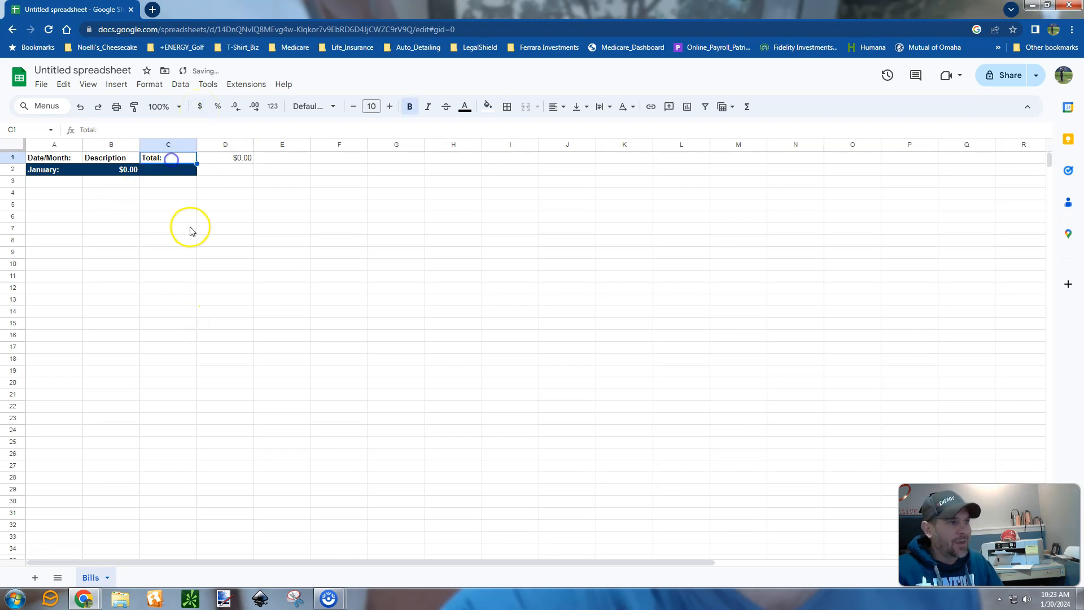
{"action": "key", "text": "shift+Right"}
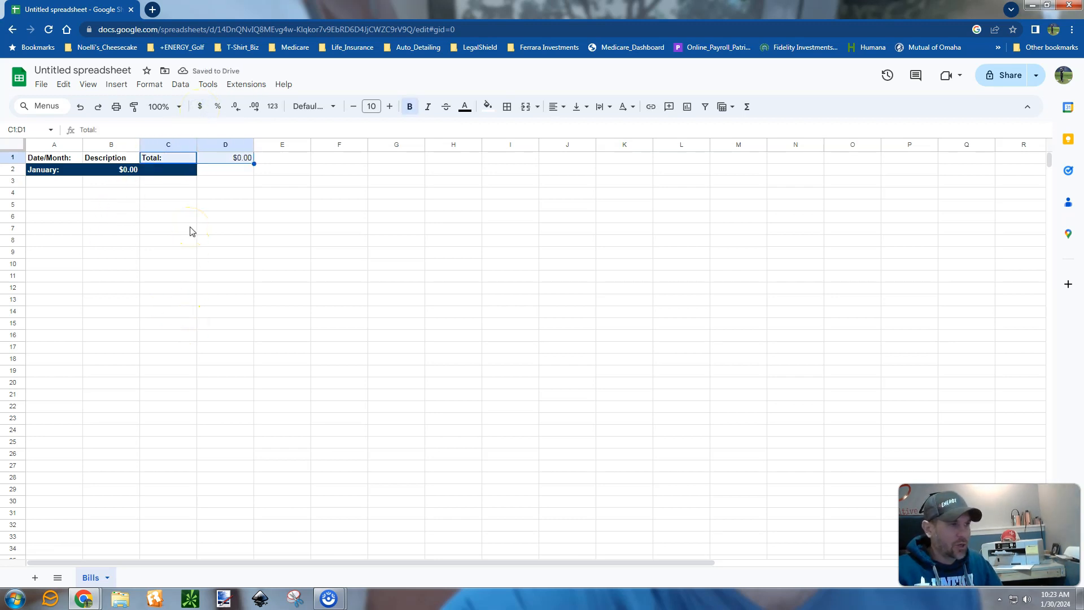
{"action": "left_click", "coordinate": [465, 107]}
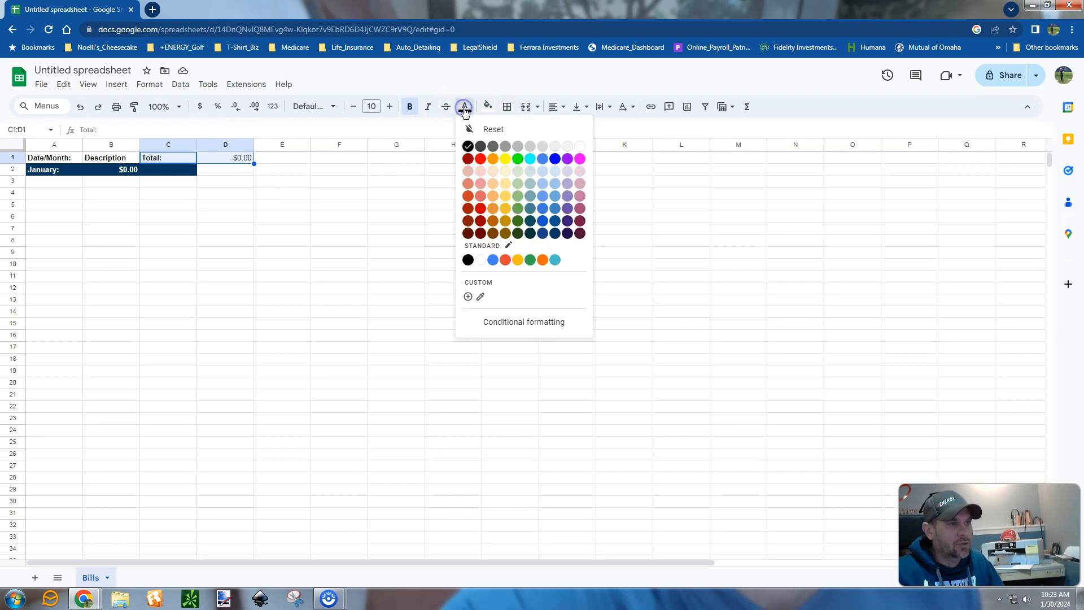
{"action": "left_click", "coordinate": [481, 220]}
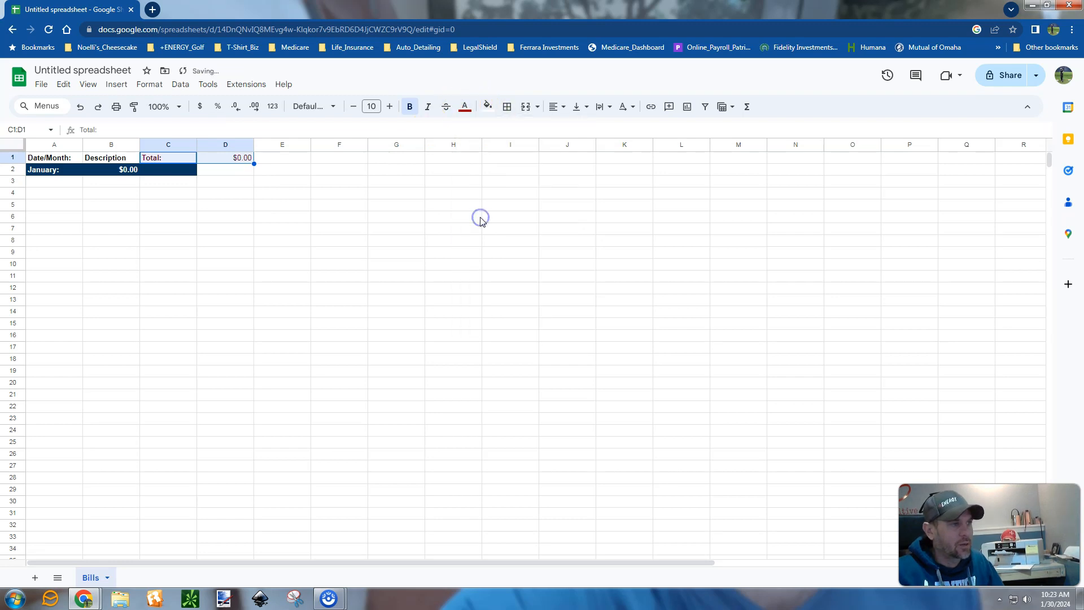
{"action": "left_click", "coordinate": [488, 106]}
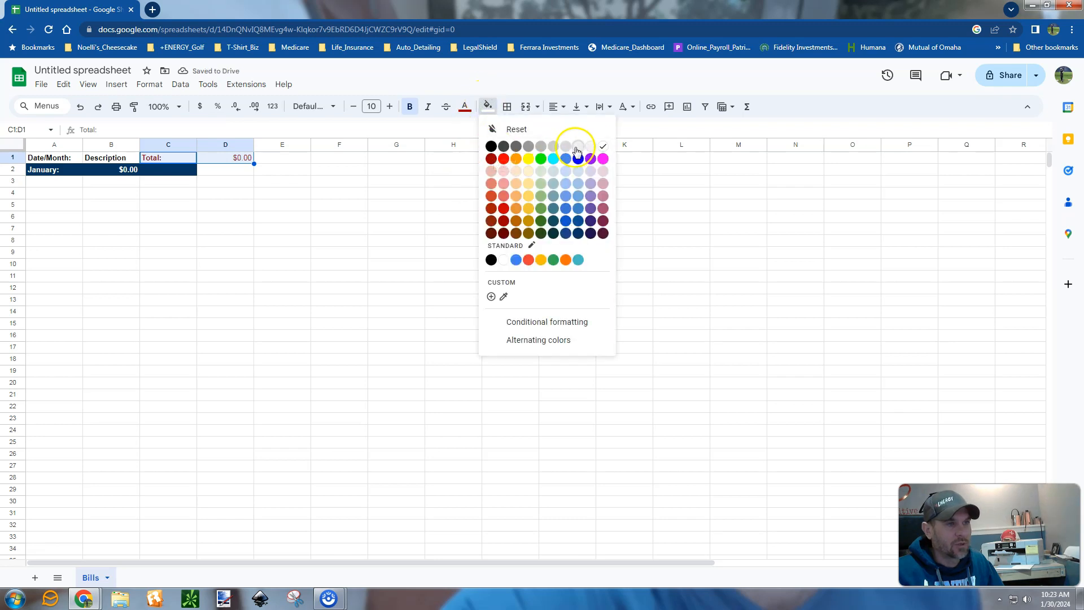
{"action": "left_click", "coordinate": [603, 146]}
{"action": "left_click", "coordinate": [439, 245]}
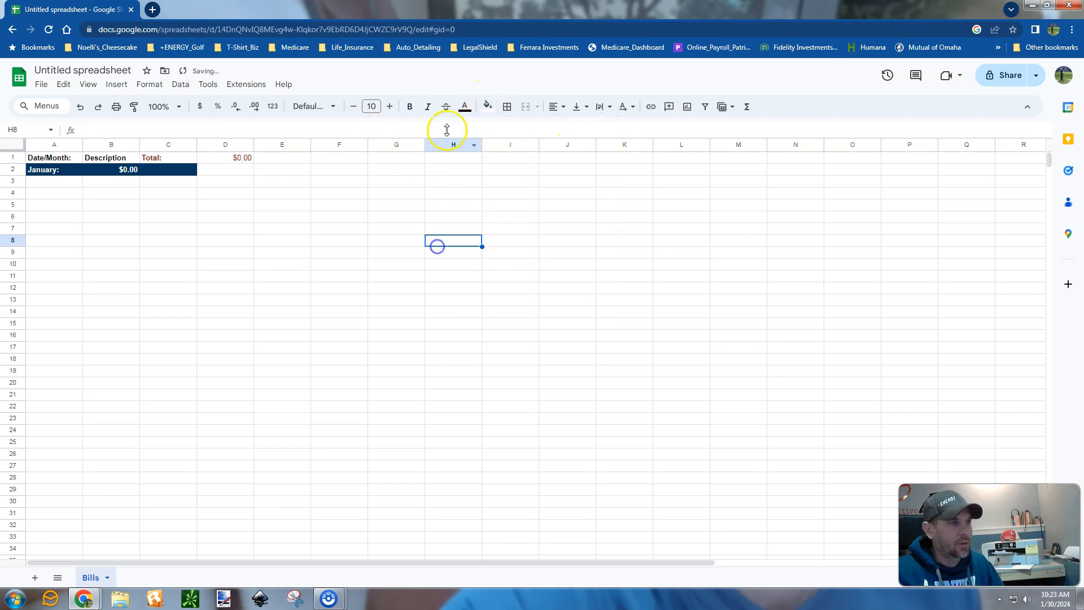
Format the total cells C1:D1 with a dark red fill and bold white text.
{"action": "left_click_drag", "start_coordinate": [172, 157], "coordinate": [211, 159]}
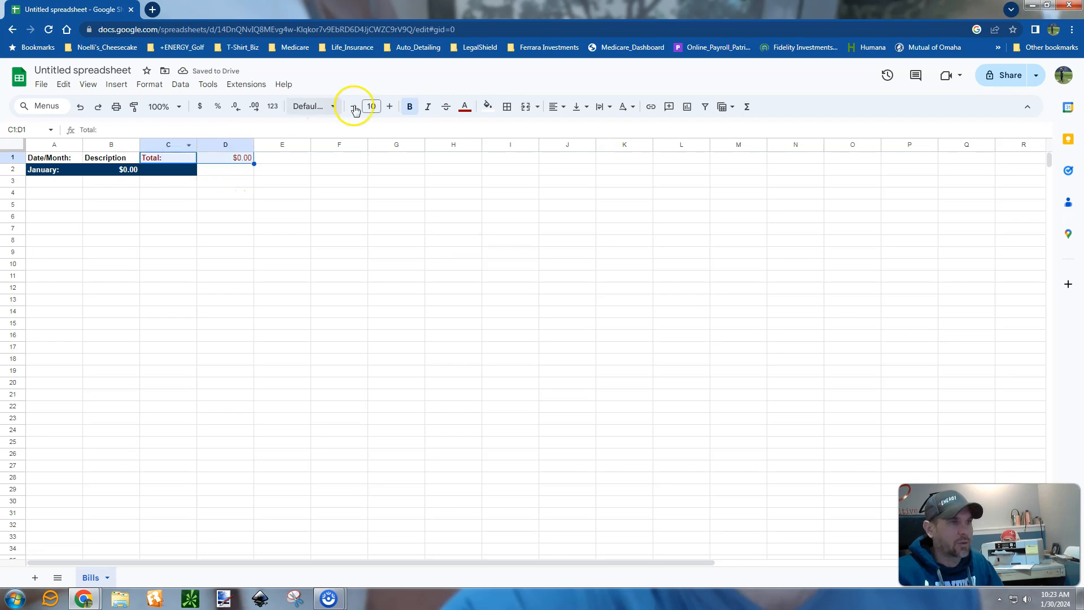
{"action": "left_click", "coordinate": [488, 106]}
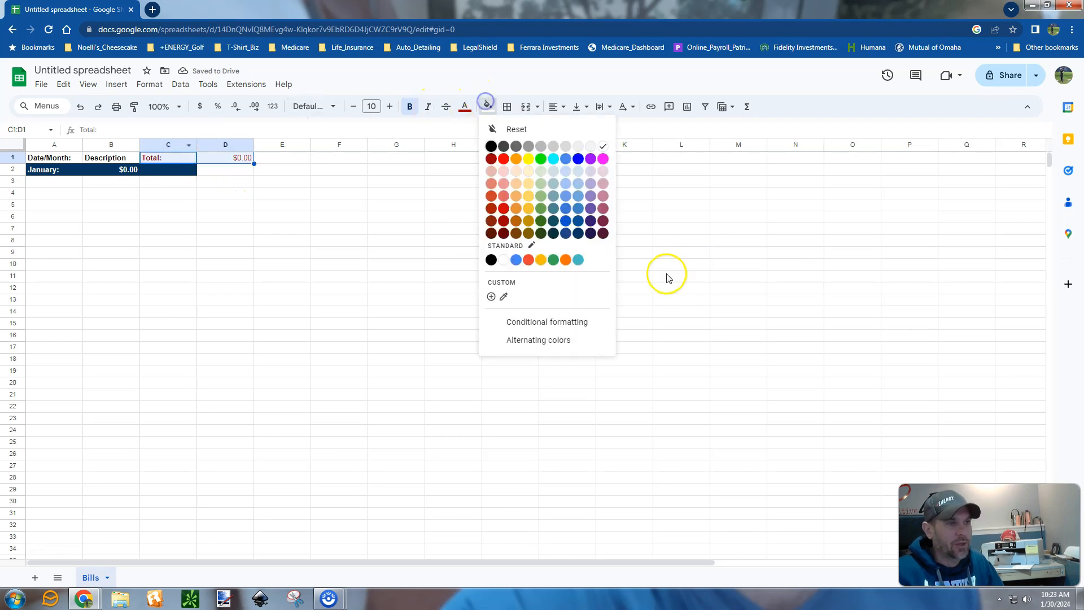
{"action": "left_click", "coordinate": [503, 221]}
{"action": "left_click", "coordinate": [487, 106]}
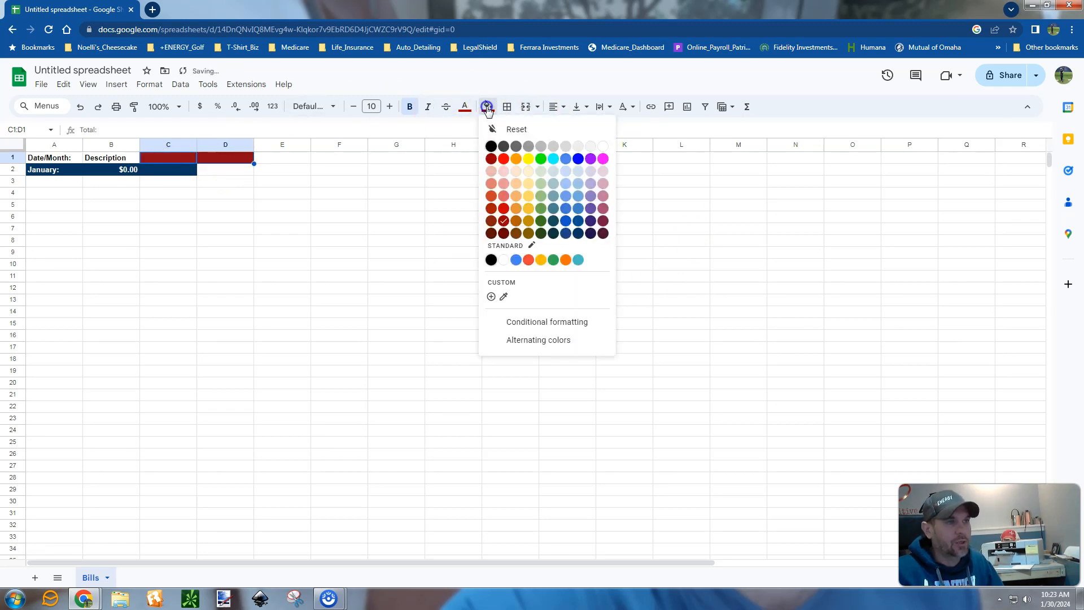
{"action": "left_click", "coordinate": [605, 144]}
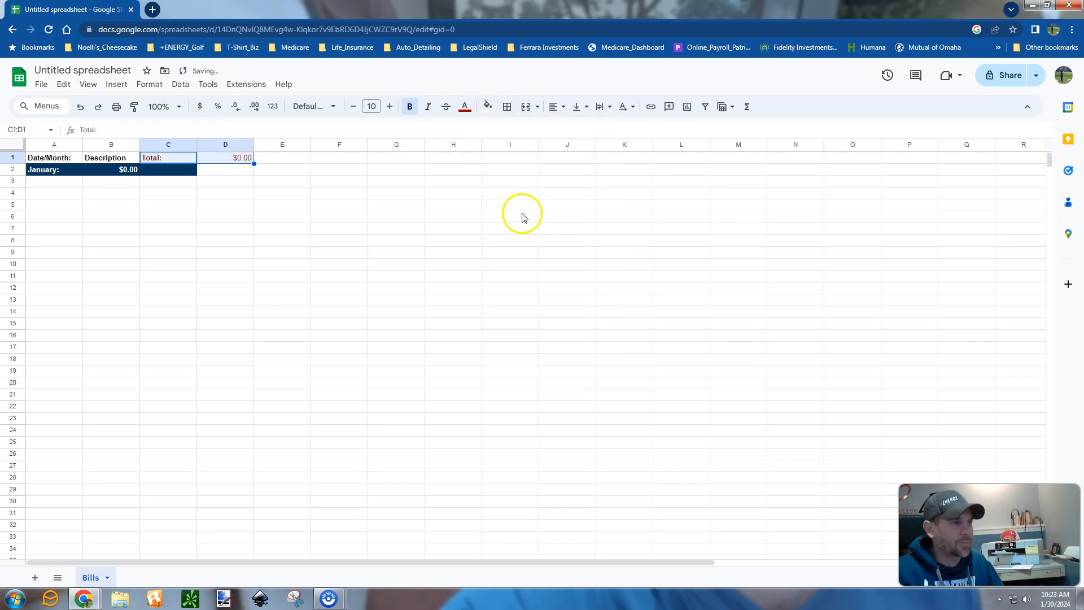
{"action": "left_click", "coordinate": [488, 106]}
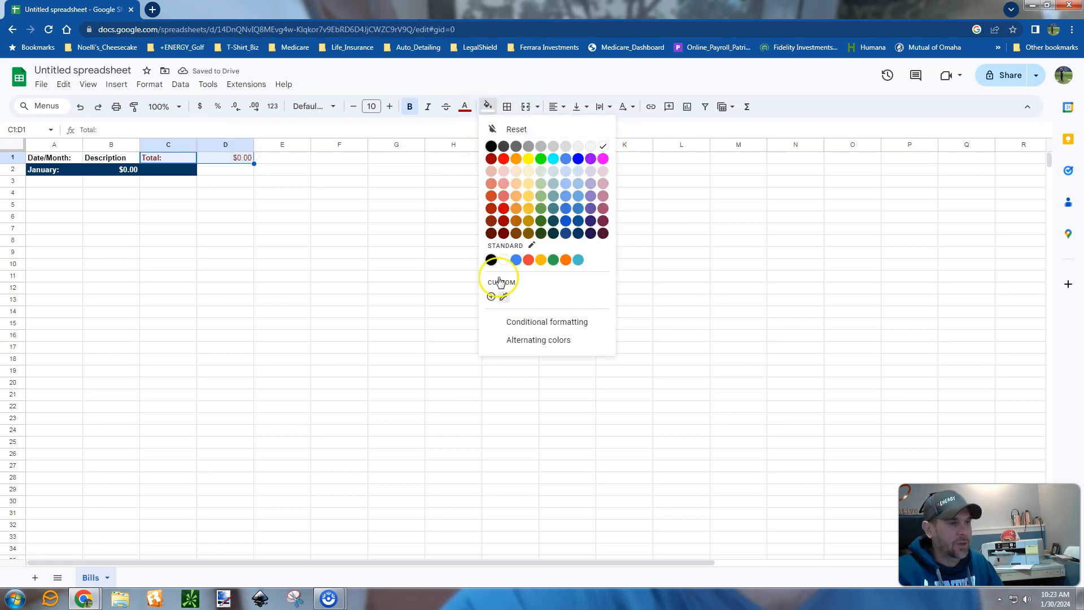
{"action": "left_click", "coordinate": [503, 220]}
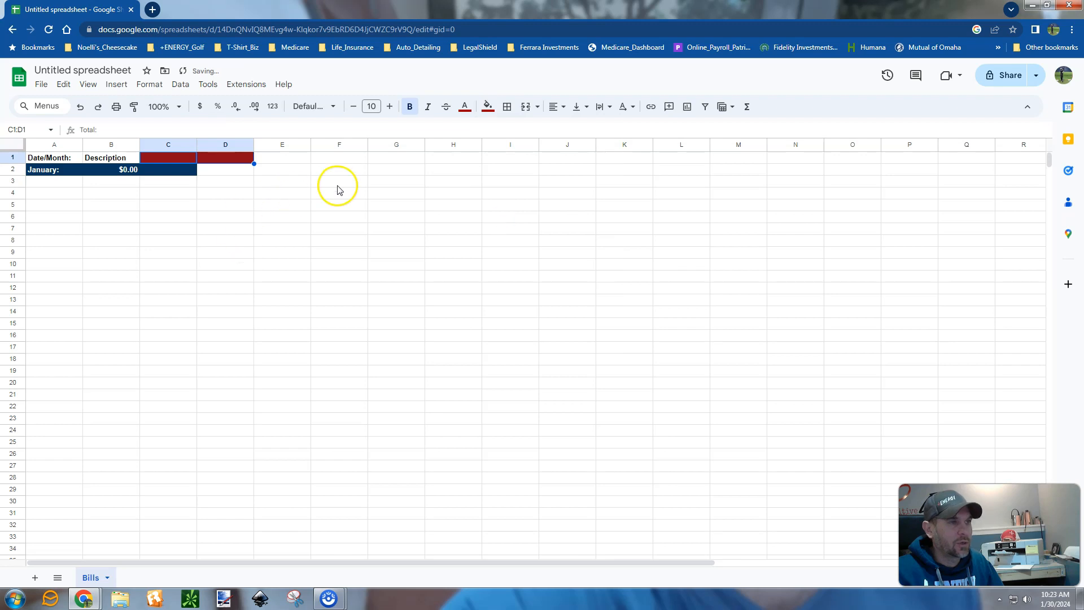
{"action": "left_click", "coordinate": [465, 107]}
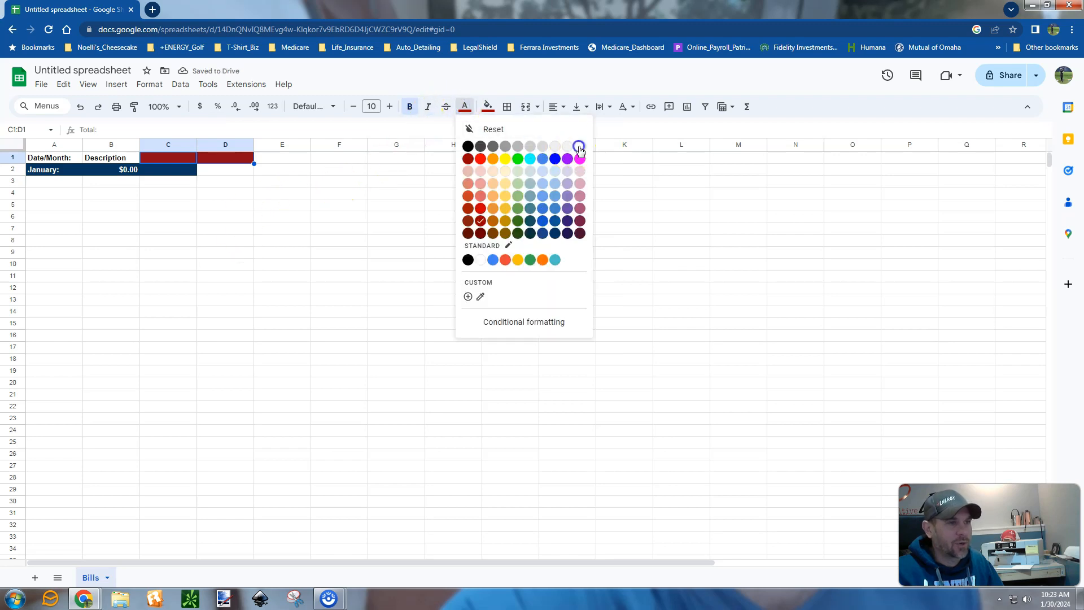
{"action": "left_click", "coordinate": [580, 146]}
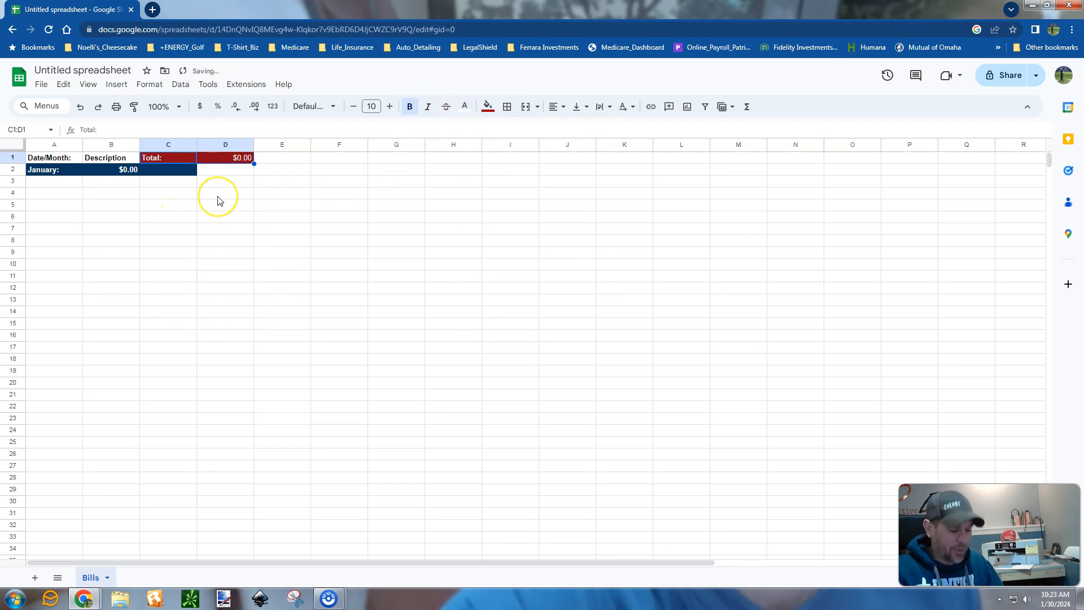
{"action": "key", "text": "ctrl+b"}
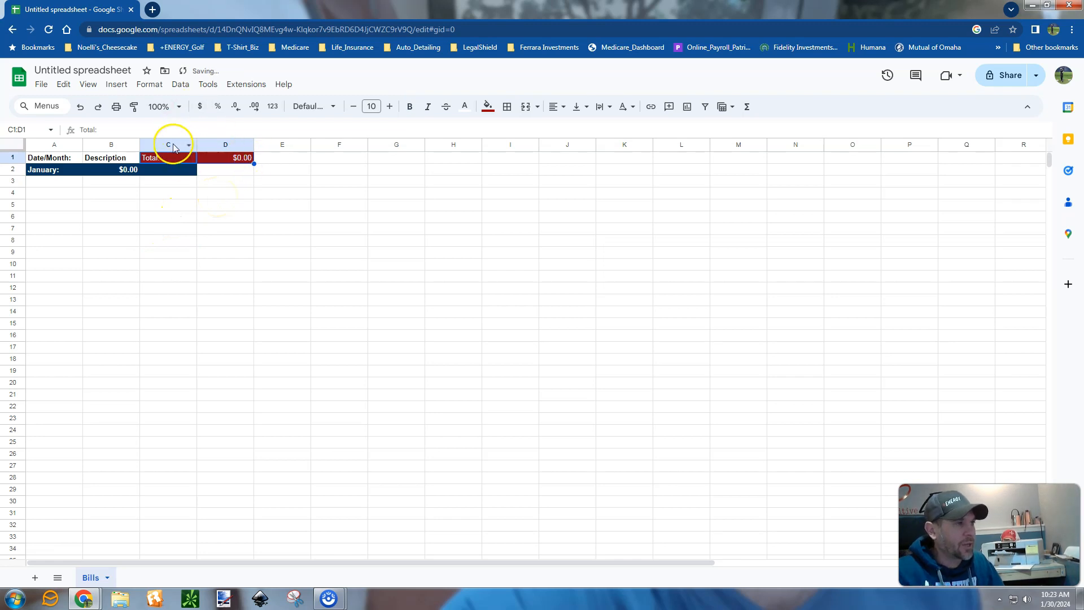
{"action": "left_click", "coordinate": [410, 107]}
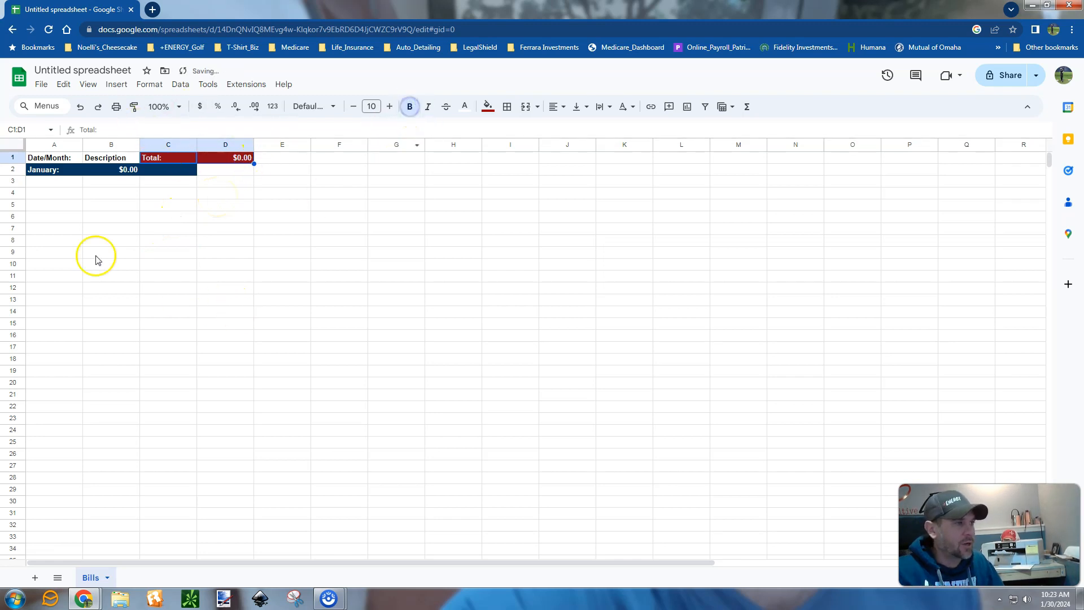
Widen the Description column to about twice its width.
{"action": "left_click_drag", "start_coordinate": [141, 143], "coordinate": [198, 145]}
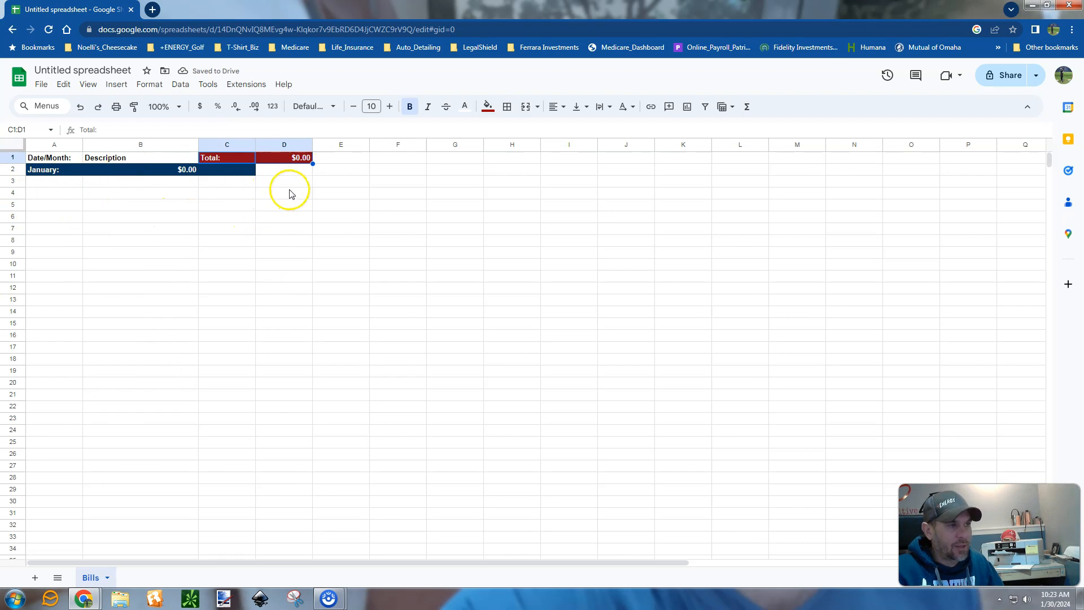
Copy the January row A2:C2 and paste it into row 21, starting at cell A21.
{"action": "left_click", "coordinate": [50, 169]}
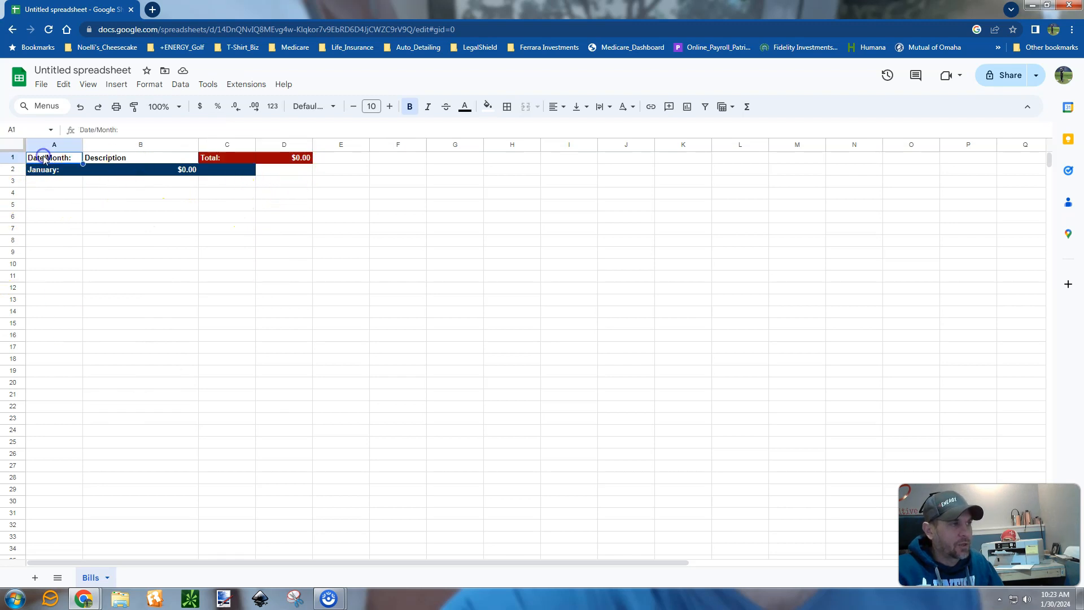
{"action": "key", "text": "shift+Right"}
{"action": "key", "text": "shift+Right"}
{"action": "key", "text": "ctrl+c"}
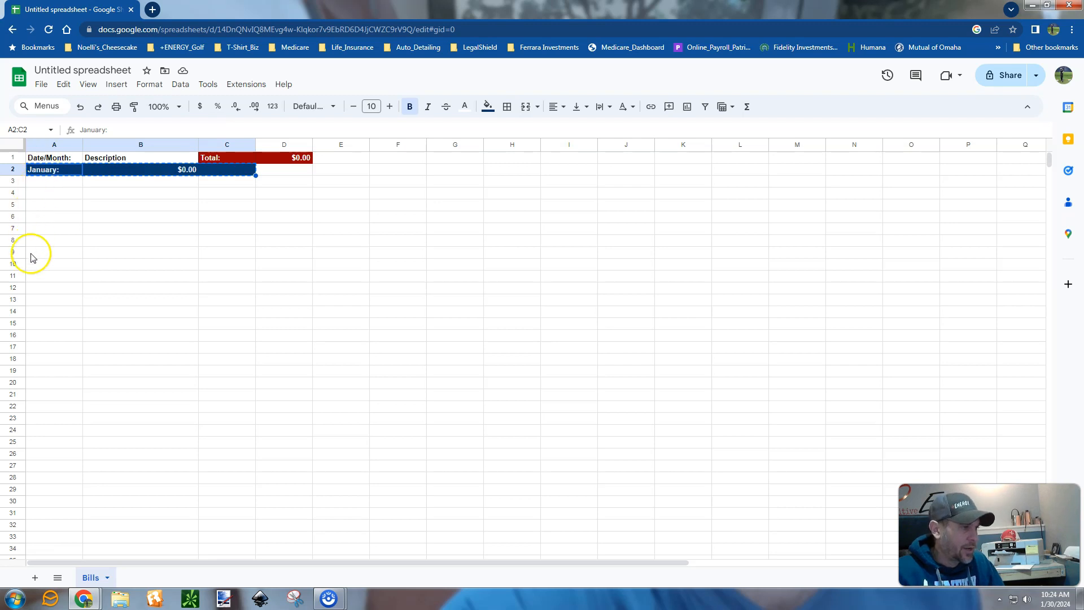
{"action": "left_click", "coordinate": [36, 396]}
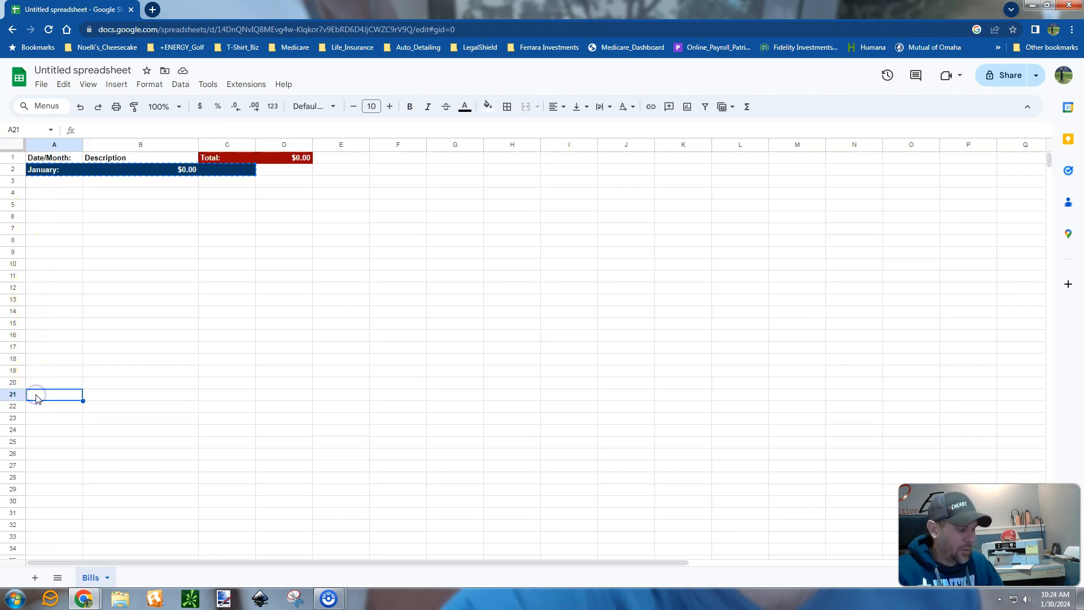
{"action": "key", "text": "ctrl+v"}
Change the month label in cell A21 to "February:" and check the sum formula in cell B21.
{"action": "double_click", "coordinate": [47, 395]}
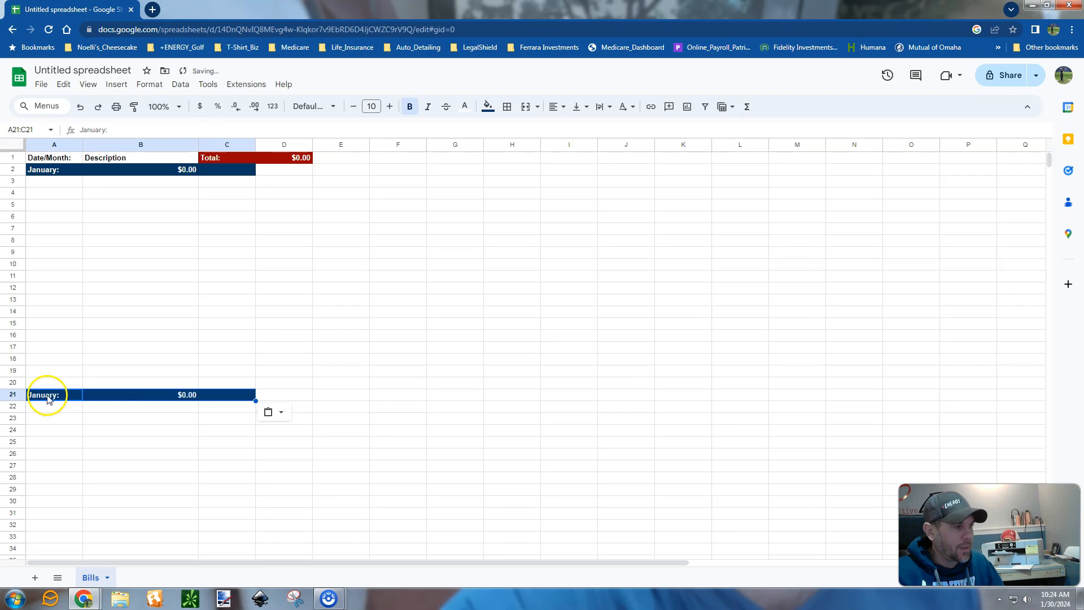
{"action": "left_click", "coordinate": [54, 395]}
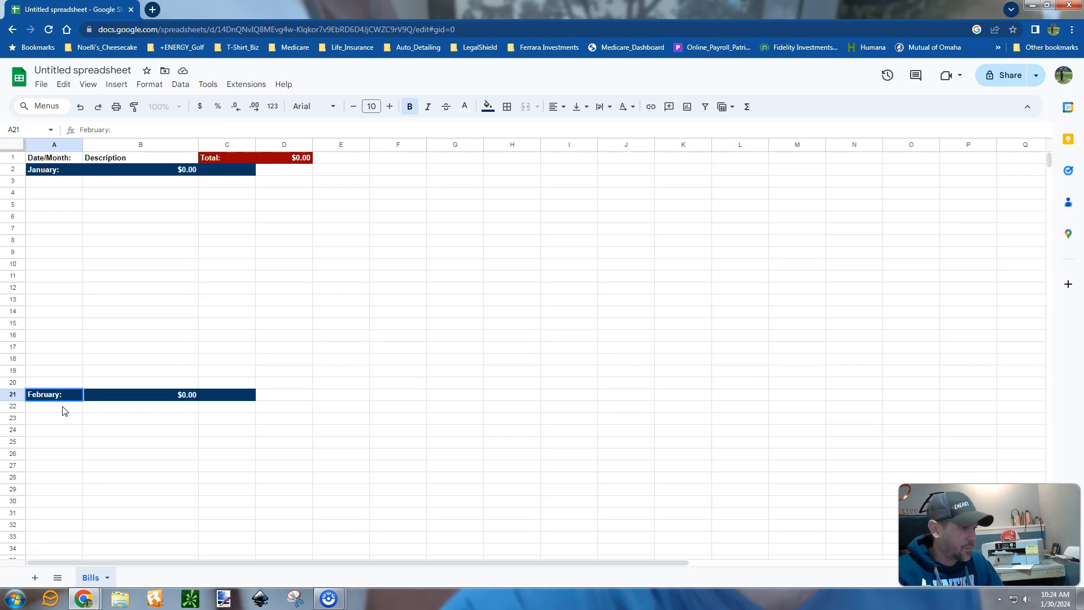
{"action": "left_click", "coordinate": [62, 411]}
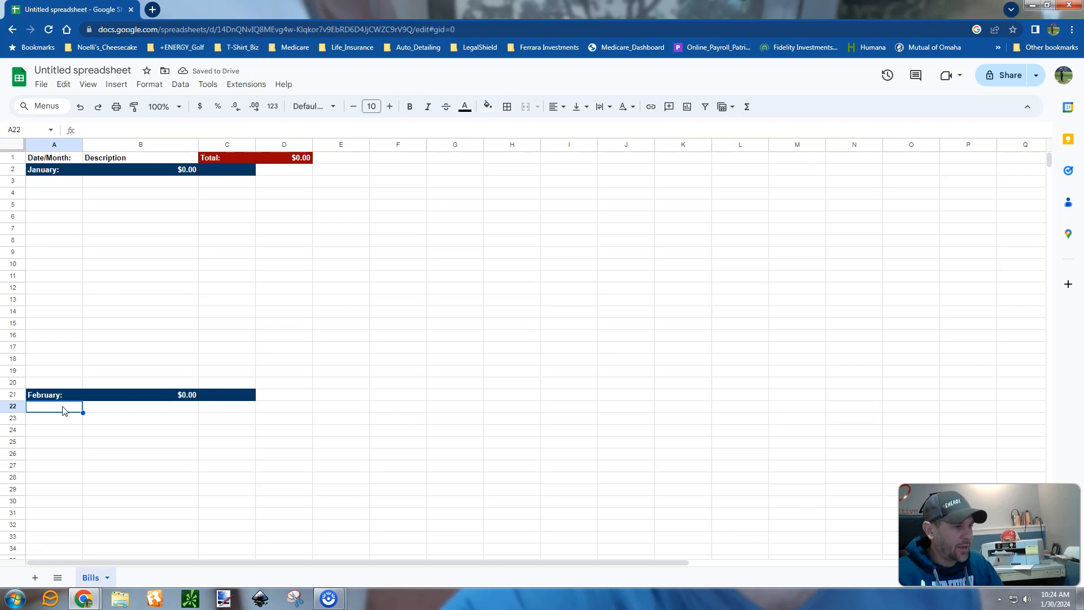
{"action": "key", "text": "Right"}
{"action": "key", "text": "Up"}
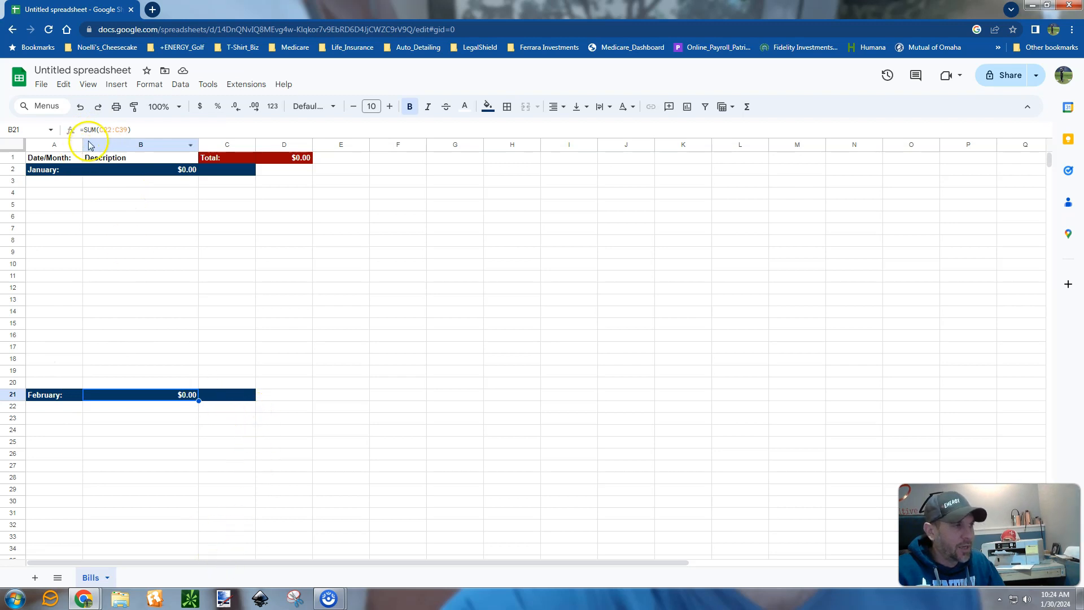
Copy the February row A21:C21 and paste it into row 40, starting at cell A40.
{"action": "left_click", "coordinate": [59, 398]}
{"action": "key", "text": "shift+Right"}
{"action": "key", "text": "shift+Right"}
{"action": "key", "text": "ctrl+c"}
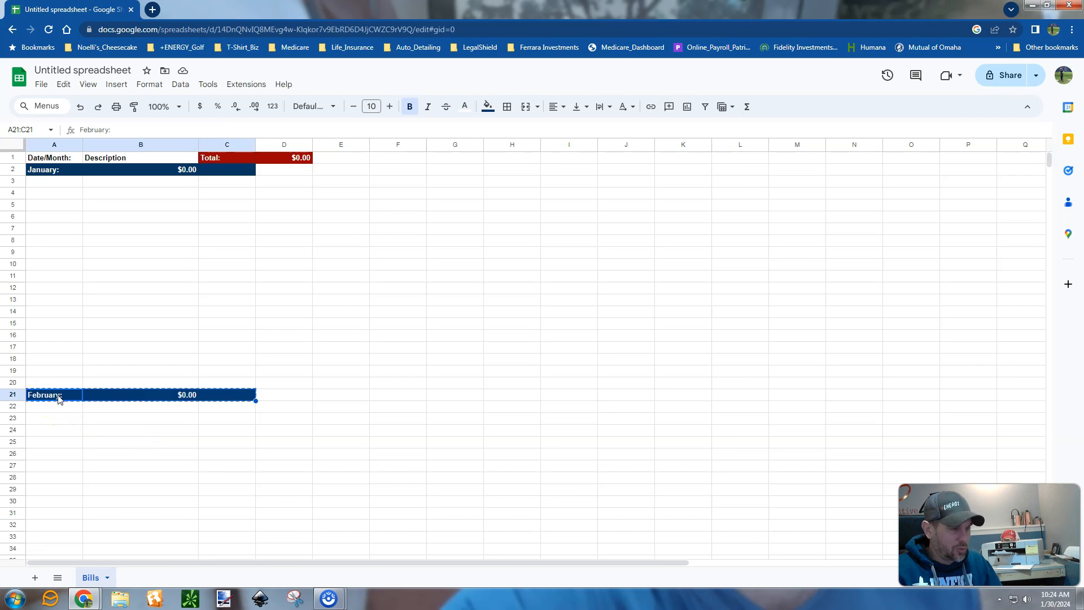
{"action": "scroll", "coordinate": [58, 400], "scroll_direction": "down", "scroll_amount": 4}
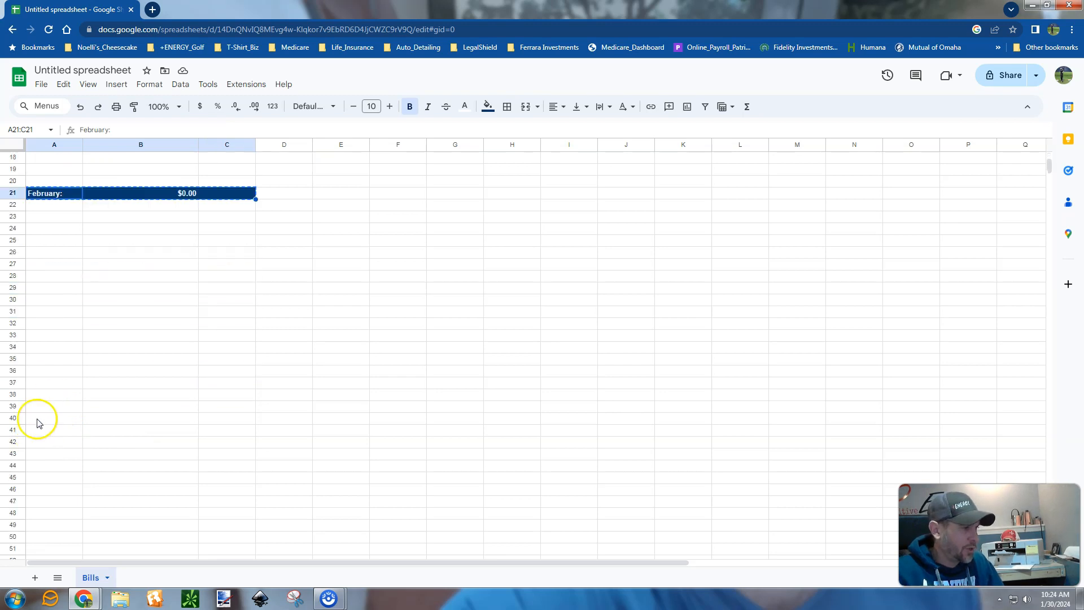
{"action": "left_click", "coordinate": [37, 411]}
{"action": "left_click", "coordinate": [38, 421]}
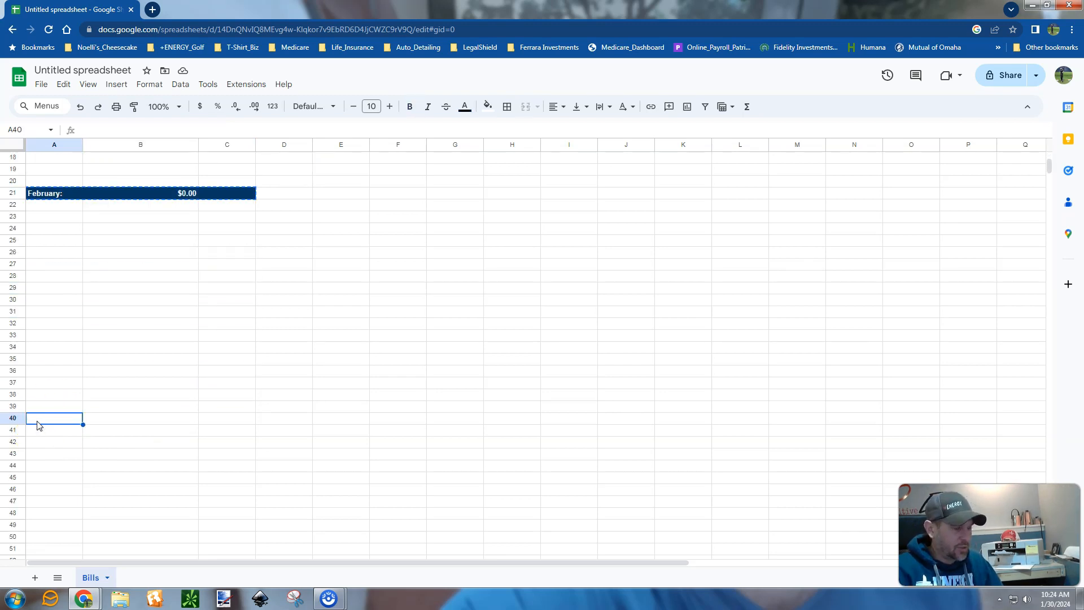
{"action": "key", "text": "ctrl+v"}
Change the month label in cell A40 to "March:".
{"action": "left_click", "coordinate": [54, 421]}
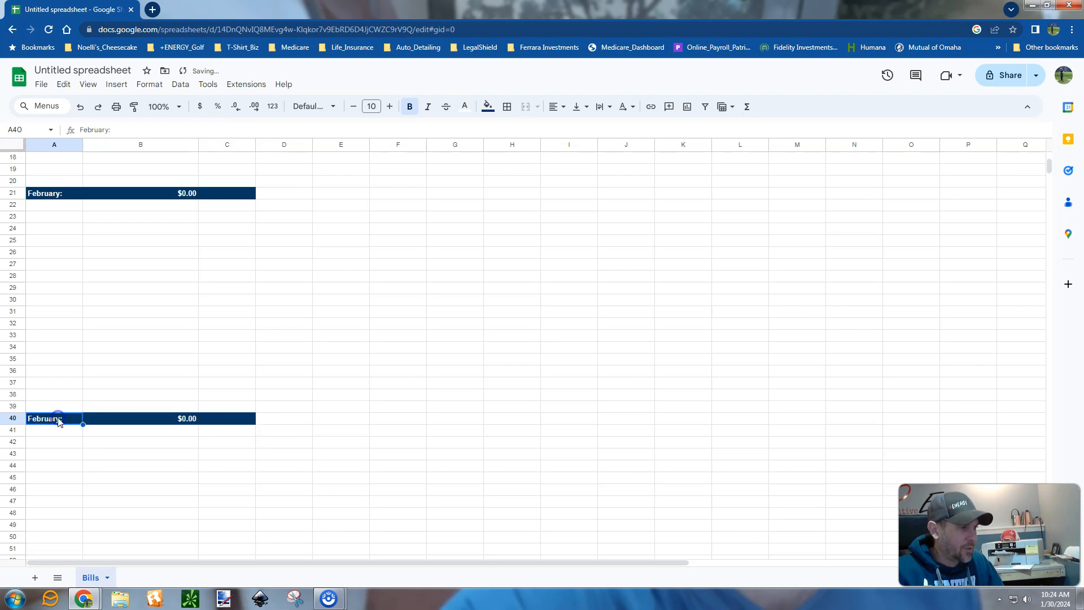
{"action": "key", "text": "BackSpace"}
{"action": "key", "text": "BackSpace"}
{"action": "key", "text": "BackSpace"}
{"action": "type", "text": "Mar:"}
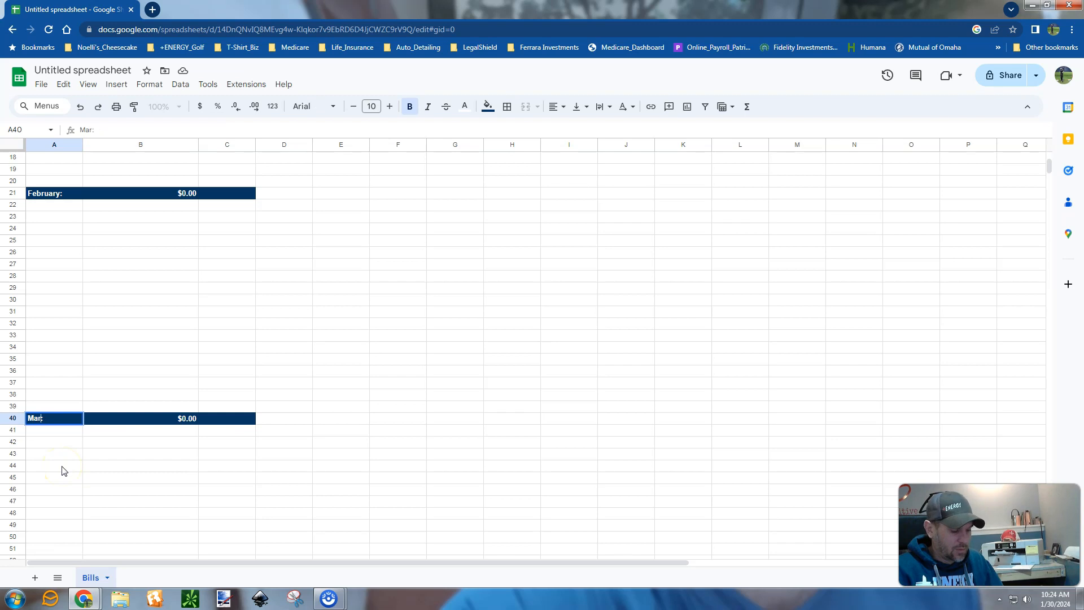
{"action": "key", "text": "Tab"}
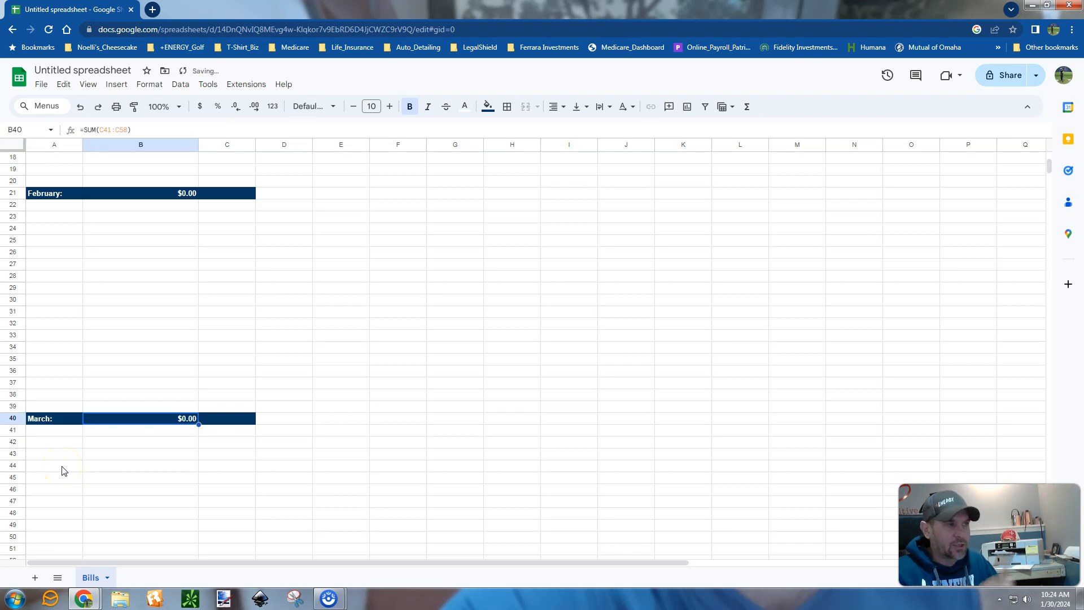
Freeze the first row of the Bills sheet and check that the header stays in view.
{"action": "scroll", "coordinate": [247, 443], "scroll_direction": "up", "scroll_amount": 4}
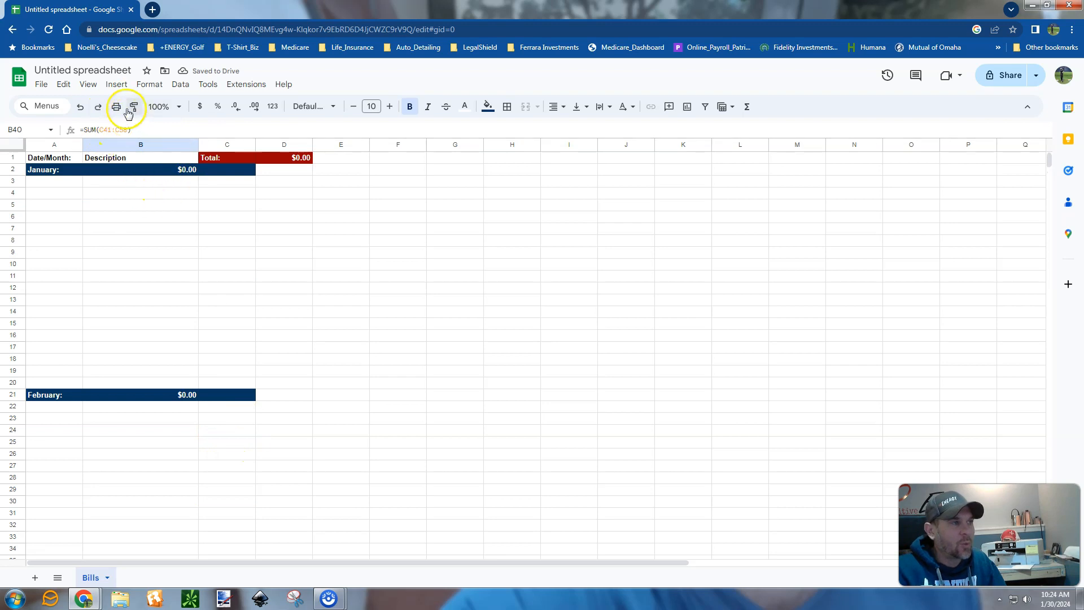
{"action": "left_click", "coordinate": [88, 85]}
{"action": "left_click", "coordinate": [105, 127]}
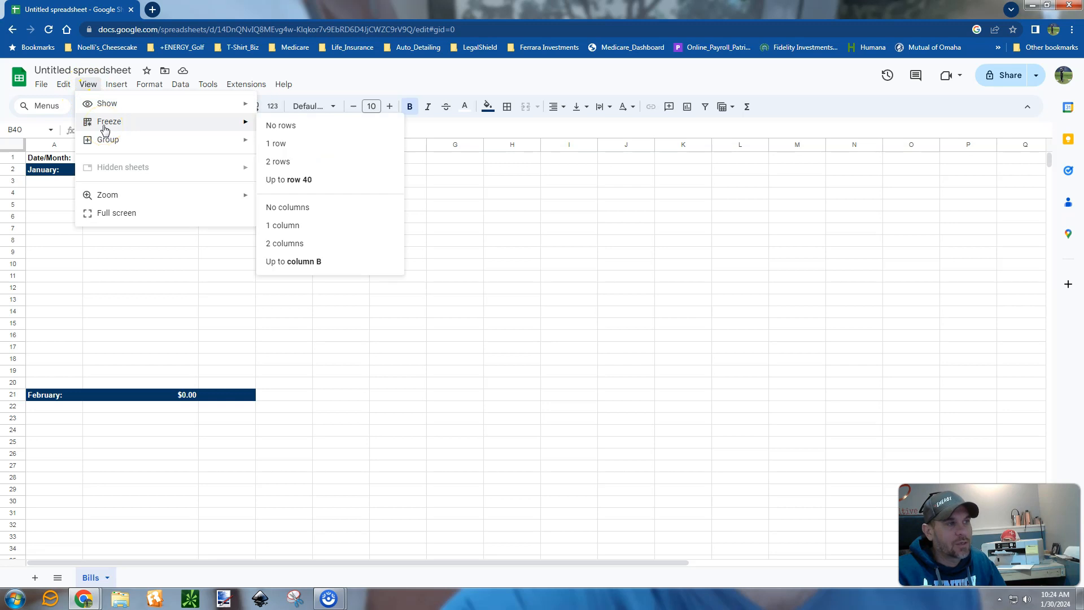
{"action": "left_click", "coordinate": [301, 144]}
{"action": "scroll", "coordinate": [214, 214], "scroll_direction": "down", "scroll_amount": 4}
{"action": "scroll", "coordinate": [218, 215], "scroll_direction": "up", "scroll_amount": 4}
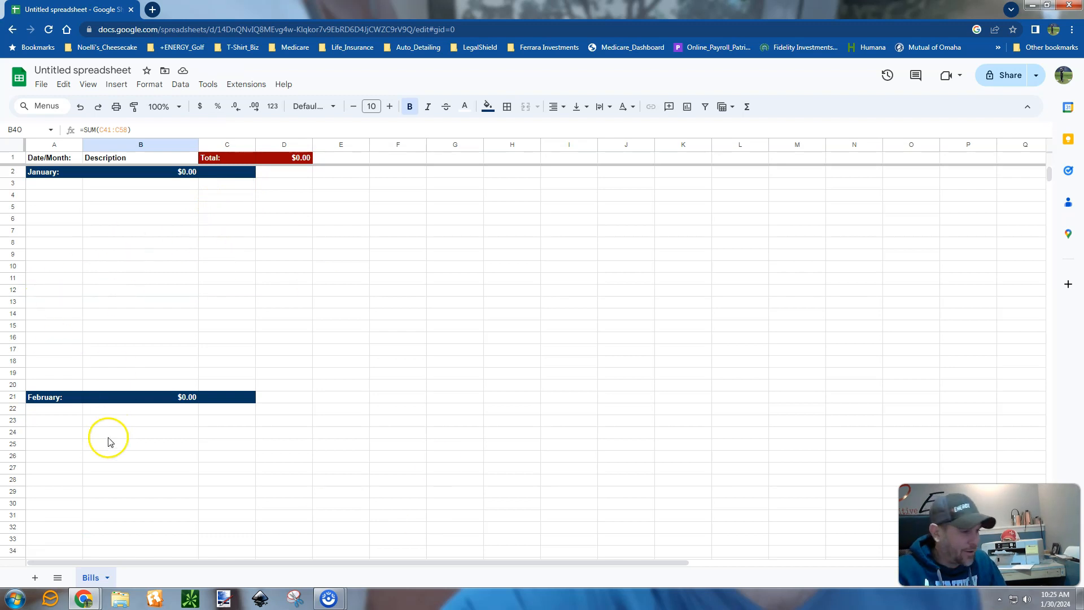
Add a new sheet and rename it "Purchases".
{"action": "left_click", "coordinate": [35, 577]}
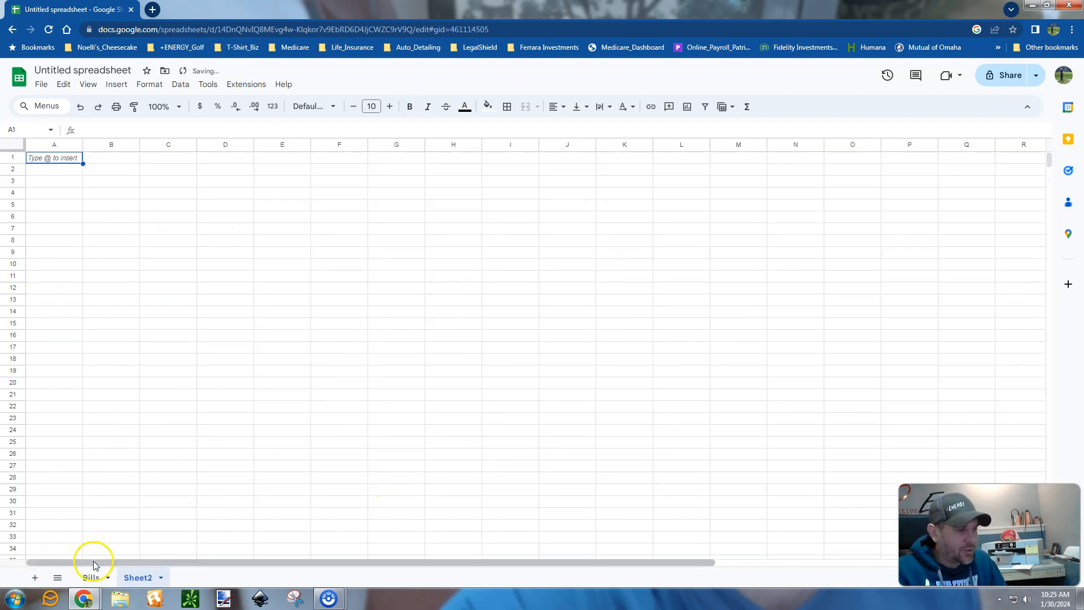
{"action": "right_click", "coordinate": [137, 578]}
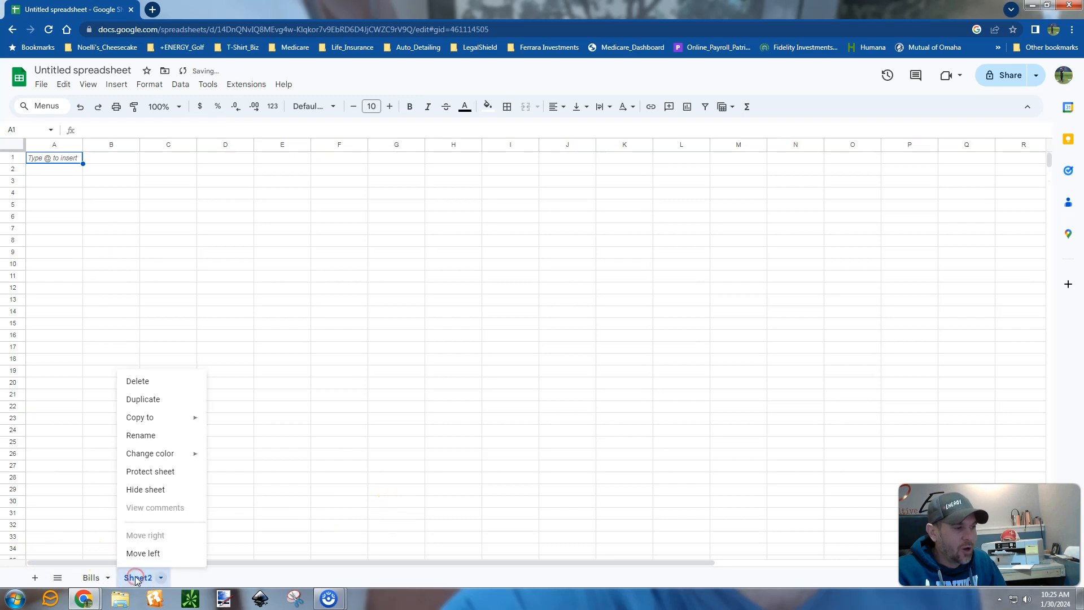
{"action": "left_click", "coordinate": [142, 436]}
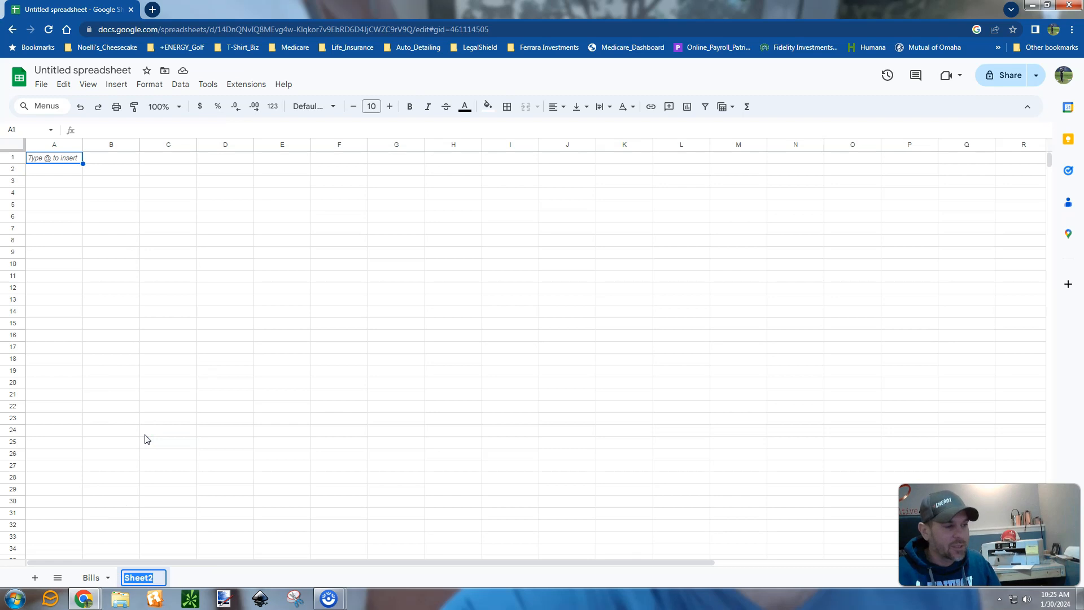
{"action": "type", "text": "Purchases"}
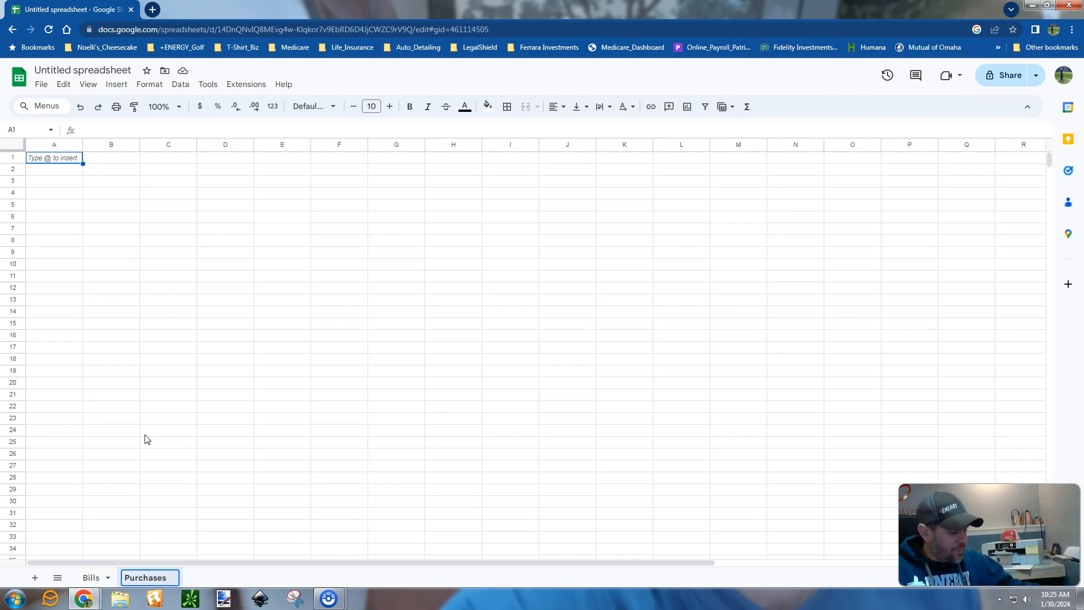
{"action": "left_click", "coordinate": [61, 264]}
Copy the range A1:D21 from the Bills sheet and paste it into the Purchases sheet, starting at cell A1.
{"action": "left_click", "coordinate": [91, 578]}
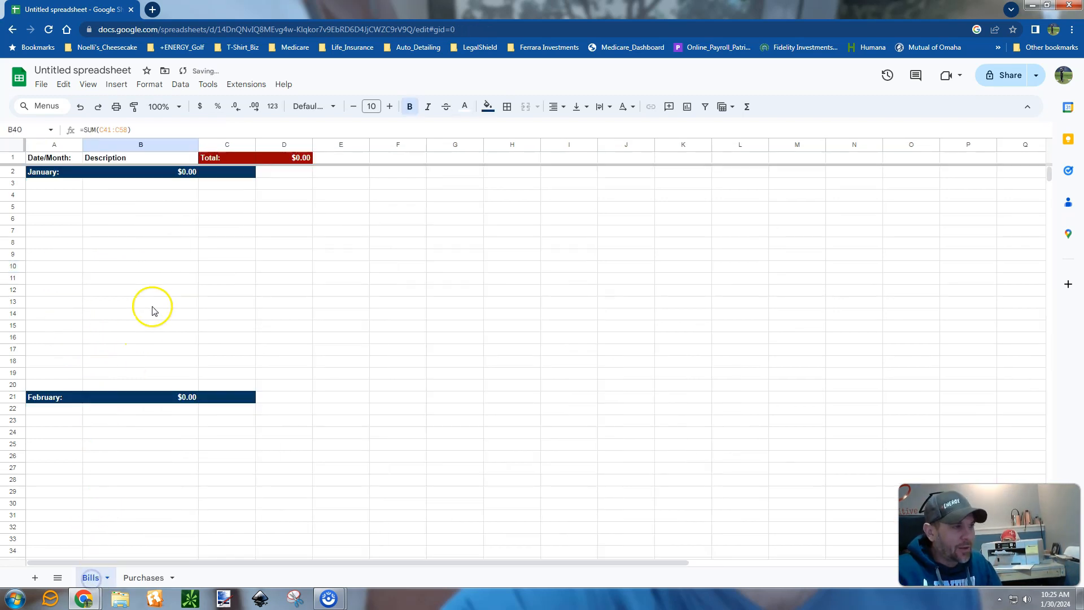
{"action": "left_click", "coordinate": [42, 157]}
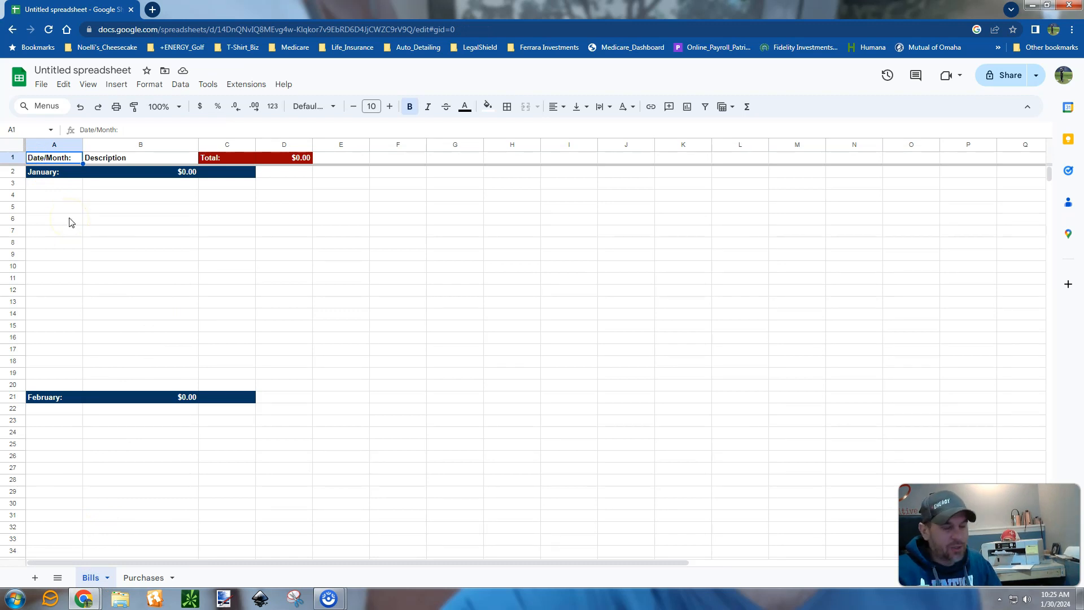
{"action": "key", "text": "shift+Right"}
{"action": "key", "text": "shift+Right"}
{"action": "key", "text": "shift+Right"}
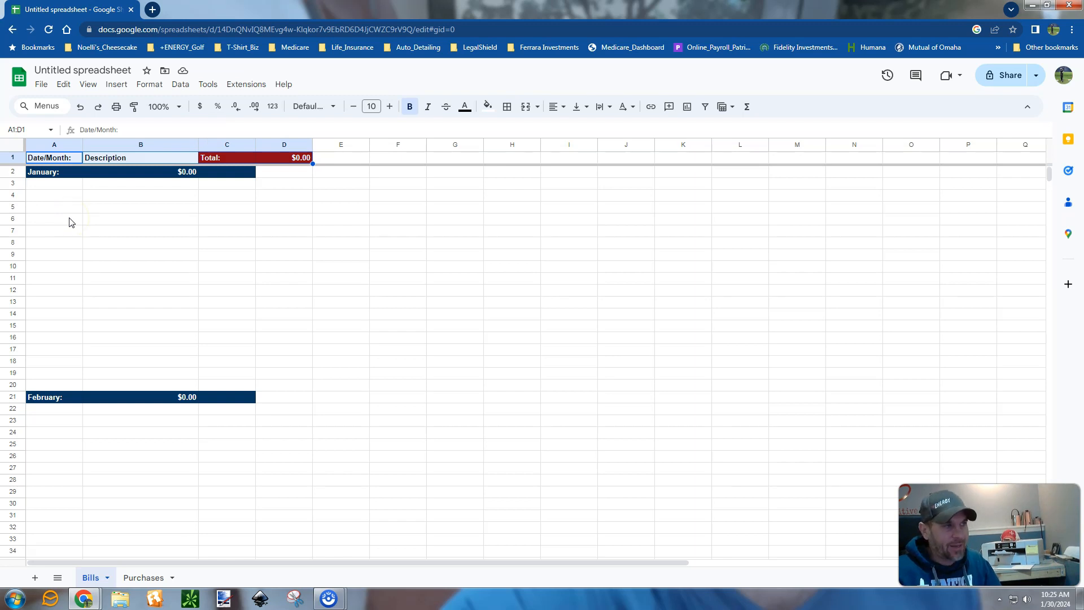
{"action": "key", "text": "shift+Down"}
{"action": "key", "text": "shift+Down"}
{"action": "key", "text": "shift+Down"}
{"action": "key", "text": "shift+Down"}
{"action": "key", "text": "shift+Down"}
{"action": "key", "text": "shift+Down"}
{"action": "key", "text": "shift+Down"}
{"action": "key", "text": "shift+Down"}
{"action": "key", "text": "shift+Down"}
{"action": "key", "text": "shift+Down"}
{"action": "key", "text": "shift+Down"}
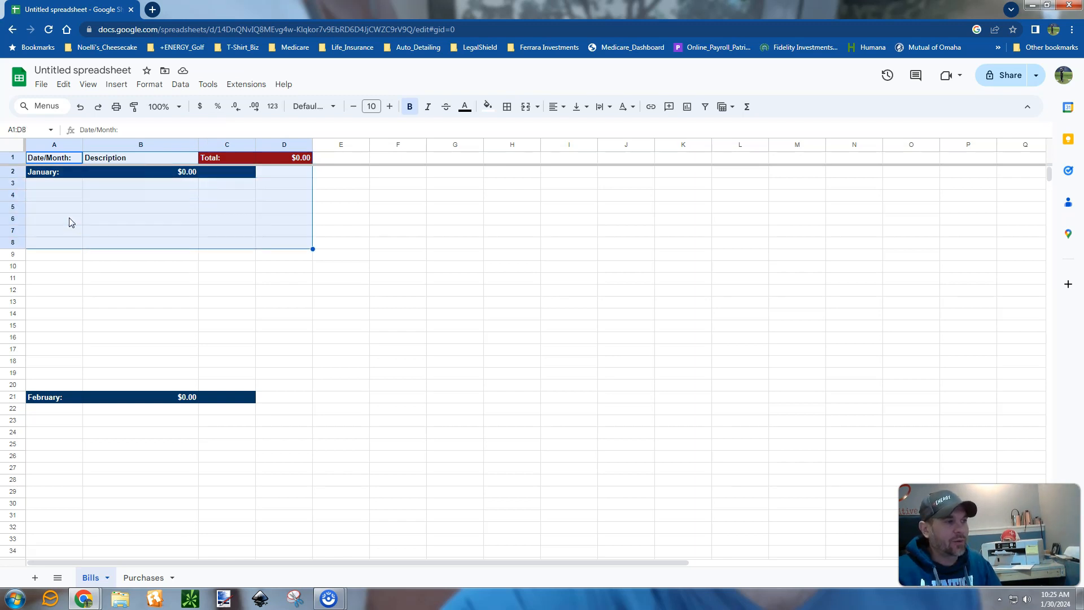
{"action": "key", "text": "shift+Down"}
{"action": "key", "text": "shift+Down"}
{"action": "key", "text": "shift+Down"}
{"action": "key", "text": "shift+Down"}
{"action": "key", "text": "shift+Down"}
{"action": "key", "text": "shift+Down"}
{"action": "key", "text": "shift+Down"}
{"action": "key", "text": "shift+Down"}
{"action": "key", "text": "shift+Down"}
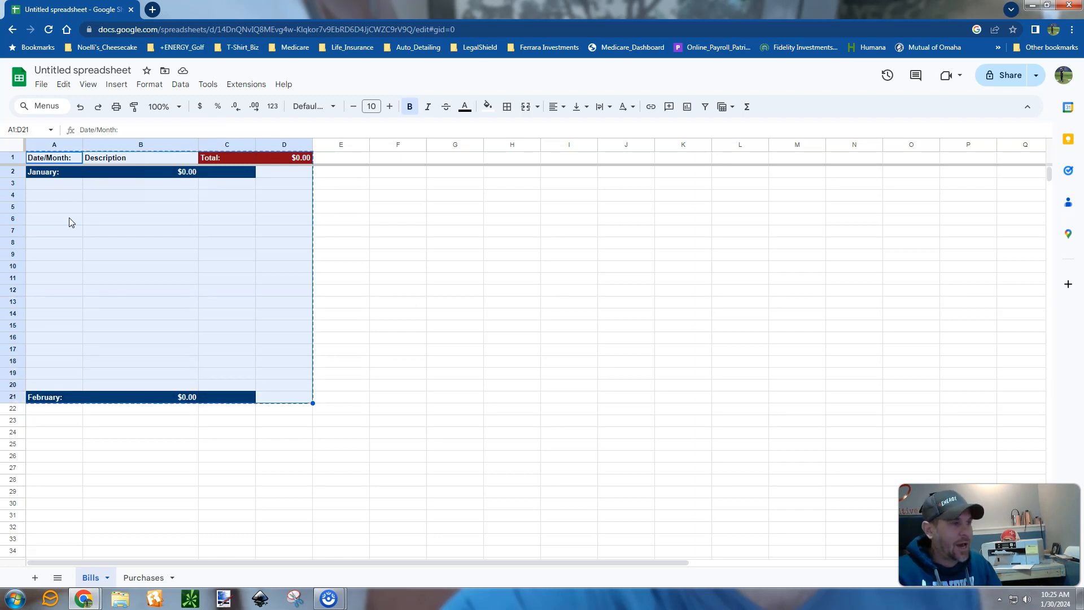
{"action": "left_click", "coordinate": [144, 577]}
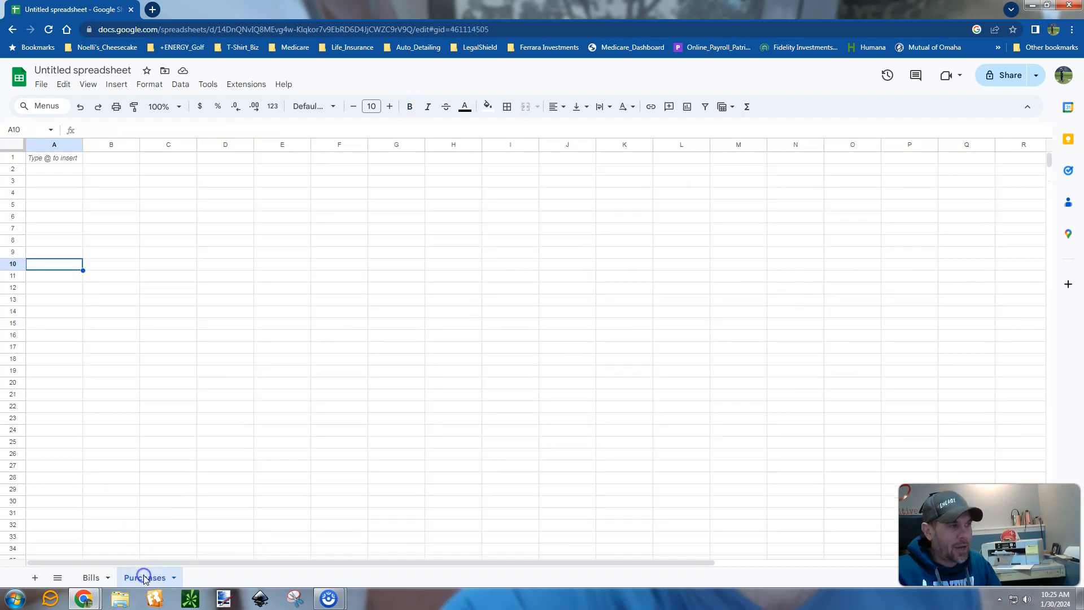
{"action": "left_click", "coordinate": [51, 158]}
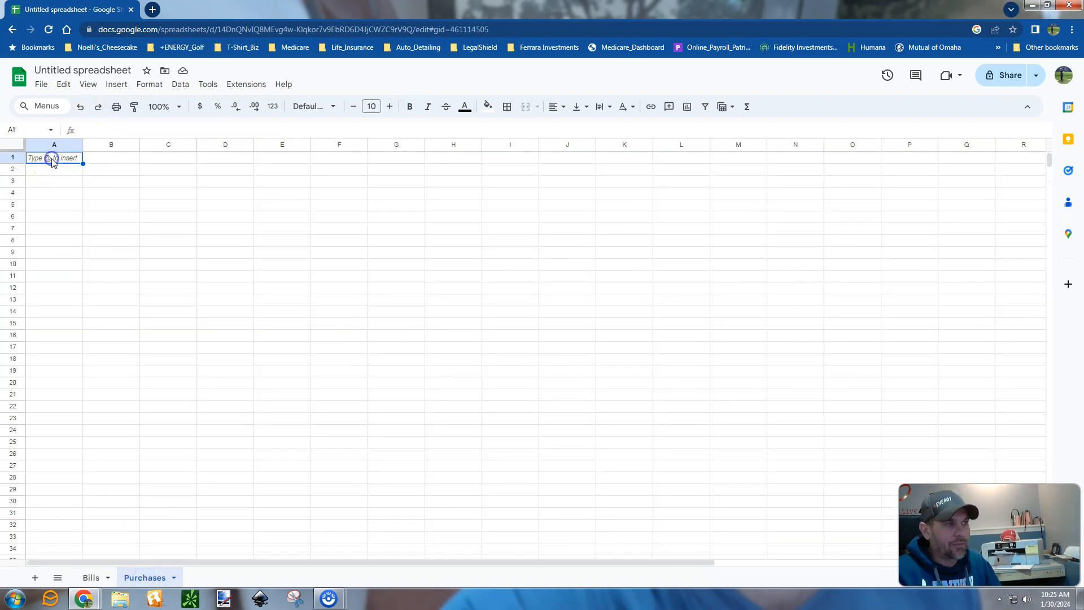
{"action": "key", "text": "ctrl+v"}
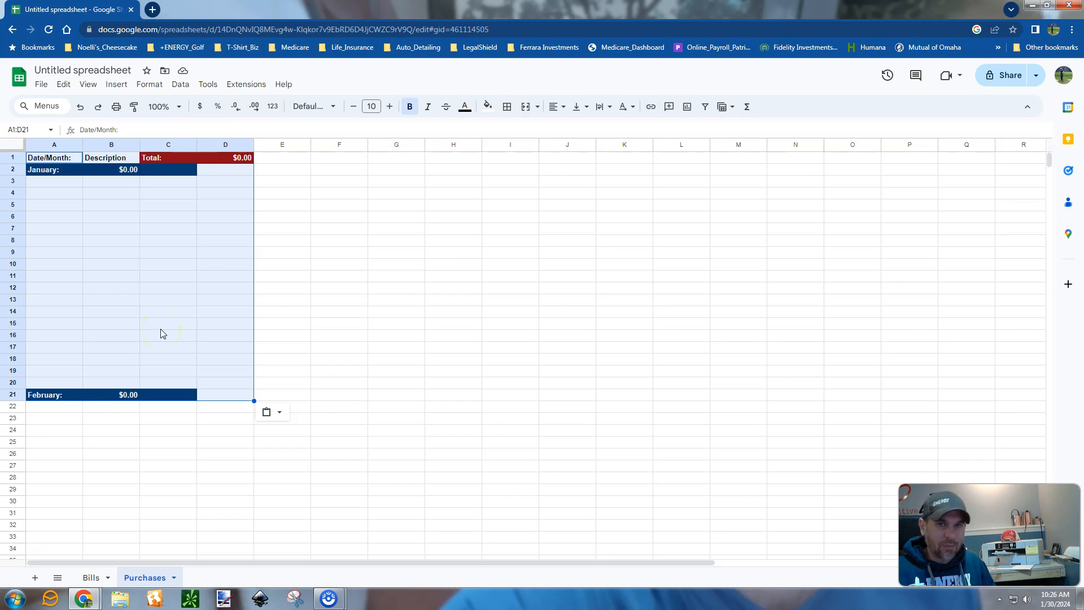
Widen the Description column on the Purchases sheet to about twice its width.
{"action": "scroll", "coordinate": [179, 382], "scroll_direction": "down", "scroll_amount": 3}
{"action": "scroll", "coordinate": [170, 339], "scroll_direction": "up", "scroll_amount": 3}
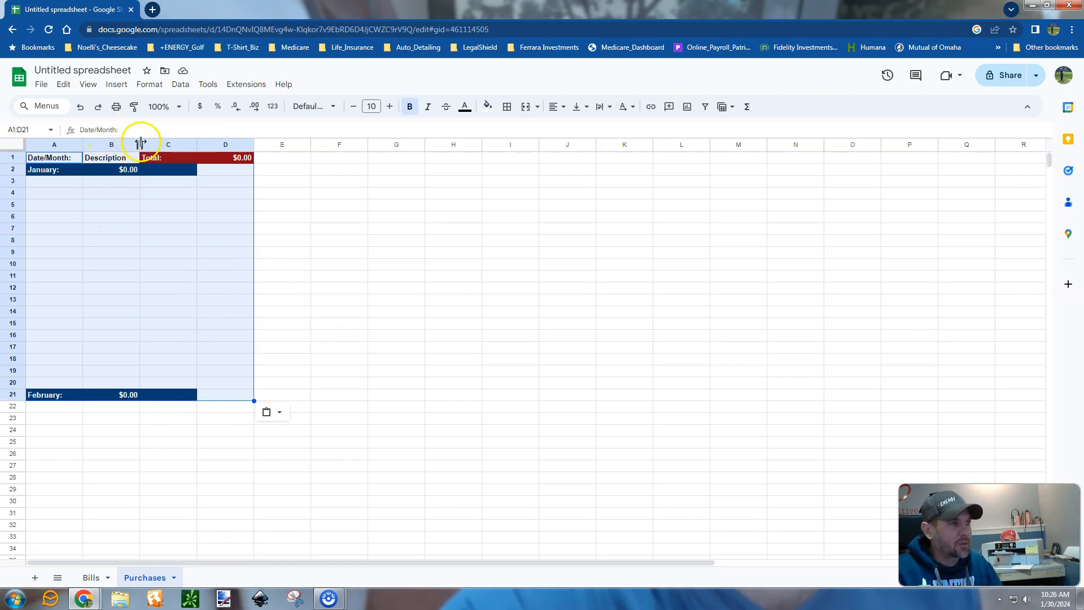
{"action": "left_click_drag", "start_coordinate": [139, 145], "coordinate": [199, 145]}
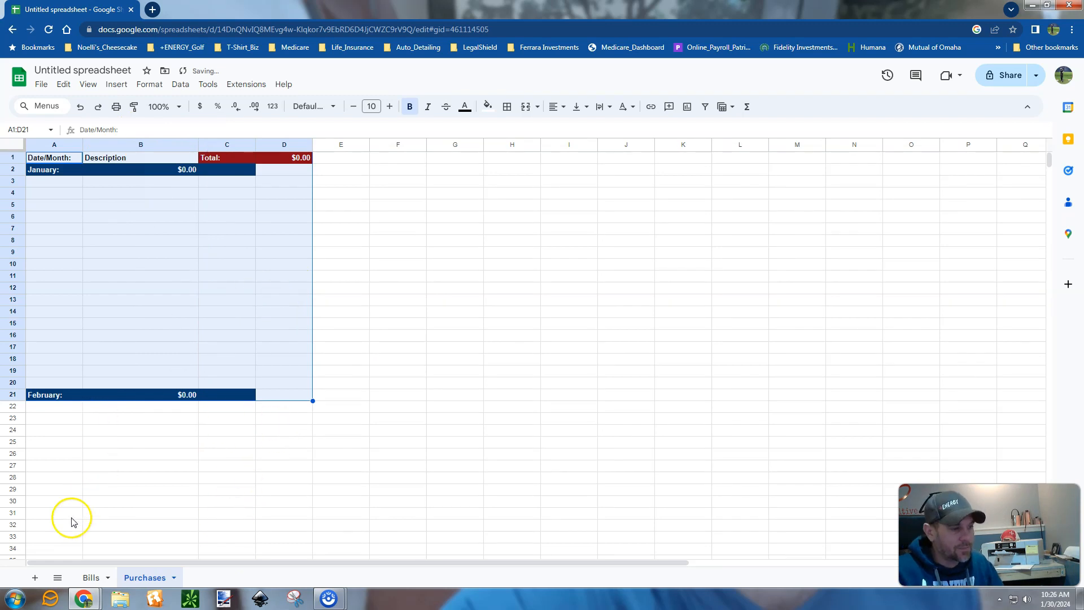
Add another new sheet and rename it "GAS".
{"action": "left_click", "coordinate": [36, 577]}
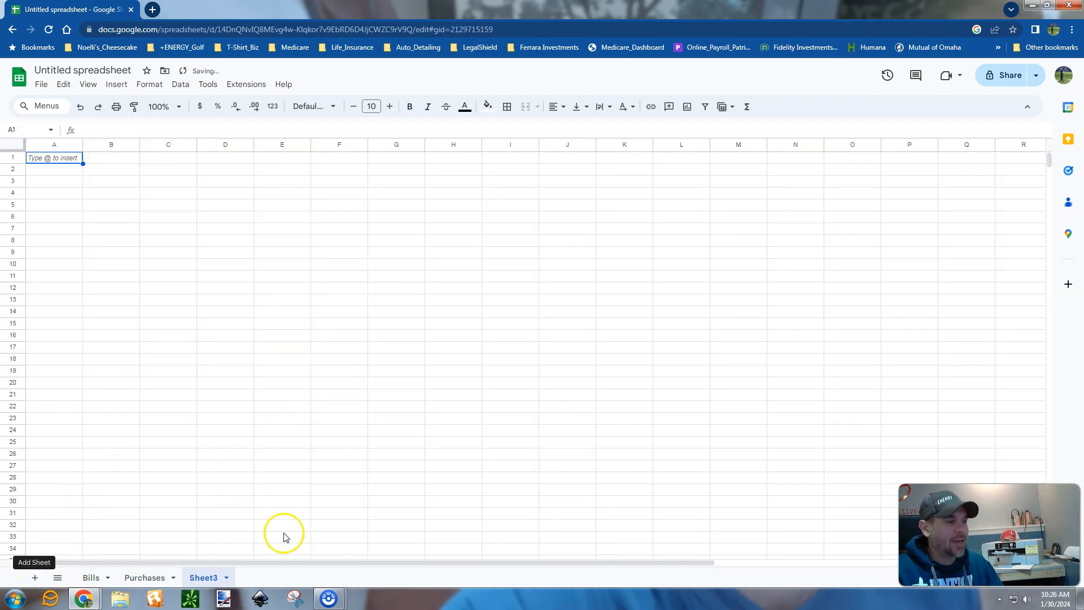
{"action": "right_click", "coordinate": [200, 578]}
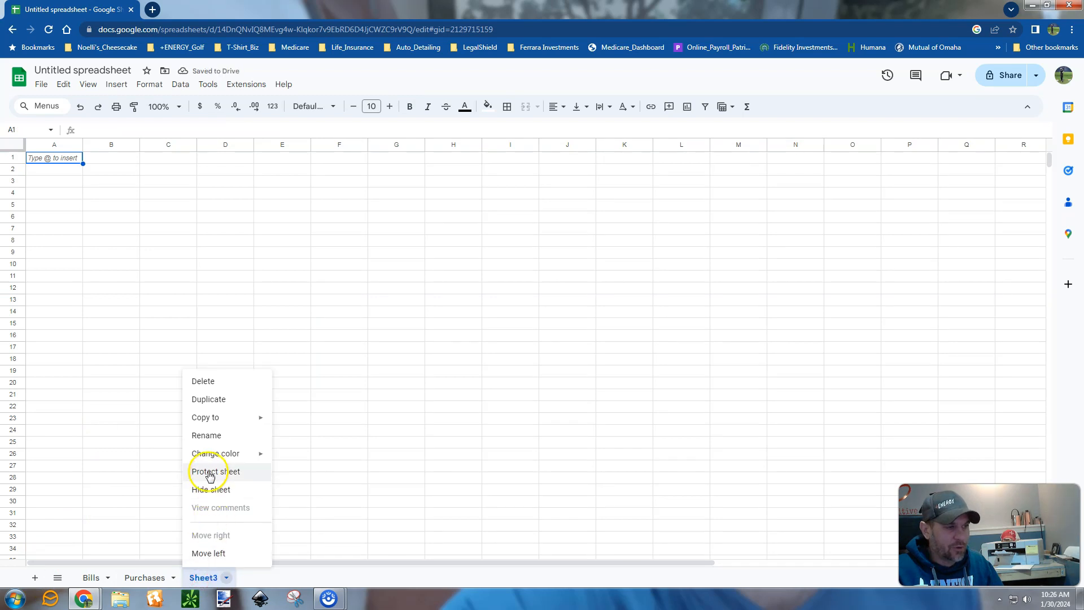
{"action": "left_click", "coordinate": [208, 436]}
{"action": "type", "text": "GAS"}
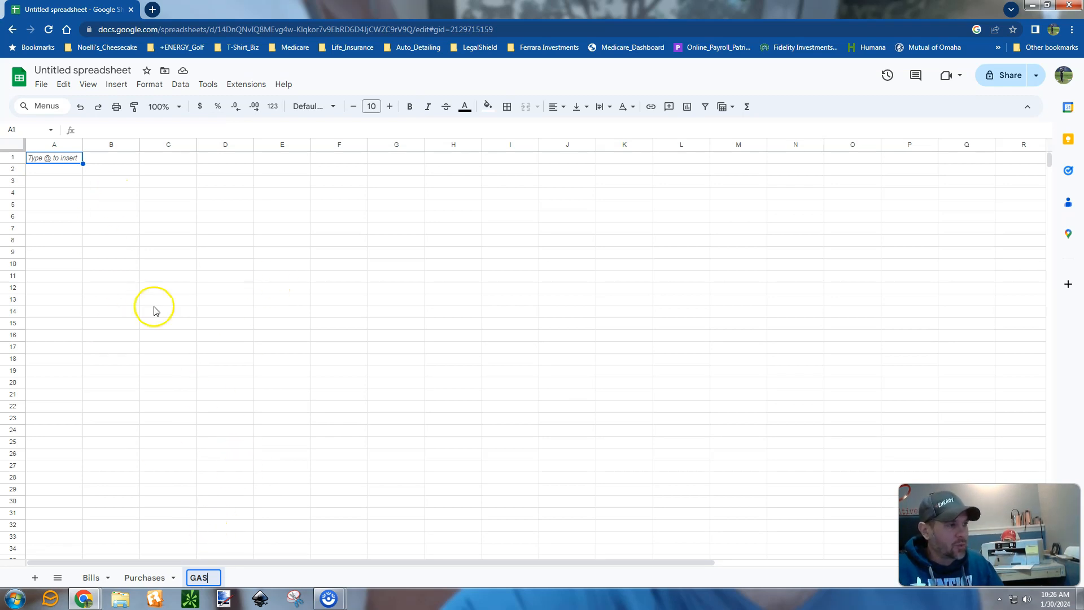
Copy the range A1:D21 from the Purchases sheet into cell A1 of the GAS sheet and widen its Description column by almost half.
{"action": "left_click", "coordinate": [148, 579]}
{"action": "left_click", "coordinate": [49, 159]}
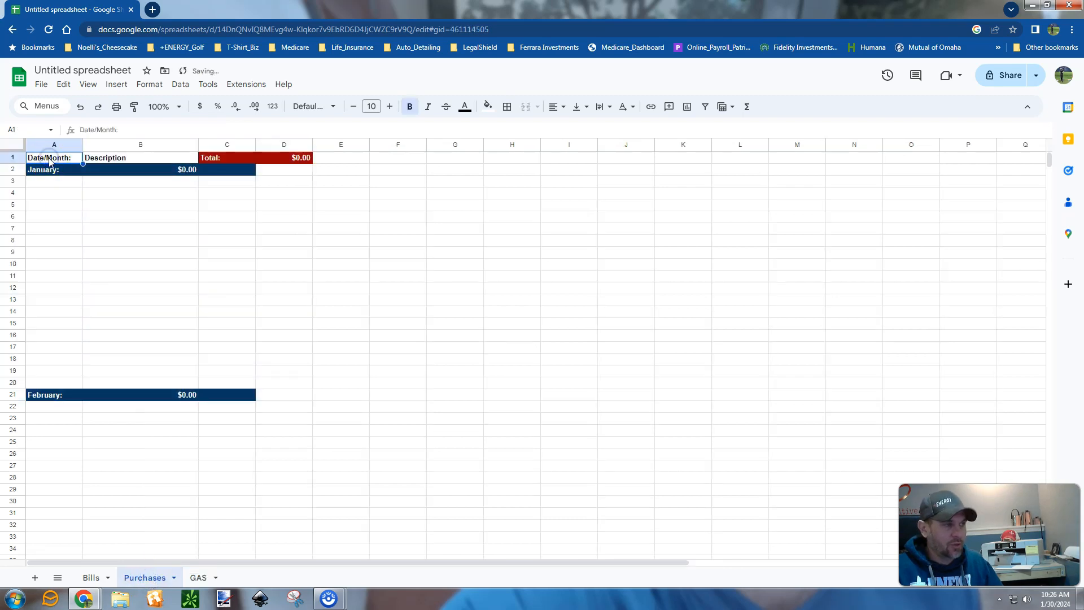
{"action": "key", "text": "shift+Right"}
{"action": "key", "text": "shift+Right"}
{"action": "key", "text": "shift+Right"}
{"action": "key", "text": "shift+Down"}
{"action": "key", "text": "shift+Down"}
{"action": "key", "text": "shift+Down"}
{"action": "key", "text": "shift+Down"}
{"action": "key", "text": "shift+Down"}
{"action": "key", "text": "shift+Down"}
{"action": "key", "text": "shift+Down"}
{"action": "key", "text": "shift+Down"}
{"action": "key", "text": "shift+Down"}
{"action": "key", "text": "shift+Down"}
{"action": "key", "text": "shift+Down"}
{"action": "key", "text": "shift+Down"}
{"action": "key", "text": "shift+Down"}
{"action": "key", "text": "shift+Down"}
{"action": "key", "text": "shift+Down"}
{"action": "key", "text": "shift+Down"}
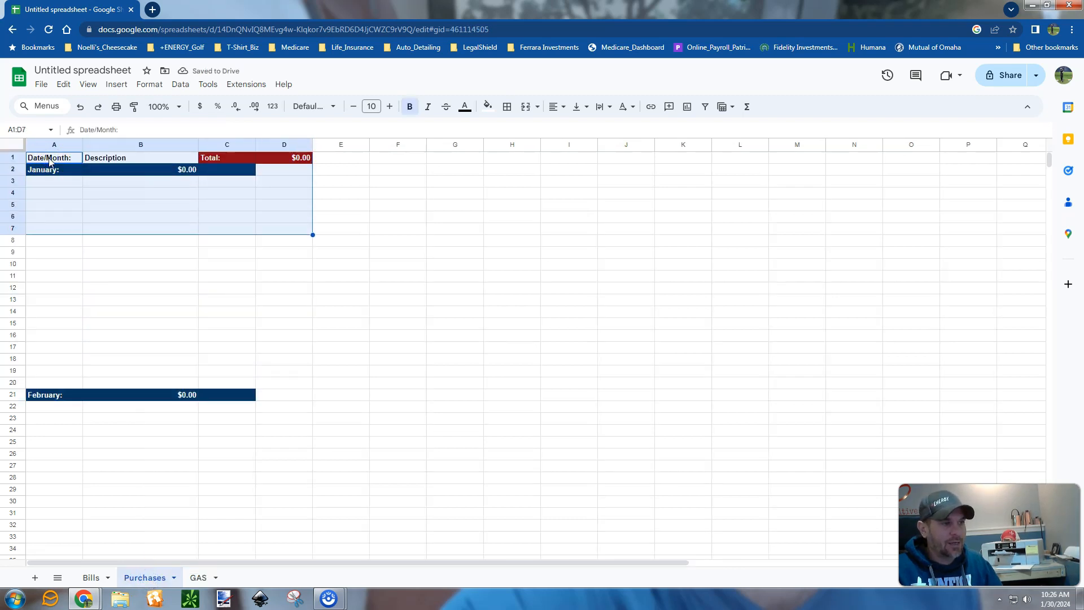
{"action": "key", "text": "shift+Down"}
{"action": "key", "text": "shift+Down"}
{"action": "key", "text": "shift+Down"}
{"action": "key", "text": "shift+Down"}
{"action": "key", "text": "shift+Down"}
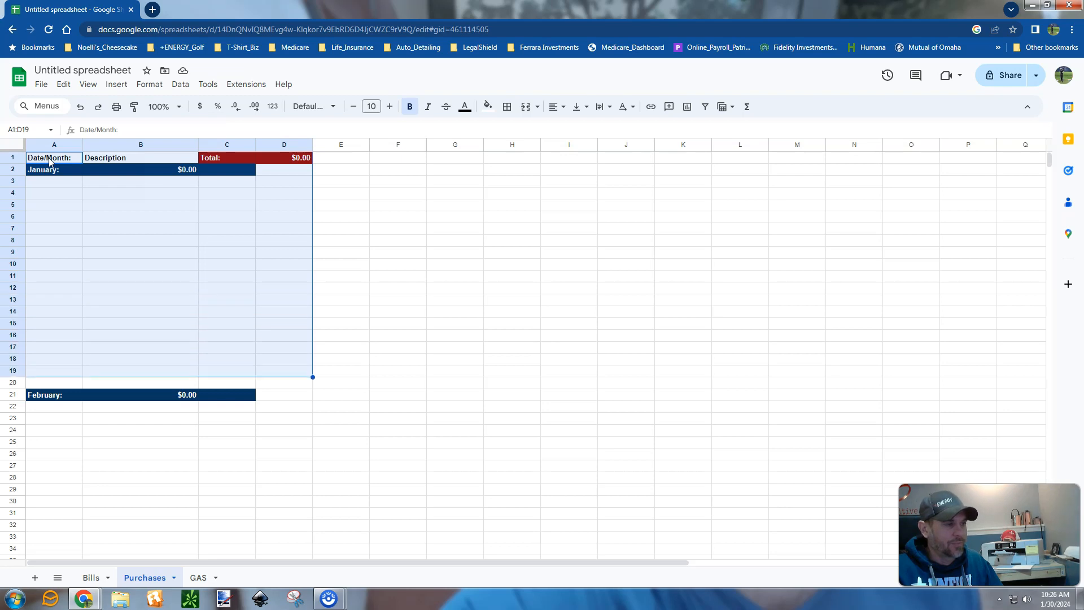
{"action": "key", "text": "shift+Up"}
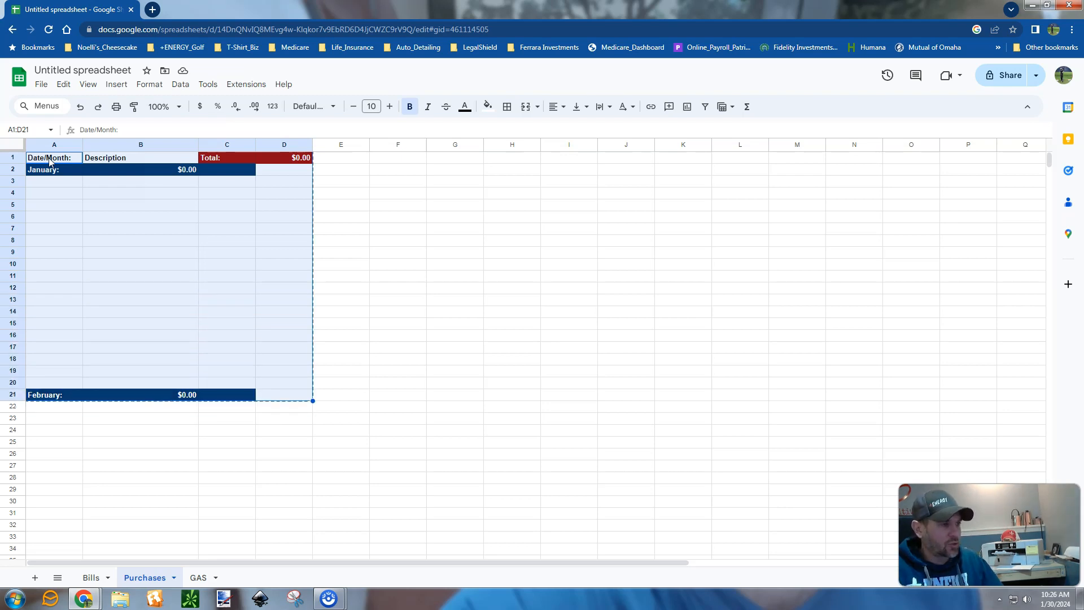
{"action": "key", "text": "ctrl+c"}
{"action": "left_click", "coordinate": [198, 577]}
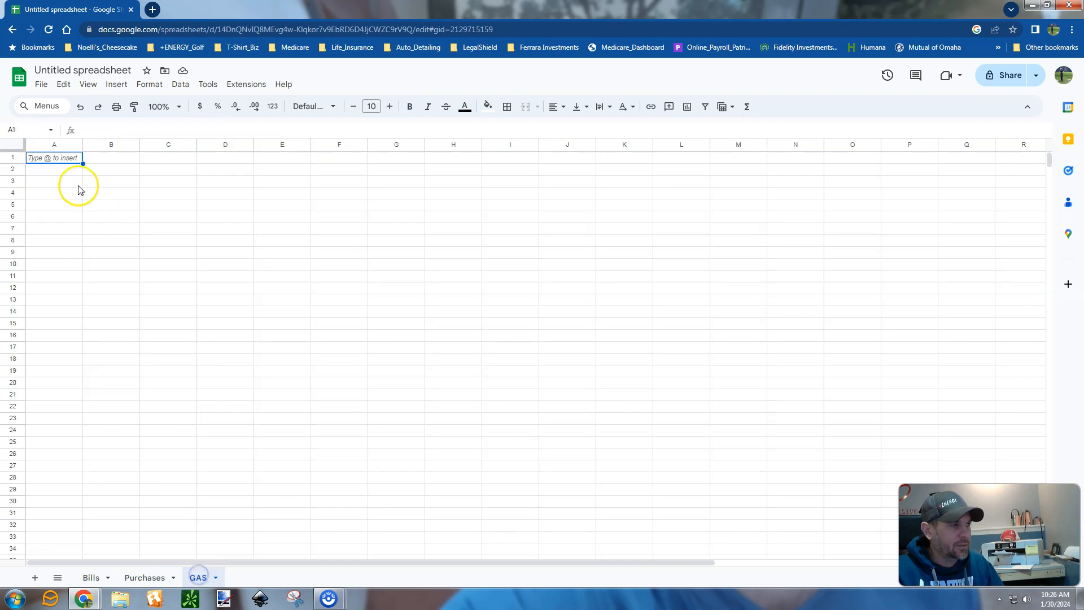
{"action": "left_click", "coordinate": [58, 162]}
{"action": "key", "text": "ctrl+v"}
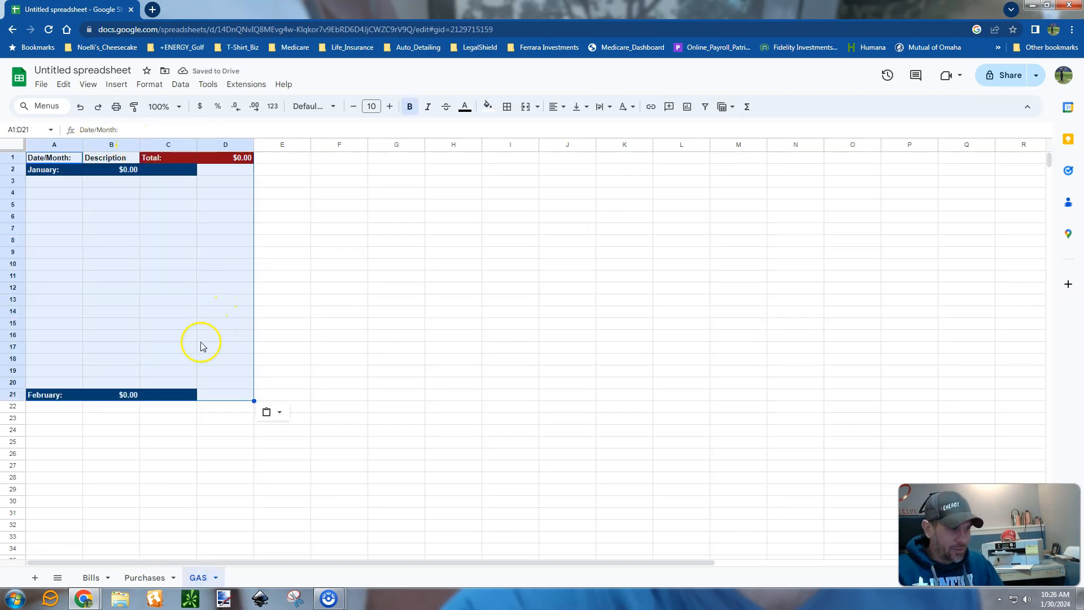
{"action": "left_click_drag", "start_coordinate": [140, 145], "coordinate": [164, 145]}
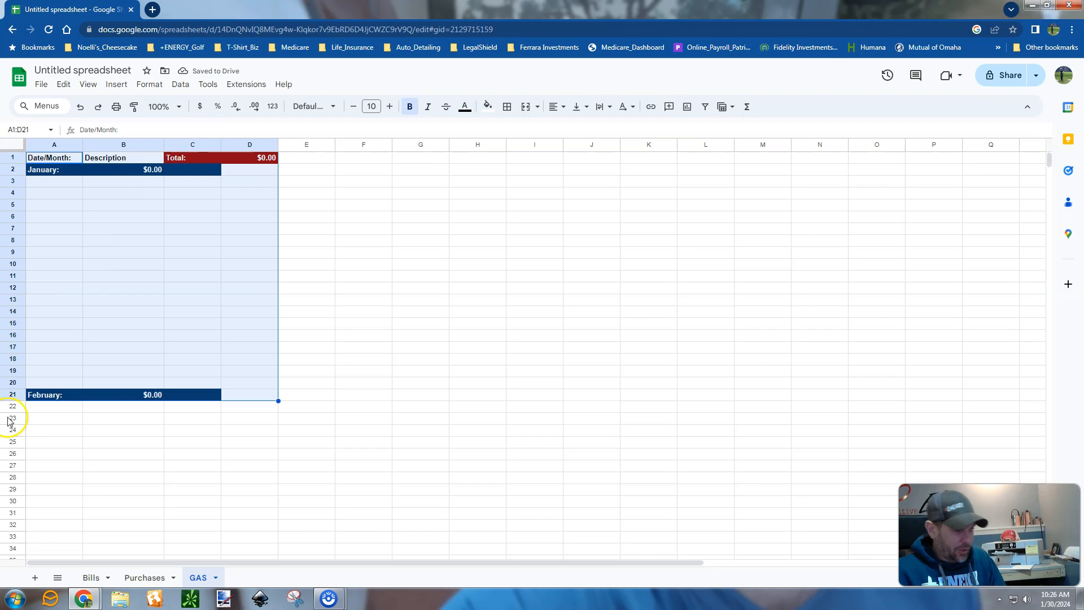
Add another new sheet and rename it "Income".
{"action": "left_click", "coordinate": [35, 577]}
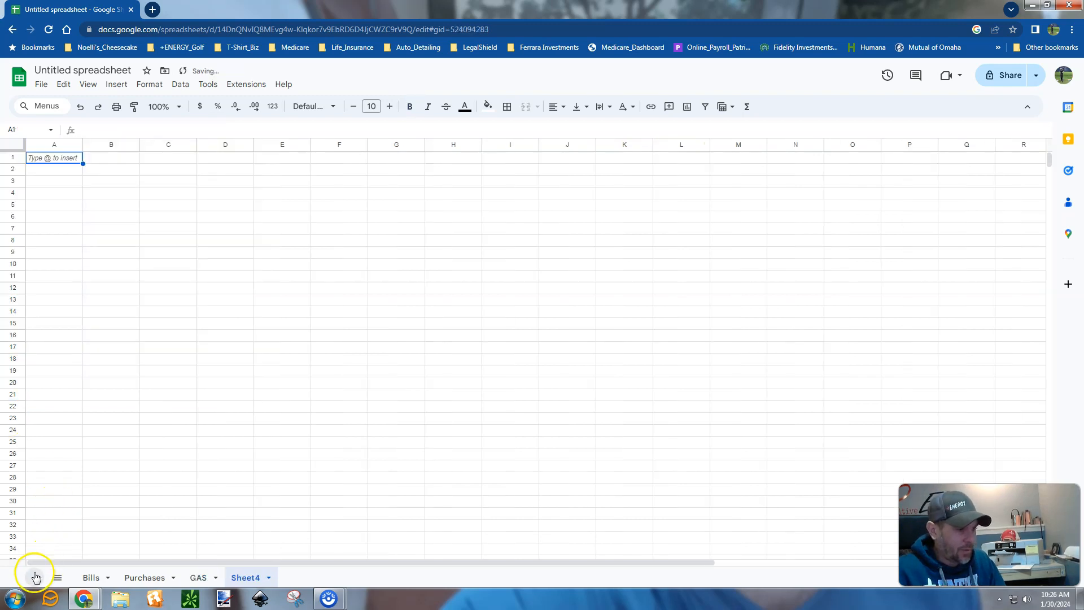
{"action": "right_click", "coordinate": [246, 579]}
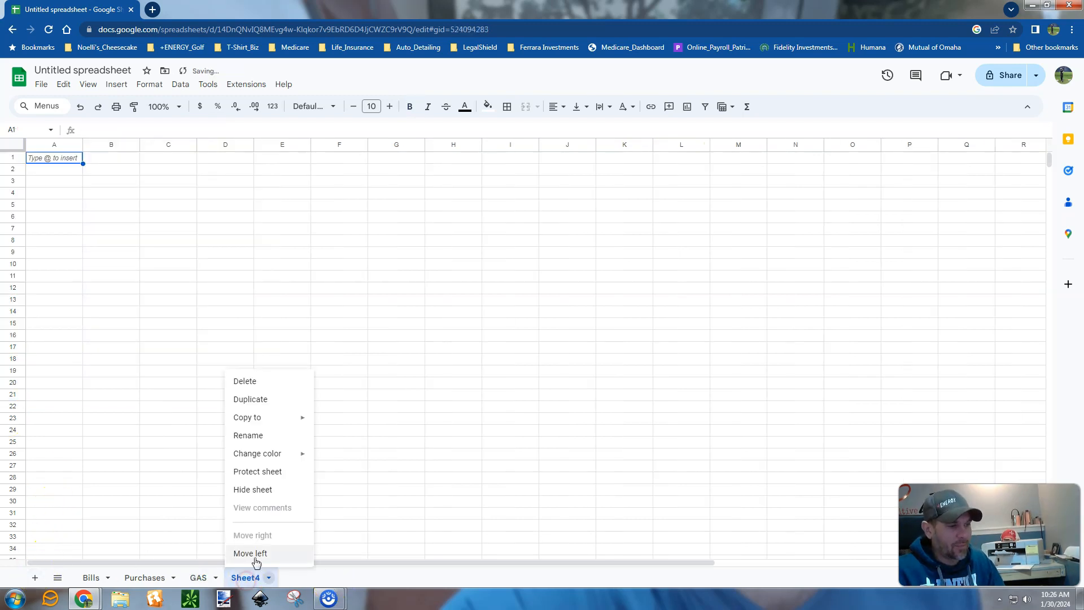
{"action": "left_click", "coordinate": [248, 435]}
{"action": "type", "text": "Income"}
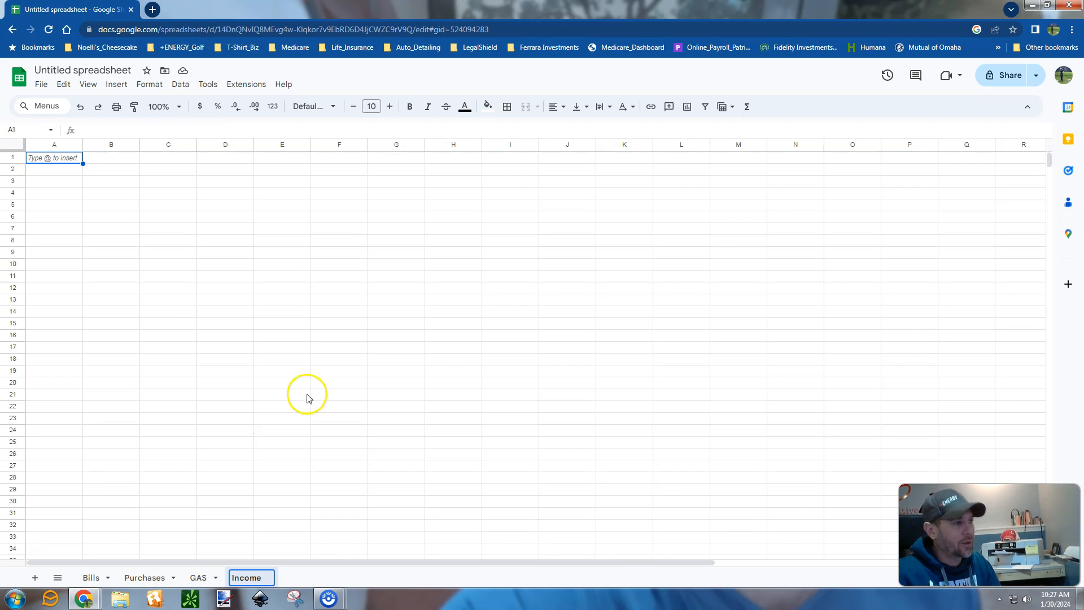
{"action": "key", "text": "Return"}
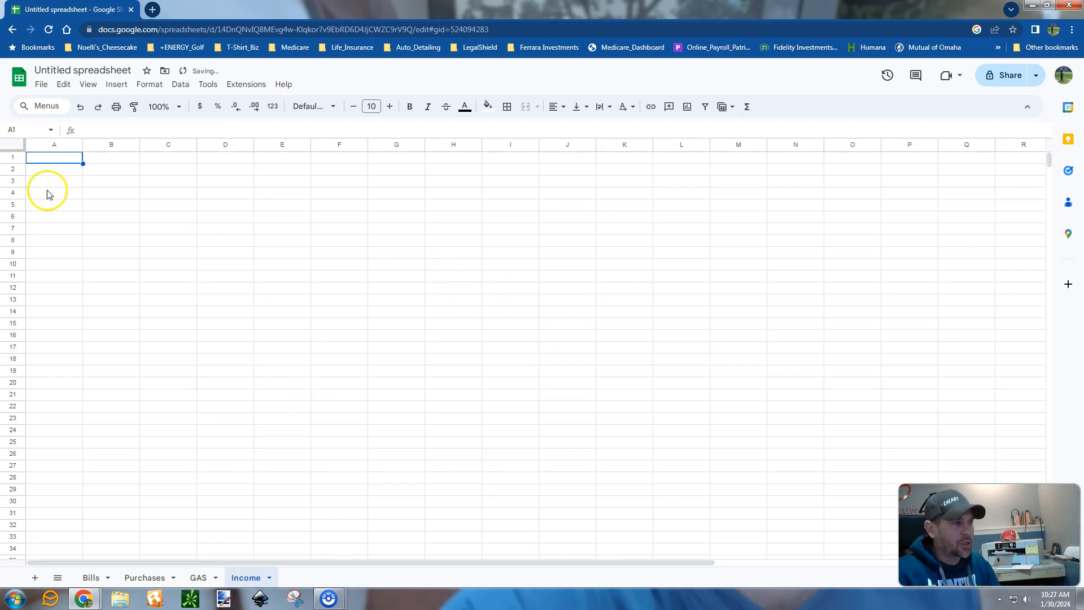
Enter the headers "Date/Month:", "Description:" and "Income:" in cells A1 to C1 of the Income sheet.
{"action": "left_click", "coordinate": [52, 160]}
{"action": "type", "text": "Date/Month"}
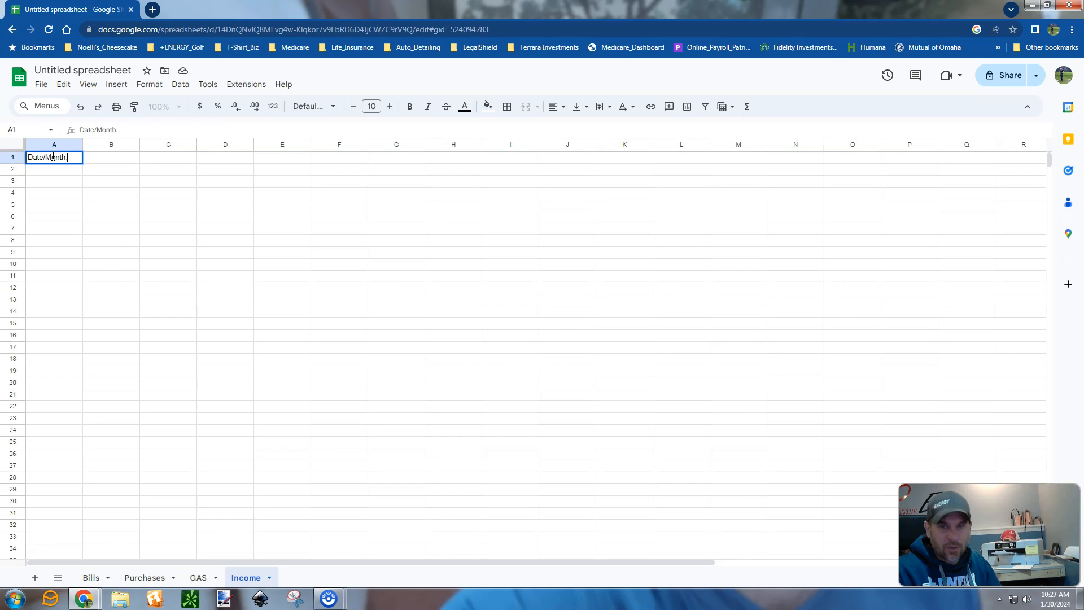
{"action": "type", "text": ":"}
{"action": "key", "text": "Tab"}
{"action": "type", "text": "Description"}
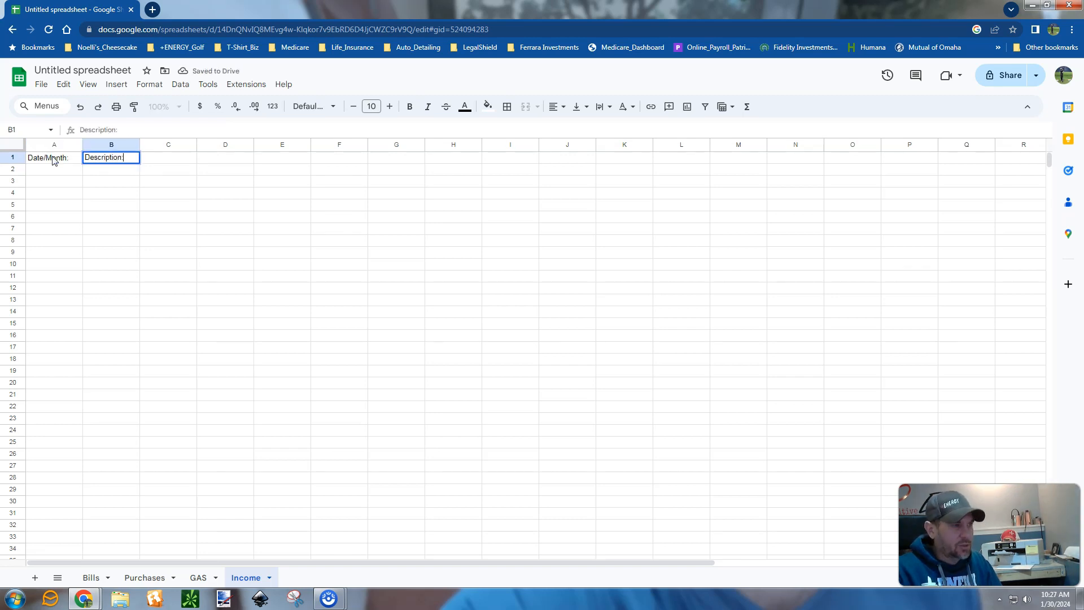
{"action": "key", "text": "Tab"}
{"action": "type", "text": "Income:"}
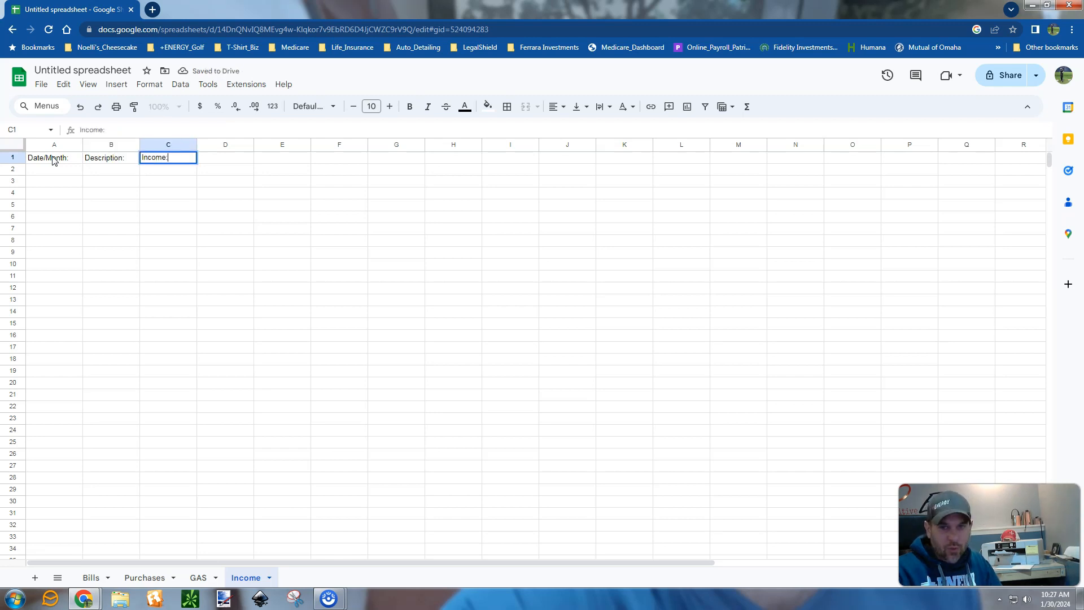
{"action": "key", "text": "Tab"}
Enter the headers "Profit/Loss:" in F1 and "Total Costs:" in I1 of the Income sheet.
{"action": "key", "text": "Tab"}
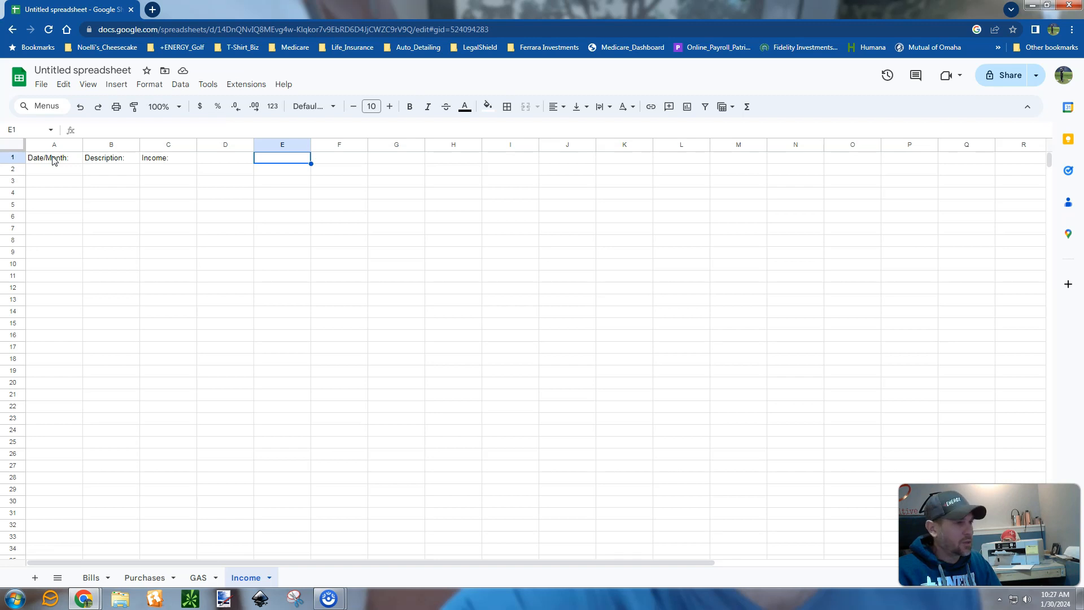
{"action": "key", "text": "Right"}
{"action": "type", "text": "P"}
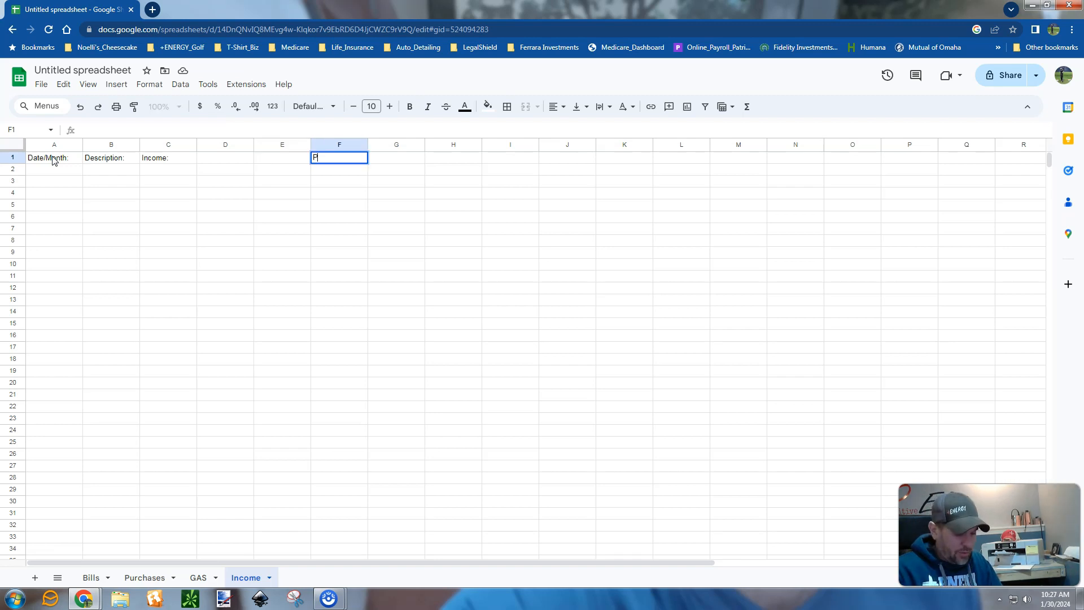
{"action": "type", "text": "rofit/Loss:"}
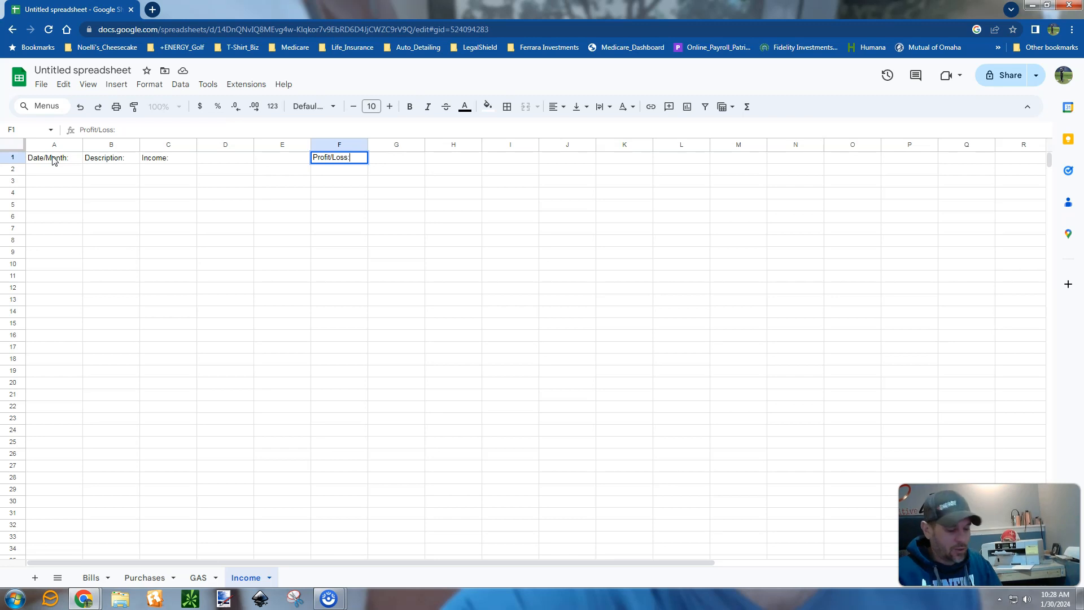
{"action": "key", "text": "Tab"}
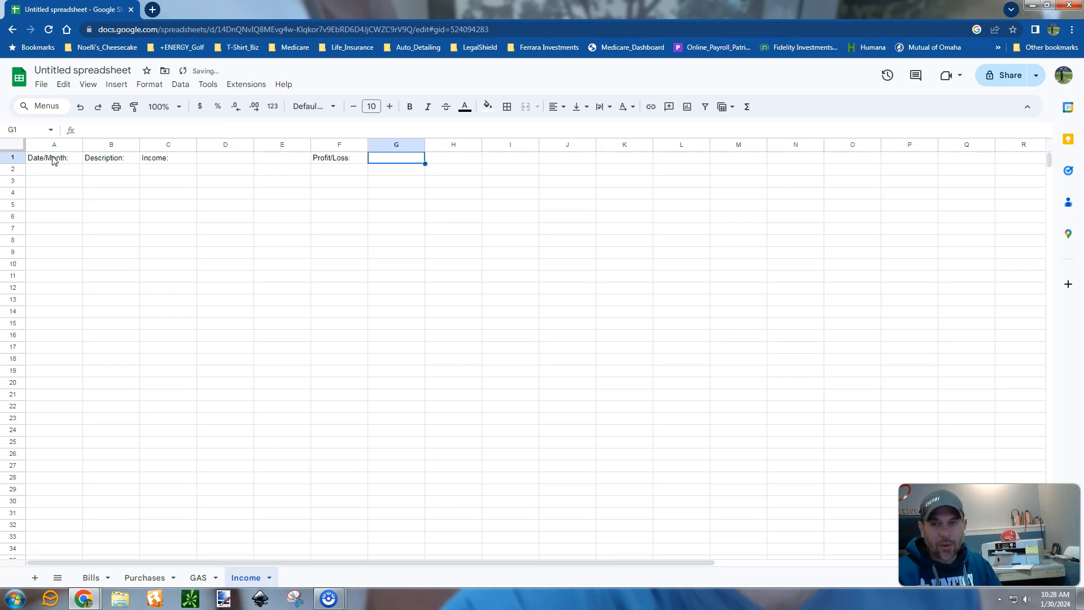
{"action": "key", "text": "Tab"}
{"action": "key", "text": "Tab"}
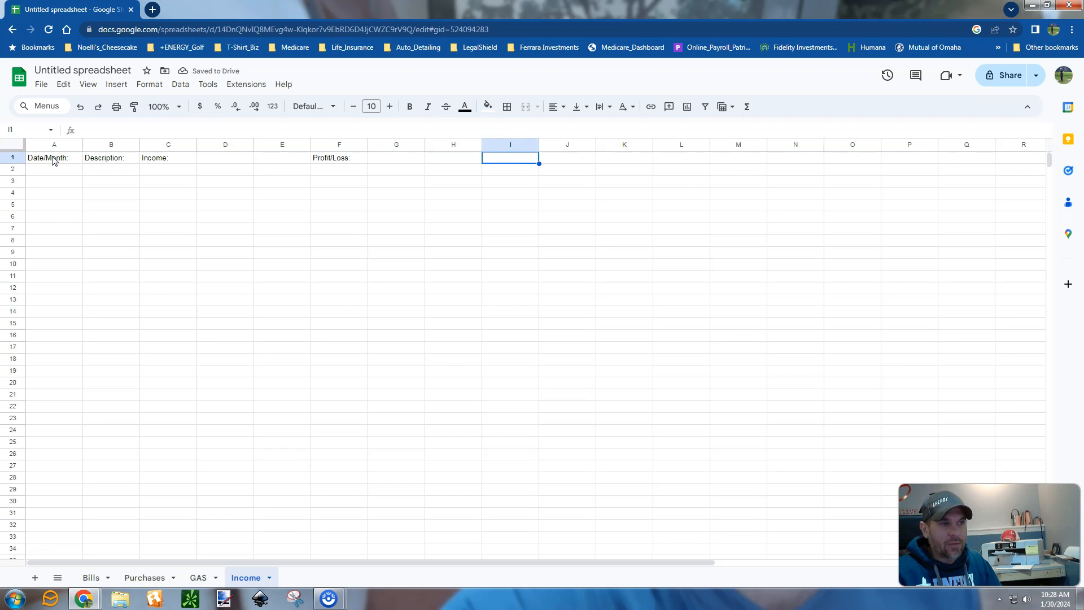
{"action": "type", "text": "Tot"}
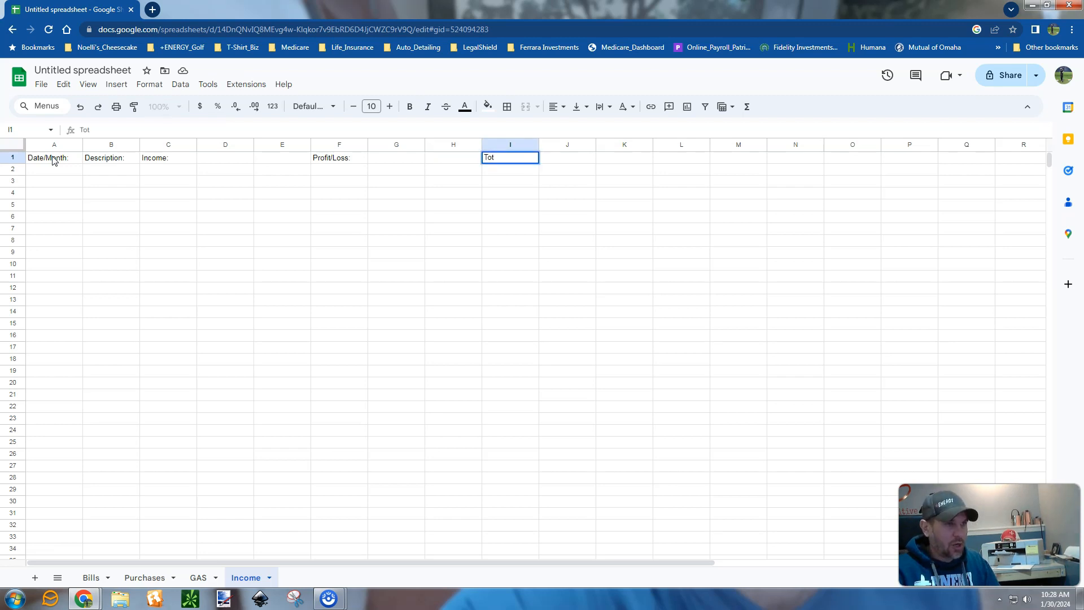
{"action": "type", "text": "al Costs:"}
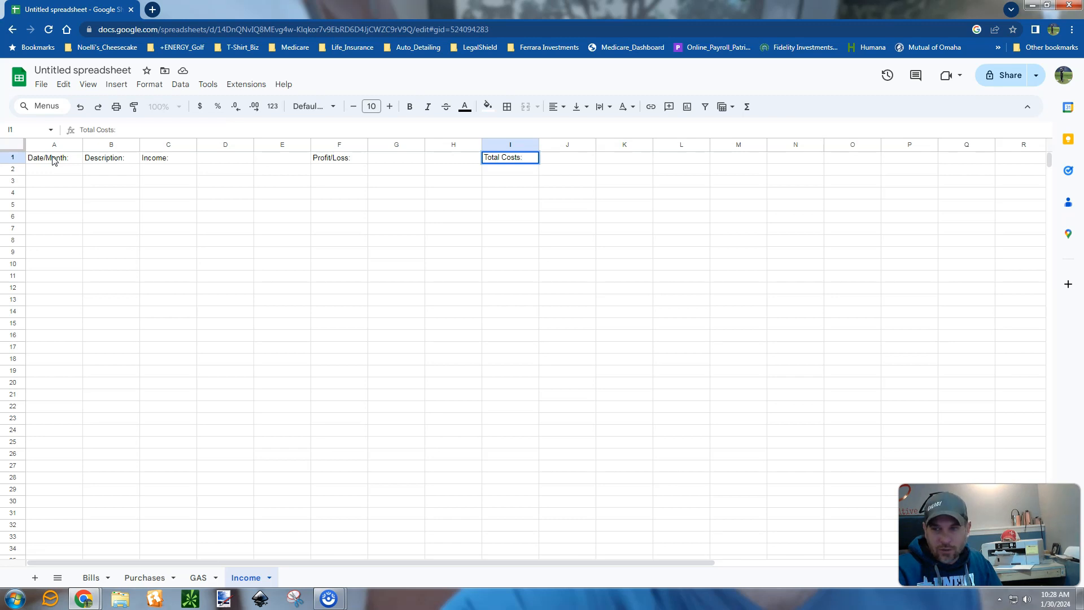
{"action": "key", "text": "Tab"}
Enter the header "%Profit/Loss YTD:" in L1 and fit column L's width to the text.
{"action": "key", "text": "Tab"}
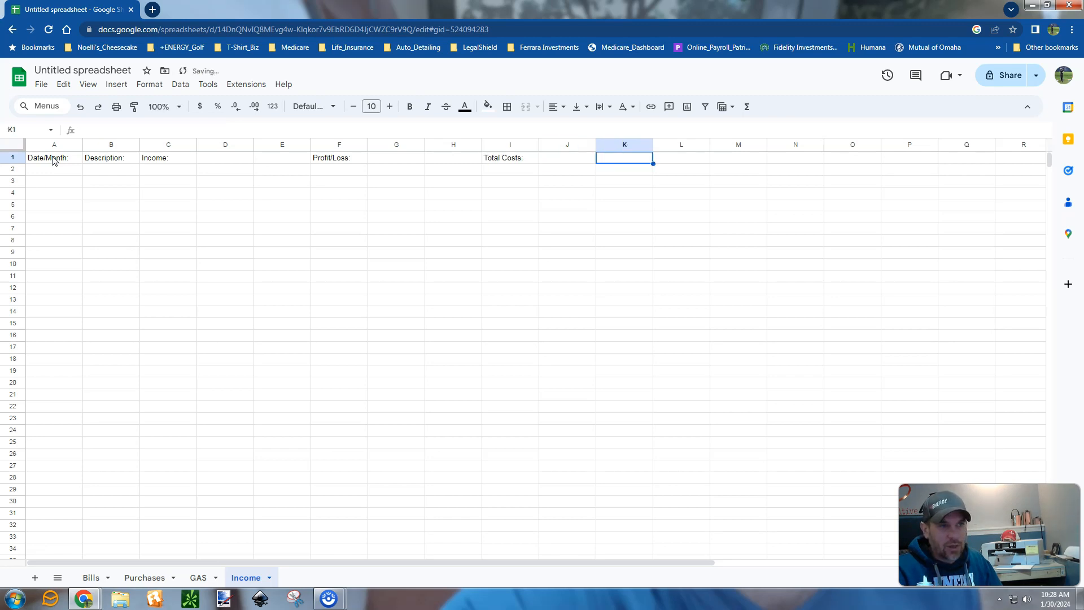
{"action": "key", "text": "Tab"}
{"action": "type", "text": "%Profit"}
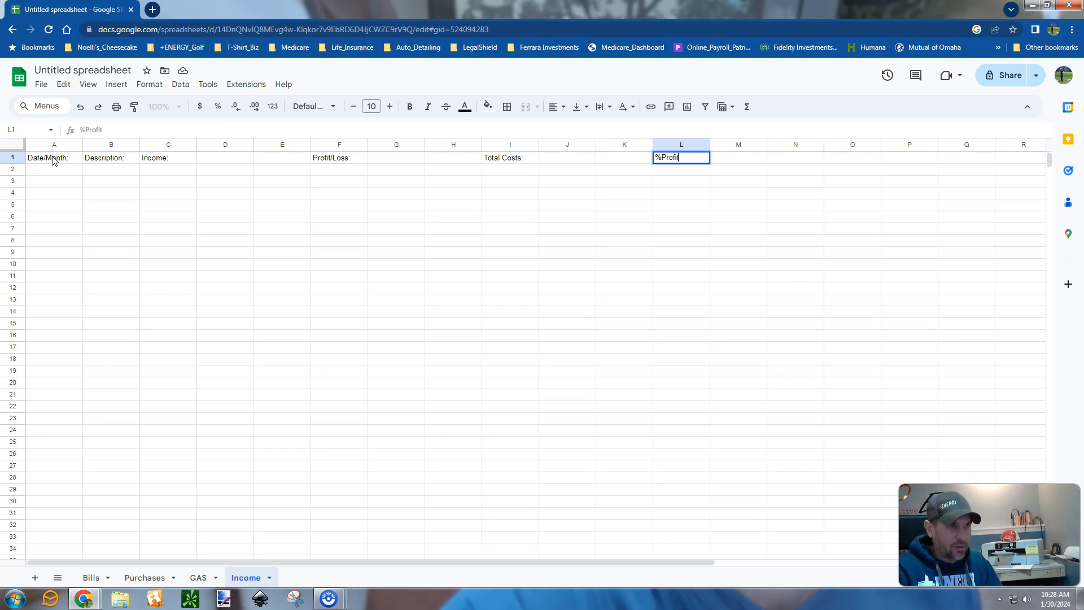
{"action": "type", "text": "/Loss YTD:"}
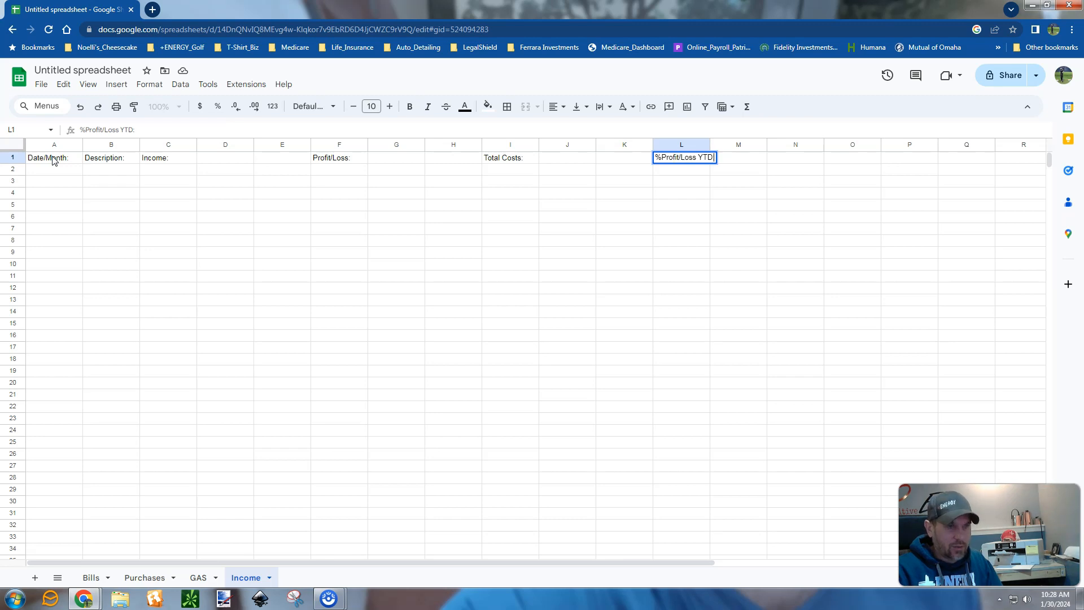
{"action": "key", "text": "Tab"}
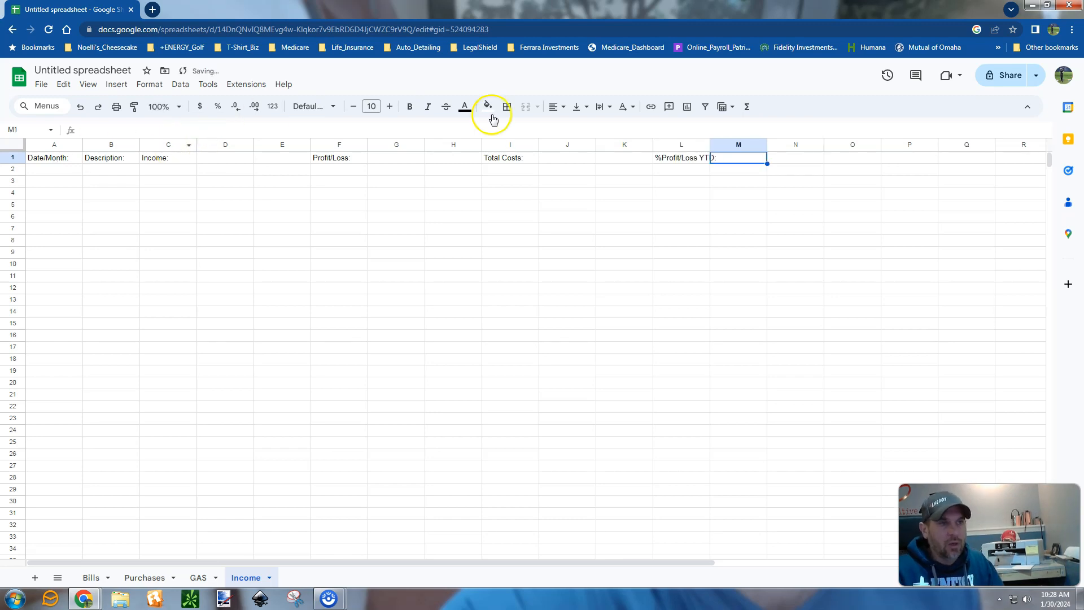
{"action": "left_click_drag", "start_coordinate": [710, 145], "coordinate": [710, 144]}
{"action": "double_click", "coordinate": [711, 145]}
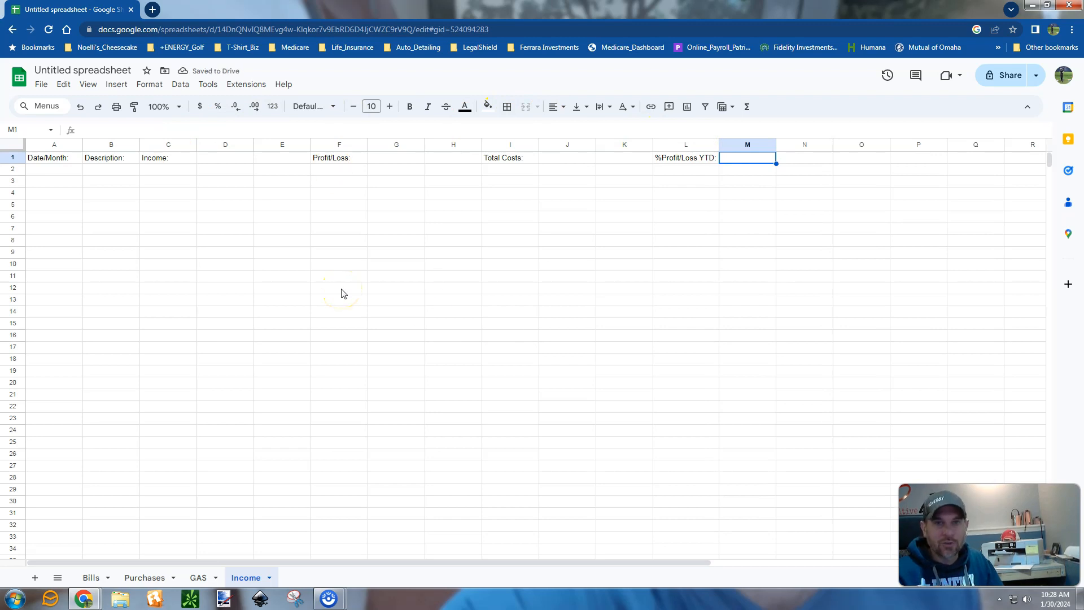
Enter the label "January:" in A2 and the formula =SUM(C3:C10) in B2 of the Income sheet.
{"action": "left_click", "coordinate": [43, 170]}
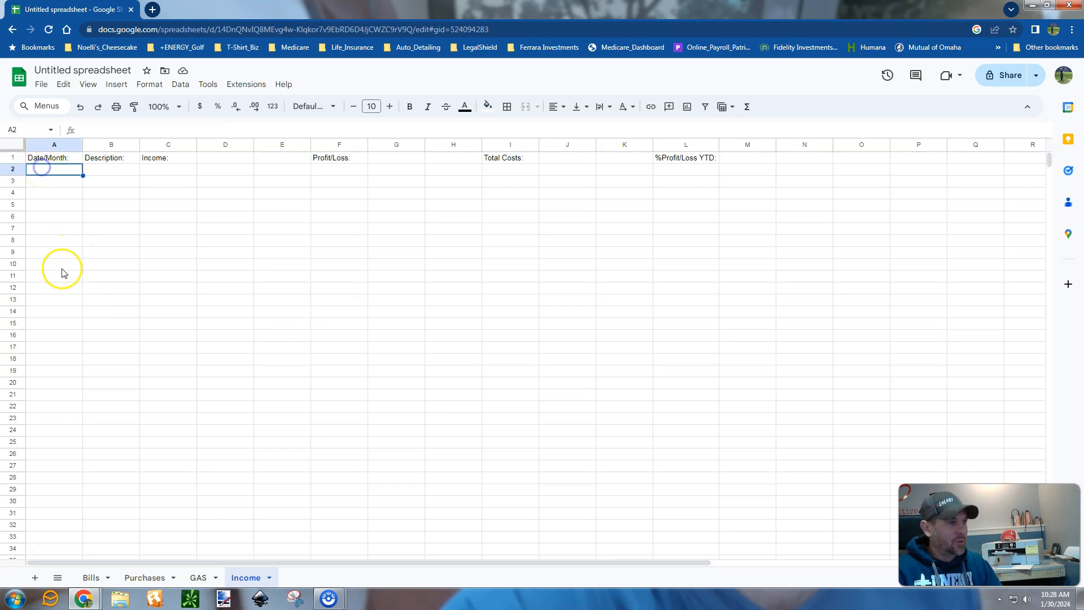
{"action": "type", "text": "Jan"}
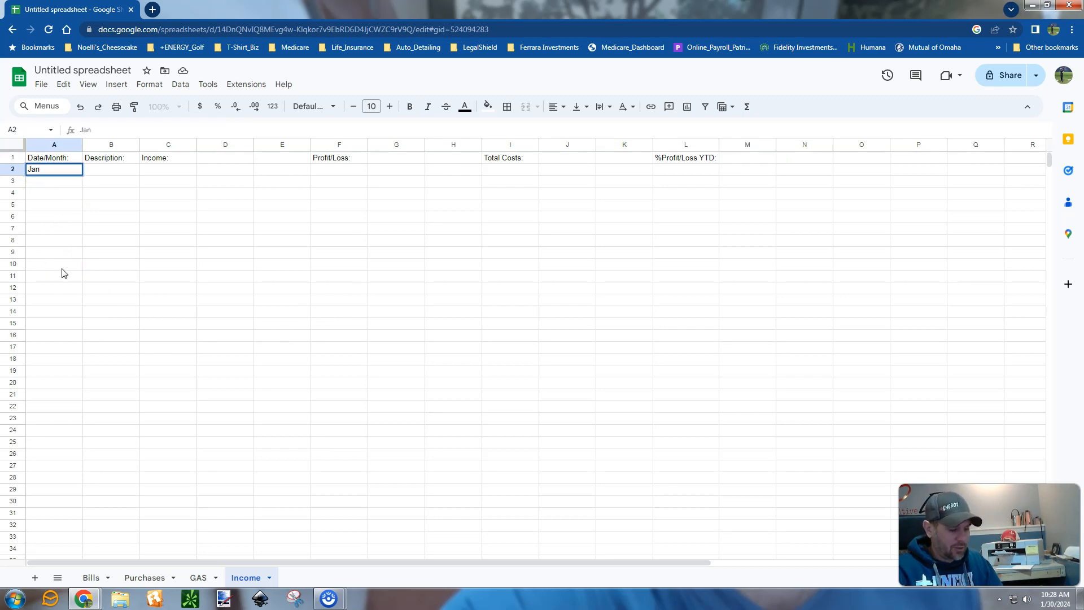
{"action": "type", "text": "uary:"}
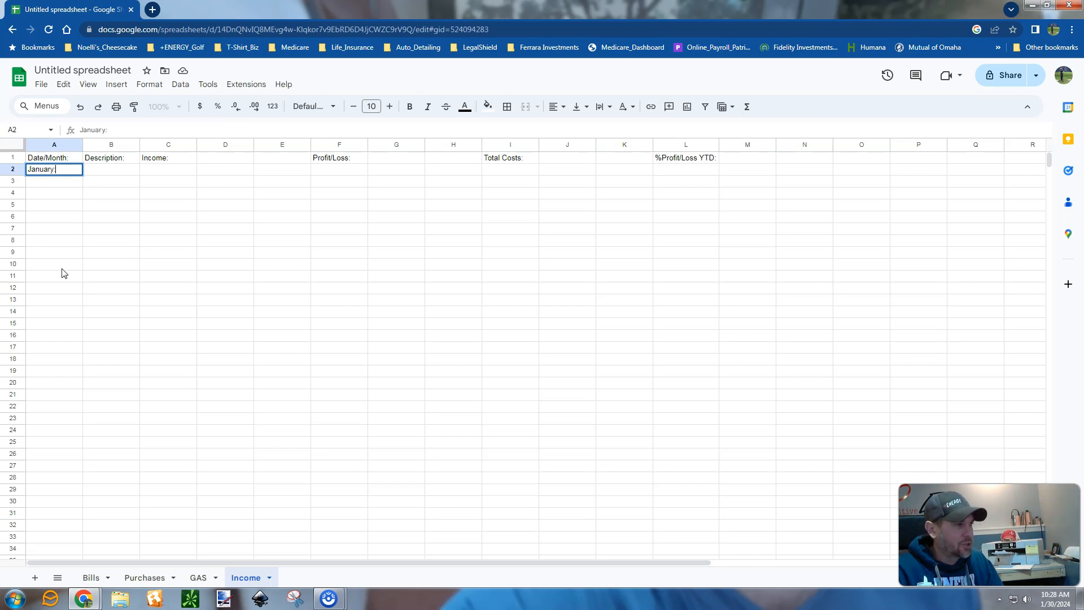
{"action": "key", "text": "Tab"}
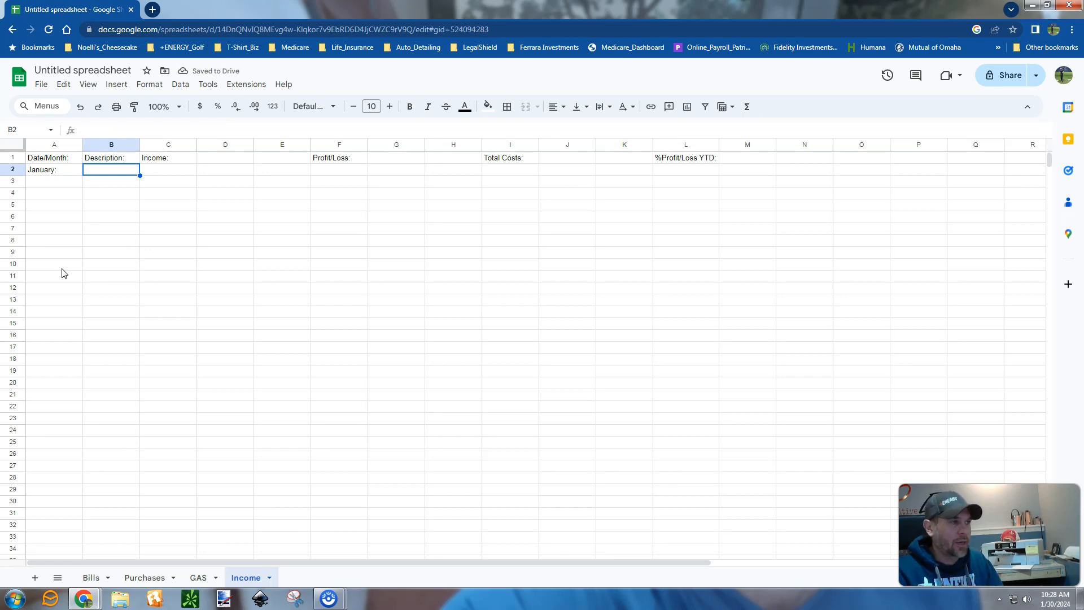
{"action": "type", "text": "=SU"}
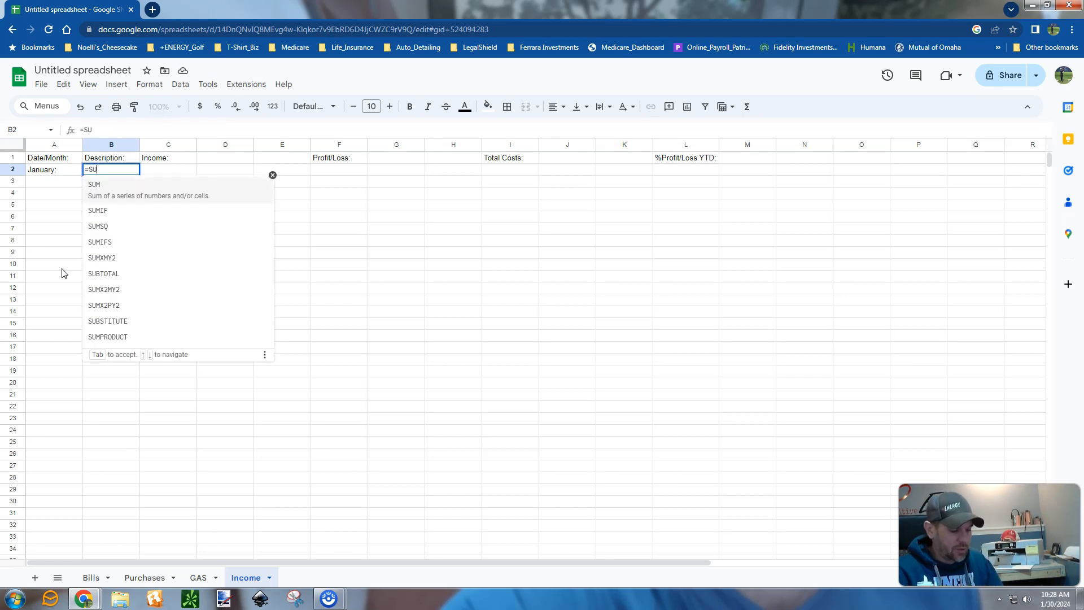
{"action": "type", "text": "M("}
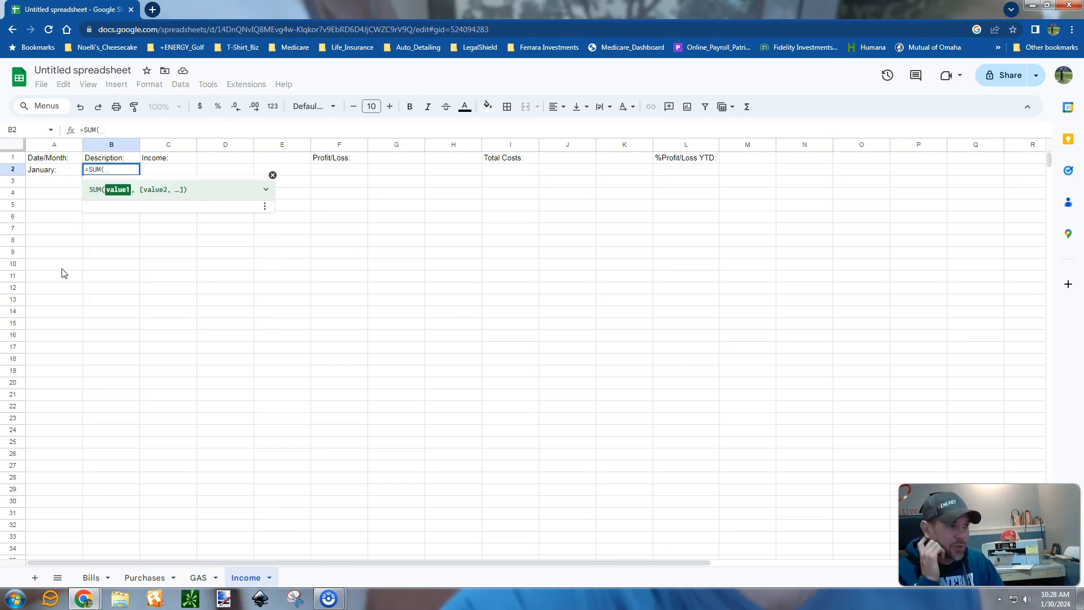
{"action": "type", "text": "C3:P"}
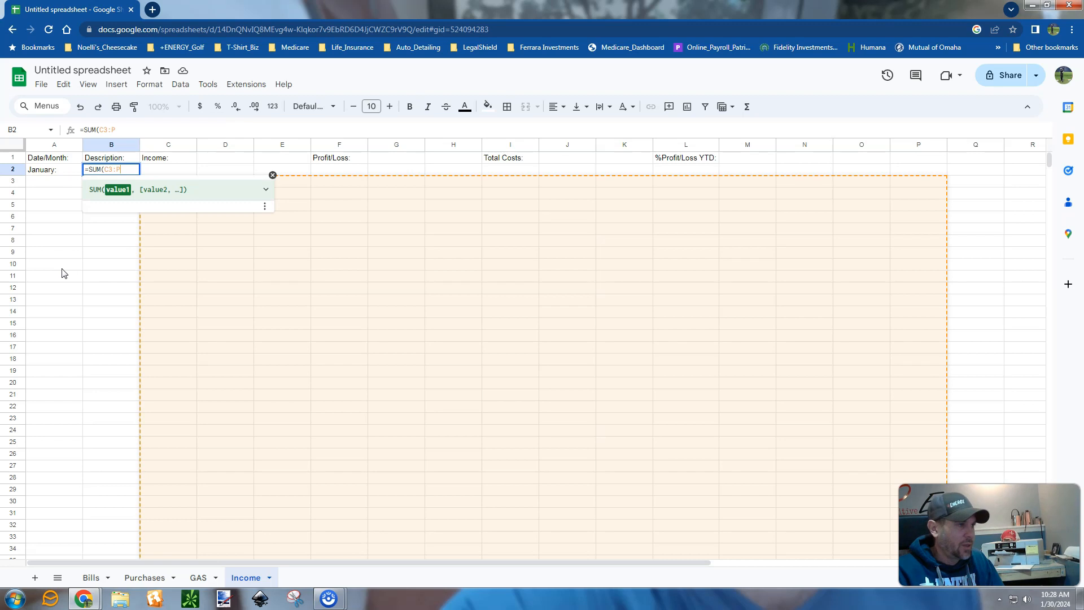
{"action": "key", "text": "BackSpace"}
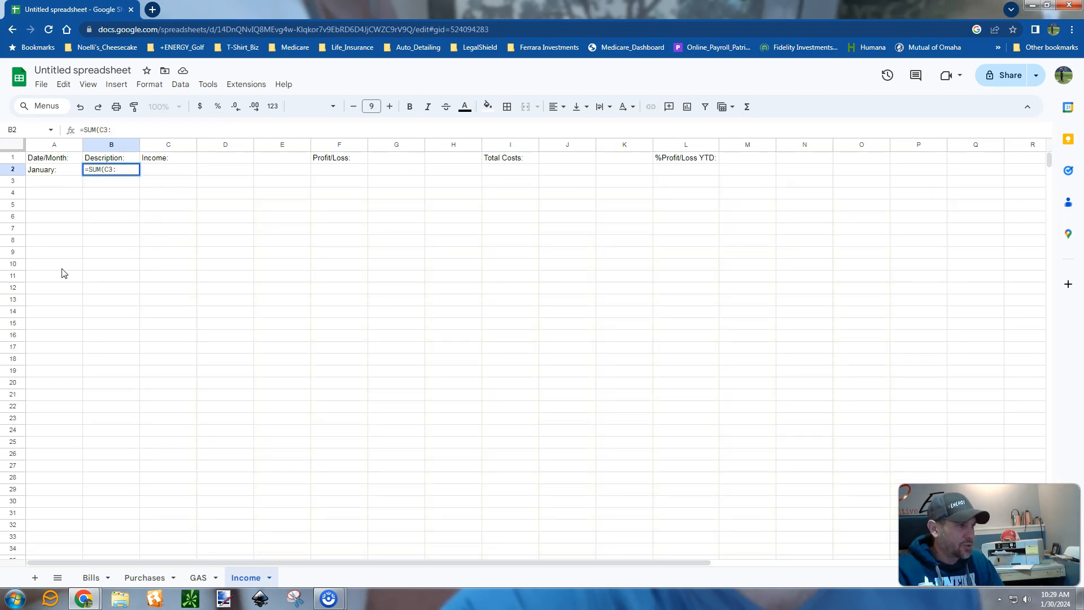
{"action": "type", "text": "C10)"}
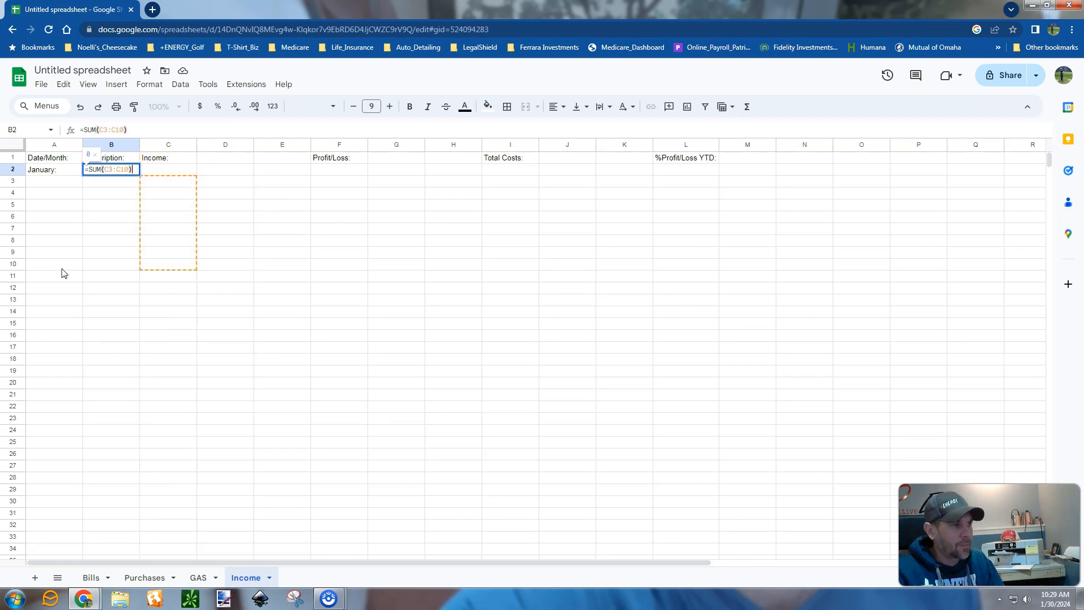
{"action": "key", "text": "Return"}
Format the January total in B2 as currency.
{"action": "key", "text": "Up"}
{"action": "key", "text": "Right"}
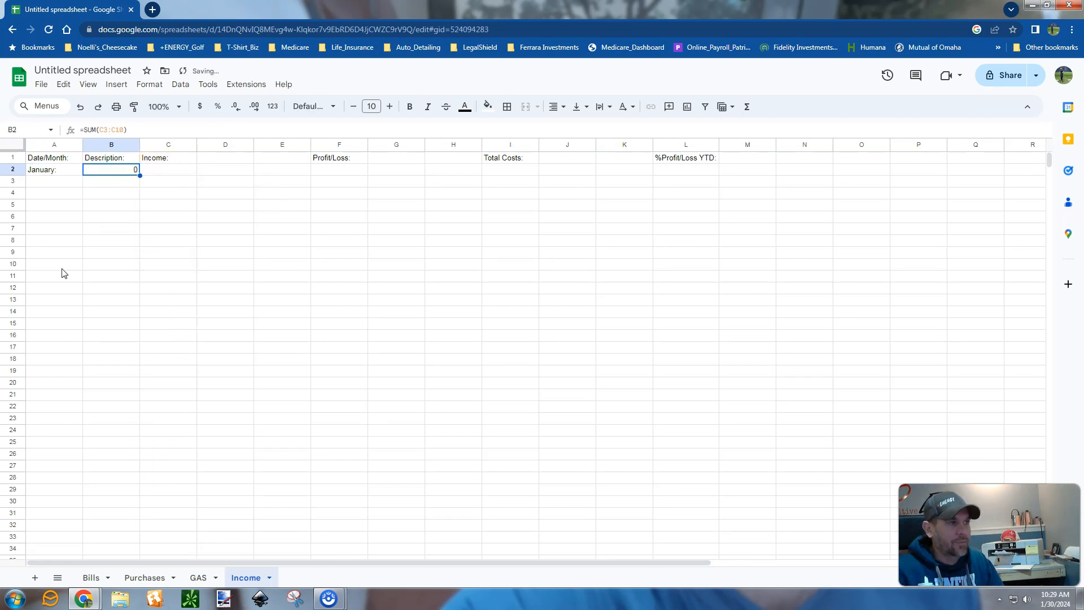
{"action": "left_click", "coordinate": [200, 107]}
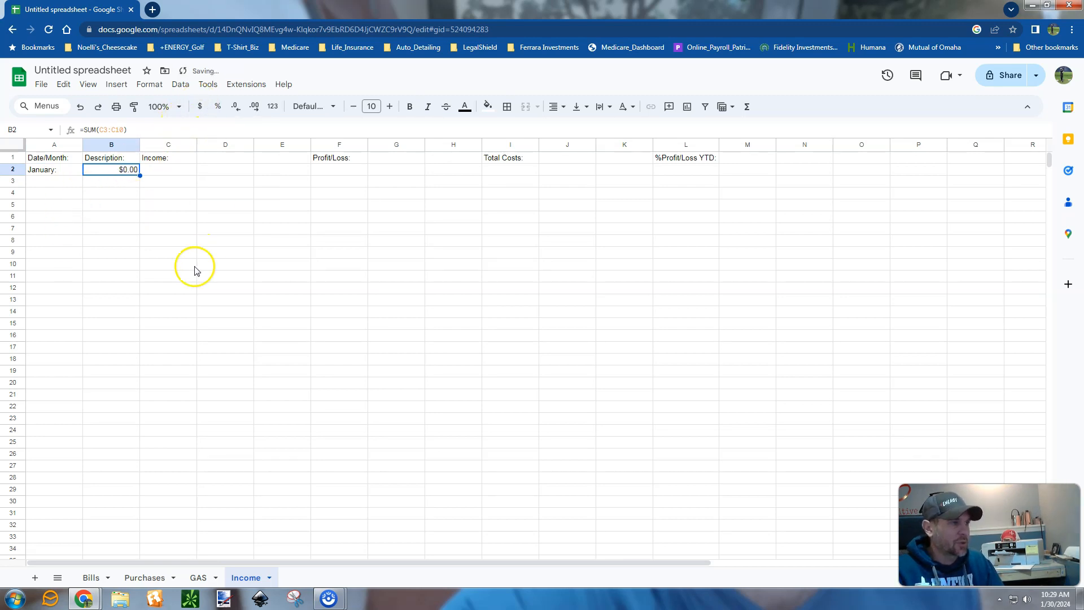
Give the January row, cells A2 to C2, a dark blue fill and white text.
{"action": "left_click", "coordinate": [37, 159]}
{"action": "left_click", "coordinate": [40, 170]}
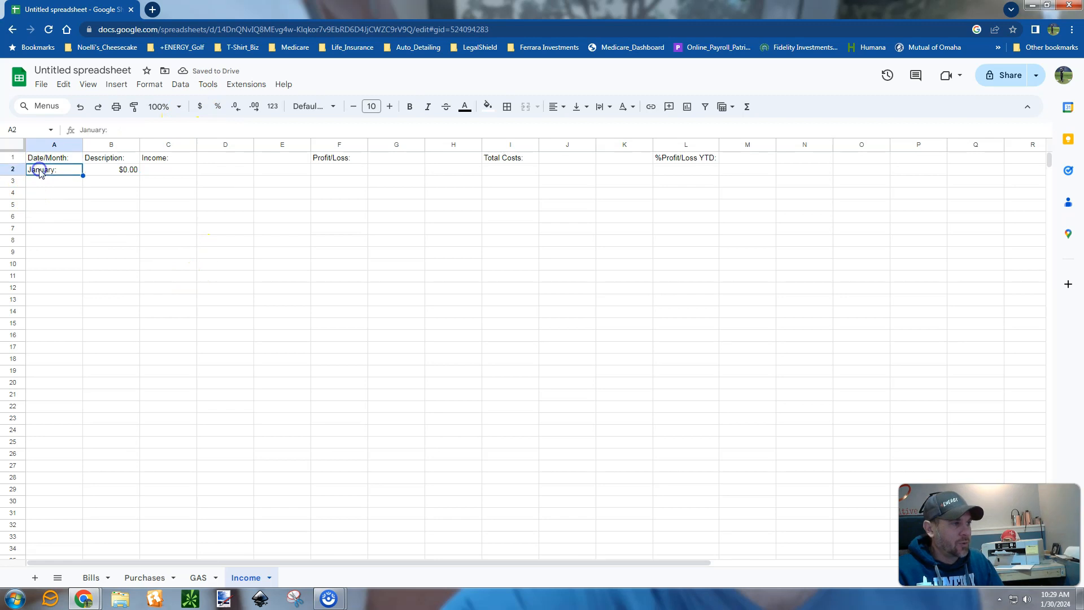
{"action": "key", "text": "shift+Right"}
{"action": "key", "text": "shift+Right"}
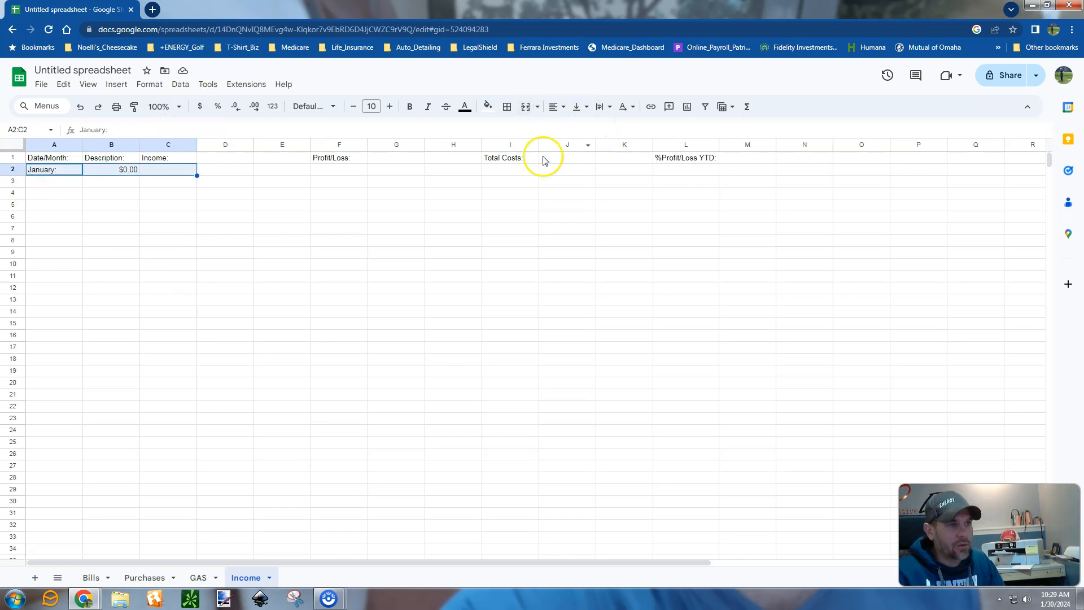
{"action": "left_click", "coordinate": [487, 109]}
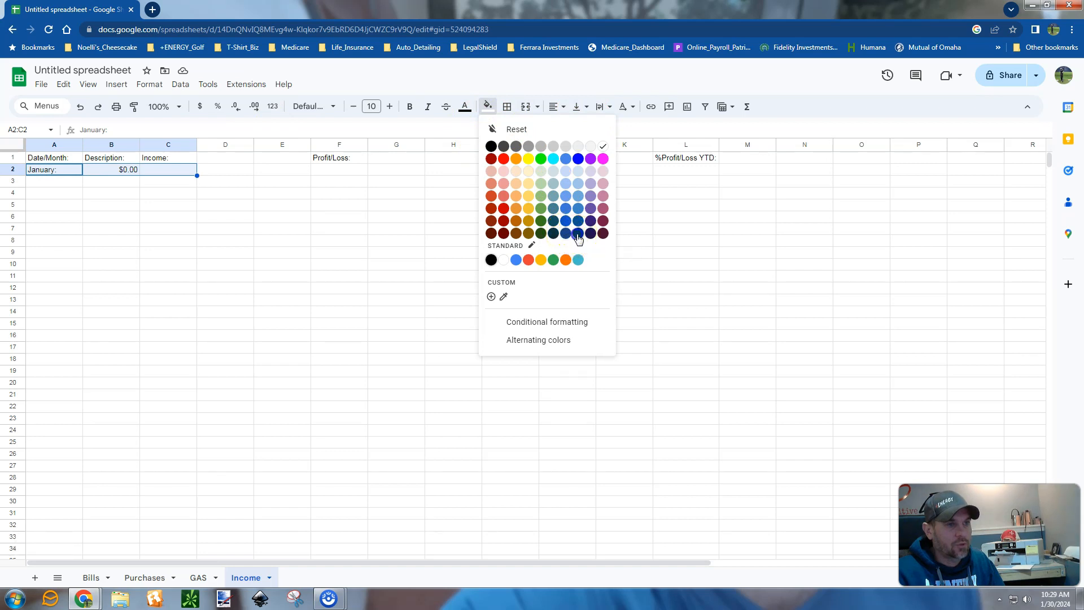
{"action": "left_click", "coordinate": [567, 234]}
{"action": "left_click", "coordinate": [463, 108]}
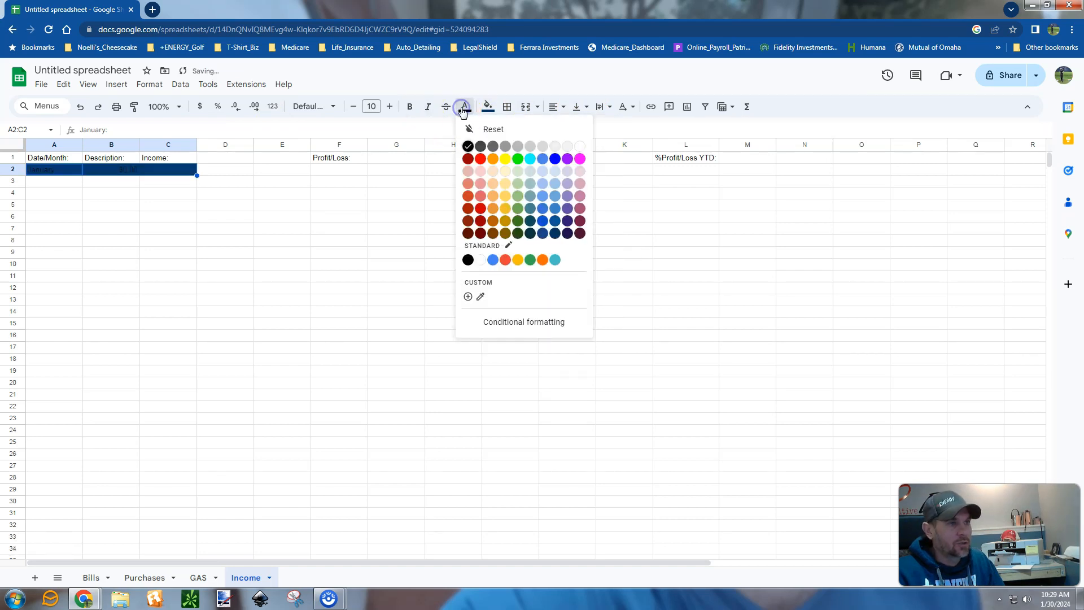
{"action": "left_click", "coordinate": [579, 145]}
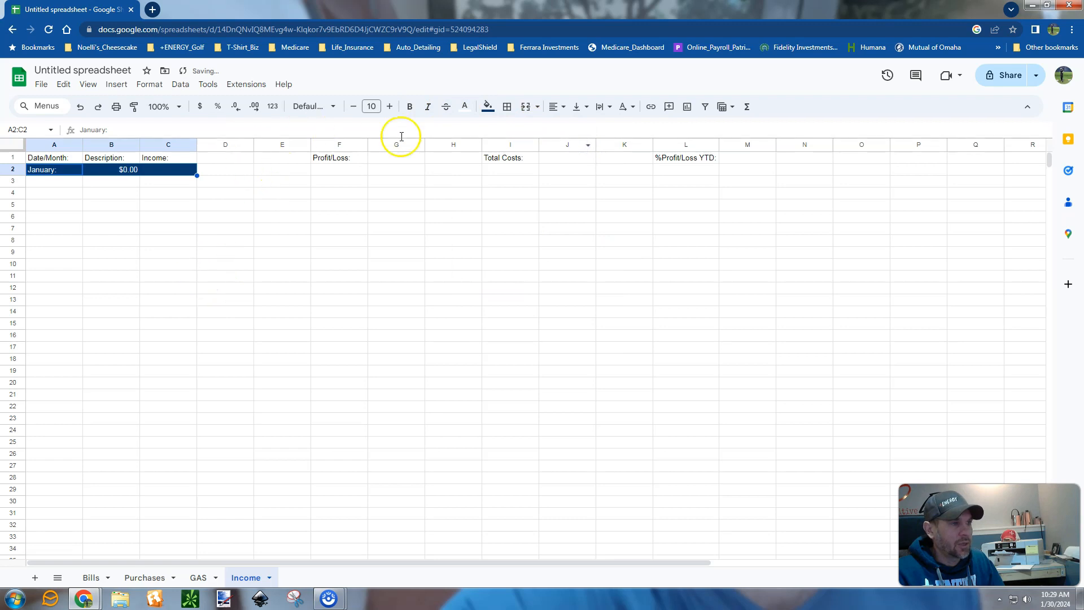
Make the January row, cells A2 to C2, bold.
{"action": "left_click", "coordinate": [410, 106]}
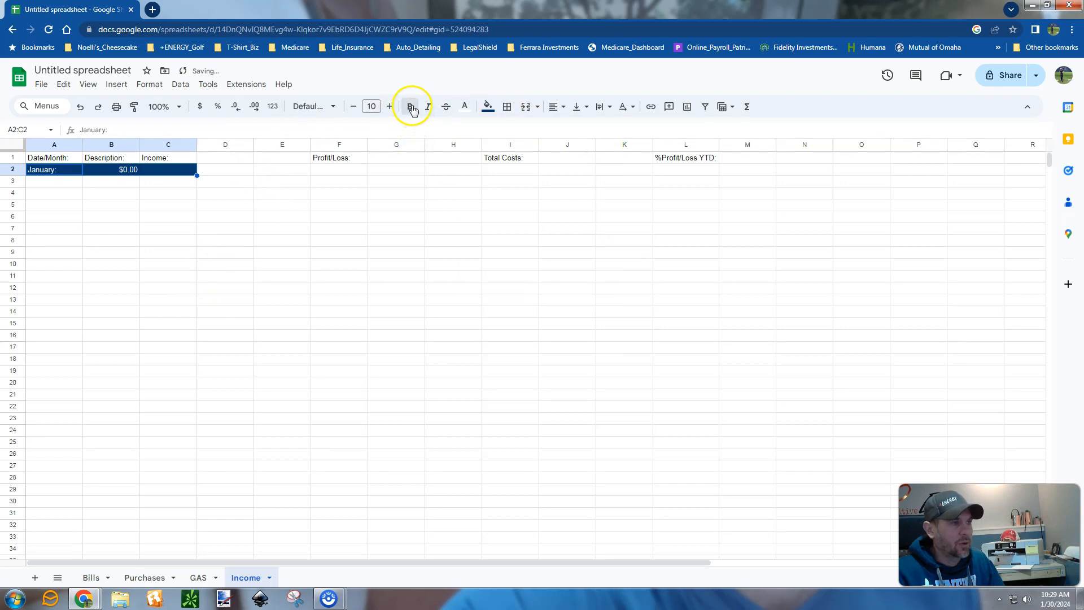
Give the Income sheet's header row, cells A1 to M1, a light blue fill and bold text.
{"action": "left_click", "coordinate": [63, 161]}
{"action": "key", "text": "shift+Right"}
{"action": "key", "text": "shift+Right"}
{"action": "key", "text": "shift+Right"}
{"action": "key", "text": "shift+Right"}
{"action": "key", "text": "shift+Right"}
{"action": "key", "text": "shift+Right"}
{"action": "key", "text": "shift+Right"}
{"action": "key", "text": "shift+Right"}
{"action": "key", "text": "shift+Right"}
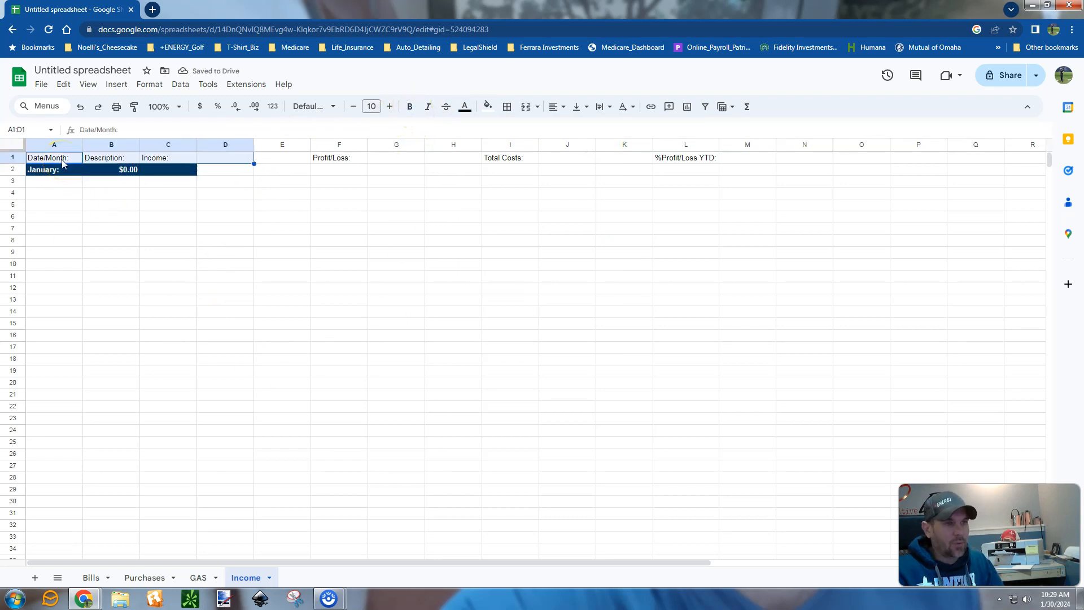
{"action": "key", "text": "shift+Right"}
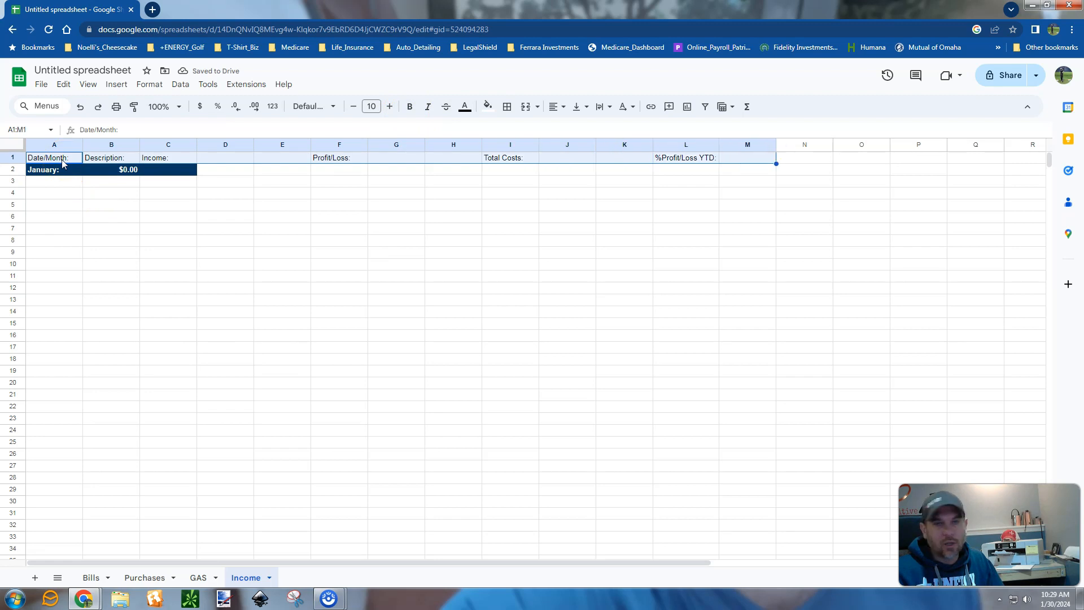
{"action": "key", "text": "shift+Right"}
{"action": "key", "text": "shift+Left"}
{"action": "left_click", "coordinate": [285, 76]}
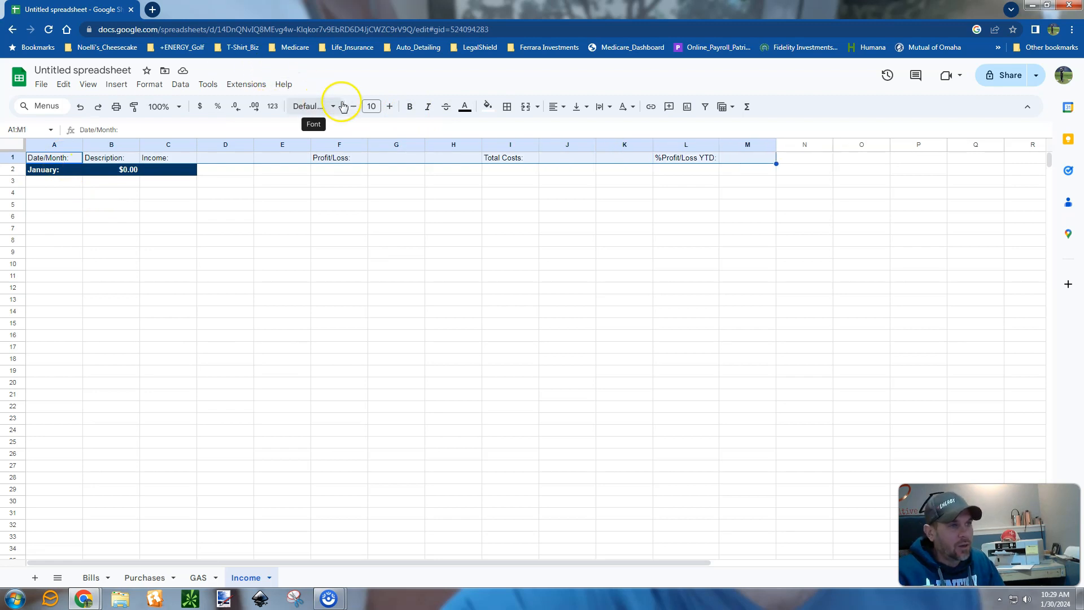
{"action": "left_click", "coordinate": [487, 106]}
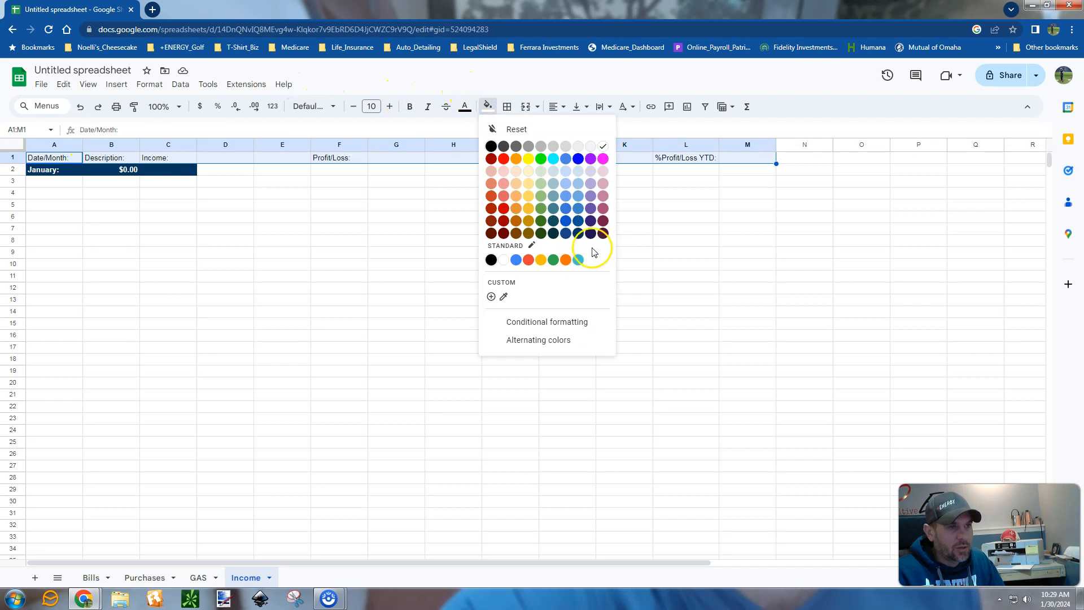
{"action": "left_click", "coordinate": [578, 184]}
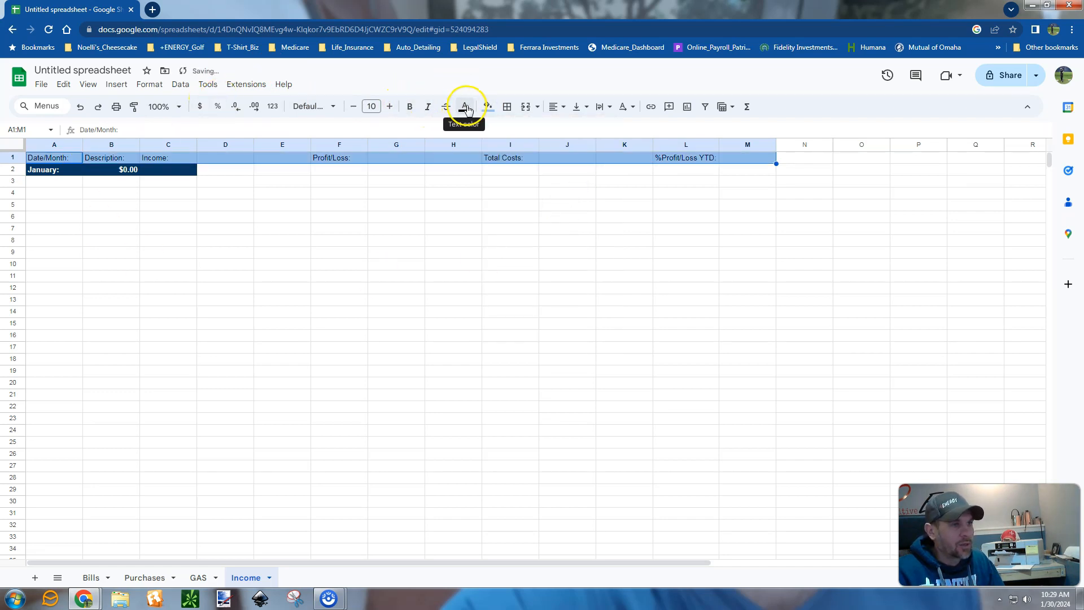
{"action": "left_click", "coordinate": [410, 107]}
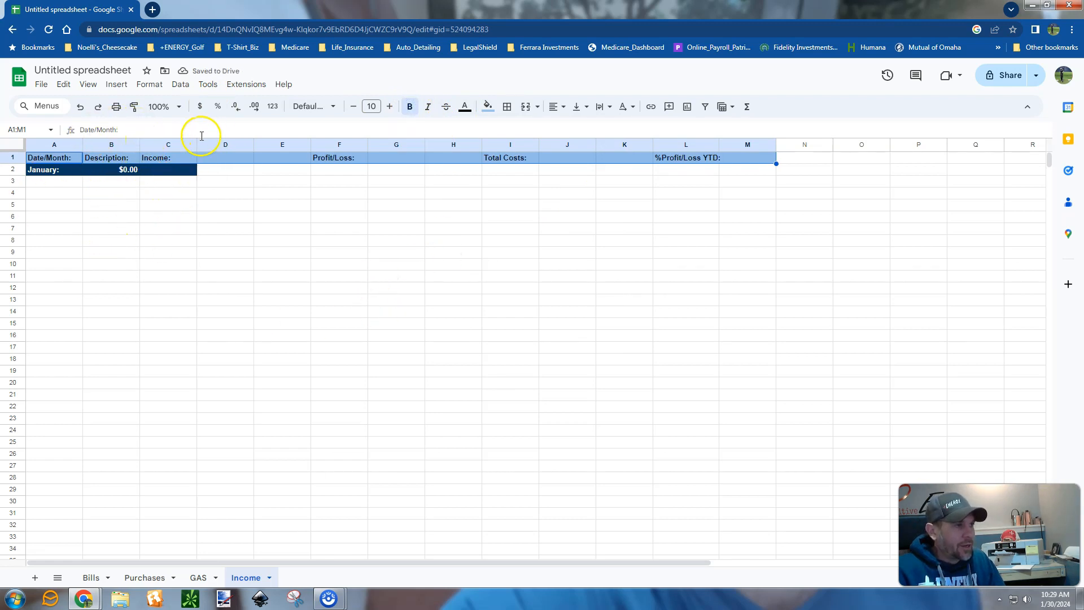
Enter the total income formula =SUM(C3:C1000) in D1 and format it as currency.
{"action": "left_click", "coordinate": [236, 158]}
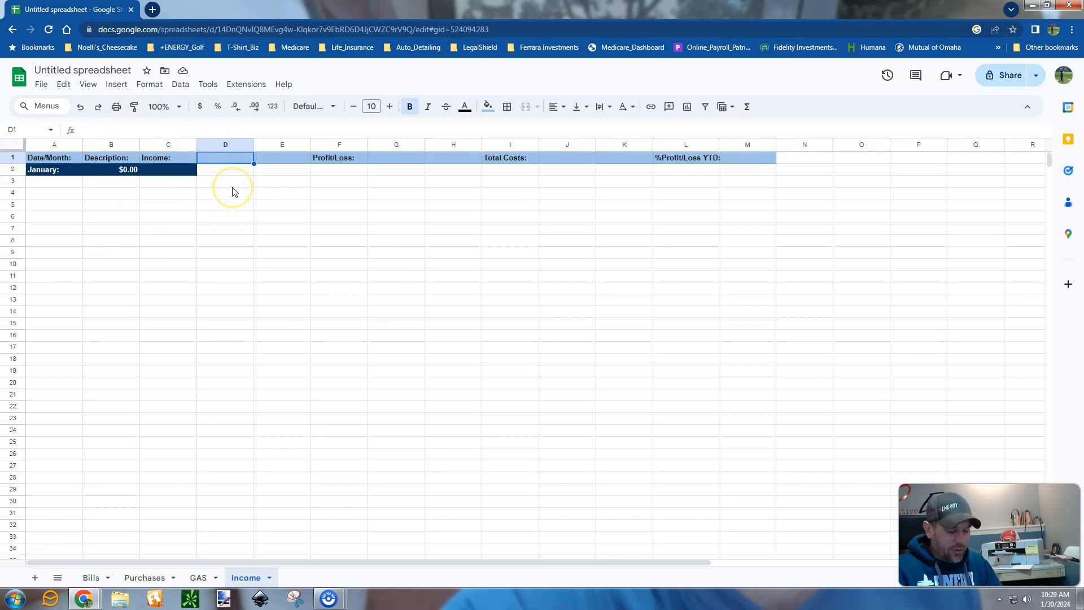
{"action": "type", "text": "="}
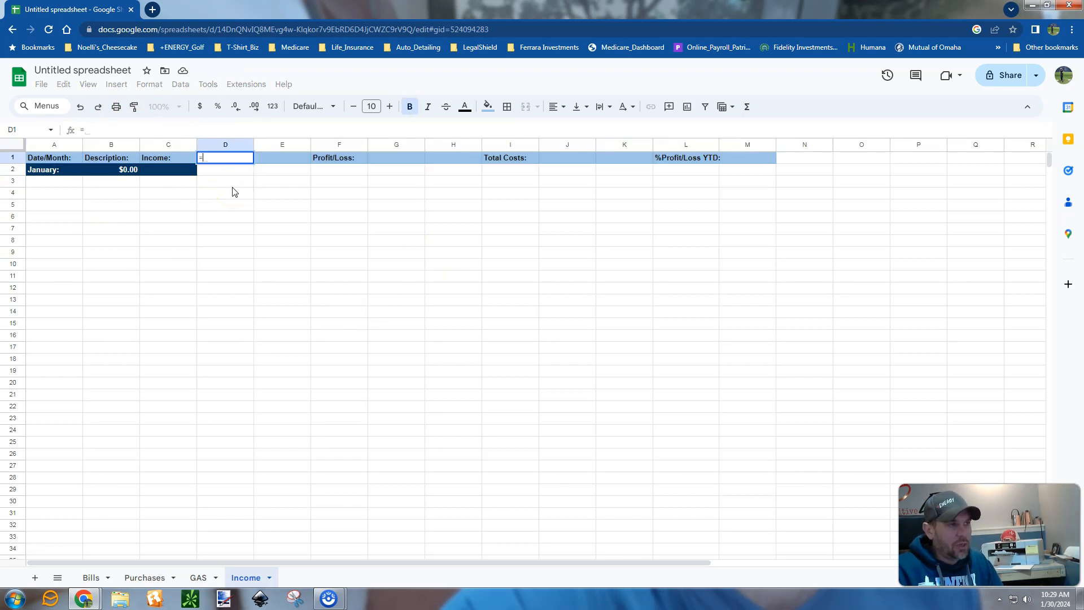
{"action": "type", "text": "SUM"}
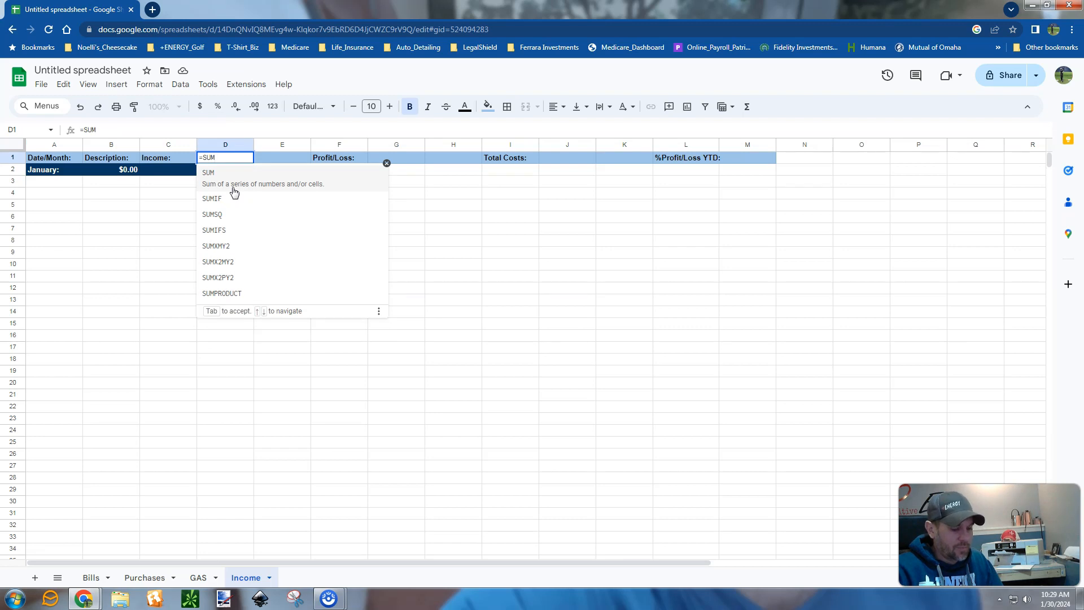
{"action": "left_click", "coordinate": [235, 188]}
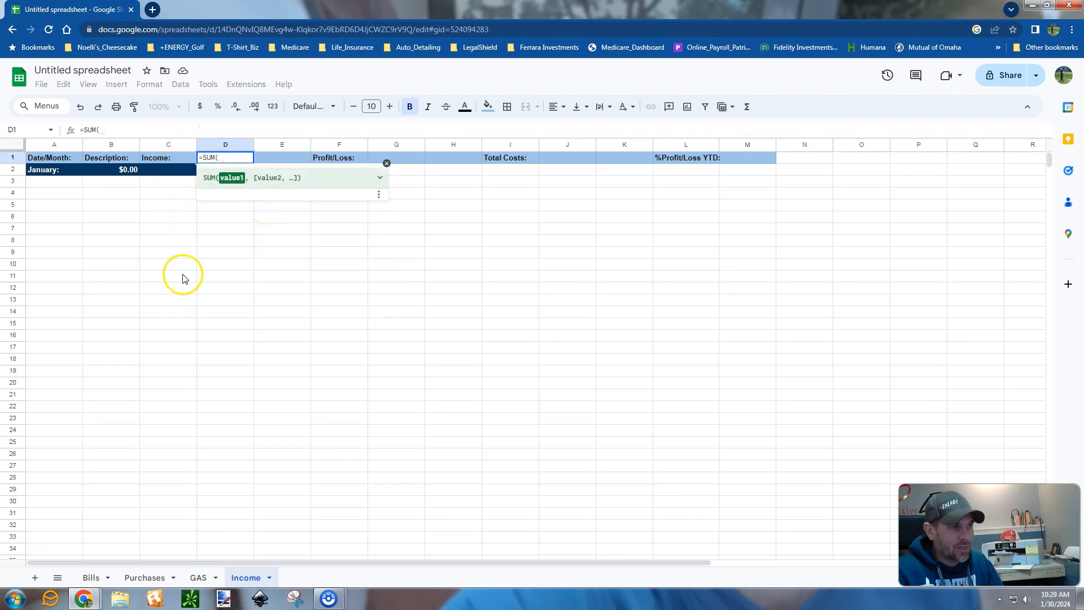
{"action": "type", "text": "c"}
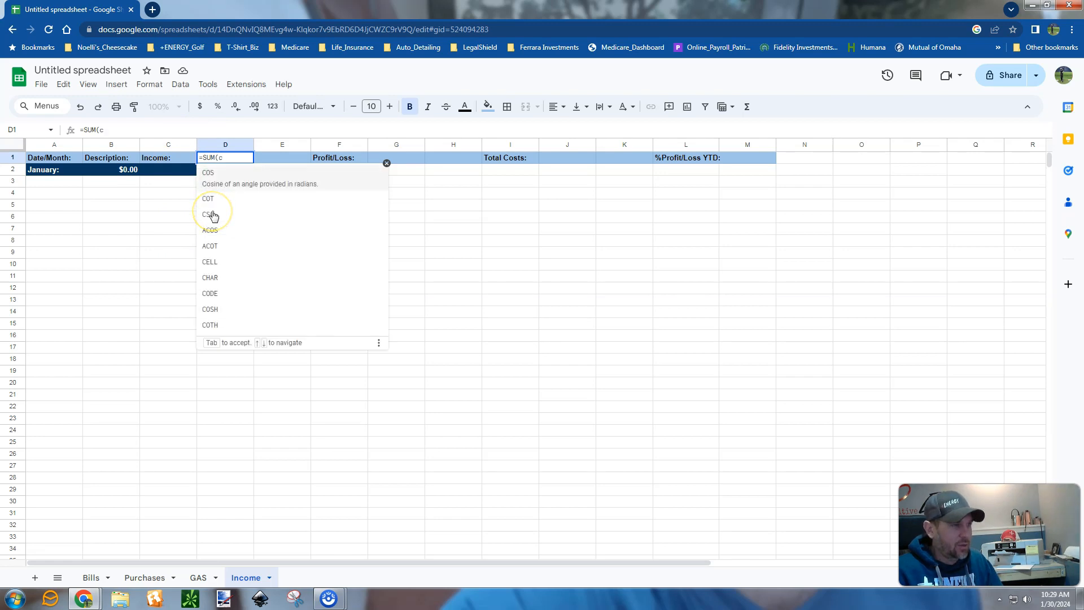
{"action": "key", "text": "BackSpace"}
{"action": "type", "text": "C3:"}
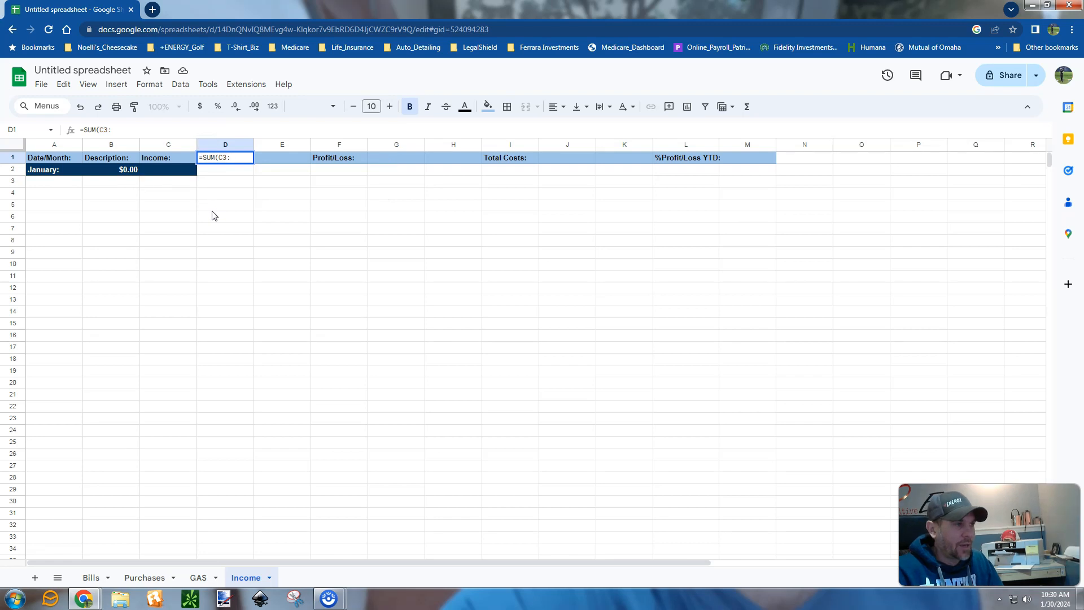
{"action": "type", "text": "C1000)"}
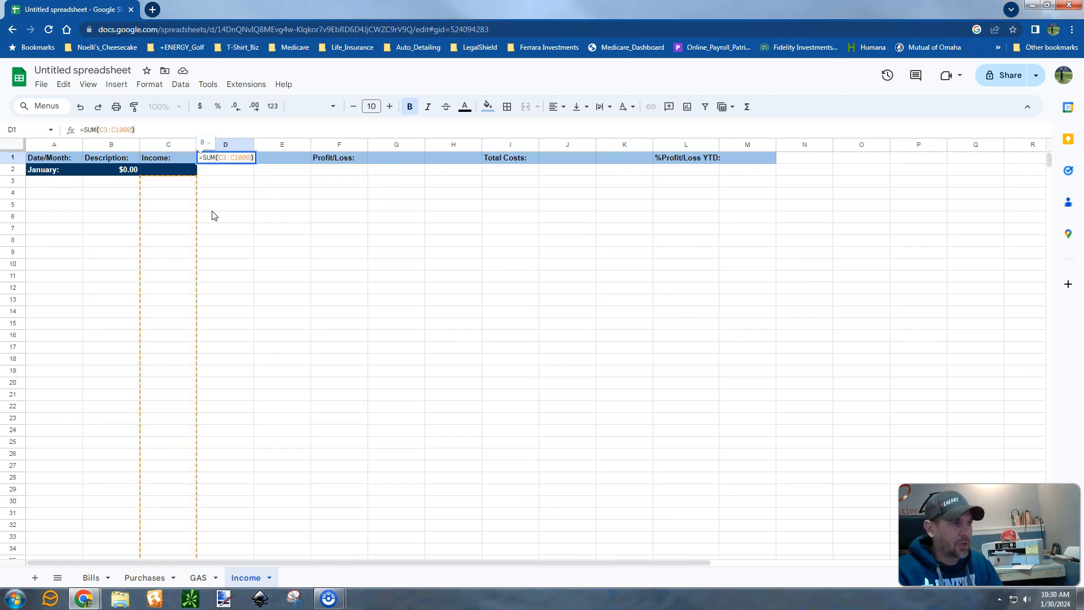
{"action": "key", "text": "Return"}
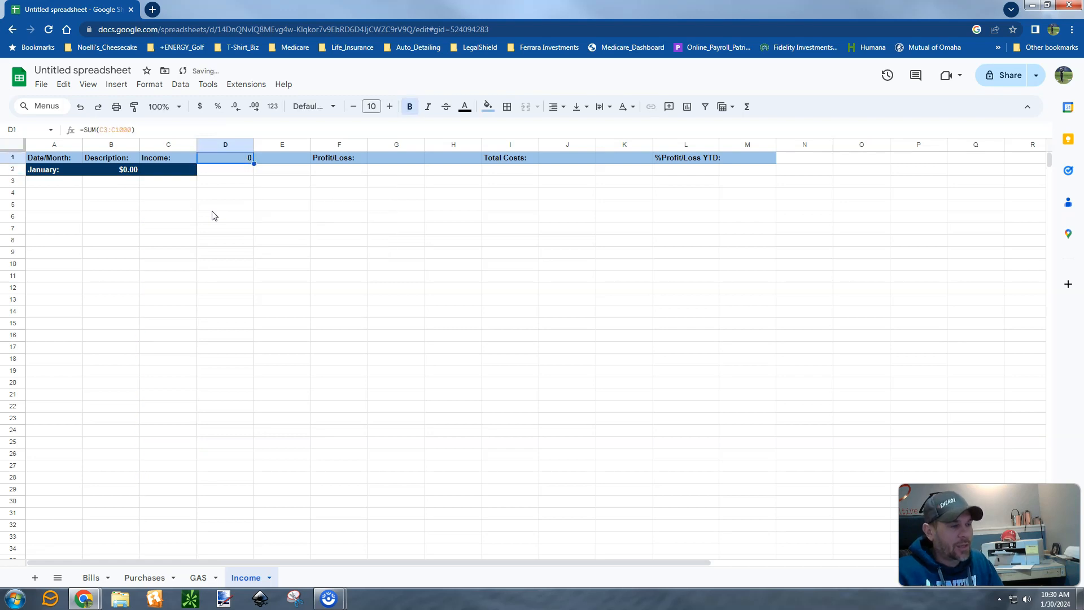
{"action": "left_click", "coordinate": [202, 107]}
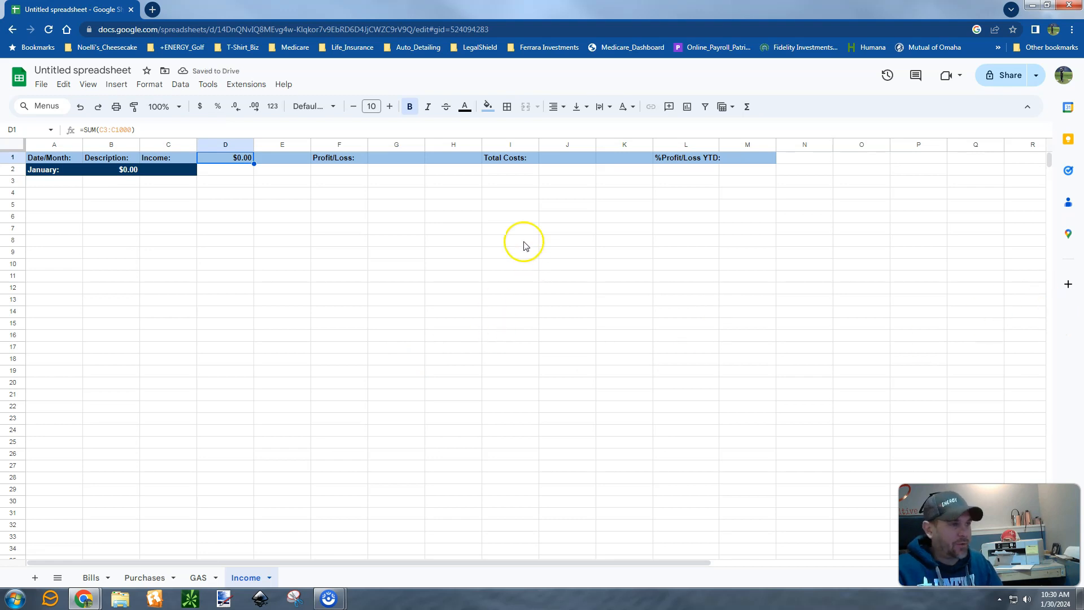
Enter the profit/loss formula =SUM(D1-J1) in G1 of the Income sheet.
{"action": "left_click", "coordinate": [407, 161]}
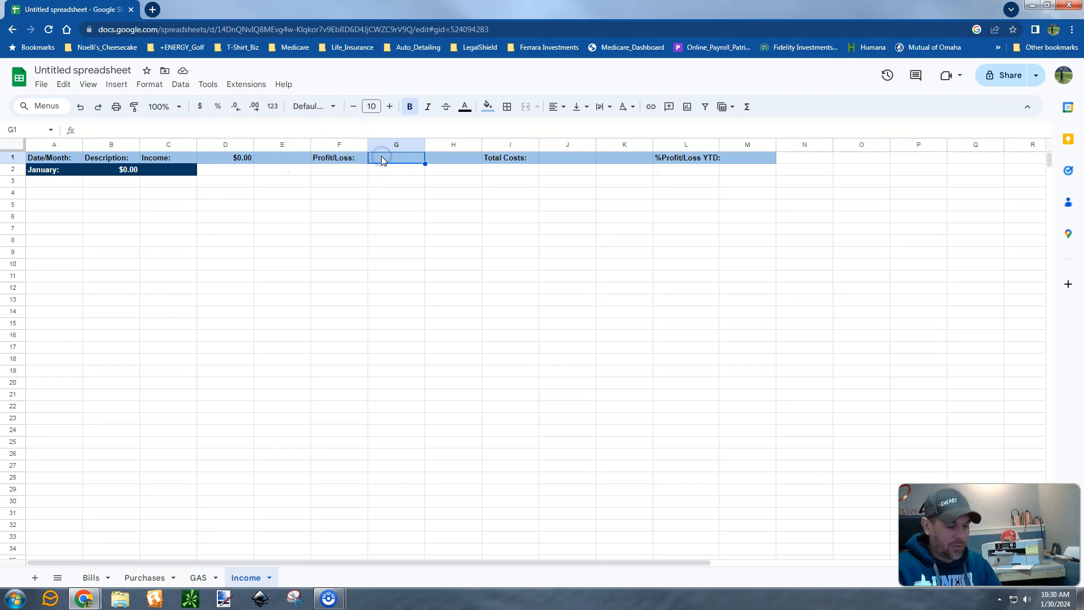
{"action": "type", "text": "=SUM"}
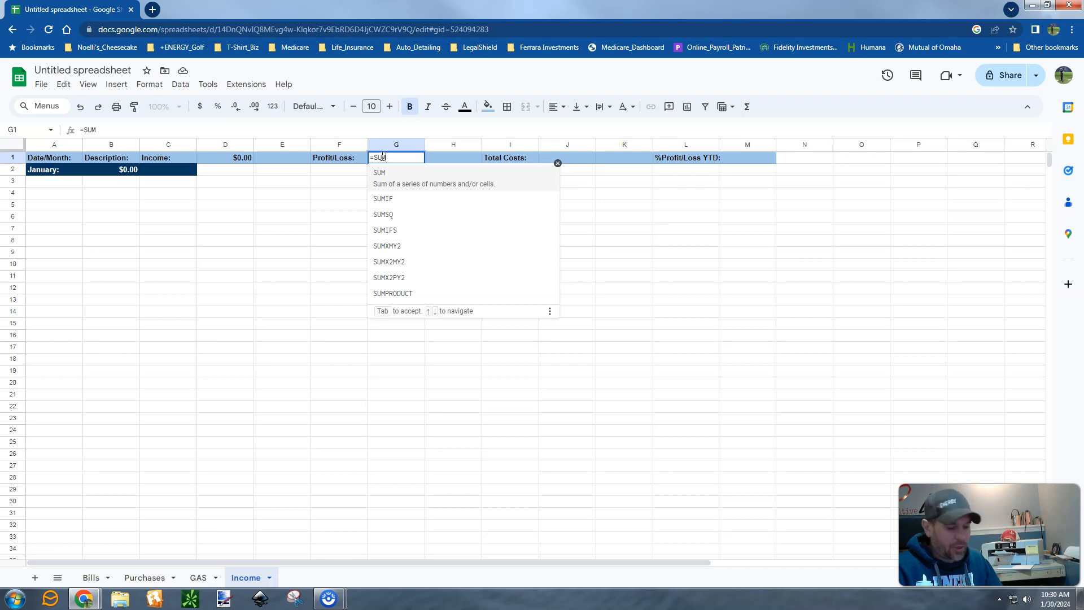
{"action": "type", "text": "("}
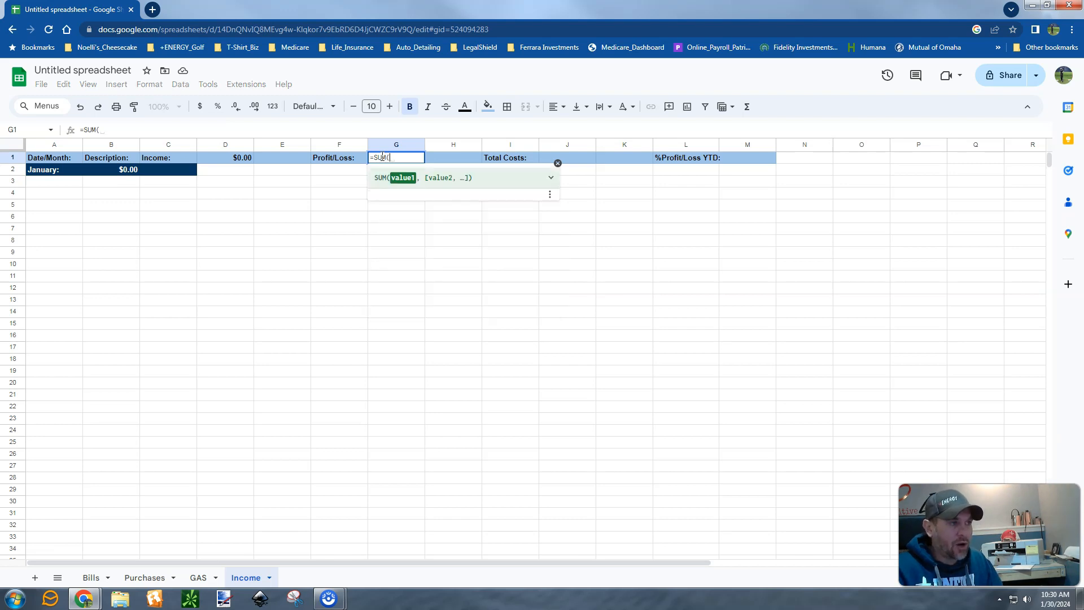
{"action": "type", "text": "D"}
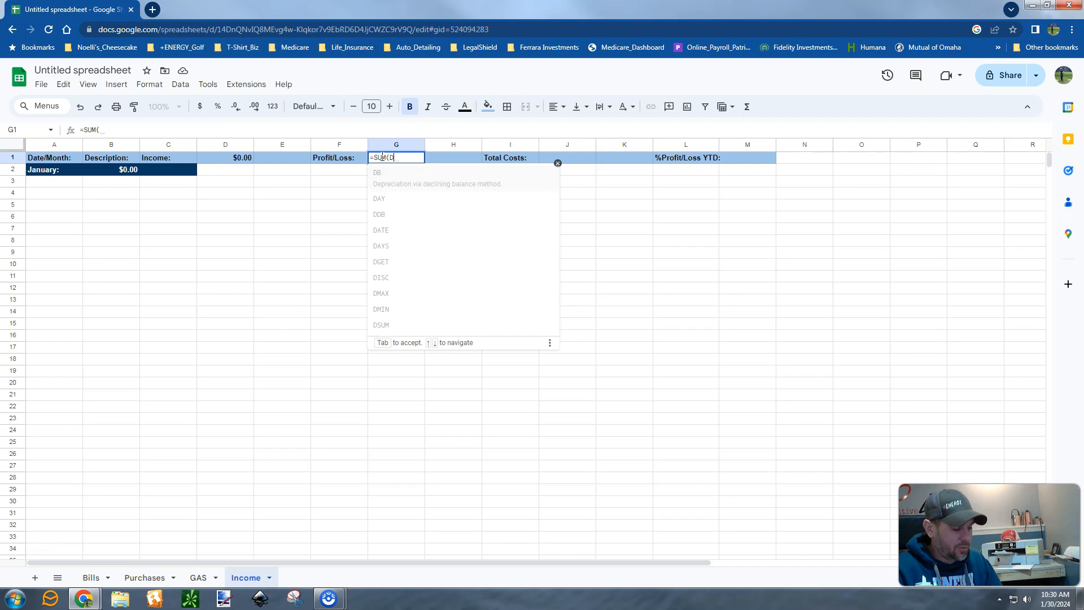
{"action": "type", "text": "1-"}
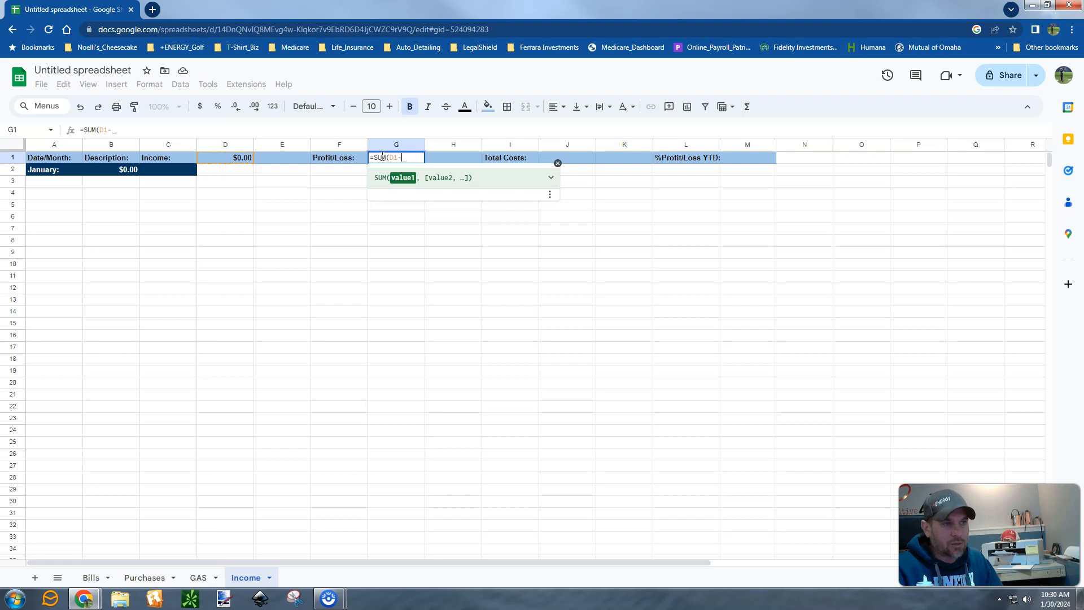
{"action": "type", "text": "J"}
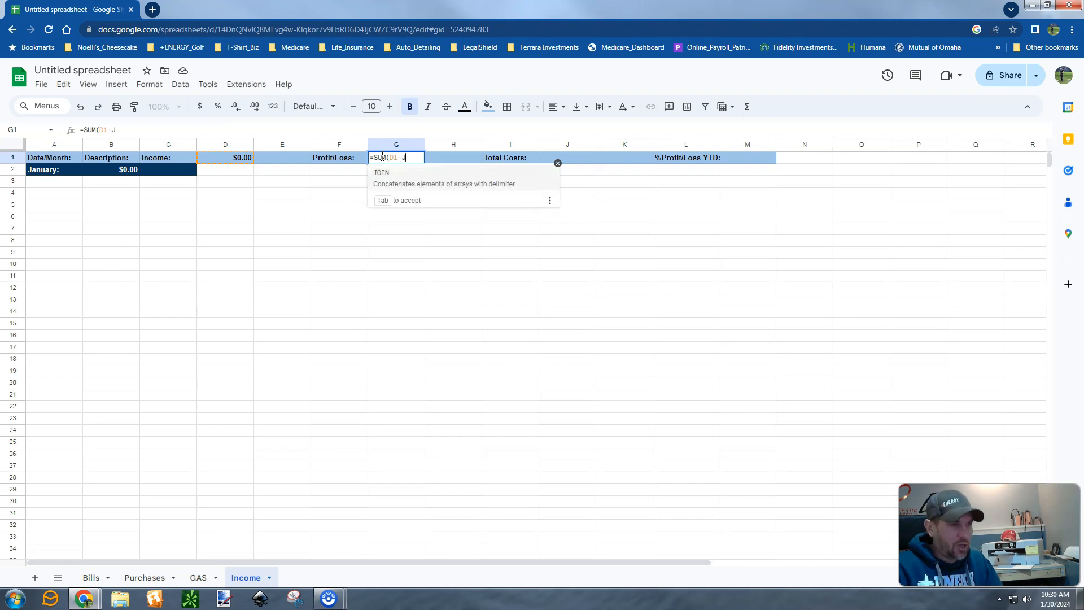
{"action": "type", "text": "1)"}
{"action": "key", "text": "Return"}
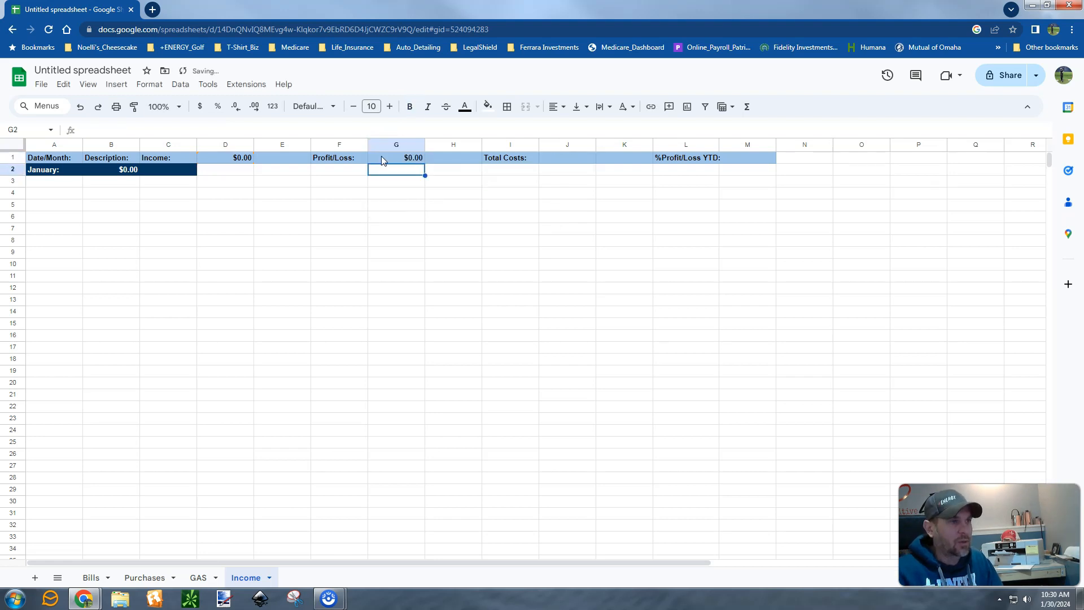
Enter the total costs formula =SUM(Bills!D1,Purchases!D1,GAS!D1) in J1 of the Income sheet.
{"action": "key", "text": "Up"}
{"action": "key", "text": "Right"}
{"action": "key", "text": "Right"}
{"action": "key", "text": "Right"}
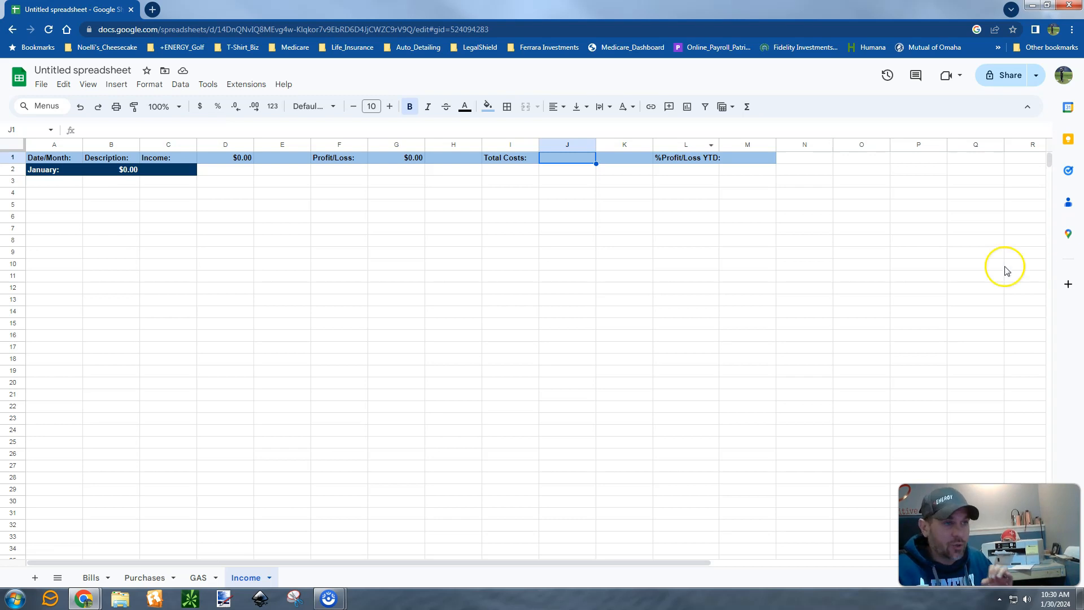
{"action": "left_click", "coordinate": [570, 158]}
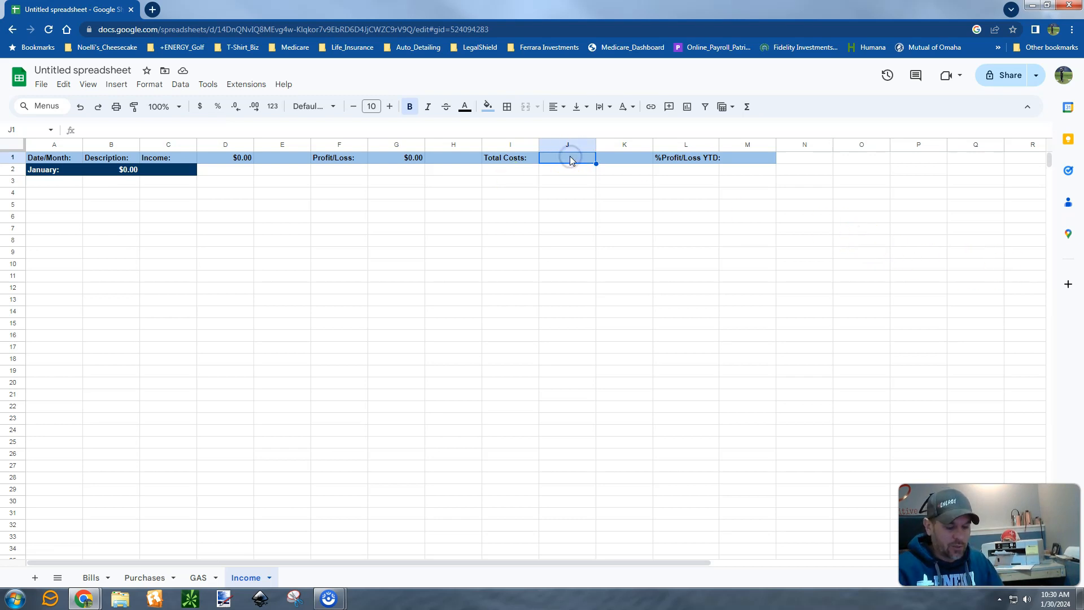
{"action": "type", "text": "=SUM"}
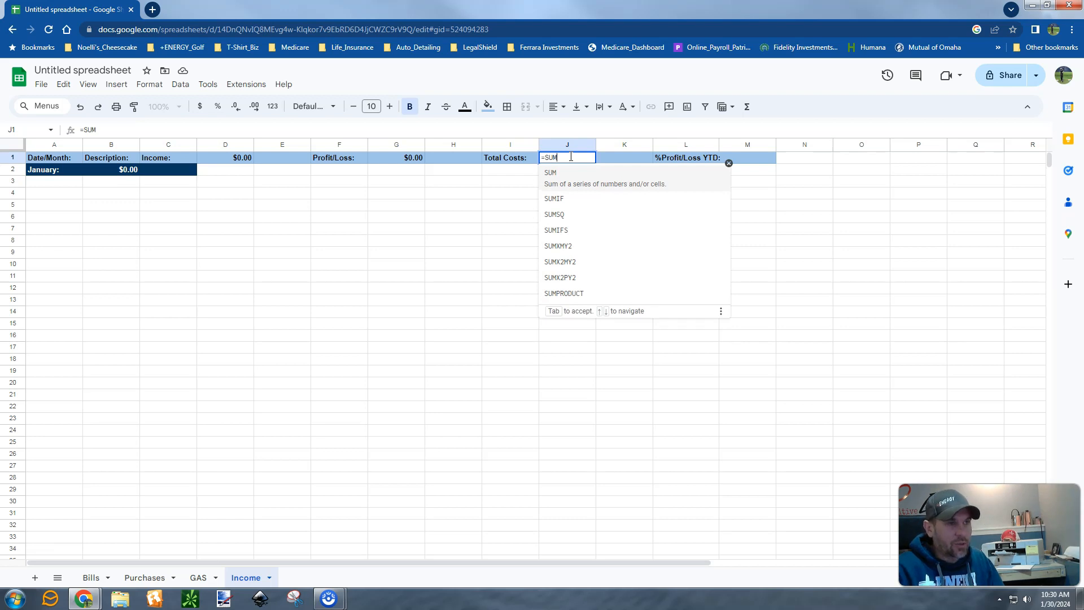
{"action": "type", "text": "("}
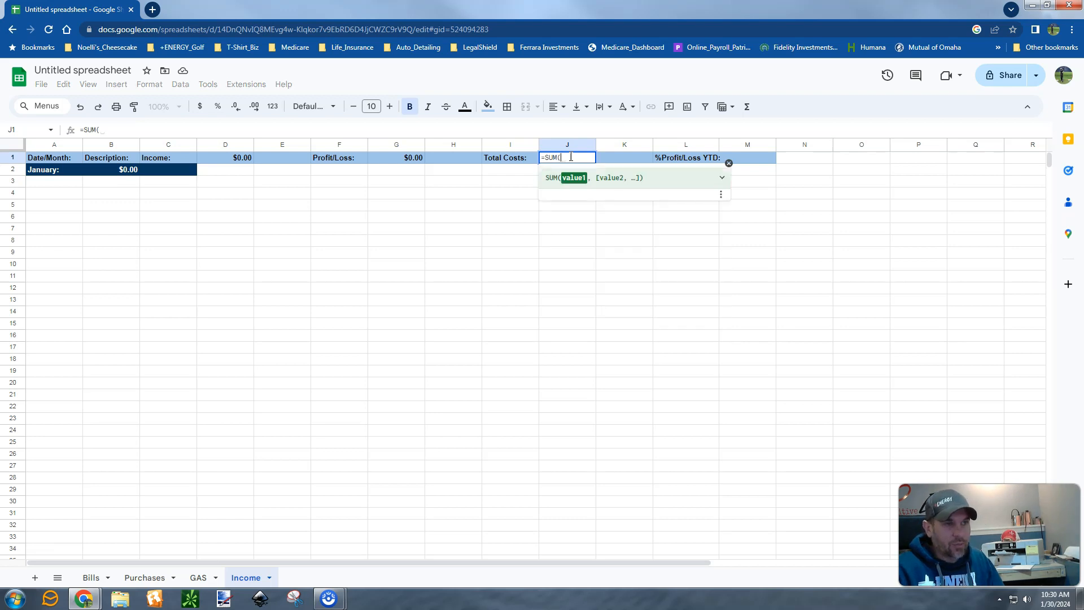
{"action": "left_click", "coordinate": [92, 578]}
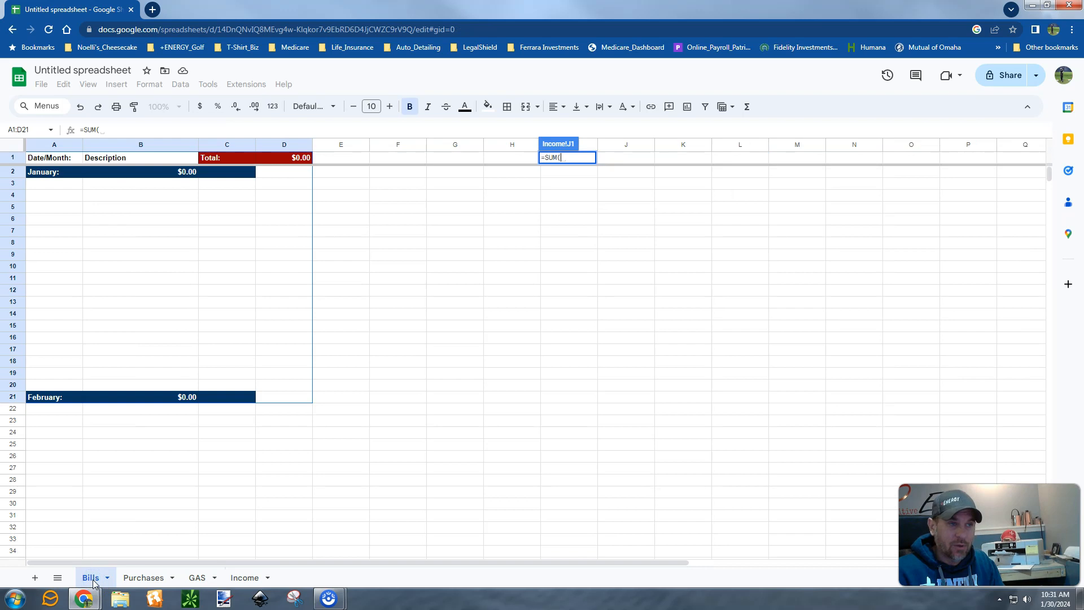
{"action": "left_click", "coordinate": [295, 160]}
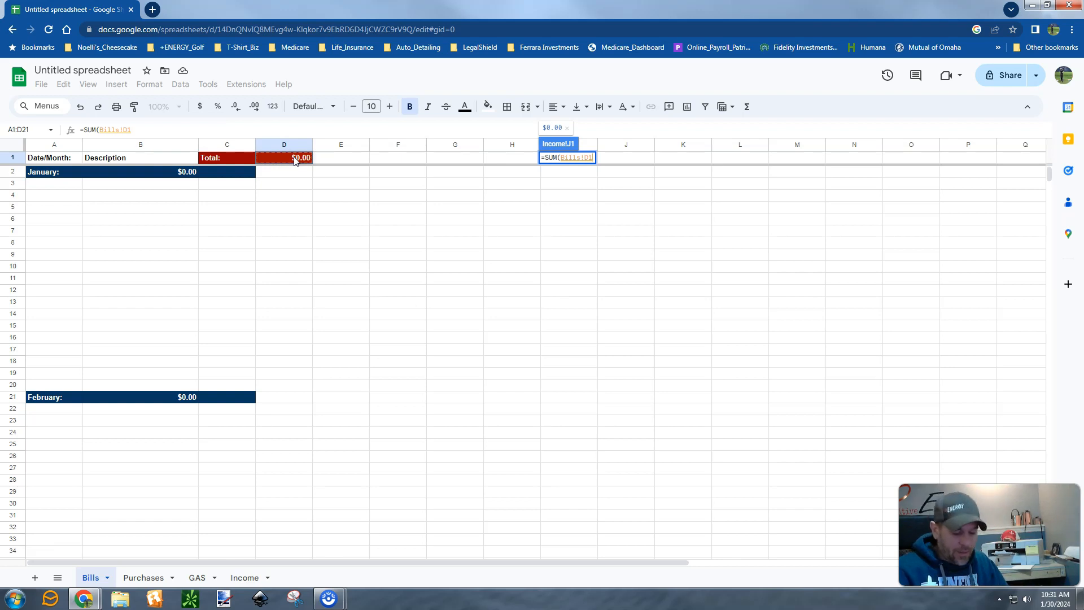
{"action": "type", "text": ","}
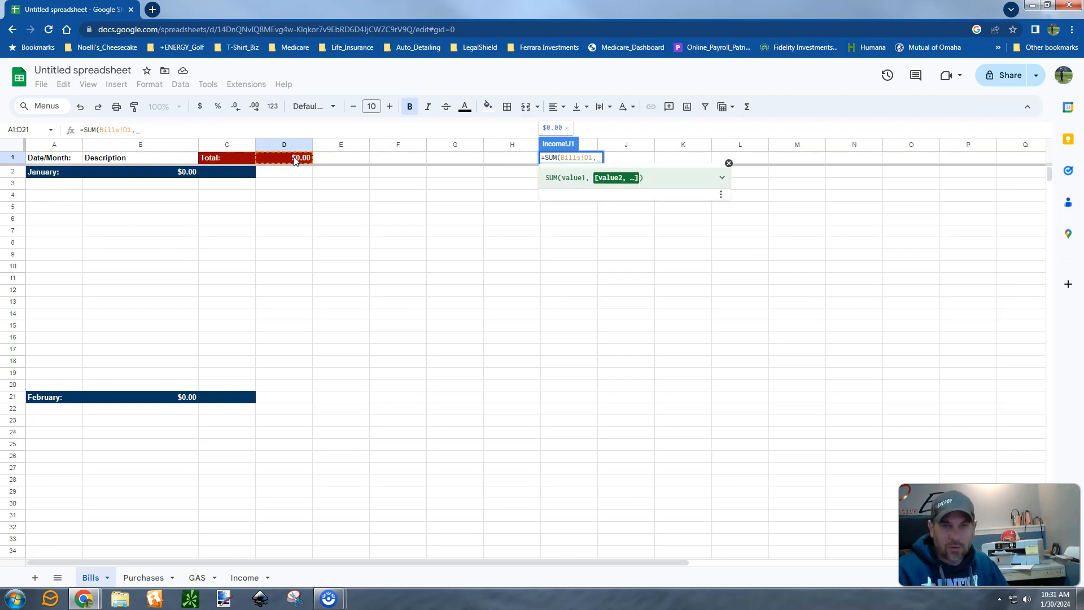
{"action": "left_click", "coordinate": [143, 577]}
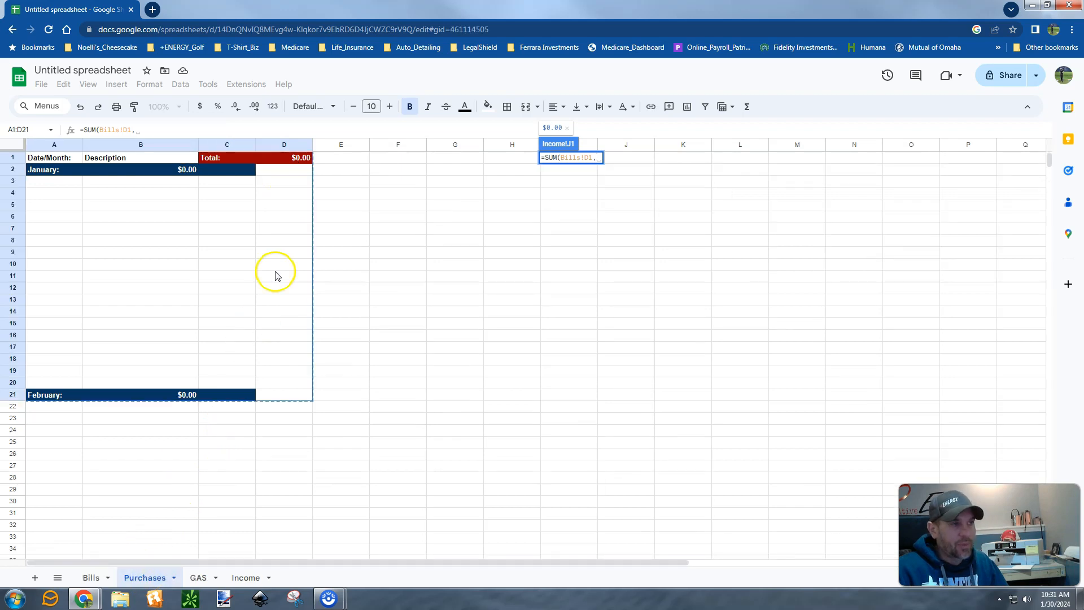
{"action": "left_click", "coordinate": [302, 159]}
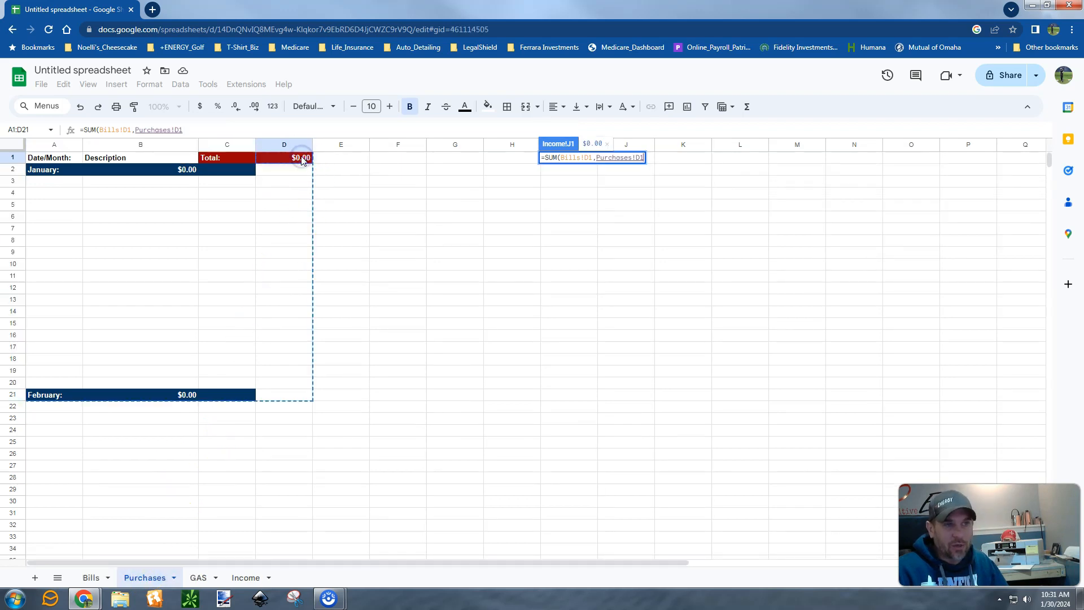
{"action": "type", "text": ","}
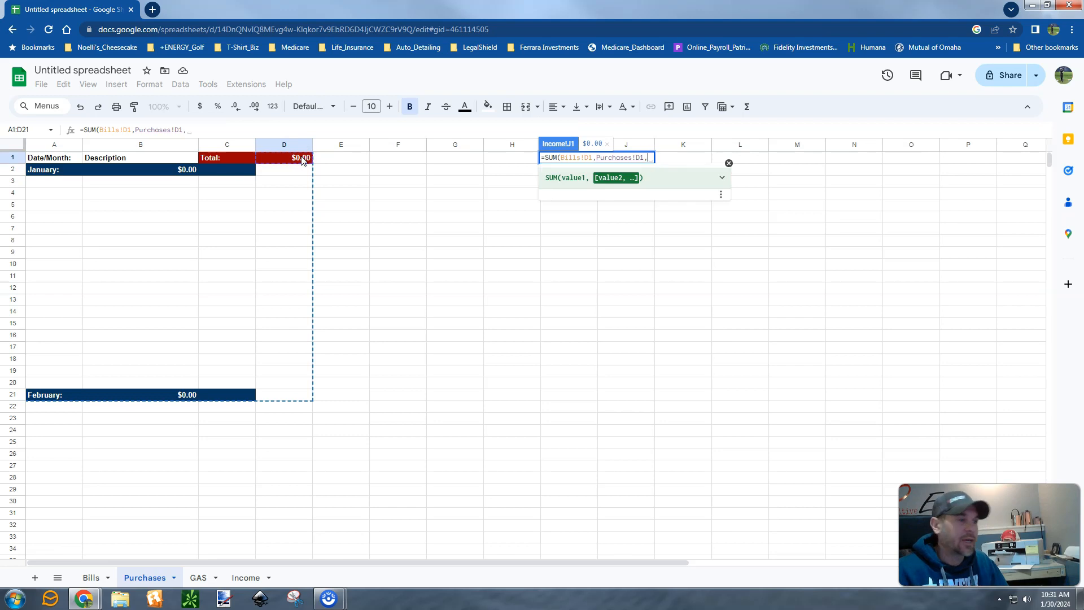
{"action": "left_click", "coordinate": [195, 578]}
{"action": "left_click", "coordinate": [266, 158]}
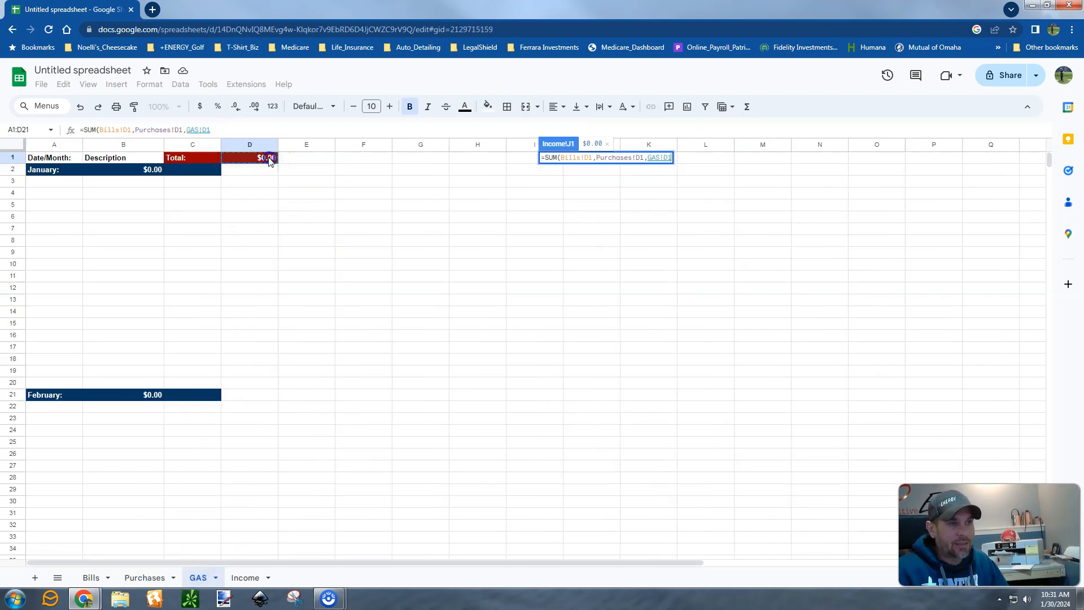
{"action": "type", "text": ")"}
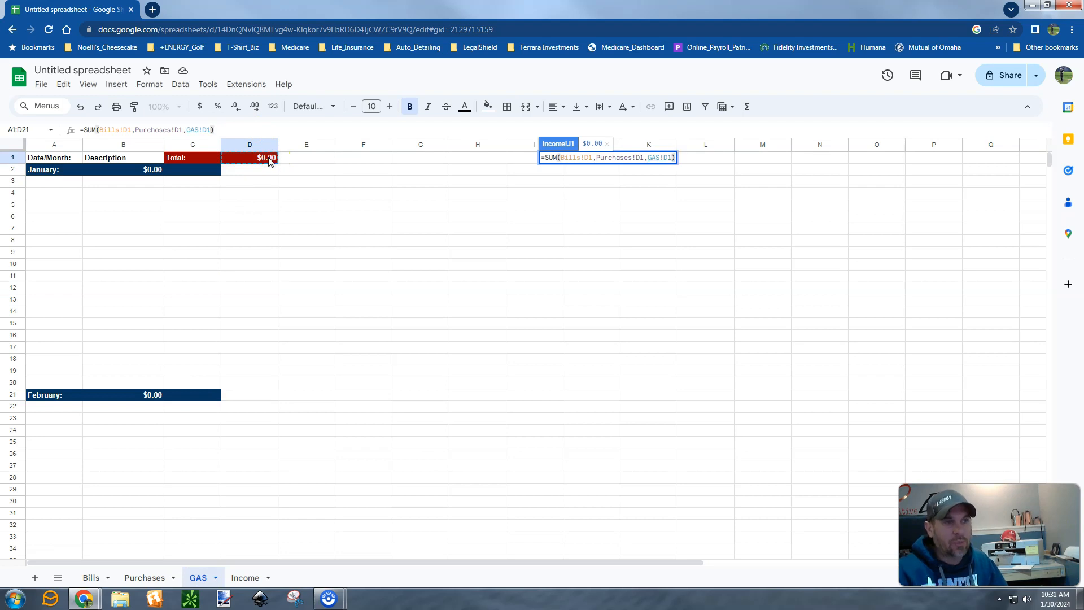
{"action": "key", "text": "Return"}
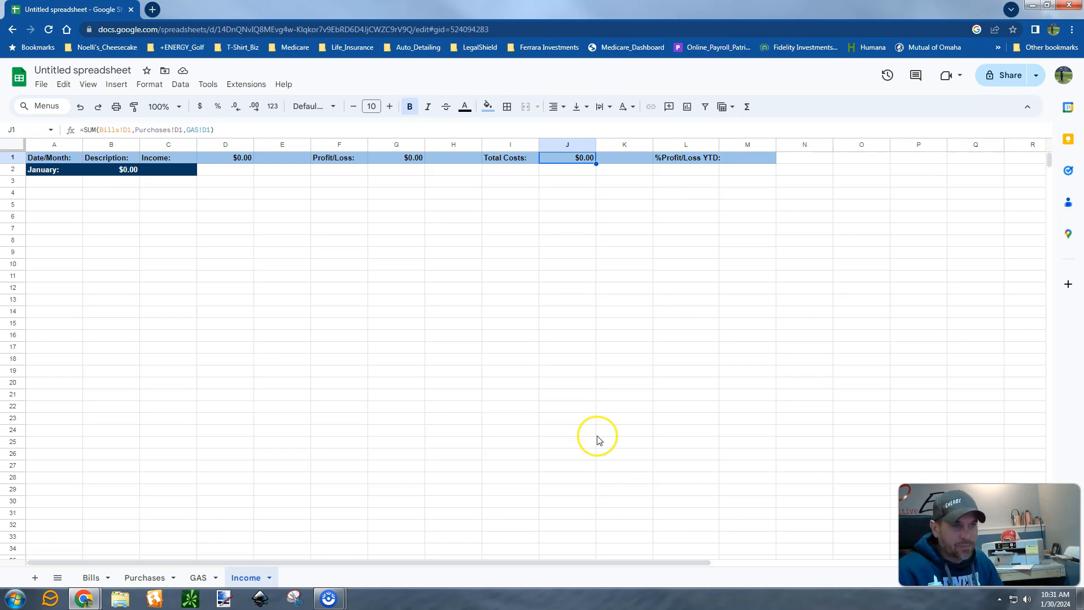
Enter the year-to-date profit/loss percentage formula =SUM(G1/D1) in M1 of the Income sheet.
{"action": "left_click", "coordinate": [735, 158]}
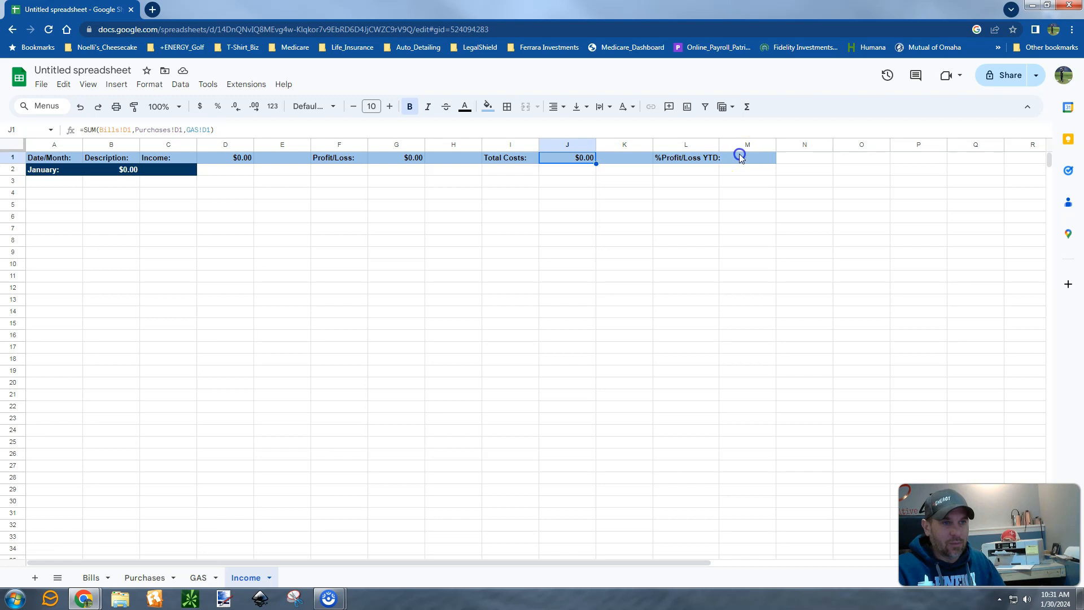
{"action": "type", "text": "=SUM("}
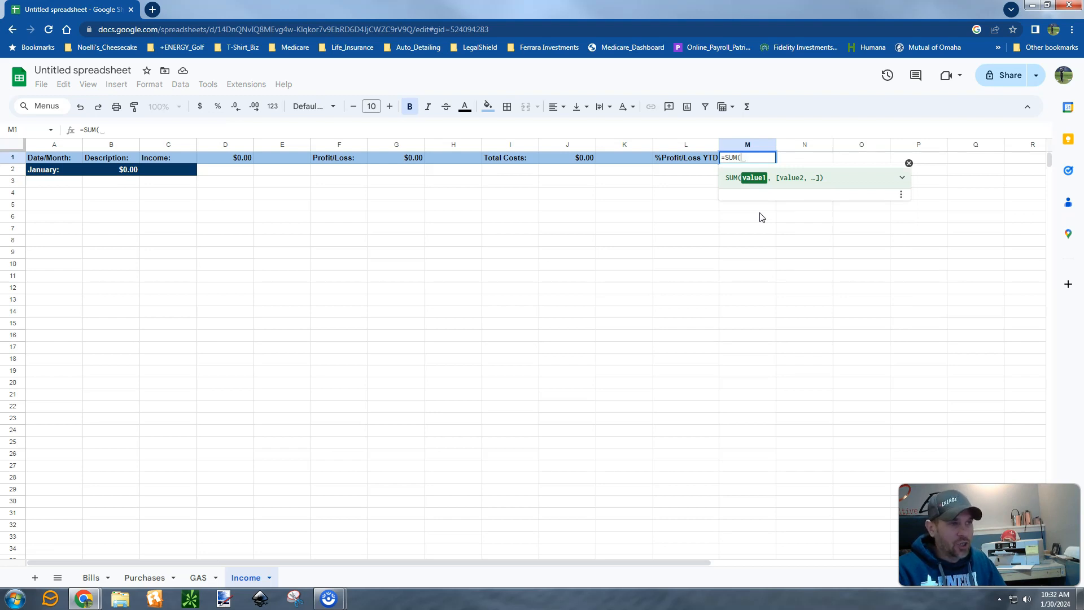
{"action": "type", "text": "G"}
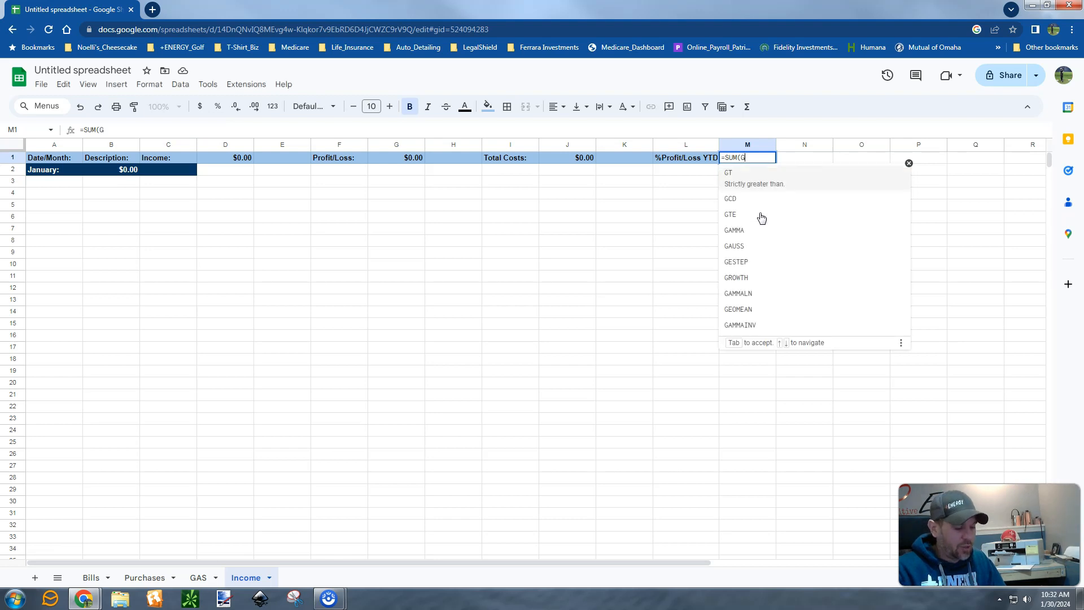
{"action": "type", "text": "1/"}
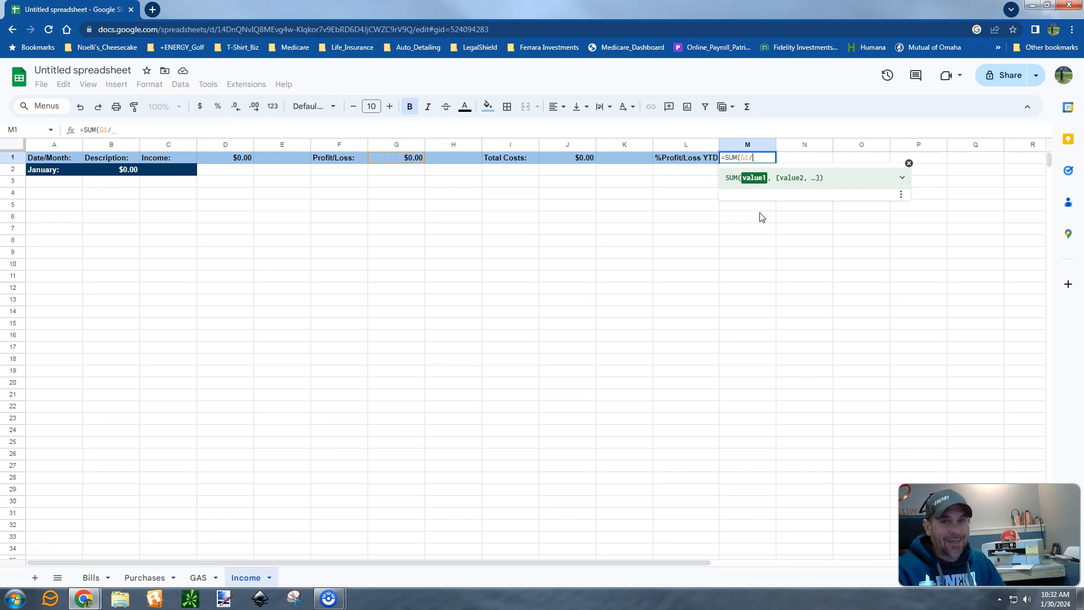
{"action": "type", "text": "D1"}
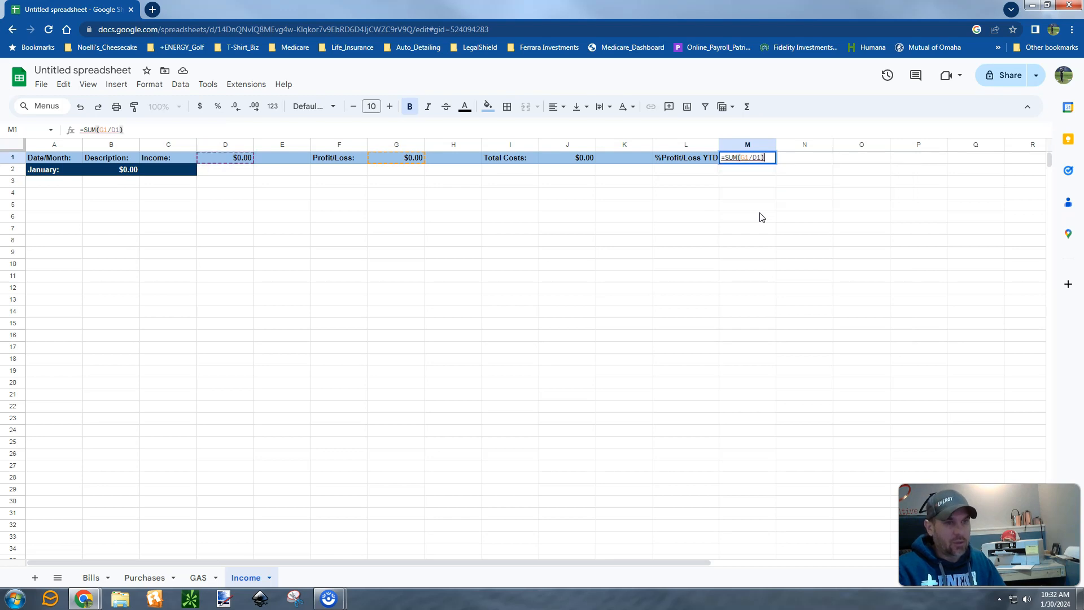
{"action": "key", "text": "Return"}
Format the year-to-date profit/loss cell M1 as a percent.
{"action": "key", "text": "Up"}
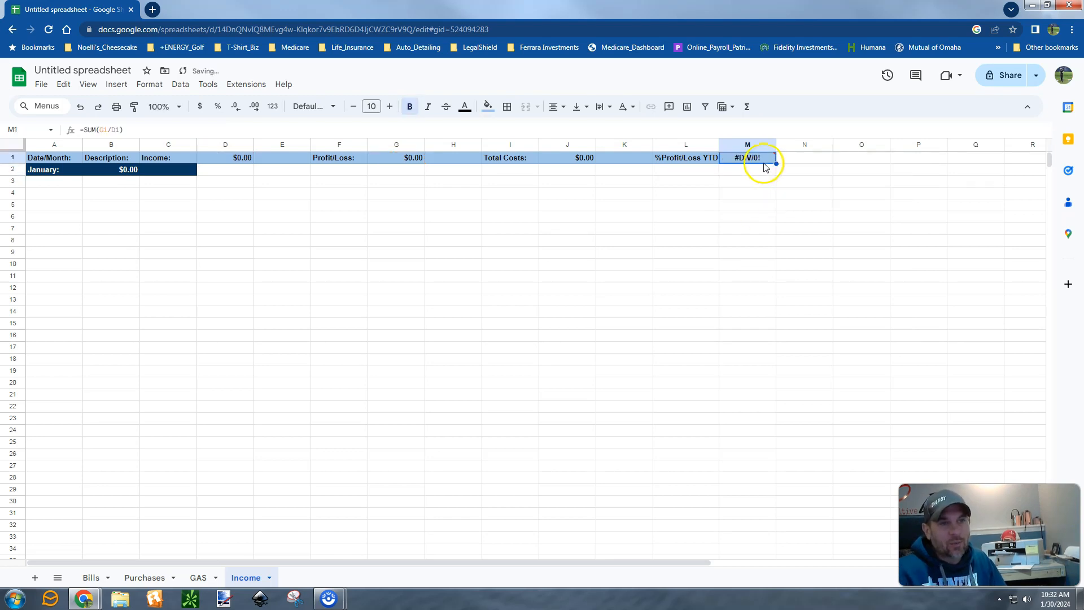
{"action": "left_click", "coordinate": [150, 88]}
{"action": "mouse_move", "coordinate": [168, 134]}
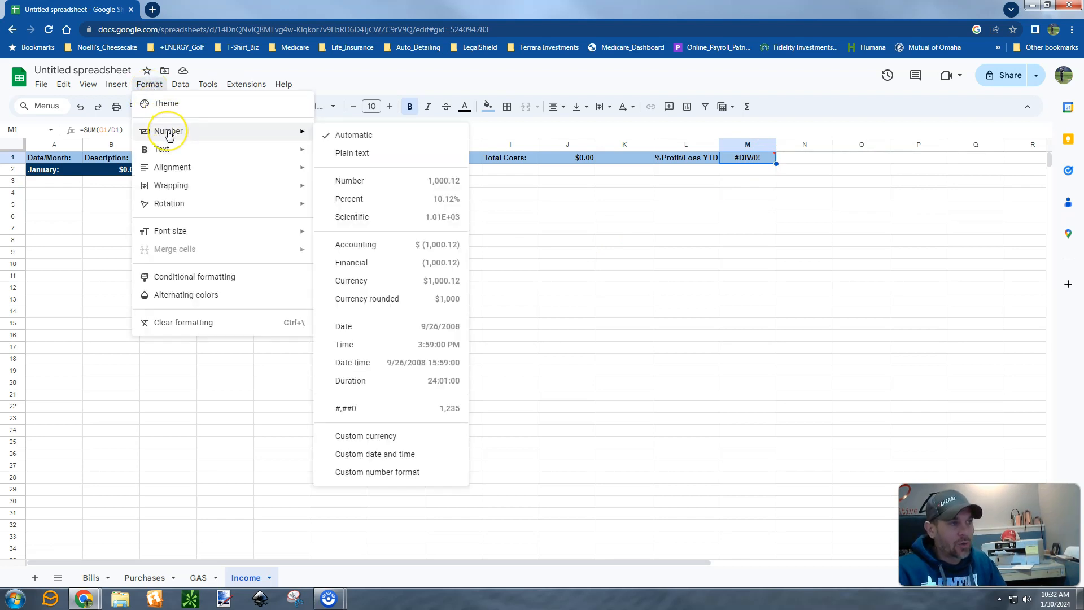
{"action": "left_click", "coordinate": [374, 200]}
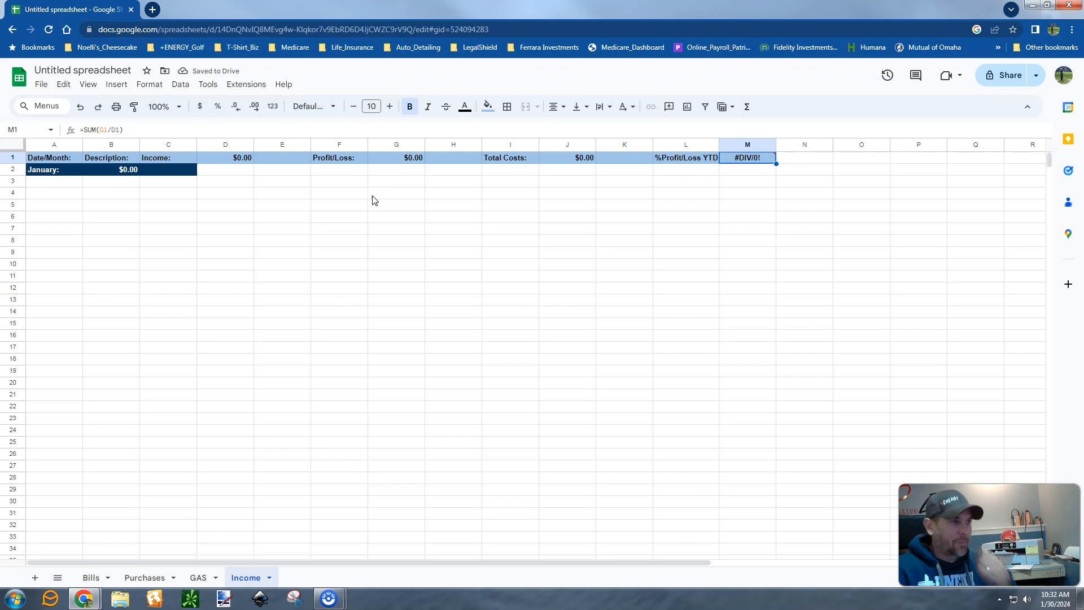
Fill cells A11 to M11 of the Income sheet with black as a divider below the January section.
{"action": "left_click", "coordinate": [128, 172]}
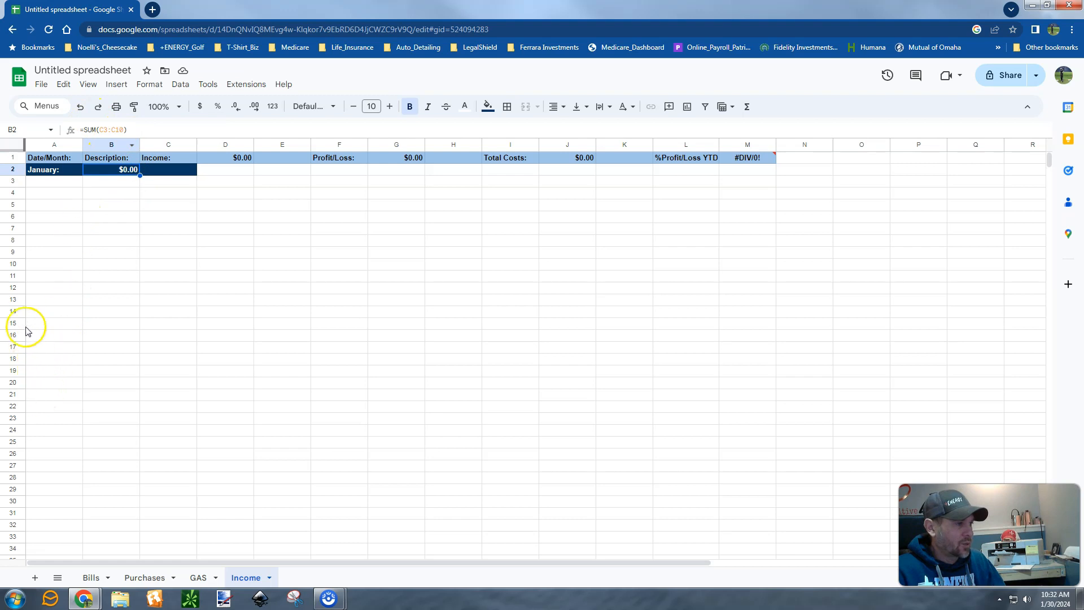
{"action": "left_click", "coordinate": [35, 278]}
{"action": "key", "text": "shift+Right"}
{"action": "key", "text": "shift+Right"}
{"action": "key", "text": "shift+Right"}
{"action": "key", "text": "shift+Right"}
{"action": "key", "text": "shift+Right"}
{"action": "key", "text": "shift+Right"}
{"action": "key", "text": "shift+Right"}
{"action": "key", "text": "shift+Right"}
{"action": "key", "text": "shift+Right"}
{"action": "key", "text": "shift+Right"}
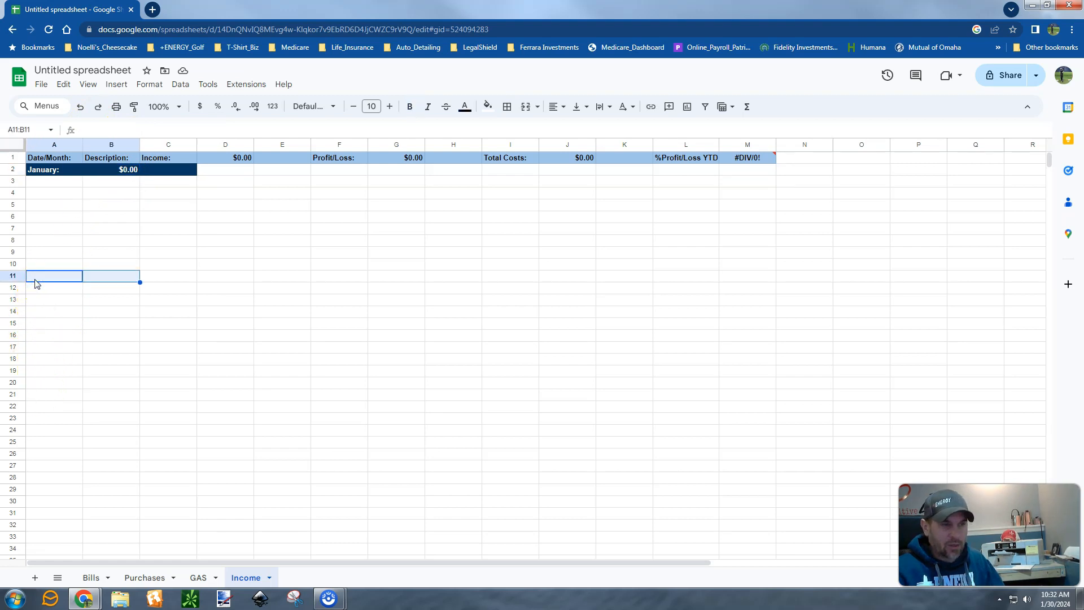
{"action": "key", "text": "shift+Right"}
{"action": "key", "text": "shift+Right"}
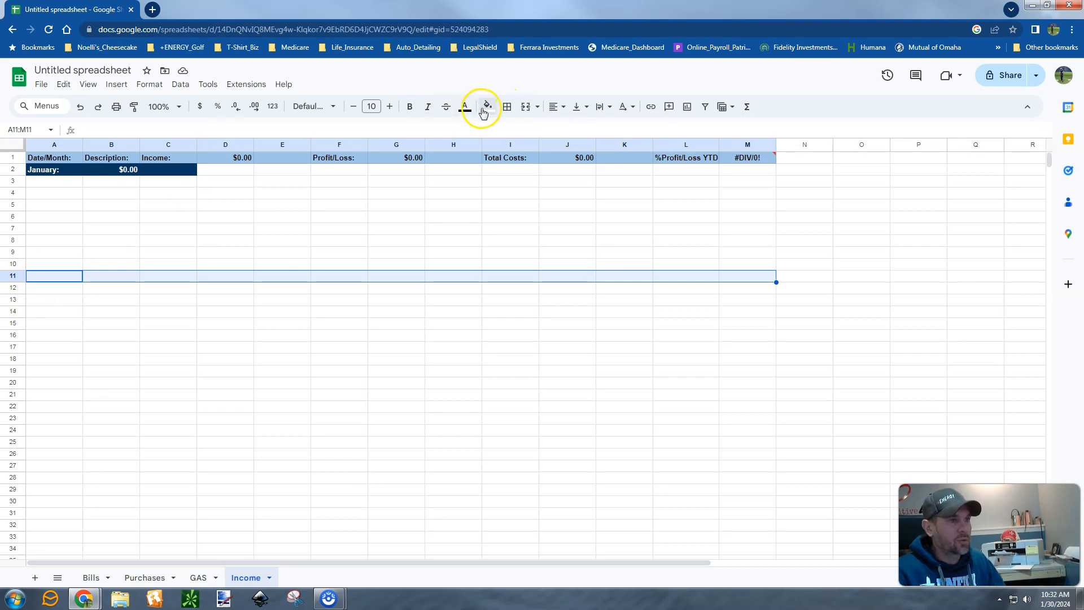
{"action": "left_click", "coordinate": [488, 107]}
{"action": "left_click", "coordinate": [491, 146]}
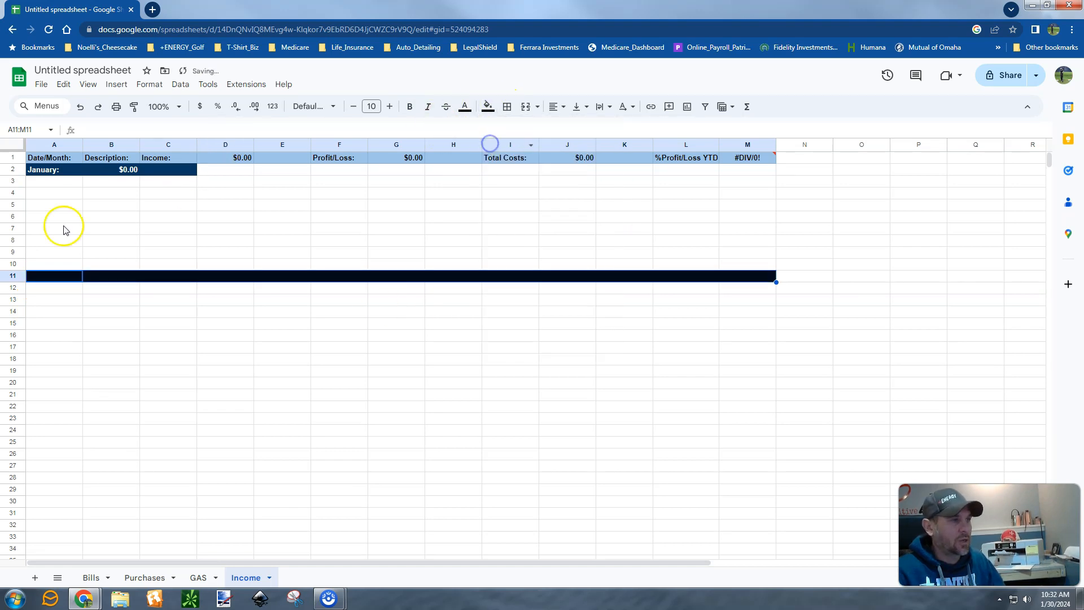
Copy the January row, cells A2 to C2, and paste it at A12 below the black divider.
{"action": "left_click", "coordinate": [42, 170]}
{"action": "key", "text": "shift+Right"}
{"action": "key", "text": "shift+Right"}
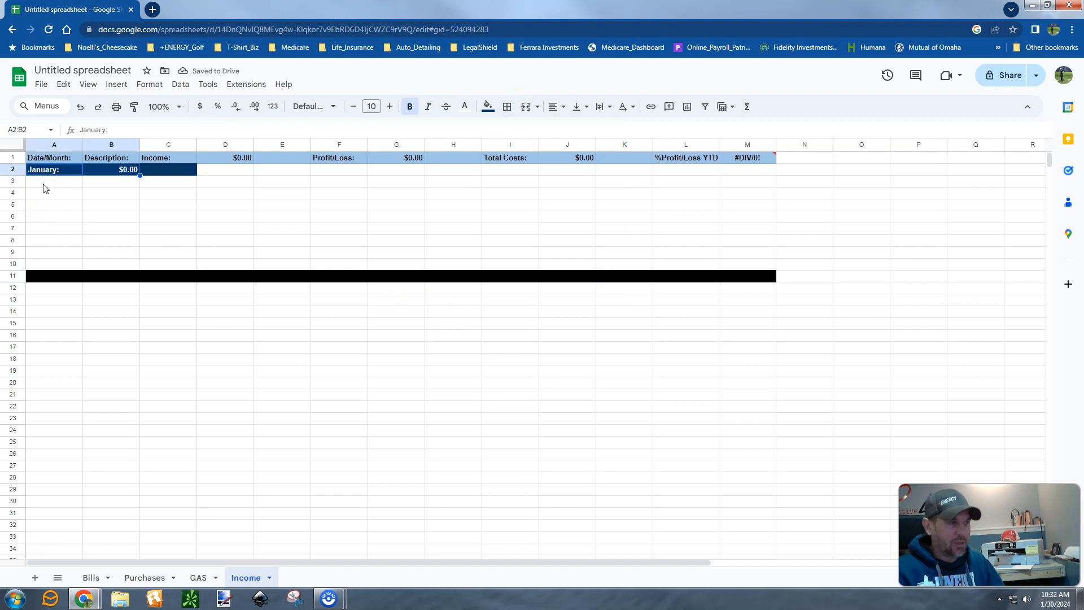
{"action": "key", "text": "ctrl+c"}
{"action": "key", "text": "Down"}
{"action": "key", "text": "Down"}
{"action": "key", "text": "Down"}
{"action": "key", "text": "Down"}
{"action": "key", "text": "Down"}
{"action": "key", "text": "Down"}
{"action": "key", "text": "Down"}
{"action": "key", "text": "Down"}
{"action": "key", "text": "Down"}
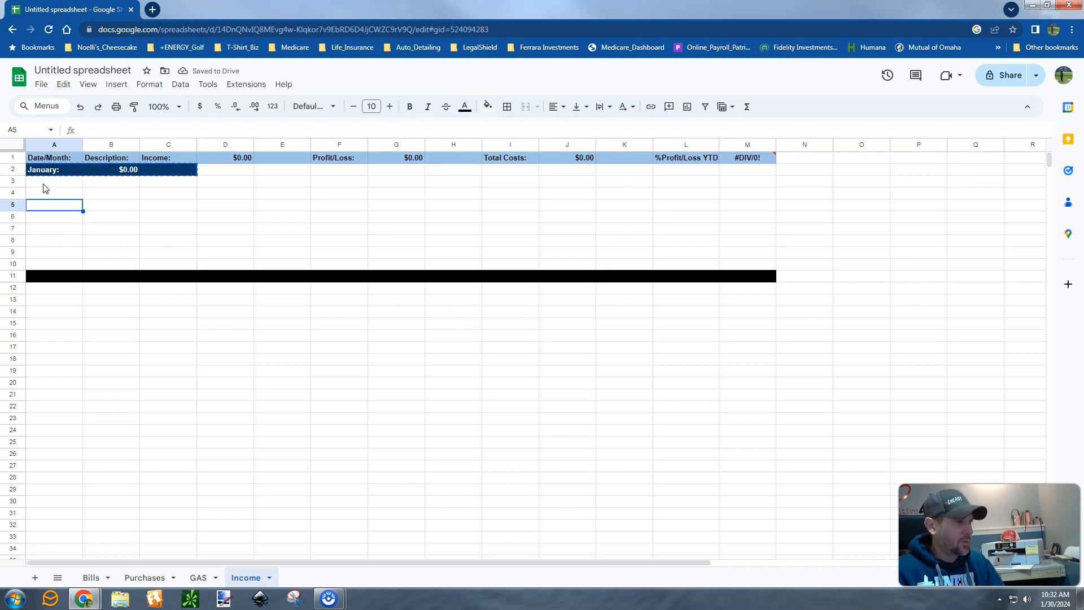
{"action": "key", "text": "Down"}
{"action": "key", "text": "Down"}
{"action": "key", "text": "Down"}
{"action": "key", "text": "Up"}
{"action": "key", "text": "Up"}
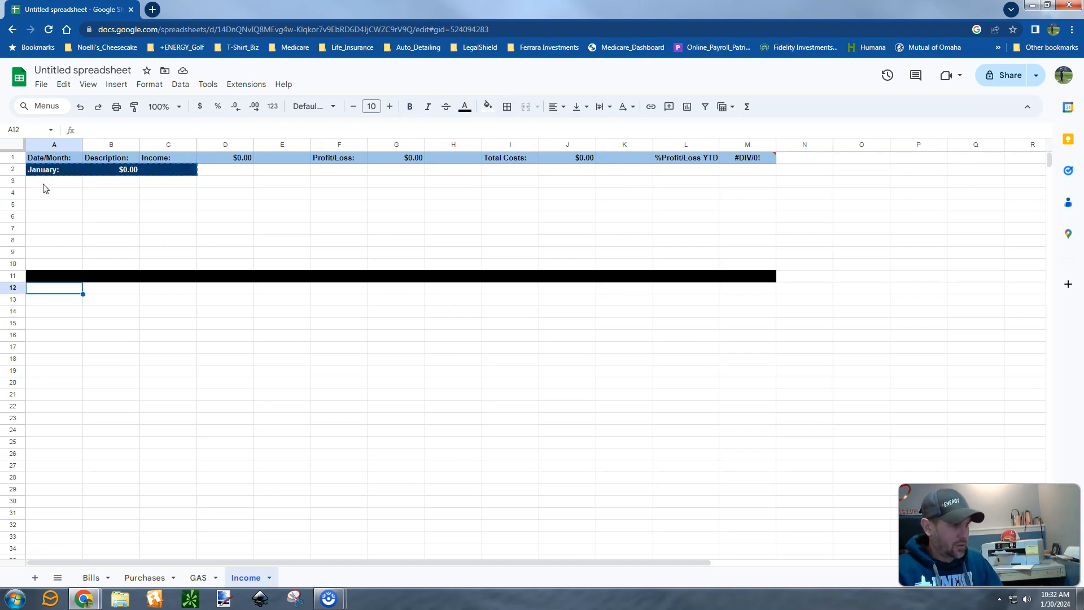
{"action": "key", "text": "ctrl+v"}
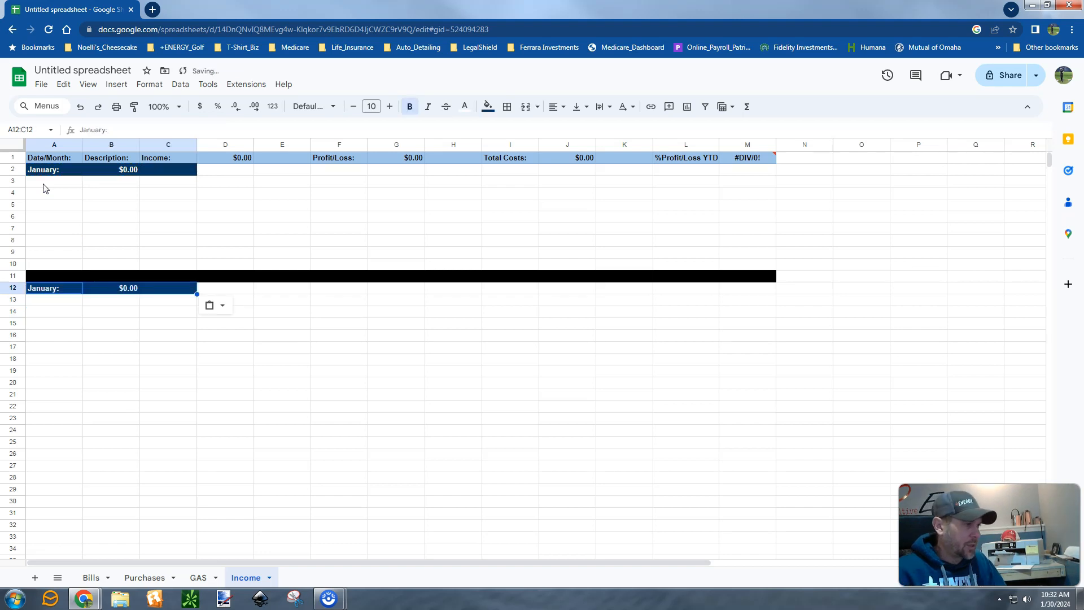
Change the month label in A12 to "February:".
{"action": "double_click", "coordinate": [56, 291]}
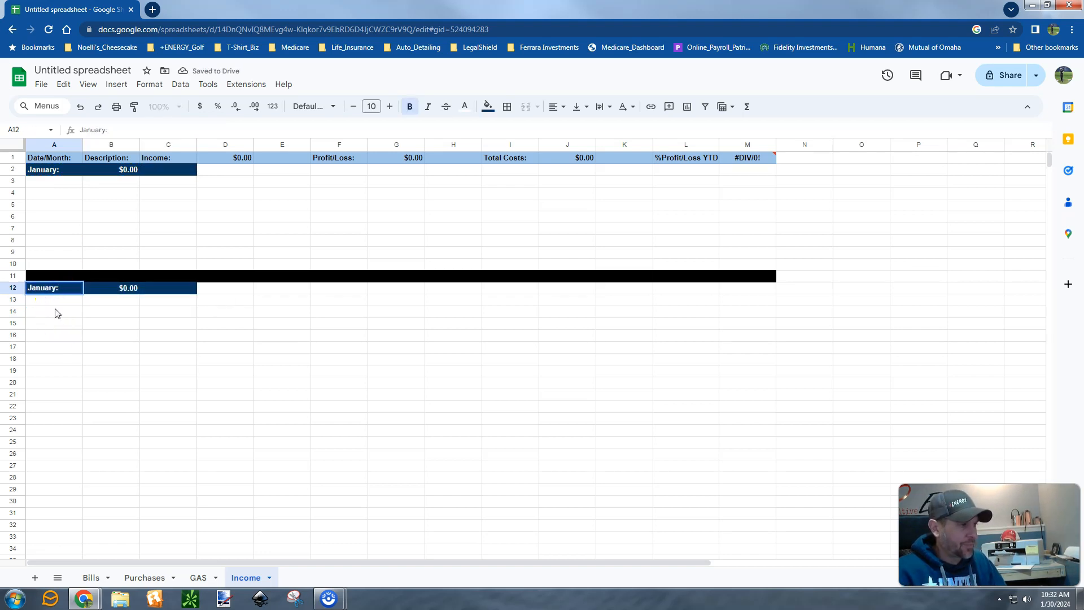
{"action": "key", "text": "BackSpace"}
{"action": "key", "text": "BackSpace"}
{"action": "key", "text": "BackSpace"}
{"action": "key", "text": "BackSpace"}
{"action": "key", "text": "BackSpace"}
{"action": "key", "text": "BackSpace"}
{"action": "key", "text": "BackSpace"}
{"action": "type", "text": "Febru"}
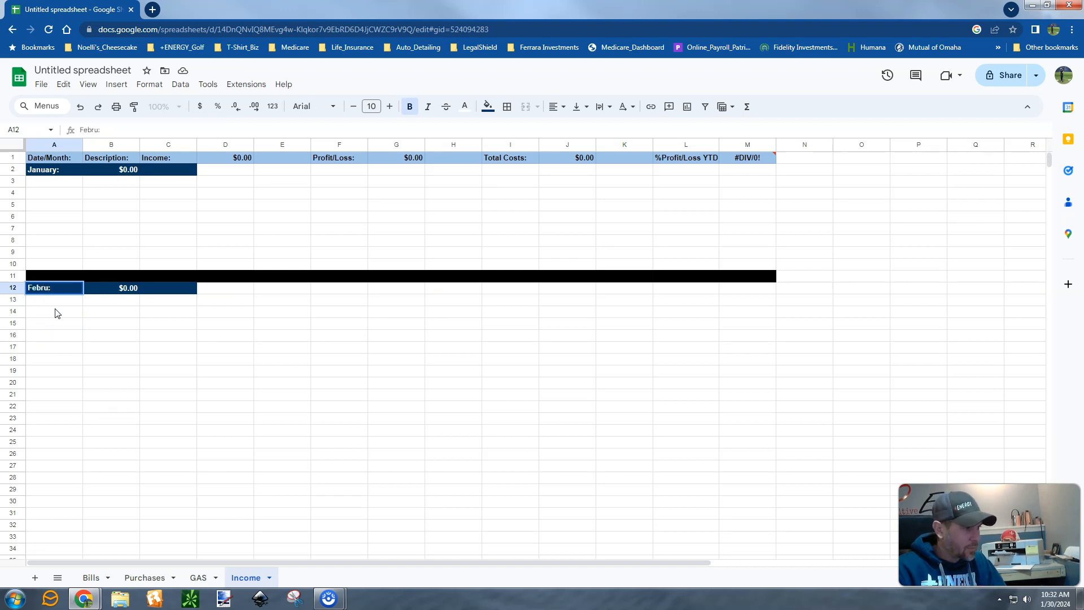
{"action": "type", "text": "ary"}
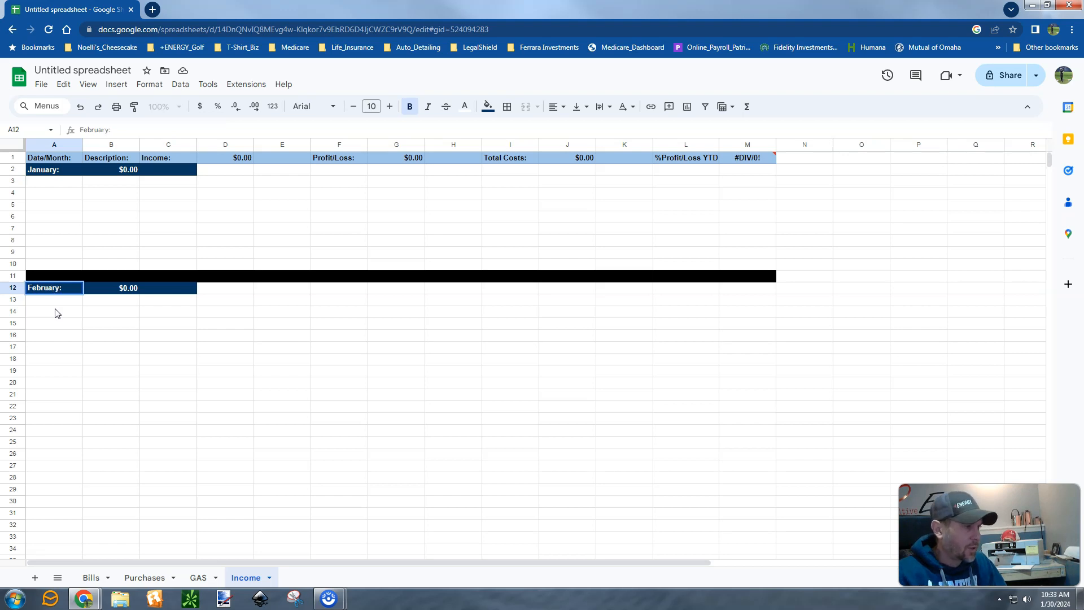
{"action": "key", "text": "Return"}
{"action": "key", "text": "Up"}
{"action": "key", "text": "Down"}
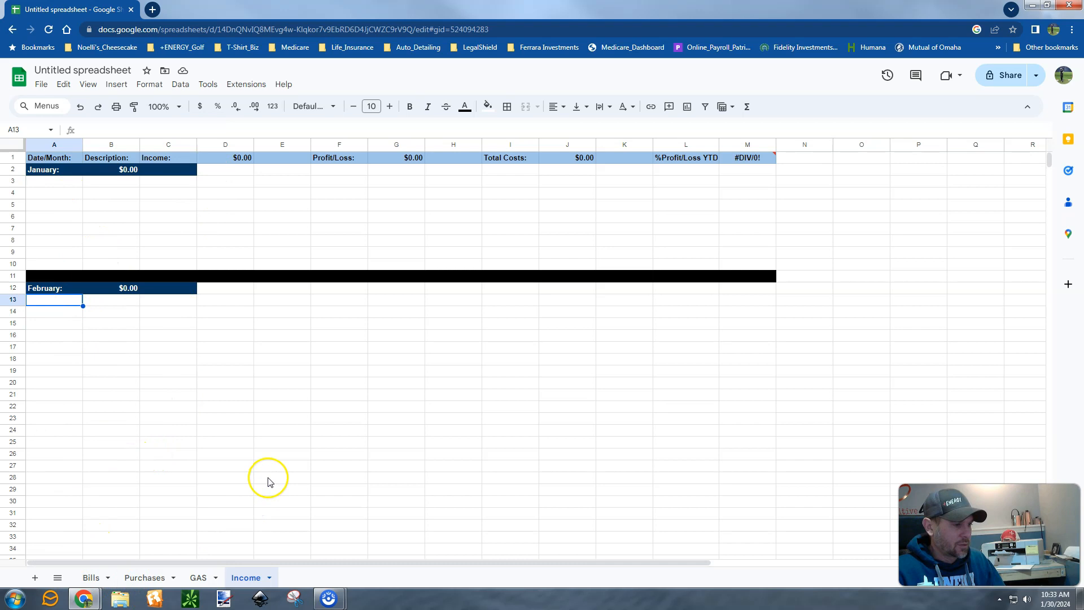
{"action": "left_click", "coordinate": [158, 578]}
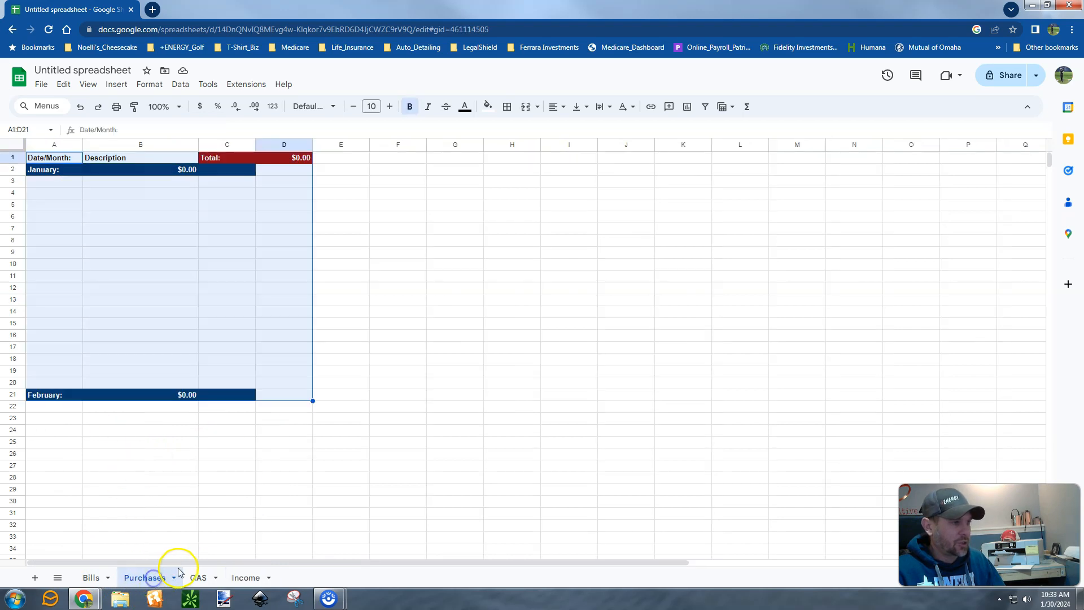
{"action": "left_click", "coordinate": [197, 576]}
{"action": "left_click", "coordinate": [248, 577]}
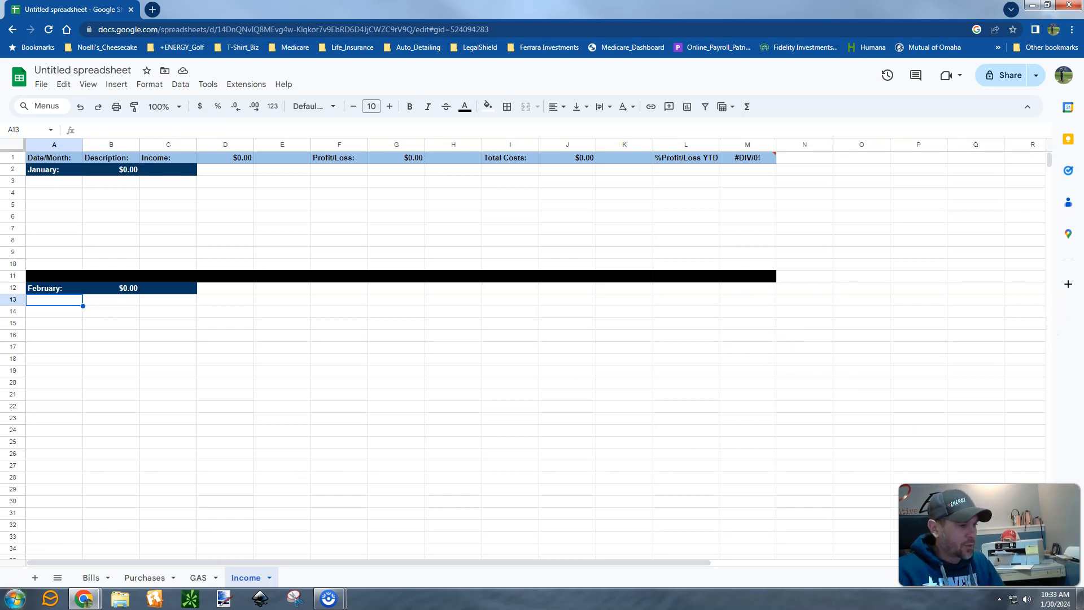
Add a new sheet to the spreadsheet and rename it YTD.
{"action": "left_click", "coordinate": [35, 578]}
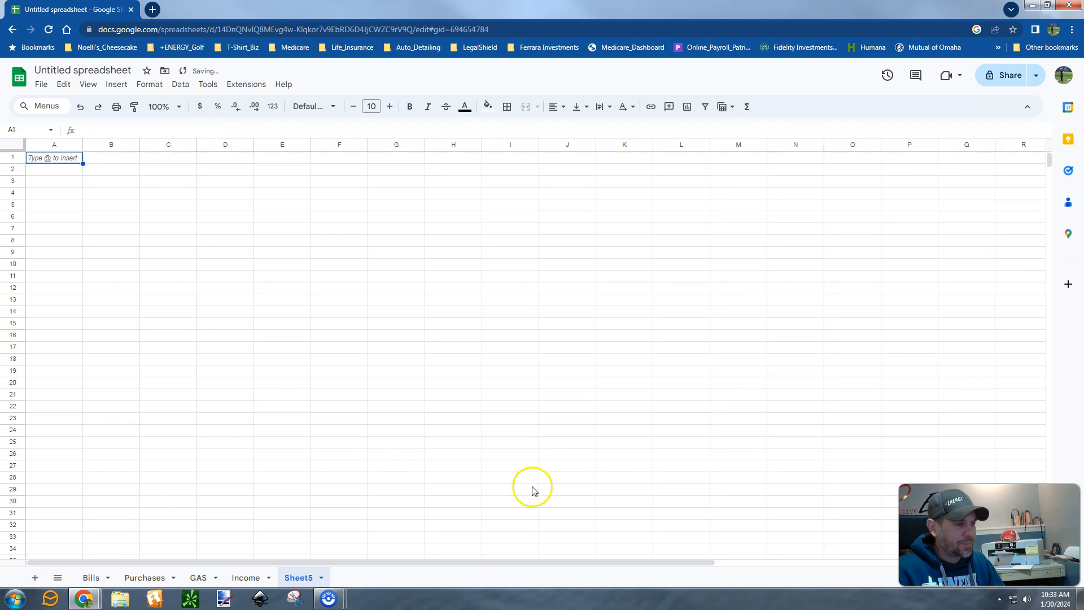
{"action": "right_click", "coordinate": [293, 582]}
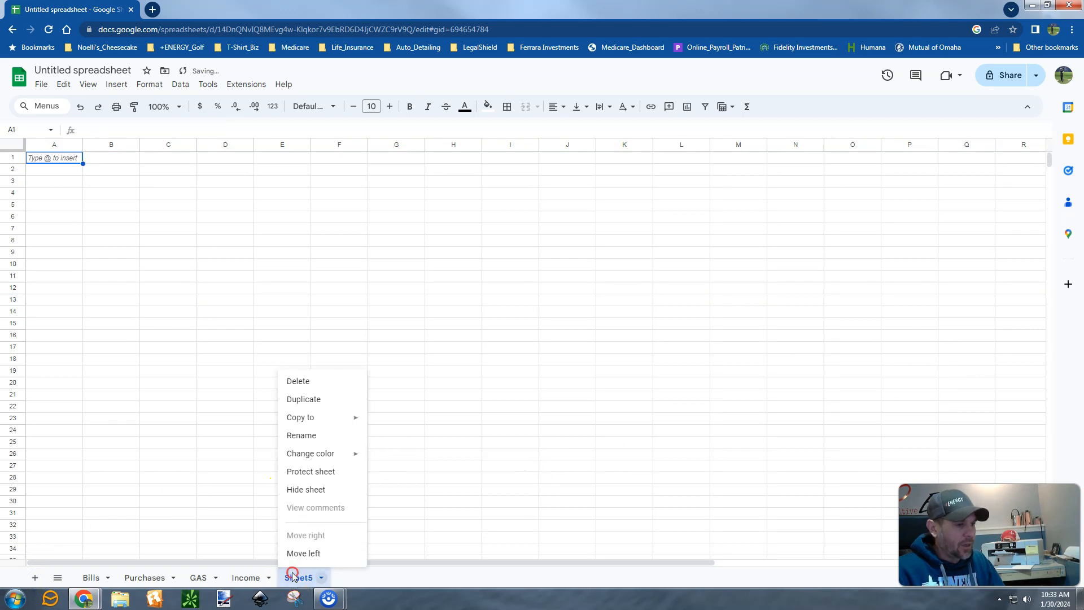
{"action": "left_click", "coordinate": [305, 435]}
{"action": "type", "text": "YTD"}
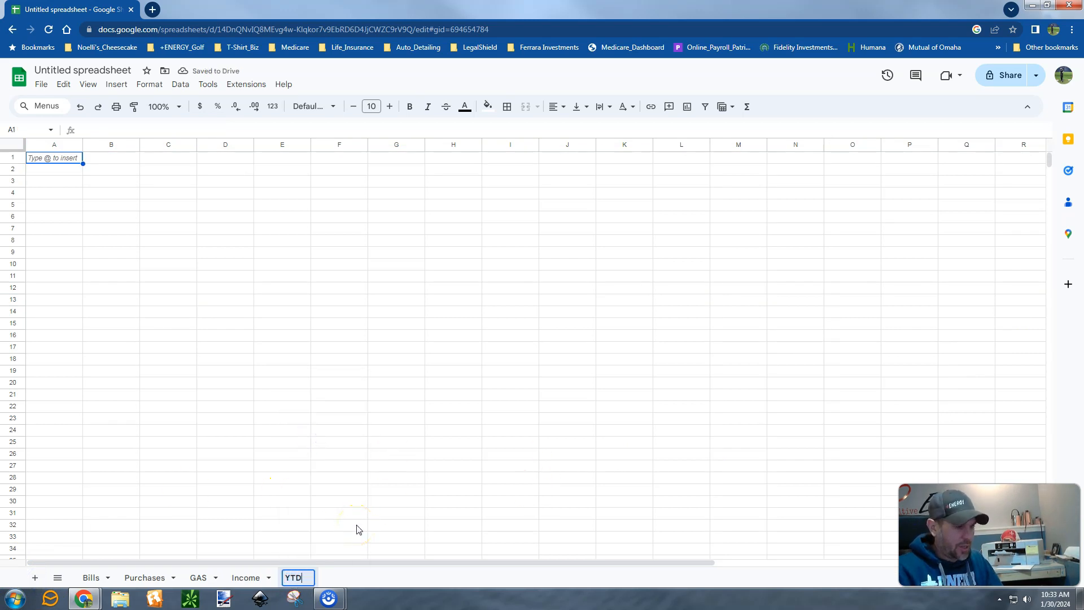
{"action": "key", "text": "Return"}
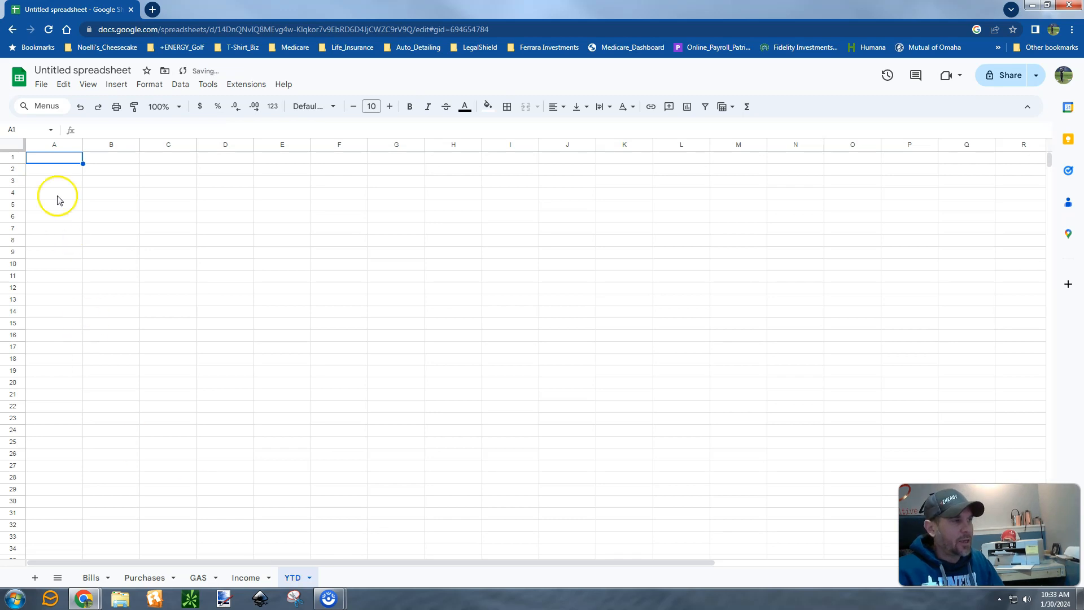
Enter the headers "YTD Income:", "YTD Bills:", "YTD Purchases:" and "YTD Gas:" in cells A1 to D1 of the YTD sheet.
{"action": "left_click", "coordinate": [56, 157]}
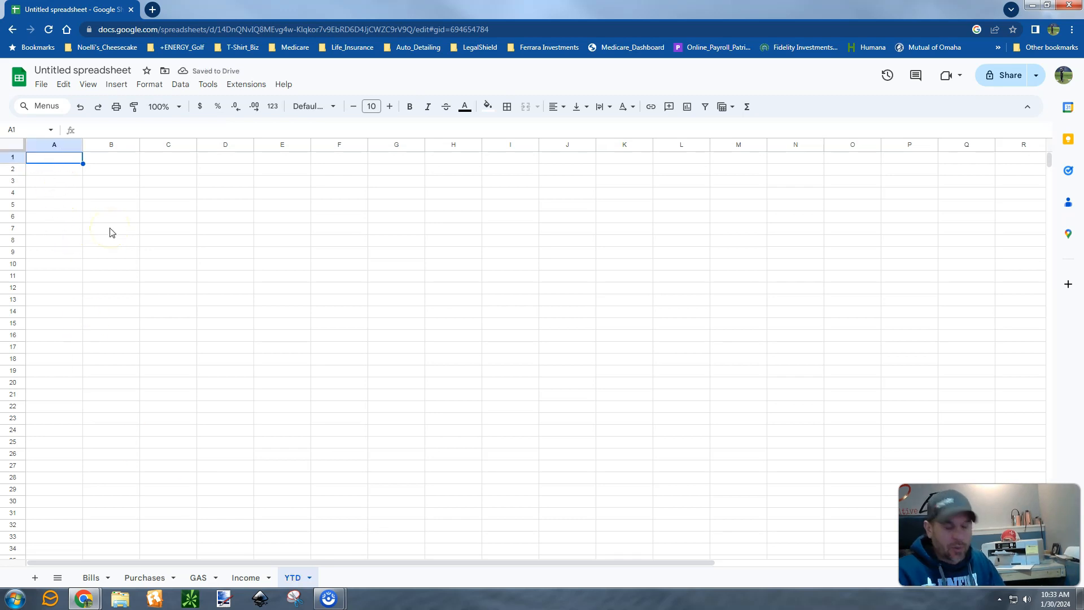
{"action": "type", "text": "YTD Income:"}
{"action": "key", "text": "Tab"}
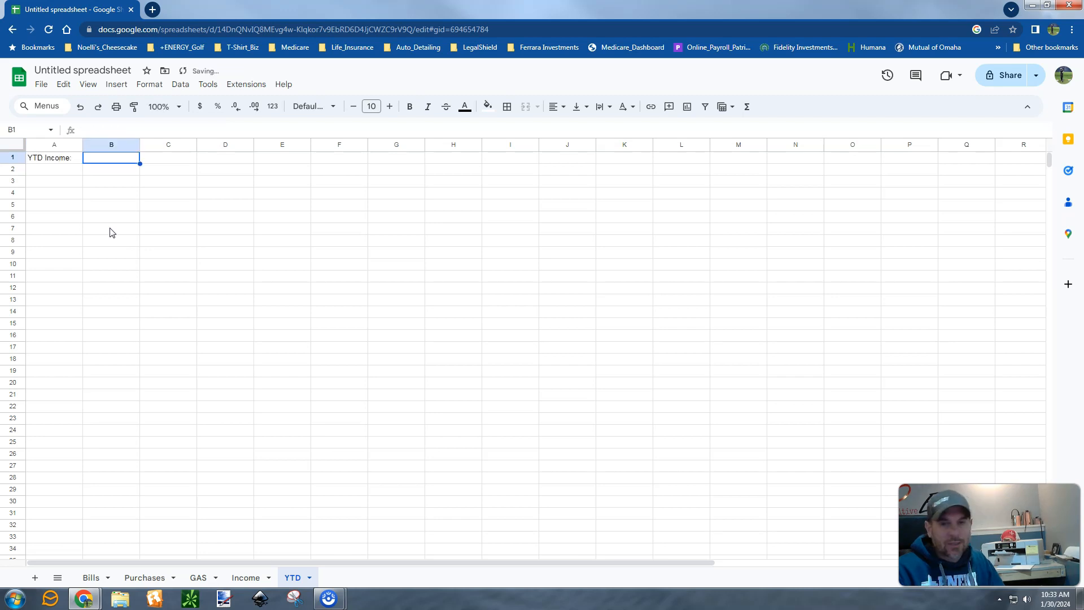
{"action": "type", "text": "YTD Bills:"}
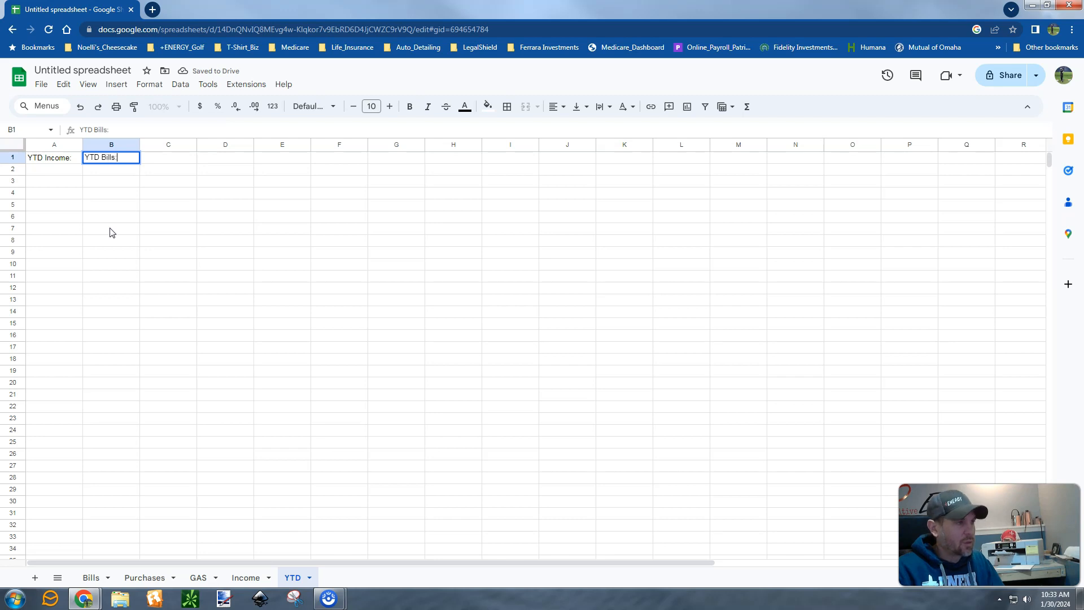
{"action": "key", "text": "Tab"}
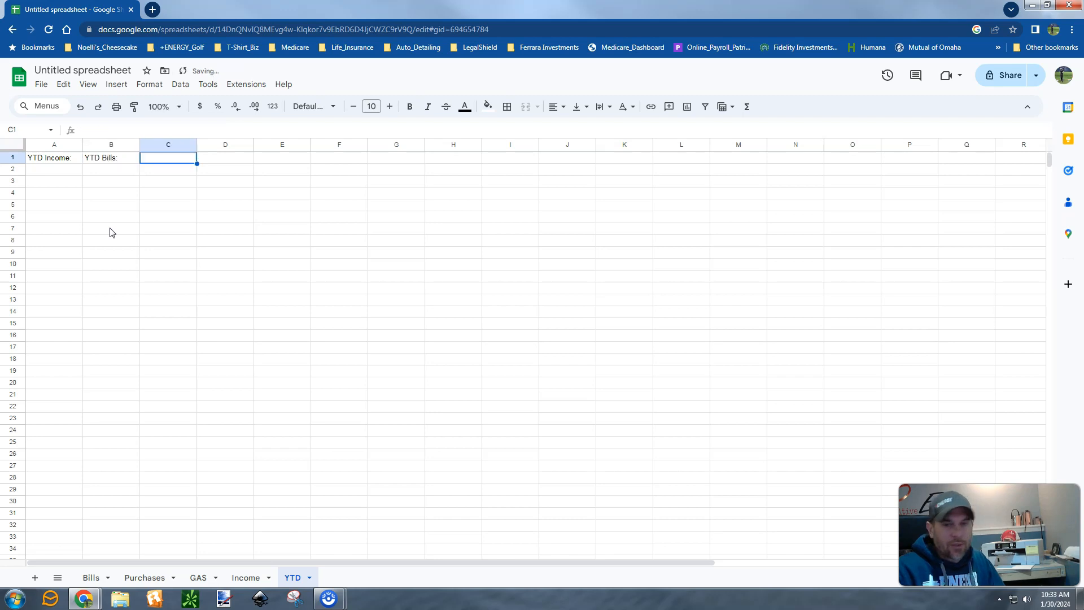
{"action": "type", "text": "YTP"}
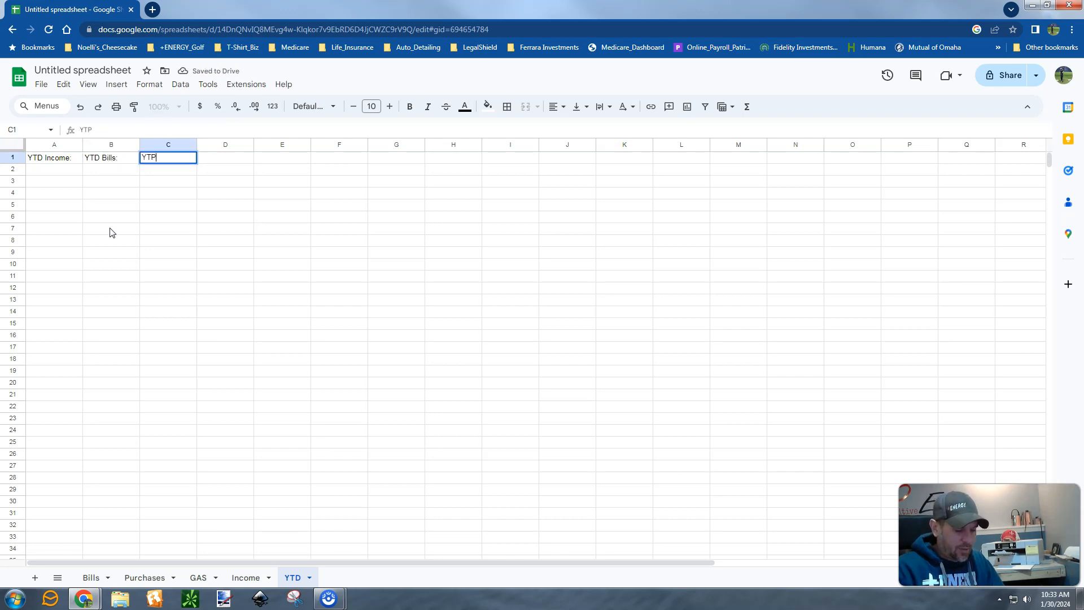
{"action": "type", "text": "D Purchases:"}
{"action": "key", "text": "Tab"}
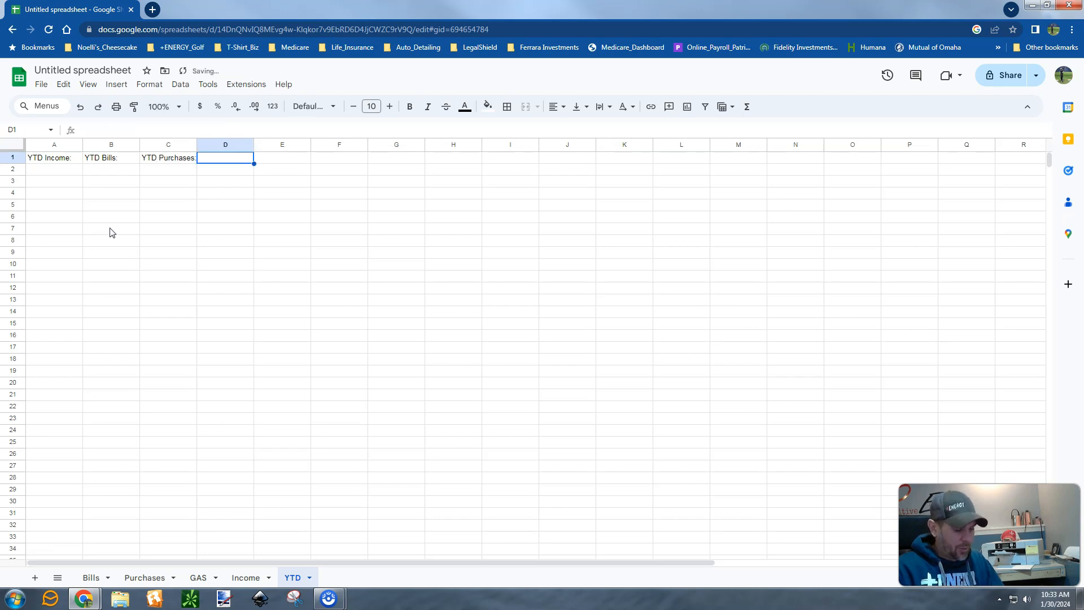
{"action": "type", "text": "YTD Gas"}
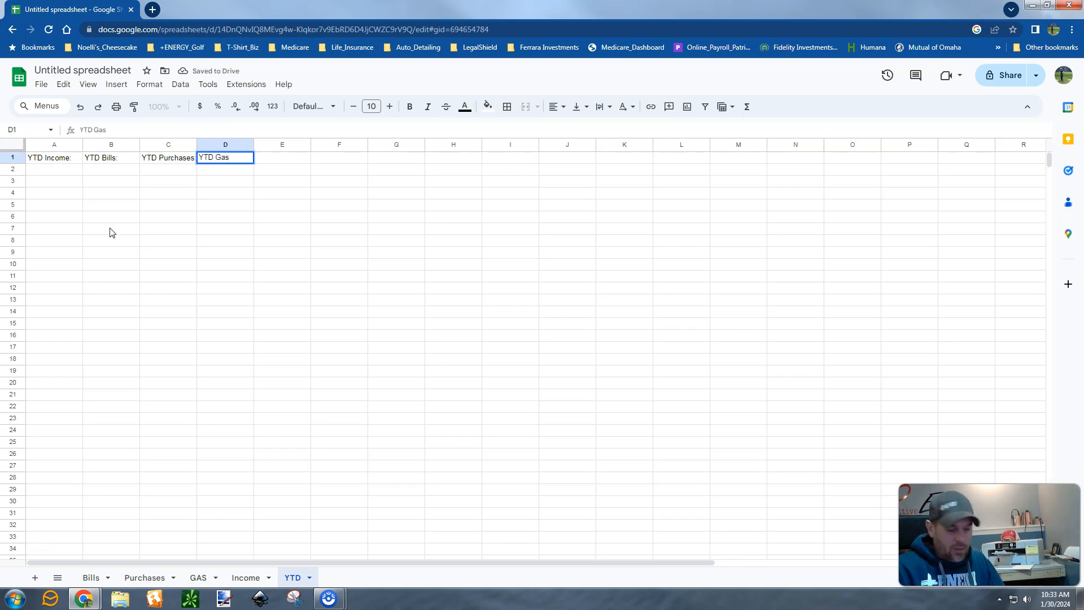
{"action": "type", "text": ":"}
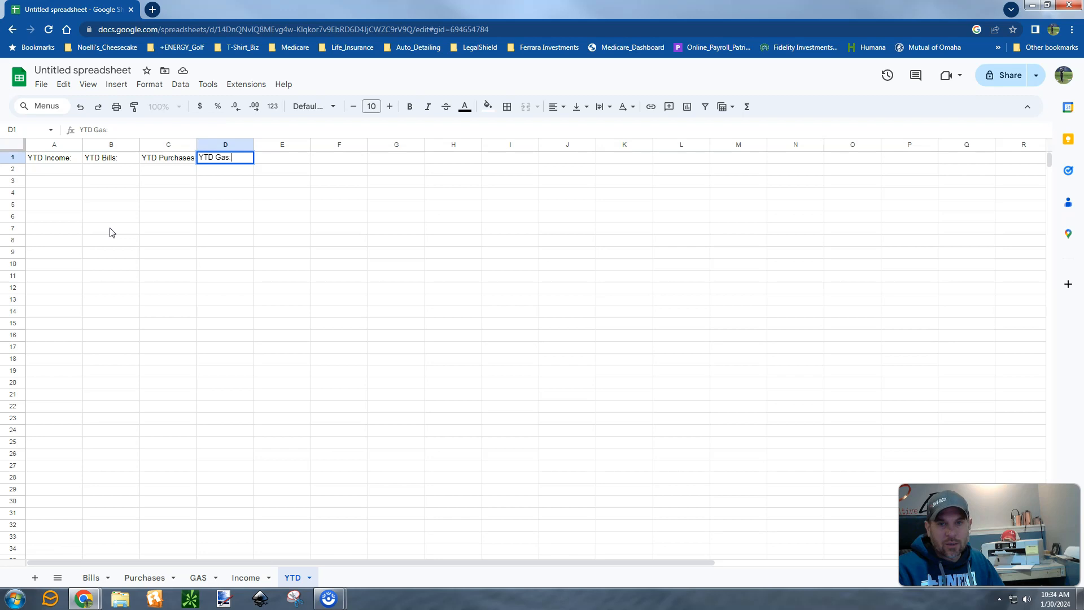
{"action": "key", "text": "Tab"}
Enter the headers "YTD Costs" in E1 and "YTD Profit/Loss %" in F1.
{"action": "type", "text": "YTD Costs"}
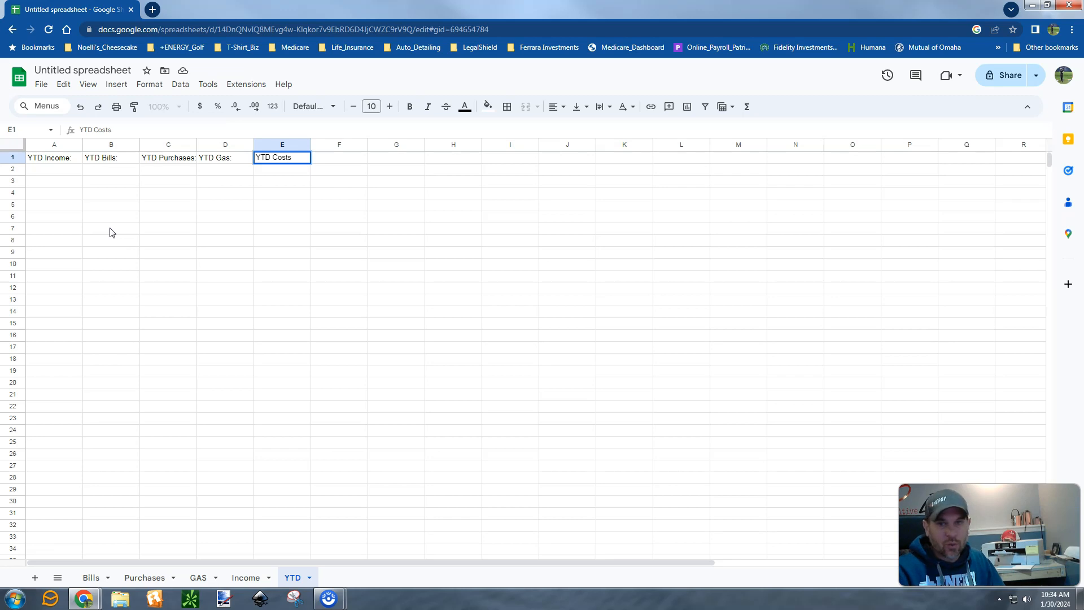
{"action": "key", "text": "Tab"}
{"action": "type", "text": "YTD"}
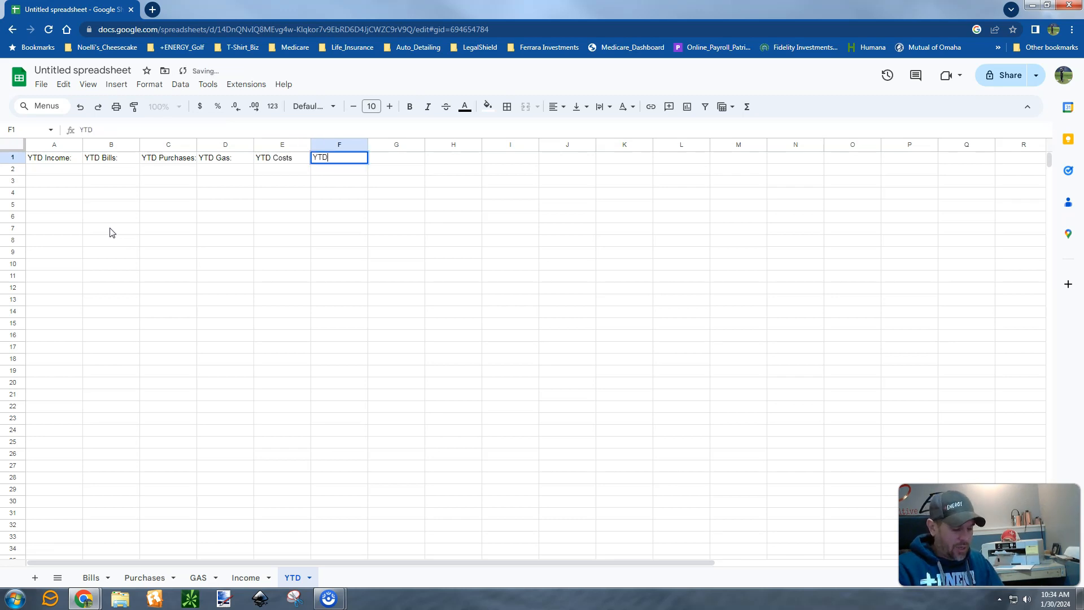
{"action": "type", "text": " P"}
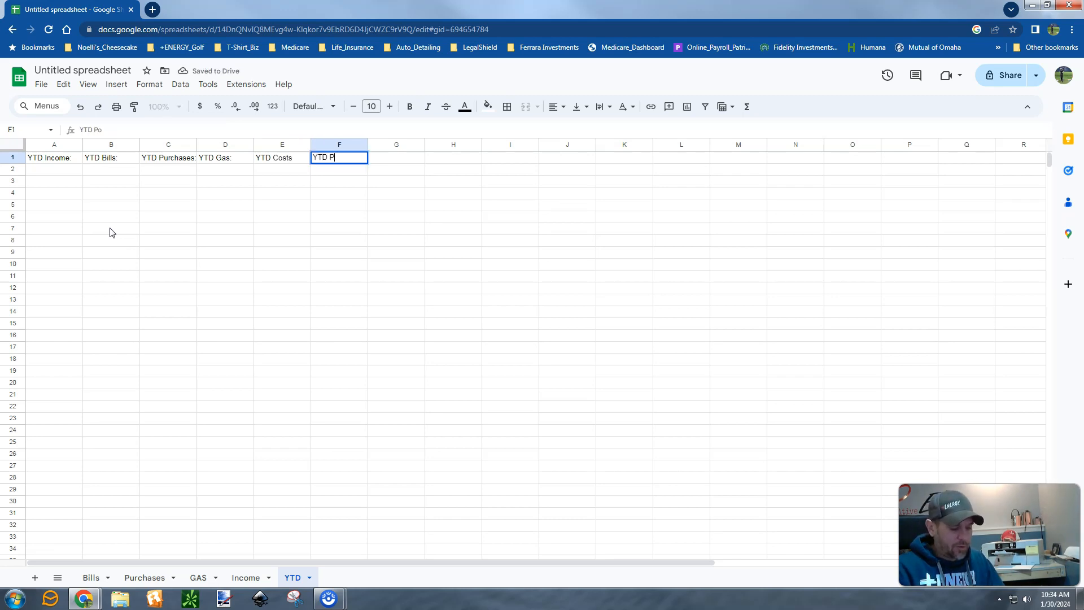
{"action": "type", "text": "rofit/Loss"}
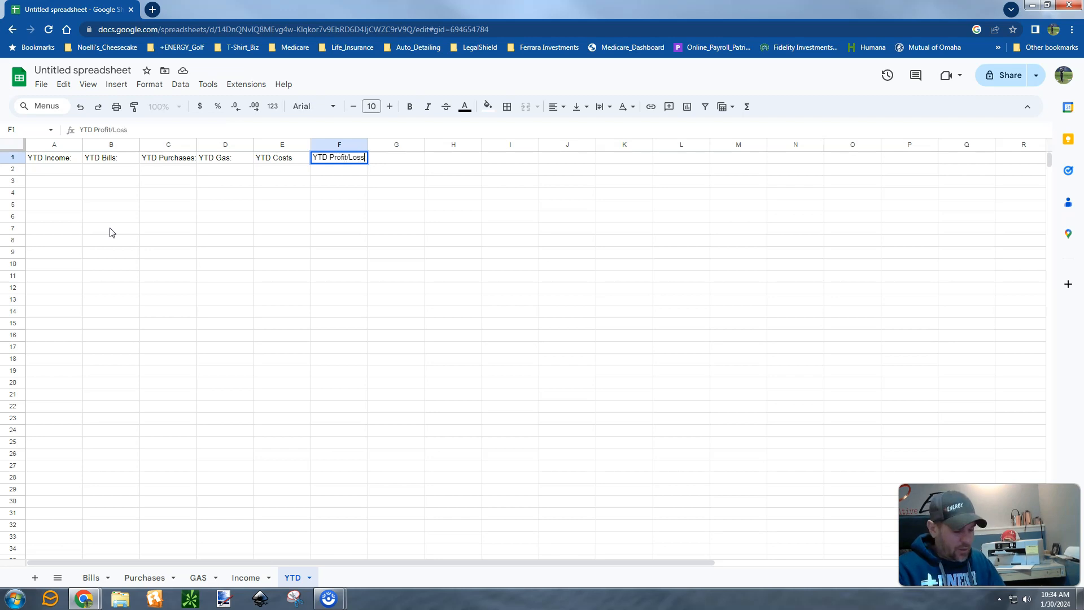
{"action": "type", "text": " %"}
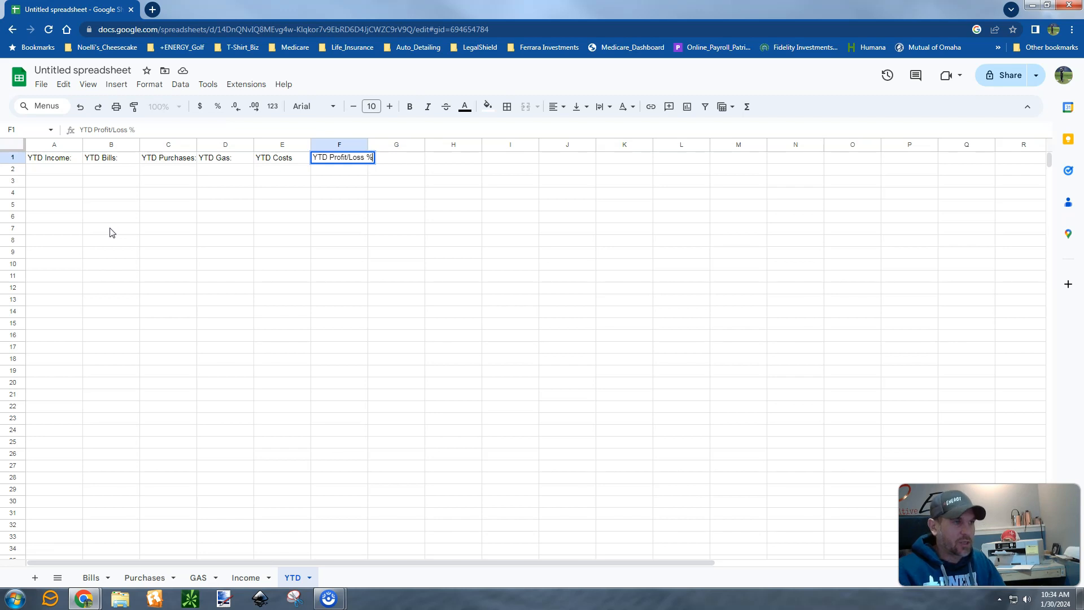
{"action": "key", "text": "Return"}
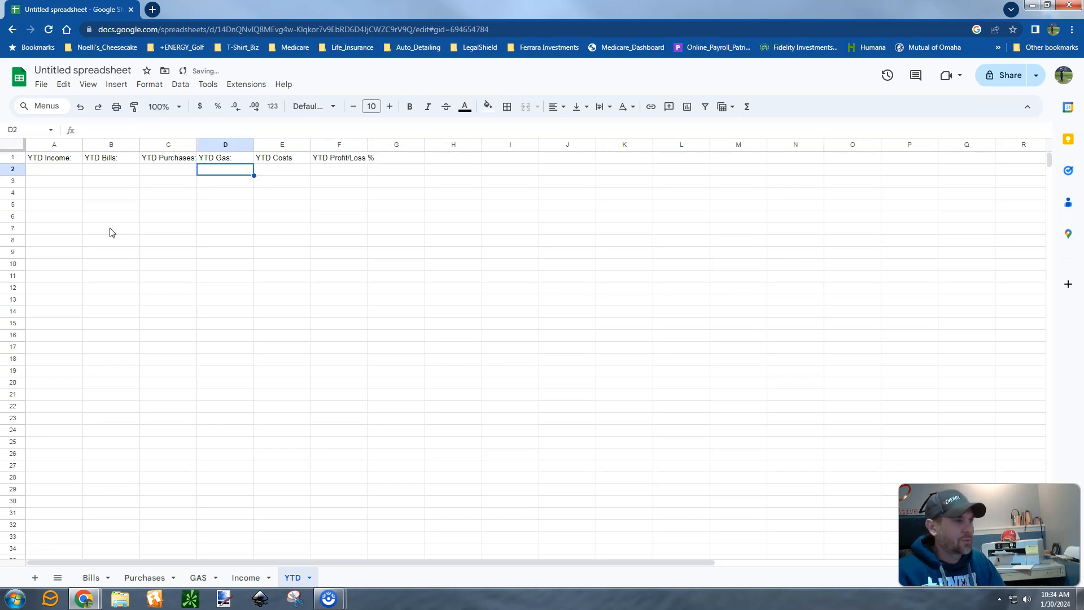
Enter =SUM(Income!D1) in A2 of the YTD sheet to bring in the income total.
{"action": "key", "text": "Left"}
{"action": "key", "text": "Left"}
{"action": "key", "text": "Left"}
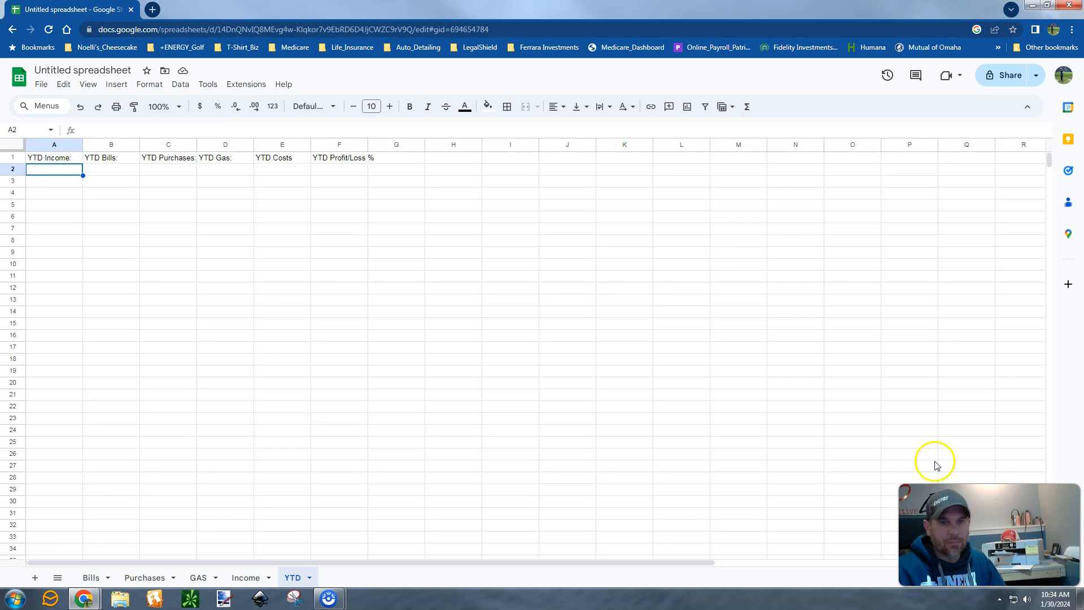
{"action": "left_click", "coordinate": [55, 169]}
{"action": "type", "text": "=S"}
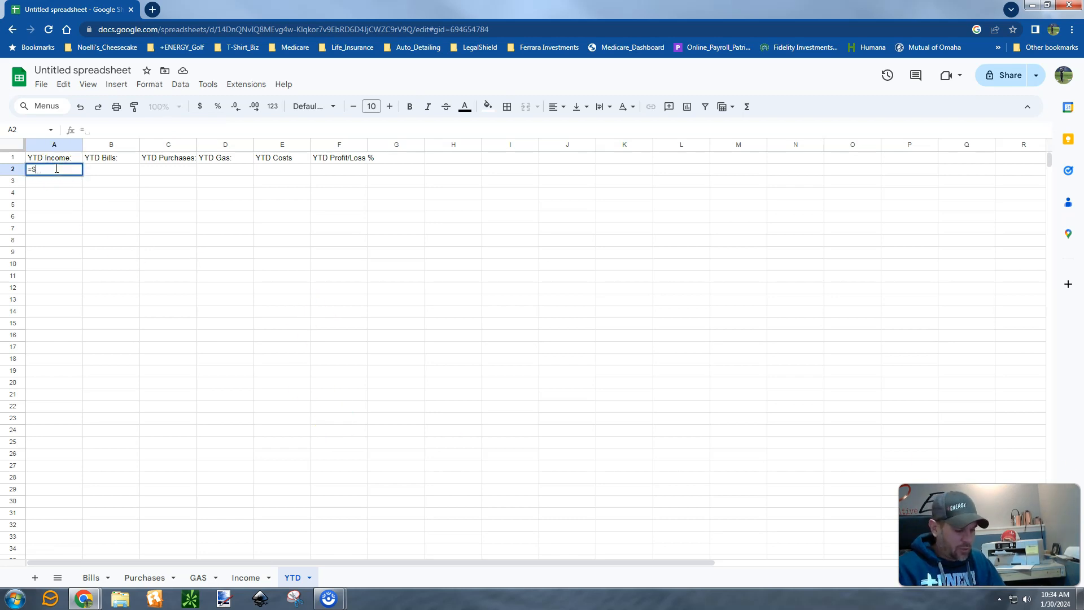
{"action": "type", "text": "UM("}
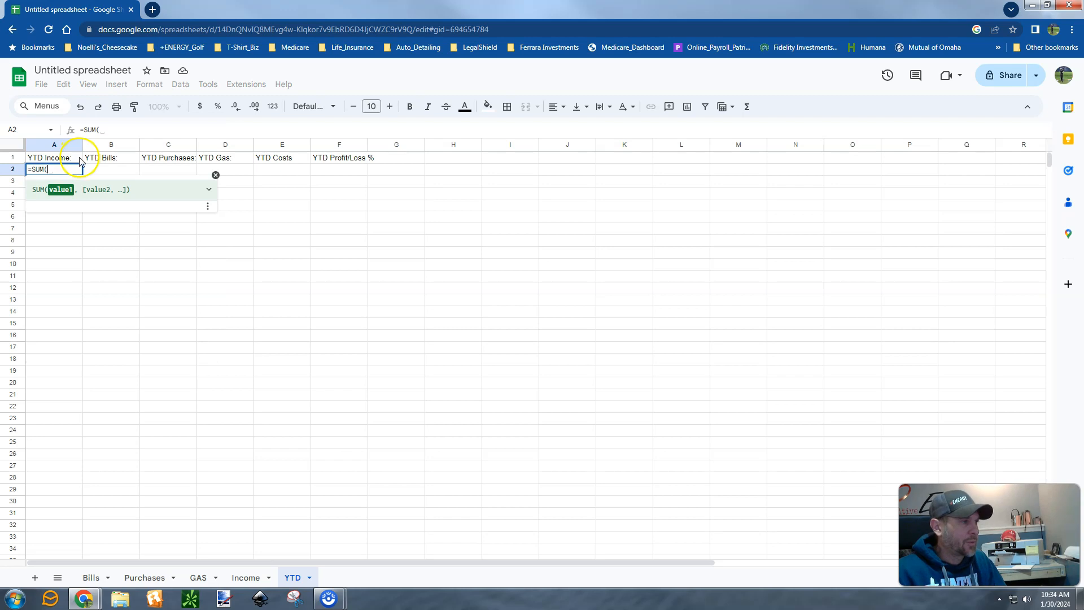
{"action": "left_click", "coordinate": [243, 576]}
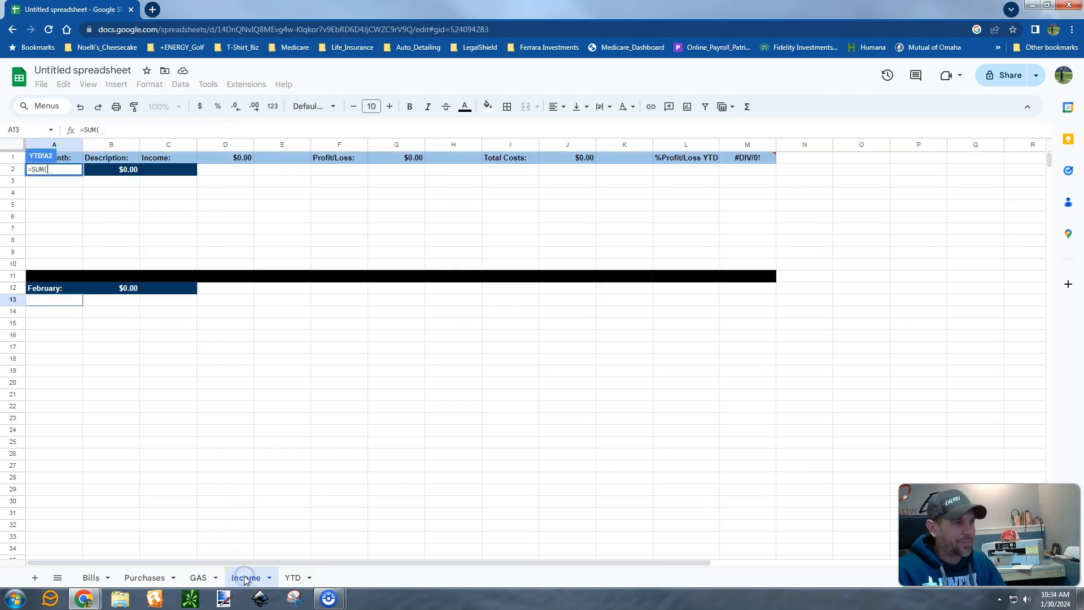
{"action": "left_click", "coordinate": [241, 160]}
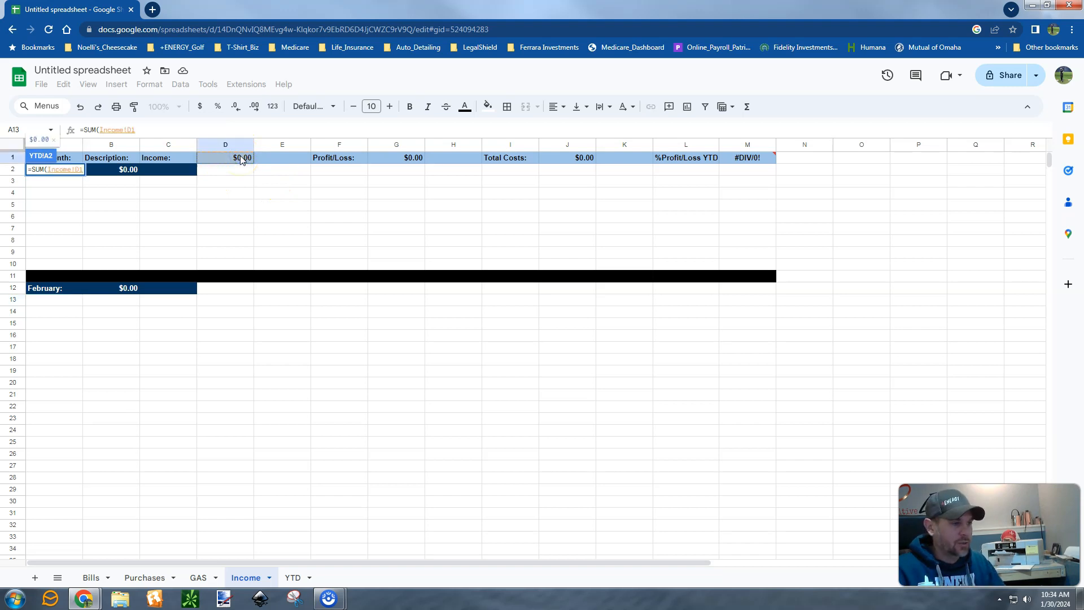
{"action": "type", "text": ")"}
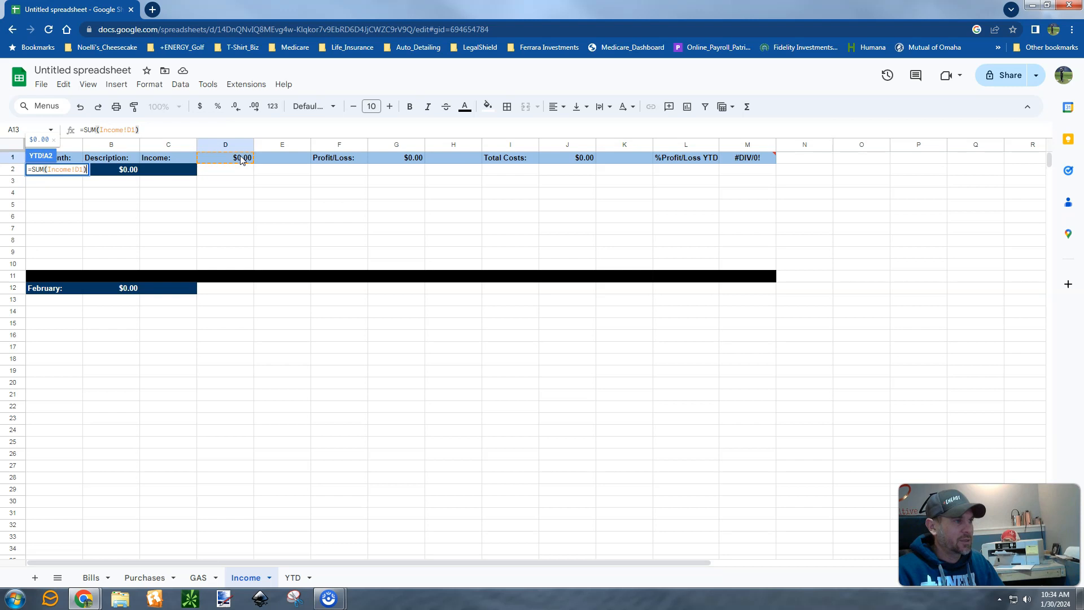
{"action": "key", "text": "Return"}
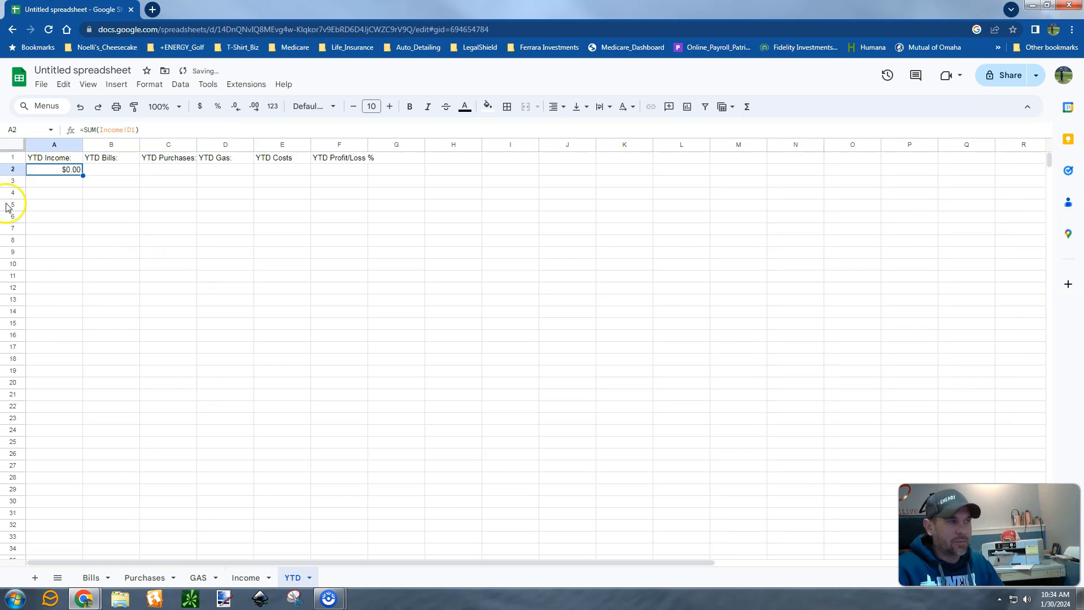
Enter =SUM(Bills!D1) in B2 of the YTD sheet to bring in the bills total.
{"action": "left_click", "coordinate": [123, 170]}
{"action": "type", "text": "=SUM("}
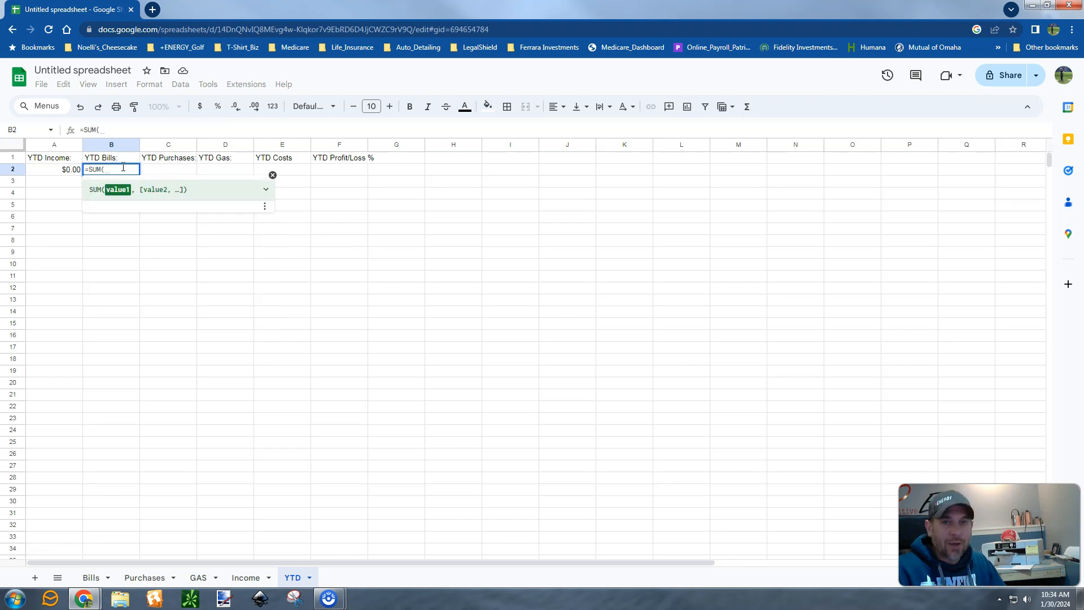
{"action": "left_click", "coordinate": [91, 577]}
{"action": "left_click", "coordinate": [298, 159]}
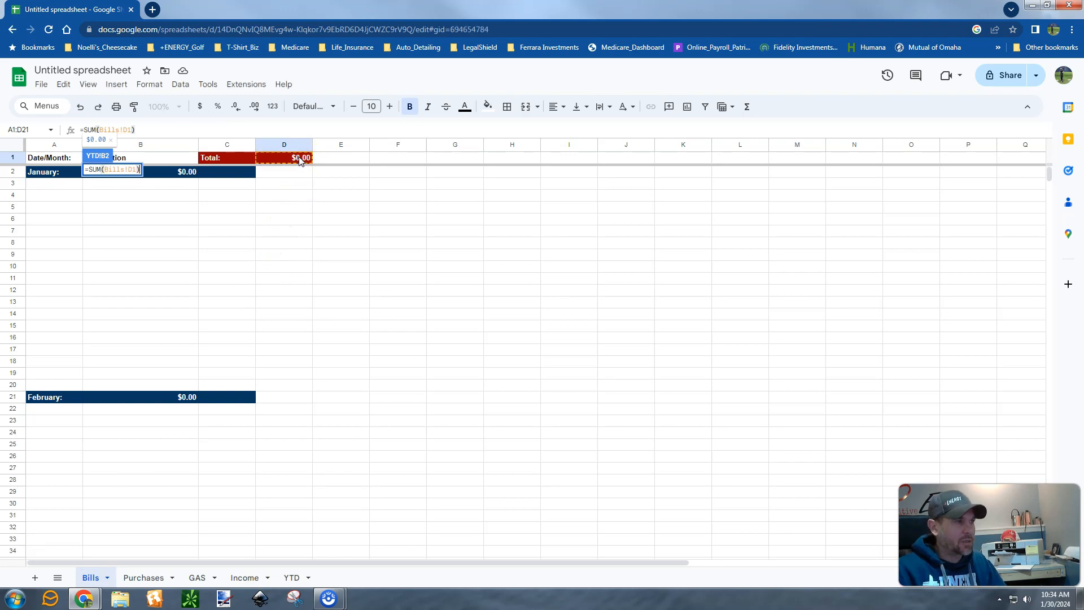
{"action": "key", "text": "Return"}
Enter =SUM(Purchases!D1) in C2 of the YTD sheet to bring in the purchases total.
{"action": "left_click", "coordinate": [184, 170]}
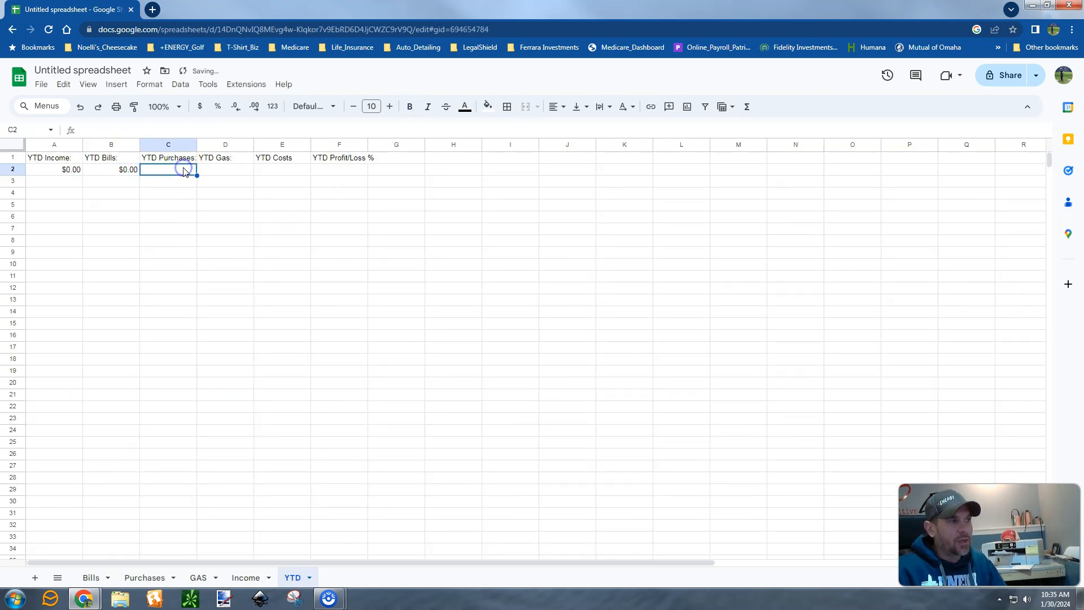
{"action": "type", "text": "=SUM("}
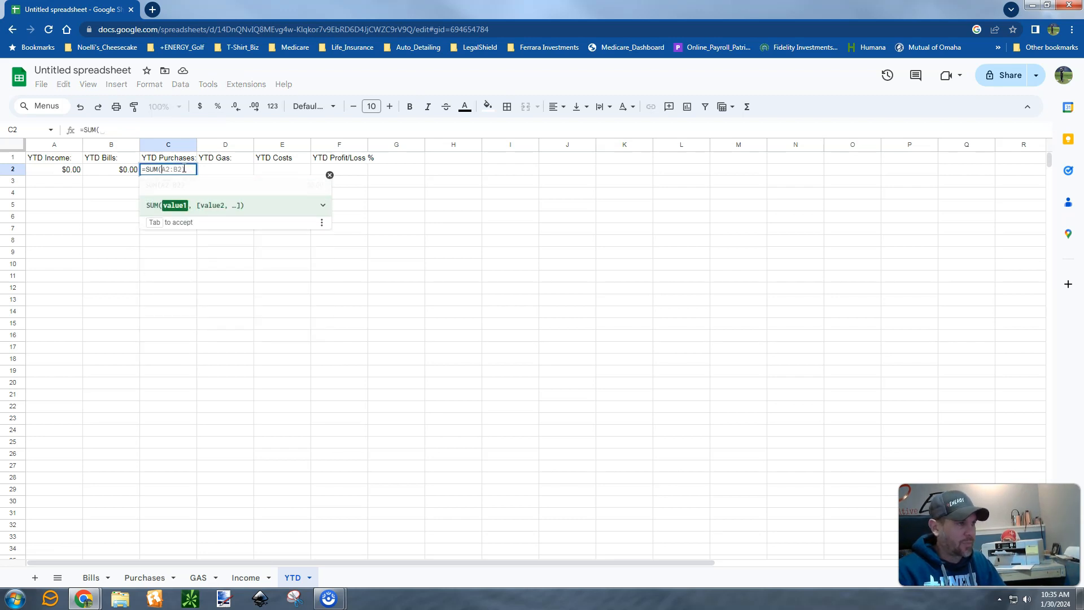
{"action": "left_click", "coordinate": [150, 583]}
{"action": "left_click", "coordinate": [294, 158]}
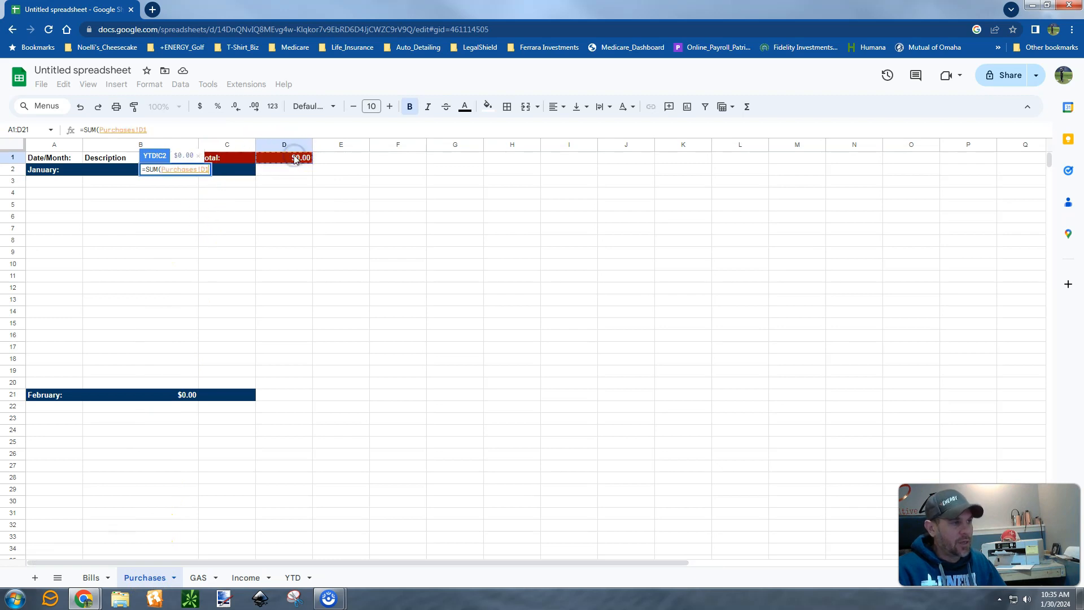
{"action": "key", "text": "Return"}
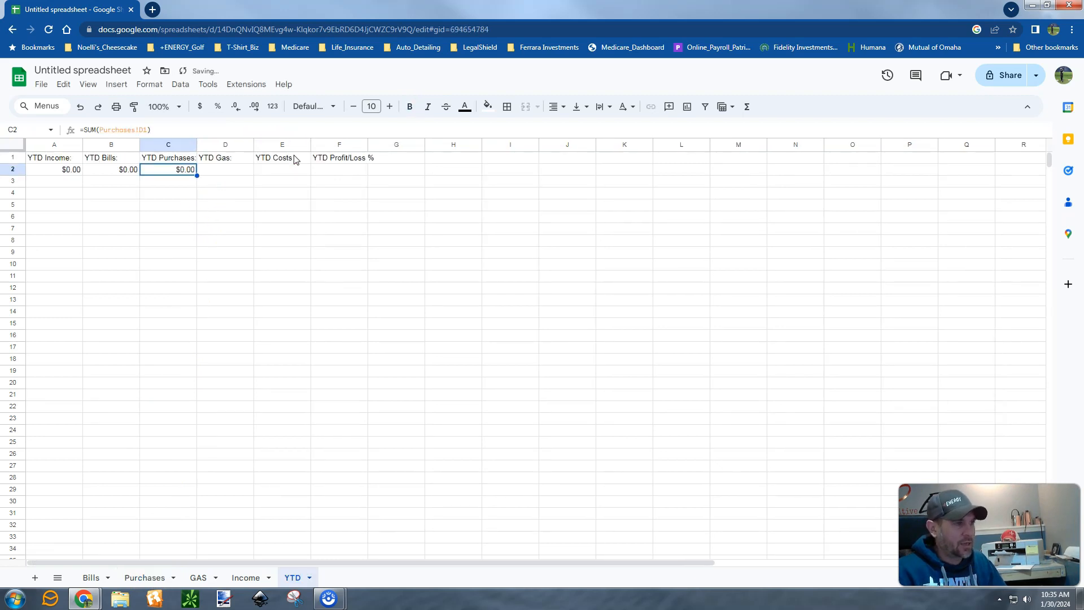
Try to bring the GAS sheet's total into D2 of the YTD sheet with a SUM formula.
{"action": "left_click", "coordinate": [229, 168]}
{"action": "type", "text": "=SUM"}
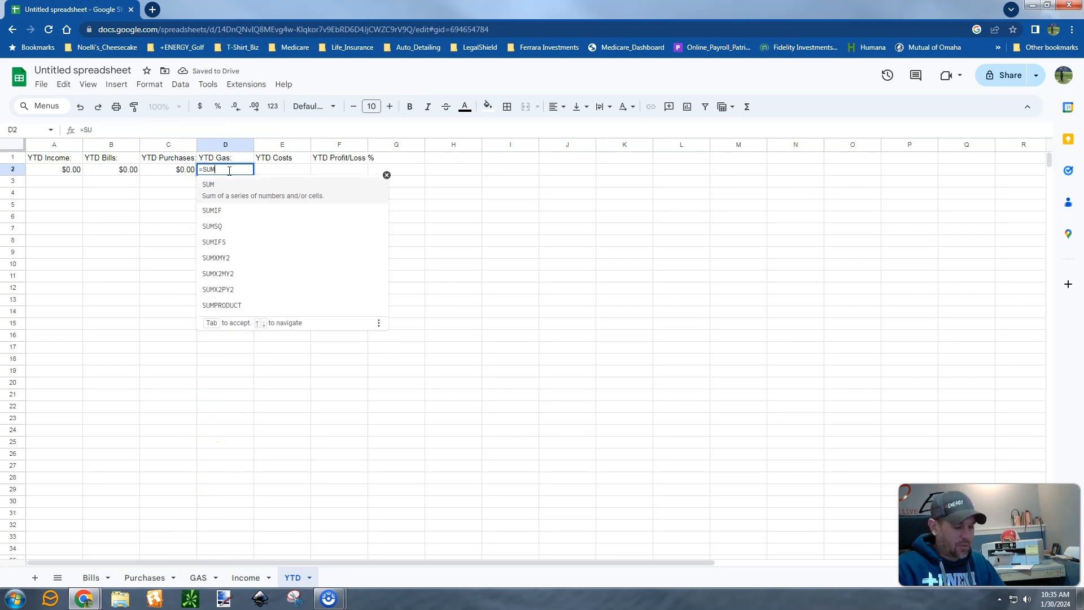
{"action": "type", "text": "("}
{"action": "left_click", "coordinate": [199, 576]}
{"action": "left_click", "coordinate": [261, 155]}
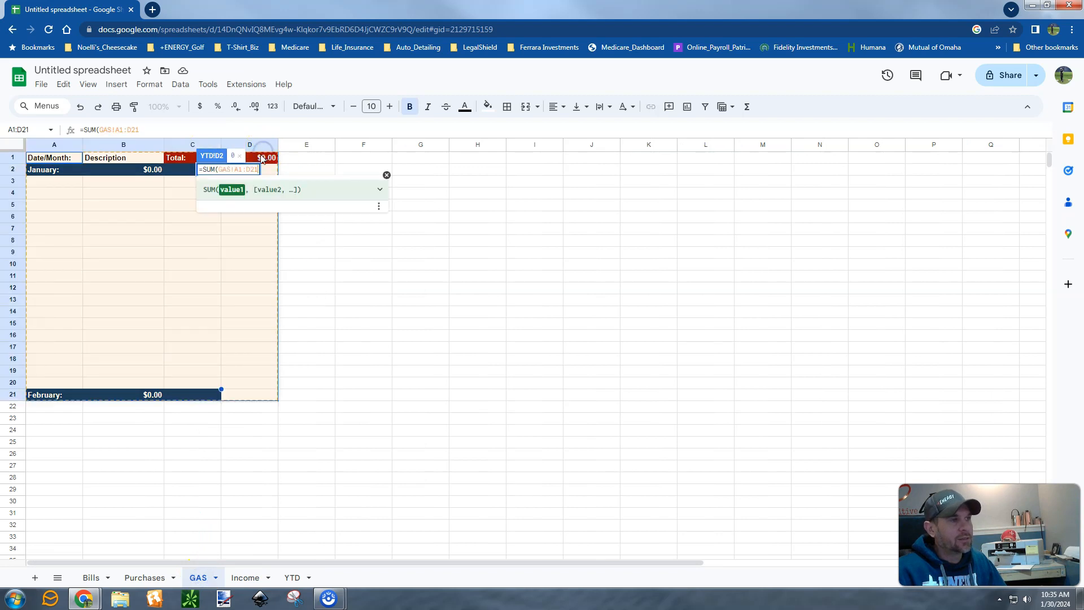
{"action": "key", "text": "Return"}
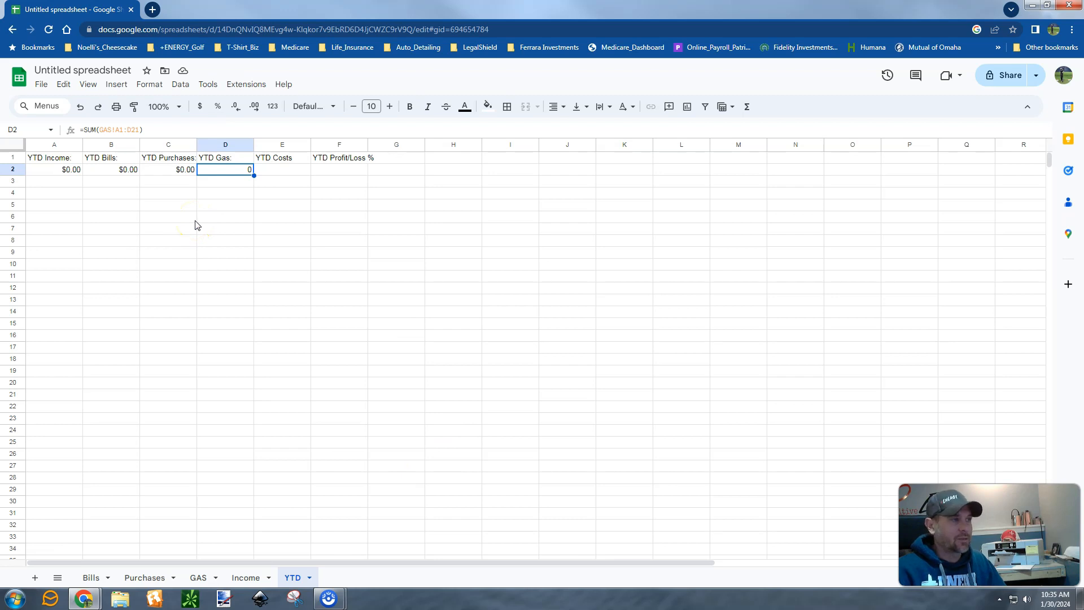
Clear the formula from the YTD Gas cell D2.
{"action": "left_click", "coordinate": [218, 204]}
{"action": "left_click", "coordinate": [243, 171]}
{"action": "key", "text": "Delete"}
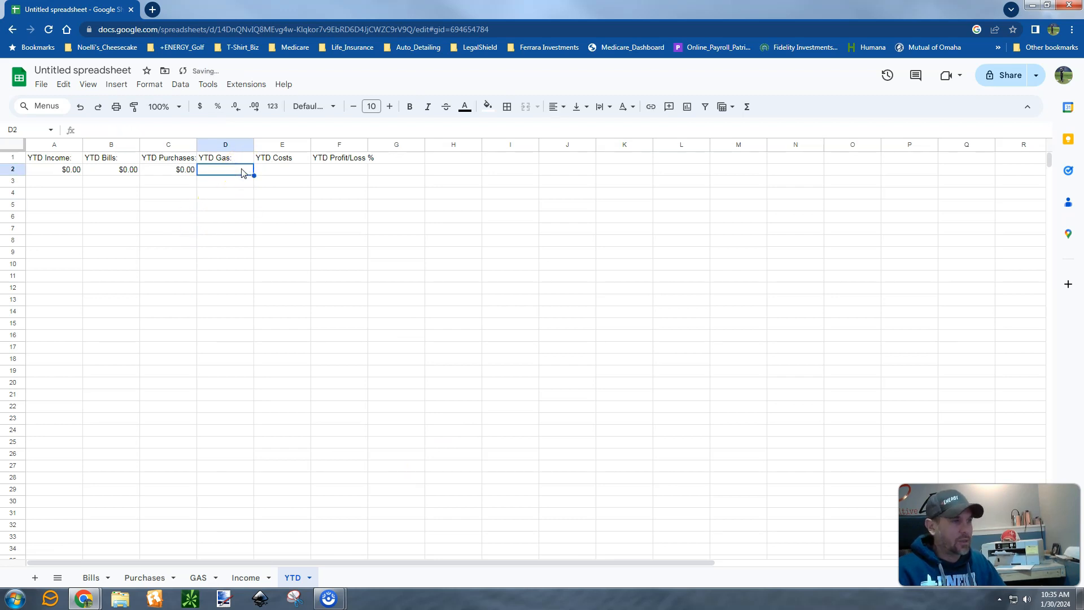
Enter =SUM(GAS!D1) in D2 of the YTD sheet to bring in the gas total.
{"action": "type", "text": "=SUM"}
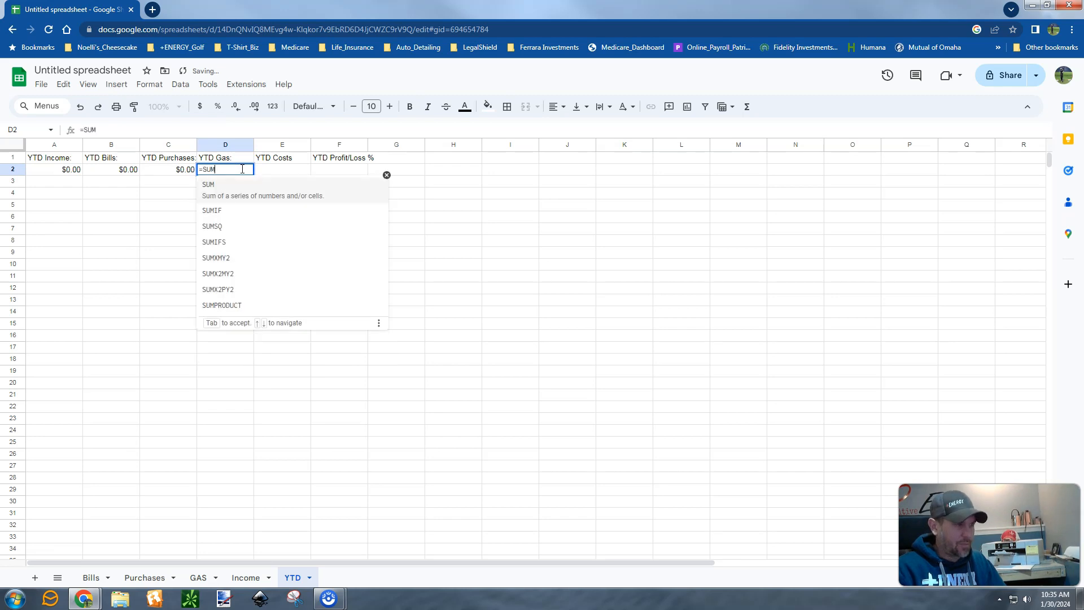
{"action": "type", "text": "("}
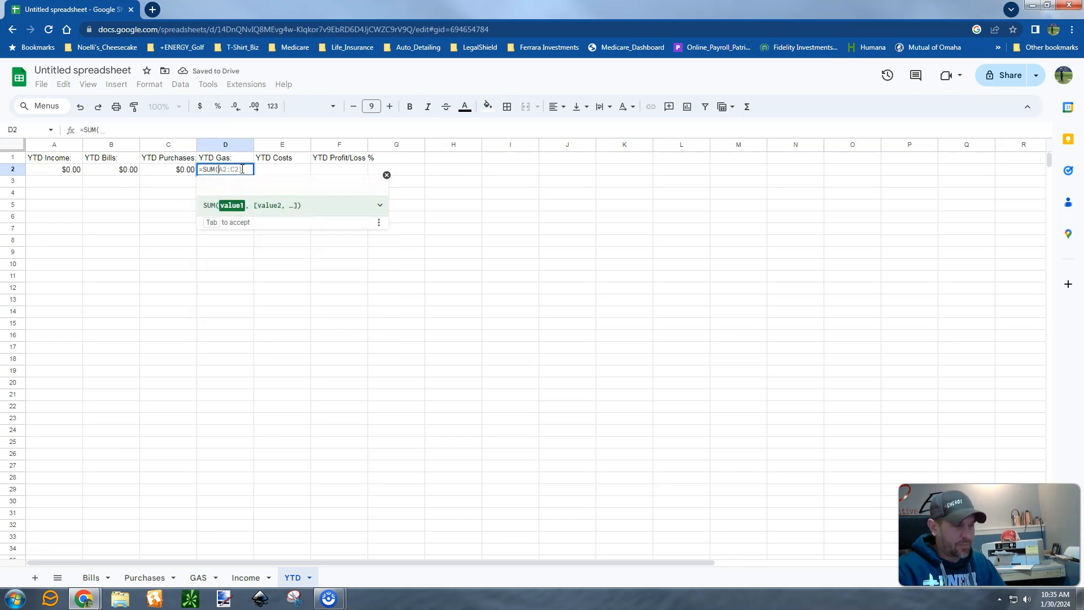
{"action": "left_click", "coordinate": [197, 577]}
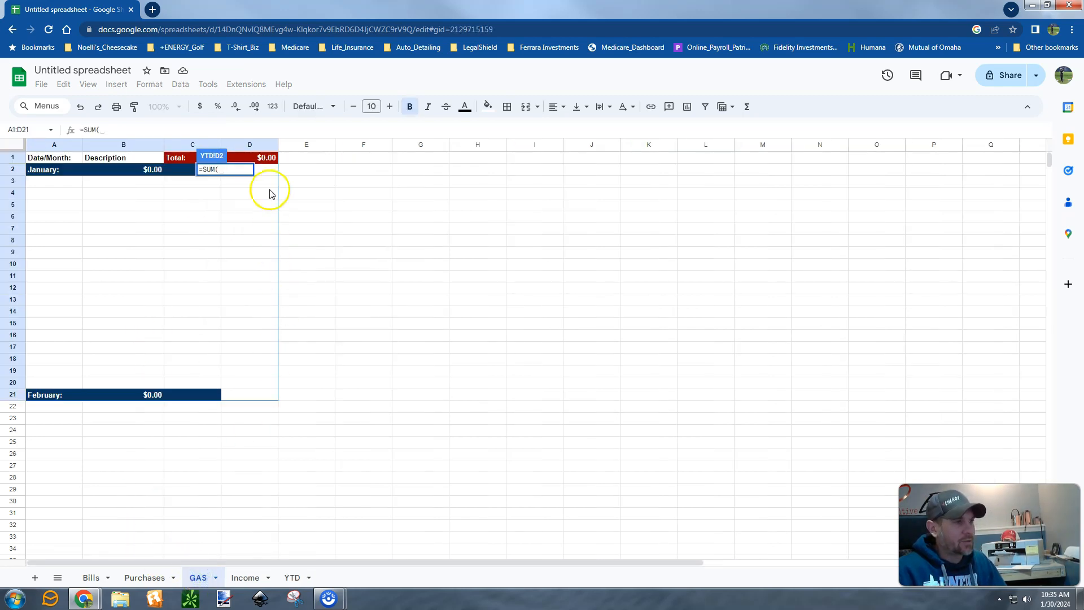
{"action": "left_click", "coordinate": [265, 158]}
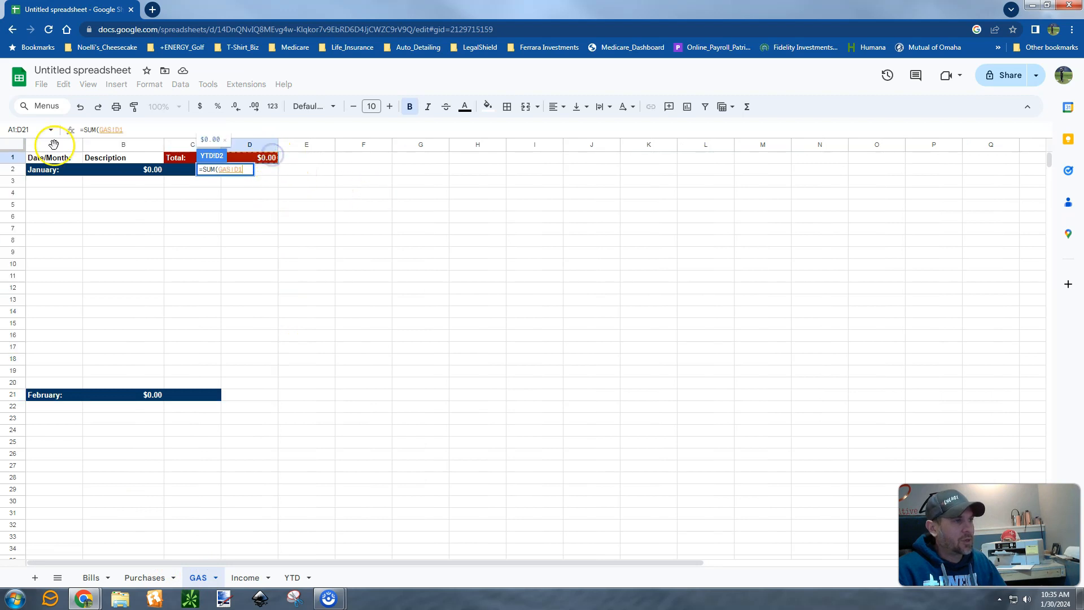
{"action": "key", "text": "Return"}
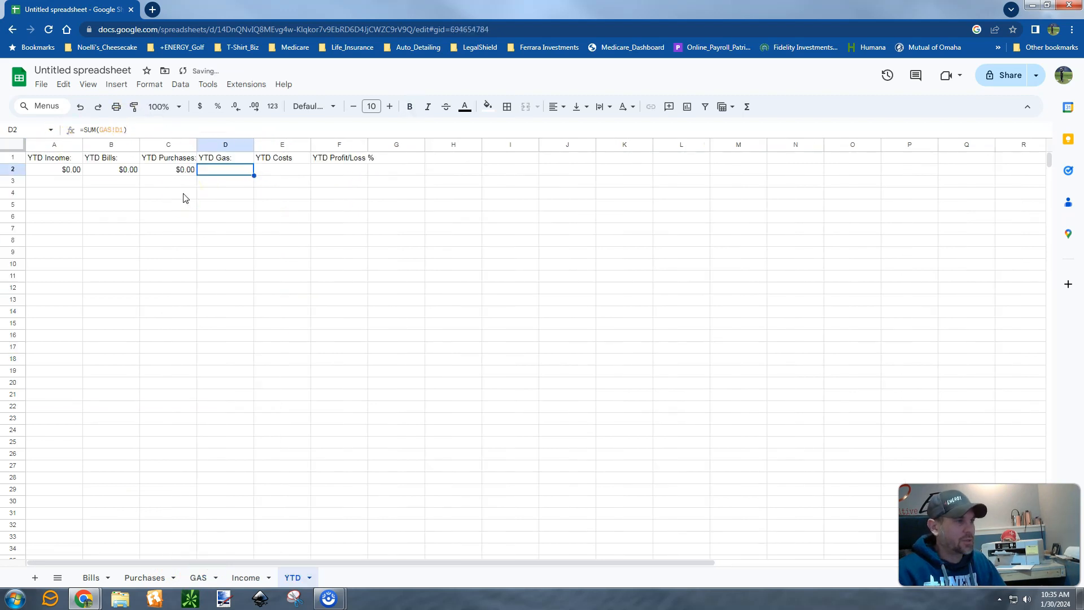
Enter =SUM(B2:D2) in E2 under YTD Costs to add up bills, purchases and gas.
{"action": "left_click", "coordinate": [290, 171]}
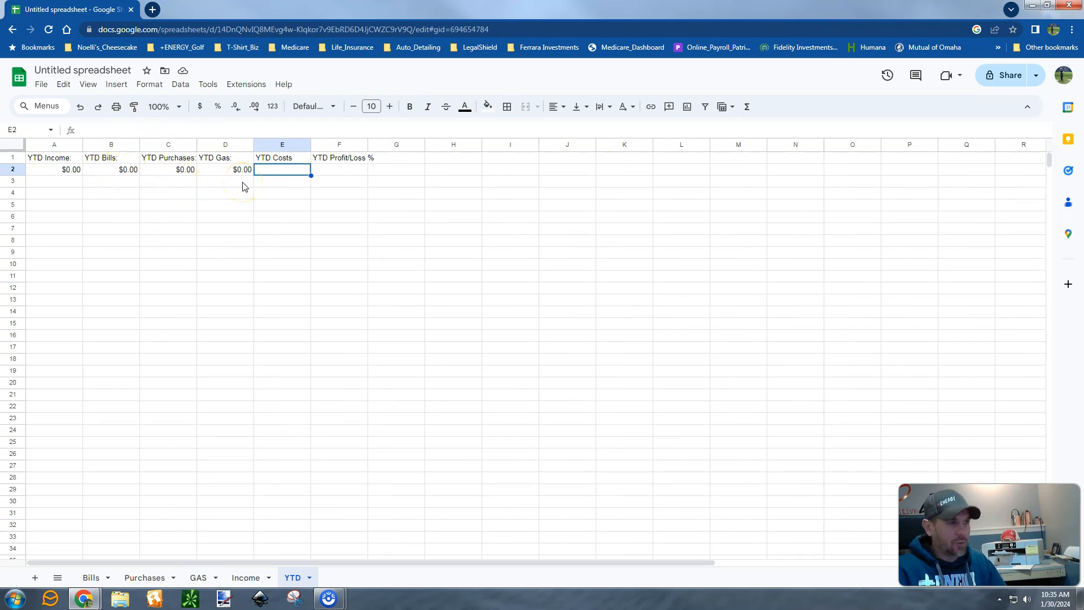
{"action": "type", "text": "=SUM("}
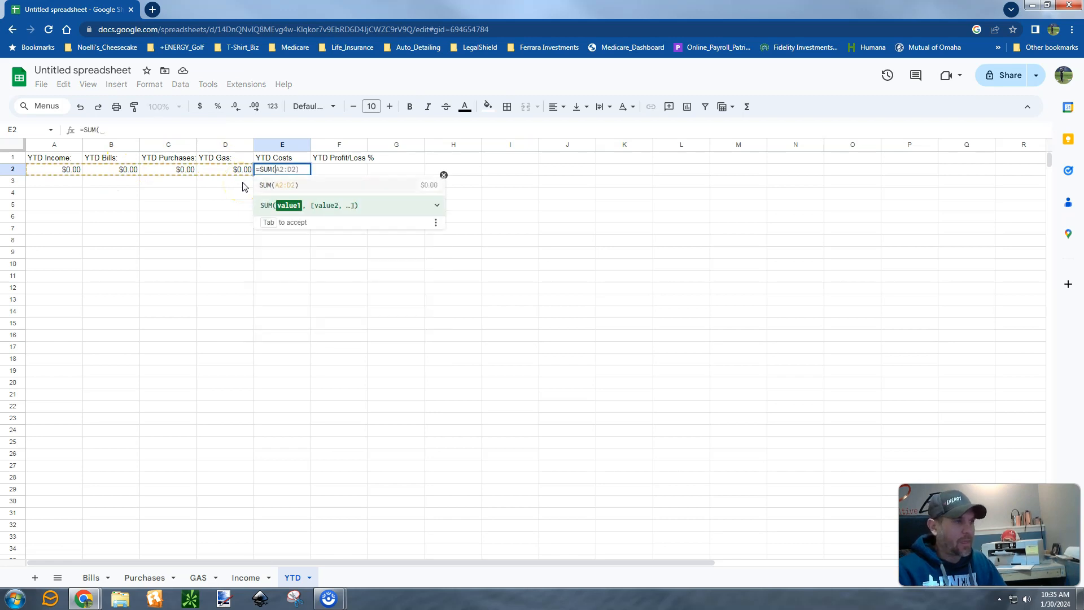
{"action": "type", "text": "B"}
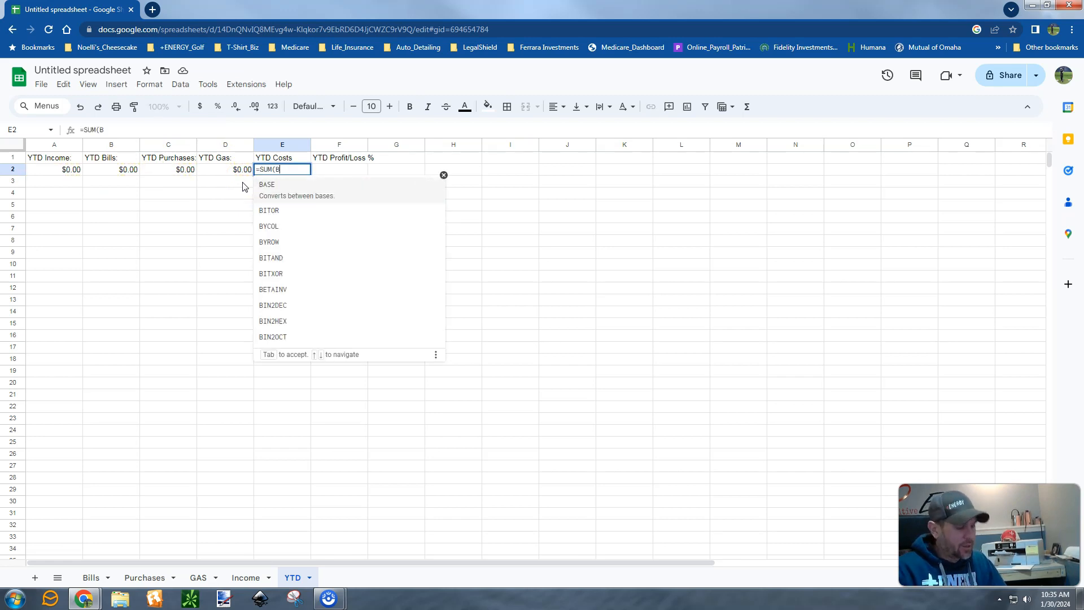
{"action": "type", "text": "2:"}
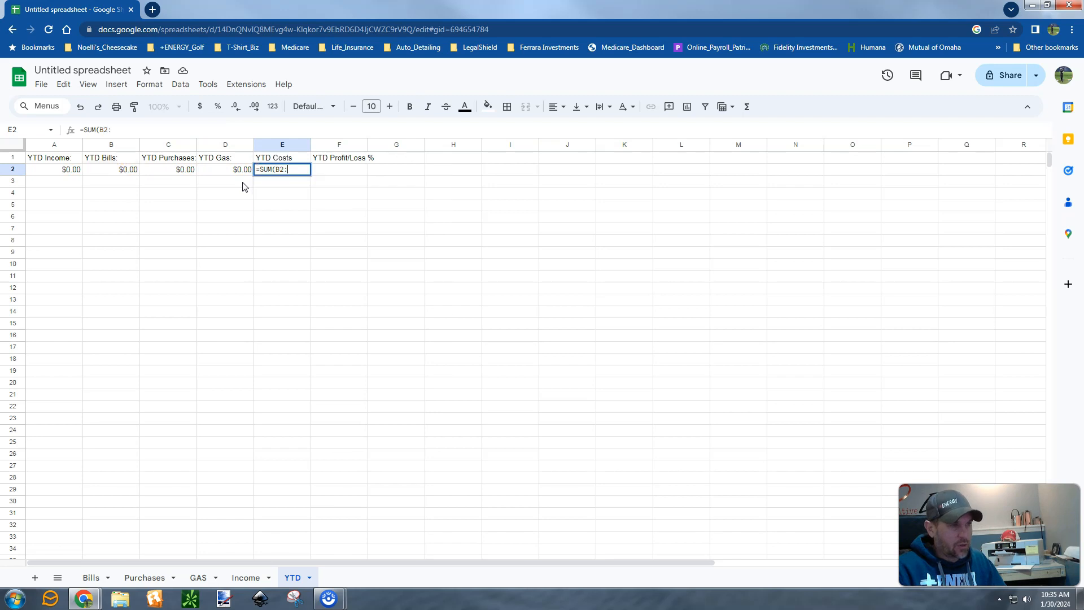
{"action": "type", "text": "D2)"}
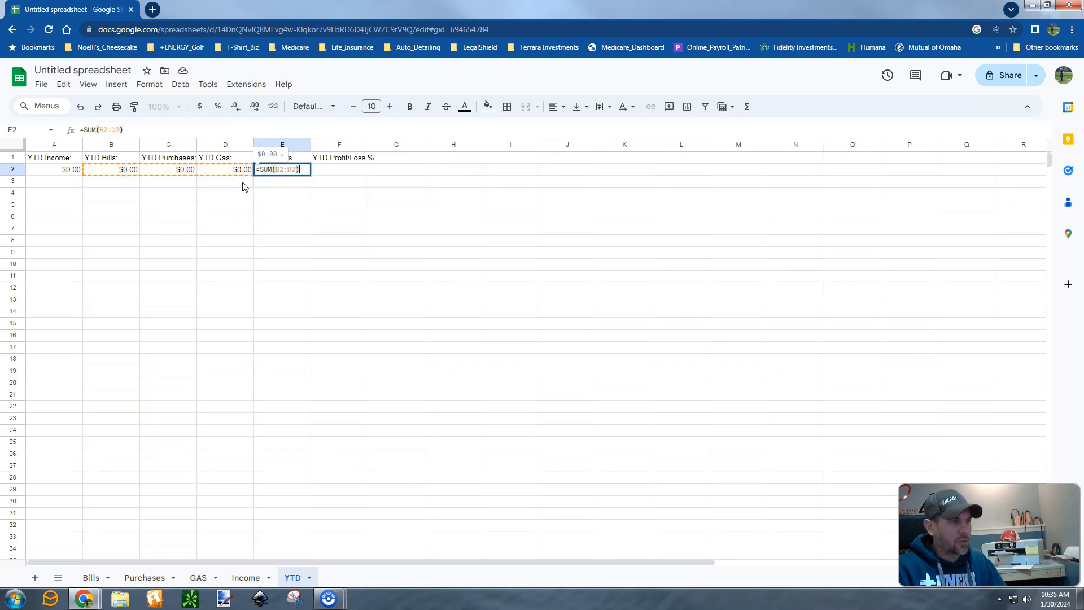
{"action": "key", "text": "Return"}
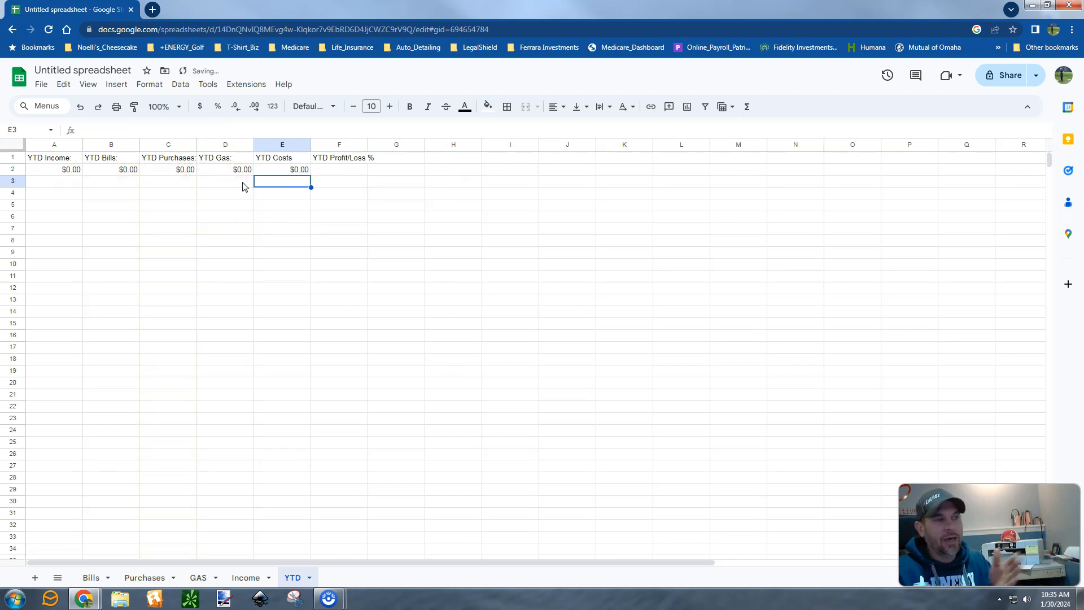
Enter =SUM(E2/A2) in F2 under YTD Profit/Loss % to divide costs by income.
{"action": "key", "text": "Up"}
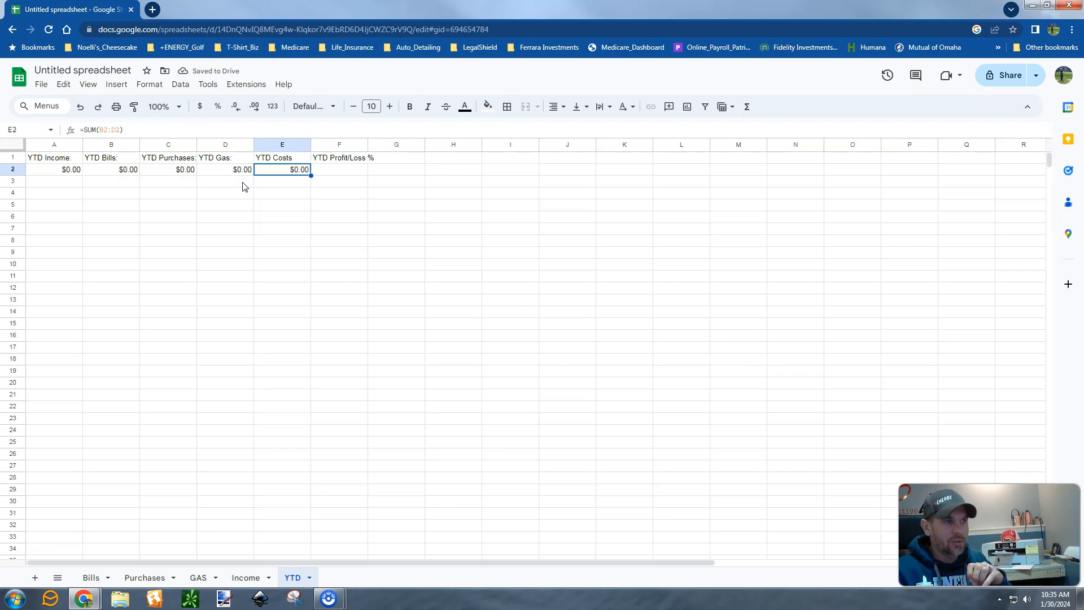
{"action": "key", "text": "Right"}
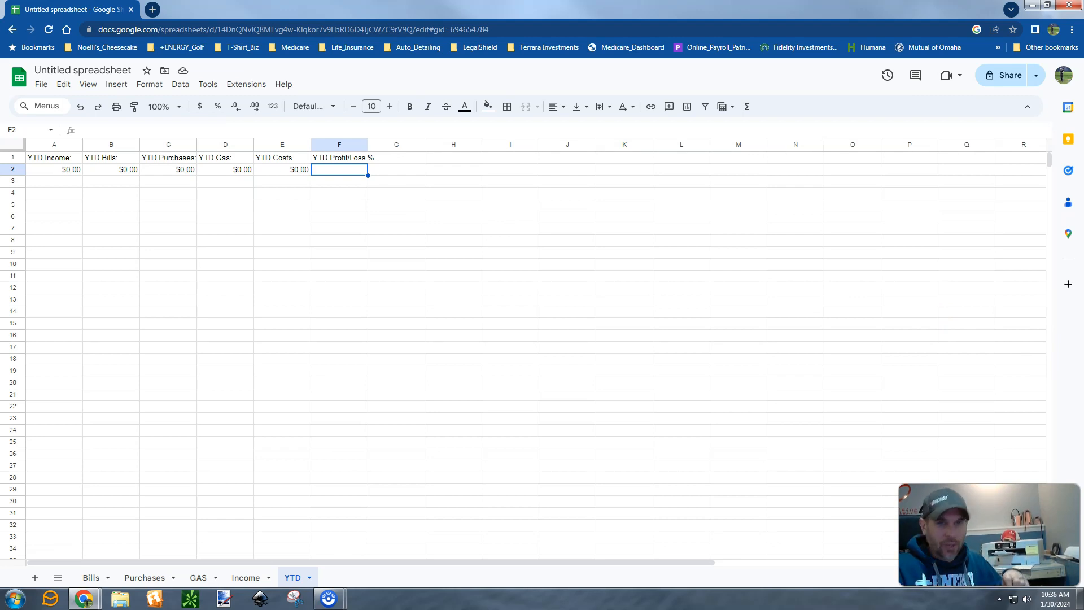
{"action": "left_click", "coordinate": [350, 169]}
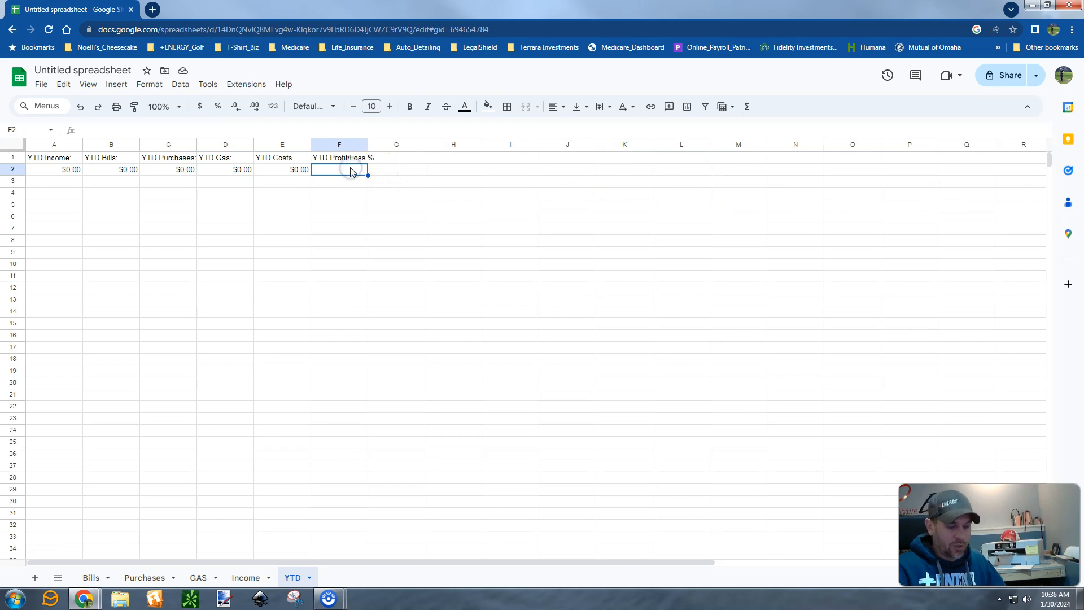
{"action": "type", "text": "=SUM("}
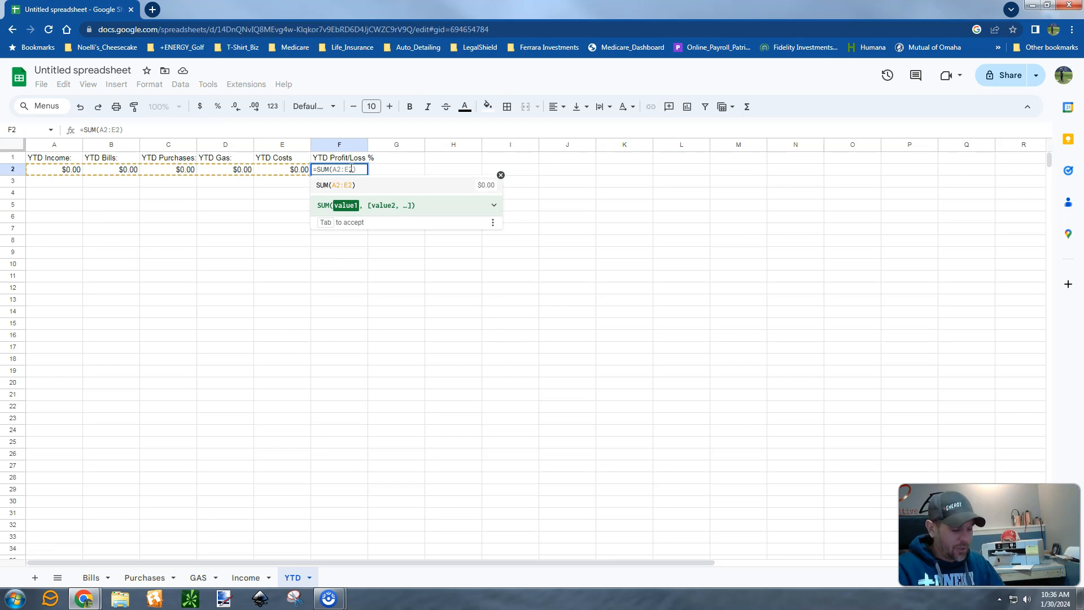
{"action": "key", "text": "Left"}
{"action": "type", "text": "/"}
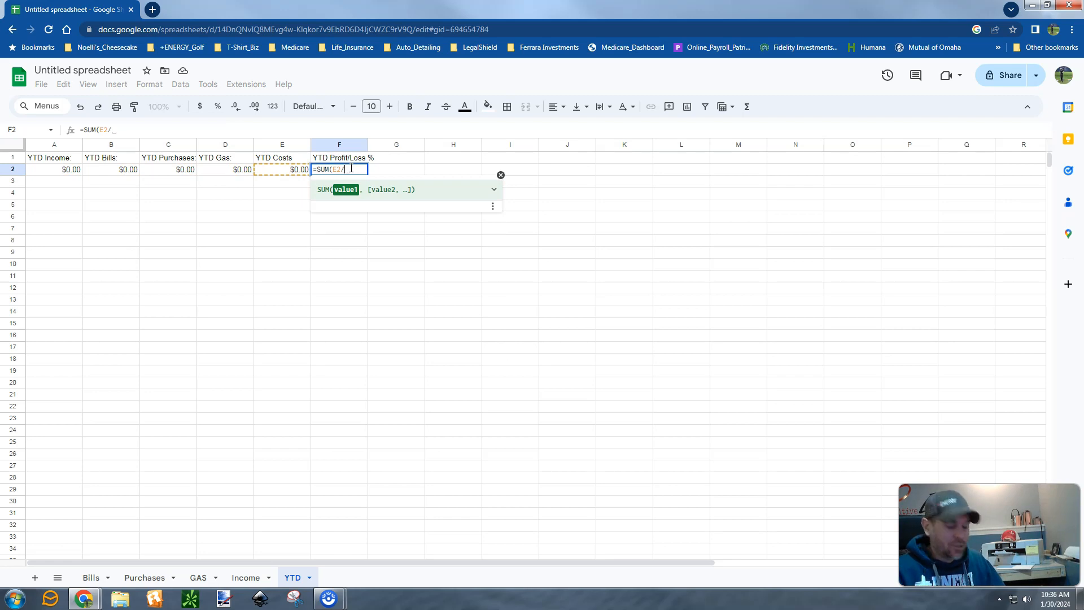
{"action": "type", "text": "A2)"}
{"action": "key", "text": "Return"}
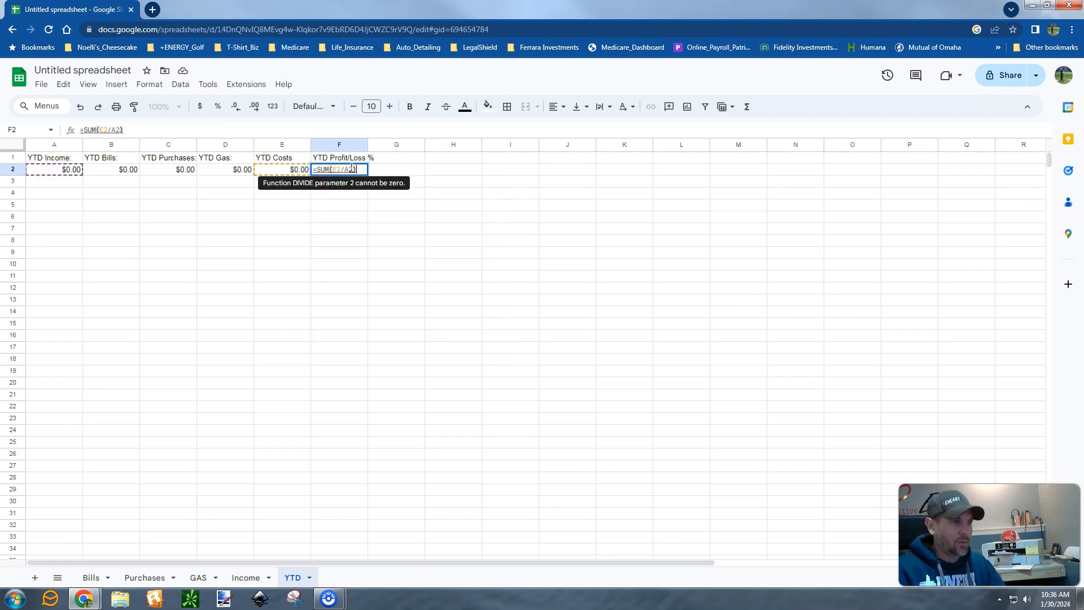
Apply the Percent number format to the YTD Profit/Loss cell F2.
{"action": "left_click", "coordinate": [351, 171]}
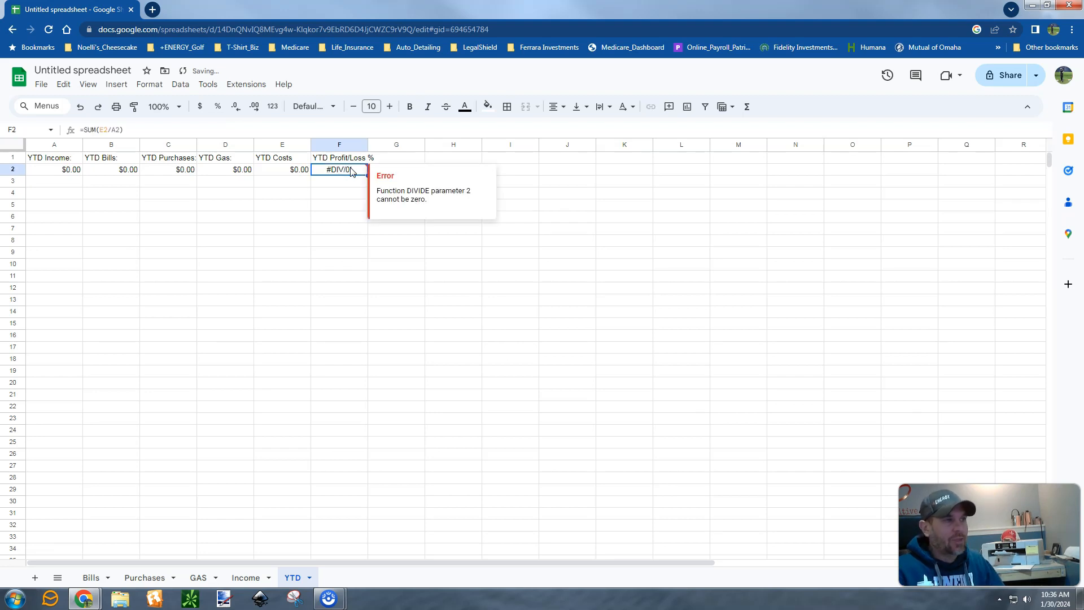
{"action": "left_click", "coordinate": [148, 85]}
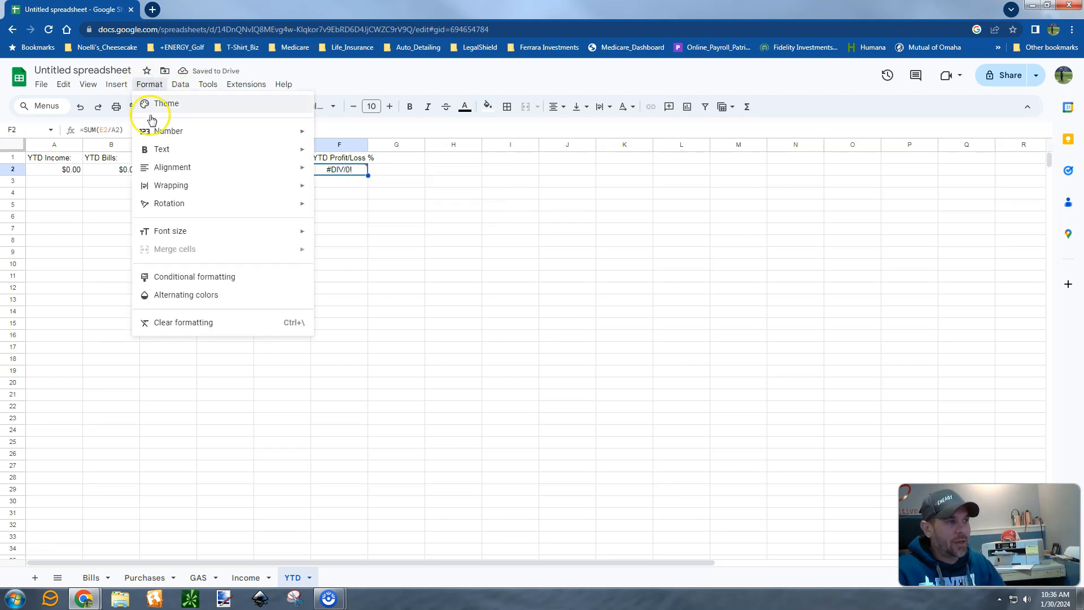
{"action": "mouse_move", "coordinate": [148, 131]}
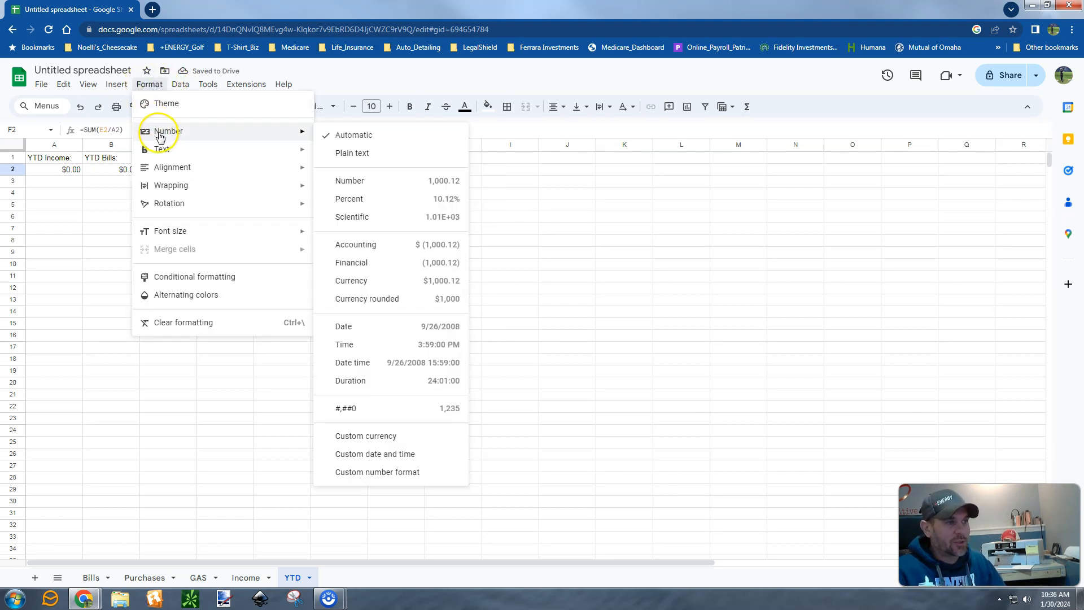
{"action": "left_click", "coordinate": [401, 198]}
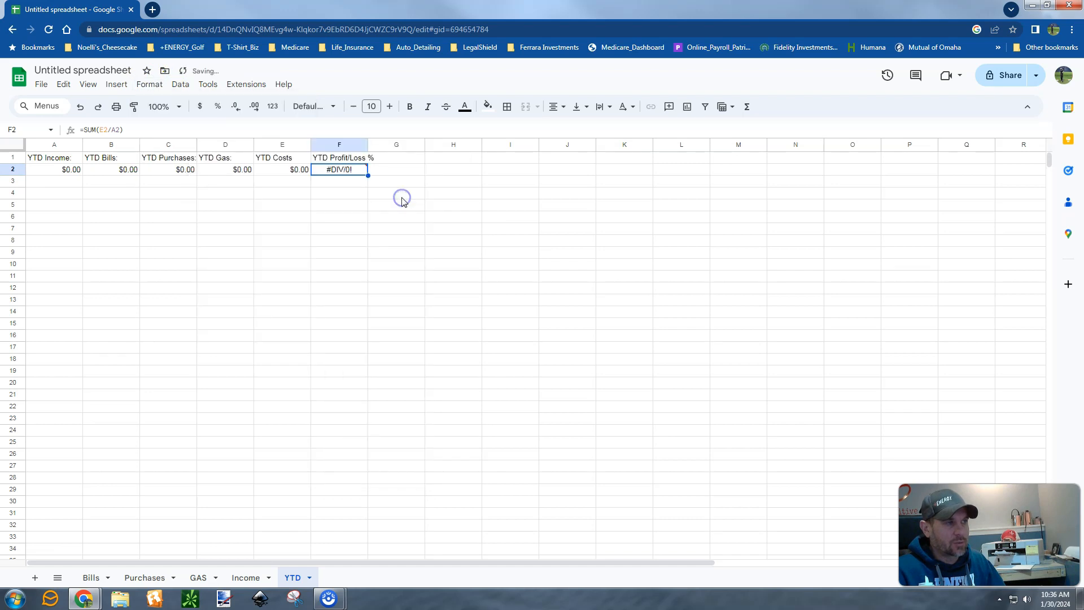
Format the YTD header cells A1:F1 with a dark blue fill and bold white text.
{"action": "left_click", "coordinate": [63, 160]}
{"action": "key", "text": "shift+Right"}
{"action": "key", "text": "shift+Right"}
{"action": "key", "text": "shift+Right"}
{"action": "key", "text": "shift+Right"}
{"action": "key", "text": "shift+Right"}
{"action": "key", "text": "shift+Right"}
{"action": "key", "text": "shift+Left"}
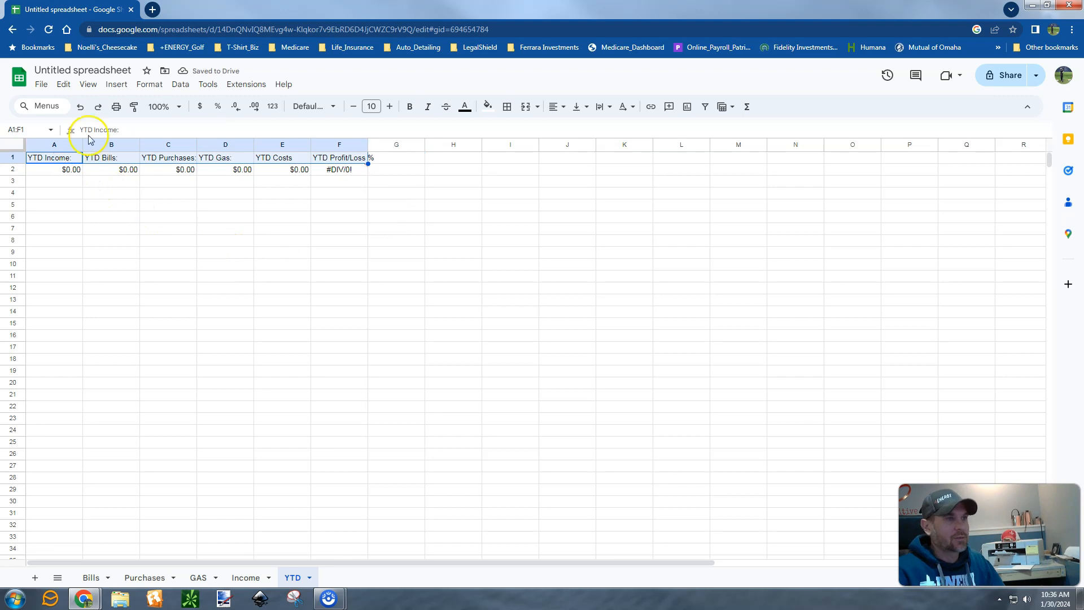
{"action": "left_click", "coordinate": [488, 106]}
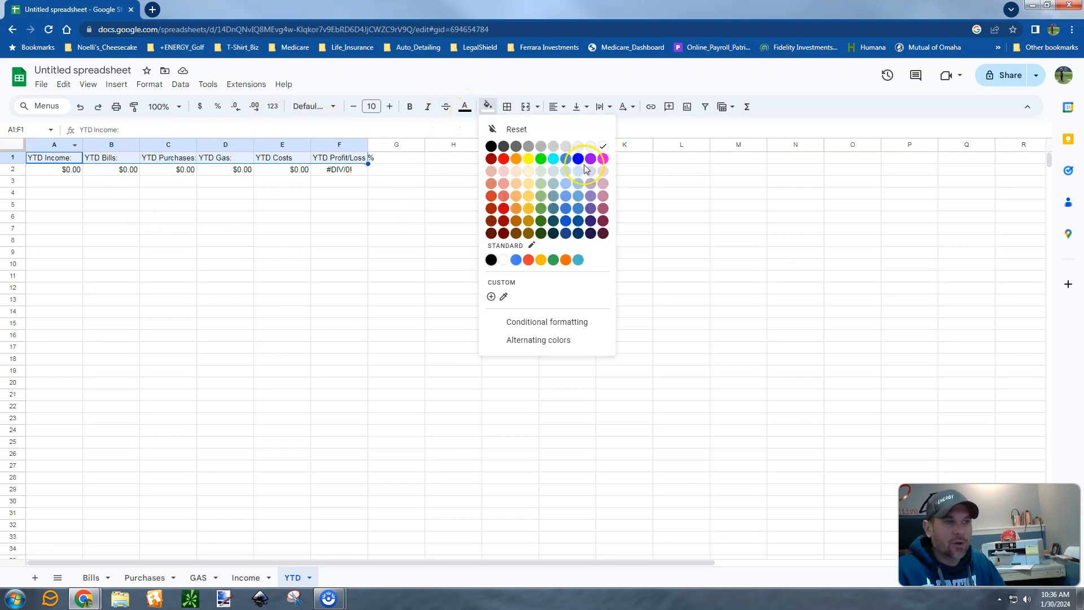
{"action": "left_click", "coordinate": [578, 233]}
{"action": "left_click", "coordinate": [465, 106]}
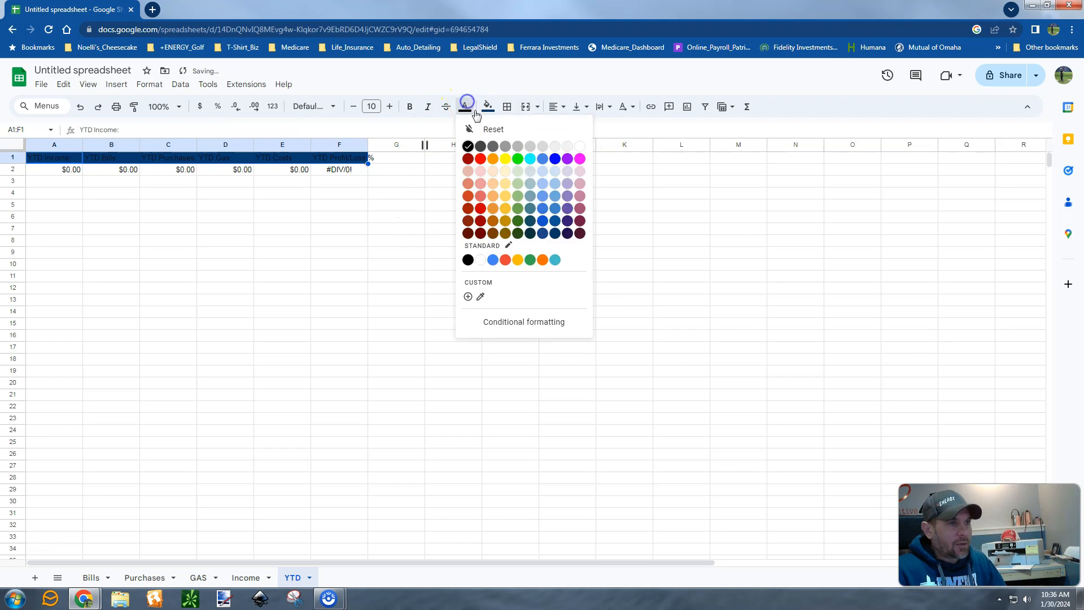
{"action": "left_click", "coordinate": [580, 148]}
{"action": "left_click", "coordinate": [410, 106]}
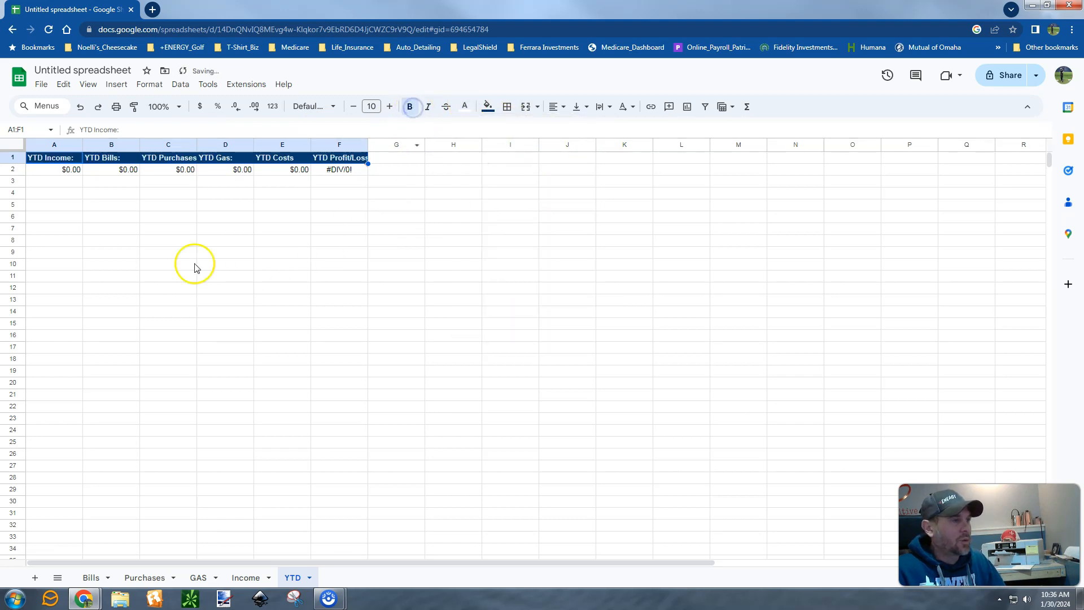
Make the YTD totals in cells A2:F2 bold.
{"action": "left_click", "coordinate": [50, 171]}
{"action": "key", "text": "shift+Right"}
{"action": "key", "text": "shift+Right"}
{"action": "key", "text": "shift+Right"}
{"action": "key", "text": "shift+Right"}
{"action": "key", "text": "shift+Right"}
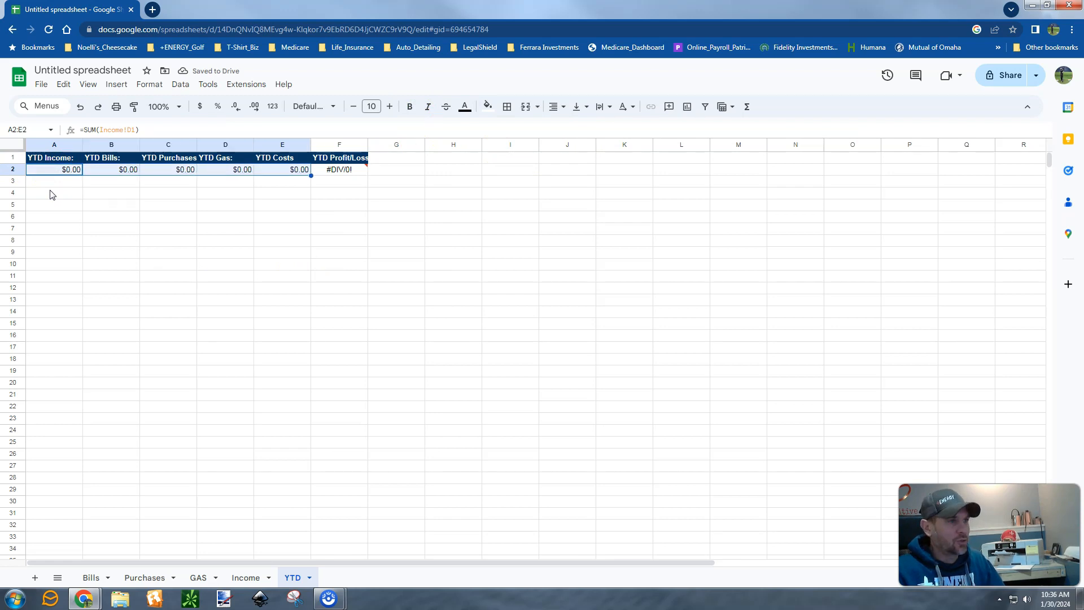
{"action": "left_click", "coordinate": [410, 106]}
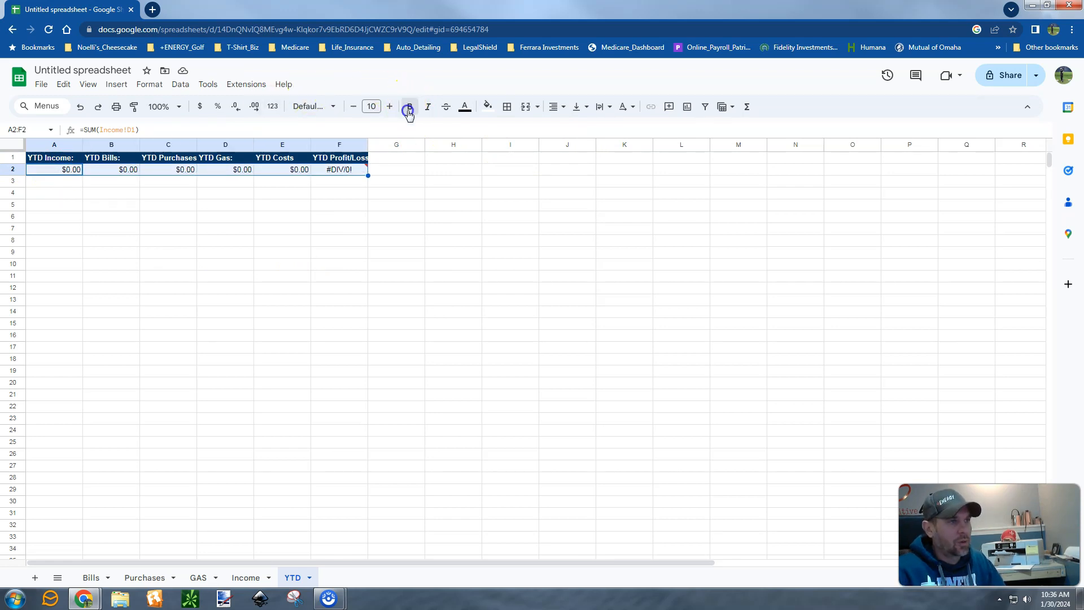
Center the contents of columns A through F on the YTD sheet horizontally.
{"action": "left_click", "coordinate": [48, 142]}
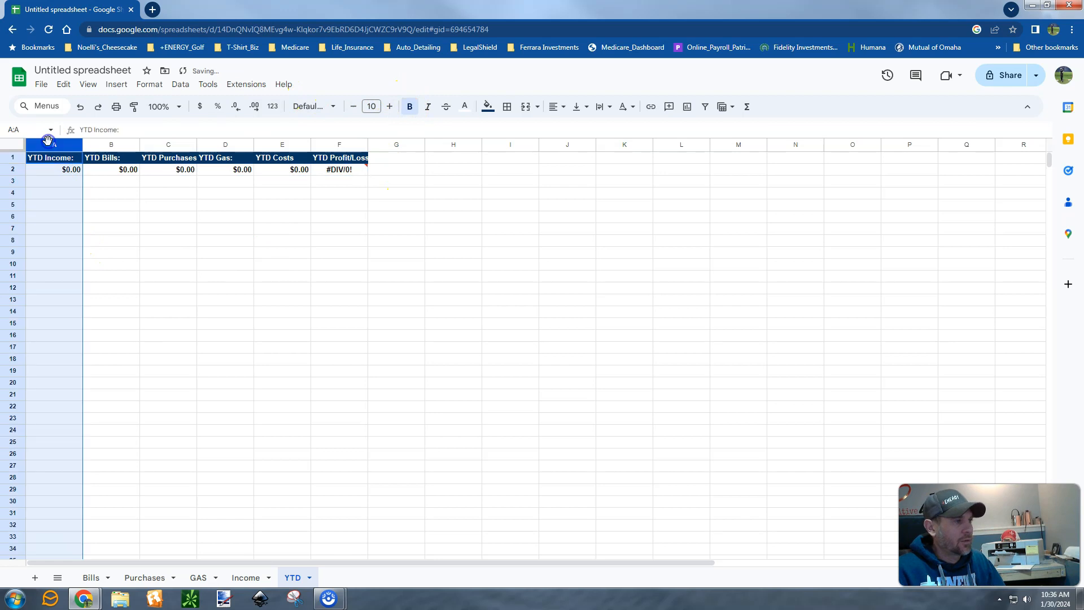
{"action": "key", "text": "shift+Right"}
{"action": "key", "text": "shift+Right"}
{"action": "key", "text": "shift+Right"}
{"action": "key", "text": "shift+Right"}
{"action": "key", "text": "shift+Right"}
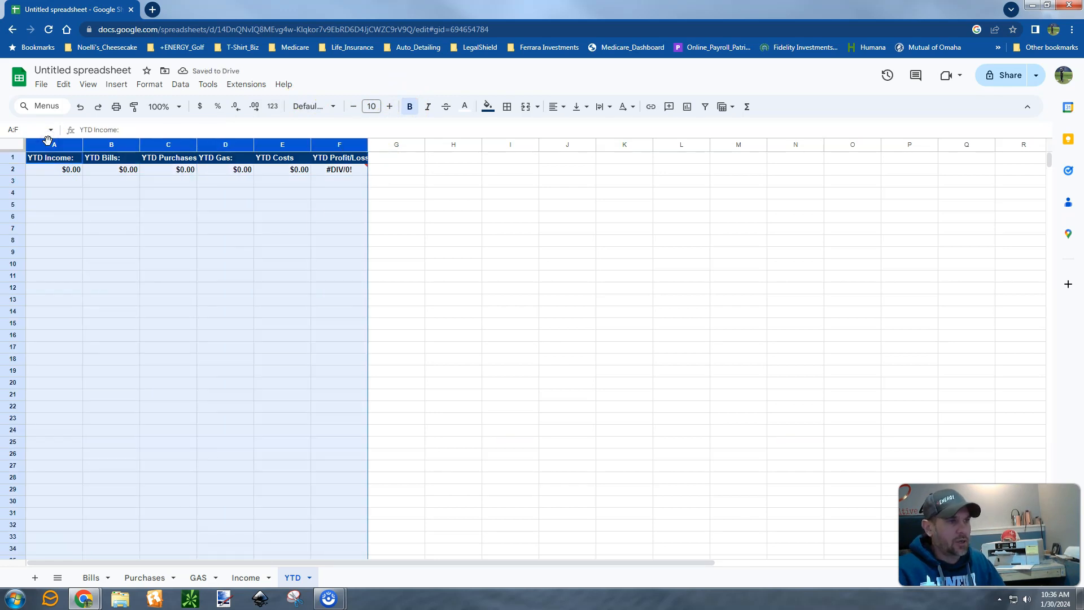
{"action": "left_click", "coordinate": [555, 107]}
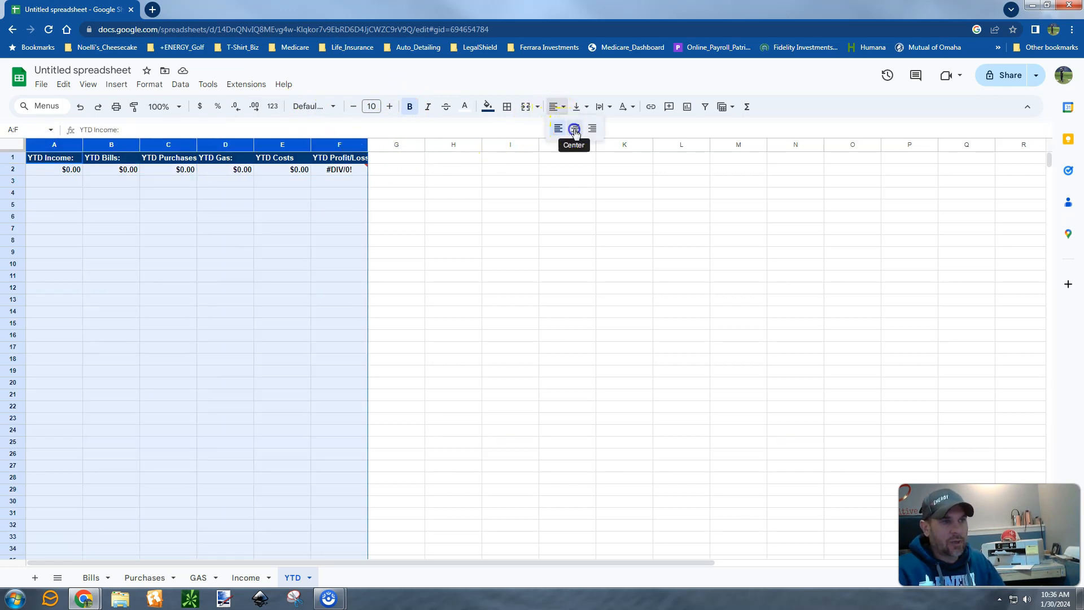
{"action": "left_click", "coordinate": [575, 129]}
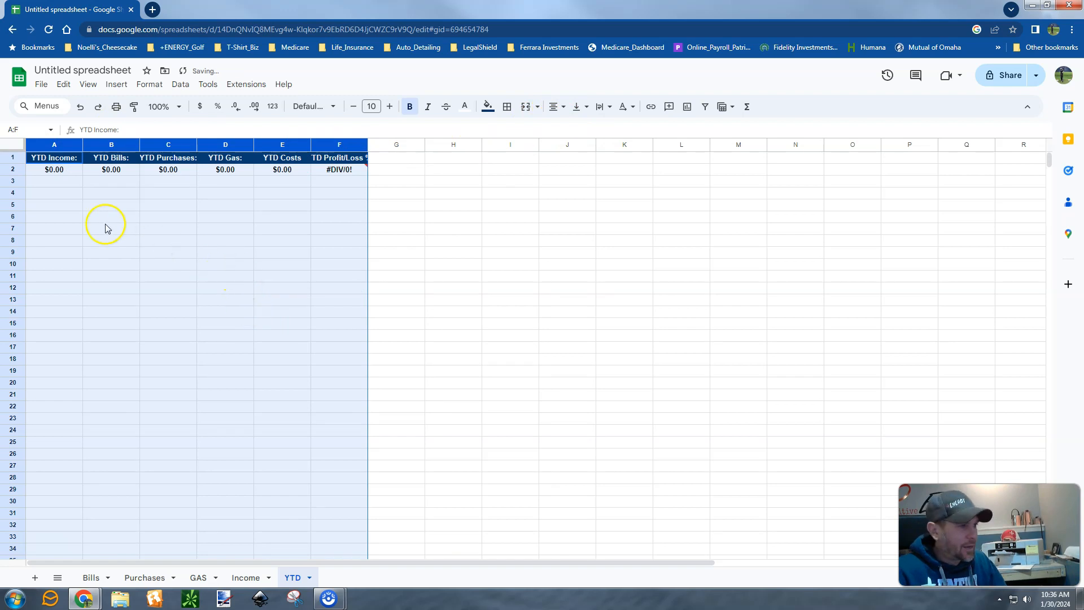
Fill cells A5:F5 of the YTD sheet with black as a second header row.
{"action": "left_click", "coordinate": [57, 208]}
{"action": "key", "text": "shift+Right"}
{"action": "key", "text": "shift+Right"}
{"action": "key", "text": "shift+Right"}
{"action": "key", "text": "shift+Right"}
{"action": "key", "text": "shift+Right"}
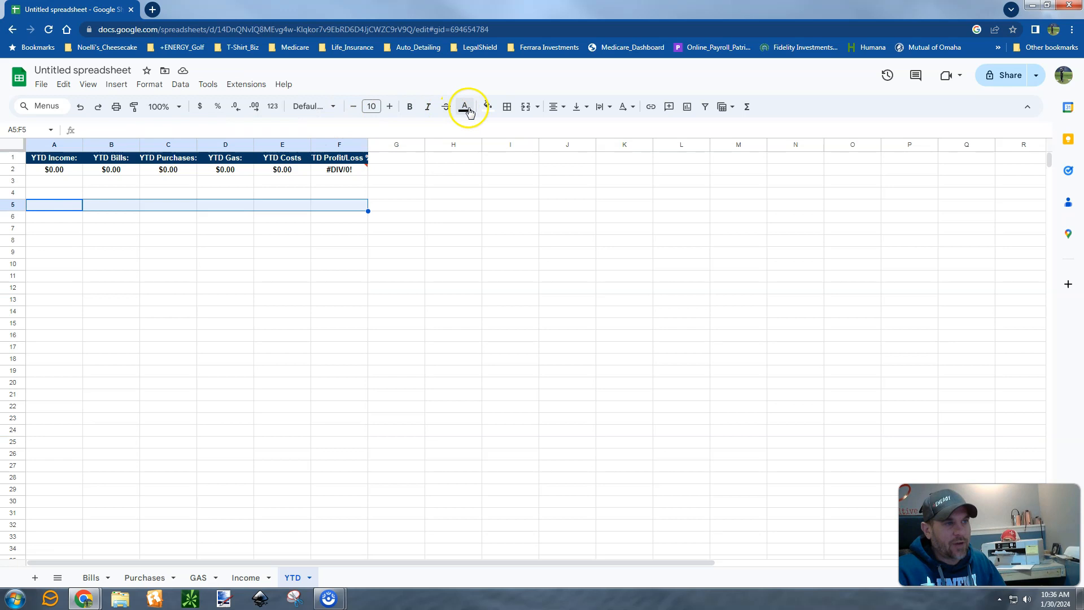
{"action": "left_click", "coordinate": [488, 106]}
{"action": "left_click", "coordinate": [491, 148]}
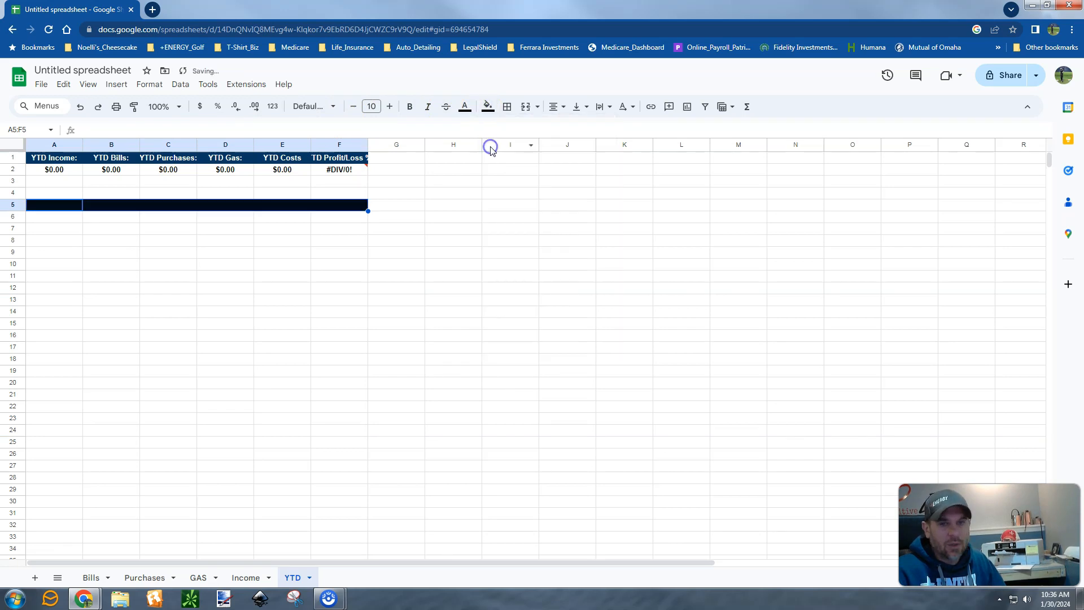
Enter the headings "Month:", "Total Income:" and "Total Spending:" in cells A5:C5 of the YTD sheet.
{"action": "left_click", "coordinate": [48, 208]}
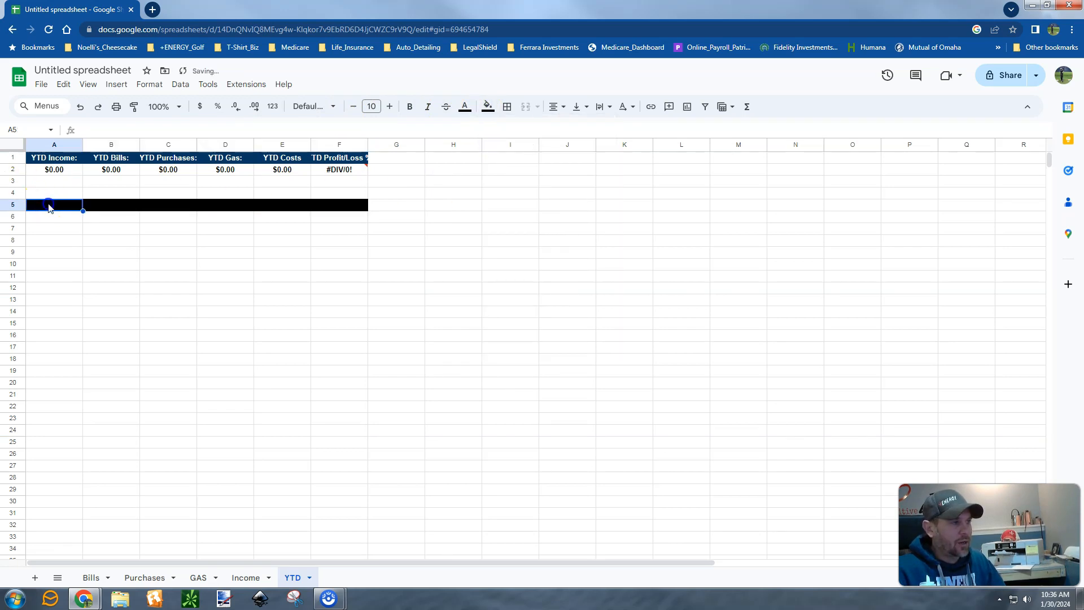
{"action": "type", "text": "Month"}
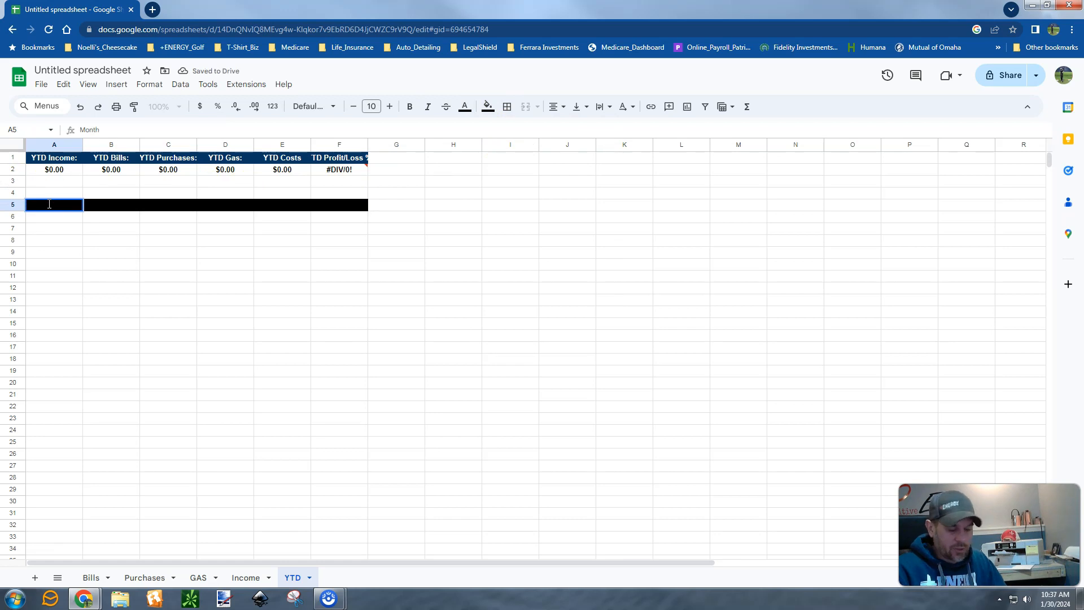
{"action": "type", "text": ":"}
{"action": "key", "text": "Tab"}
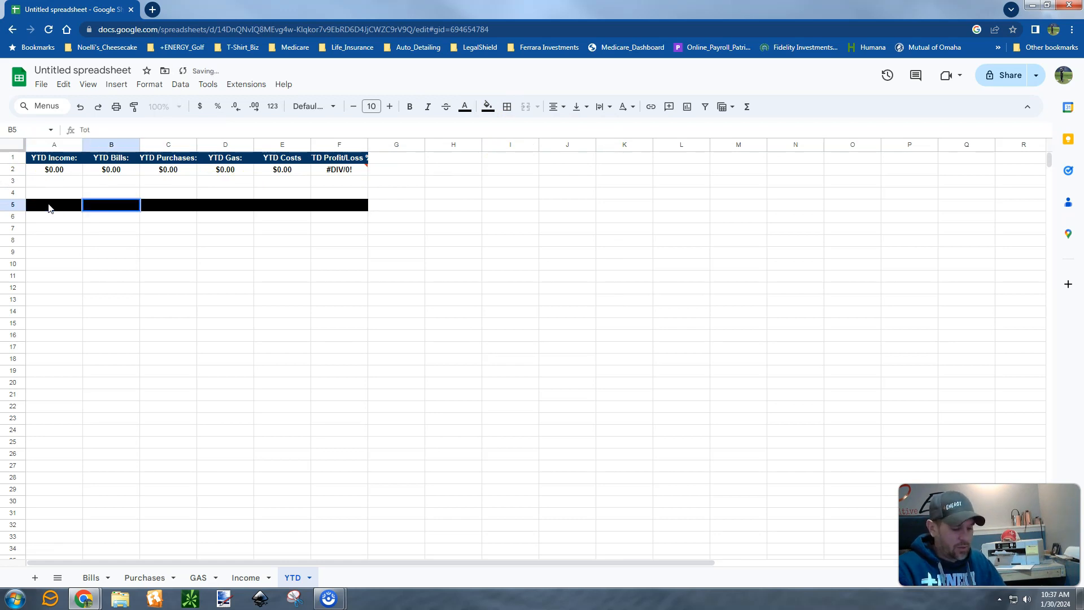
{"action": "type", "text": "Total Income:"}
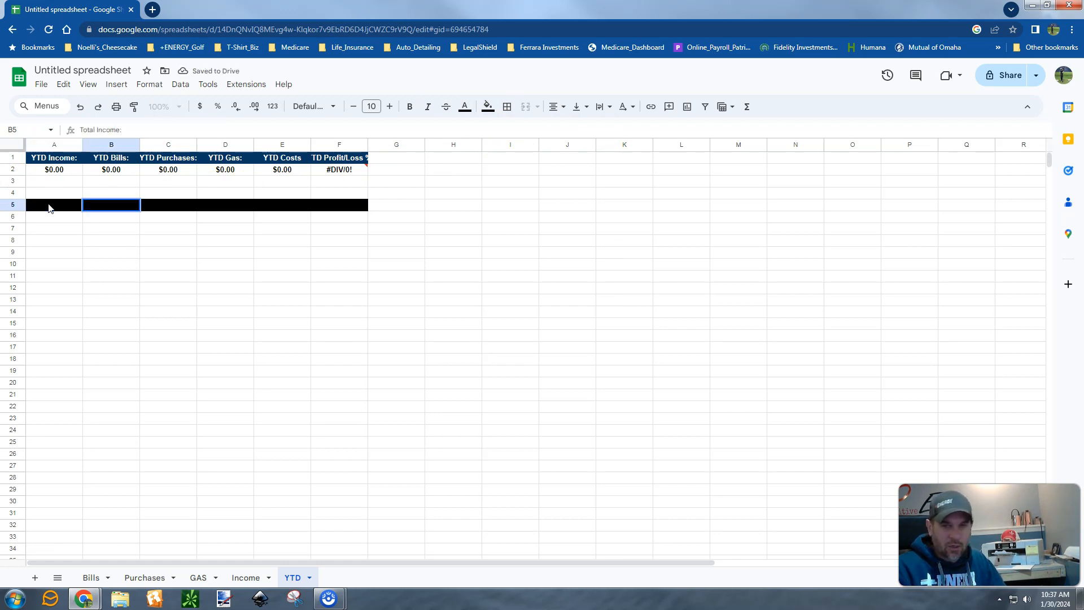
{"action": "key", "text": "Tab"}
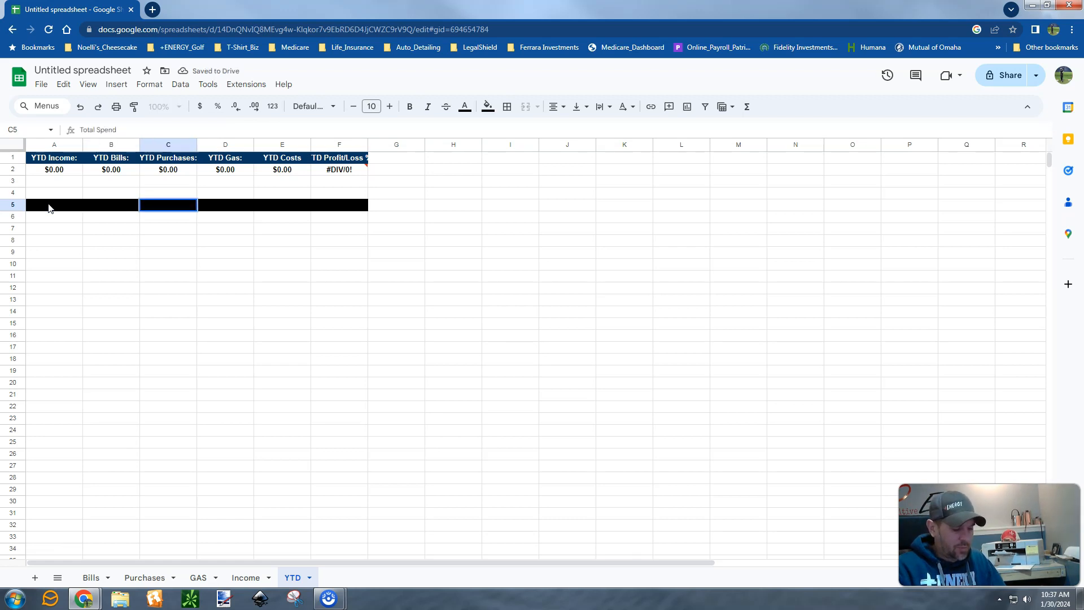
Format the text in cells A5:D5 of the YTD sheet as white and bold.
{"action": "left_click", "coordinate": [49, 205]}
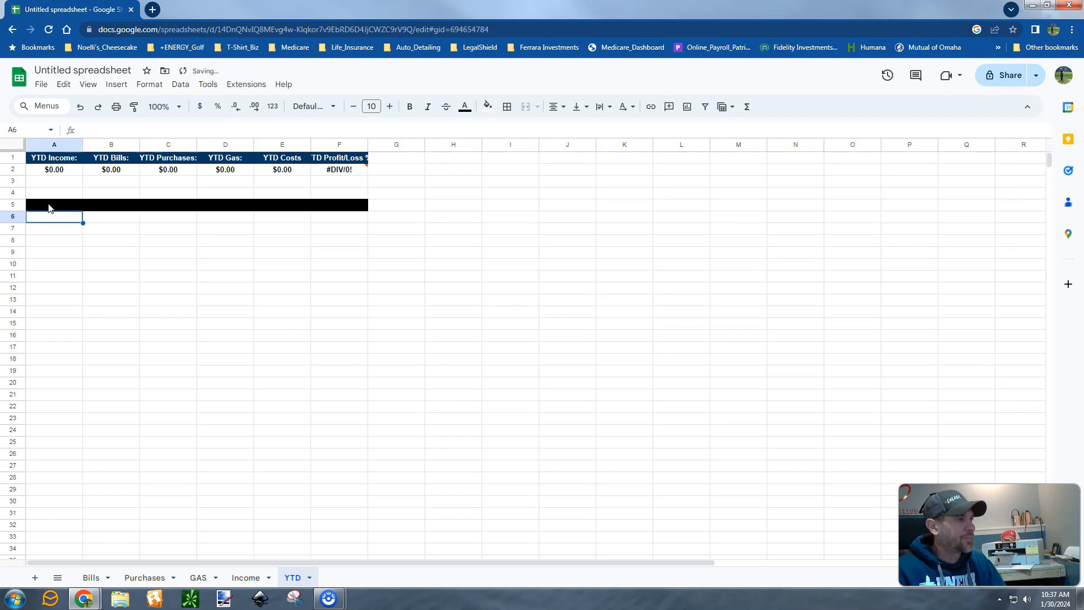
{"action": "key", "text": "shift+Right"}
{"action": "key", "text": "shift+Right"}
{"action": "key", "text": "shift+Right"}
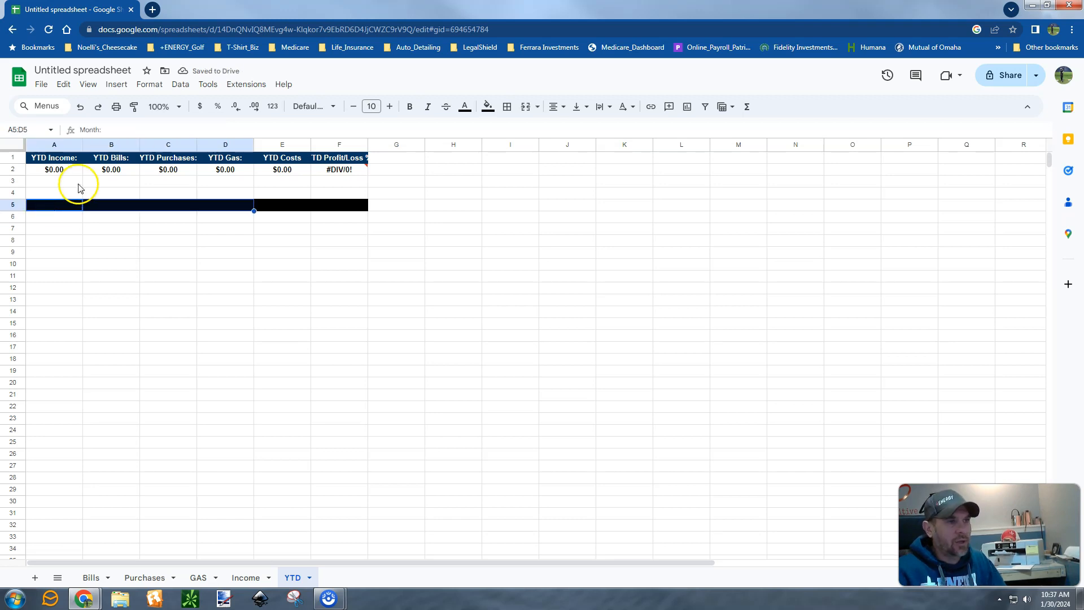
{"action": "left_click", "coordinate": [461, 107]}
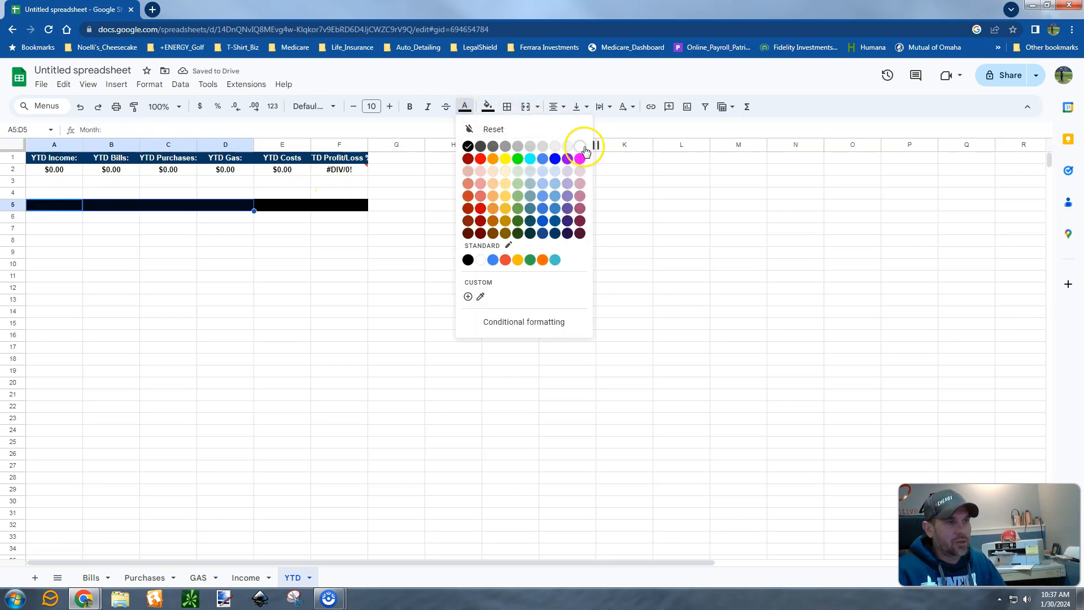
{"action": "left_click", "coordinate": [580, 146]}
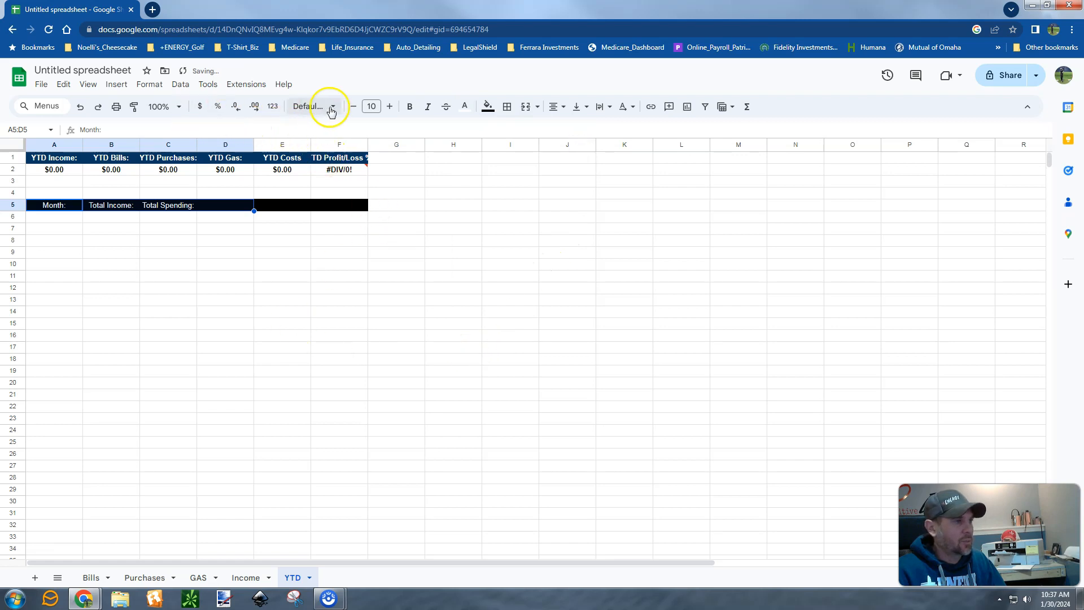
{"action": "left_click", "coordinate": [409, 106]}
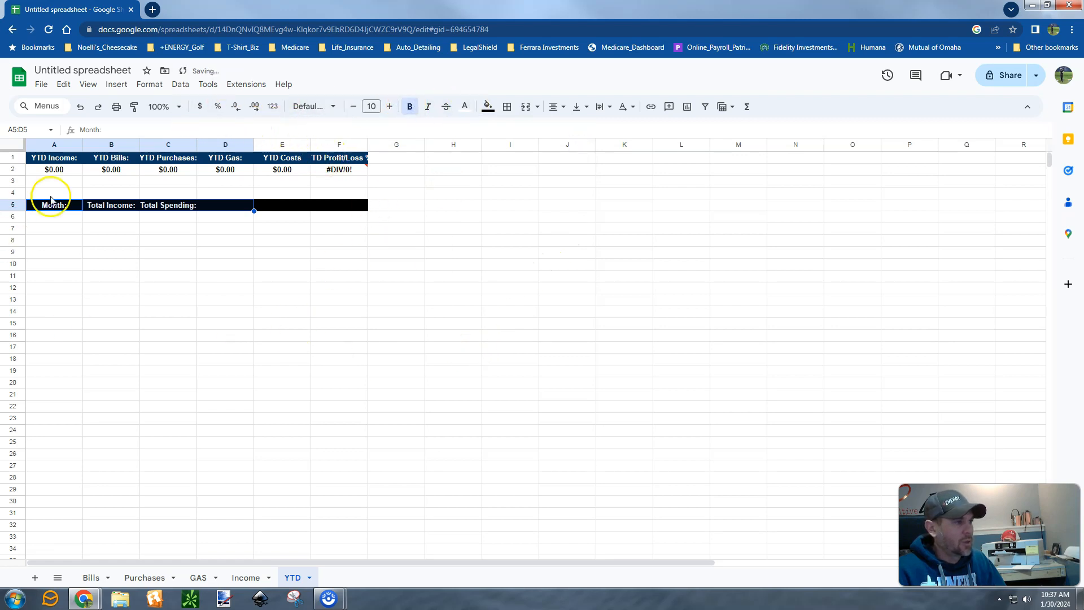
Enter the month labels "Janurary:" in cell A6 and "February:" in cell A7.
{"action": "left_click", "coordinate": [54, 216]}
{"action": "type", "text": "Janurary"}
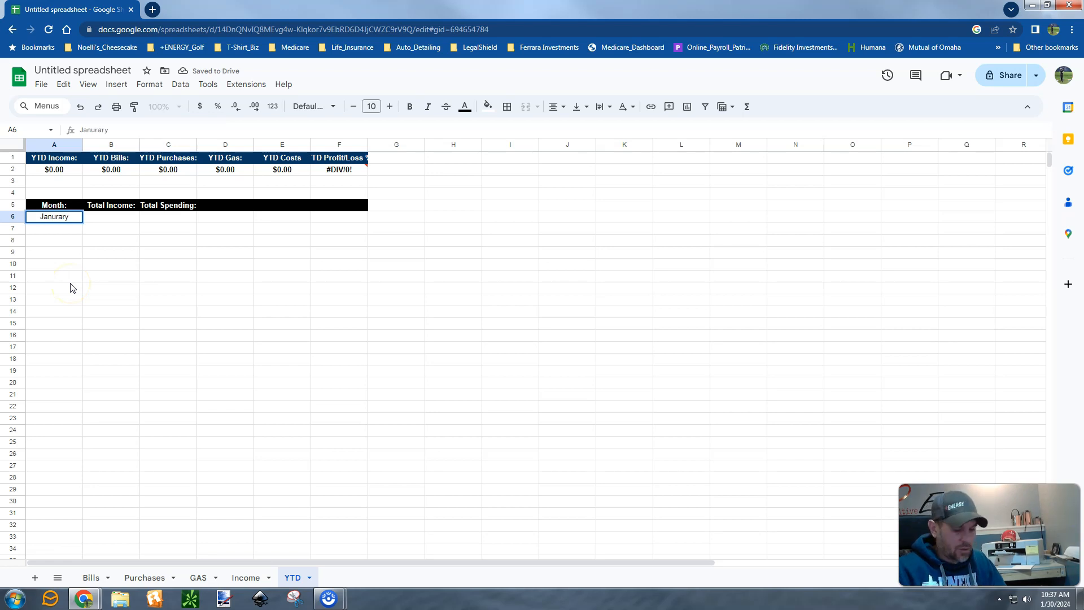
{"action": "key", "text": "Return"}
{"action": "type", "text": "February:"}
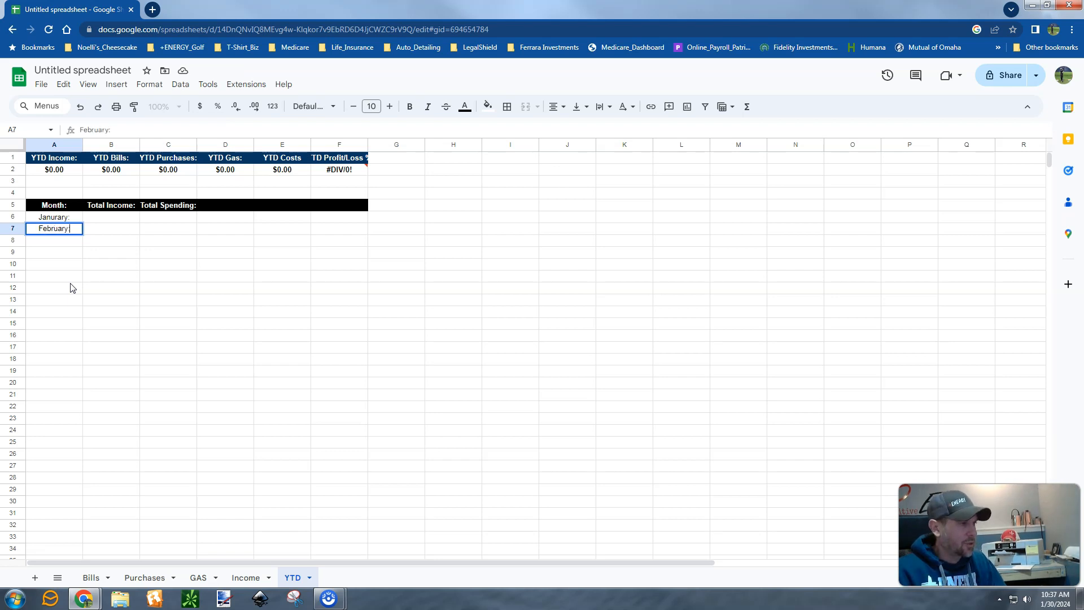
{"action": "key", "text": "Tab"}
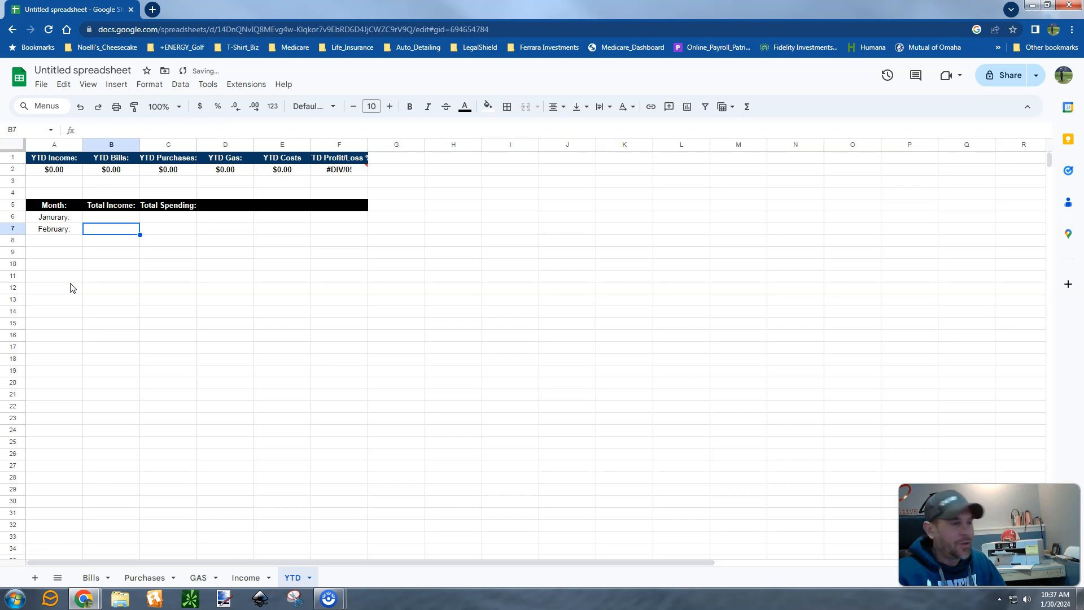
Enter the formula =SUM(Income!B2) in cell B6 to bring in January's total from the Income sheet.
{"action": "key", "text": "Up"}
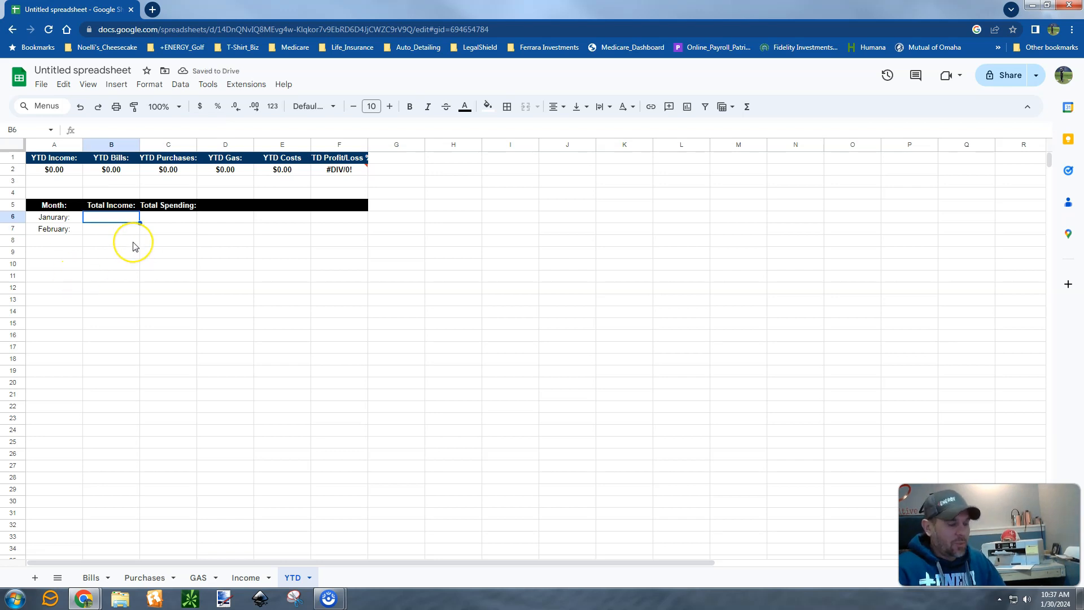
{"action": "type", "text": "=SUM("}
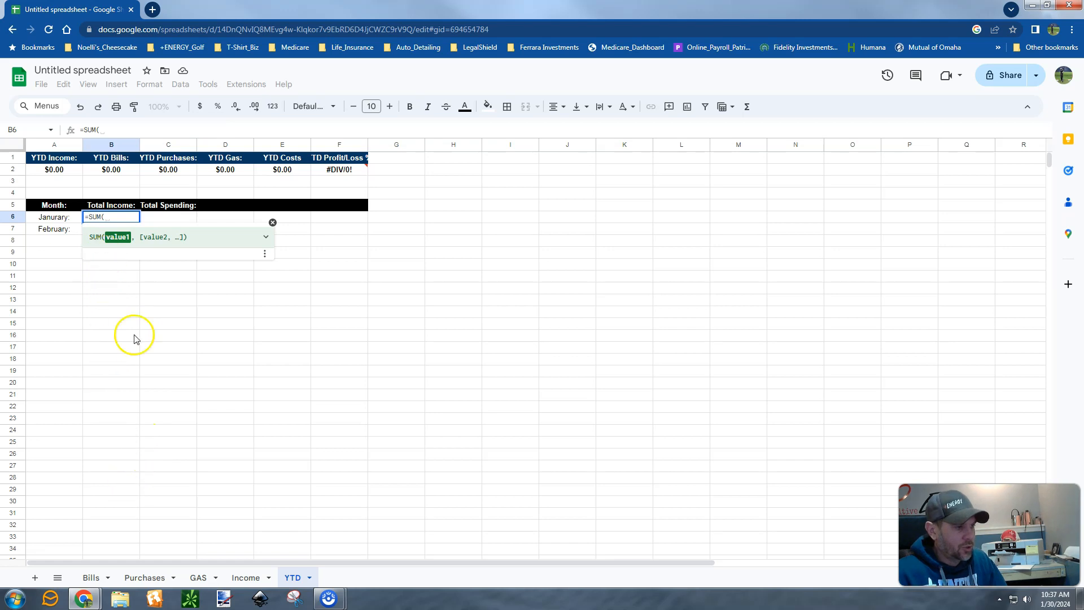
{"action": "left_click", "coordinate": [244, 578]}
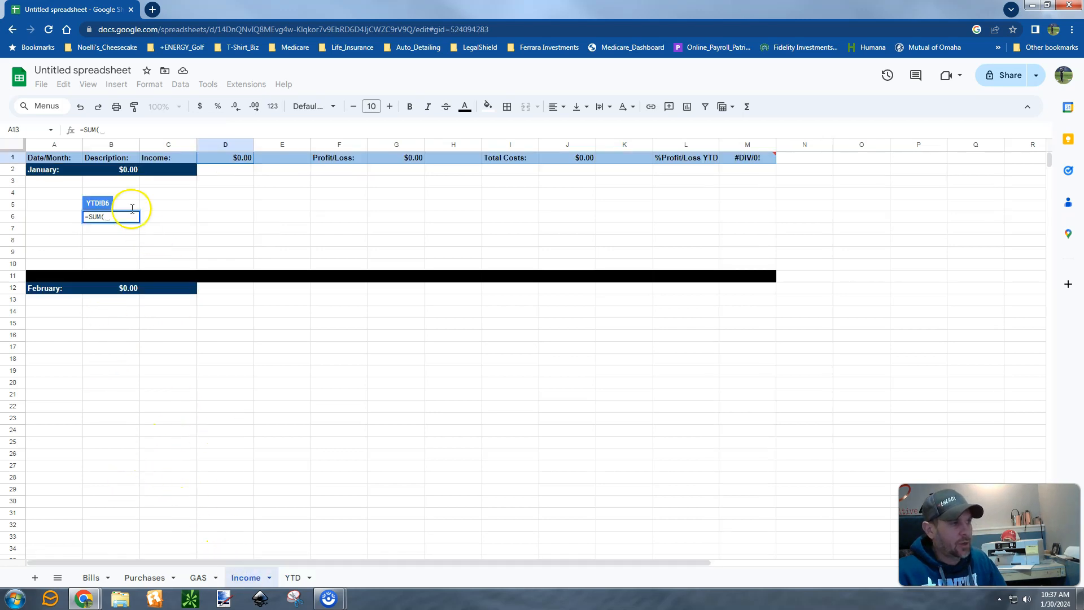
{"action": "left_click", "coordinate": [130, 171]}
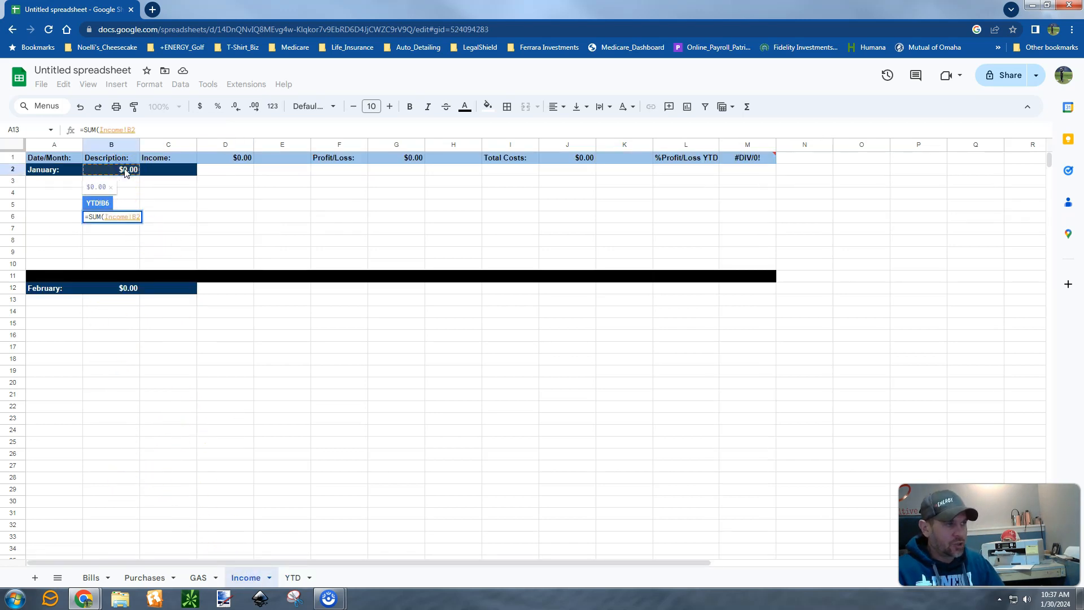
{"action": "type", "text": ")"}
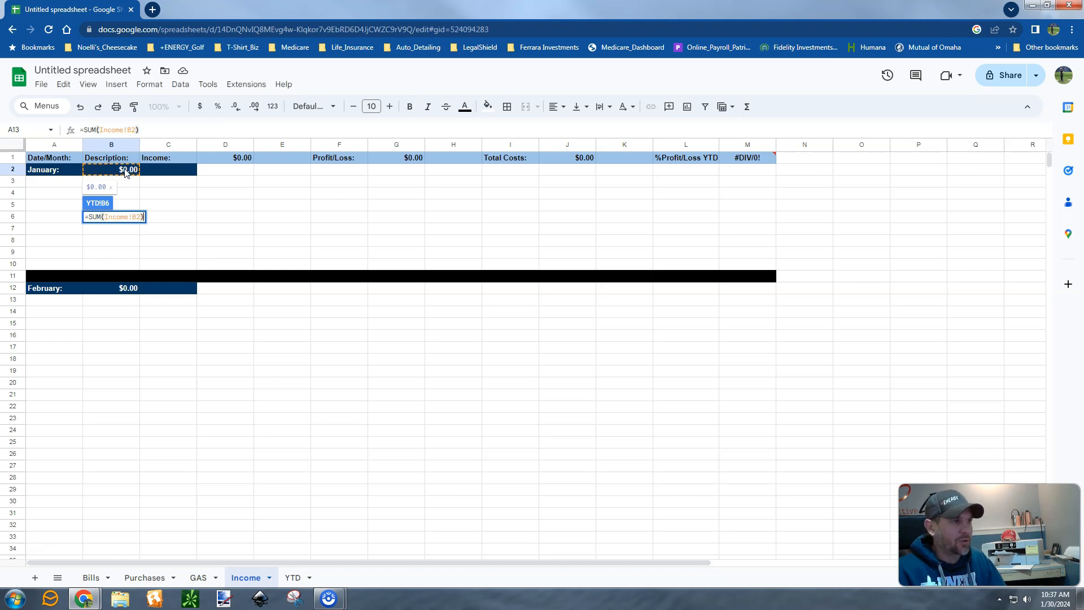
{"action": "key", "text": "Return"}
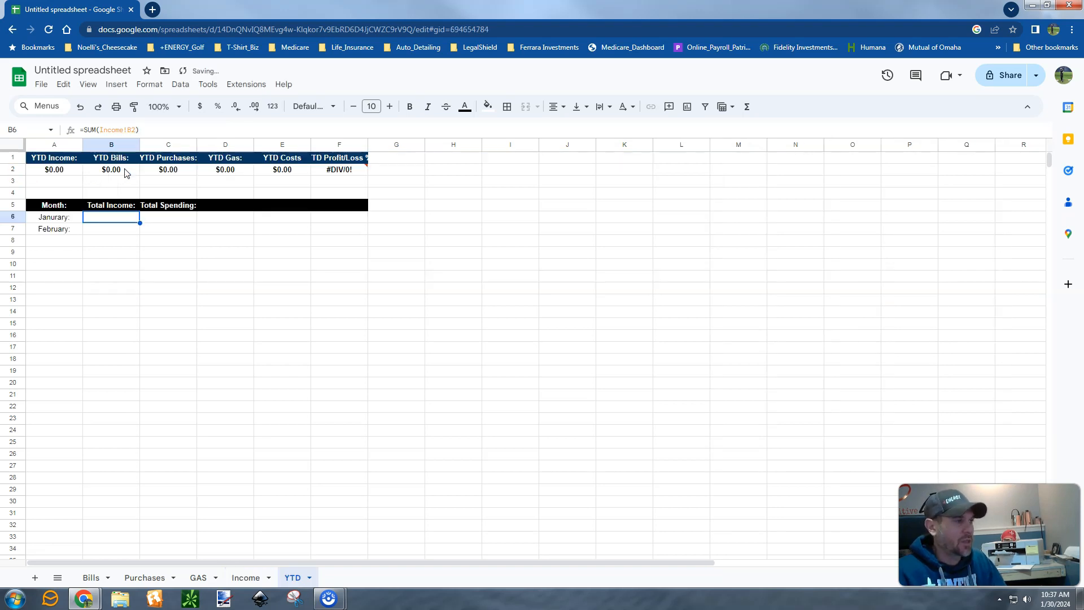
Start a SUM formula in cell C6 of the YTD sheet for January's spending, with Bills!B2 as its first value.
{"action": "left_click", "coordinate": [171, 221]}
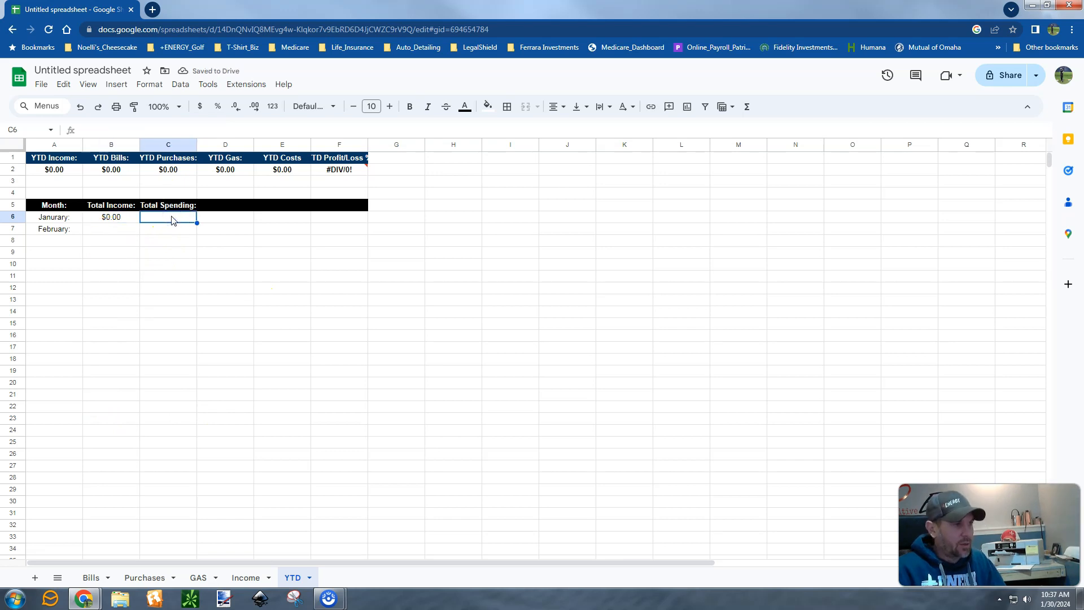
{"action": "type", "text": "=SU"}
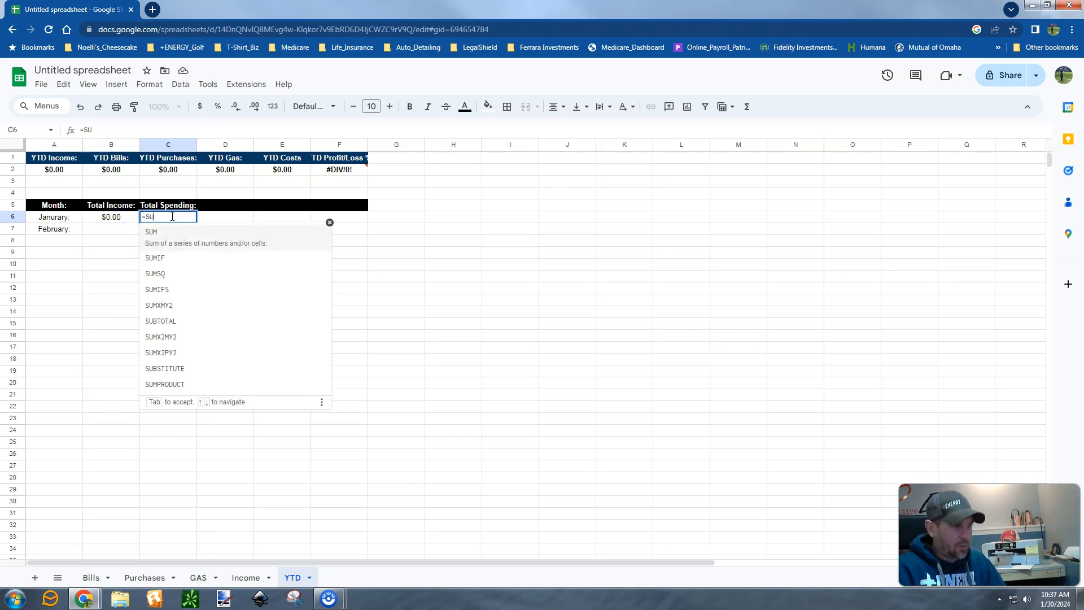
{"action": "type", "text": "M("}
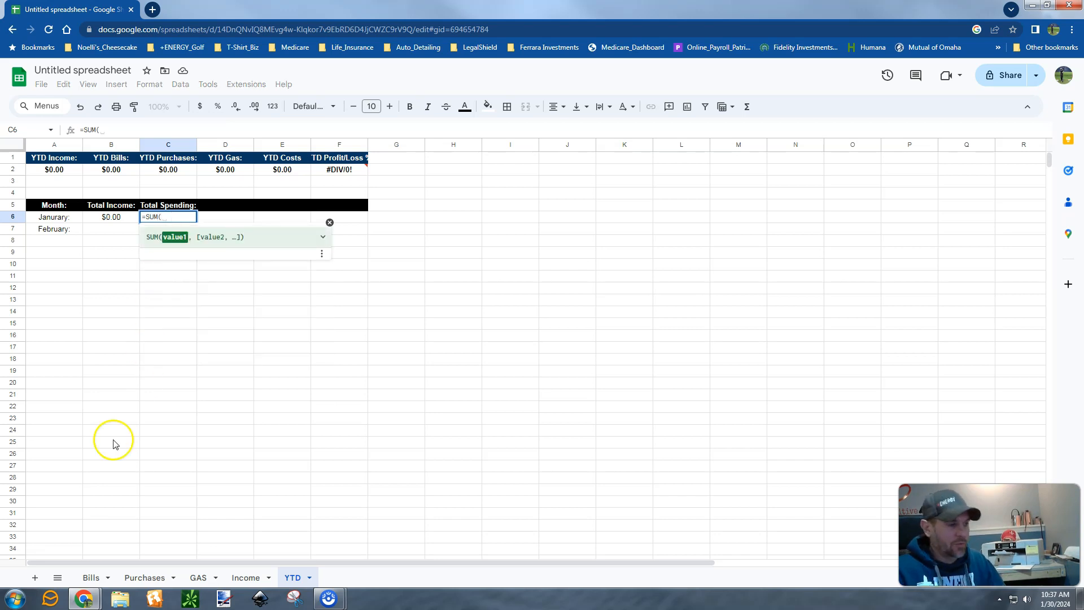
{"action": "left_click", "coordinate": [85, 576]}
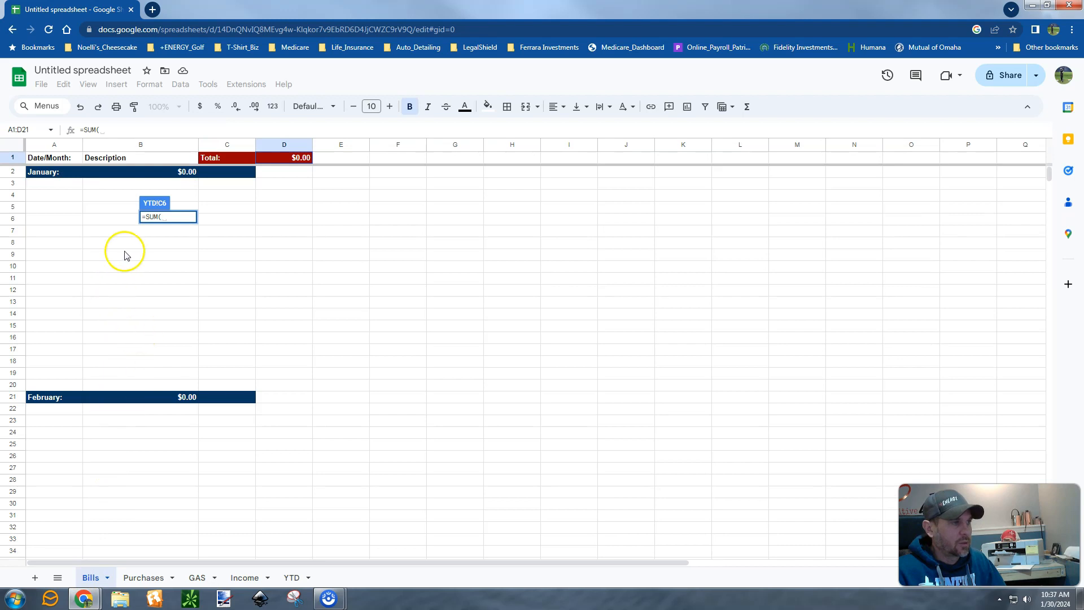
{"action": "left_click", "coordinate": [183, 172]}
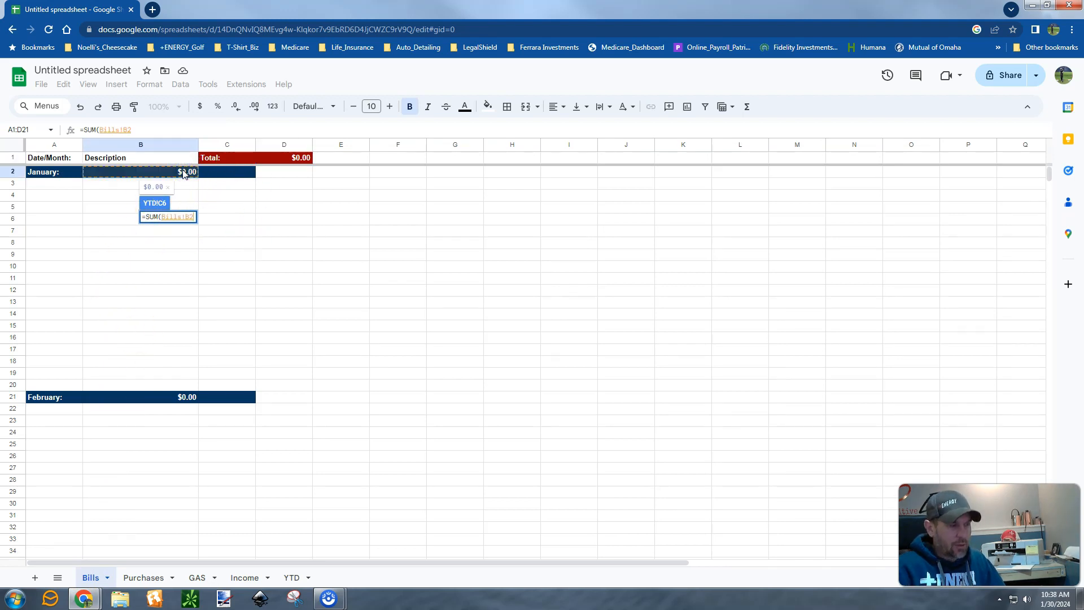
Complete January's Total Spending formula on the YTD sheet as =SUM(Bills!B2,Purchases!B2,GAS!B2).
{"action": "type", "text": ","}
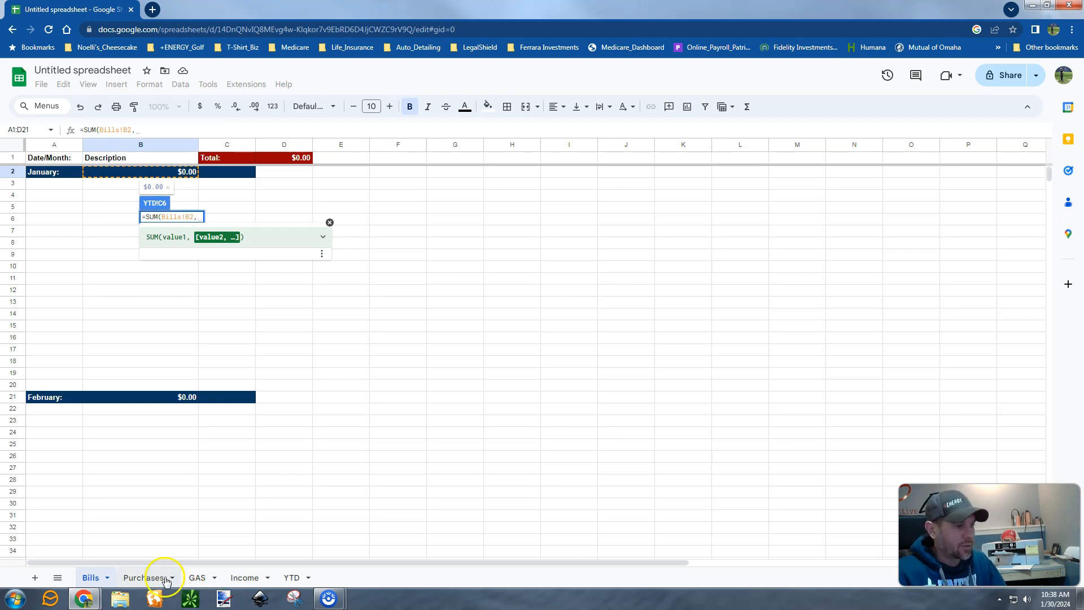
{"action": "left_click", "coordinate": [130, 577]}
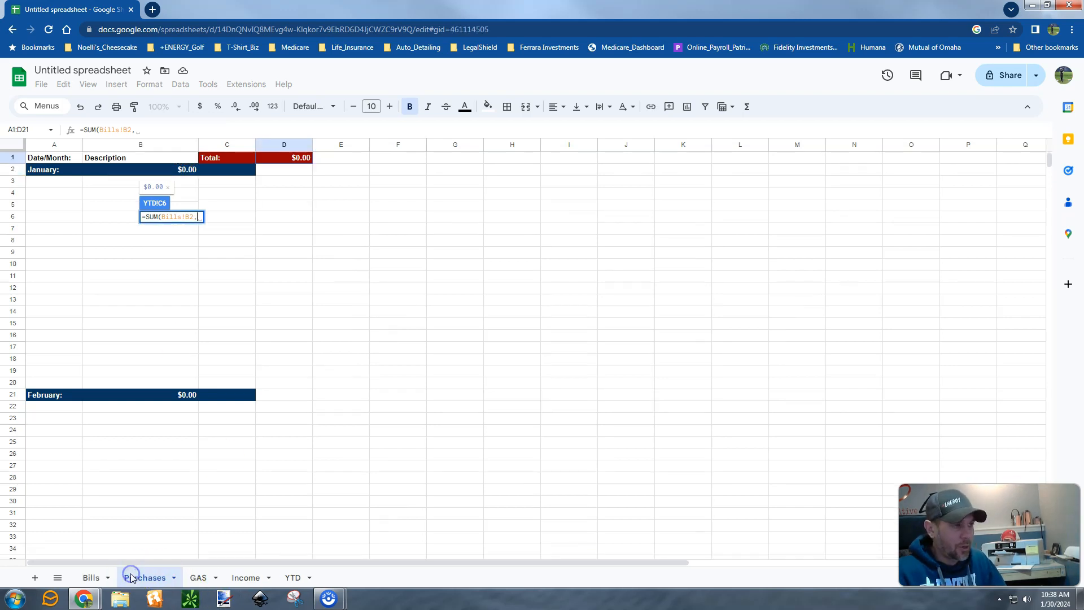
{"action": "left_click", "coordinate": [177, 170]}
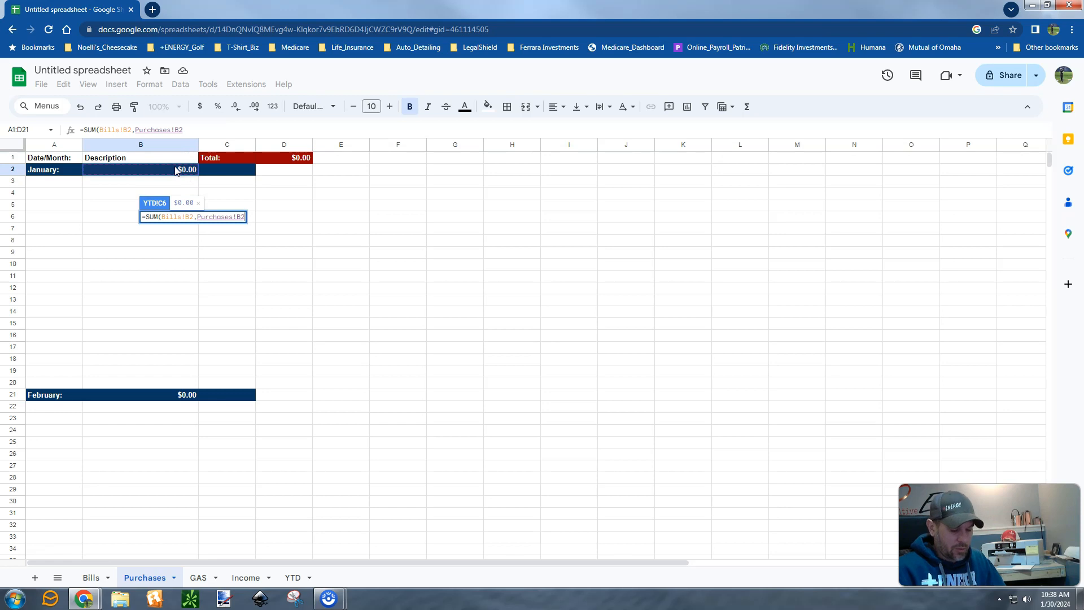
{"action": "type", "text": ","}
{"action": "left_click", "coordinate": [198, 578]}
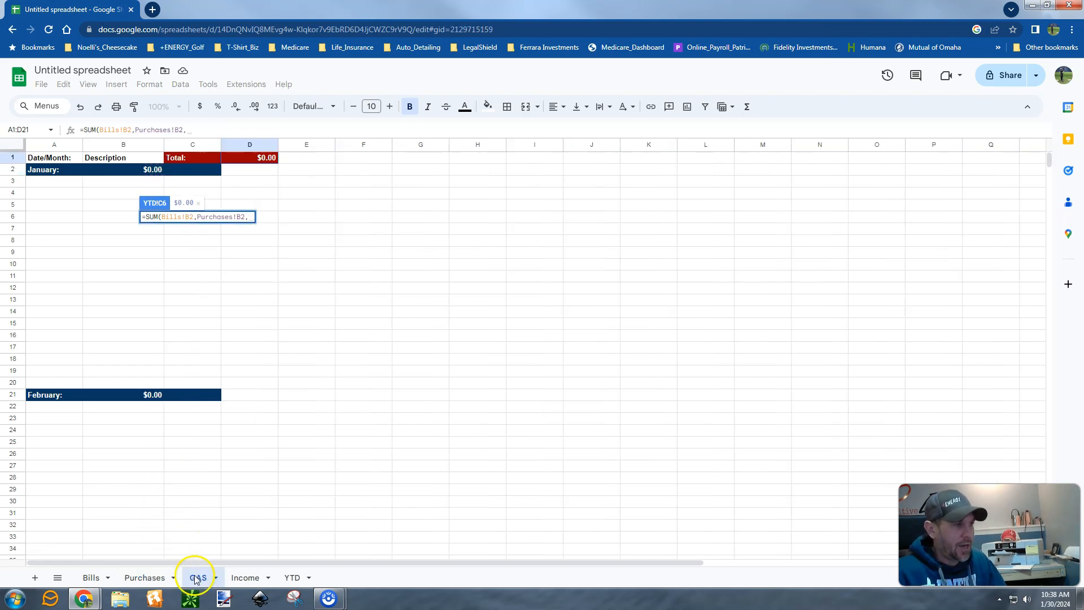
{"action": "left_click", "coordinate": [136, 169]}
{"action": "type", "text": ")"}
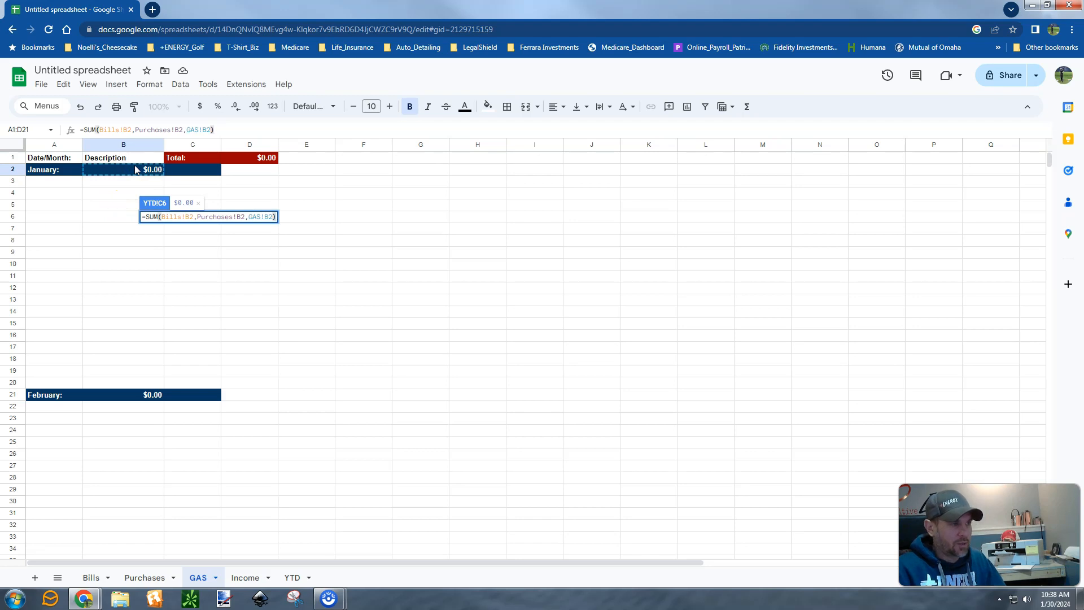
{"action": "key", "text": "Return"}
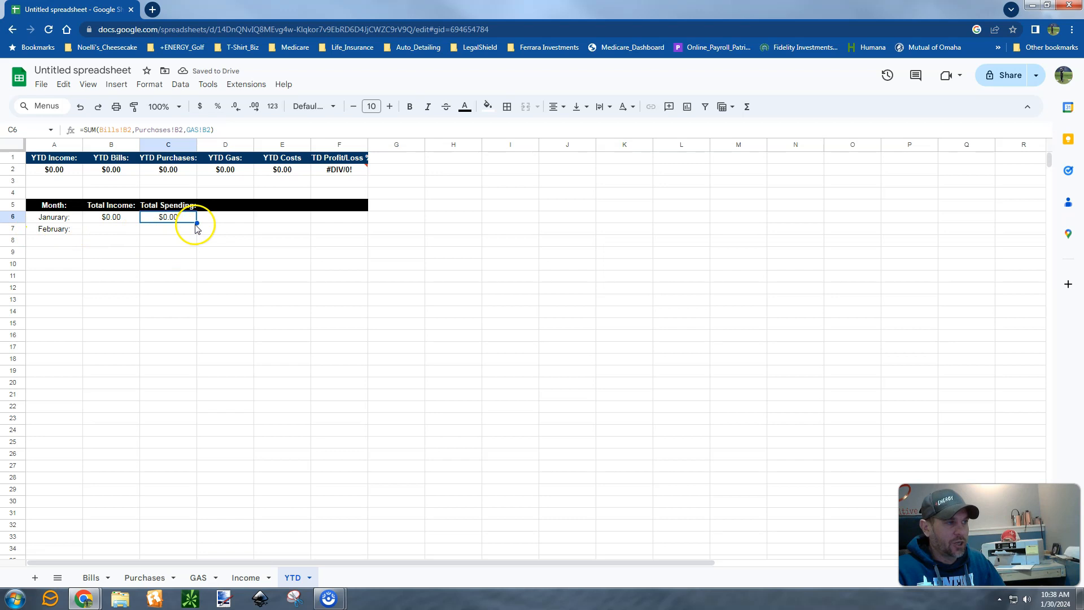
Copy January's Total Income and Total Spending formulas to the February row and format the copies as currency.
{"action": "left_click", "coordinate": [102, 218]}
{"action": "key", "text": "shift+Right"}
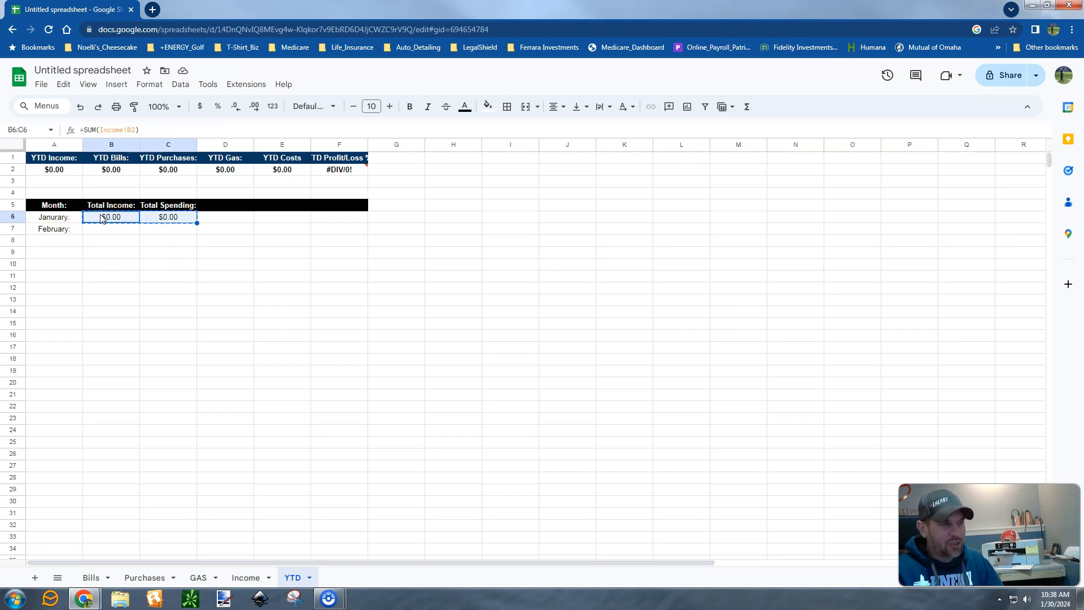
{"action": "key", "text": "Down"}
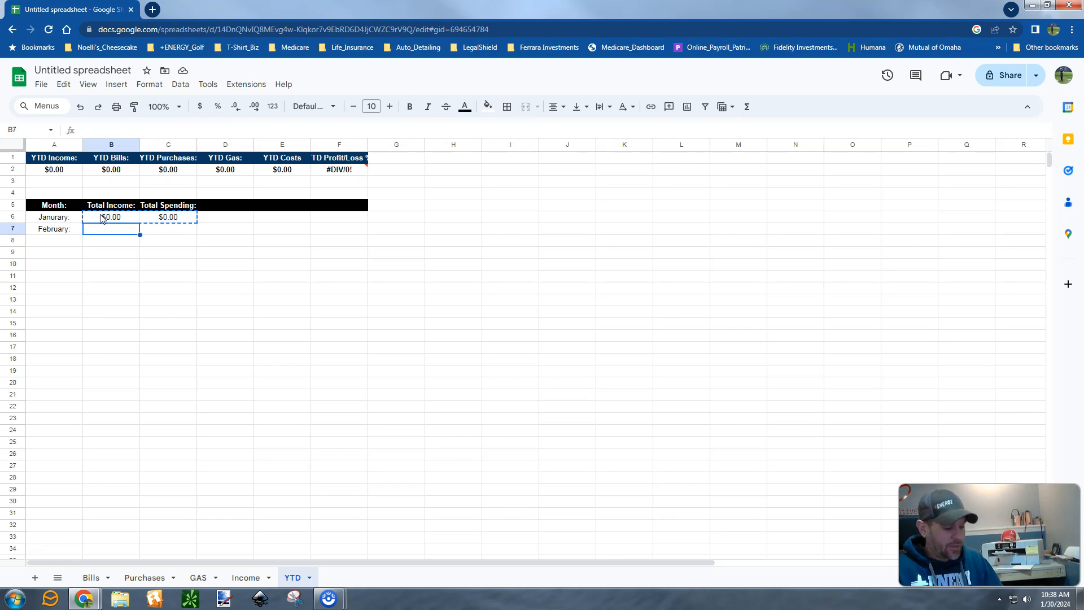
{"action": "key", "text": "ctrl+v"}
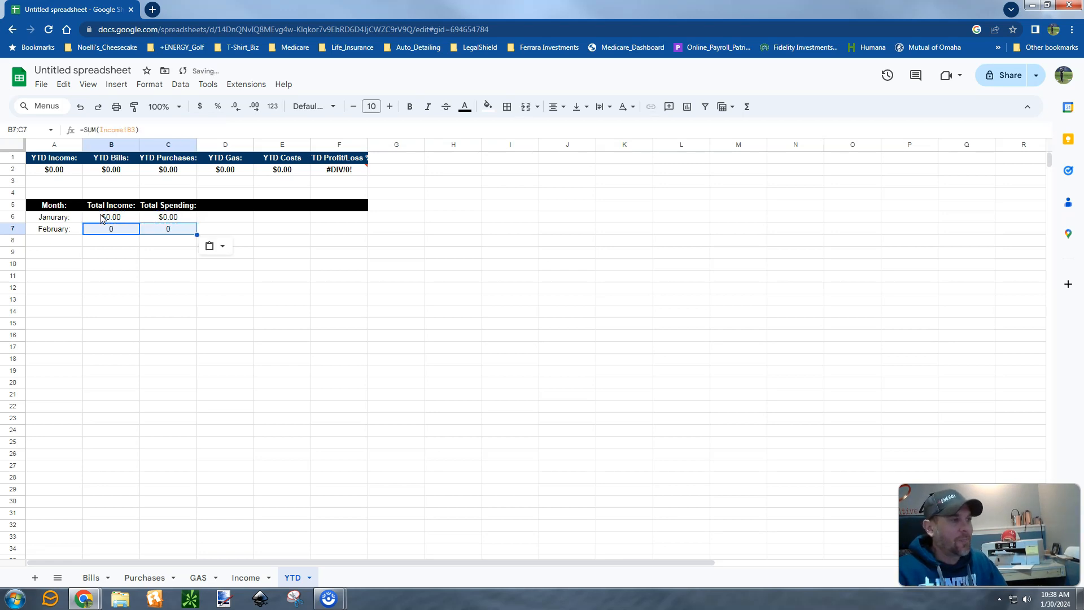
{"action": "left_click", "coordinate": [201, 107]}
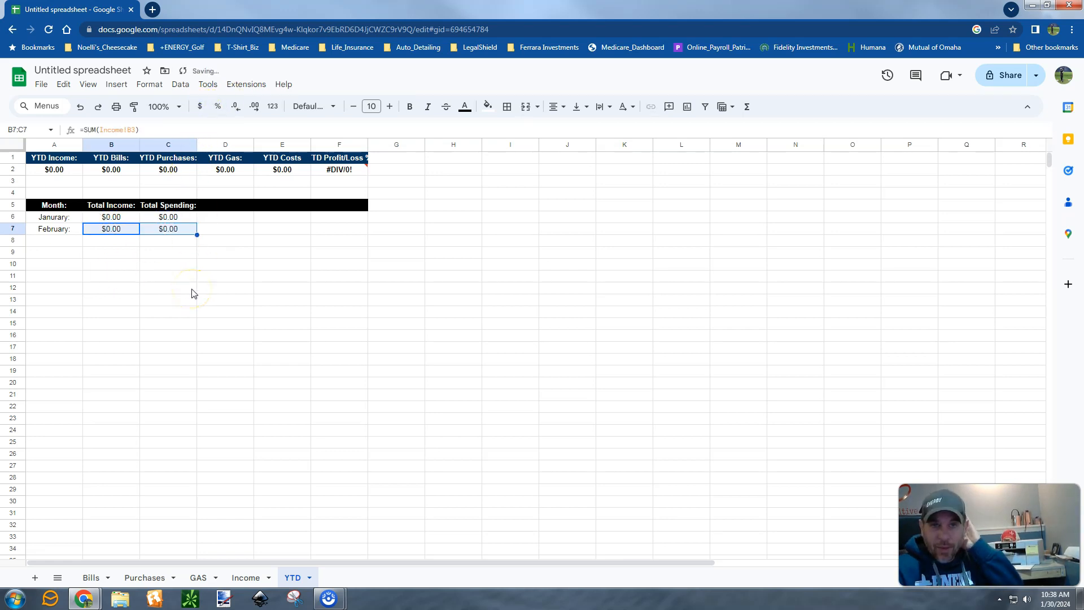
Inspect the cell references in February's Total Income and Total Spending formulas.
{"action": "left_click", "coordinate": [116, 311]}
{"action": "left_click", "coordinate": [116, 225]}
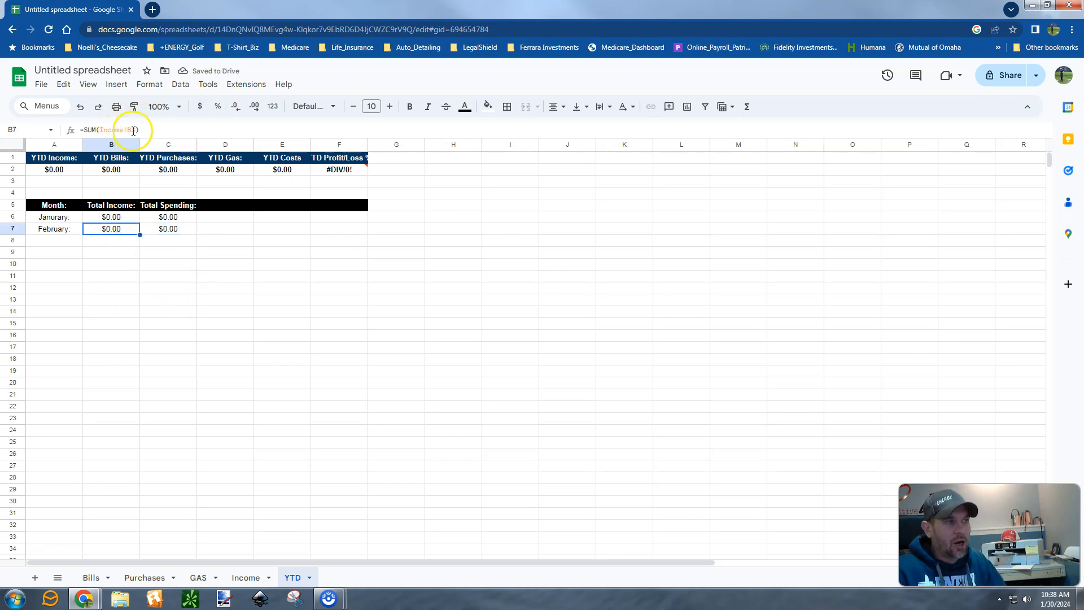
{"action": "left_click", "coordinate": [160, 230]}
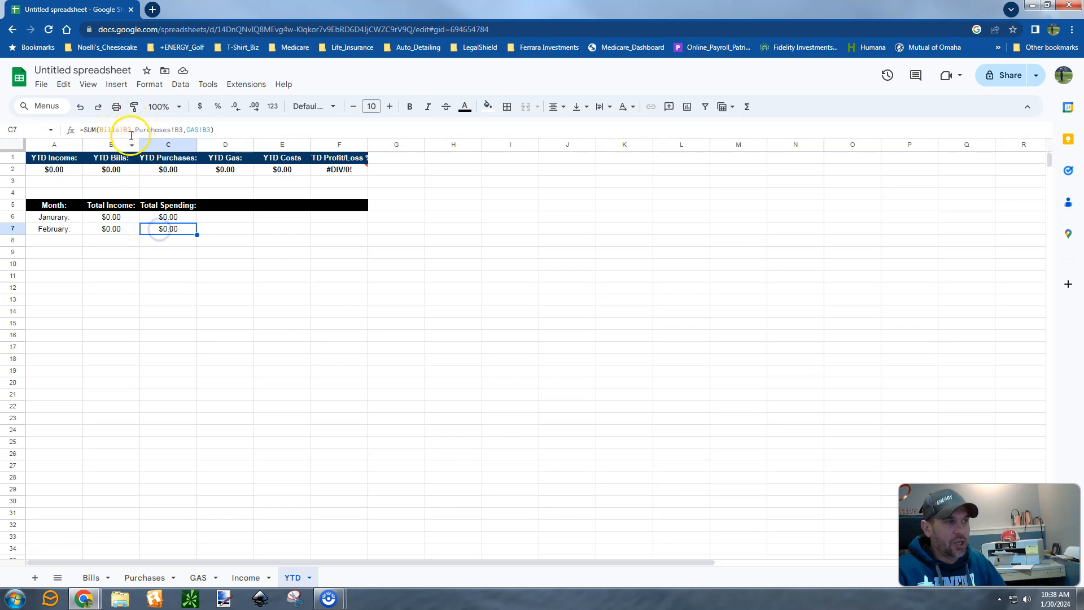
{"action": "left_click", "coordinate": [110, 229]}
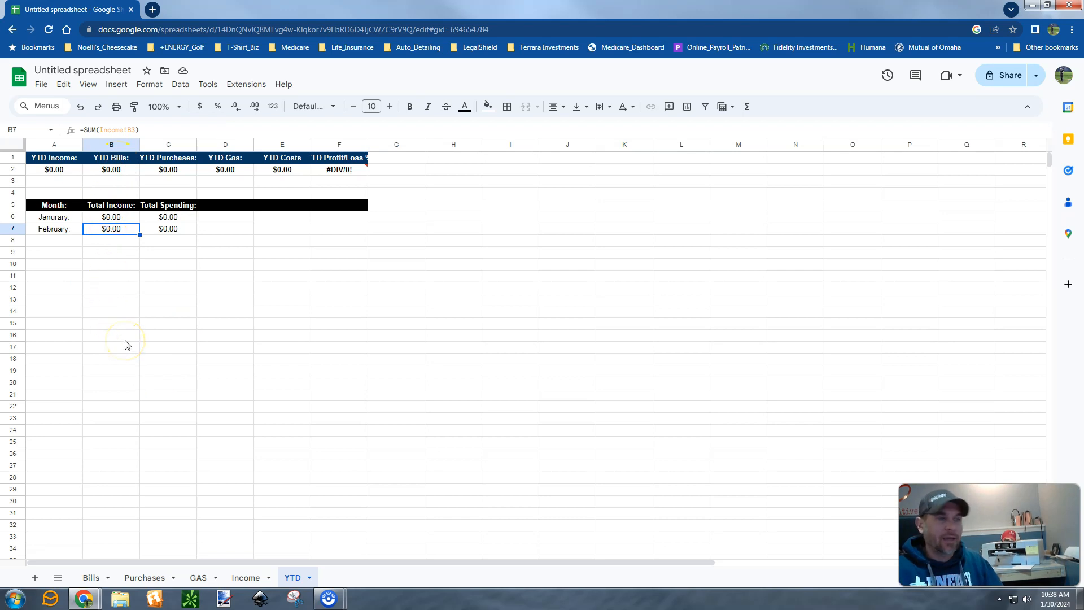
On the Bills sheet, add a January entry dated 1/1/2024 for Mortgage/Rent with the amount 2000.
{"action": "left_click", "coordinate": [91, 577]}
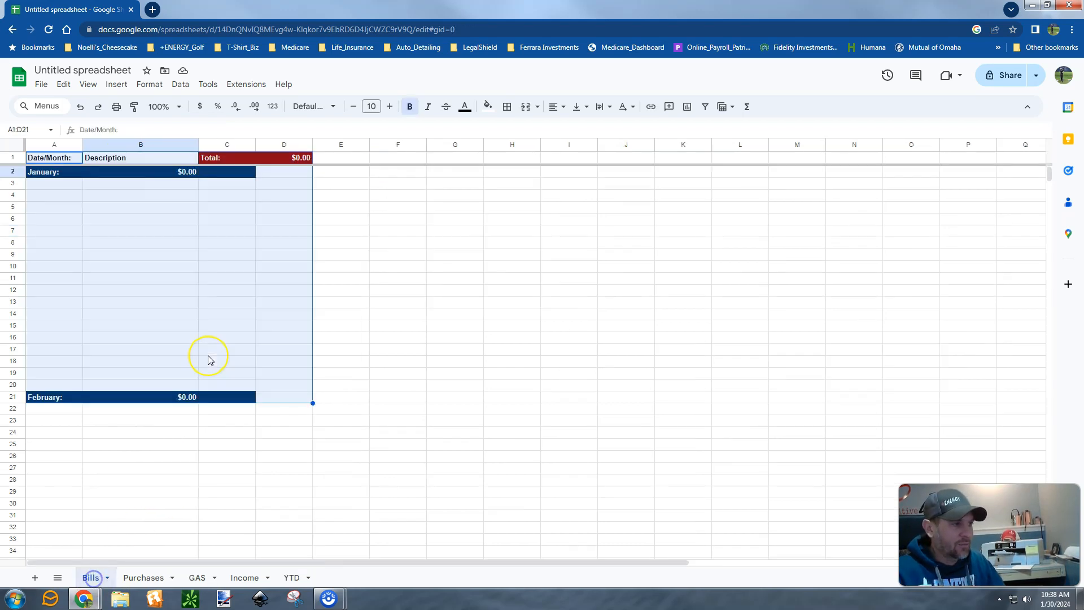
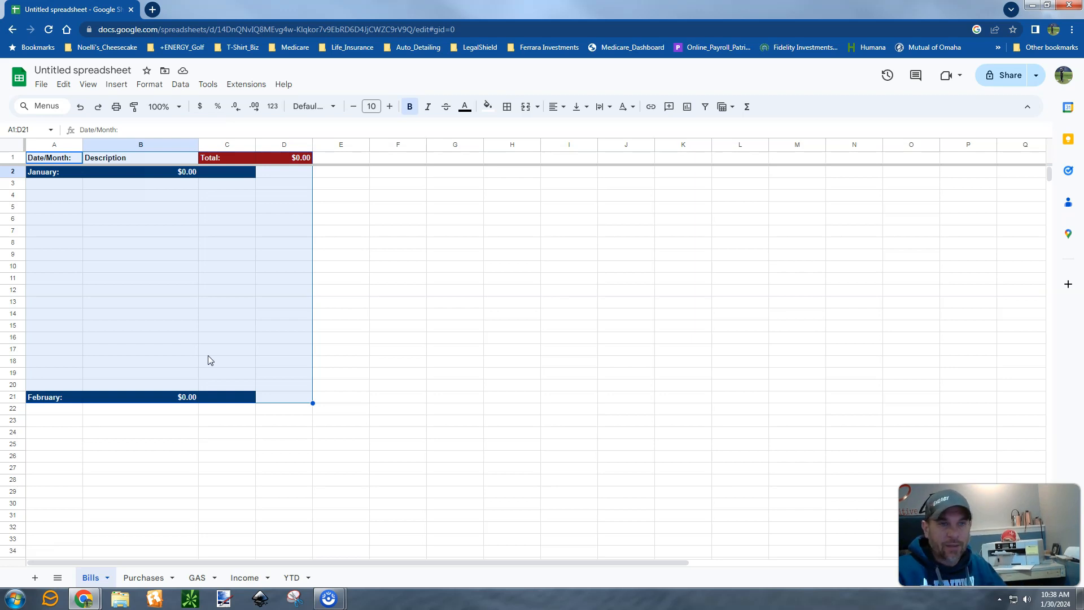
{"action": "left_click", "coordinate": [61, 184]}
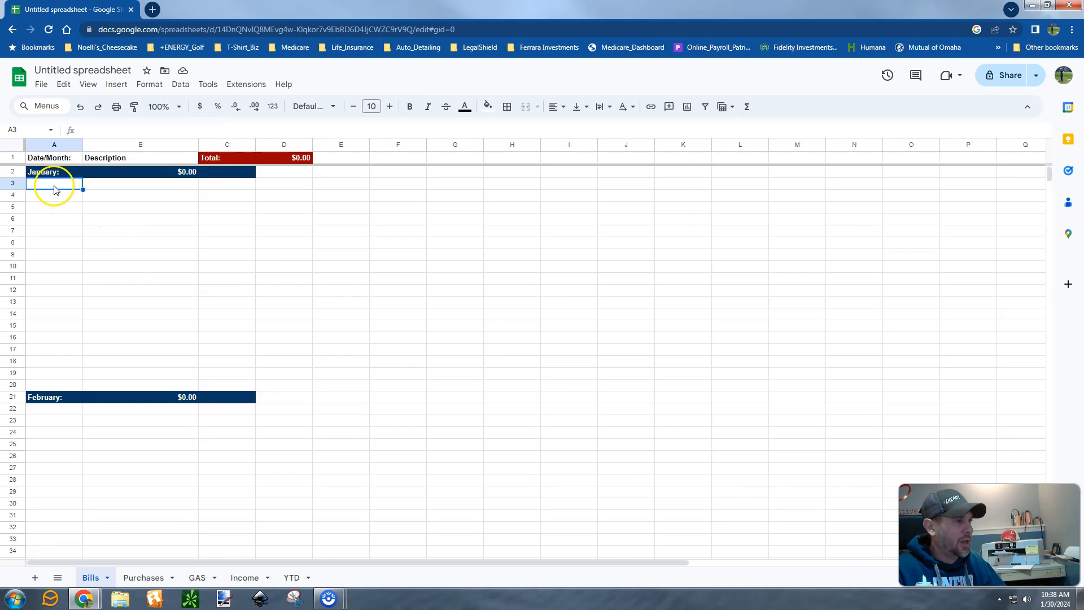
{"action": "type", "text": "1/1/2024"}
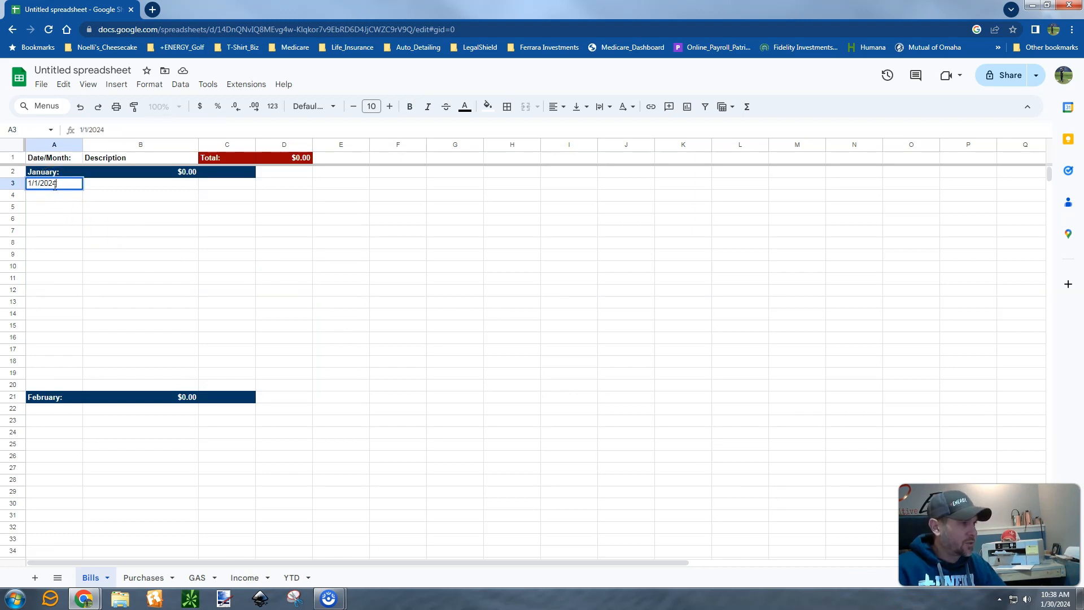
{"action": "key", "text": "Tab"}
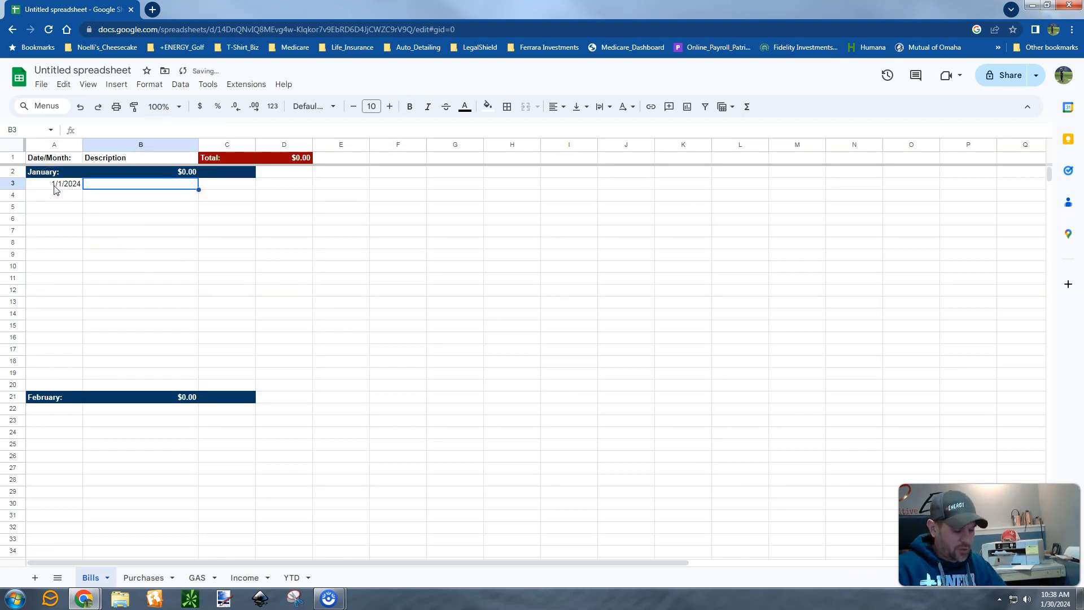
{"action": "type", "text": "Mortgage"}
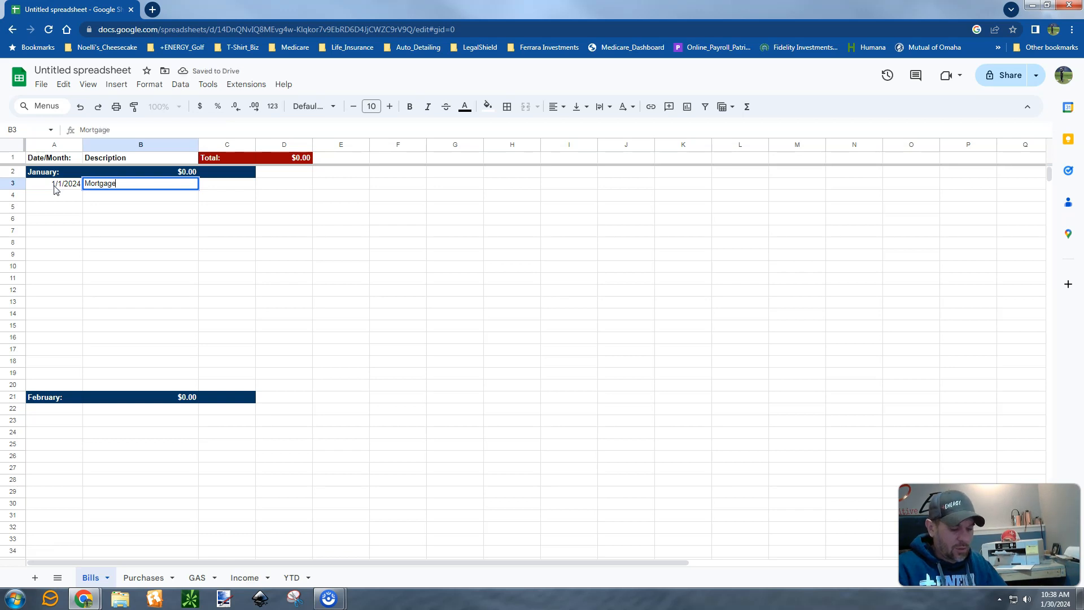
{"action": "type", "text": "/Rent"}
{"action": "key", "text": "Tab"}
{"action": "type", "text": "2000"}
{"action": "key", "text": "Return"}
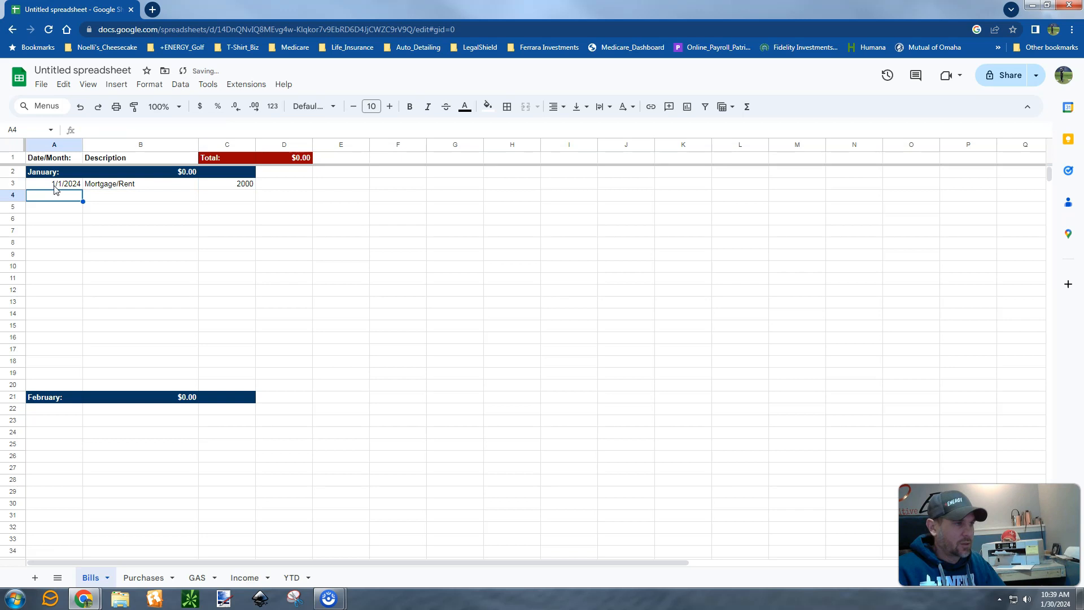
Format the Bills sheet's amount column as currency from C3 down to C1000.
{"action": "key", "text": "Up"}
{"action": "key", "text": "Right"}
{"action": "key", "text": "Right"}
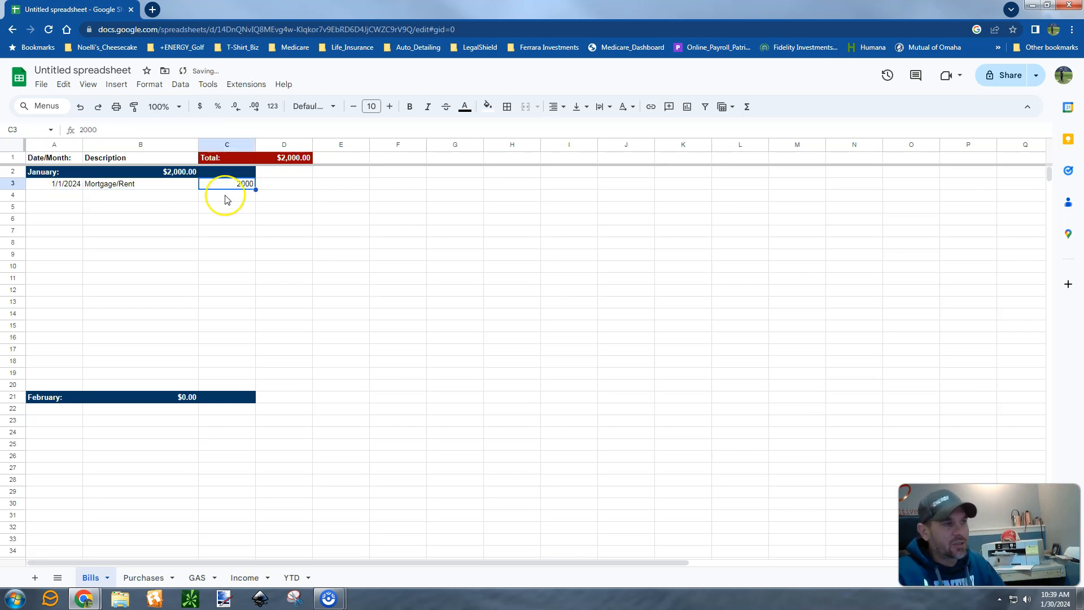
{"action": "left_click", "coordinate": [208, 107]}
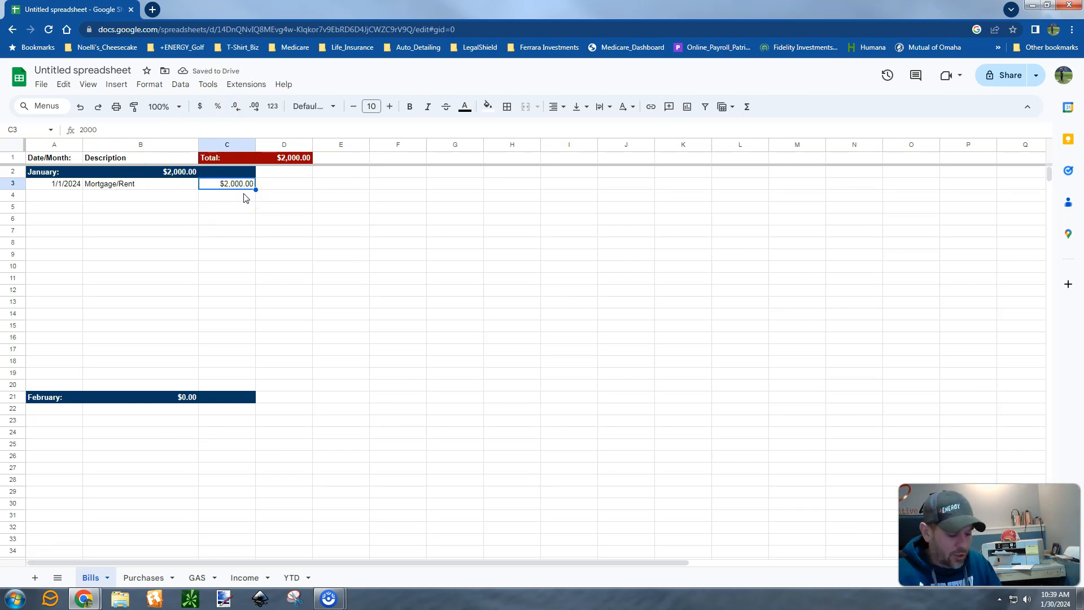
{"action": "key", "text": "ctrl+shift+Down"}
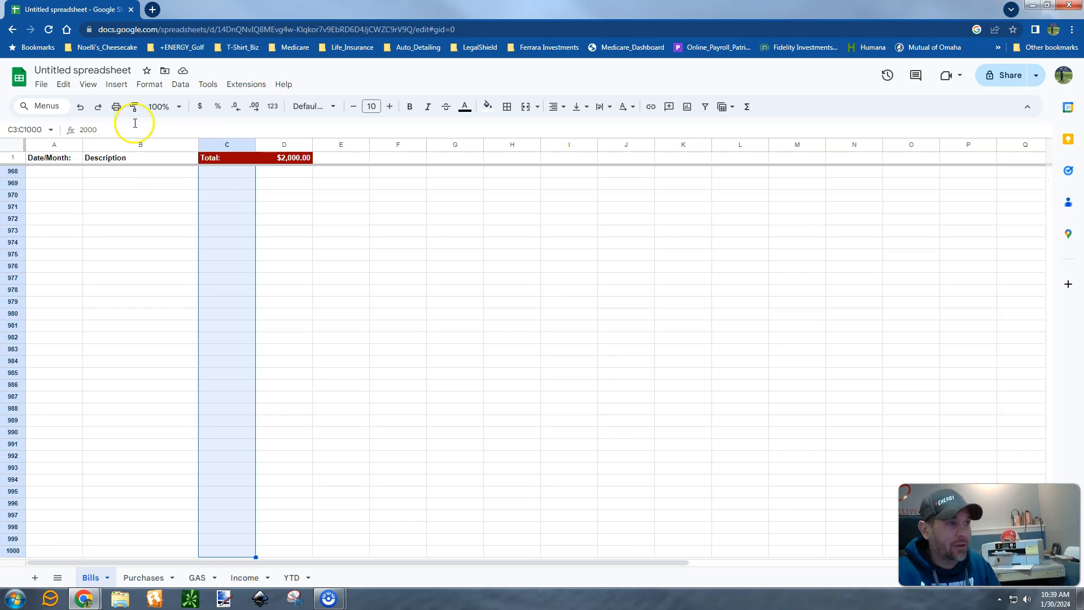
{"action": "left_click", "coordinate": [198, 107]}
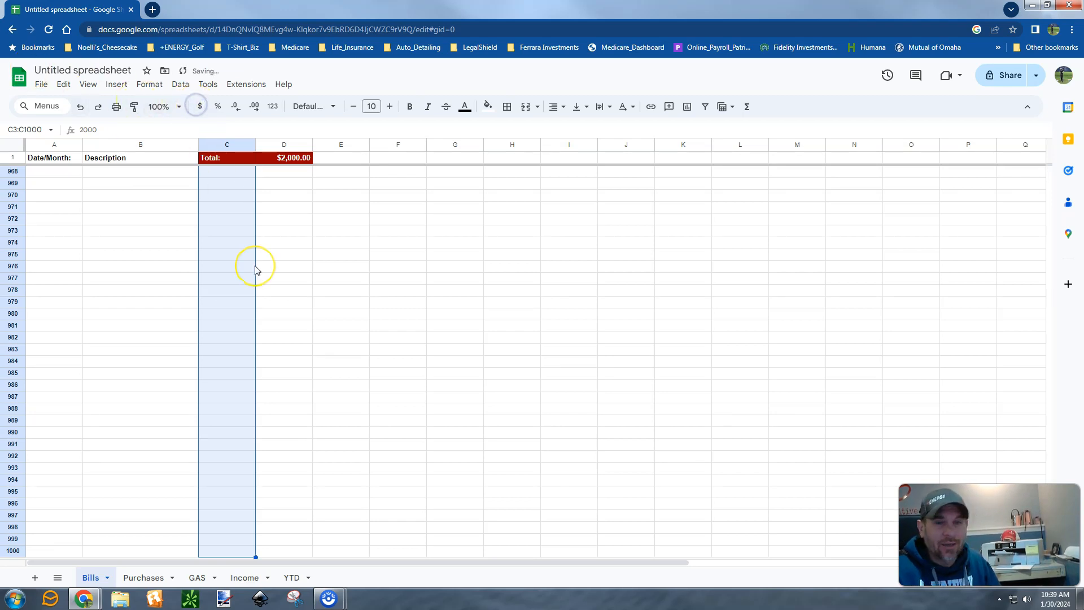
Add a second January bill in row 4 dated 1/1/2024 for Cable with the amount 250.
{"action": "key", "text": "Left"}
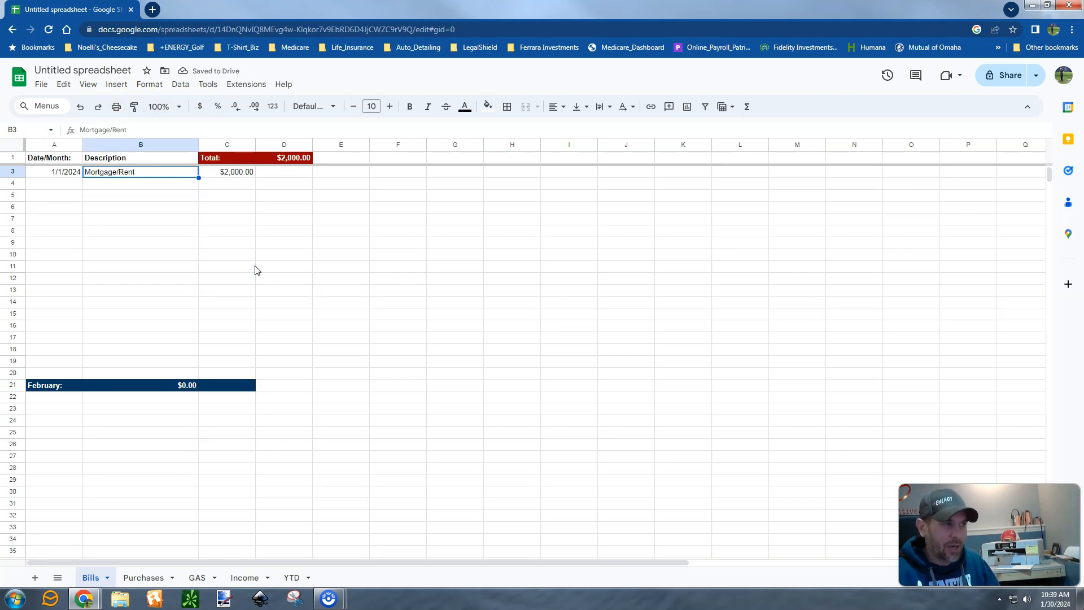
{"action": "key", "text": "Down"}
{"action": "key", "text": "Left"}
{"action": "type", "text": "1"}
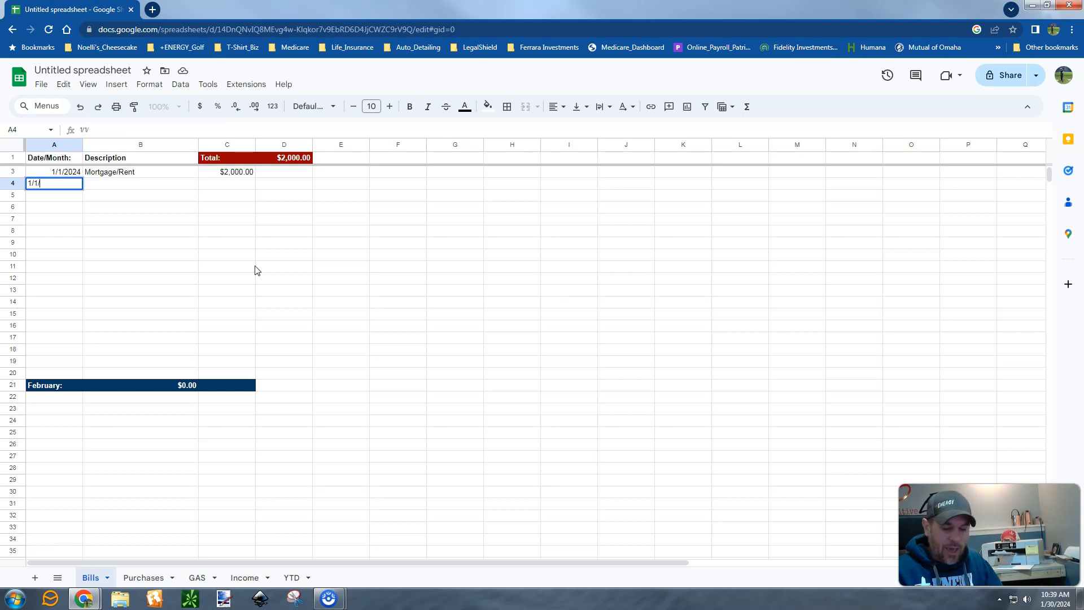
{"action": "key", "text": "Tab"}
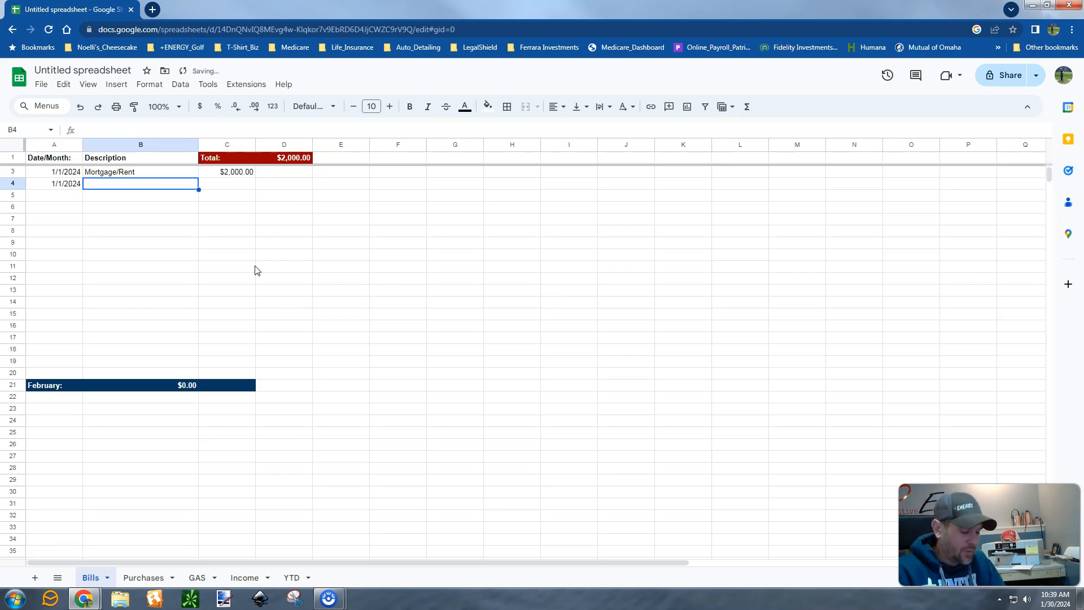
{"action": "type", "text": "Cable"}
{"action": "key", "text": "Tab"}
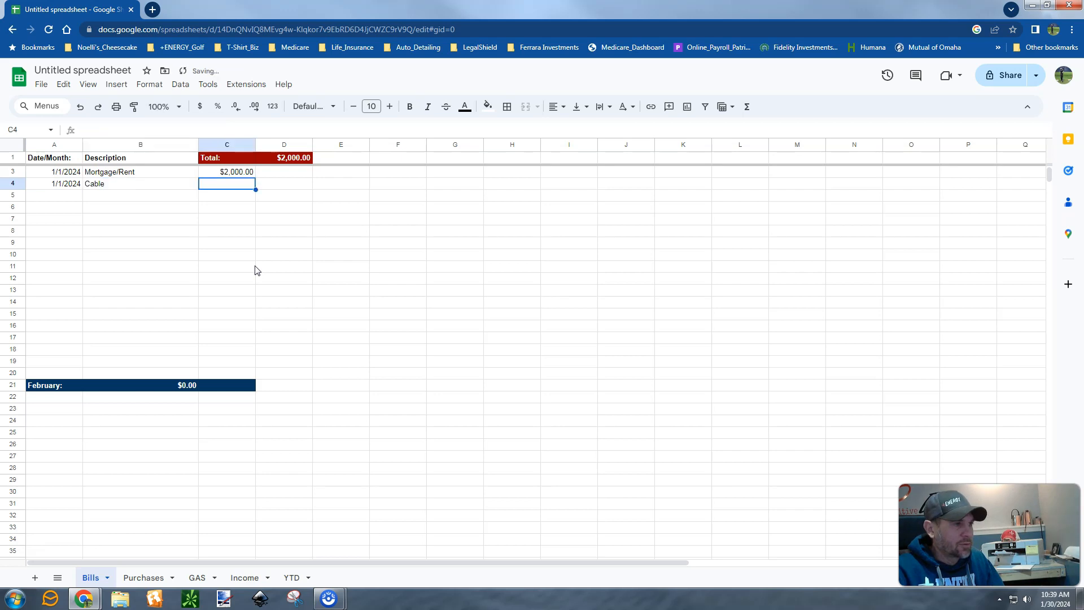
{"action": "type", "text": "2"}
{"action": "type", "text": "50"}
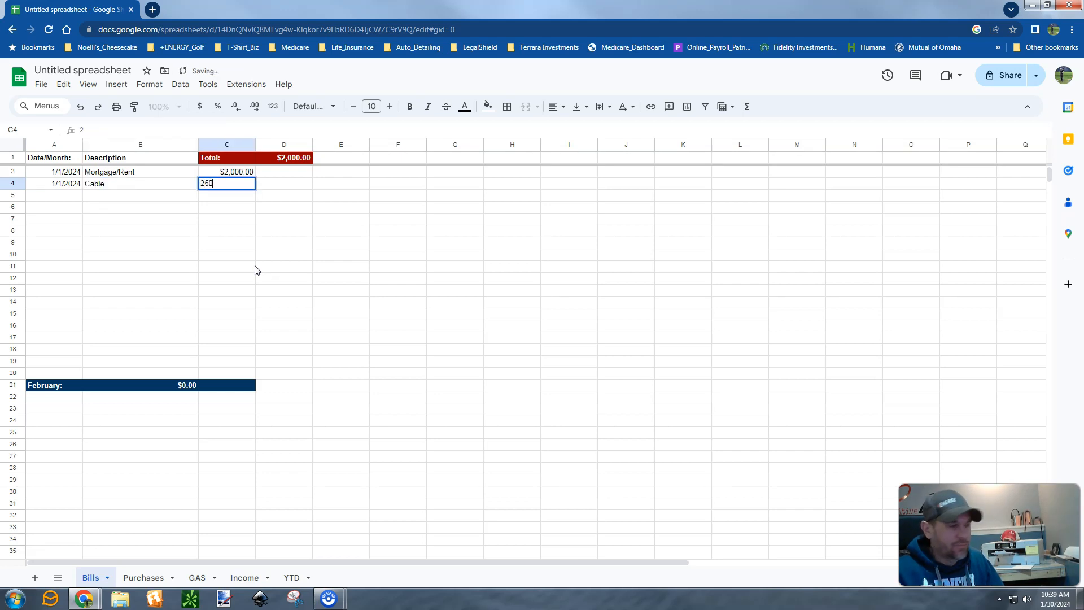
{"action": "key", "text": "Return"}
Add a third January bill in row 5 dated 1/10/2024 for Car Insurance with the amount 130.
{"action": "type", "text": "1/10/2024"}
{"action": "key", "text": "Tab"}
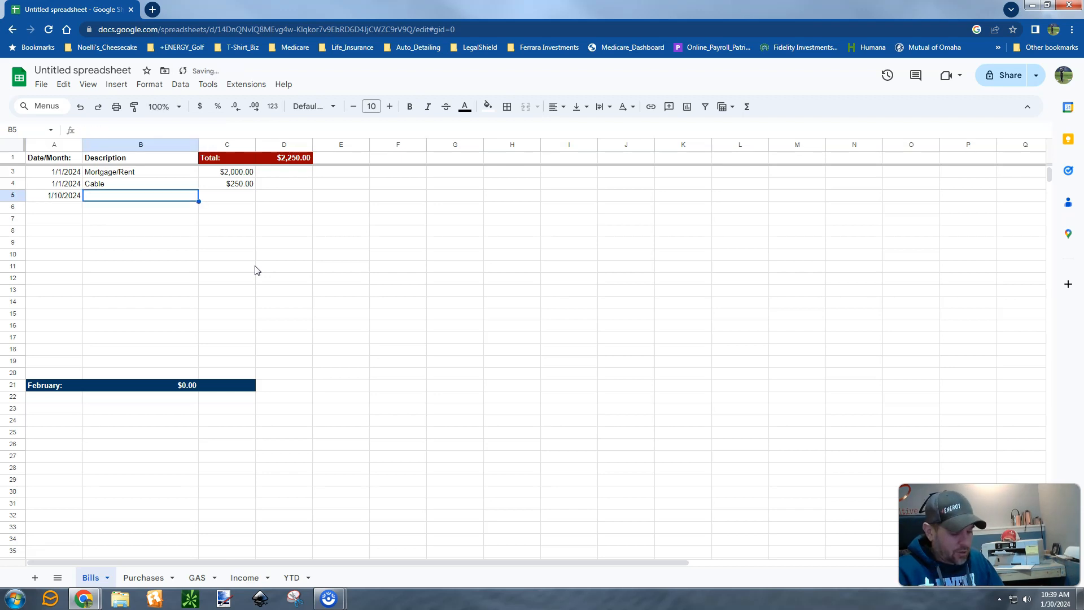
{"action": "type", "text": "Car Insurance"}
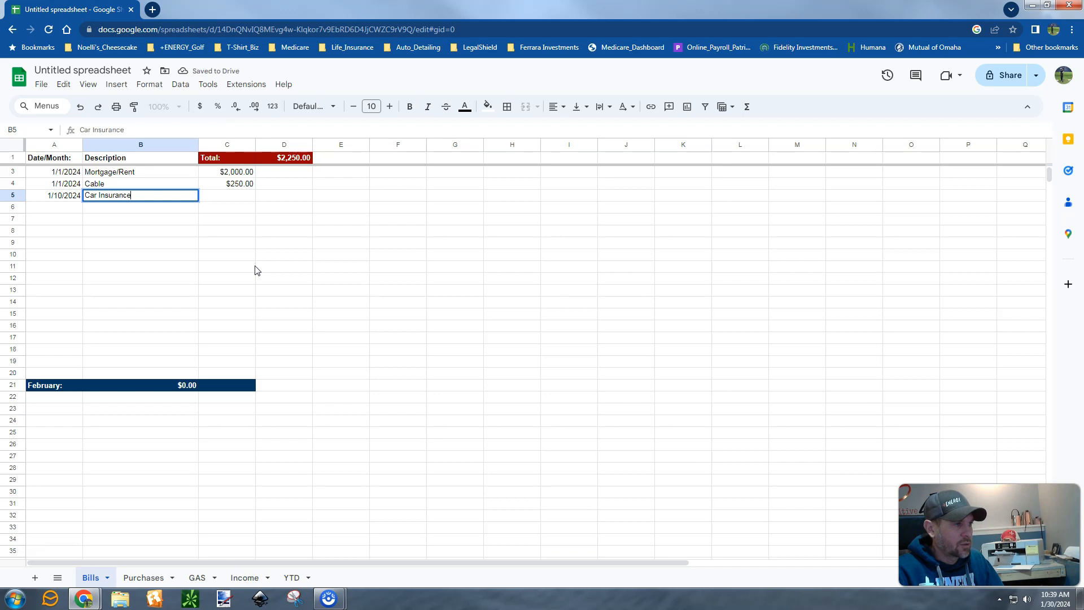
{"action": "key", "text": "Tab"}
{"action": "type", "text": "130"}
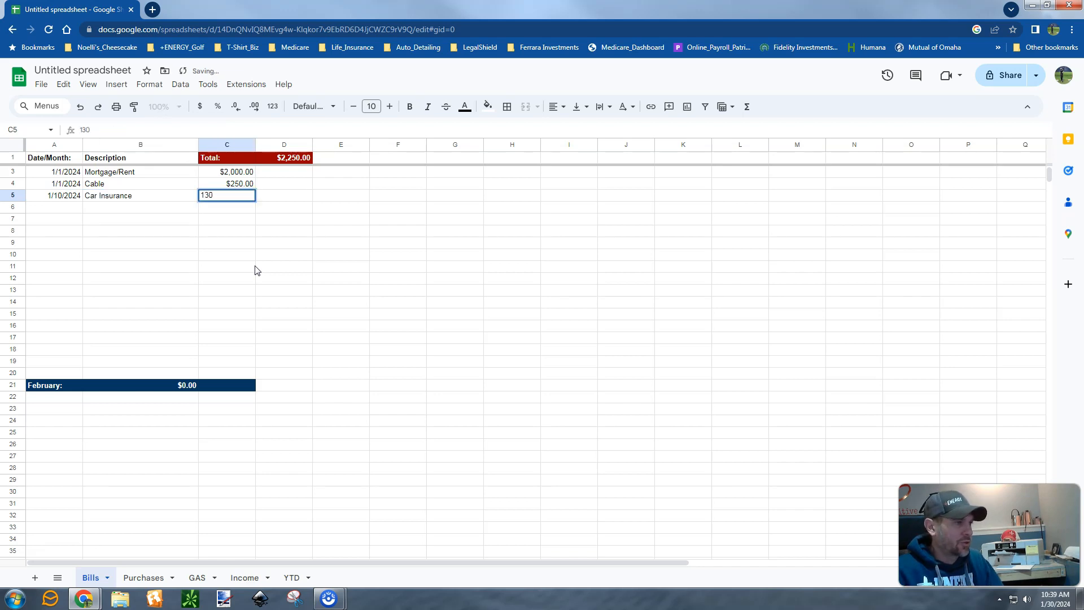
{"action": "key", "text": "Return"}
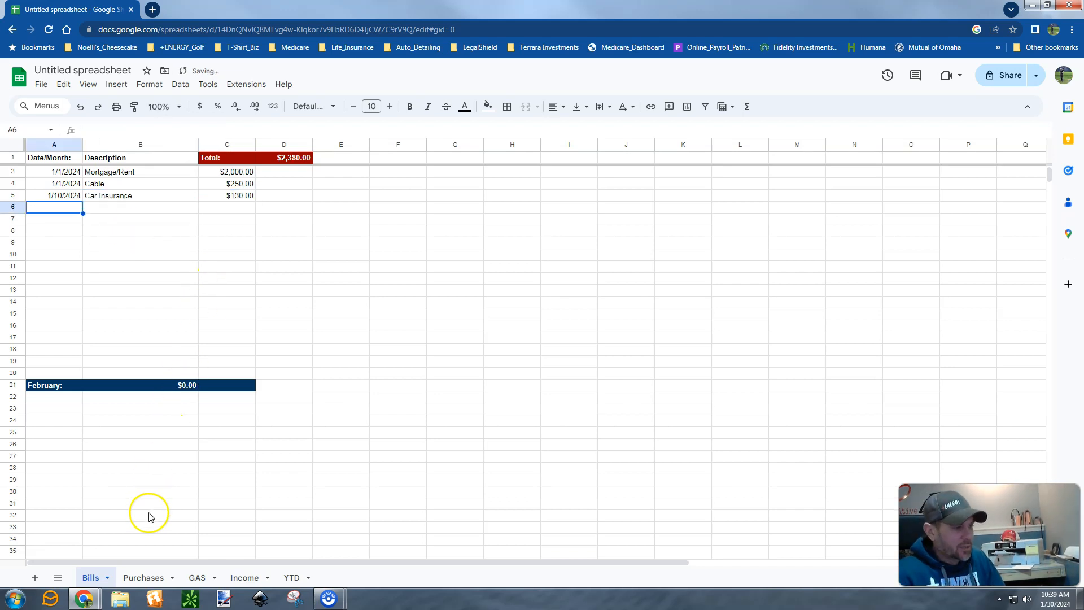
On the Purchases sheet, add a January entry in row 3 dated 1/5/2024 for Groceries with the amount 150.
{"action": "left_click", "coordinate": [144, 578]}
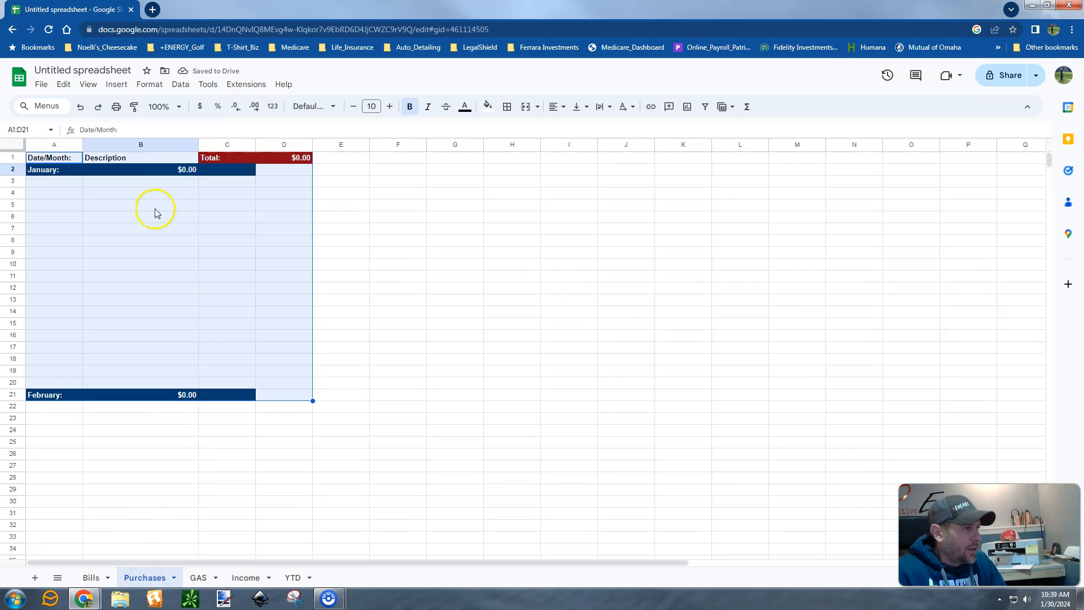
{"action": "left_click", "coordinate": [57, 182]}
{"action": "type", "text": "1/5/2024"}
{"action": "key", "text": "Tab"}
{"action": "type", "text": "Grocer"}
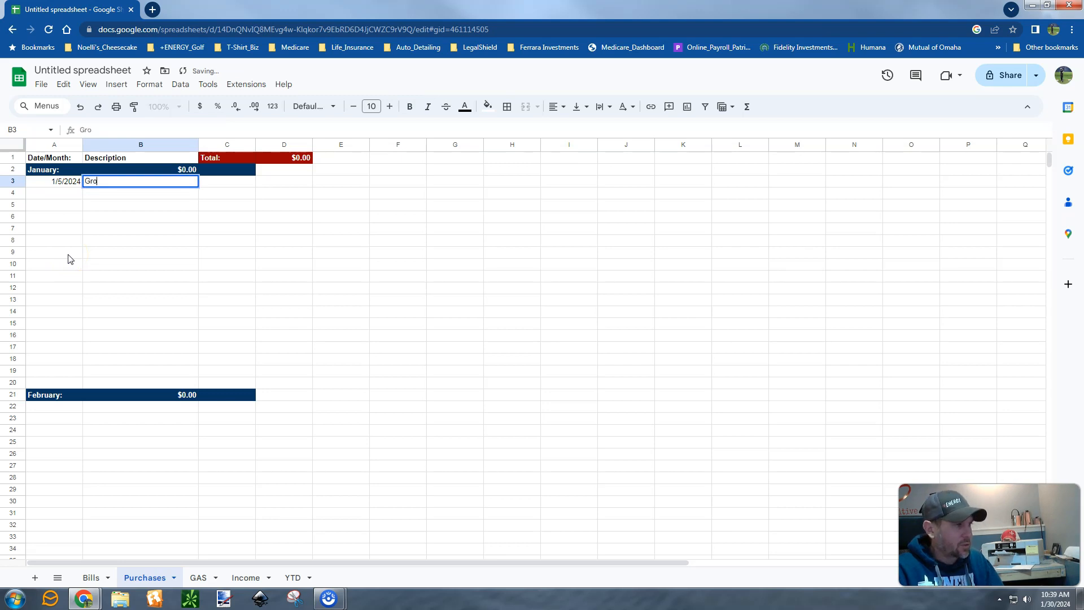
{"action": "key", "text": "BackSpace"}
{"action": "key", "text": "BackSpace"}
{"action": "key", "text": "BackSpace"}
{"action": "type", "text": "oceries"}
{"action": "key", "text": "Return"}
{"action": "key", "text": "Up"}
{"action": "key", "text": "Right"}
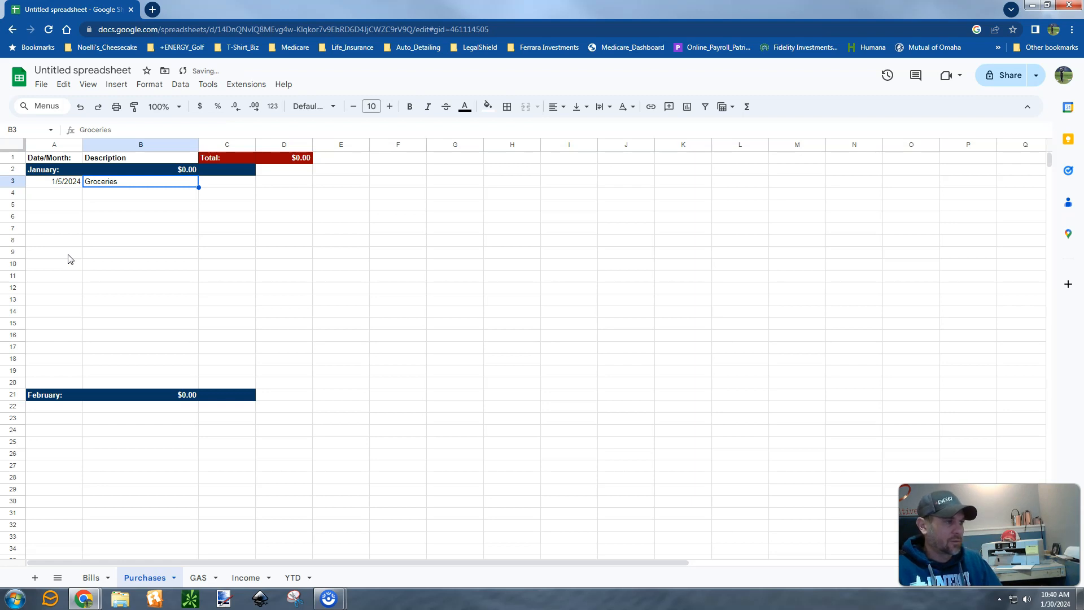
{"action": "key", "text": "Right"}
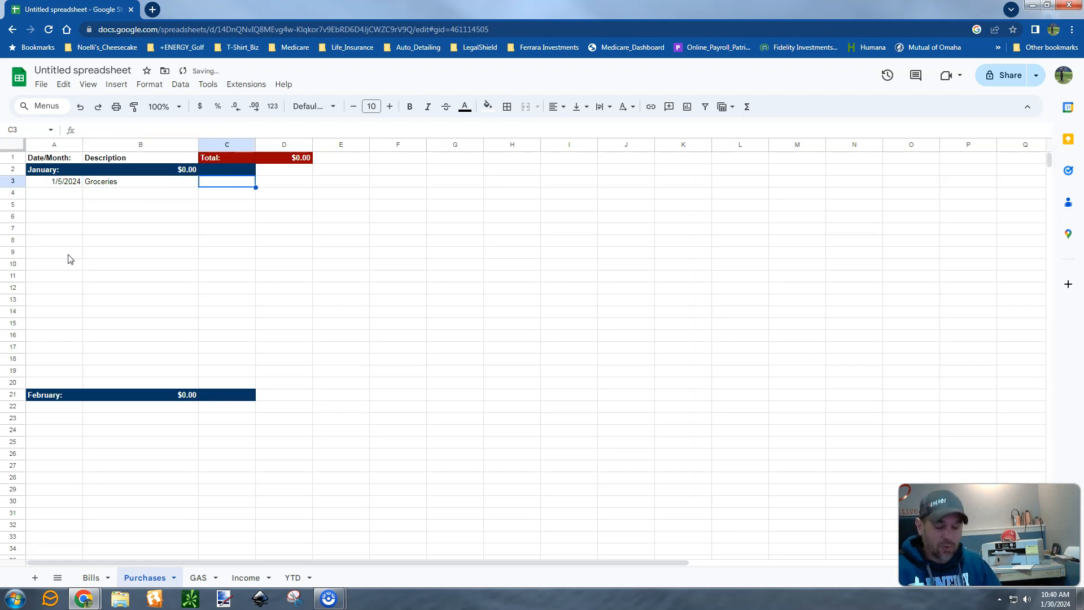
{"action": "type", "text": "150"}
{"action": "key", "text": "Return"}
Format the Purchases sheet's amount column as currency from C3 down to the last row.
{"action": "key", "text": "Up"}
{"action": "key", "text": "Right"}
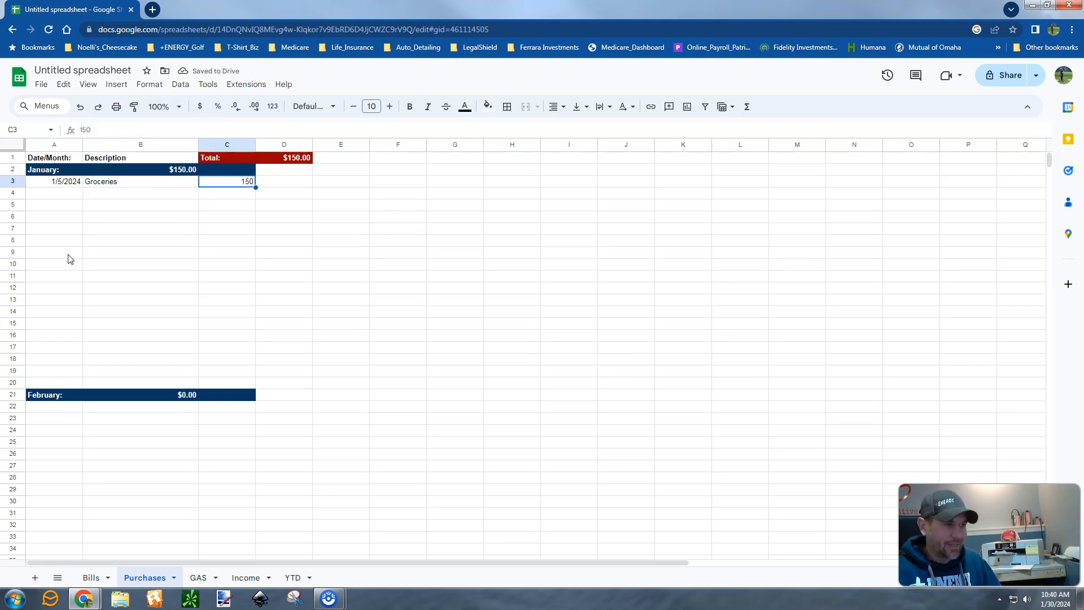
{"action": "key", "text": "ctrl+shift+Down"}
{"action": "left_click", "coordinate": [199, 108]}
Add a second January purchase in row 4 dated 1/10/2024 for Amazon with the amount 25.
{"action": "key", "text": "Left"}
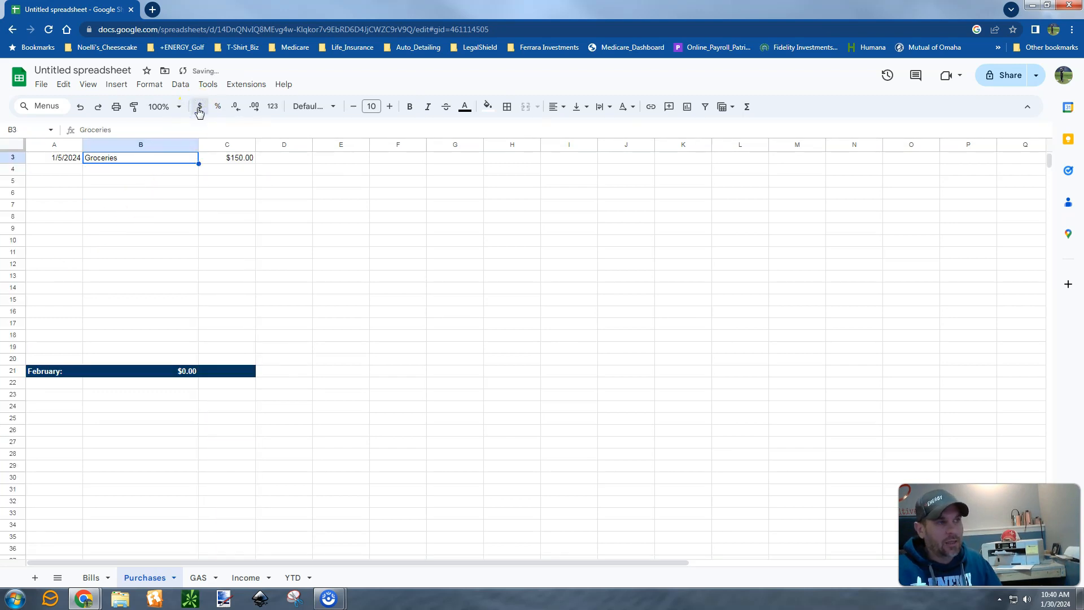
{"action": "key", "text": "Up"}
{"action": "key", "text": "Down"}
{"action": "key", "text": "Down"}
{"action": "key", "text": "Left"}
{"action": "type", "text": "1/10/2024"}
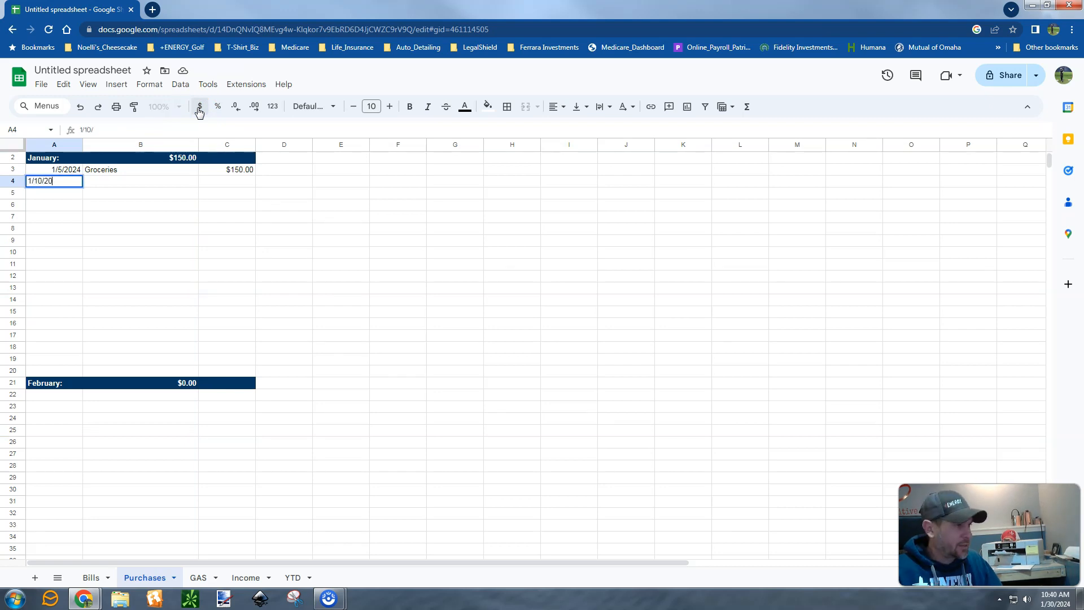
{"action": "key", "text": "Tab"}
{"action": "type", "text": "Amazon"}
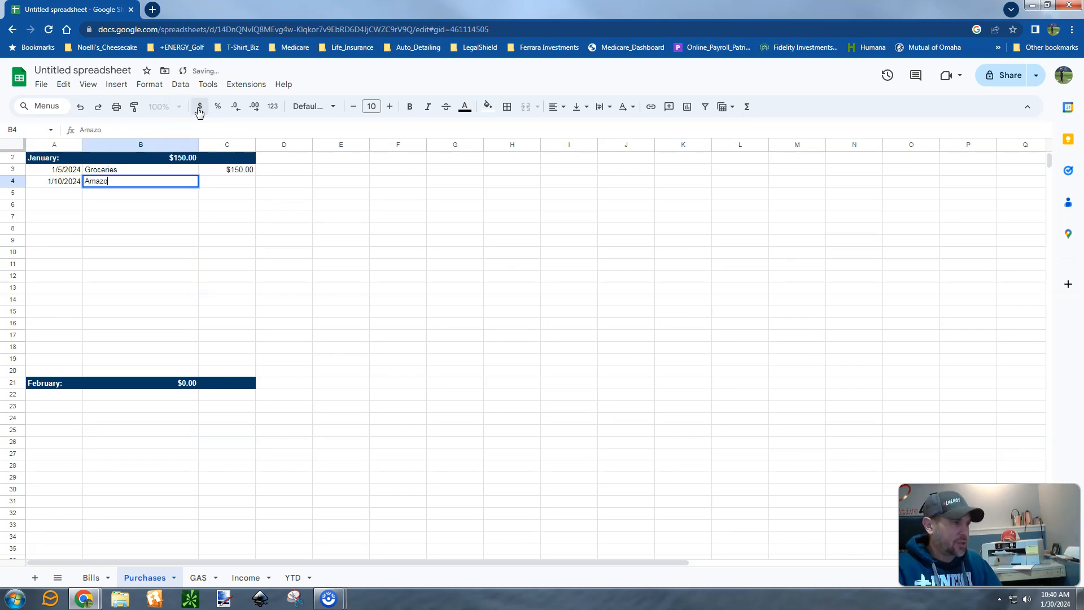
{"action": "key", "text": "Tab"}
{"action": "type", "text": "25"}
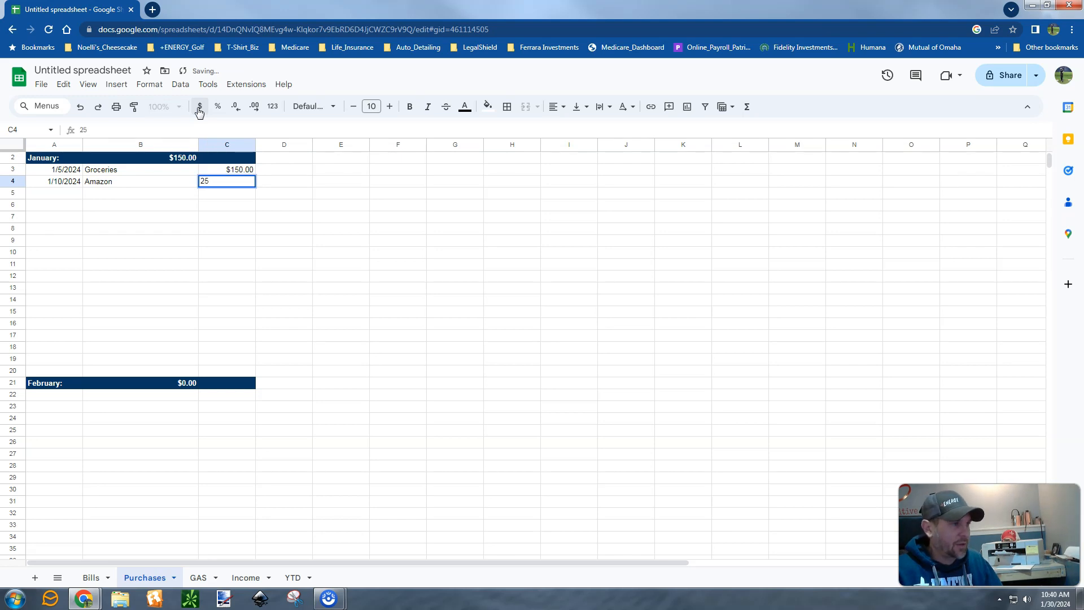
{"action": "key", "text": "Return"}
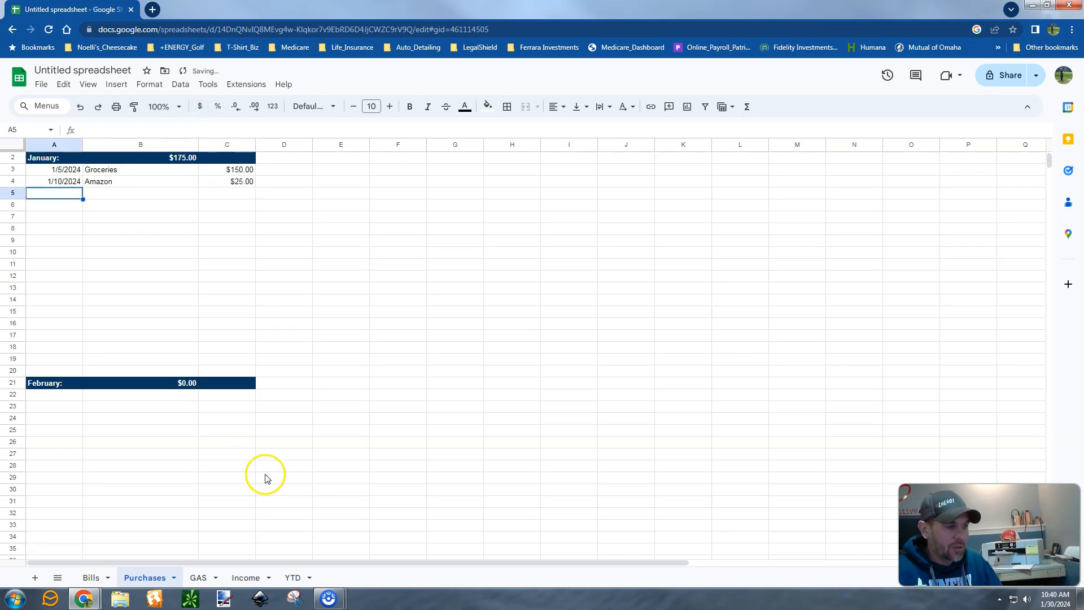
On the GAS sheet, add a January entry in row 3 dated 1/5/2024 for Gas with the amount 56.
{"action": "left_click", "coordinate": [197, 576]}
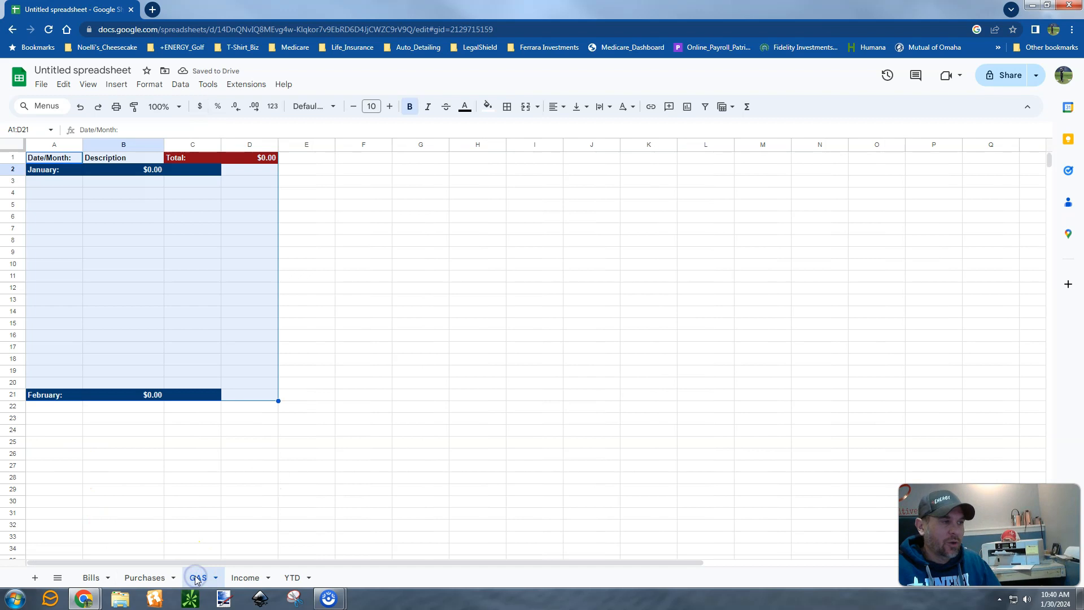
{"action": "left_click", "coordinate": [55, 185]}
{"action": "type", "text": "1/5/2024"}
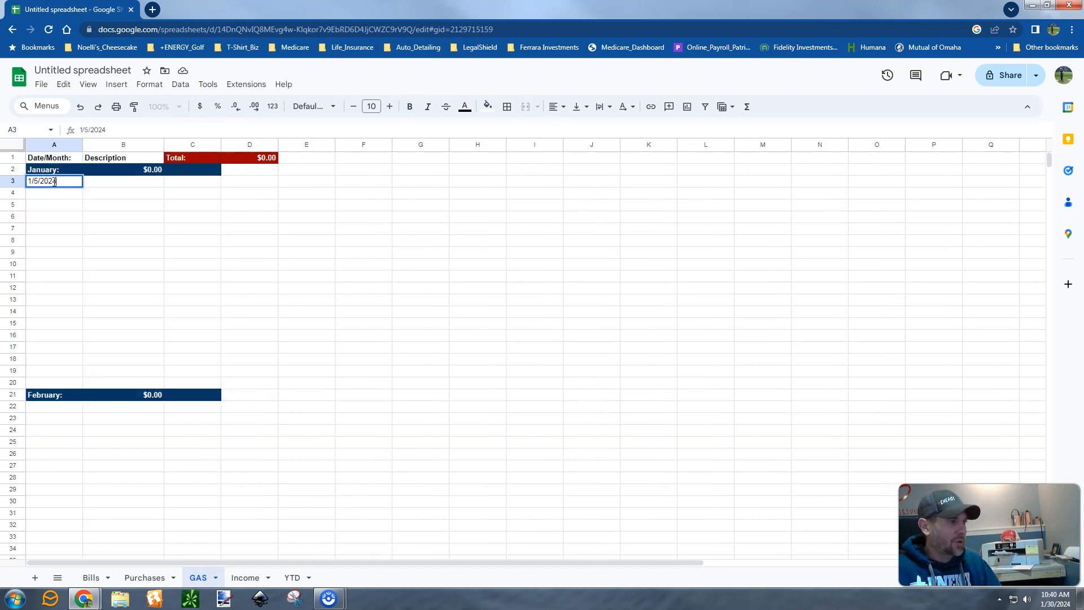
{"action": "key", "text": "Tab"}
{"action": "type", "text": "G"}
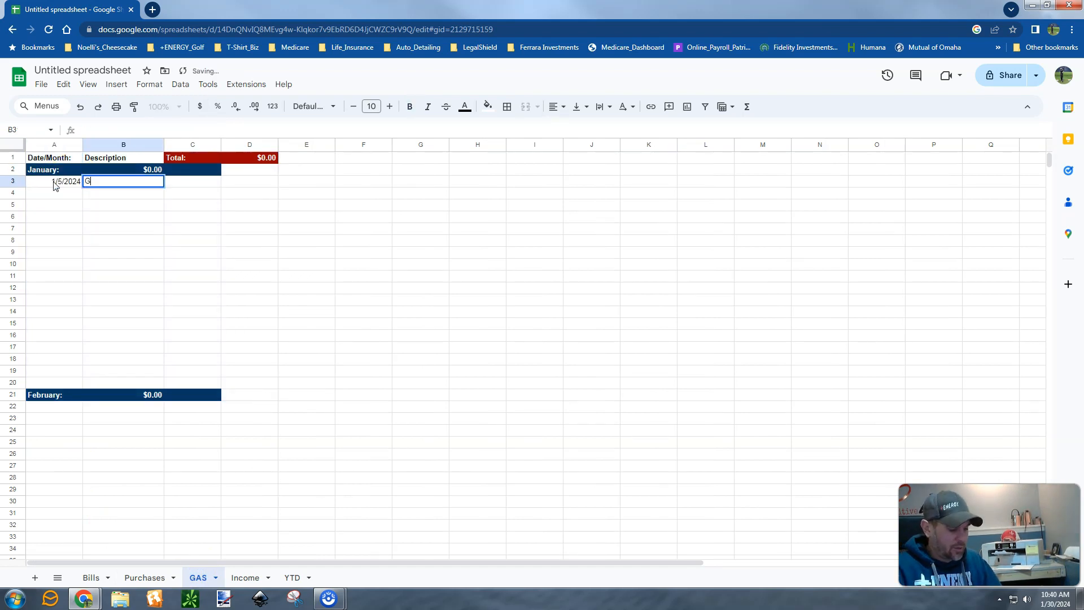
{"action": "type", "text": "as"}
{"action": "key", "text": "Tab"}
{"action": "type", "text": "56"}
{"action": "key", "text": "Return"}
Format the GAS sheet's amount column as currency from C3 down to C1000.
{"action": "key", "text": "Up"}
{"action": "key", "text": "Right"}
{"action": "key", "text": "Right"}
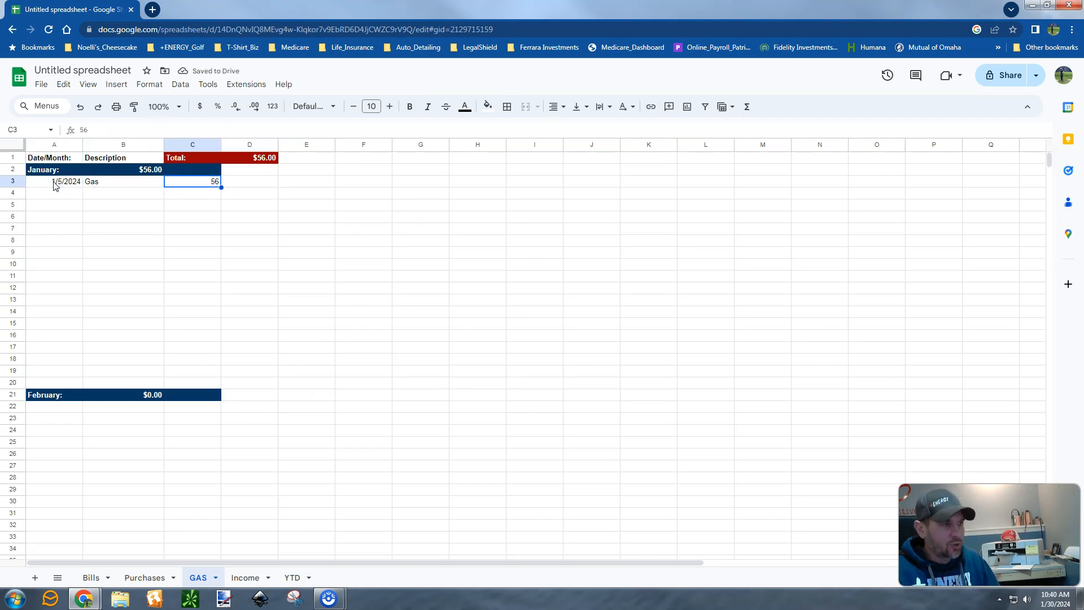
{"action": "key", "text": "ctrl+shift+Down"}
{"action": "left_click", "coordinate": [200, 108]}
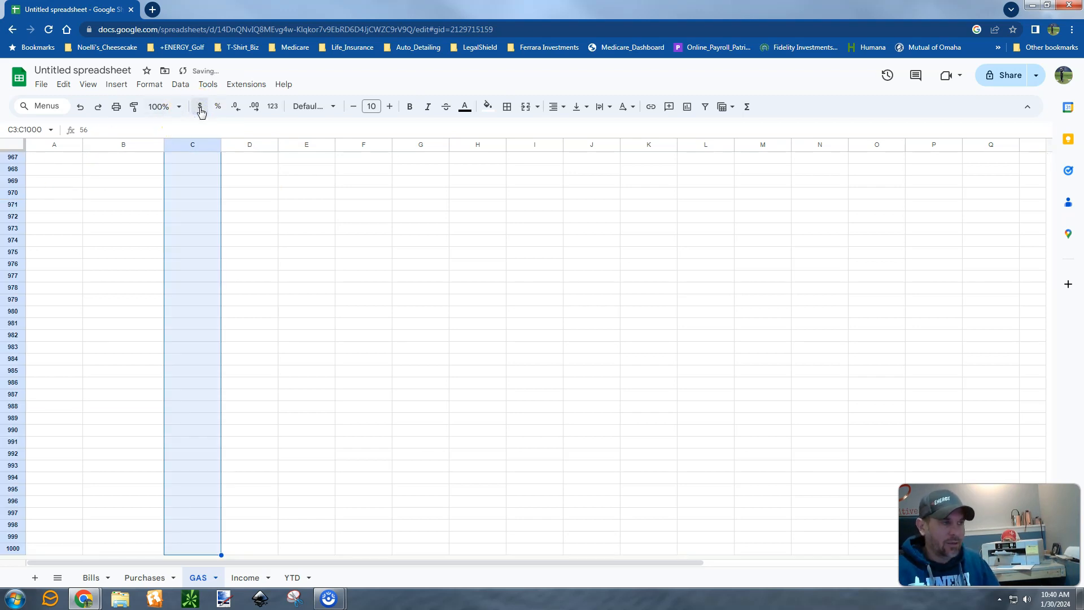
{"action": "key", "text": "Left"}
{"action": "key", "text": "Up"}
{"action": "key", "text": "Up"}
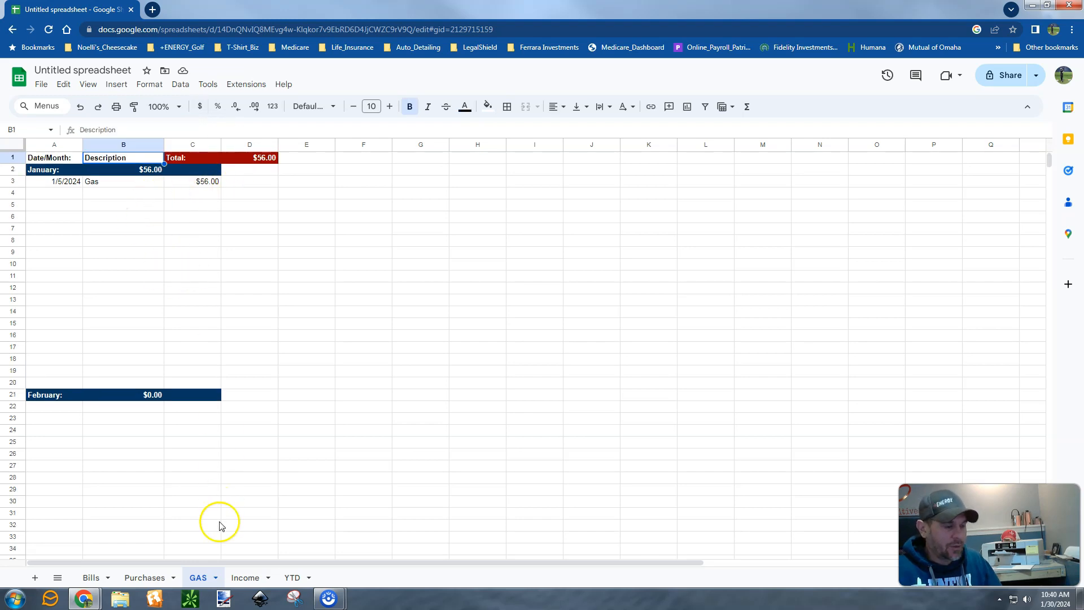
On the Income sheet, add a January entry in row 3 dated 1/5/2024 for Job with the income 2500.
{"action": "left_click", "coordinate": [243, 578]}
{"action": "left_click", "coordinate": [70, 187]}
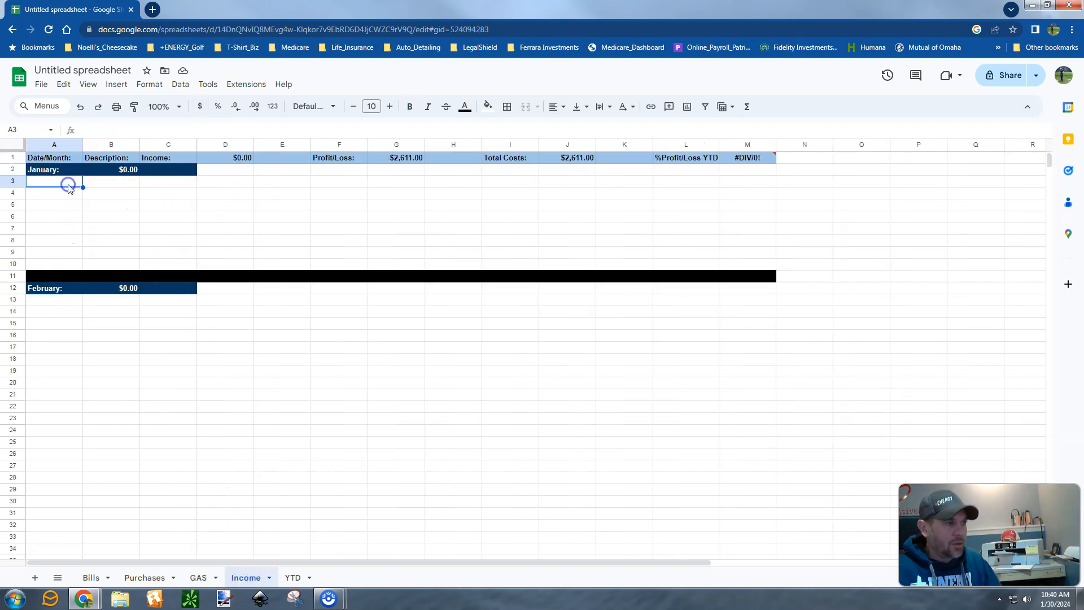
{"action": "type", "text": "1/5/2024"}
{"action": "key", "text": "Tab"}
{"action": "type", "text": "2500"}
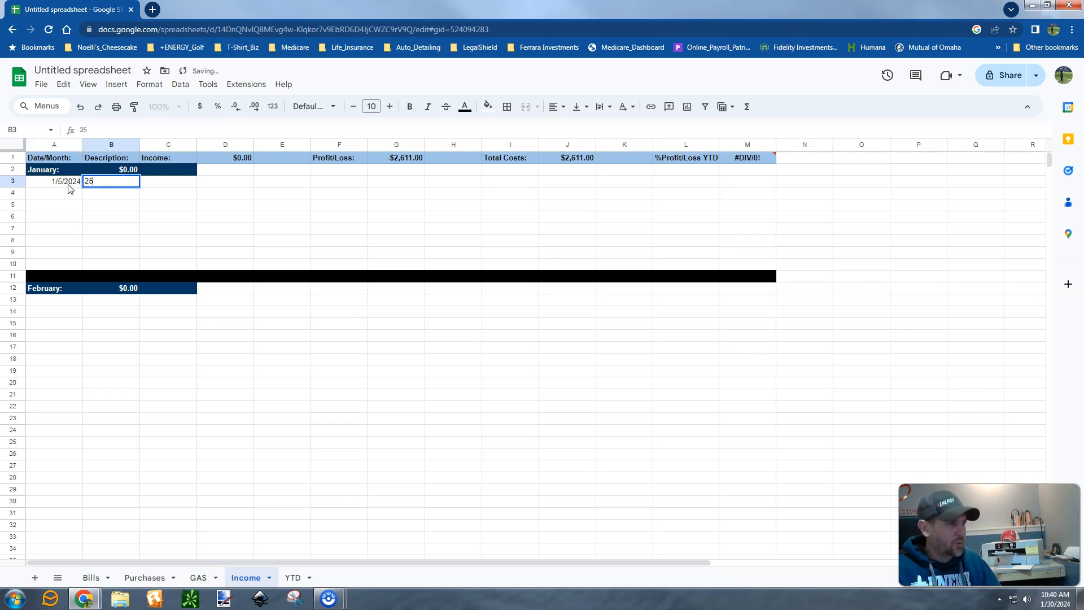
{"action": "key", "text": "BackSpace"}
{"action": "key", "text": "BackSpace"}
{"action": "key", "text": "BackSpace"}
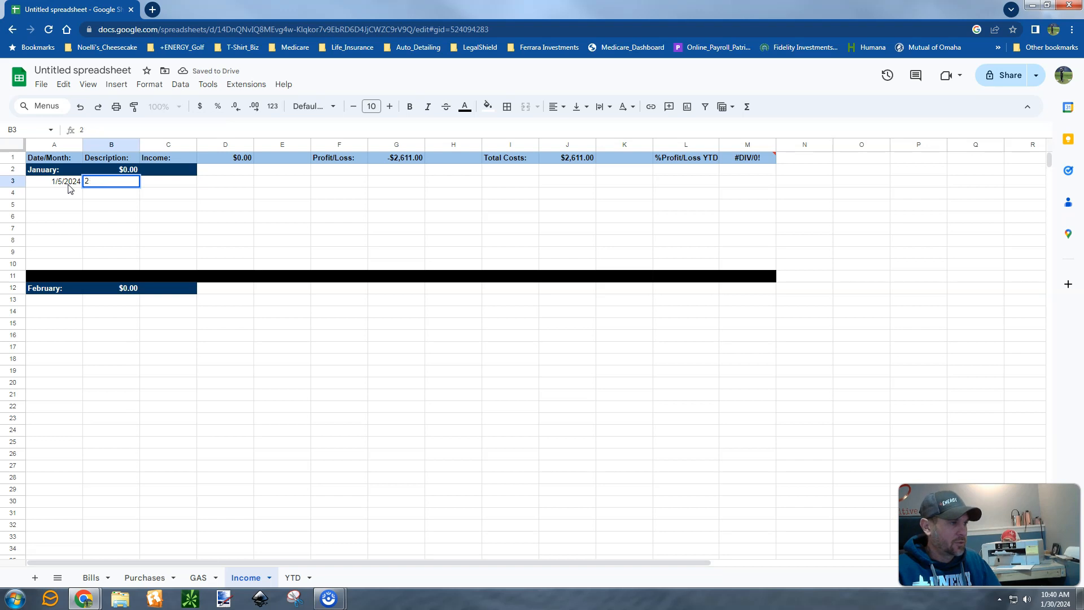
{"action": "type", "text": "Job"}
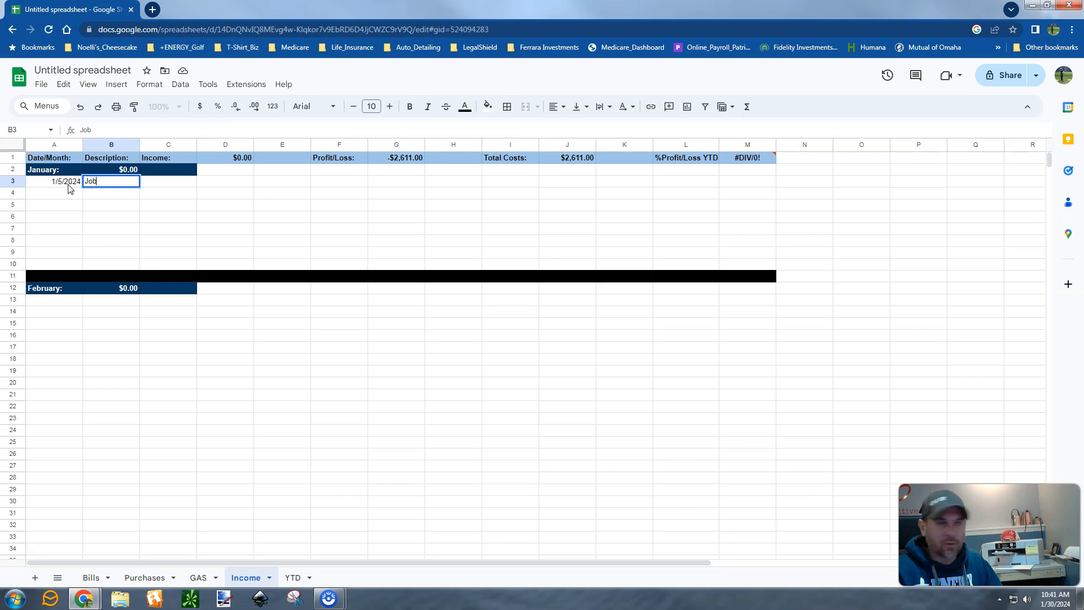
{"action": "key", "text": "Tab"}
{"action": "type", "text": "2500"}
{"action": "key", "text": "Return"}
Format the Income sheet's income column as currency from C3 down to C1000.
{"action": "key", "text": "Up"}
{"action": "key", "text": "Right"}
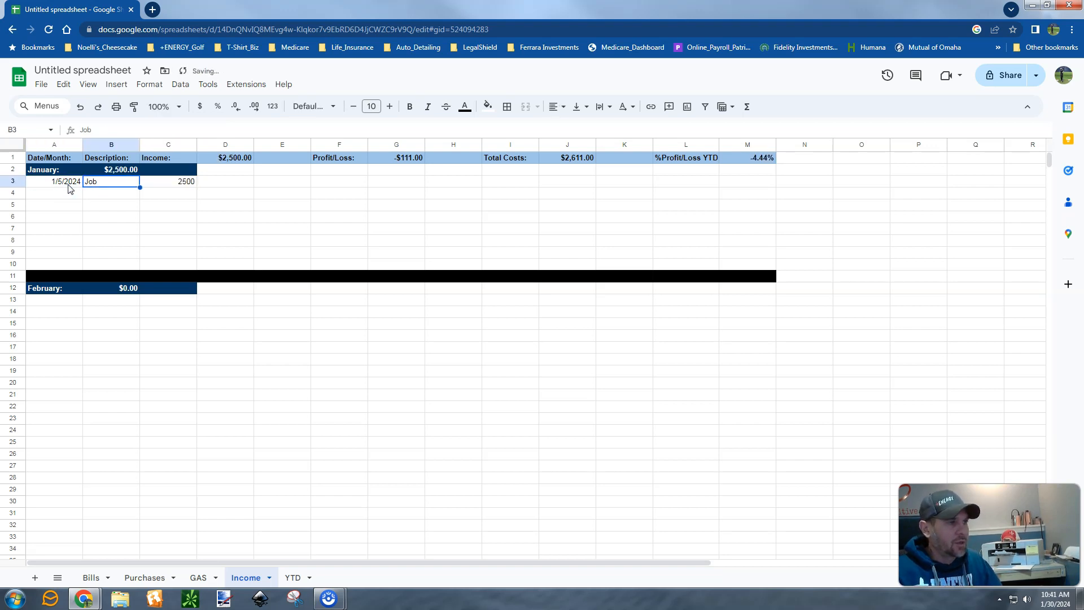
{"action": "key", "text": "Right"}
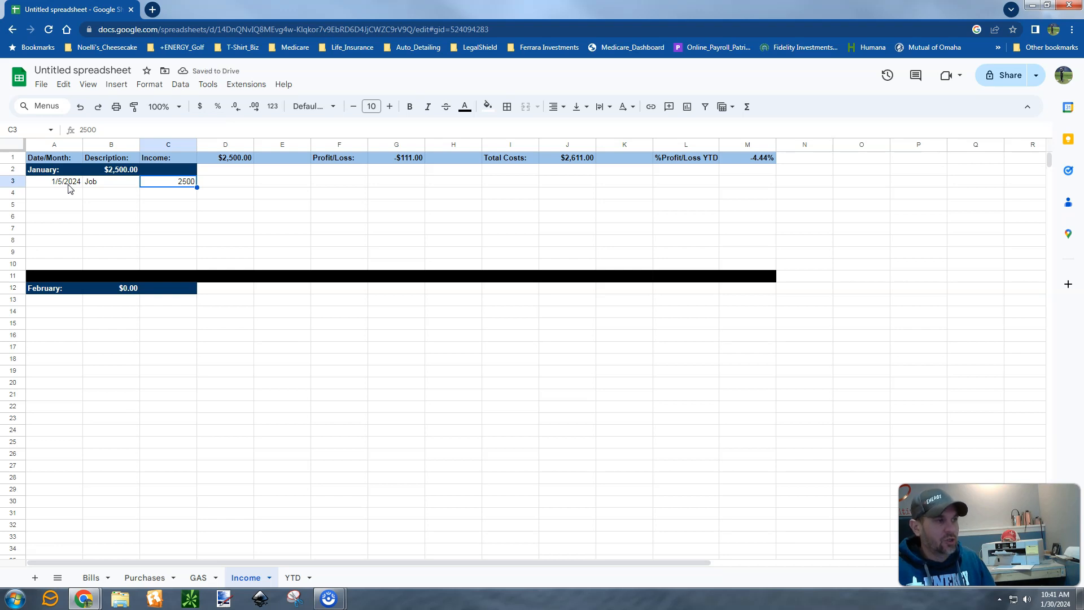
{"action": "key", "text": "ctrl+shift+Down"}
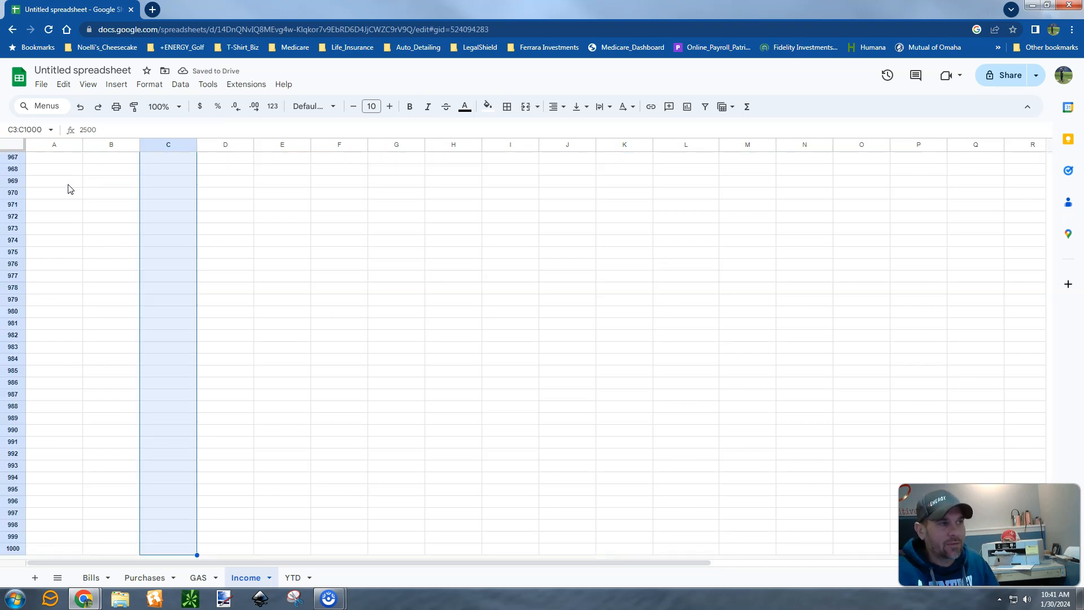
{"action": "left_click", "coordinate": [204, 113]}
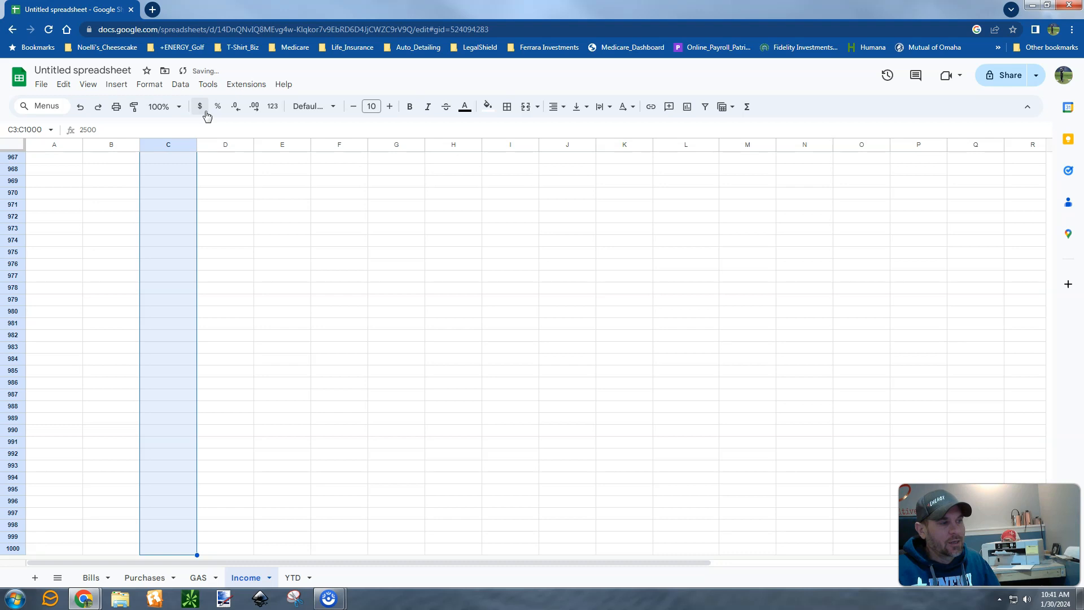
Add a second January income entry in row 4 dated 1/10/2024 for Side Hustle with the amount 150.
{"action": "key", "text": "Left"}
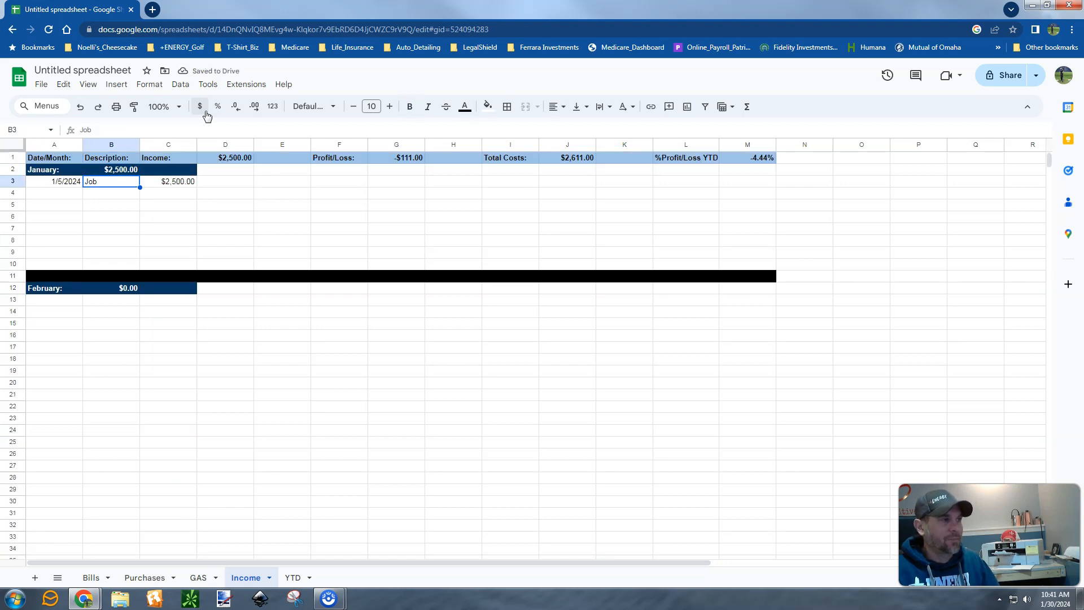
{"action": "key", "text": "Down"}
{"action": "key", "text": "Left"}
{"action": "type", "text": "1/"}
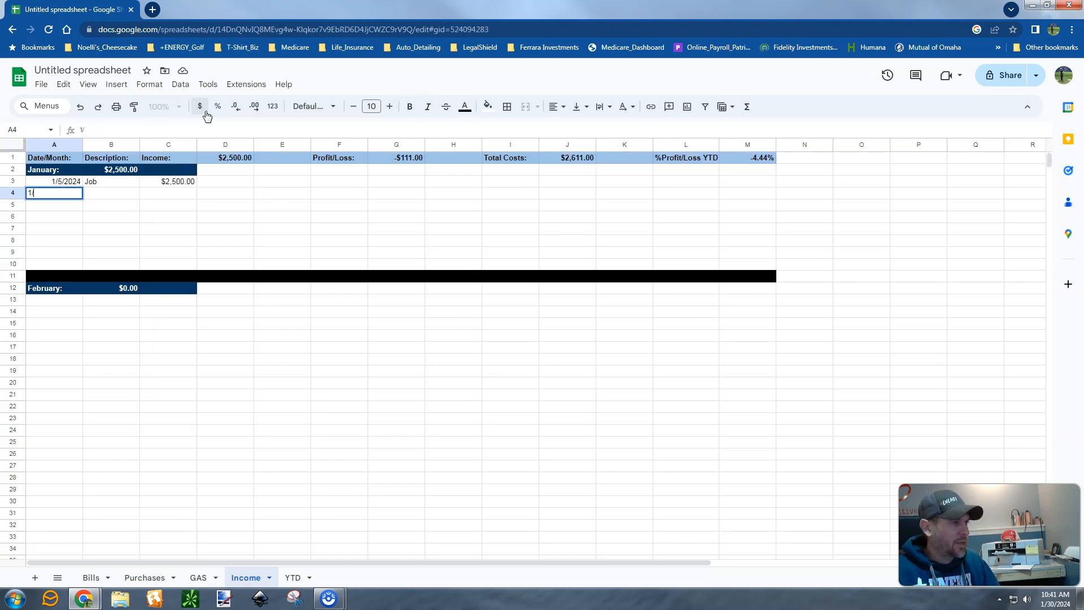
{"action": "type", "text": "10/2024"}
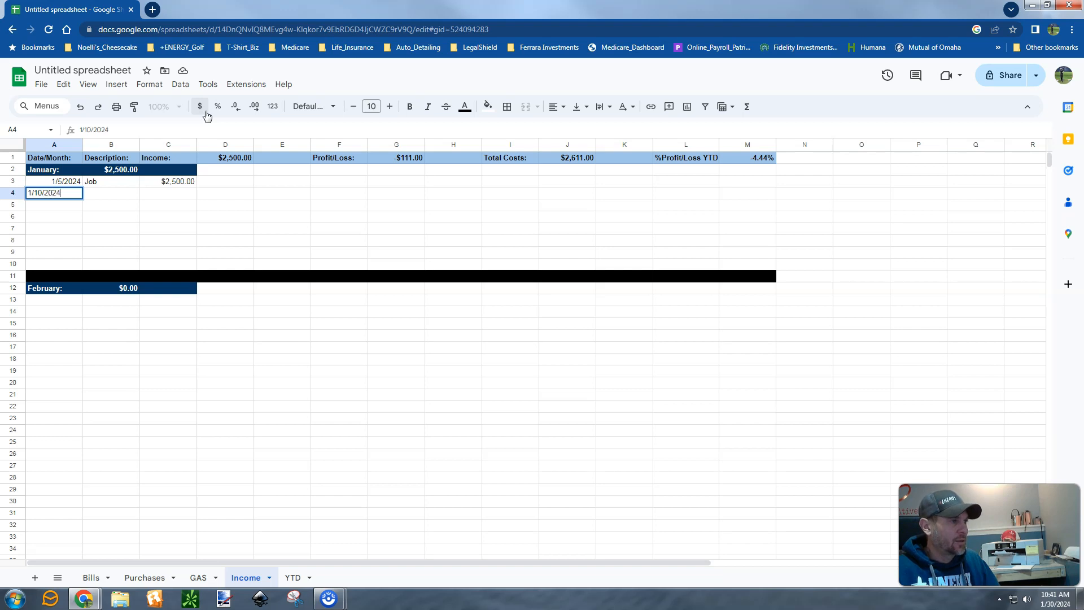
{"action": "key", "text": "Tab"}
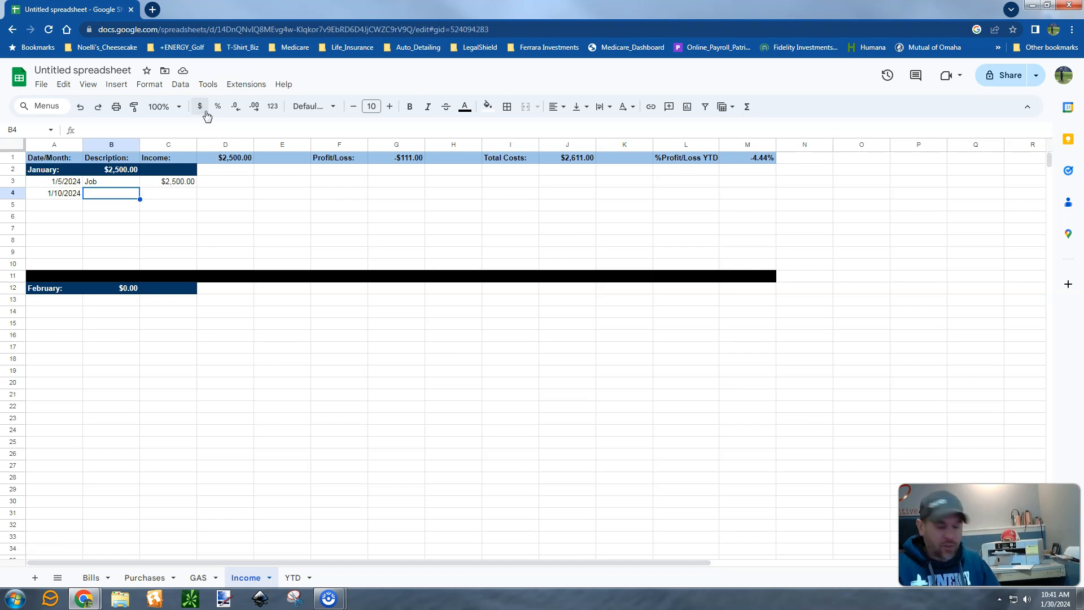
{"action": "type", "text": "Side "}
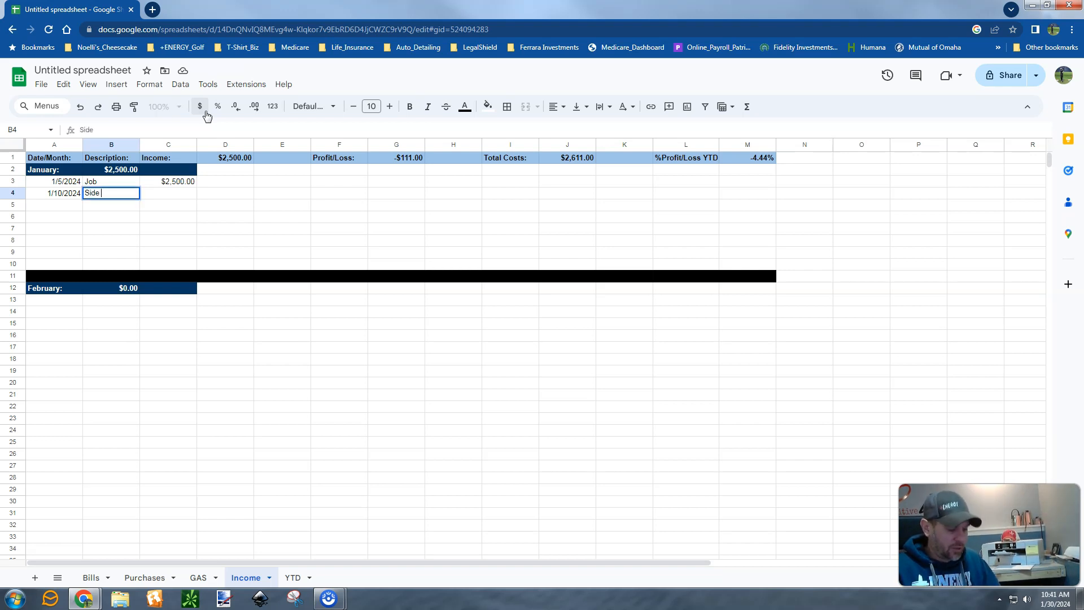
{"action": "type", "text": "Hustle"}
{"action": "key", "text": "Tab"}
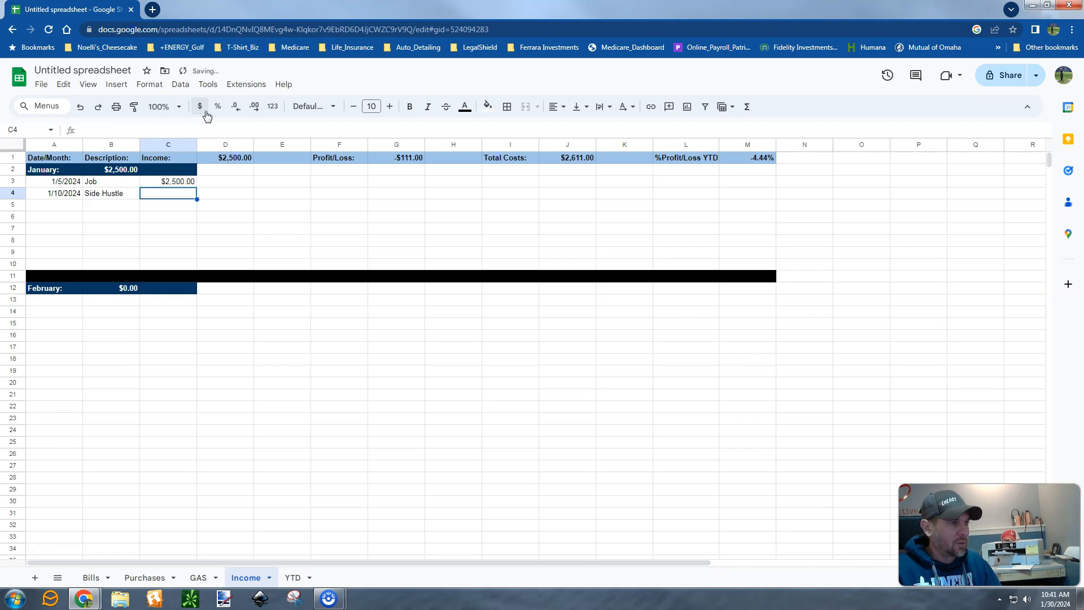
{"action": "type", "text": "150"}
{"action": "key", "text": "Return"}
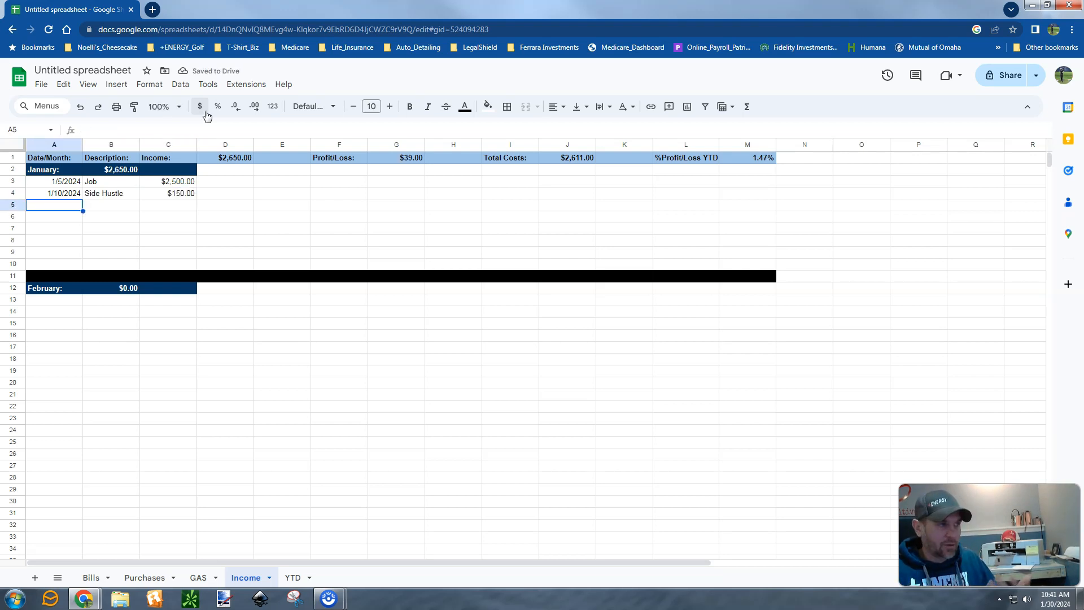
Add a third January income entry in row 5 dated 1/10/2024 for Wife Job with the amount 2500.
{"action": "type", "text": "1/10/2024"}
{"action": "key", "text": "Tab"}
{"action": "type", "text": "Wife Job"}
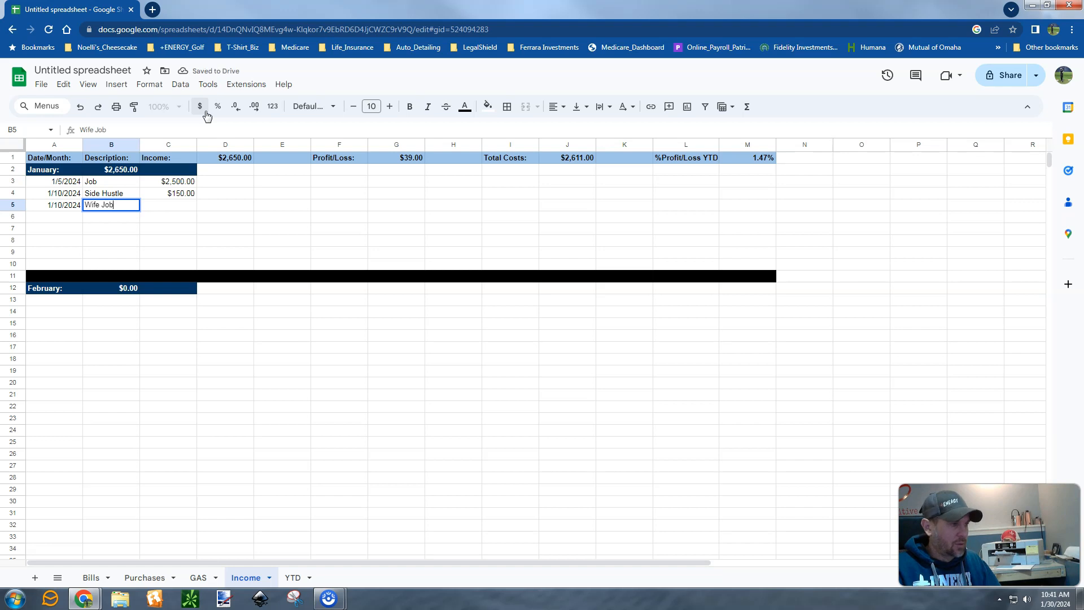
{"action": "key", "text": "Tab"}
{"action": "type", "text": "2500"}
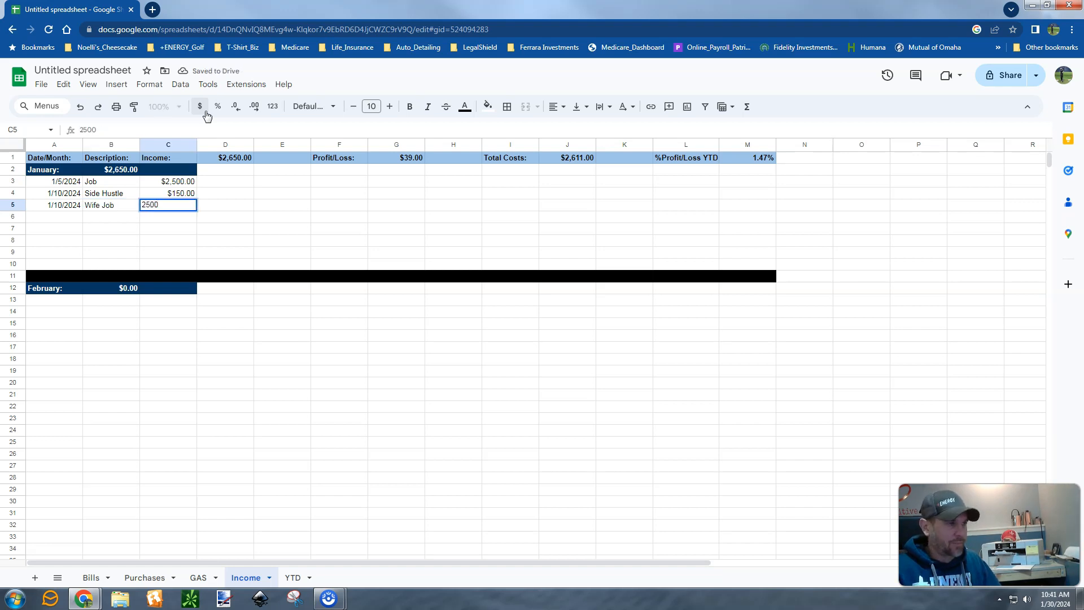
{"action": "key", "text": "Return"}
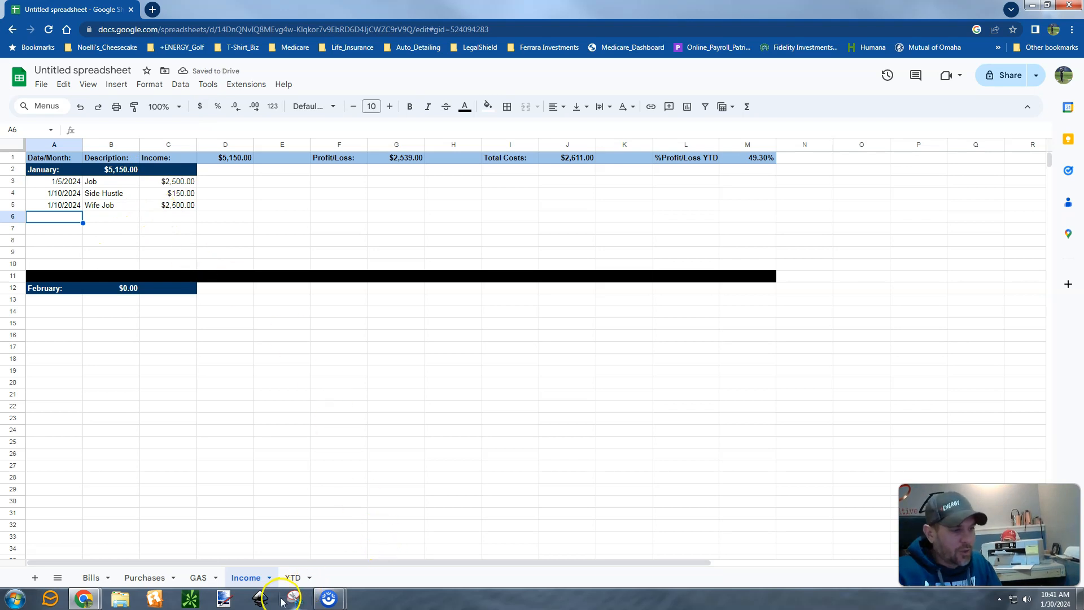
Open the YTD sheet to review the year-to-date and monthly totals.
{"action": "left_click", "coordinate": [293, 578]}
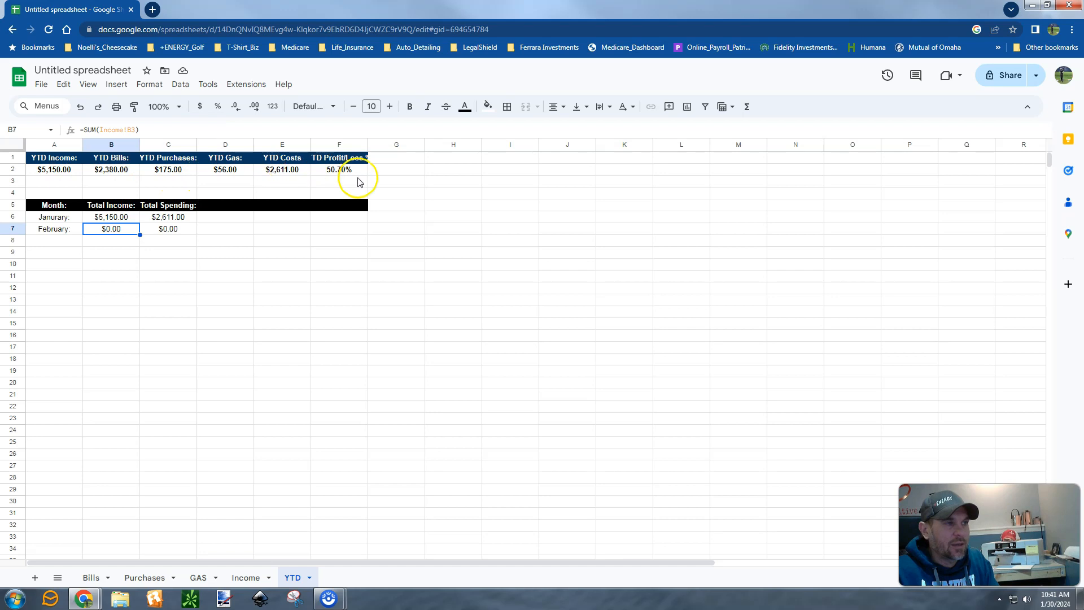
On the Income sheet, enter the January profit/loss formula =SUM(B2-J2) in G2.
{"action": "left_click", "coordinate": [247, 577]}
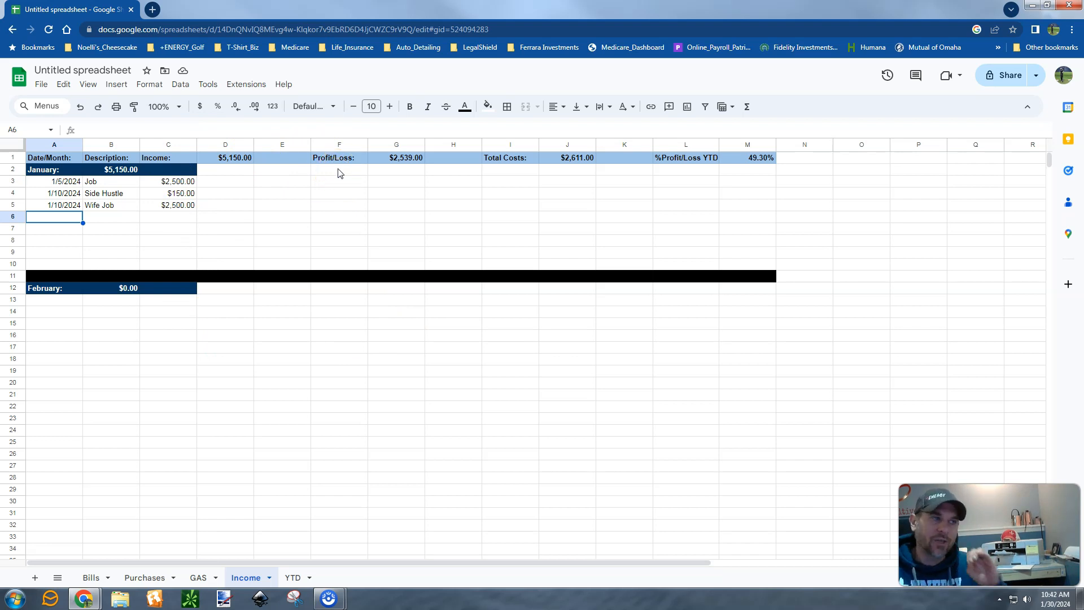
{"action": "left_click", "coordinate": [396, 170]}
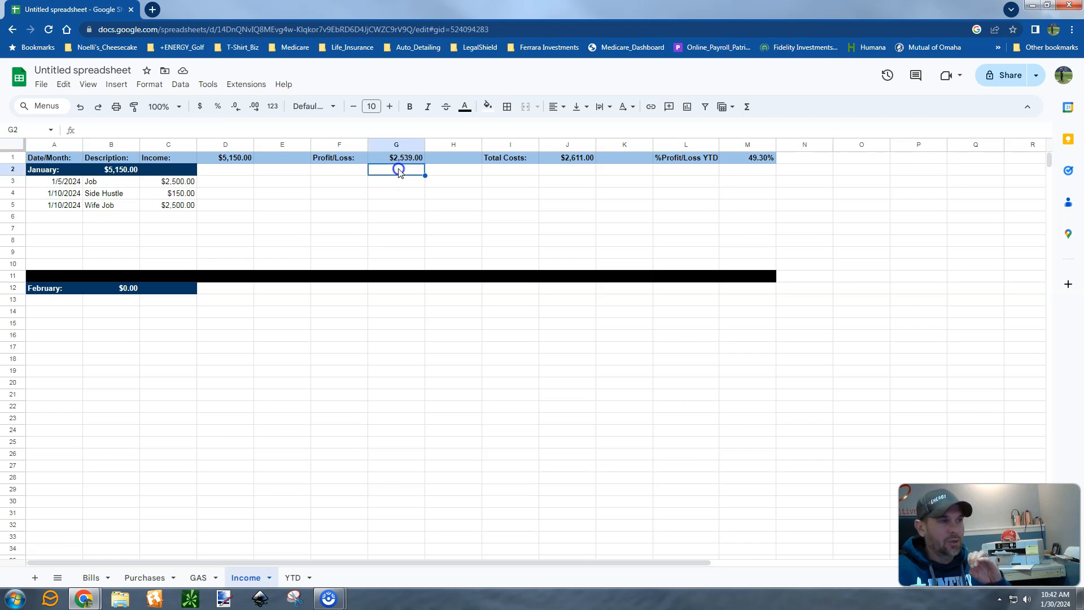
{"action": "type", "text": "=SUM"}
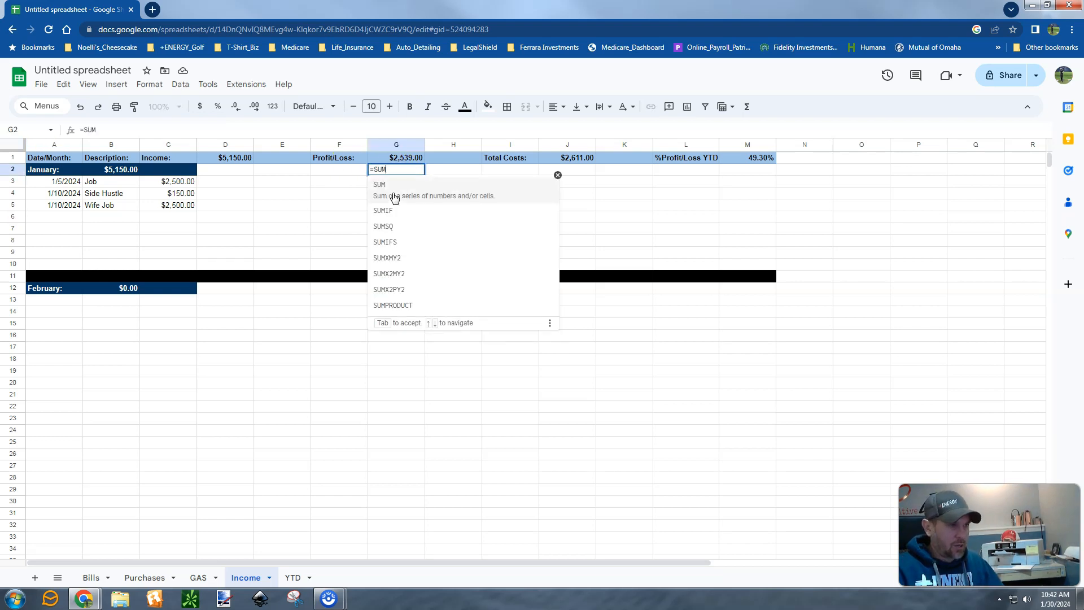
{"action": "key", "text": "Tab"}
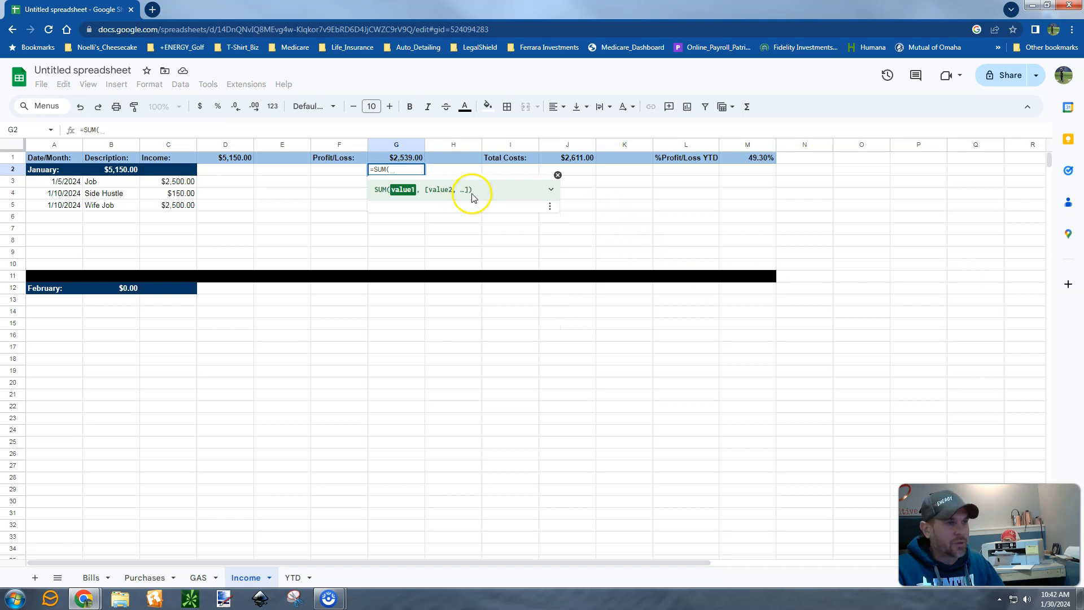
{"action": "left_click", "coordinate": [401, 170]}
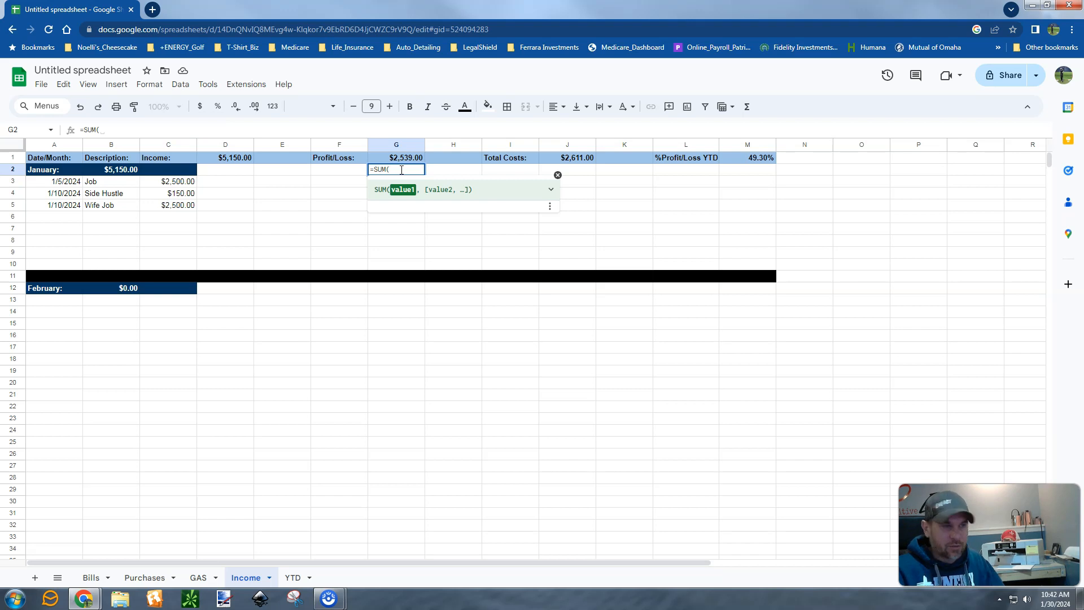
{"action": "type", "text": "B2"}
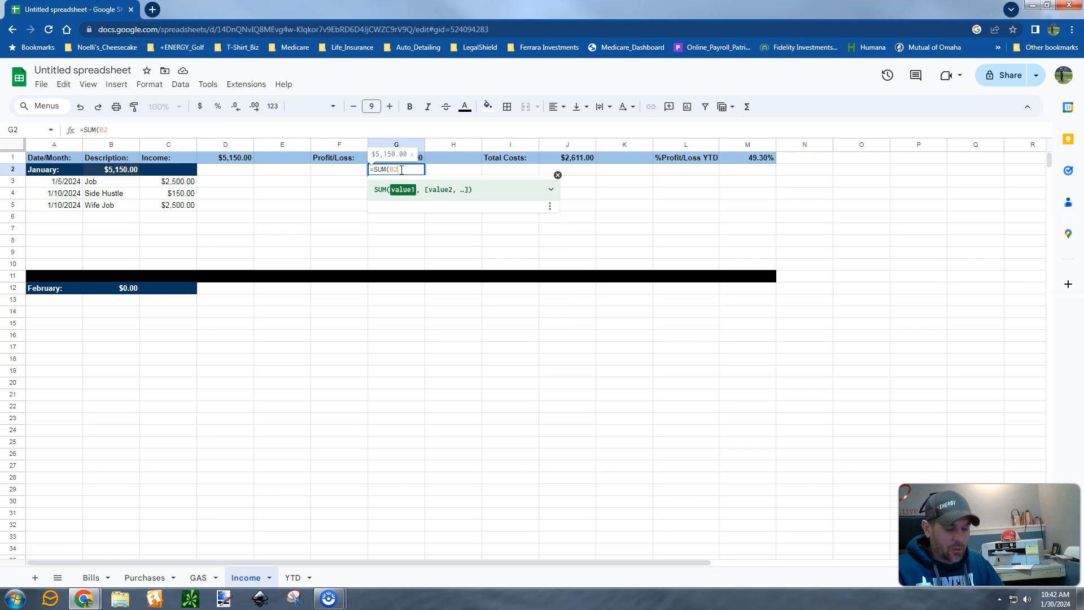
{"action": "type", "text": "-"}
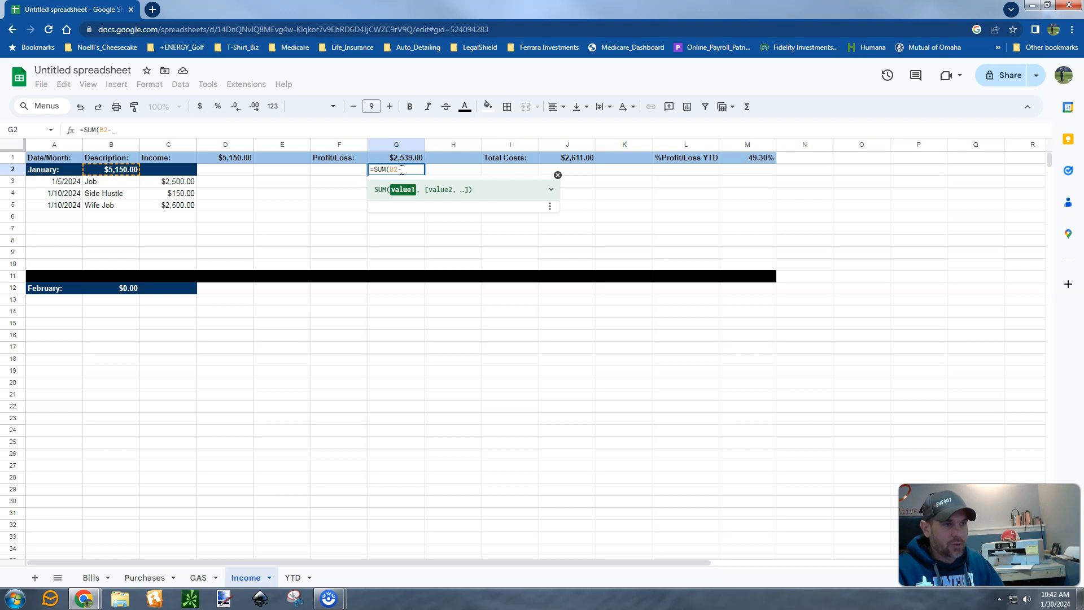
{"action": "type", "text": "J2"}
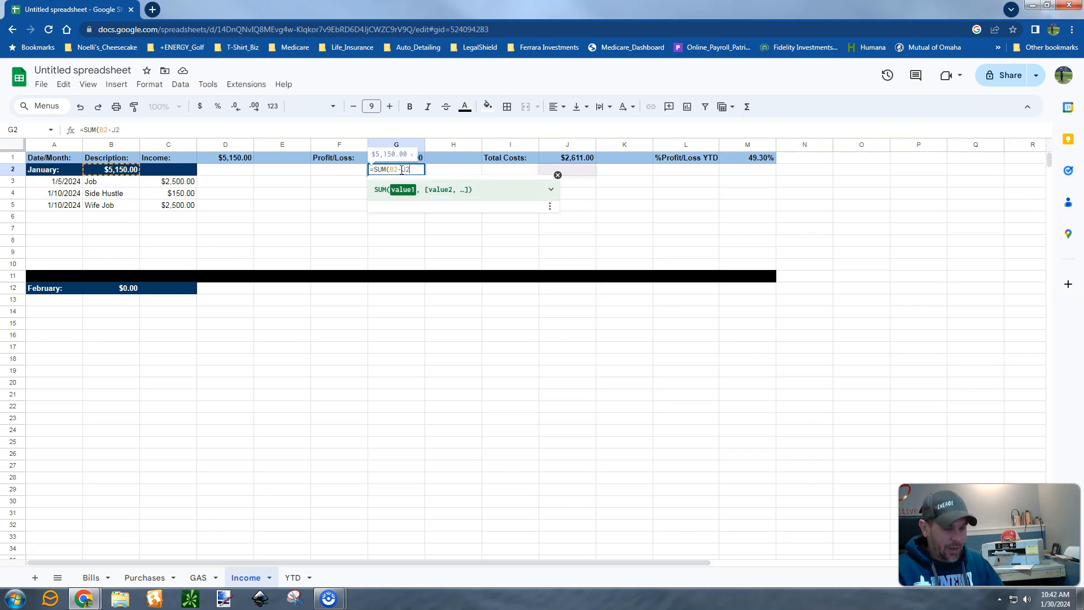
{"action": "type", "text": ")"}
{"action": "key", "text": "Return"}
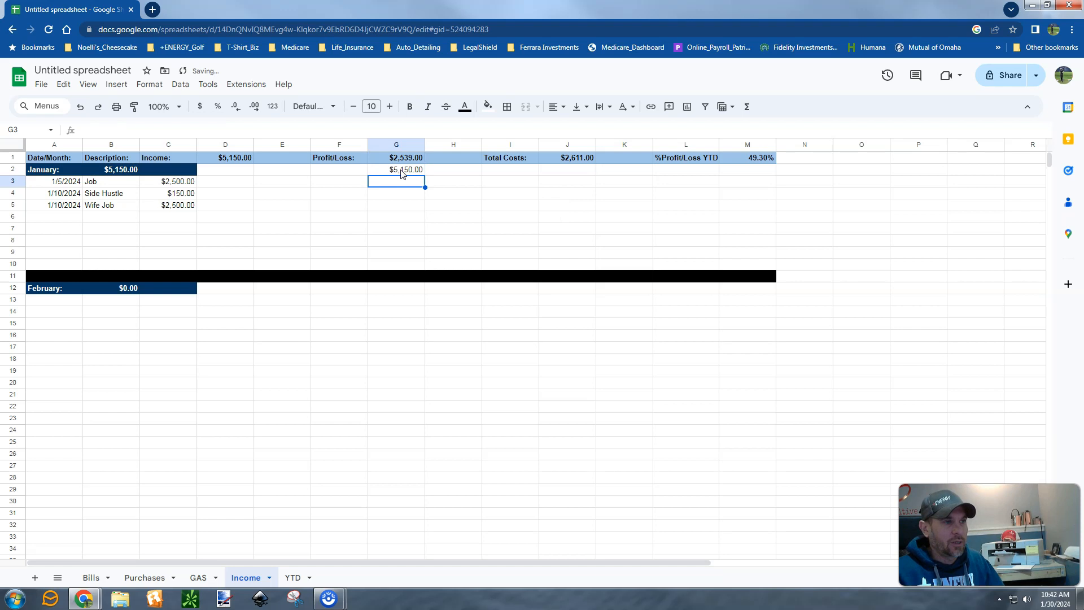
Total January's costs in Income cell J2 with =SUM(Bills!B2,Purchases!B2,GAS!B2).
{"action": "key", "text": "Up"}
{"action": "key", "text": "Right"}
{"action": "key", "text": "Right"}
{"action": "key", "text": "Right"}
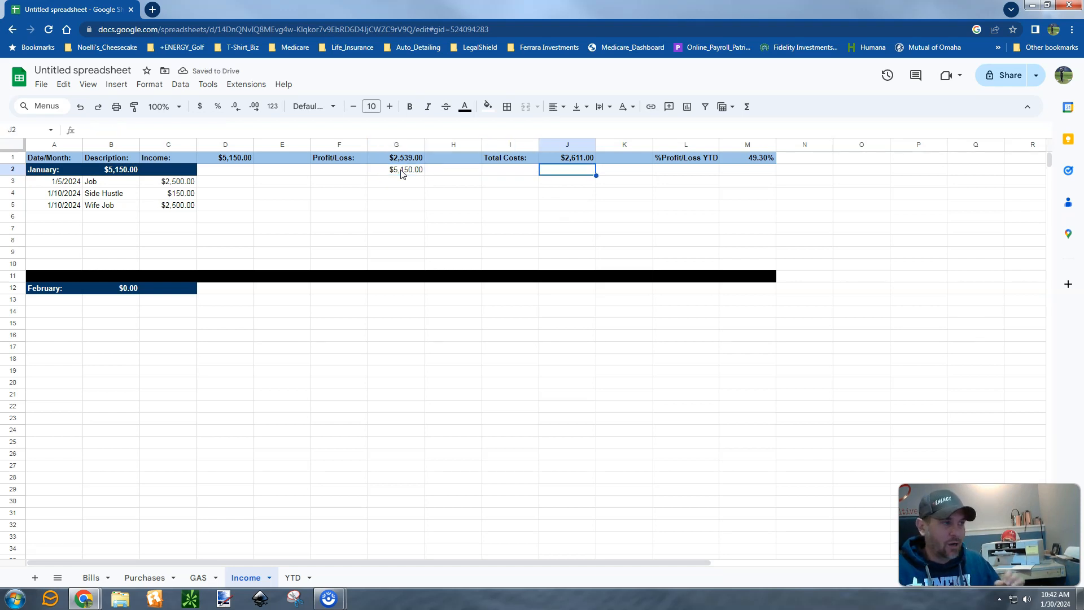
{"action": "type", "text": "=SUM("}
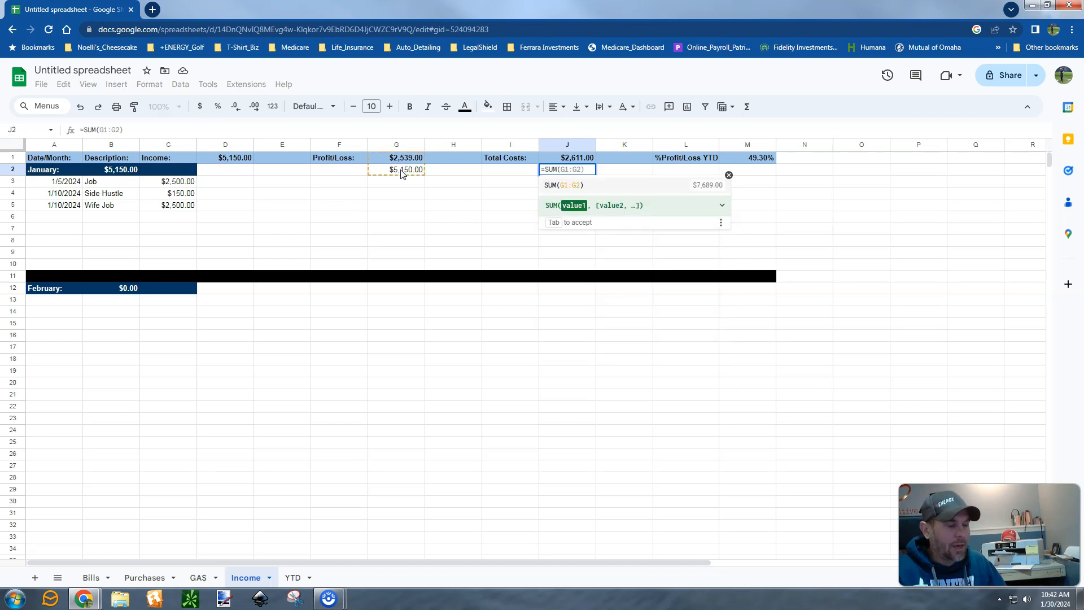
{"action": "left_click", "coordinate": [92, 578]}
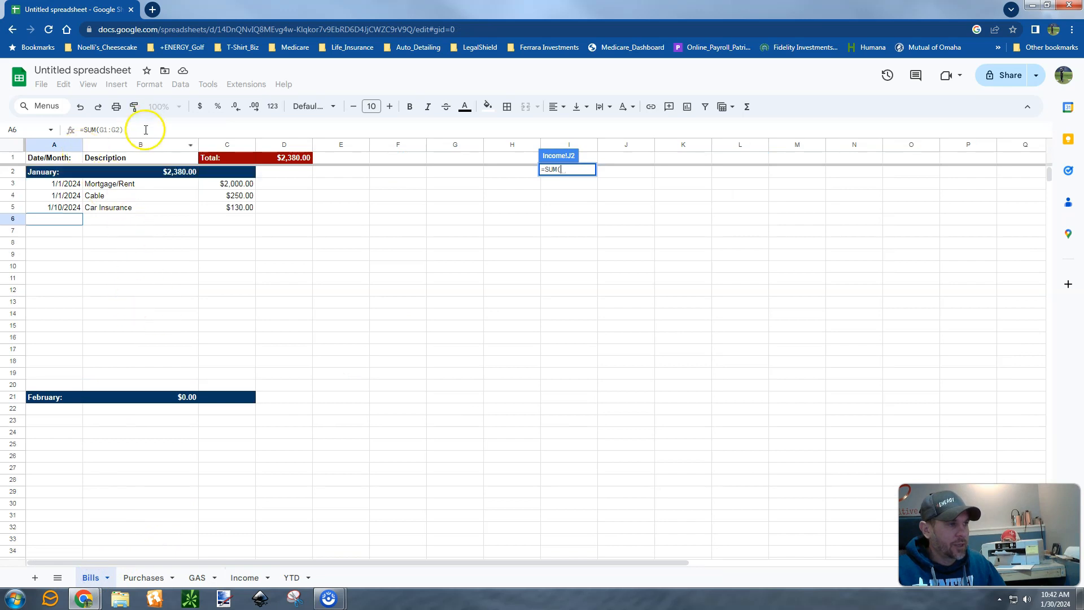
{"action": "left_click", "coordinate": [178, 172]}
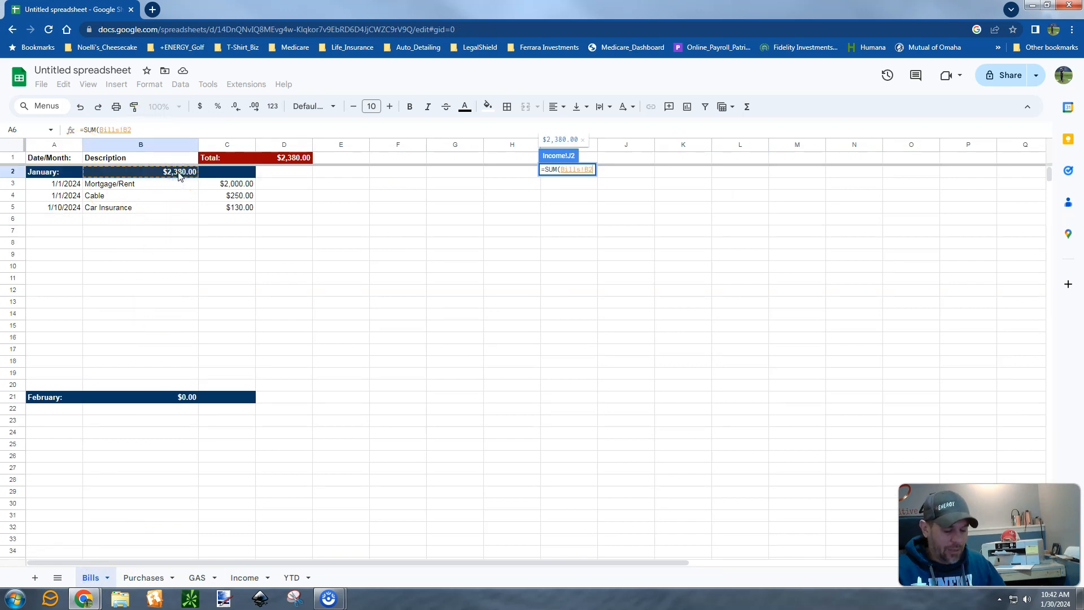
{"action": "type", "text": ","}
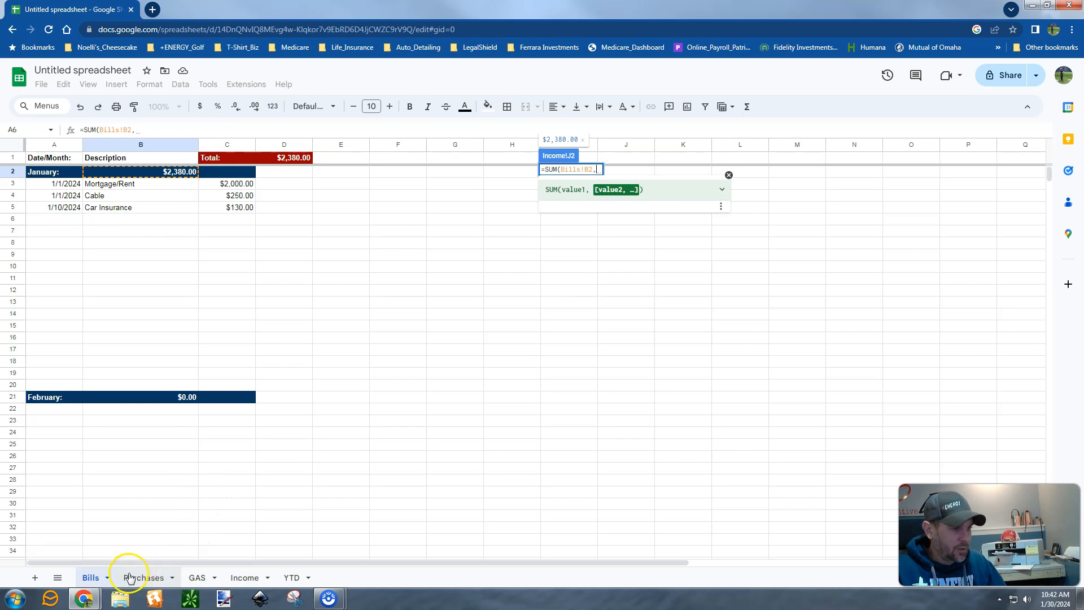
{"action": "left_click", "coordinate": [130, 577]}
{"action": "left_click", "coordinate": [181, 160]}
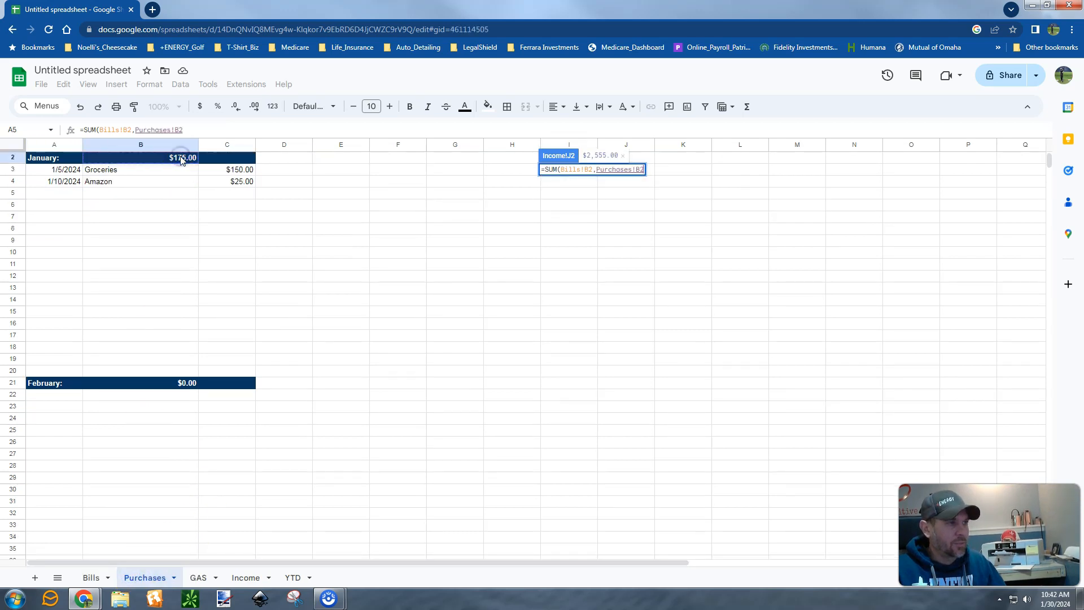
{"action": "type", "text": ","}
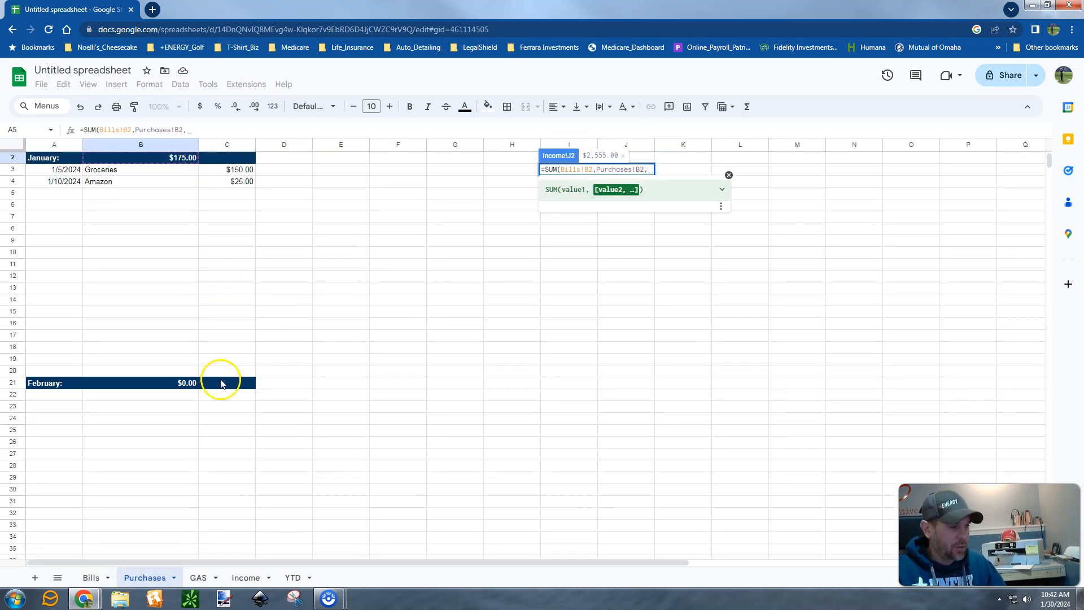
{"action": "left_click", "coordinate": [198, 578]}
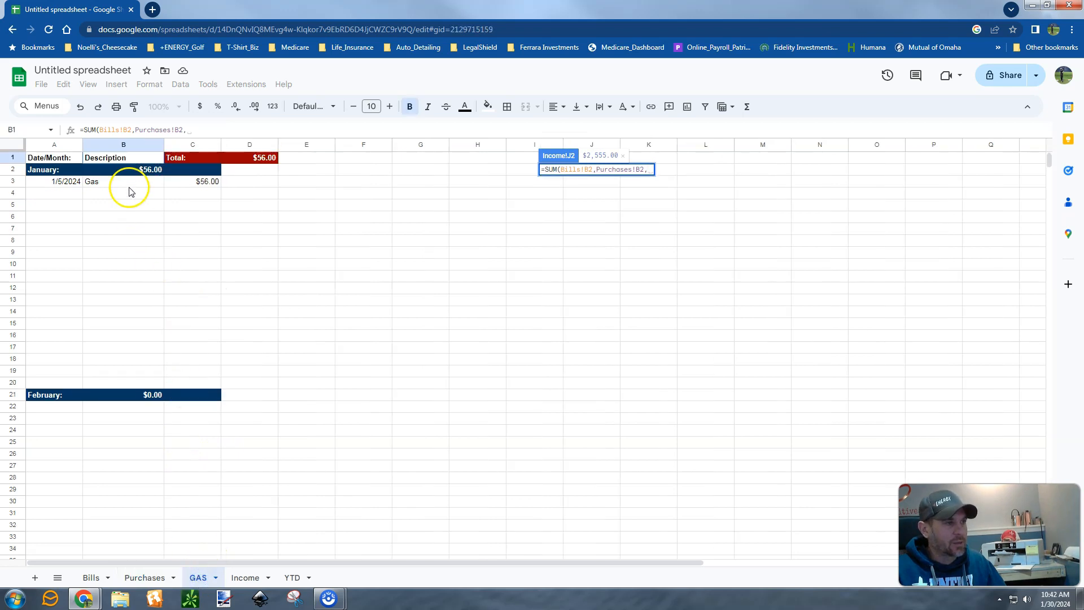
{"action": "left_click", "coordinate": [140, 173]}
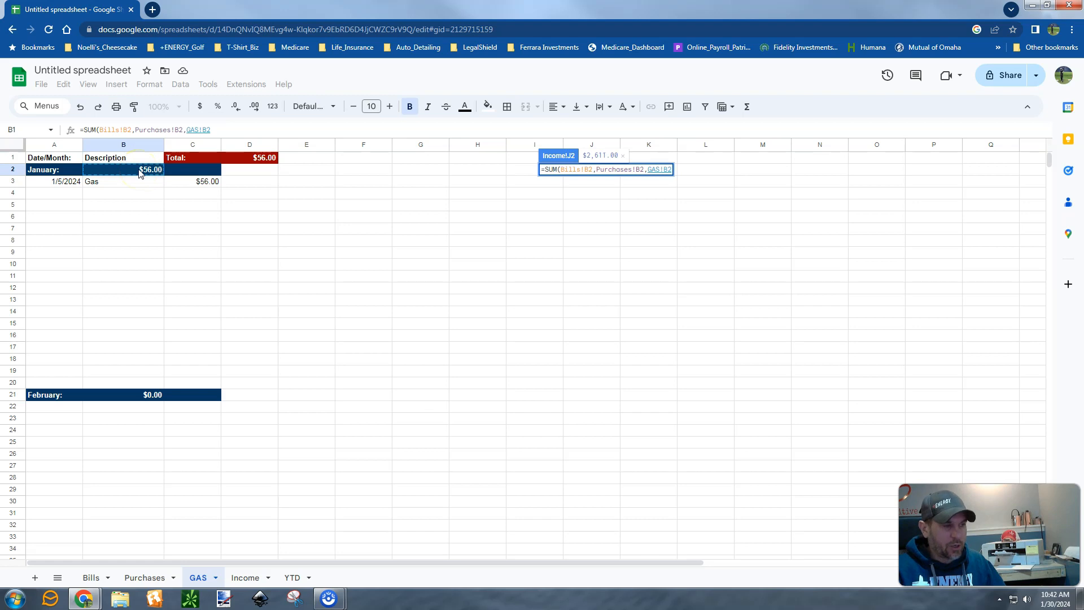
{"action": "key", "text": "Return"}
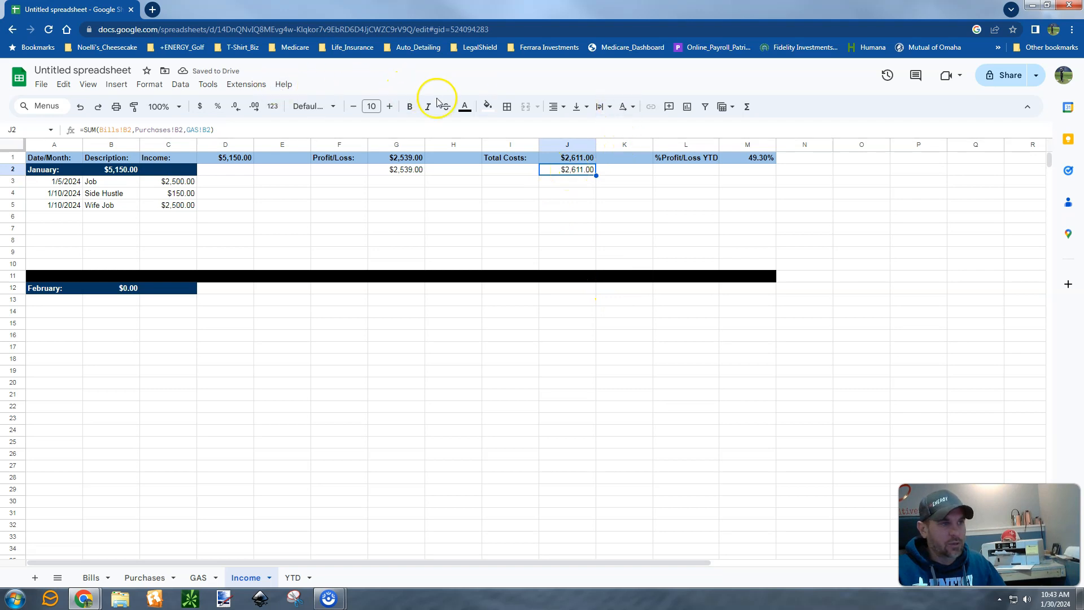
Give the January total costs cell J2 a dark red fill with bold white text.
{"action": "left_click", "coordinate": [489, 108]}
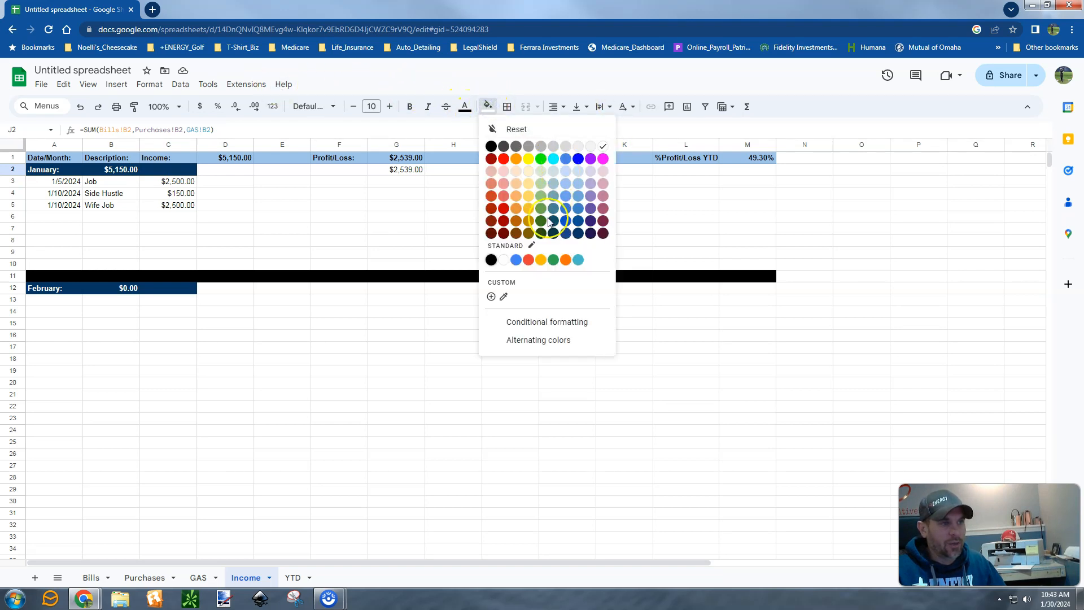
{"action": "left_click", "coordinate": [501, 217]}
{"action": "left_click", "coordinate": [465, 106]}
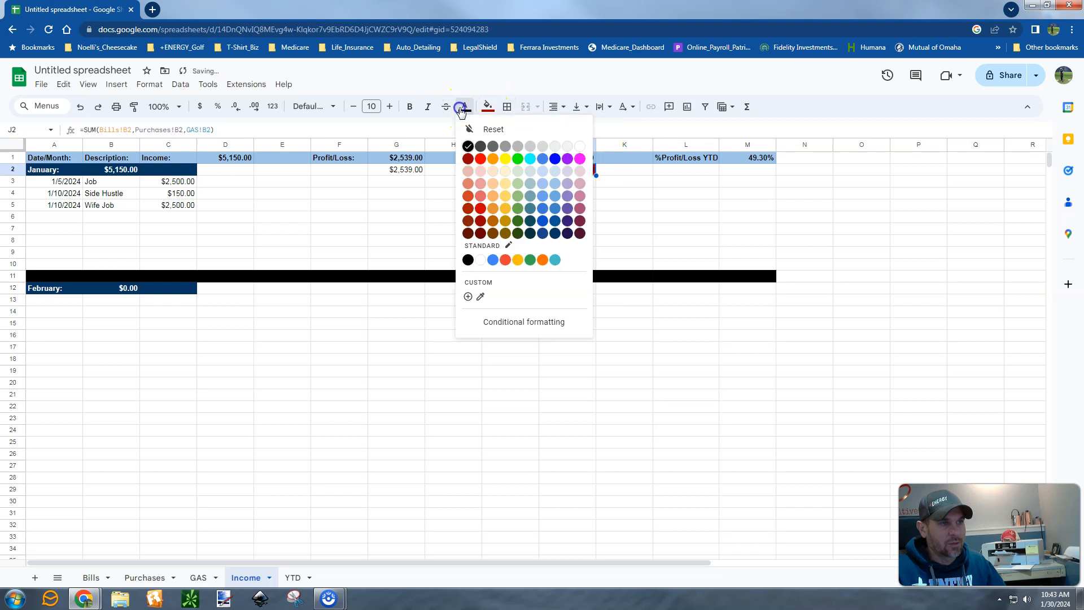
{"action": "left_click", "coordinate": [581, 148]}
{"action": "left_click", "coordinate": [410, 106]}
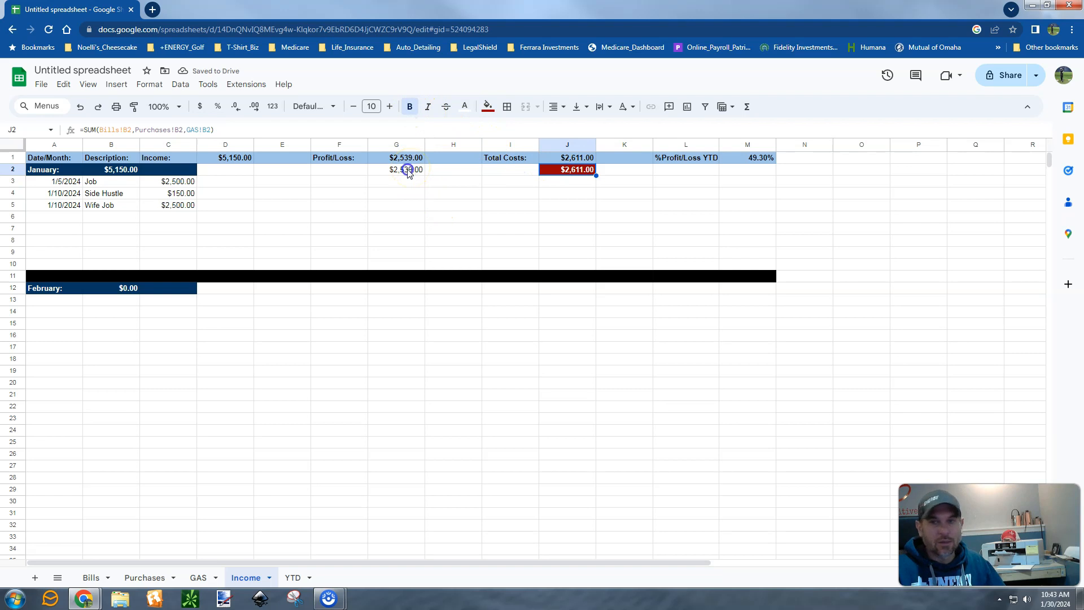
Make the January profit/loss cell G2 bold with a light green fill.
{"action": "left_click", "coordinate": [408, 170]}
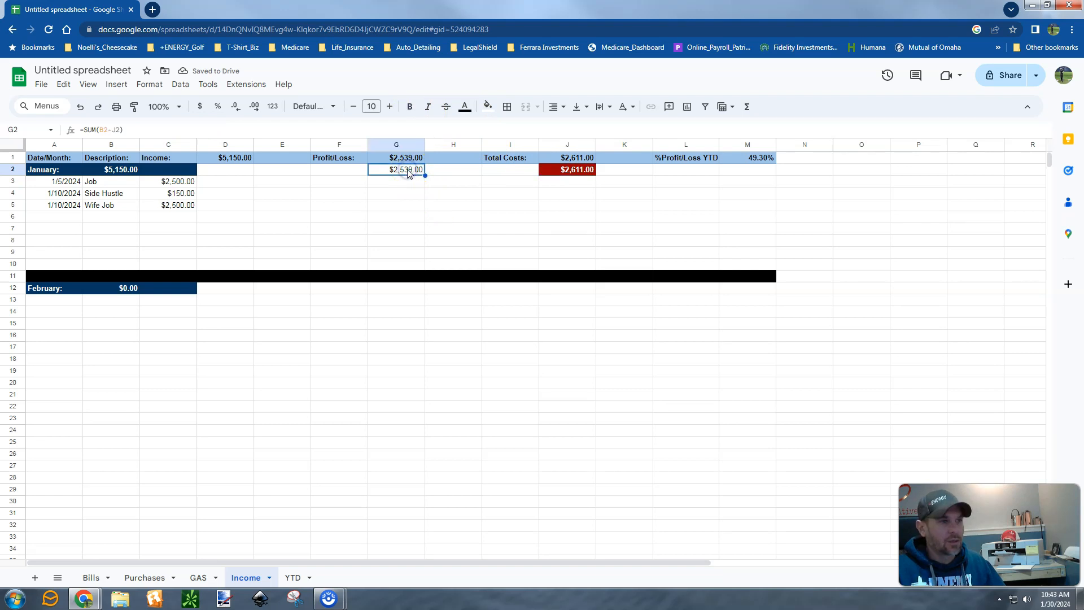
{"action": "left_click", "coordinate": [488, 106]}
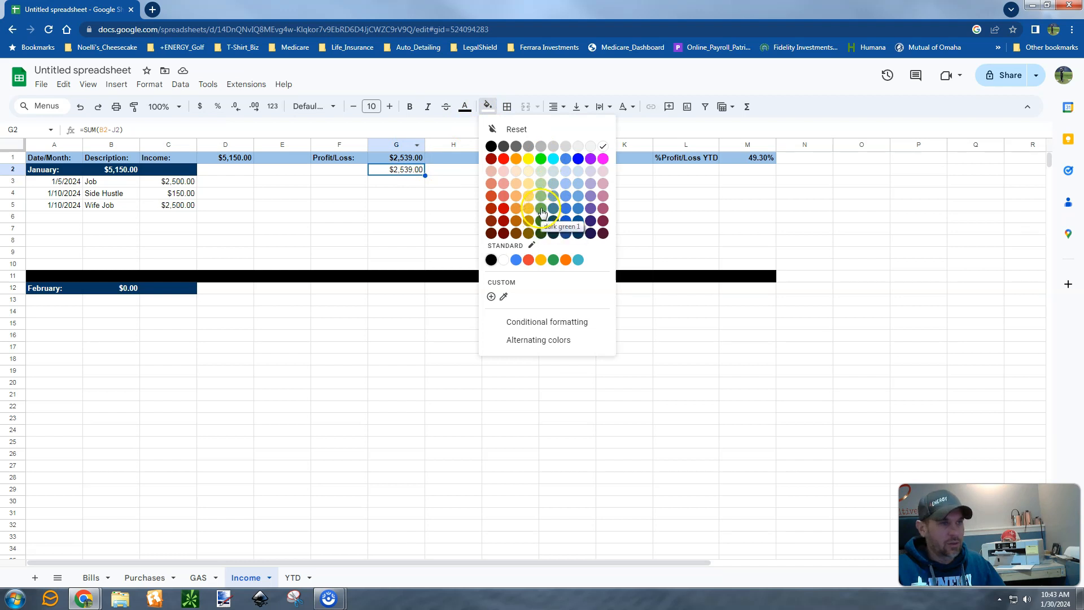
{"action": "left_click", "coordinate": [542, 212]}
{"action": "left_click", "coordinate": [410, 106]}
{"action": "left_click", "coordinate": [488, 107]}
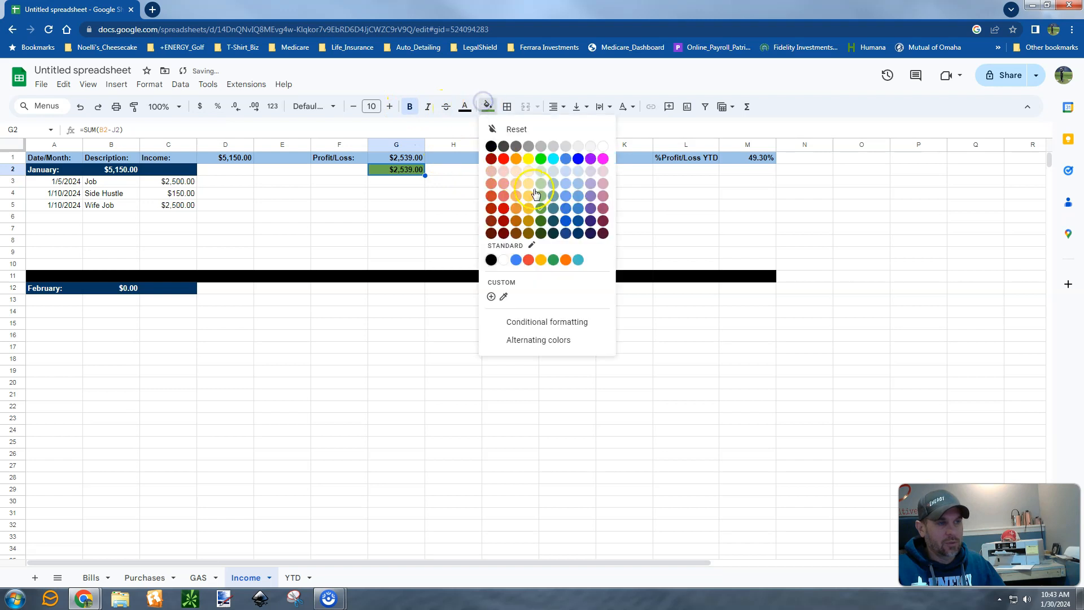
{"action": "left_click", "coordinate": [540, 195]}
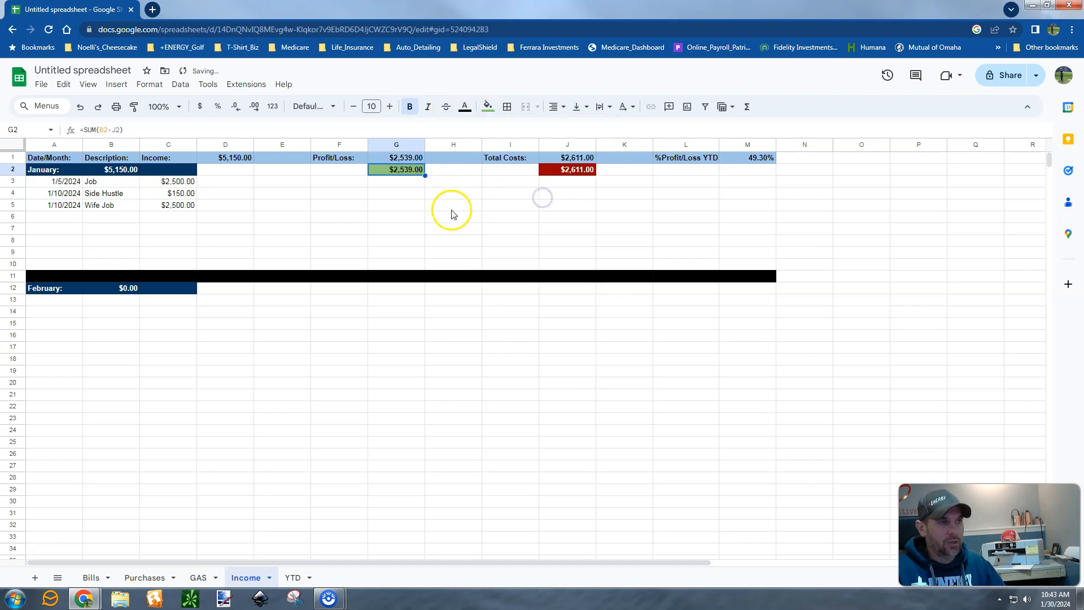
Calculate January's profit/loss share of income in H2 with =SUM(G2/B2).
{"action": "left_click", "coordinate": [446, 171]}
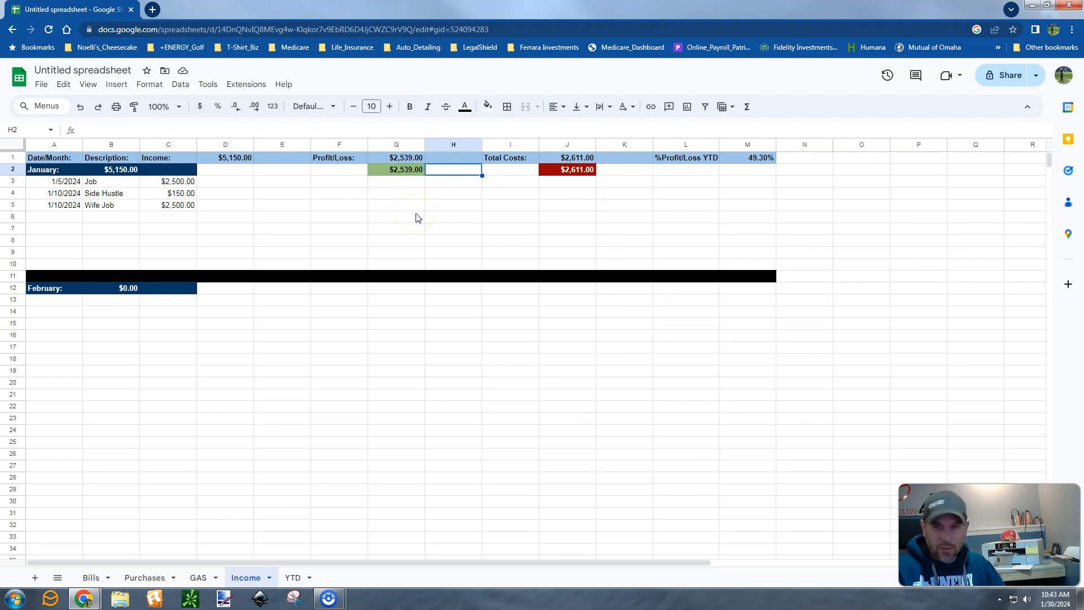
{"action": "type", "text": "="}
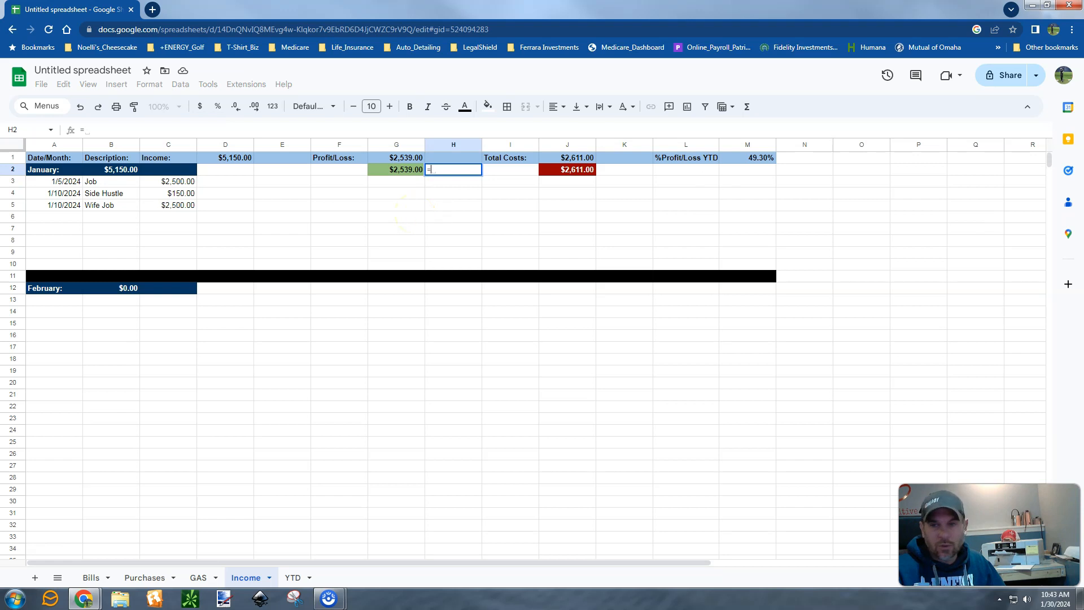
{"action": "type", "text": "SU"}
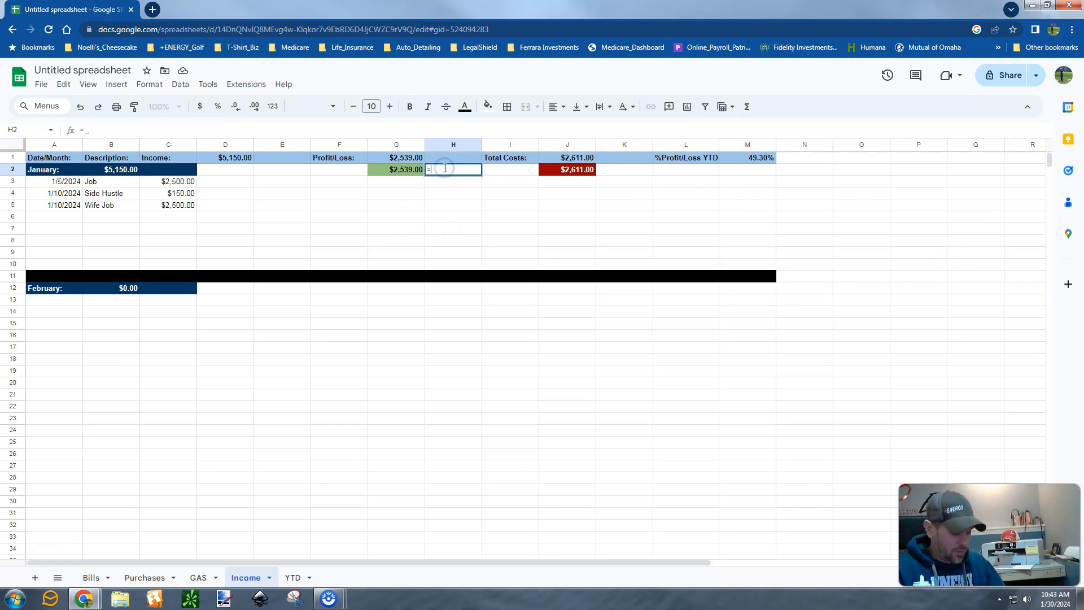
{"action": "type", "text": "M("}
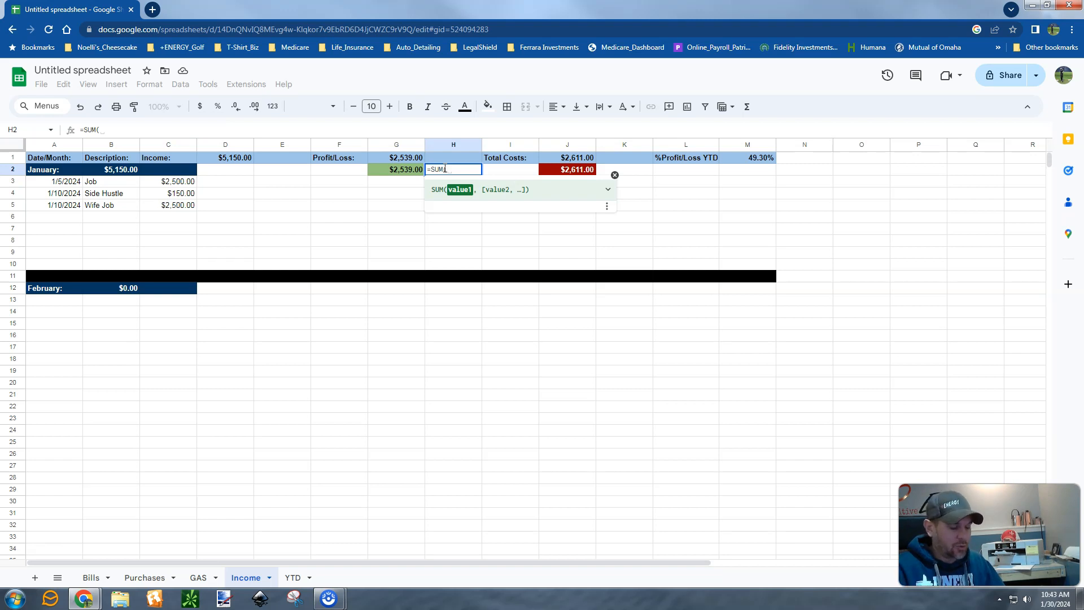
{"action": "type", "text": "G2"}
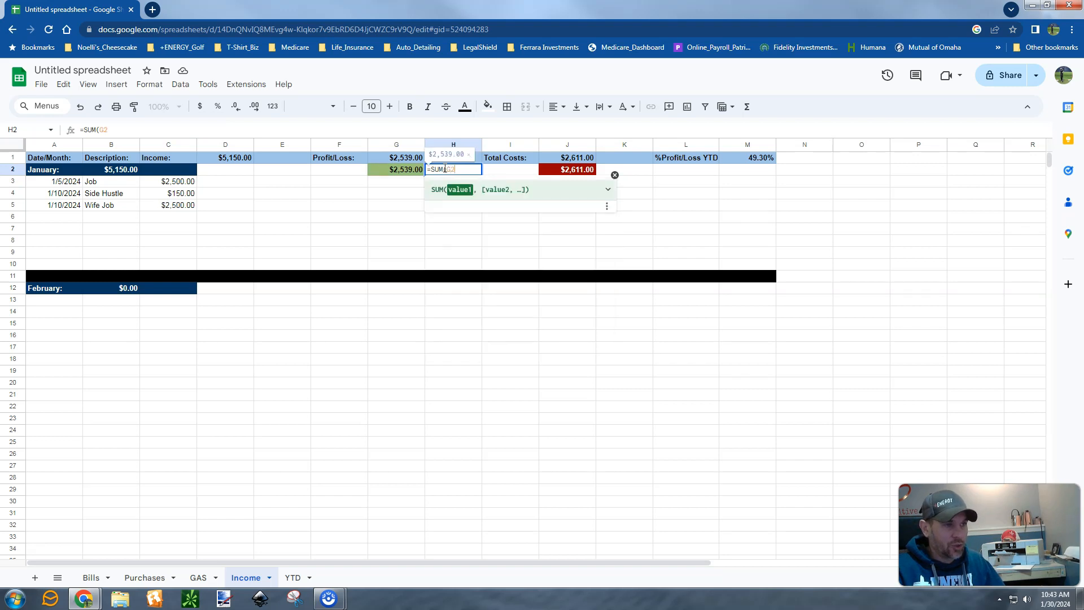
{"action": "type", "text": "/"}
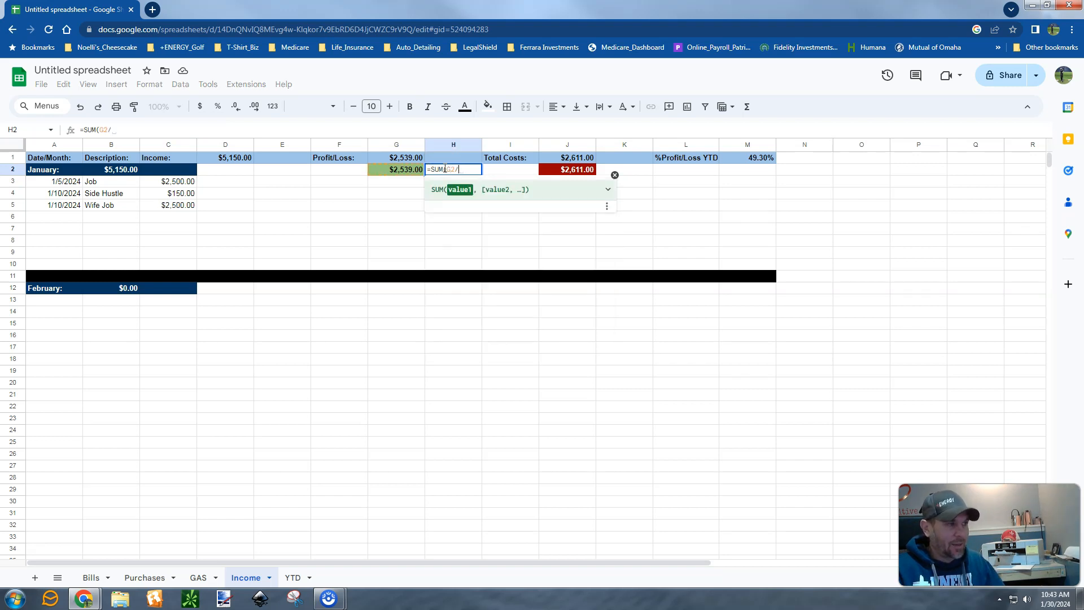
{"action": "type", "text": "B2"}
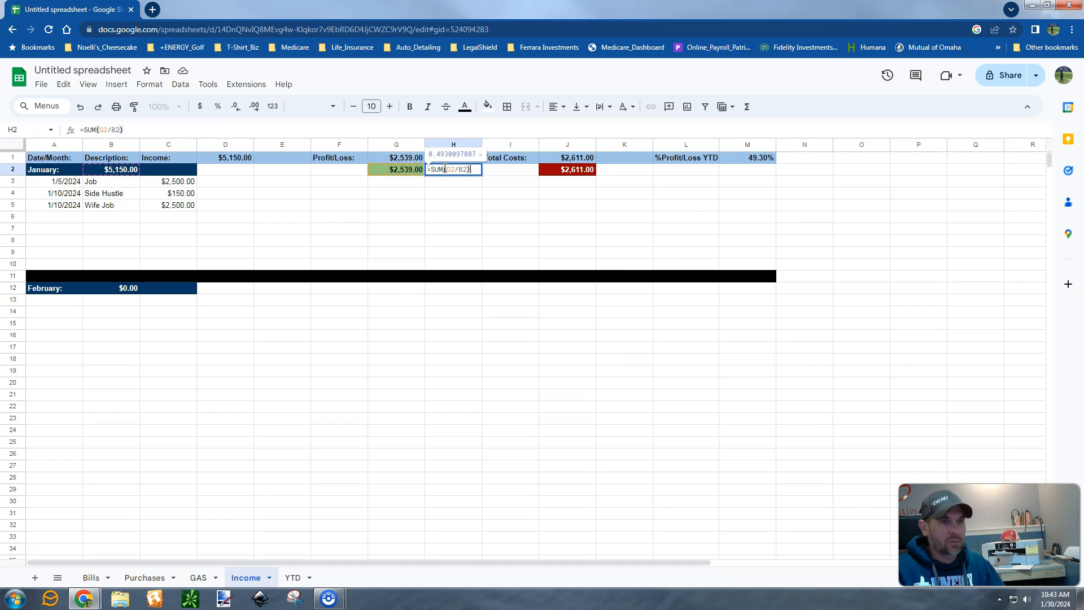
{"action": "key", "text": "Return"}
Format January's profit percentage in Income cell H2 as Percent.
{"action": "left_click", "coordinate": [445, 170]}
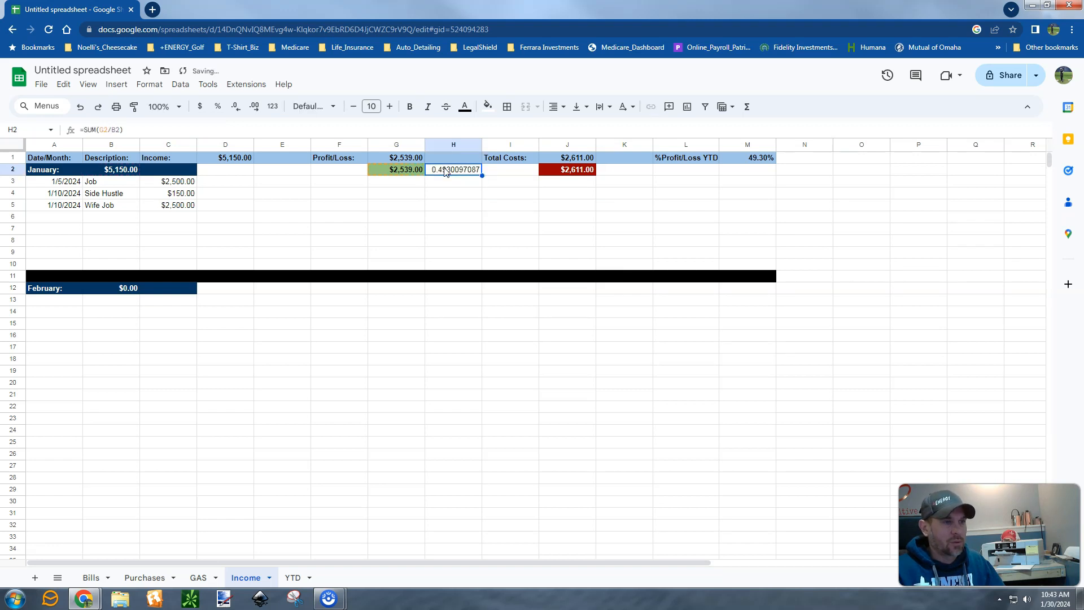
{"action": "left_click", "coordinate": [152, 86]}
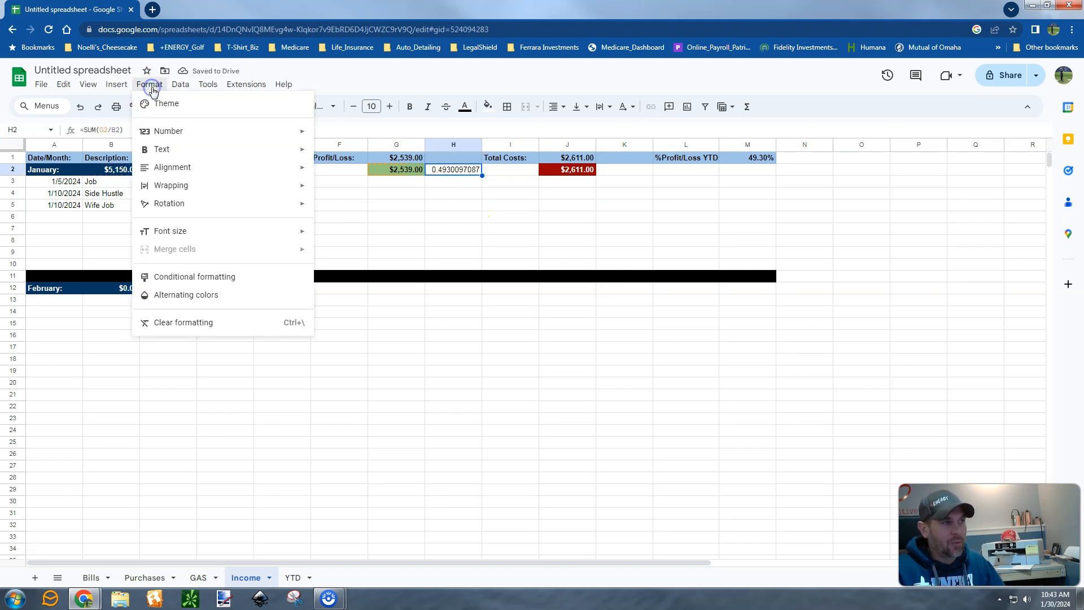
{"action": "mouse_move", "coordinate": [164, 133]}
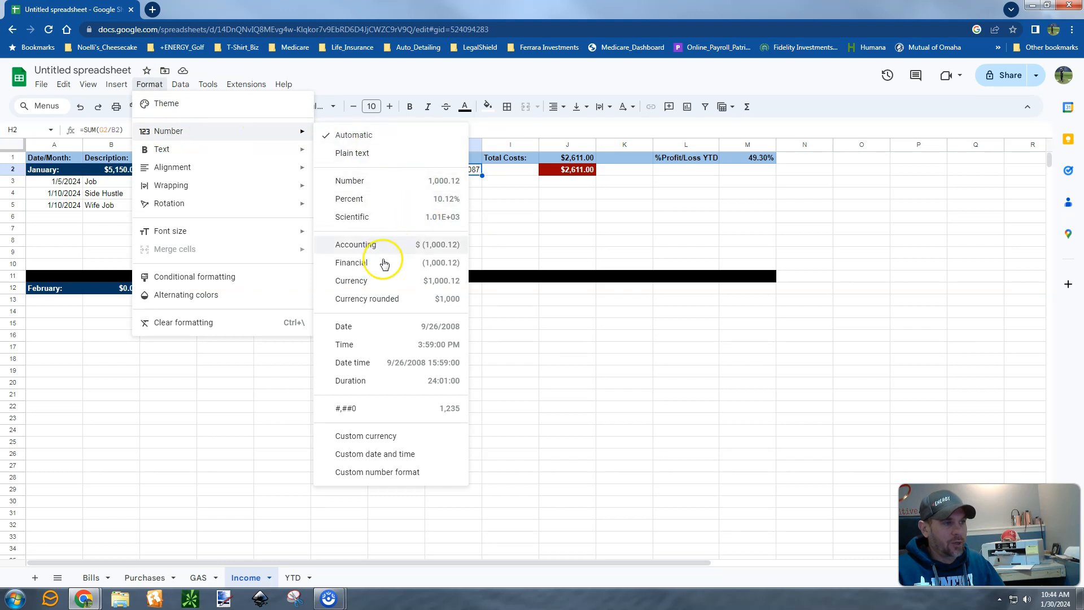
{"action": "left_click", "coordinate": [375, 199]}
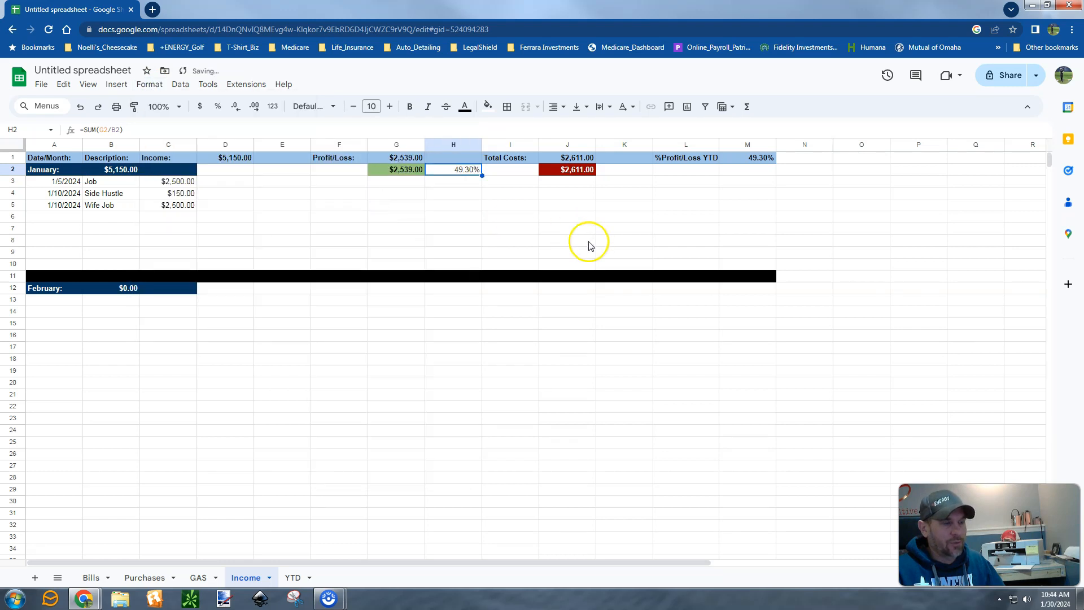
Give the January profit percentage cell H2 a light green fill and bold text.
{"action": "left_click", "coordinate": [465, 107]}
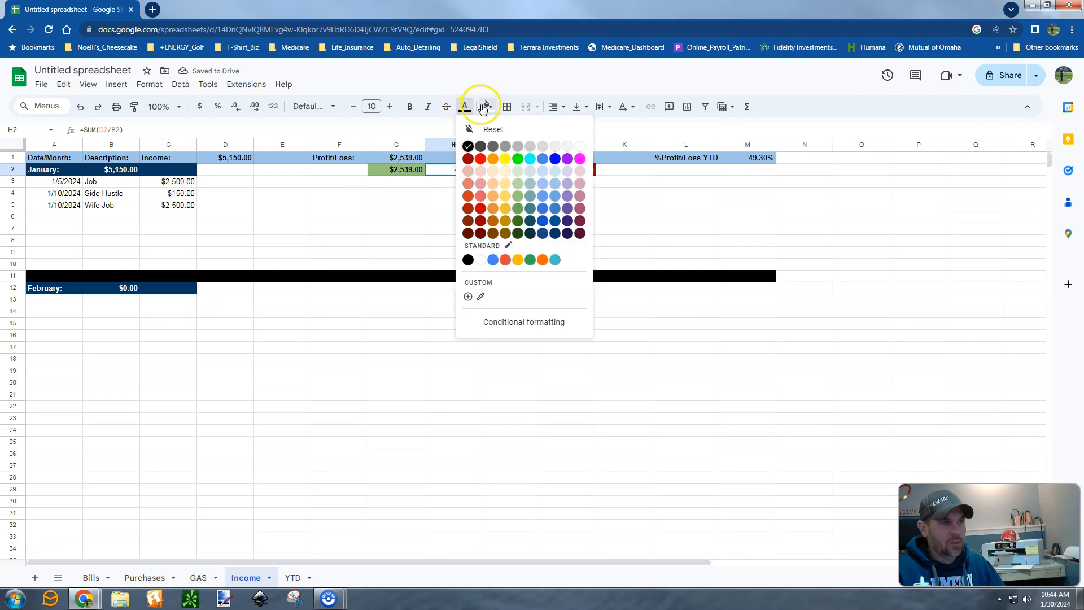
{"action": "left_click", "coordinate": [488, 106]}
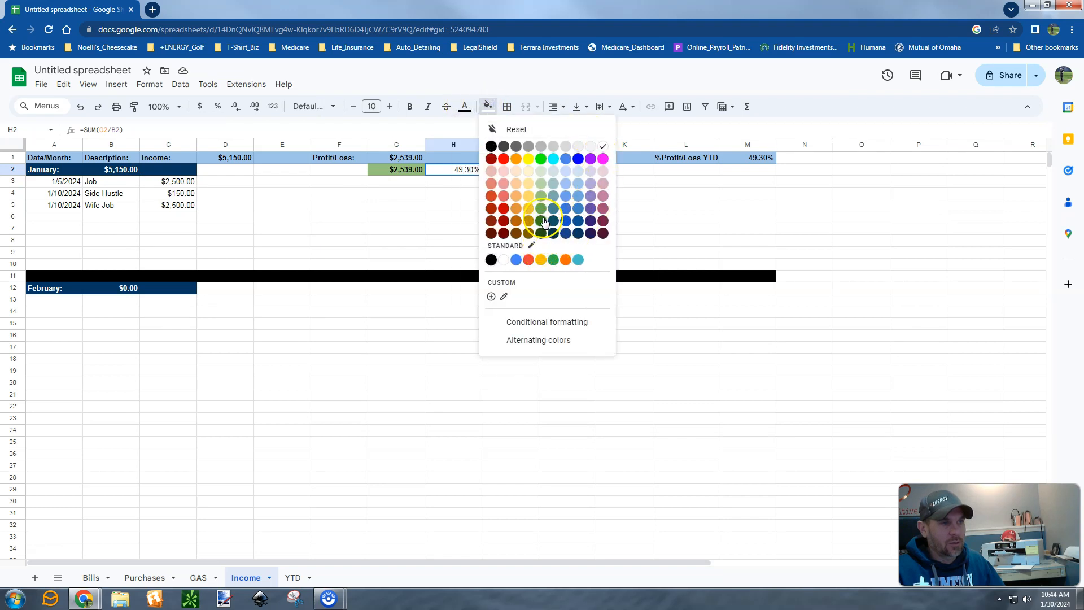
{"action": "left_click", "coordinate": [541, 197]}
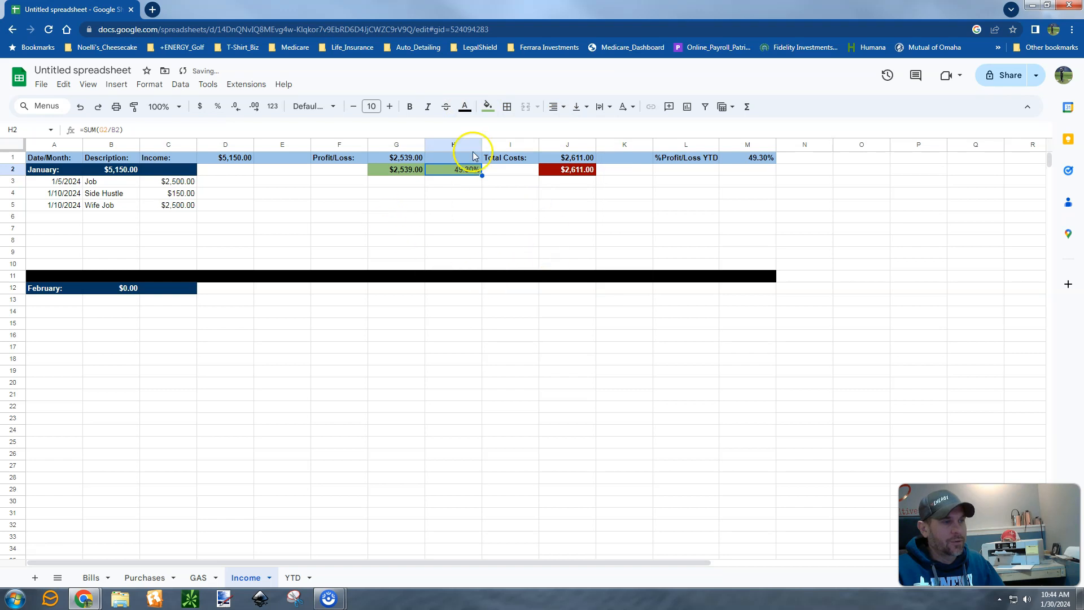
{"action": "left_click", "coordinate": [409, 107]}
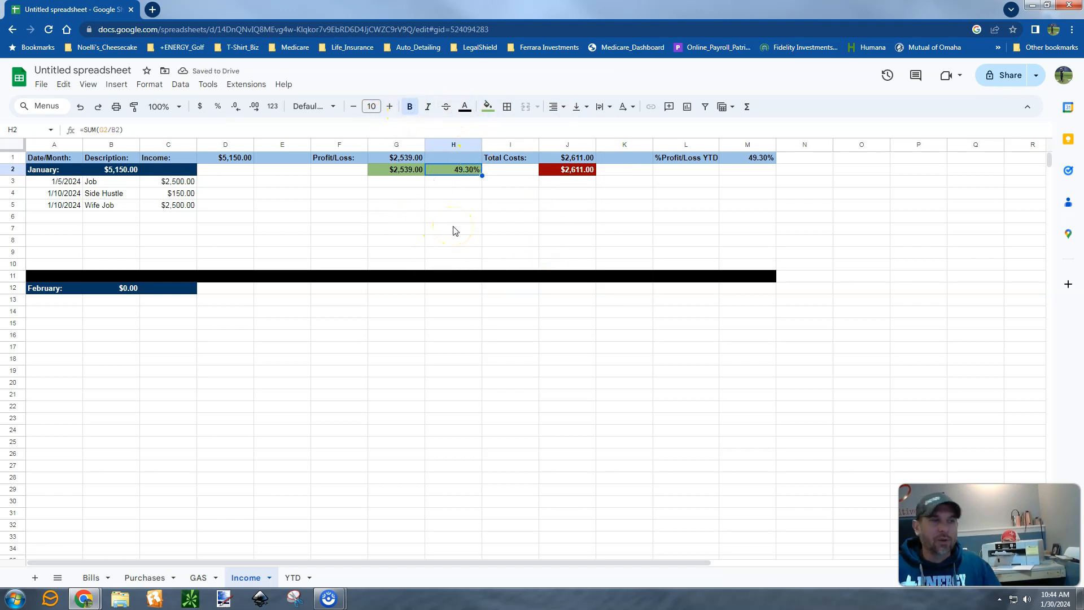
Copy January's summary row A2:J2 on the Income sheet and paste it over February's row starting at A12.
{"action": "left_click", "coordinate": [39, 171]}
{"action": "key", "text": "shift+Right"}
{"action": "key", "text": "shift+Right"}
{"action": "key", "text": "shift+Right"}
{"action": "key", "text": "shift+Right"}
{"action": "key", "text": "shift+Right"}
{"action": "key", "text": "shift+Right"}
{"action": "key", "text": "shift+Right"}
{"action": "key", "text": "shift+Right"}
{"action": "key", "text": "shift+Right"}
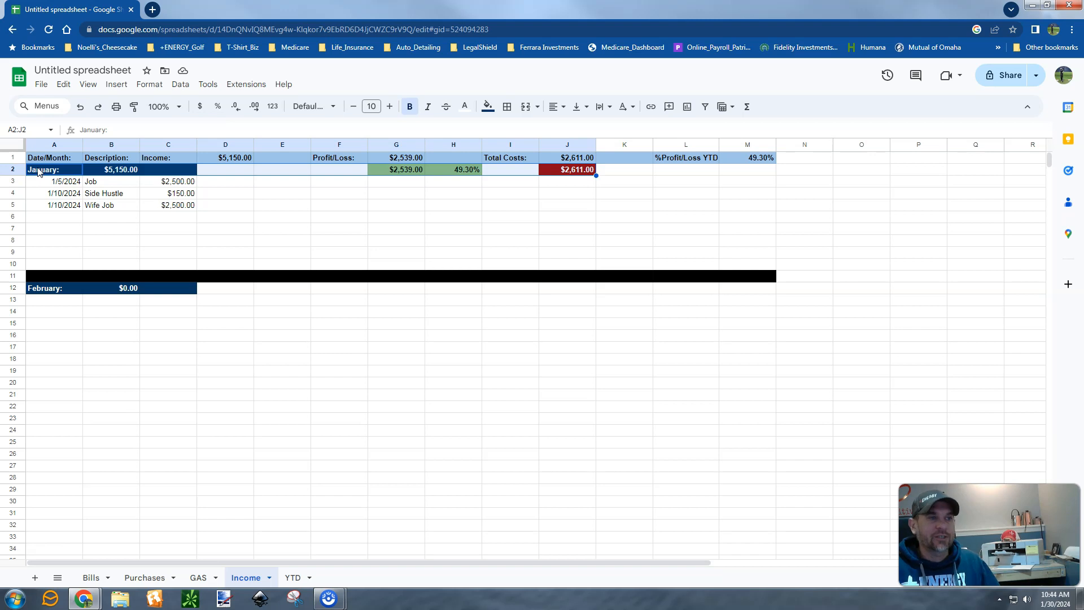
{"action": "key", "text": "ctrl+c"}
{"action": "key", "text": "Down"}
{"action": "key", "text": "Down"}
{"action": "key", "text": "Down"}
{"action": "key", "text": "Down"}
{"action": "key", "text": "Down"}
{"action": "key", "text": "Down"}
{"action": "key", "text": "Down"}
{"action": "key", "text": "Down"}
{"action": "key", "text": "Down"}
{"action": "key", "text": "Down"}
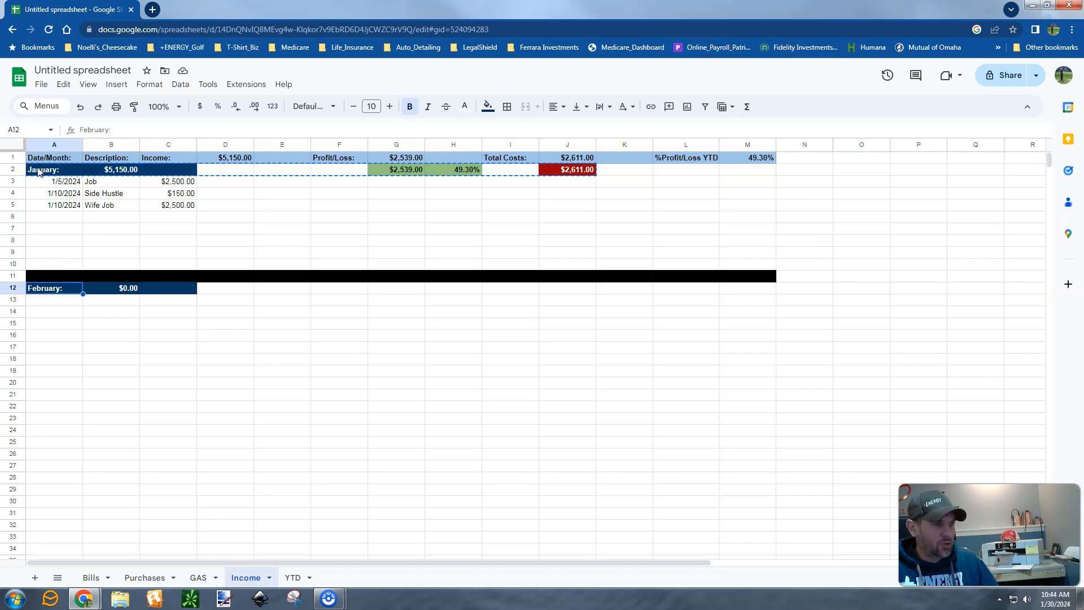
{"action": "key", "text": "ctrl+v"}
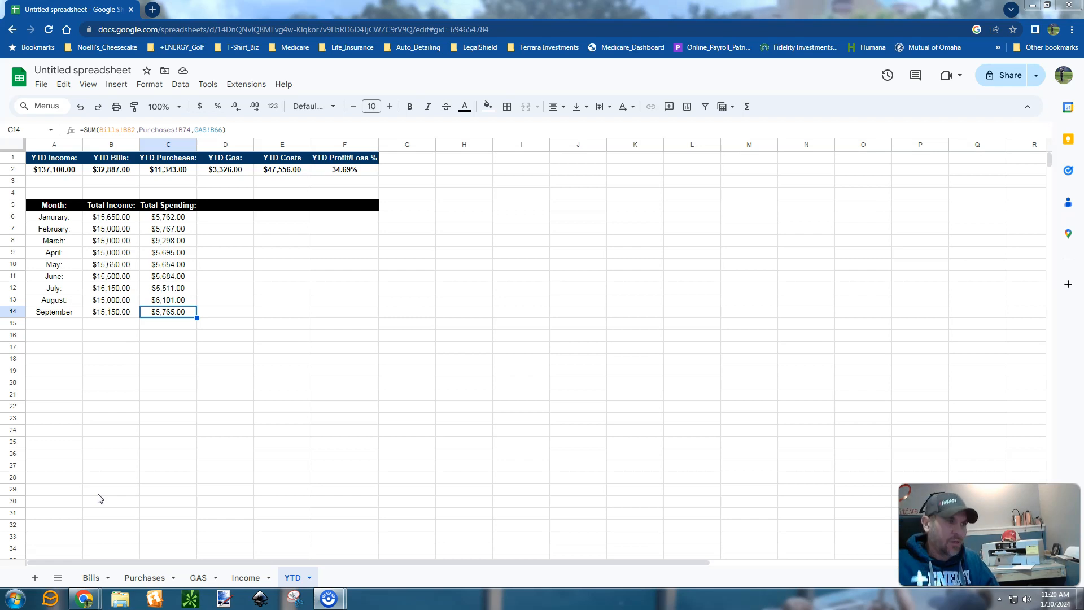
On the Bills sheet, correct March's total in B22 to =SUM(C23:C31).
{"action": "left_click", "coordinate": [91, 577]}
{"action": "scroll", "coordinate": [194, 346], "scroll_direction": "up", "scroll_amount": 12}
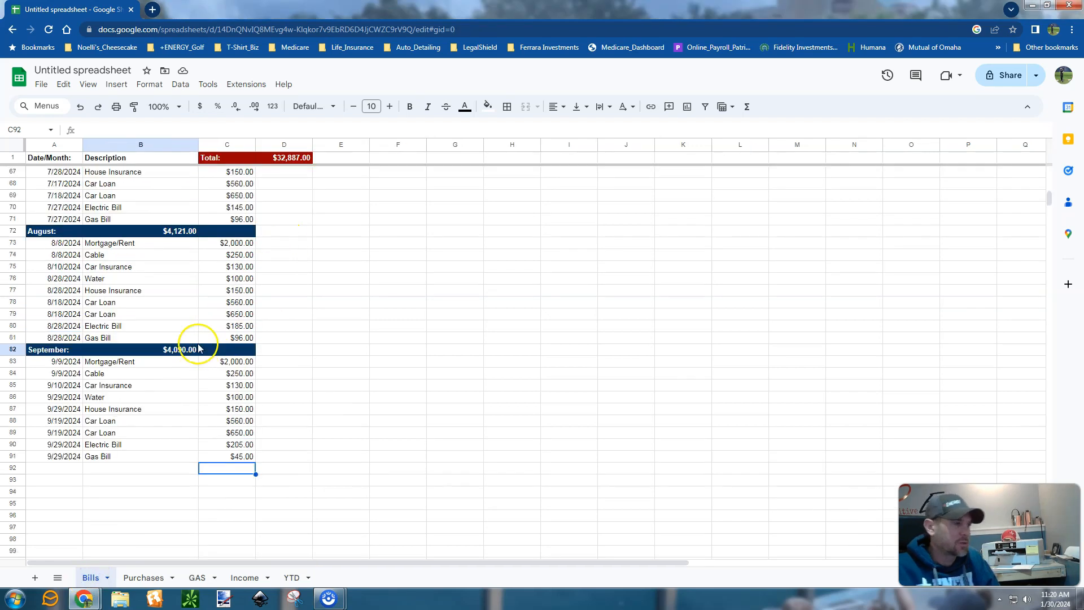
{"action": "scroll", "coordinate": [192, 345], "scroll_direction": "up", "scroll_amount": 5}
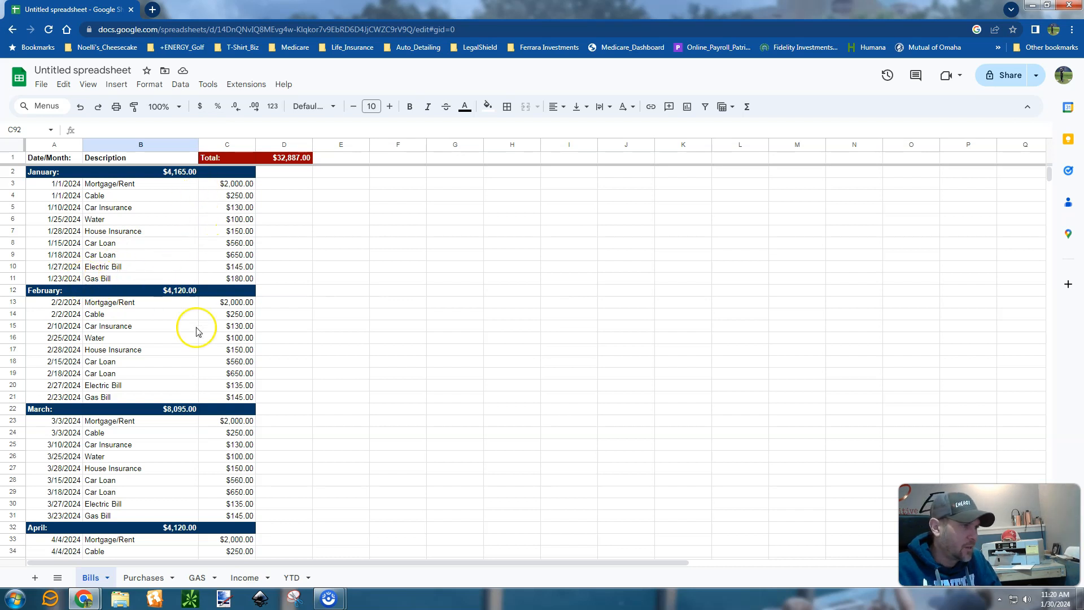
{"action": "scroll", "coordinate": [172, 312], "scroll_direction": "down", "scroll_amount": 1}
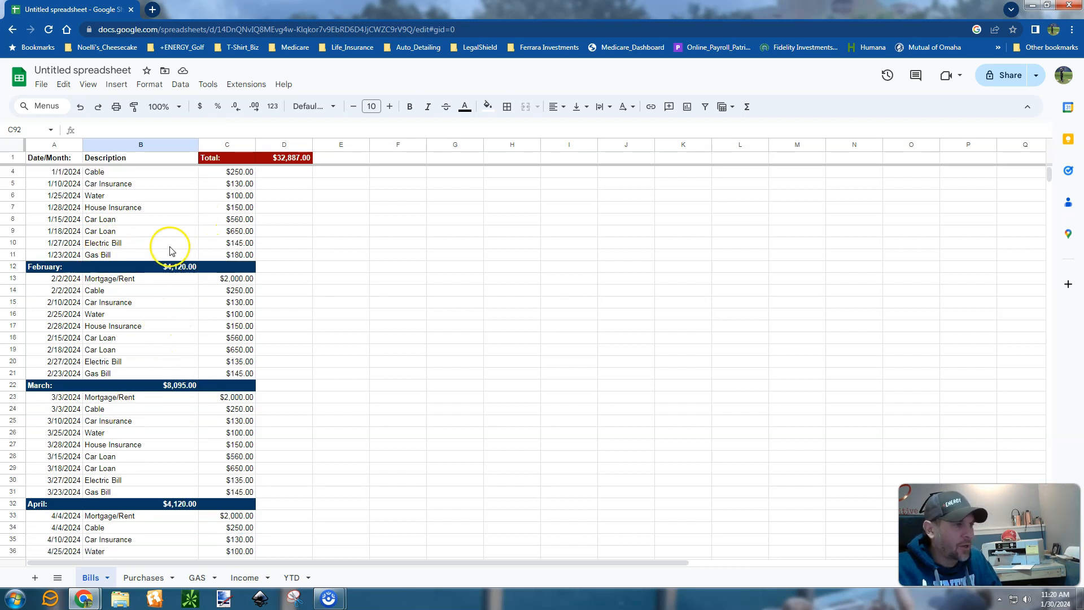
{"action": "scroll", "coordinate": [168, 256], "scroll_direction": "down", "scroll_amount": 1}
{"action": "scroll", "coordinate": [166, 253], "scroll_direction": "down", "scroll_amount": 1}
{"action": "left_click", "coordinate": [170, 337]}
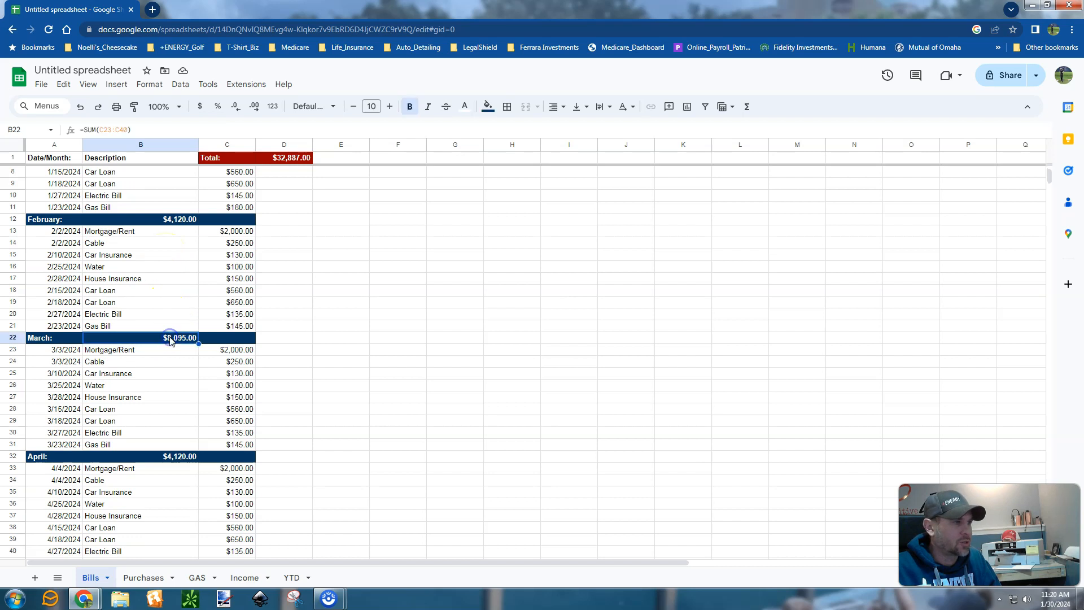
{"action": "left_click", "coordinate": [121, 131]}
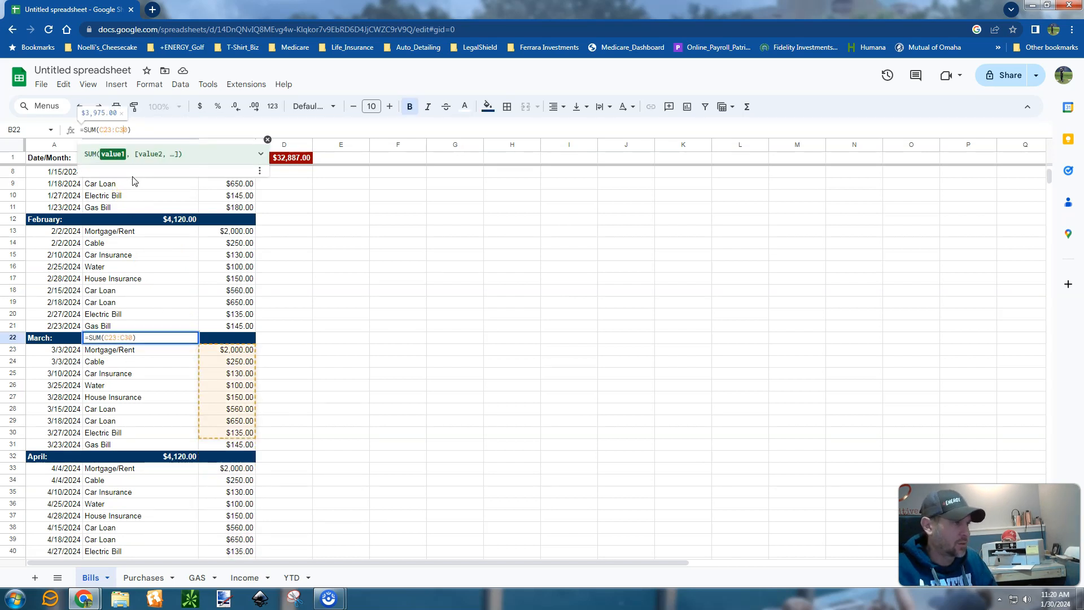
{"action": "key", "text": "Return"}
{"action": "left_click", "coordinate": [168, 357]}
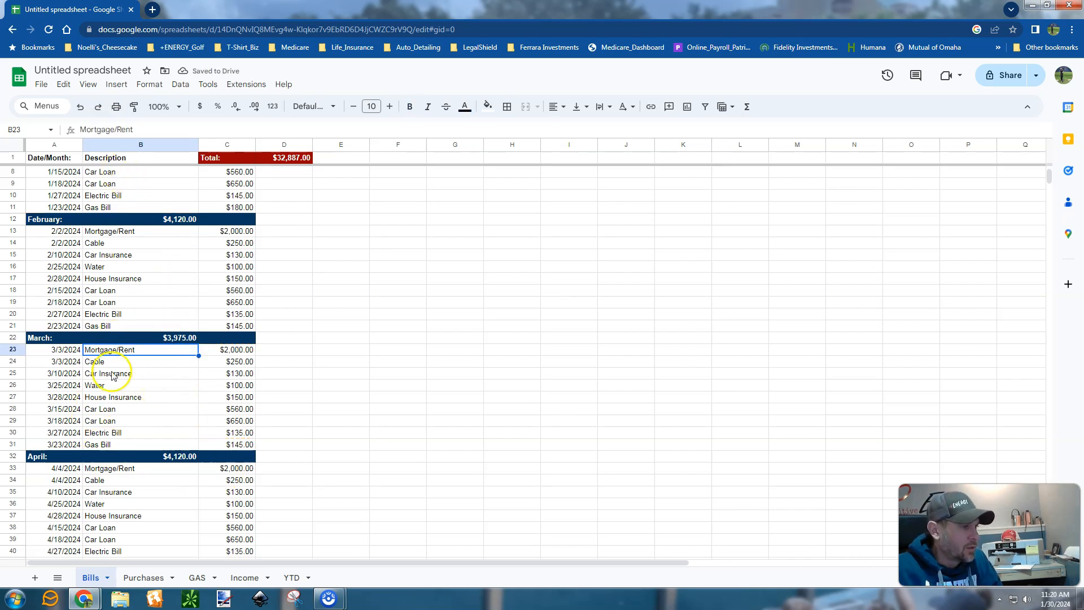
{"action": "left_click", "coordinate": [186, 337]}
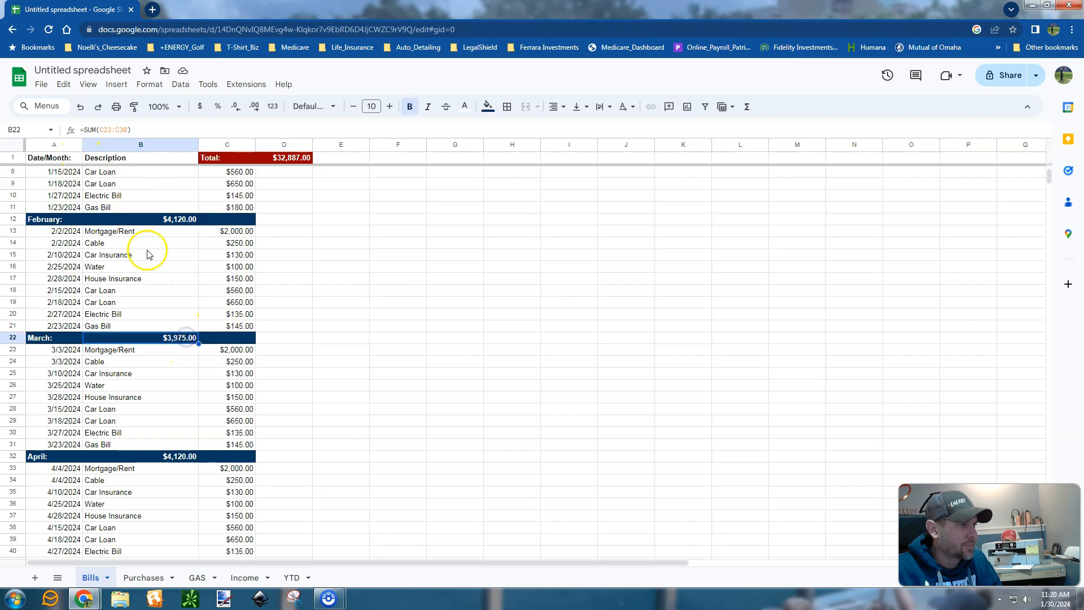
{"action": "left_click", "coordinate": [126, 130]}
{"action": "key", "text": "BackSpace"}
{"action": "type", "text": "1"}
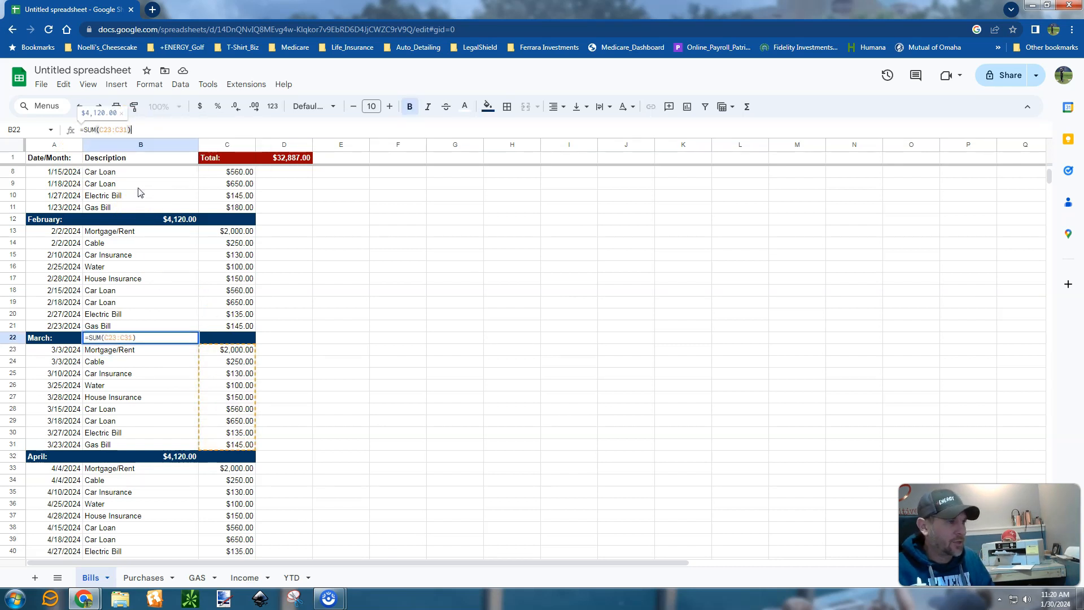
{"action": "key", "text": "Return"}
Copy the September header row A82:C82 on the Bills sheet and paste it below September's entries at A92.
{"action": "scroll", "coordinate": [229, 384], "scroll_direction": "down", "scroll_amount": 5}
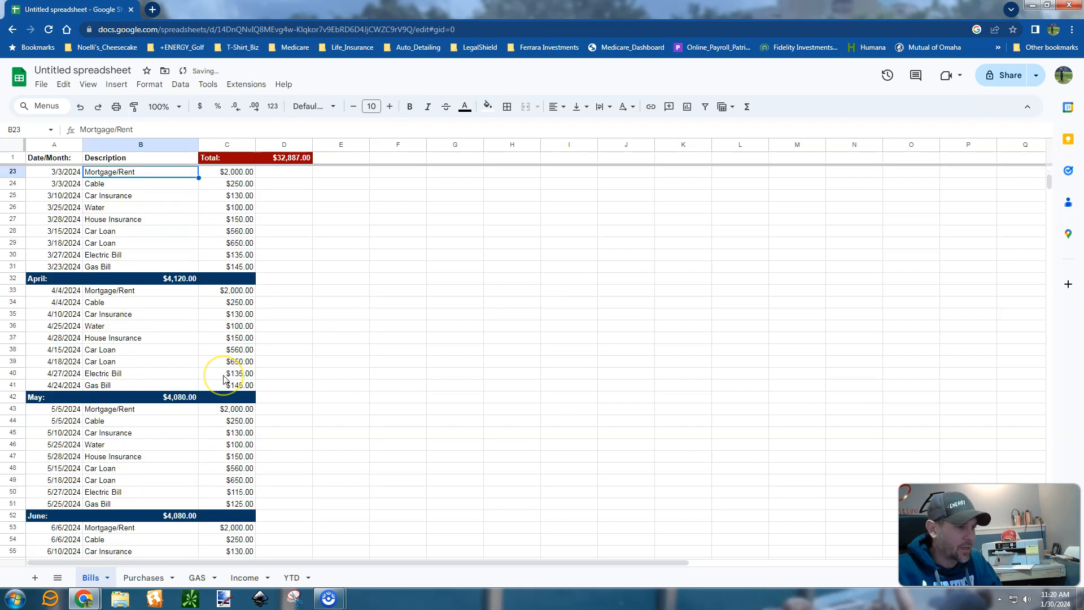
{"action": "scroll", "coordinate": [223, 379], "scroll_direction": "down", "scroll_amount": 3}
{"action": "scroll", "coordinate": [201, 357], "scroll_direction": "down", "scroll_amount": 2}
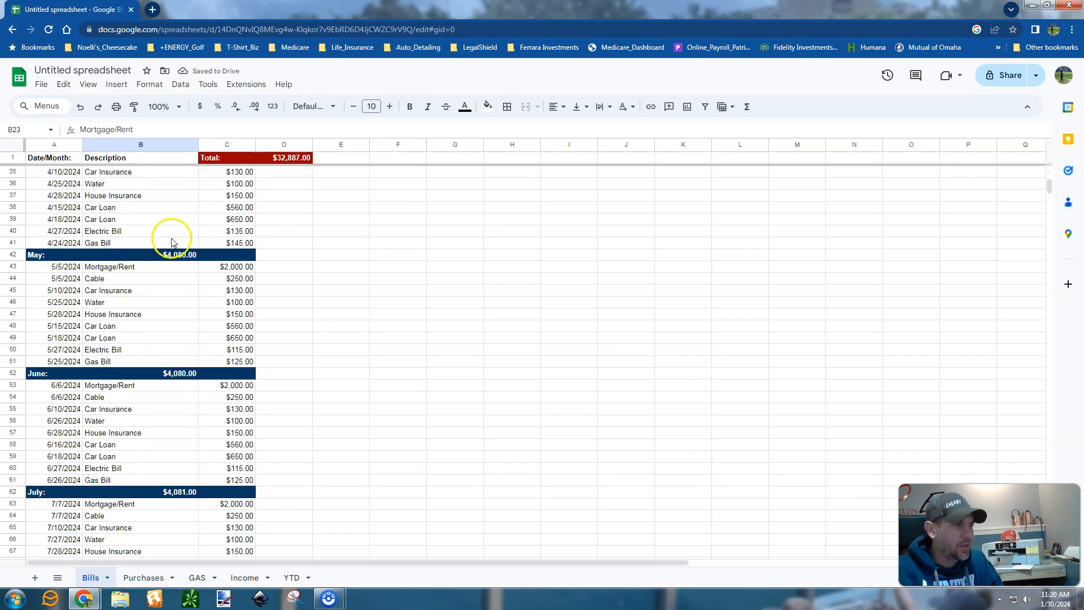
{"action": "scroll", "coordinate": [107, 350], "scroll_direction": "down", "scroll_amount": 5}
{"action": "scroll", "coordinate": [89, 259], "scroll_direction": "down", "scroll_amount": 7}
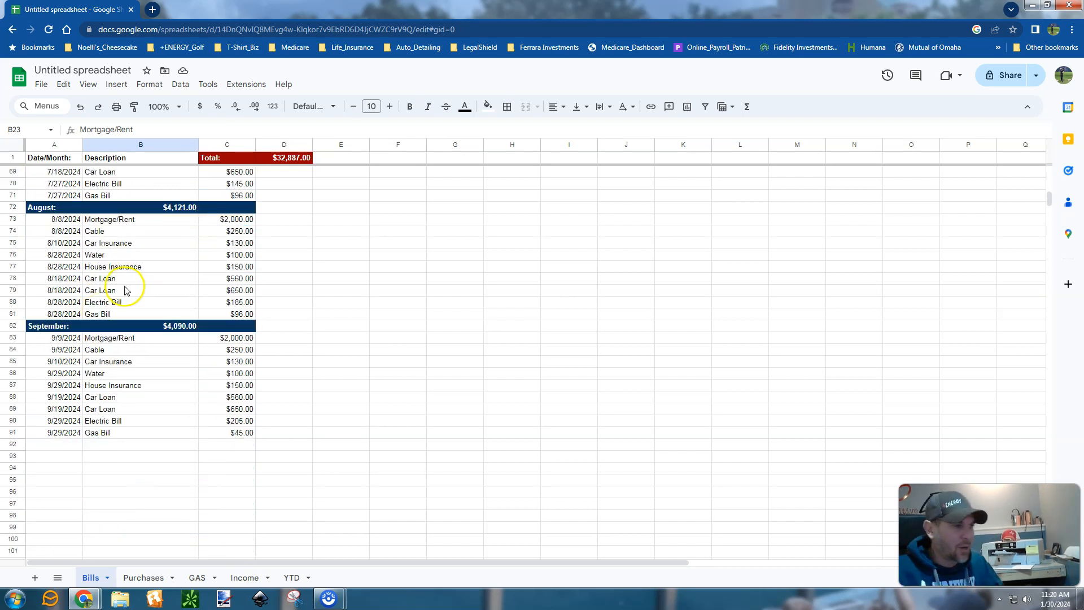
{"action": "left_click", "coordinate": [52, 328]}
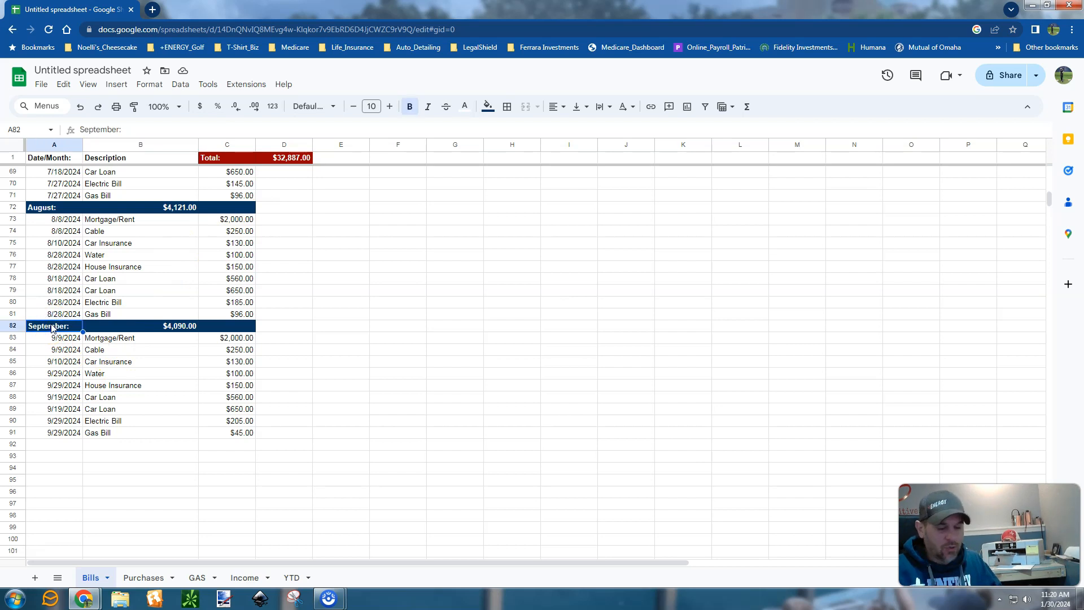
{"action": "key", "text": "shift+Right"}
{"action": "key", "text": "shift+Right"}
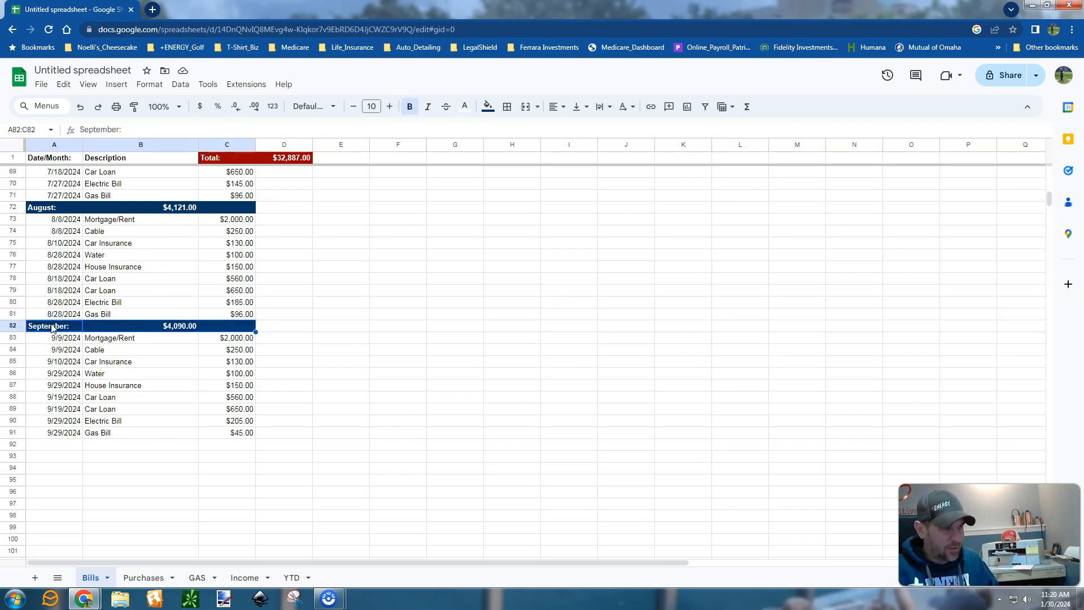
{"action": "key", "text": "Down"}
{"action": "key", "text": "Down"}
{"action": "key", "text": "Down"}
{"action": "key", "text": "Down"}
{"action": "key", "text": "Down"}
{"action": "key", "text": "Down"}
{"action": "key", "text": "Down"}
{"action": "key", "text": "Down"}
{"action": "key", "text": "Down"}
{"action": "key", "text": "Down"}
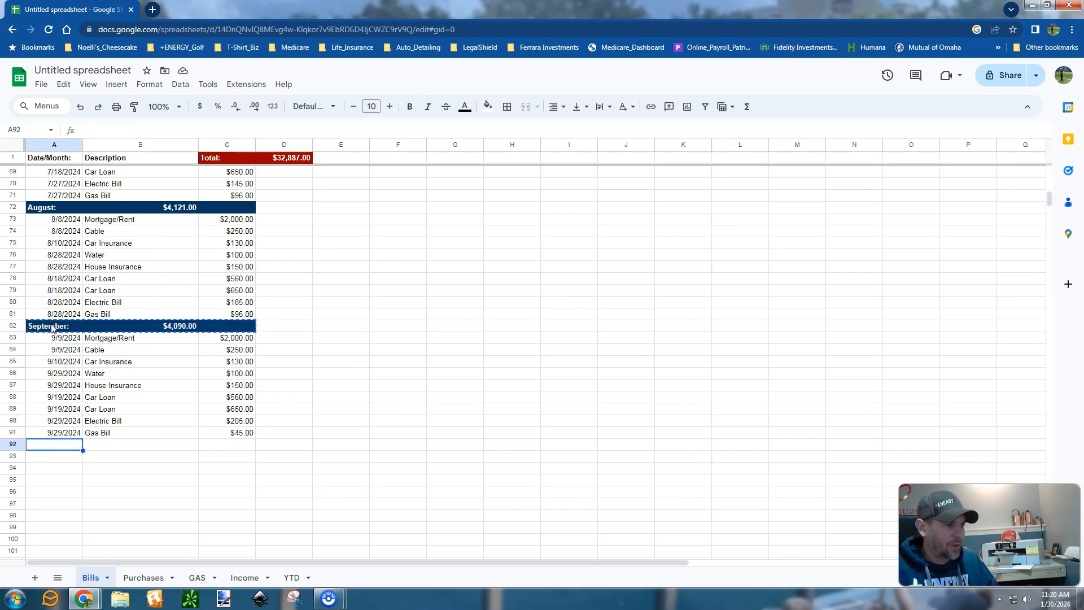
{"action": "key", "text": "ctrl+v"}
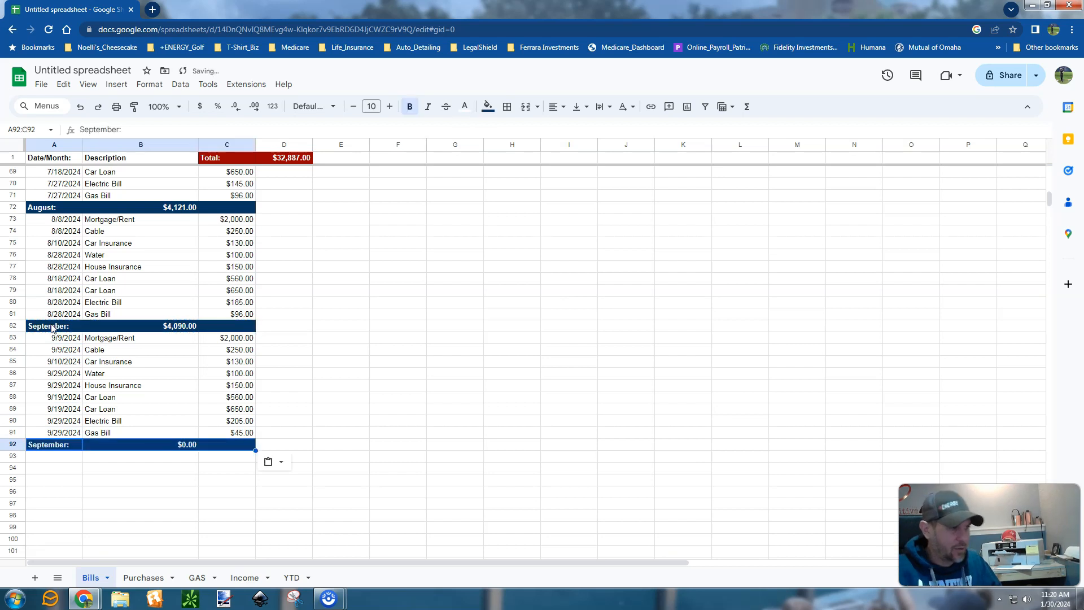
Relabel the pasted month header in A92 as October.
{"action": "left_click", "coordinate": [63, 446]}
{"action": "double_click", "coordinate": [65, 447]}
{"action": "key", "text": "ctrl+a"}
{"action": "type", "text": "Oc"}
{"action": "type", "text": "r"}
{"action": "key", "text": "BackSpace"}
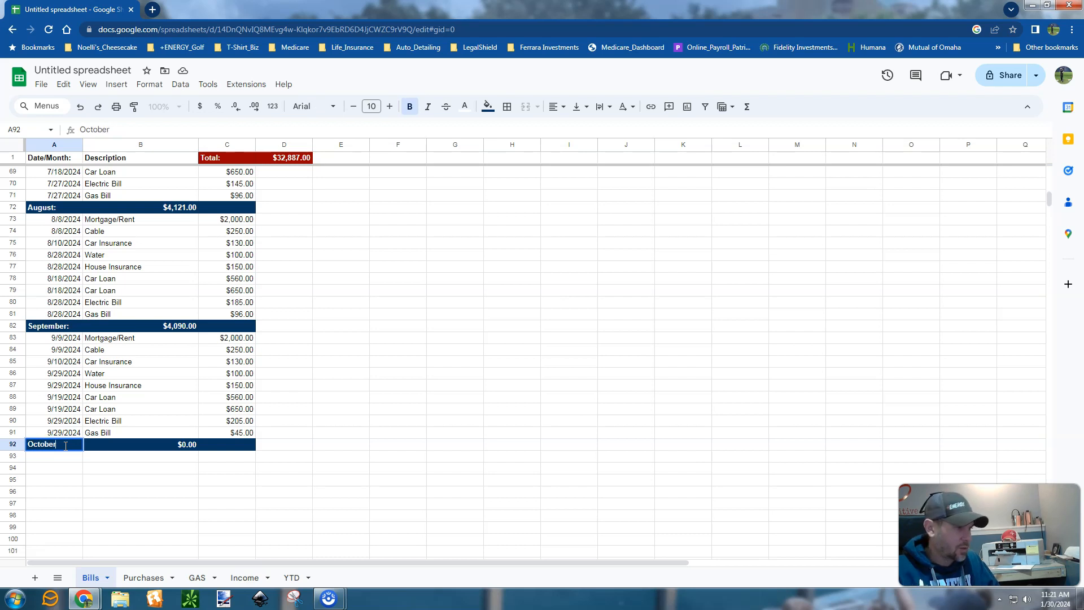
{"action": "type", "text": "tober"}
{"action": "key", "text": "Tab"}
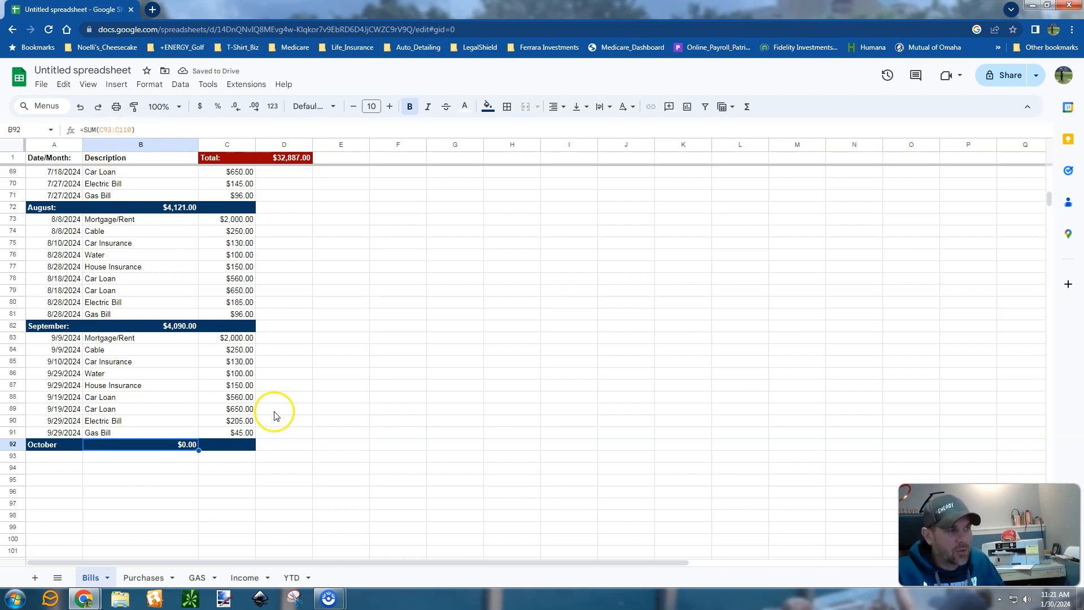
Enter the date 10/1/2024 in A93 for October's first bill.
{"action": "left_click", "coordinate": [43, 457]}
{"action": "type", "text": "10//"}
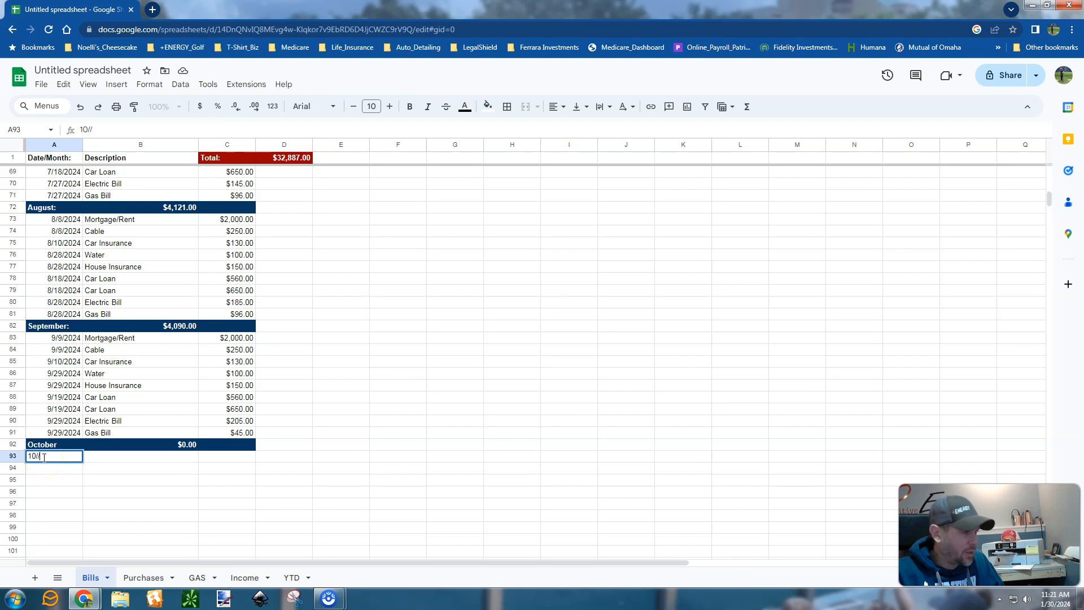
{"action": "key", "text": "Return"}
{"action": "key", "text": "Down"}
{"action": "key", "text": "Up"}
{"action": "key", "text": "Up"}
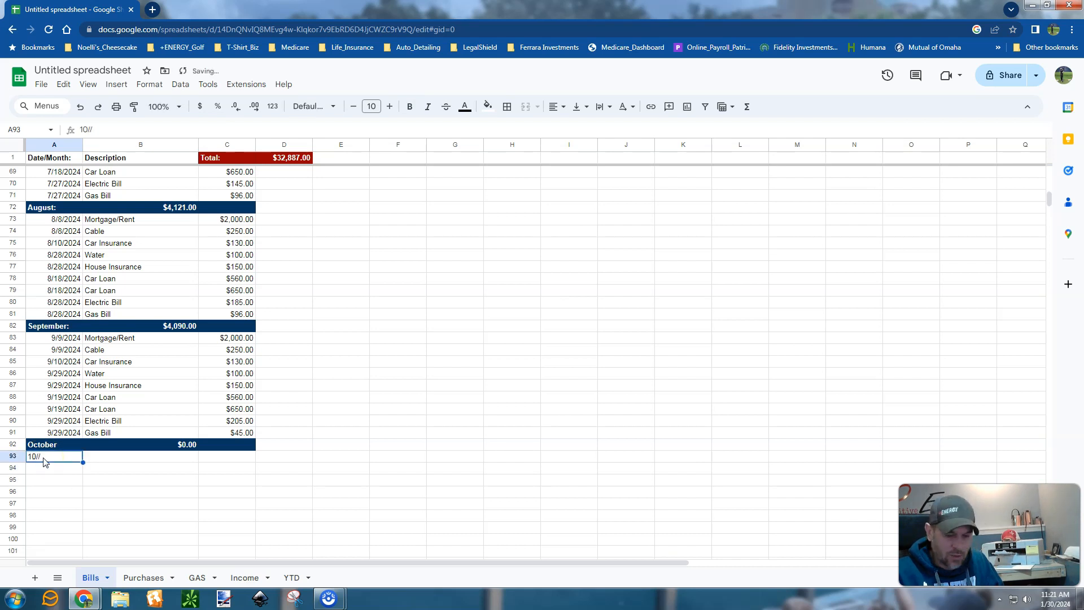
{"action": "type", "text": "10/1/2024"}
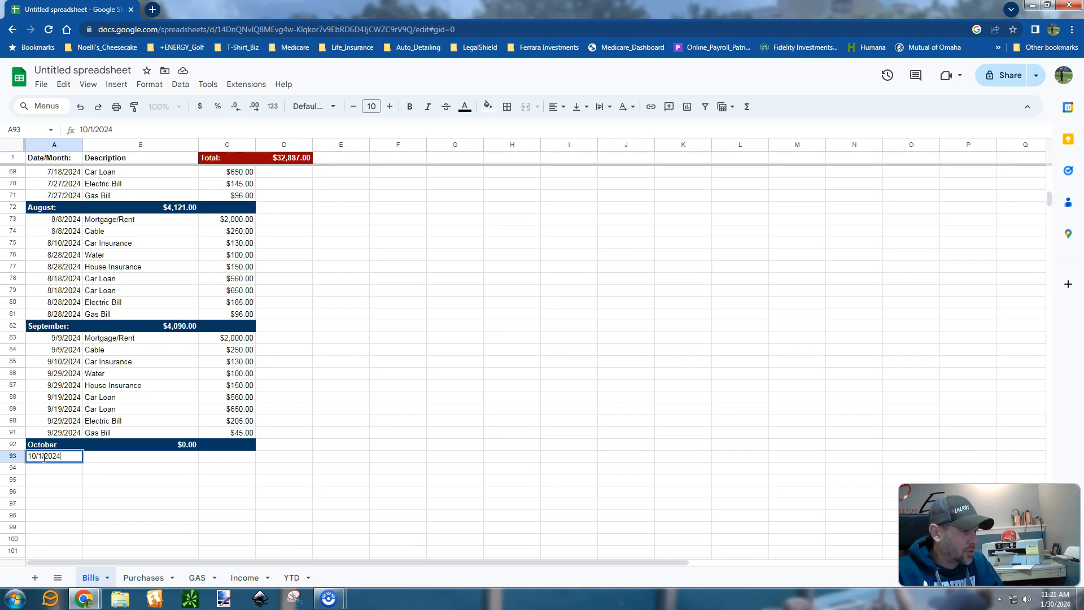
{"action": "key", "text": "Tab"}
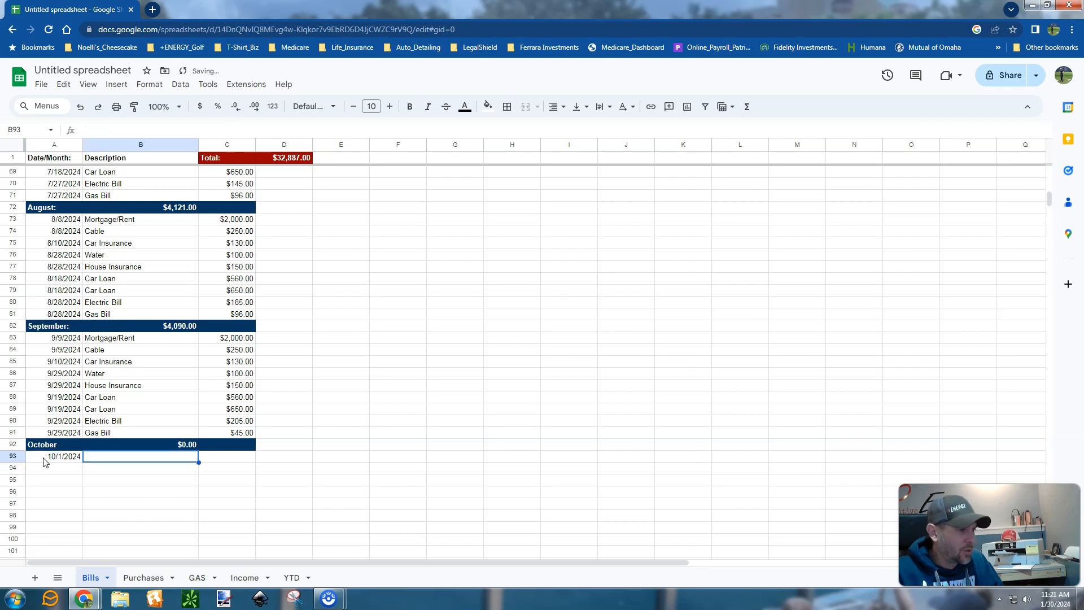
Enter October's first bill in row 93 with the description Mortgage/Rent and an amount of 2000.
{"action": "type", "text": "B"}
{"action": "type", "text": "Mo"}
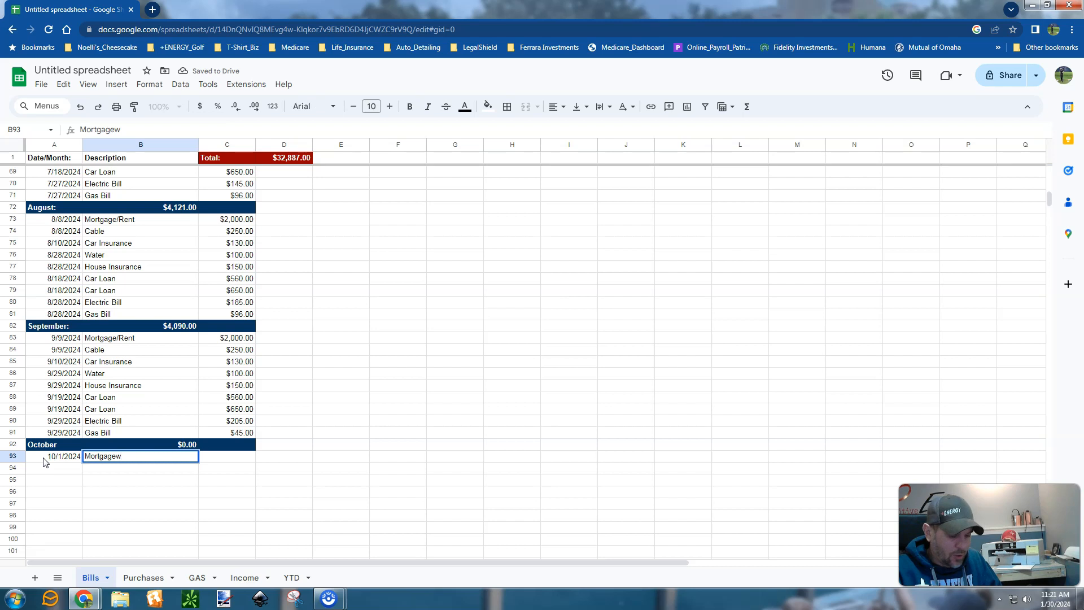
{"action": "type", "text": "rtgage/Rent"}
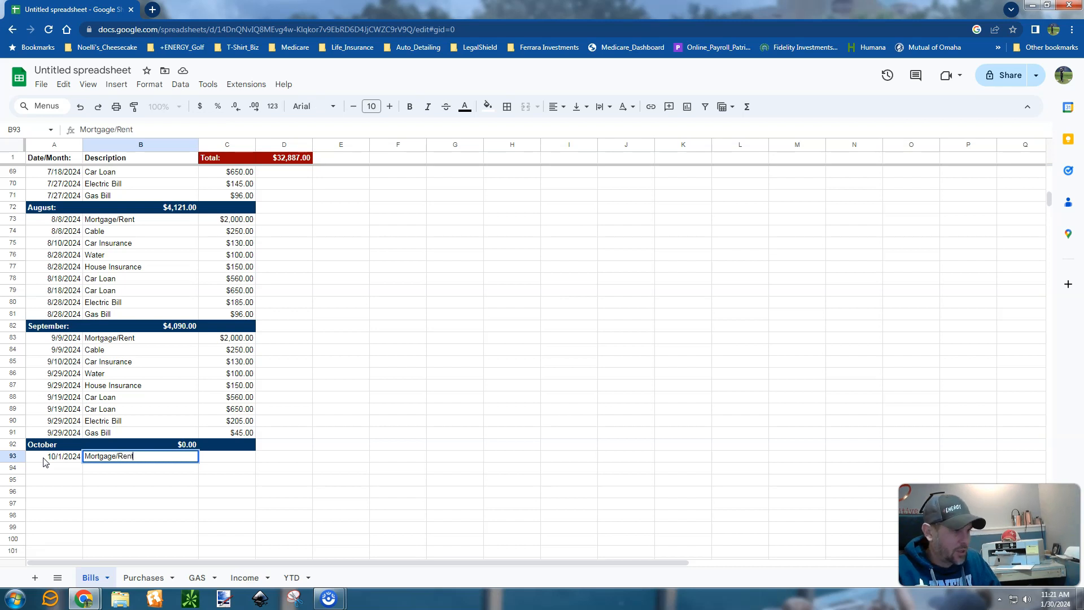
{"action": "key", "text": "Tab"}
{"action": "type", "text": "200"}
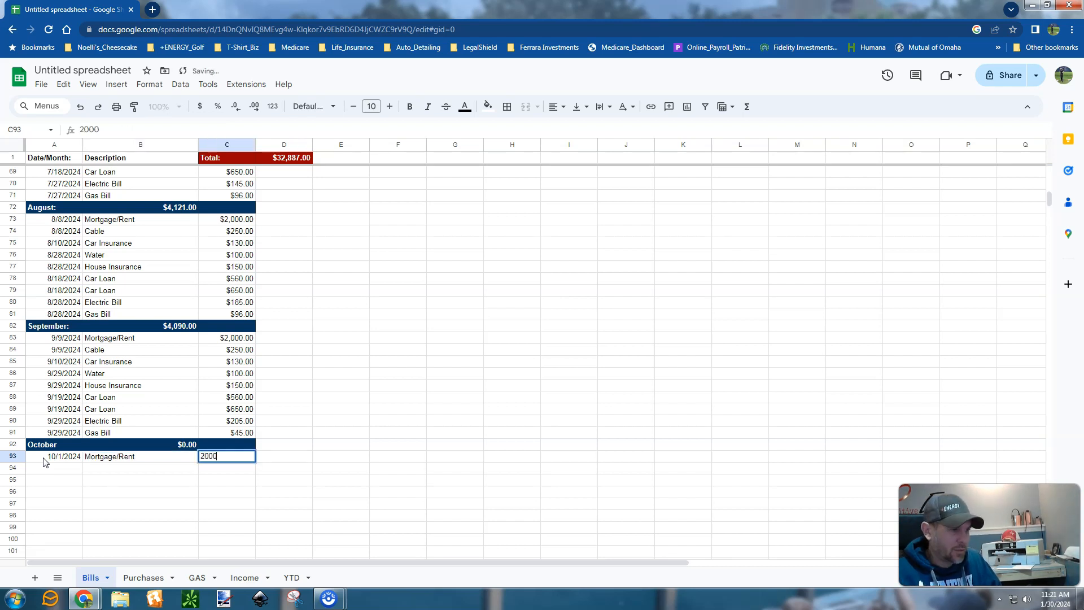
{"action": "key", "text": "Return"}
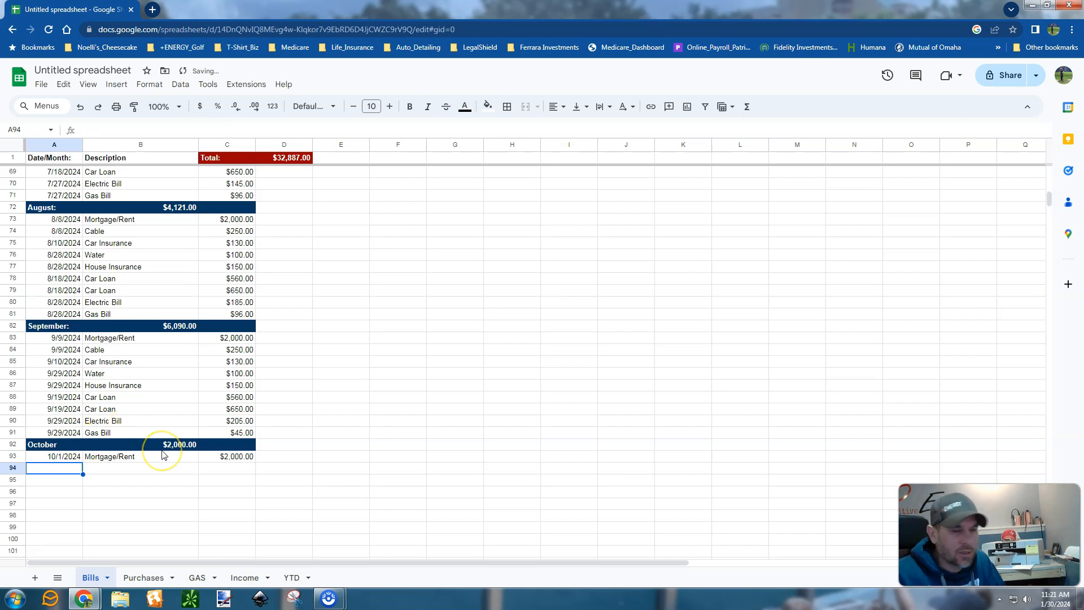
Correct September's total in B82 on the Bills sheet to =SUM(C83:C91).
{"action": "left_click", "coordinate": [169, 333]}
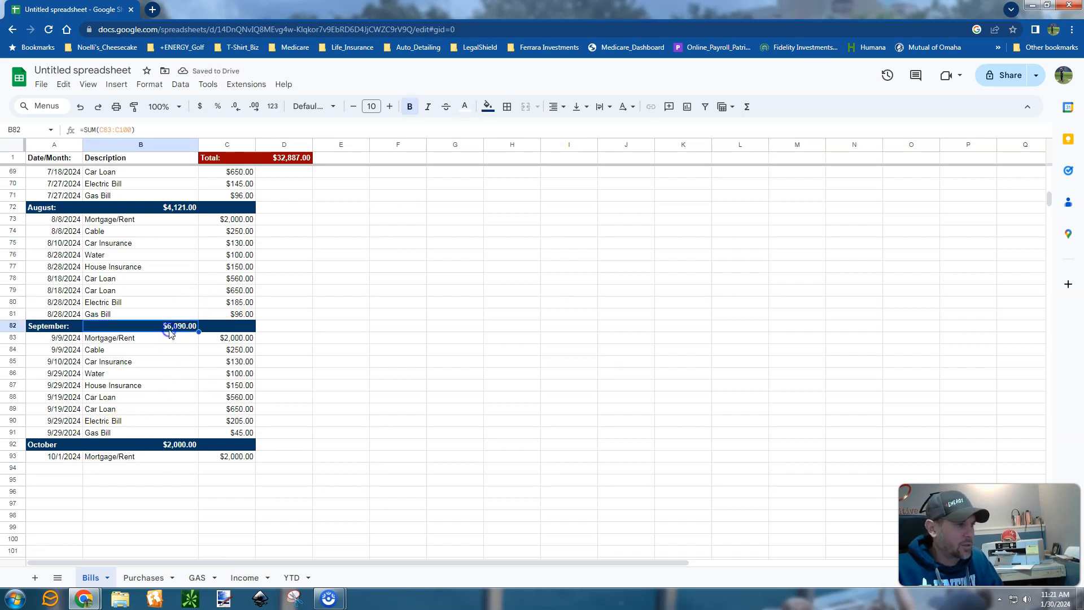
{"action": "left_click", "coordinate": [124, 129]}
{"action": "key", "text": "Delete"}
{"action": "key", "text": "Delete"}
{"action": "key", "text": "Delete"}
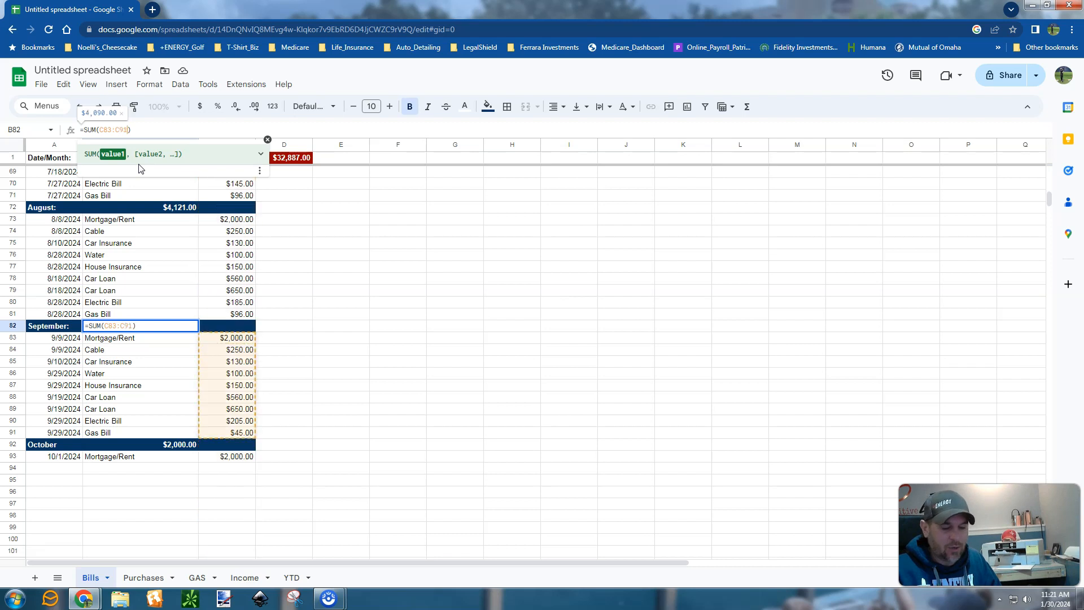
{"action": "left_click", "coordinate": [186, 345]}
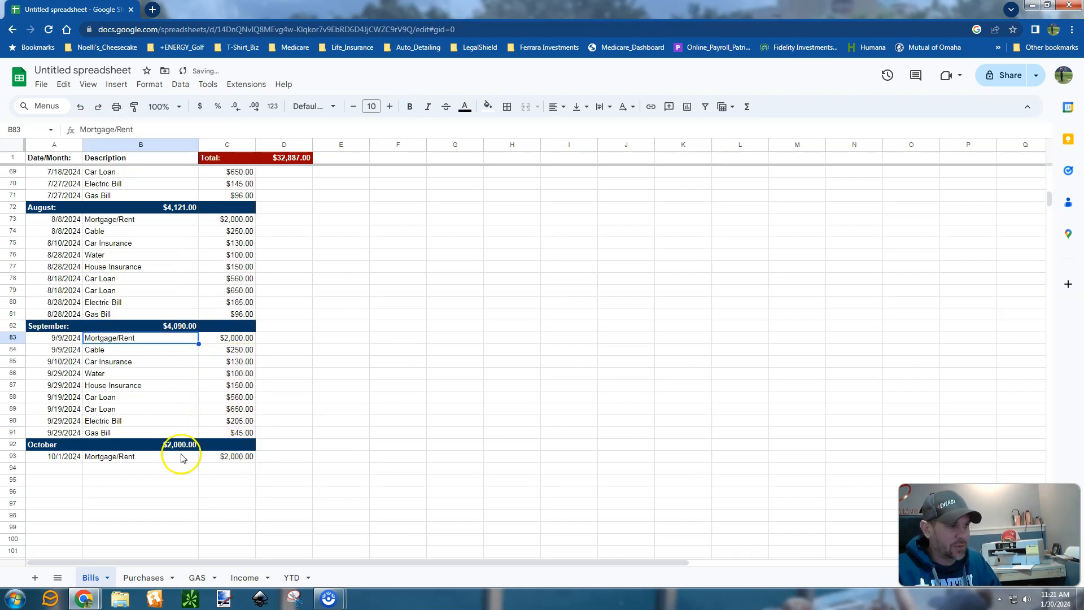
On the Purchases sheet, insert a blank row above January's 01/09/2024 Amazon entry in row 9.
{"action": "left_click", "coordinate": [144, 579]}
{"action": "scroll", "coordinate": [248, 358], "scroll_direction": "up", "scroll_amount": 6}
{"action": "scroll", "coordinate": [245, 361], "scroll_direction": "up", "scroll_amount": 4}
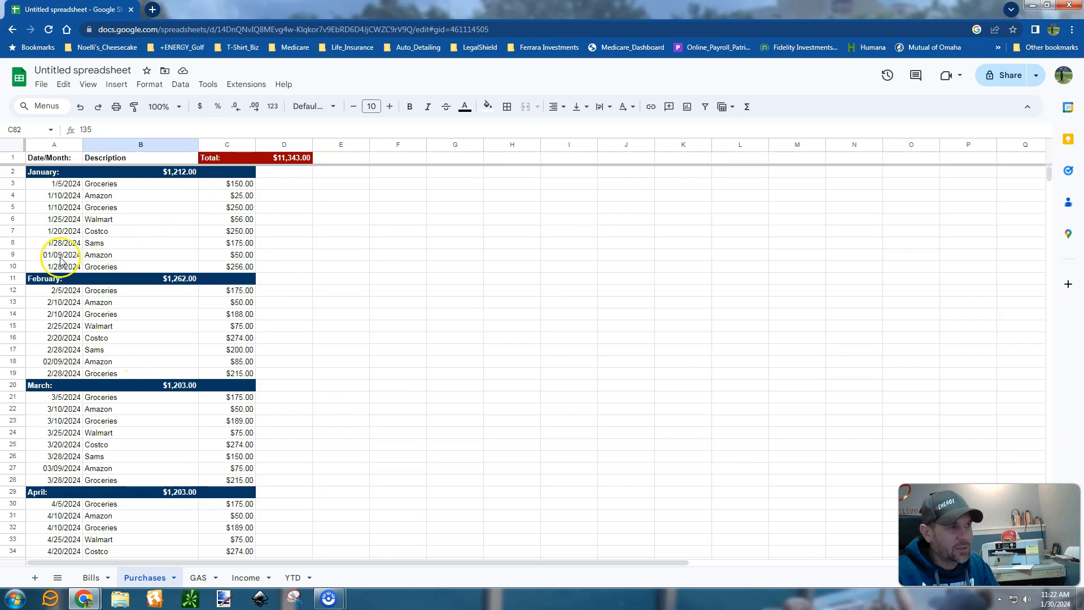
{"action": "left_click", "coordinate": [13, 254]}
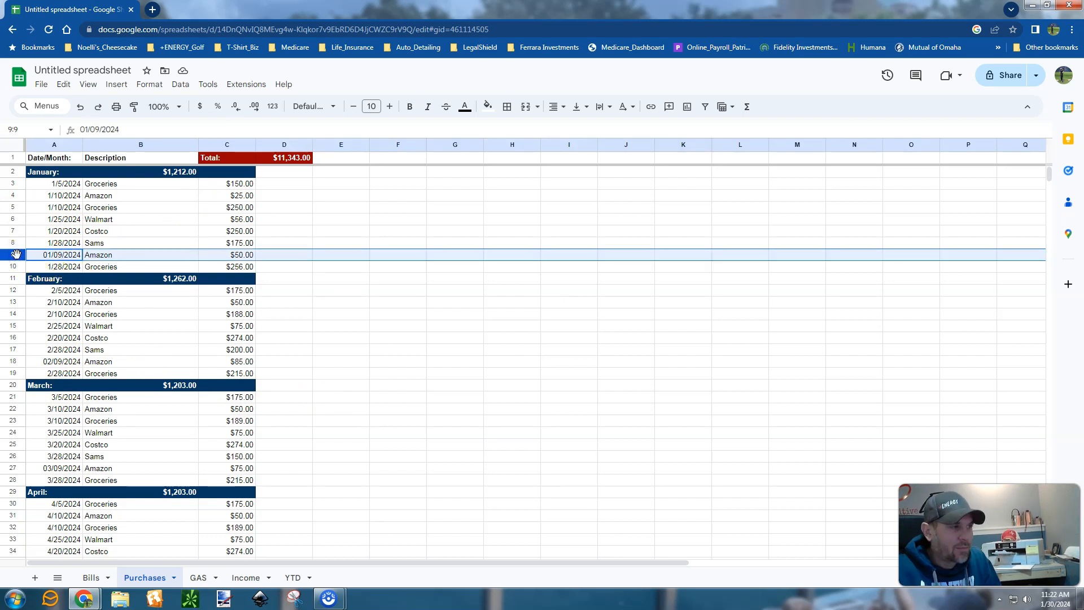
{"action": "right_click", "coordinate": [16, 254]}
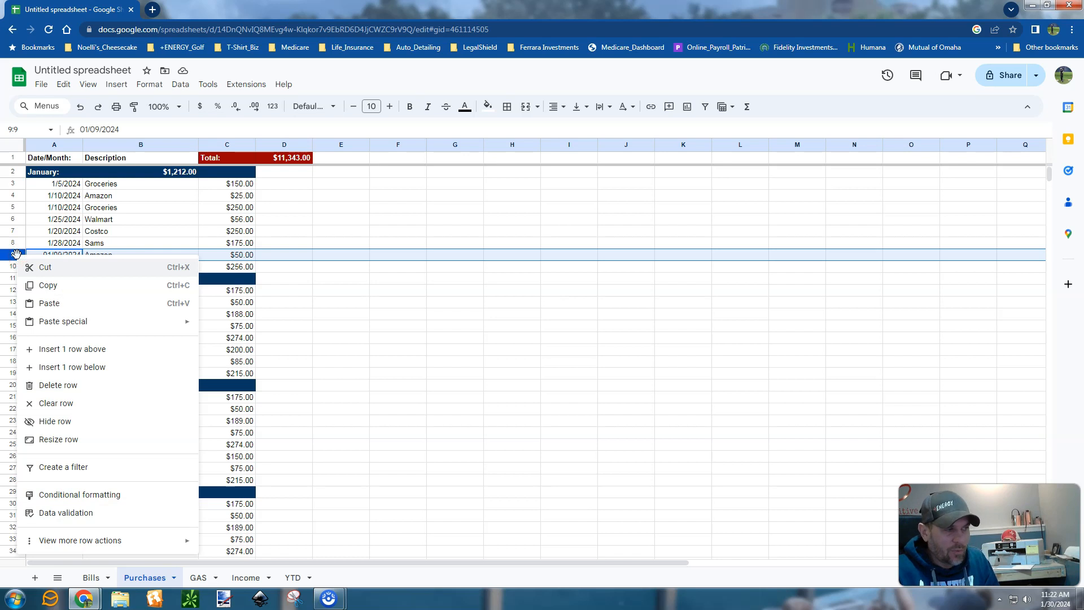
{"action": "left_click", "coordinate": [63, 351]}
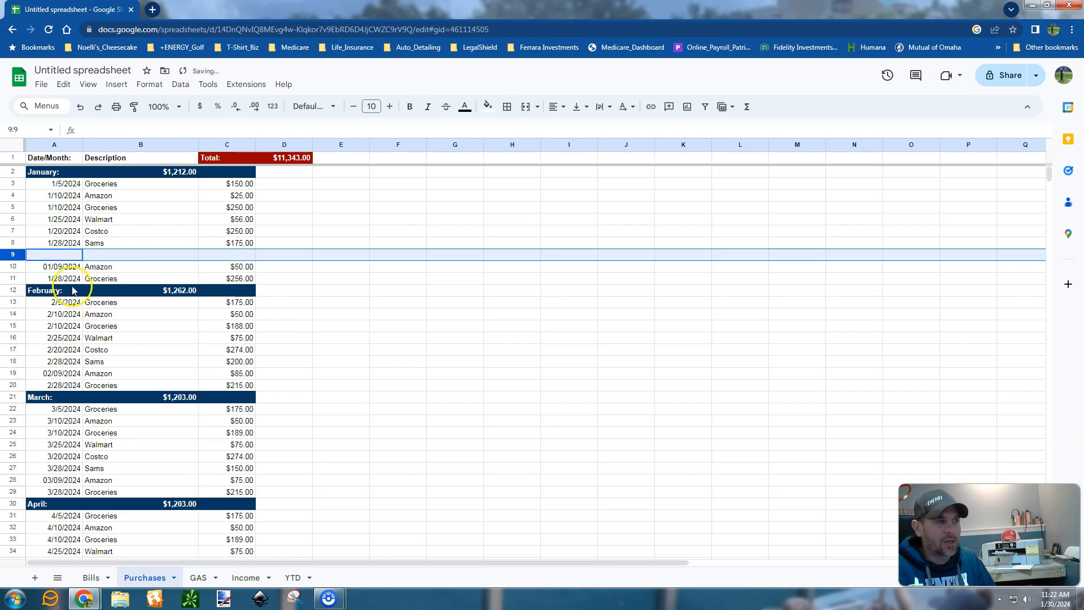
Fill the blank row 9 with the date 1/10/2024, description Party Expenses and amount 80, and check January's total formula in B2.
{"action": "left_click", "coordinate": [64, 255]}
{"action": "type", "text": "1/10/2024"}
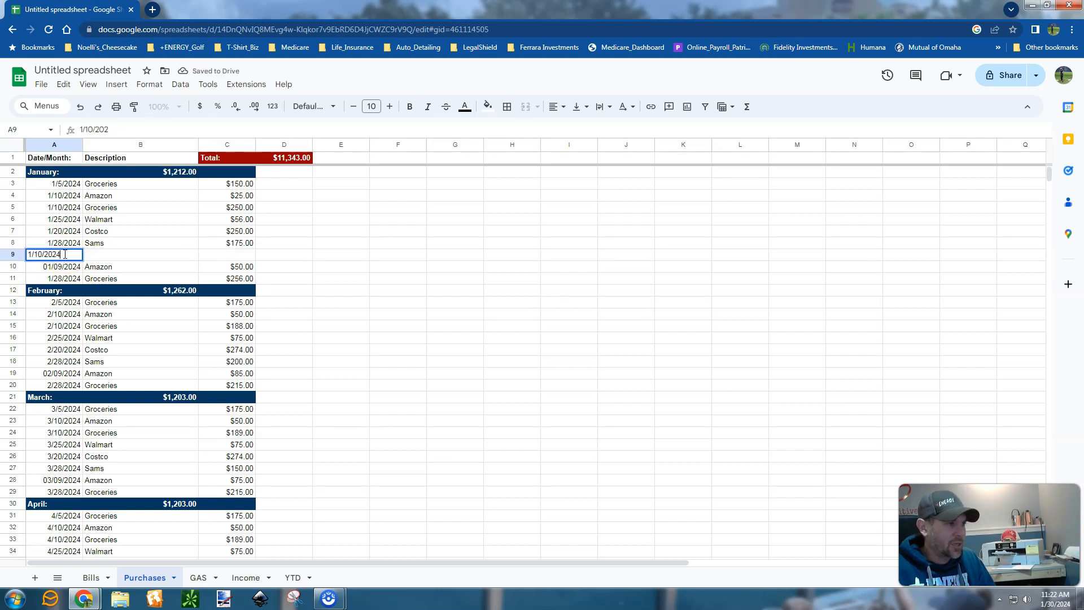
{"action": "key", "text": "Tab"}
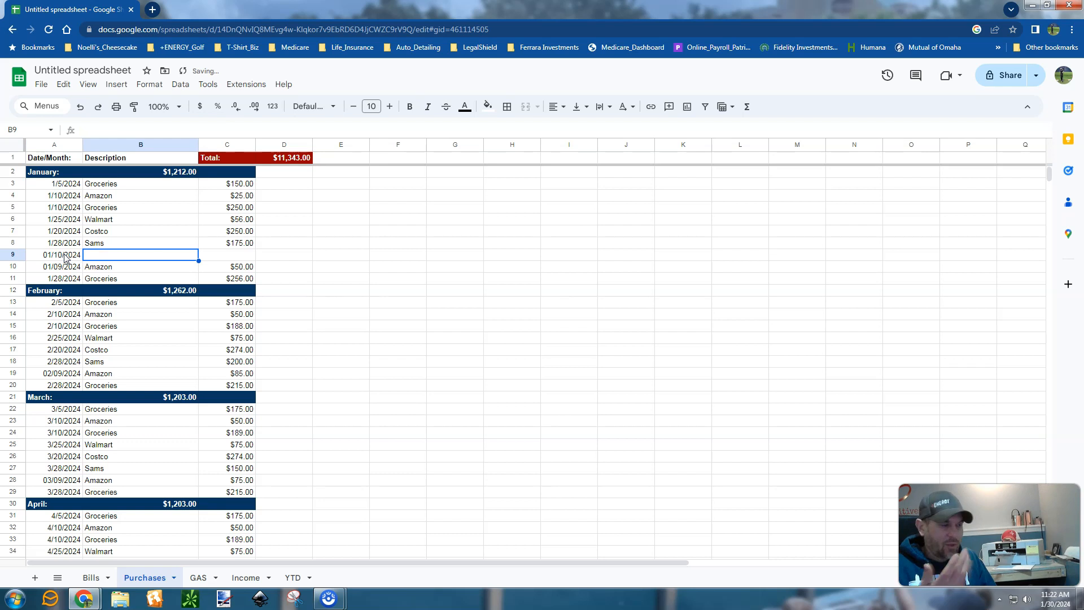
{"action": "type", "text": "Party"}
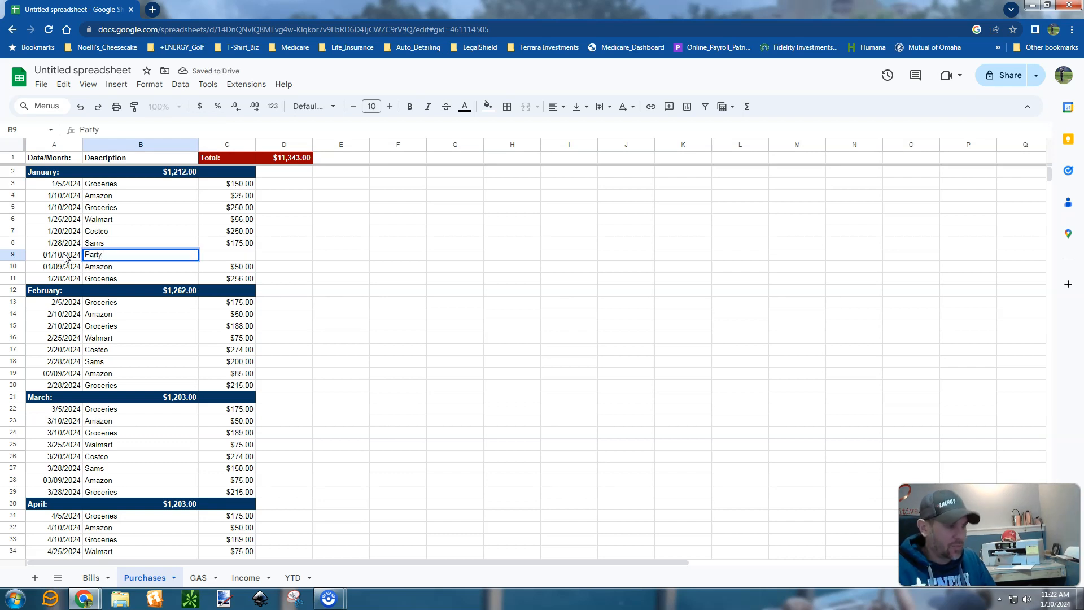
{"action": "type", "text": " Expen"}
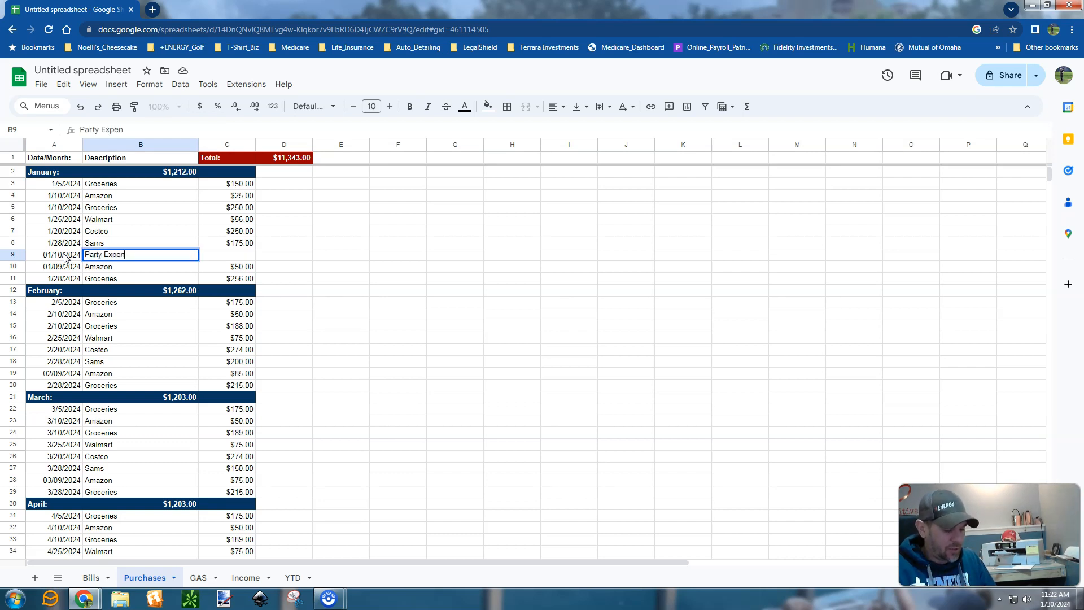
{"action": "type", "text": "ses"}
{"action": "key", "text": "Tab"}
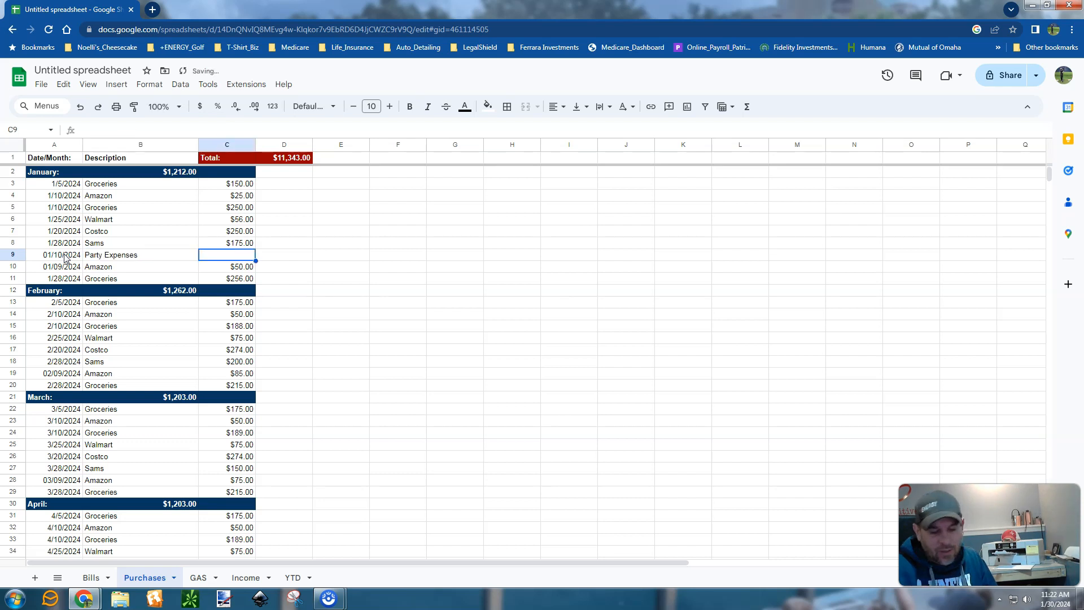
{"action": "type", "text": "80"}
{"action": "key", "text": "Return"}
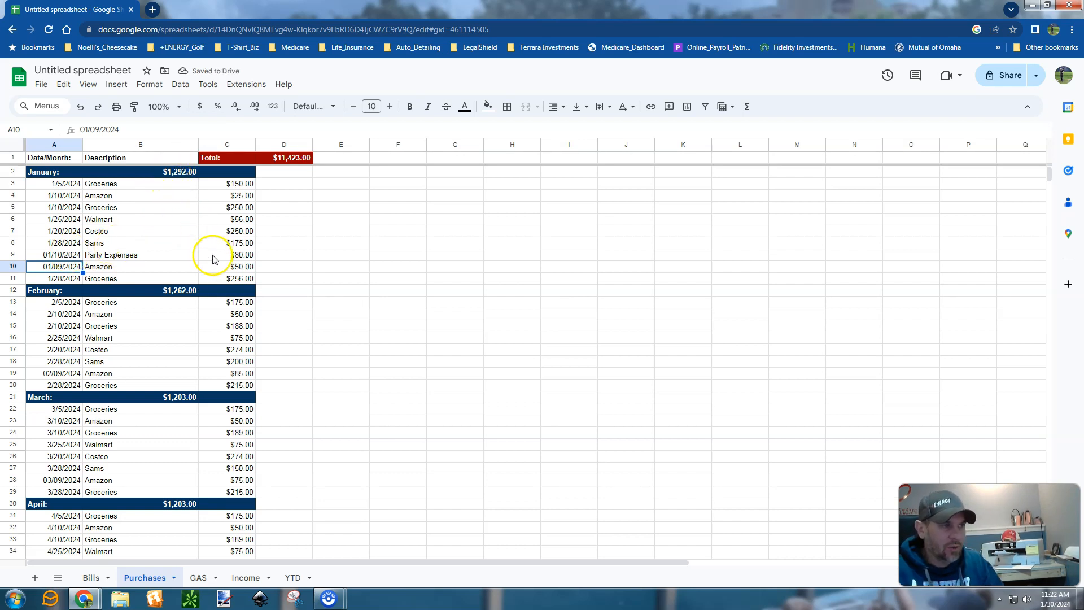
{"action": "left_click", "coordinate": [177, 175]}
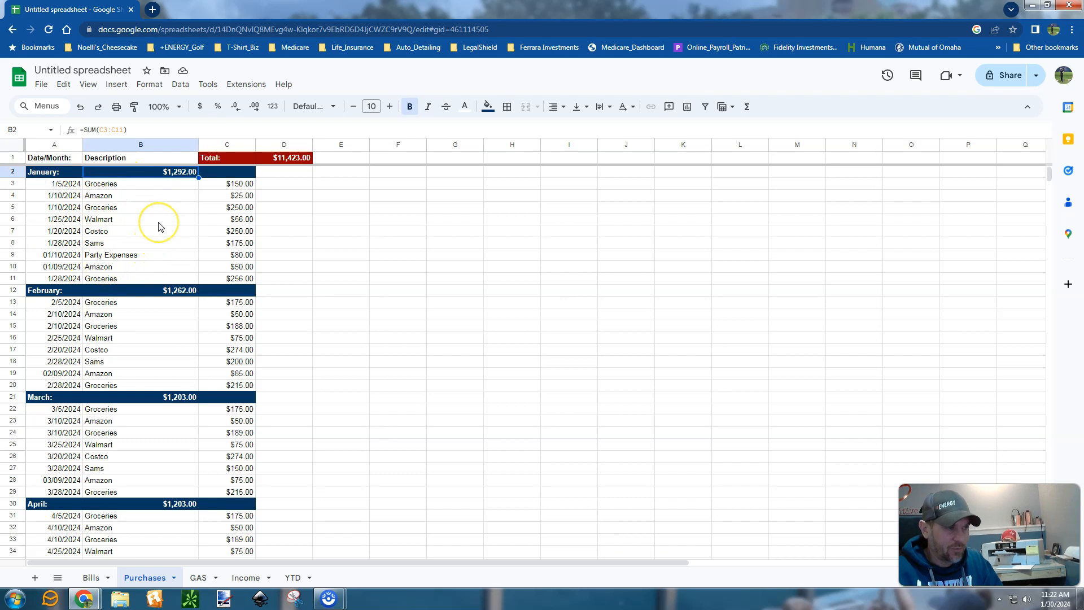
Copy the September header row A75:C75 on the Purchases sheet and paste it below September's entries at A84.
{"action": "scroll", "coordinate": [110, 220], "scroll_direction": "down", "scroll_amount": 10}
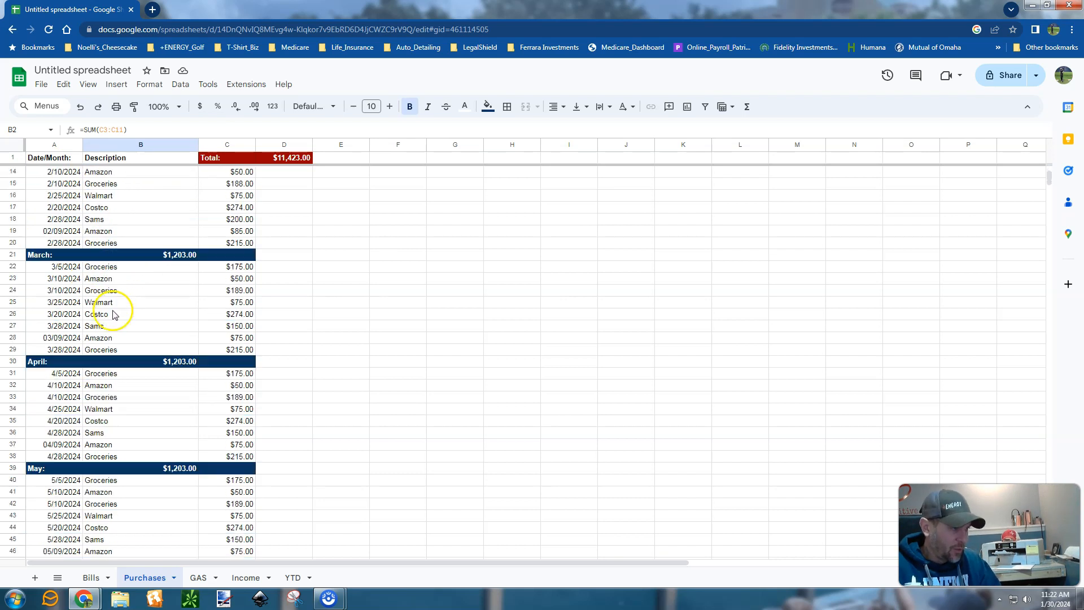
{"action": "scroll", "coordinate": [114, 320], "scroll_direction": "down", "scroll_amount": 11}
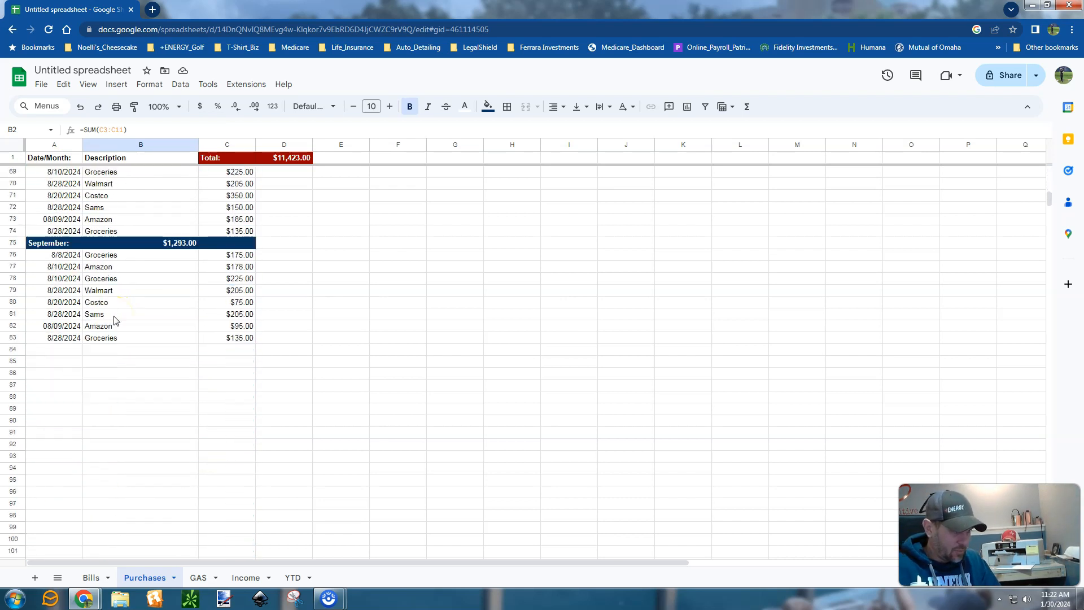
{"action": "left_click", "coordinate": [50, 243]}
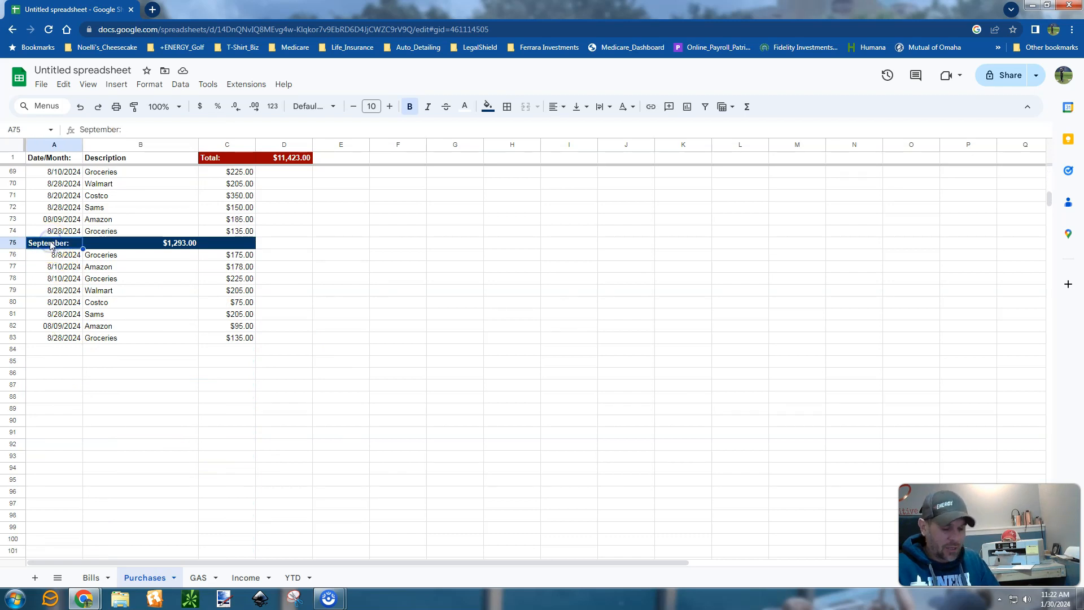
{"action": "key", "text": "Down"}
{"action": "key", "text": "Down"}
{"action": "key", "text": "Down"}
{"action": "key", "text": "Down"}
{"action": "key", "text": "Down"}
{"action": "key", "text": "Down"}
{"action": "key", "text": "Down"}
{"action": "key", "text": "Down"}
{"action": "key", "text": "Down"}
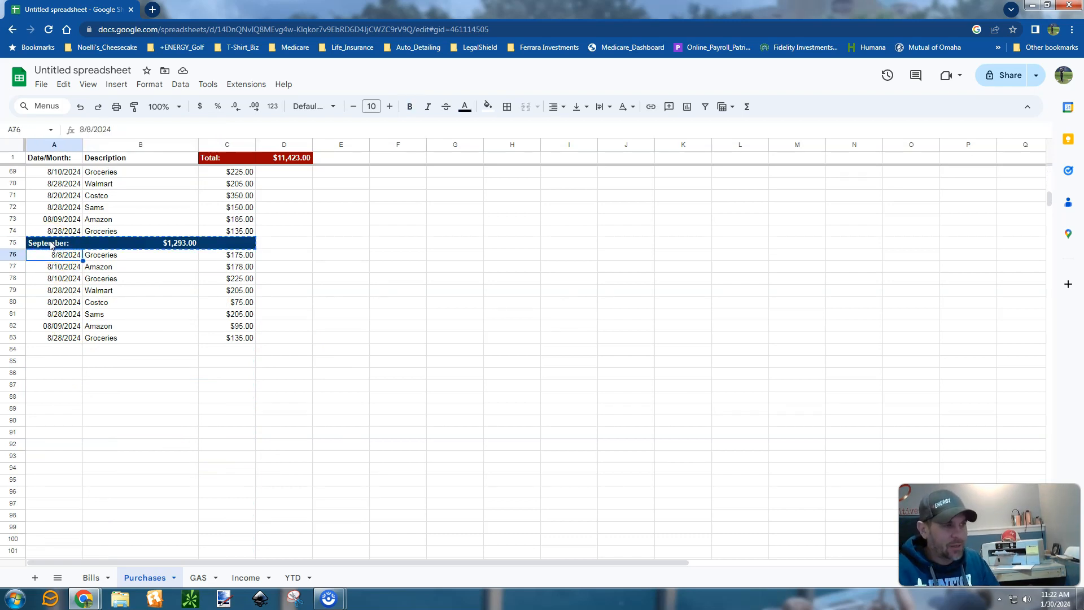
{"action": "type", "text": "September:\t$0.00"}
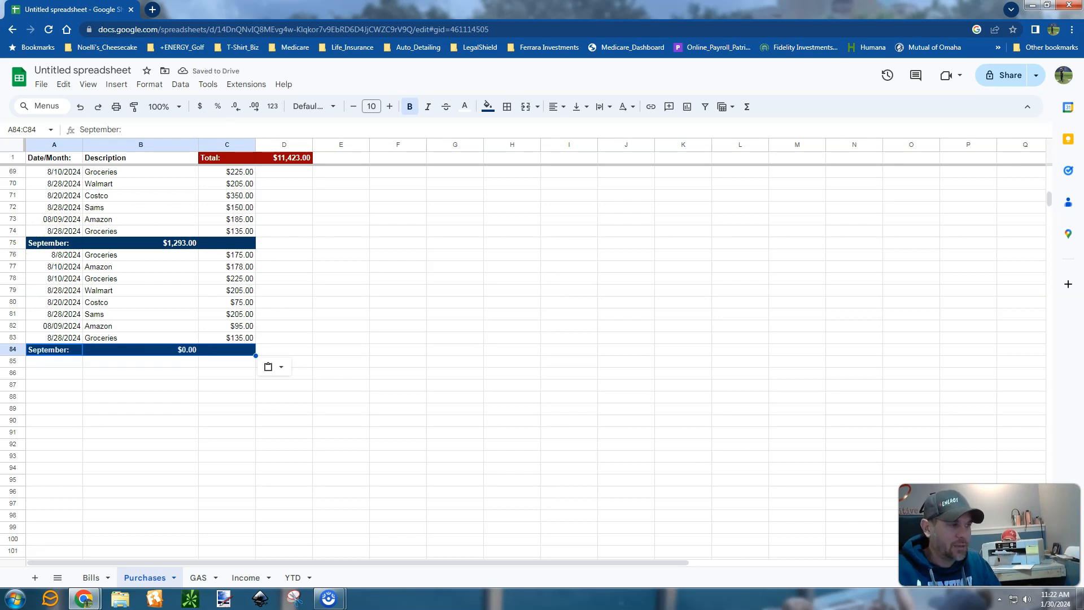
Relabel the pasted month header in A84 on the Purchases sheet as October.
{"action": "left_click", "coordinate": [60, 353]}
{"action": "double_click", "coordinate": [61, 351]}
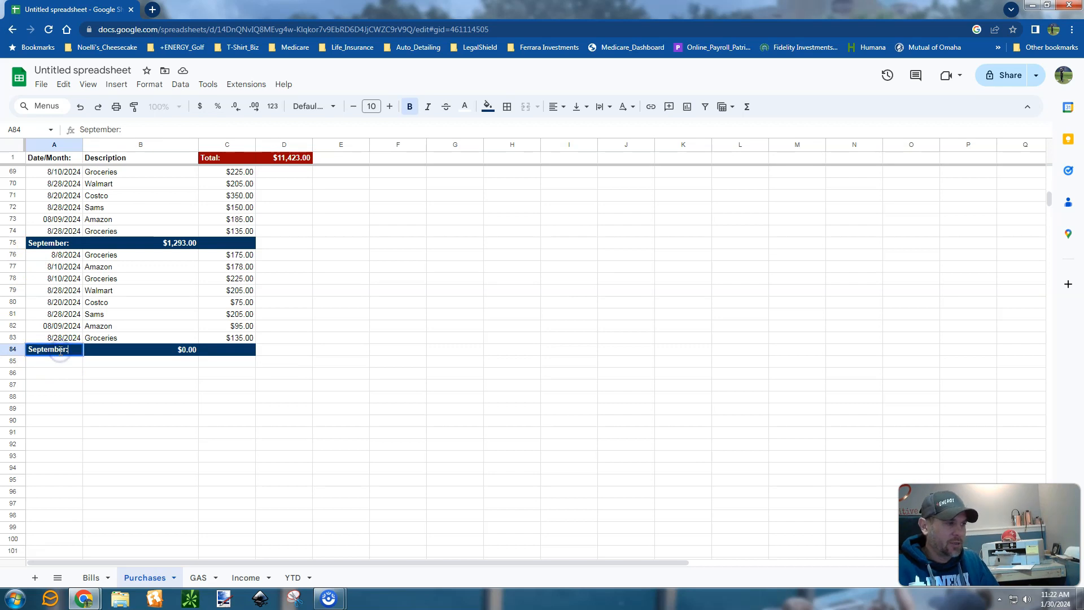
{"action": "key", "text": "ctrl+a"}
{"action": "type", "text": "October"}
{"action": "key", "text": "Return"}
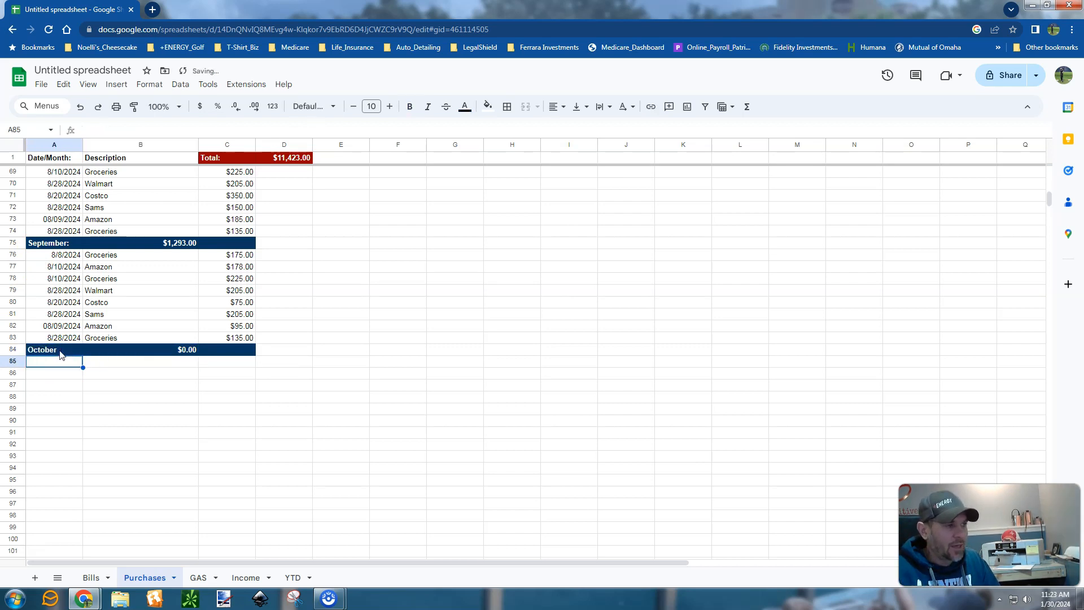
Enter October's first purchase in row 85: date 10/5/2024, description Groceries, amount 150.
{"action": "type", "text": "10/"}
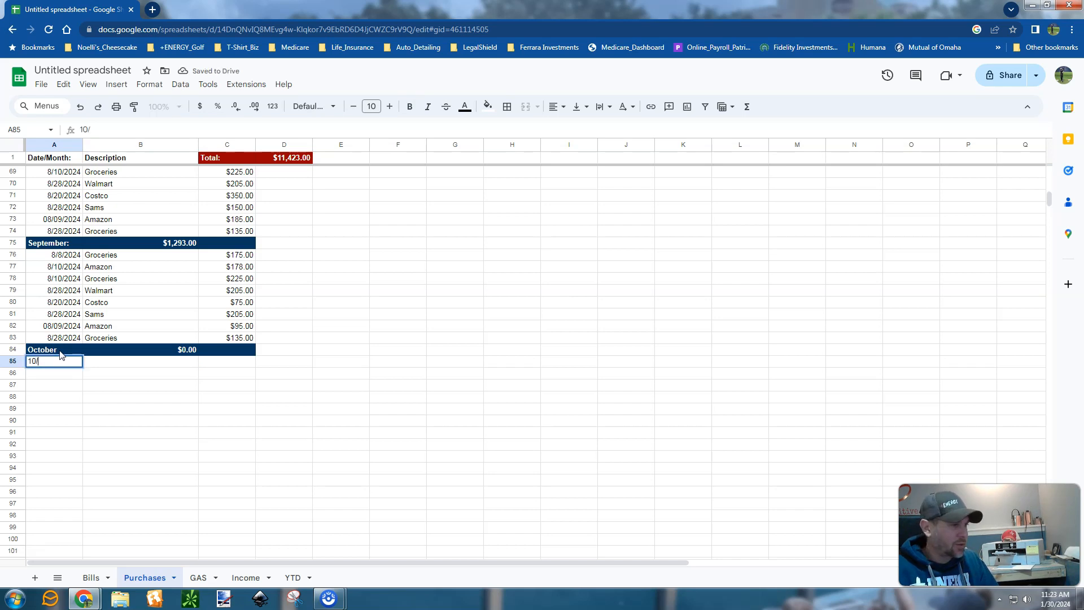
{"action": "type", "text": "5/2024"}
{"action": "key", "text": "Tab"}
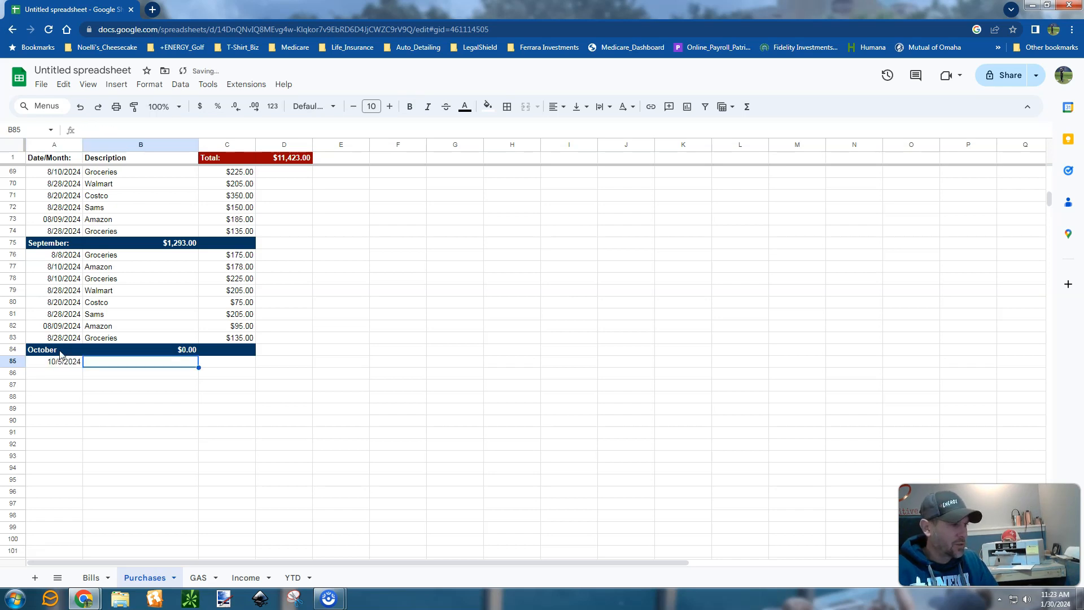
{"action": "type", "text": "Groceries"}
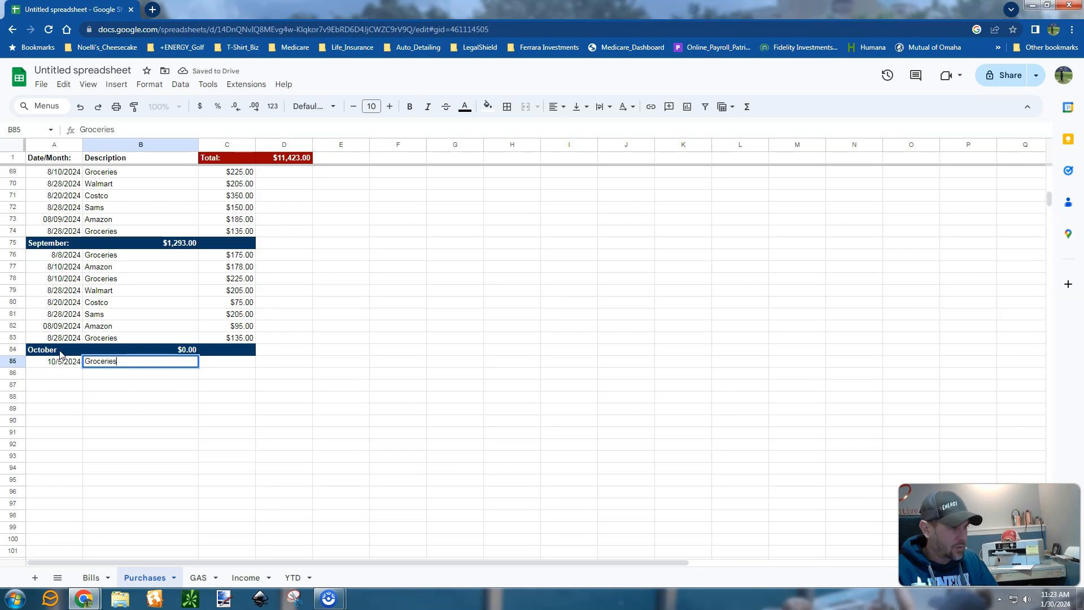
{"action": "key", "text": "Tab"}
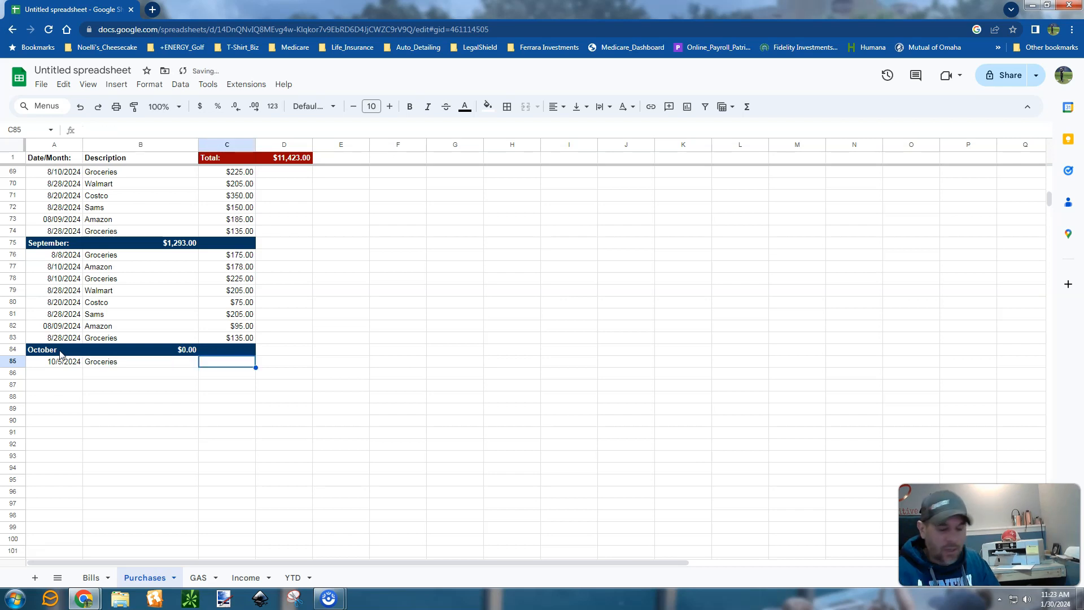
{"action": "type", "text": "150"}
{"action": "key", "text": "Return"}
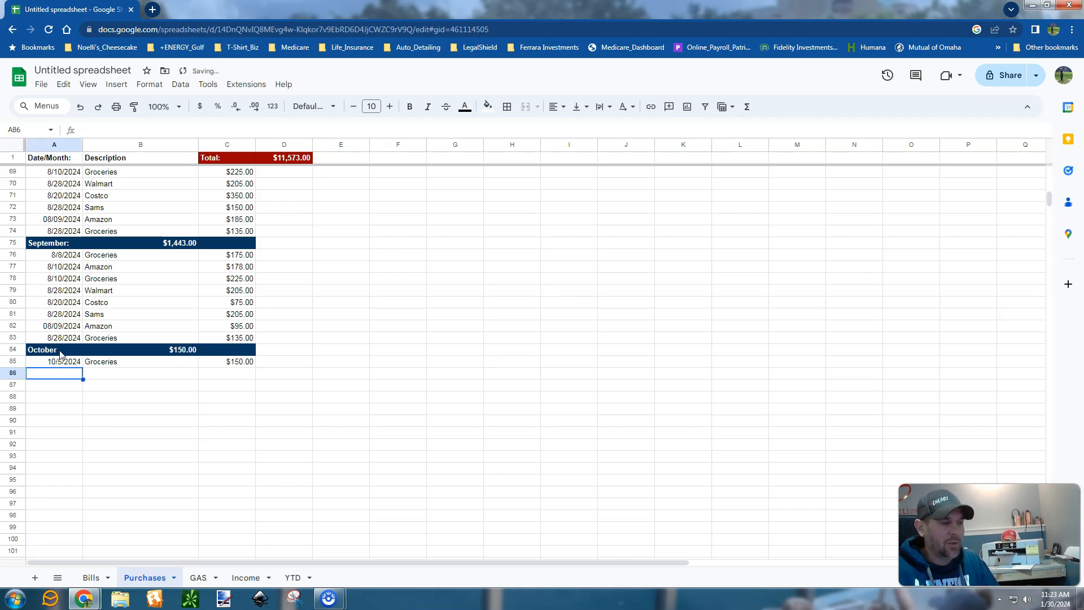
Correct September's total in B75 on the Purchases sheet to =SUM(C76:C83).
{"action": "left_click", "coordinate": [175, 244]}
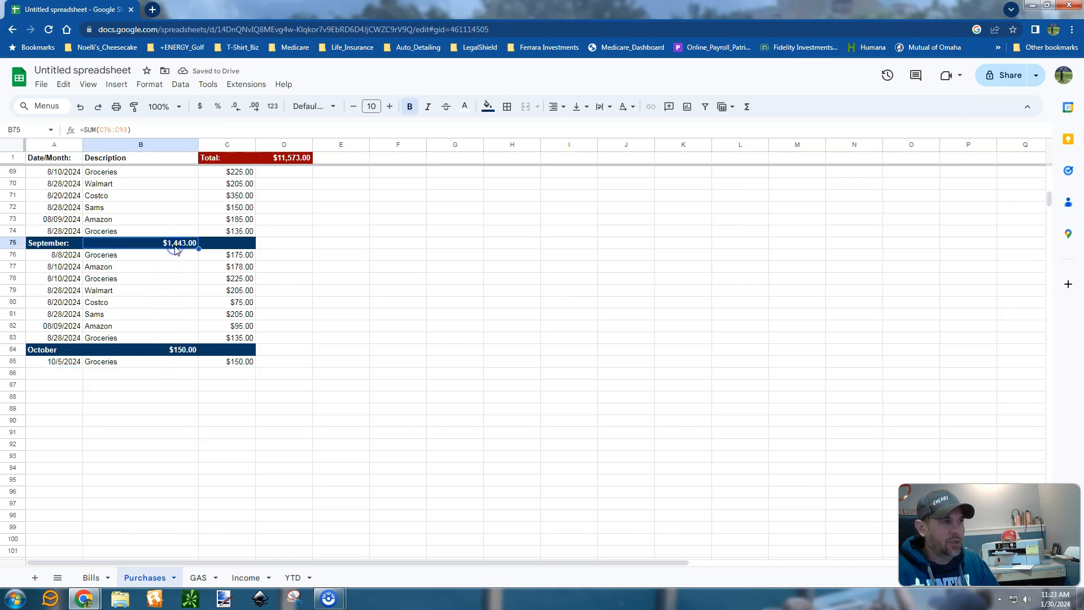
{"action": "left_click", "coordinate": [123, 130]}
{"action": "key", "text": "BackSpace"}
{"action": "type", "text": "8"}
{"action": "key", "text": "Return"}
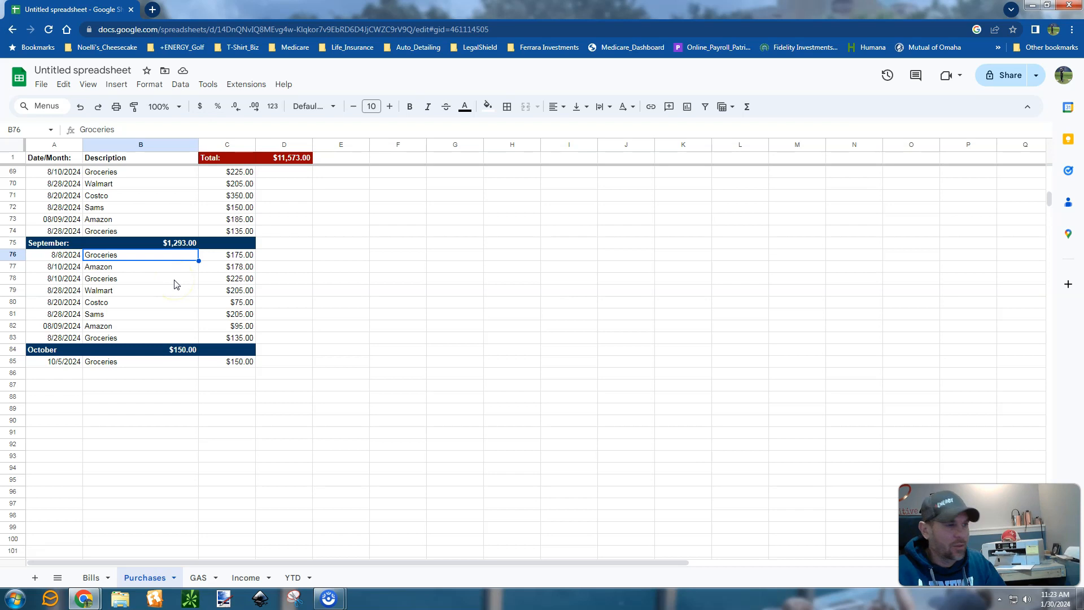
Copy the September header row A66:C66 on the GAS sheet and paste it below September's entries at A74.
{"action": "left_click", "coordinate": [199, 578]}
{"action": "scroll", "coordinate": [206, 475], "scroll_direction": "up", "scroll_amount": 15}
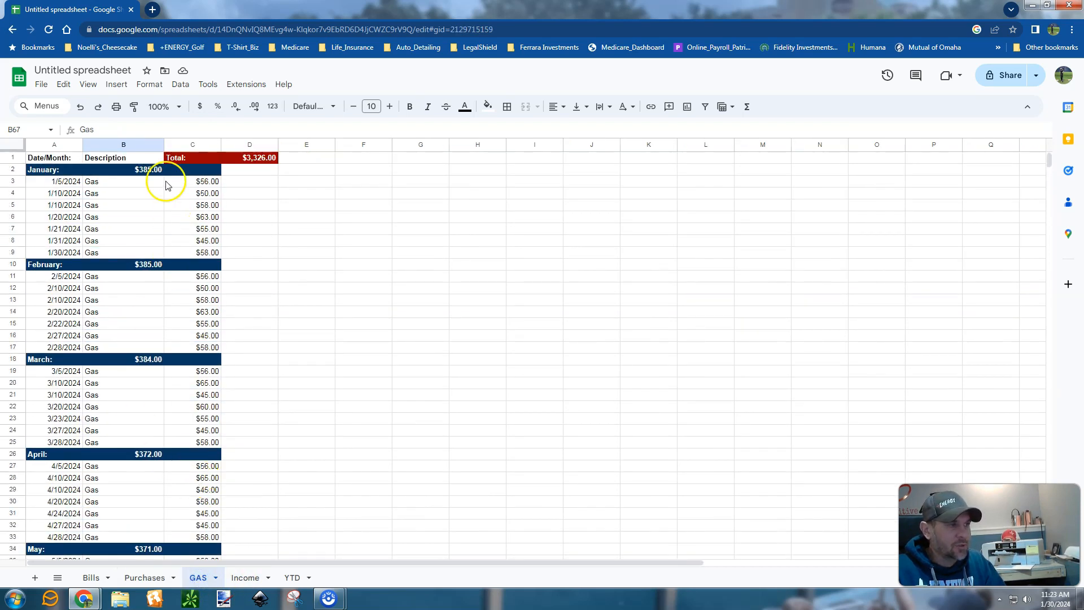
{"action": "scroll", "coordinate": [85, 311], "scroll_direction": "down", "scroll_amount": 6}
{"action": "scroll", "coordinate": [84, 313], "scroll_direction": "down", "scroll_amount": 13}
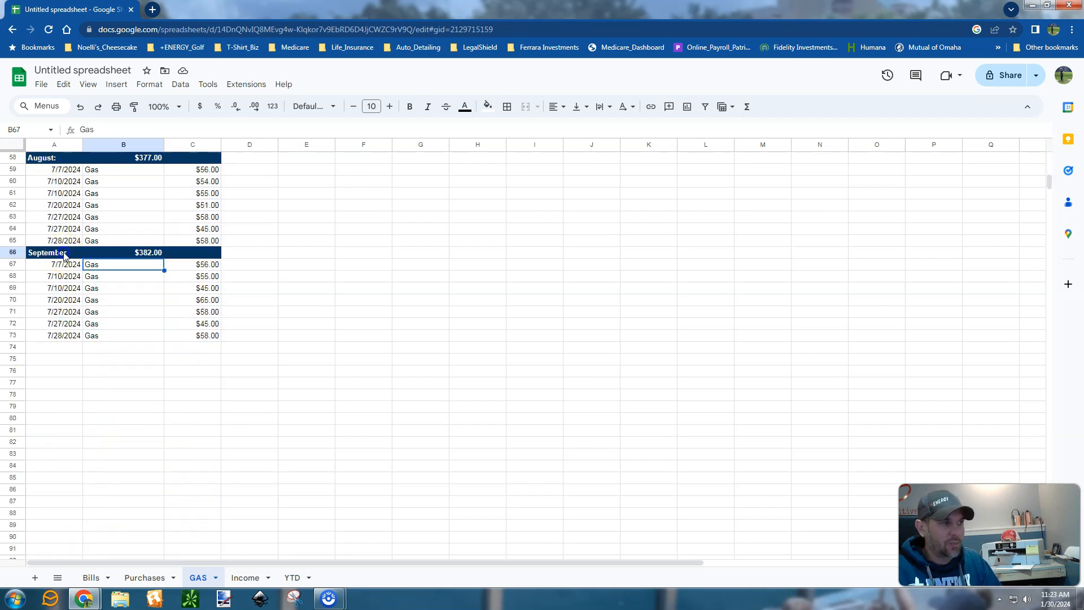
{"action": "left_click", "coordinate": [64, 254]}
{"action": "key", "text": "shift+Right"}
{"action": "key", "text": "shift+Right"}
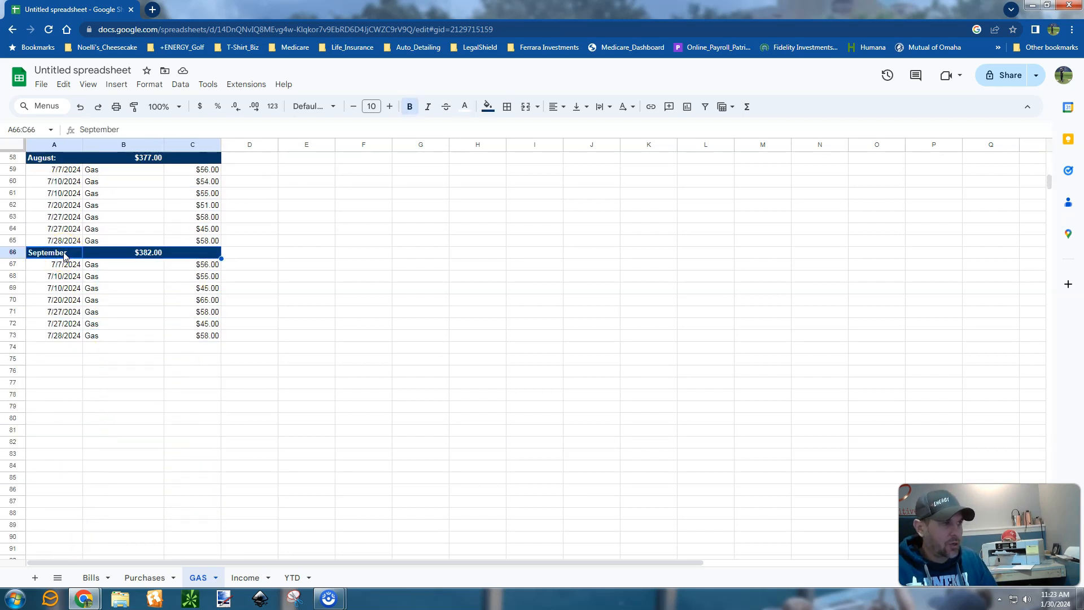
{"action": "key", "text": "ctrl+c"}
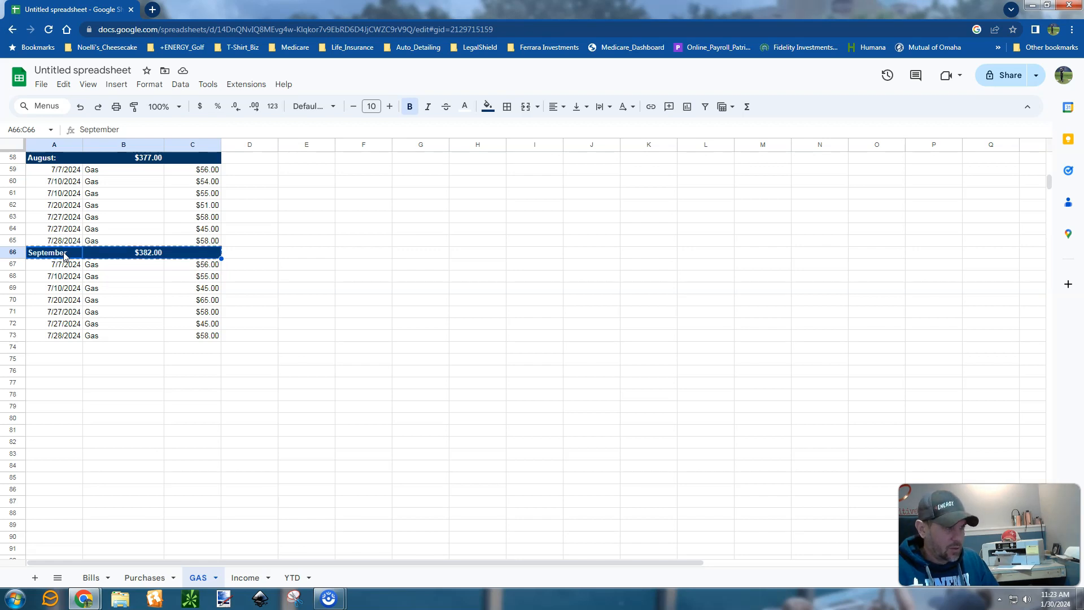
{"action": "left_click", "coordinate": [65, 348]}
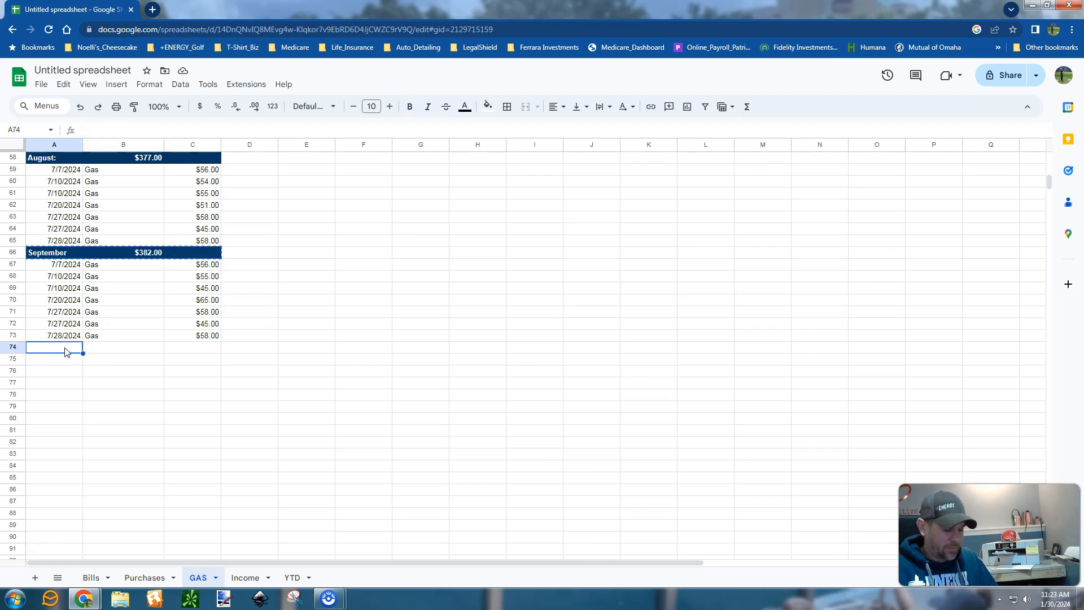
{"action": "key", "text": "ctrl+v"}
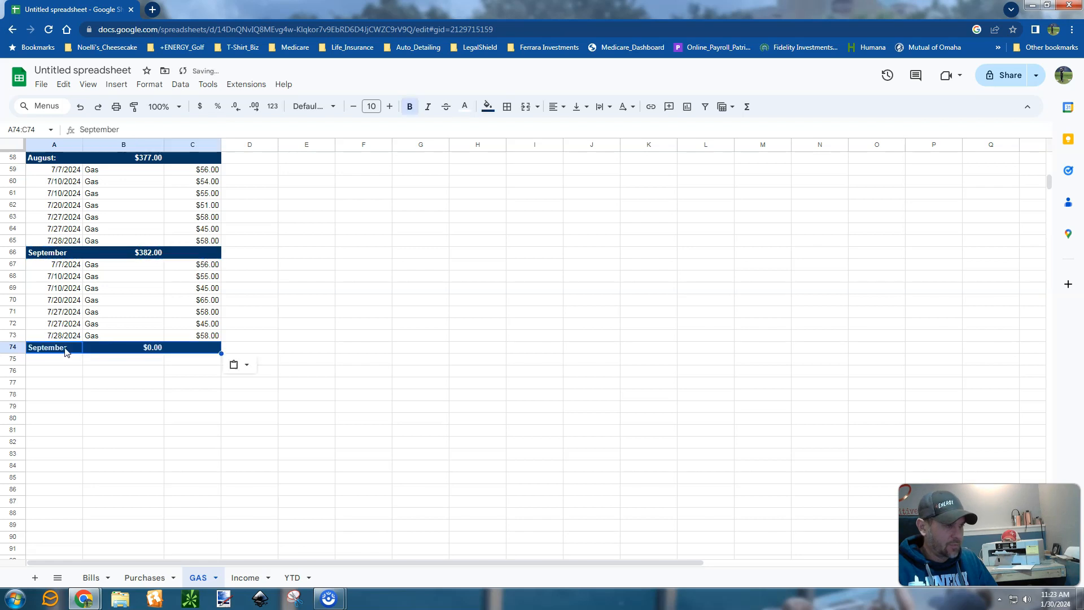
Relabel the pasted month header in A74 on the GAS sheet as October.
{"action": "double_click", "coordinate": [66, 349]}
{"action": "double_click", "coordinate": [66, 349]}
{"action": "type", "text": "October"}
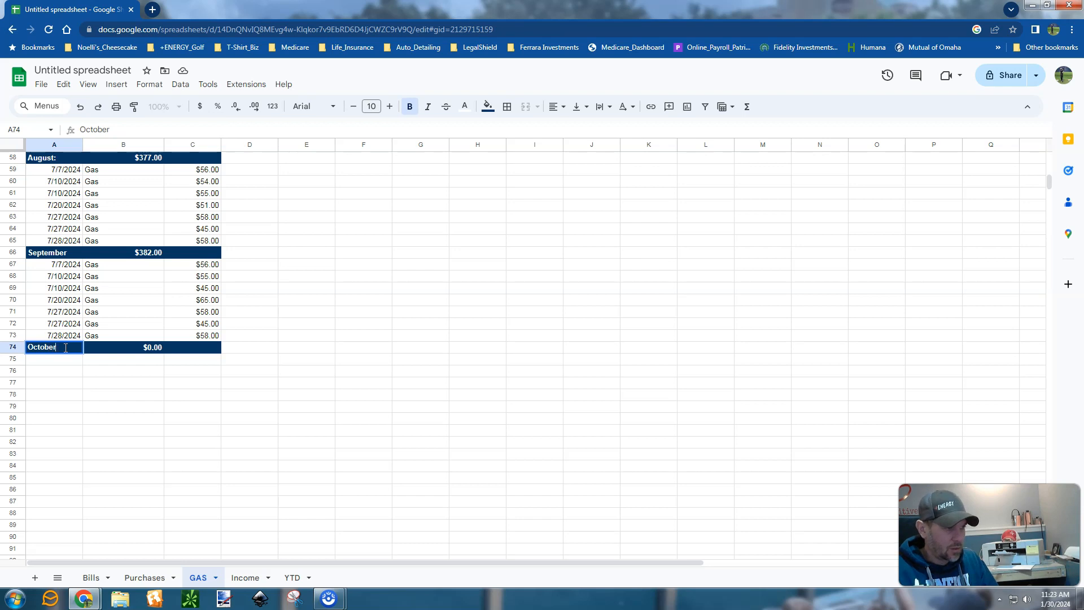
{"action": "key", "text": "Return"}
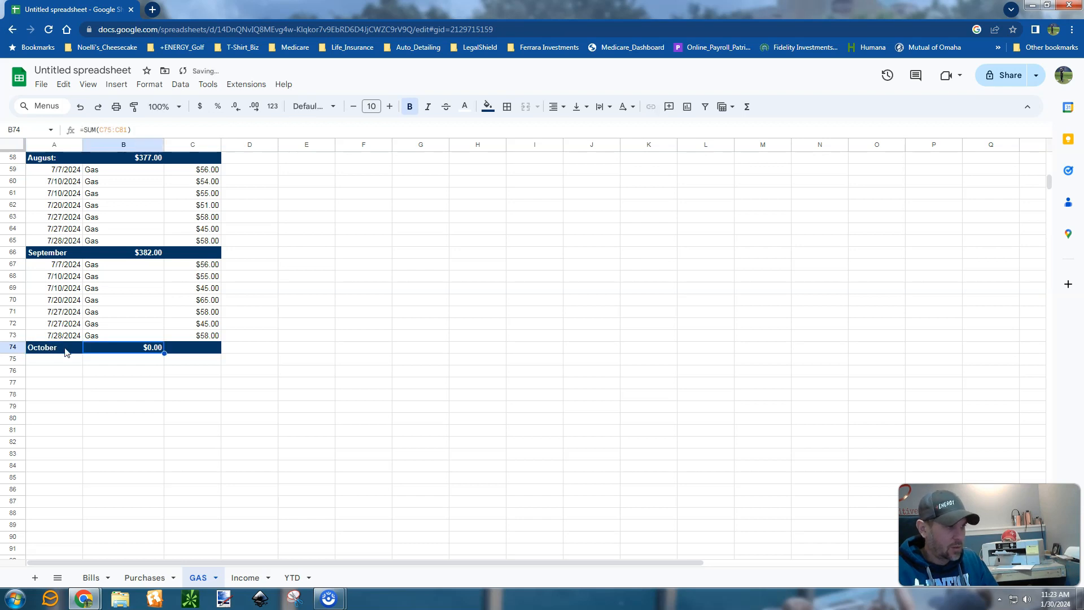
Enter October's first gas purchase in row 75: date 10/5/2024, description Gas, amount 58.
{"action": "type", "text": "10/5"}
{"action": "key", "text": "Tab"}
{"action": "type", "text": "GA"}
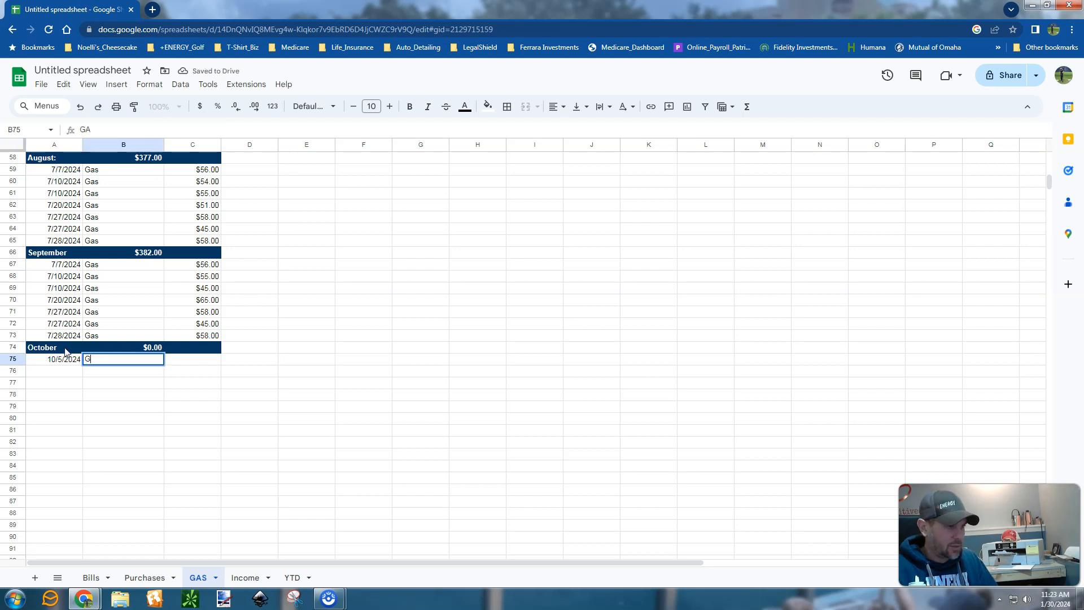
{"action": "key", "text": "Tab"}
{"action": "type", "text": "5"}
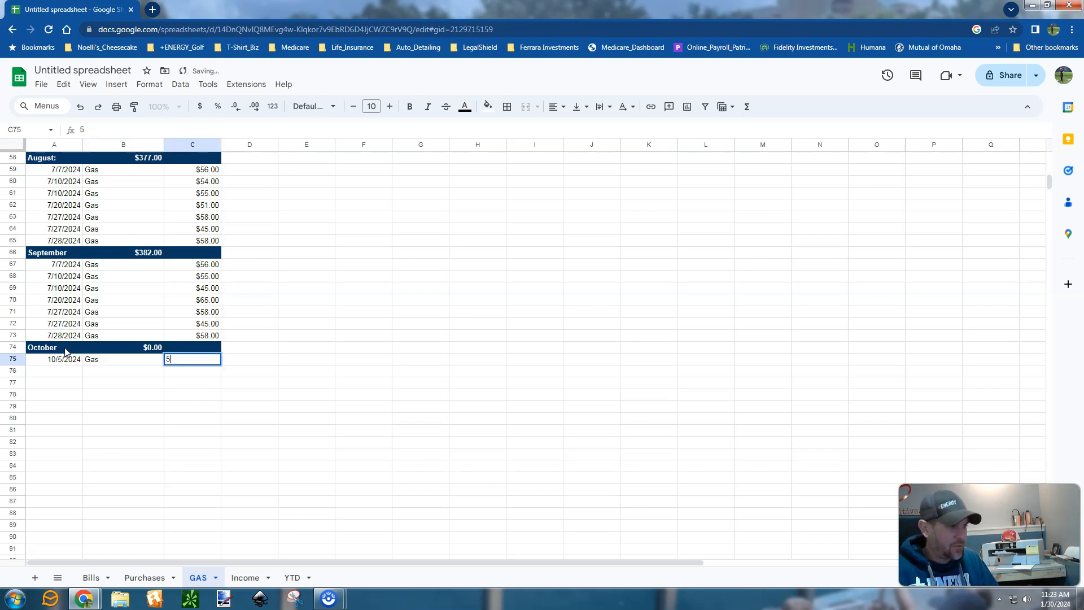
{"action": "type", "text": "8"}
{"action": "key", "text": "Return"}
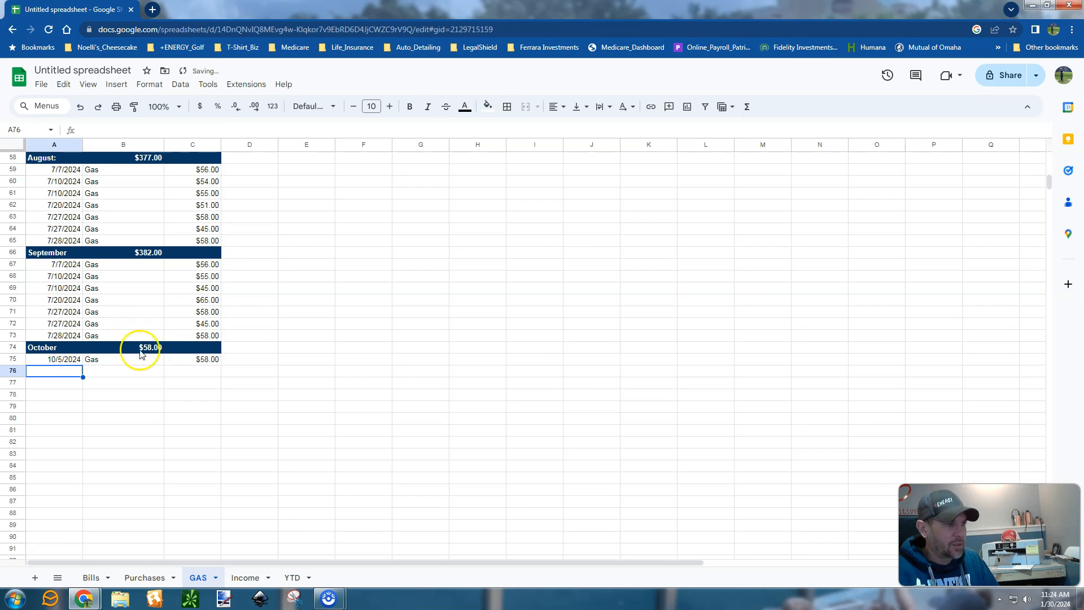
{"action": "left_click", "coordinate": [144, 254]}
{"action": "left_click", "coordinate": [107, 382]}
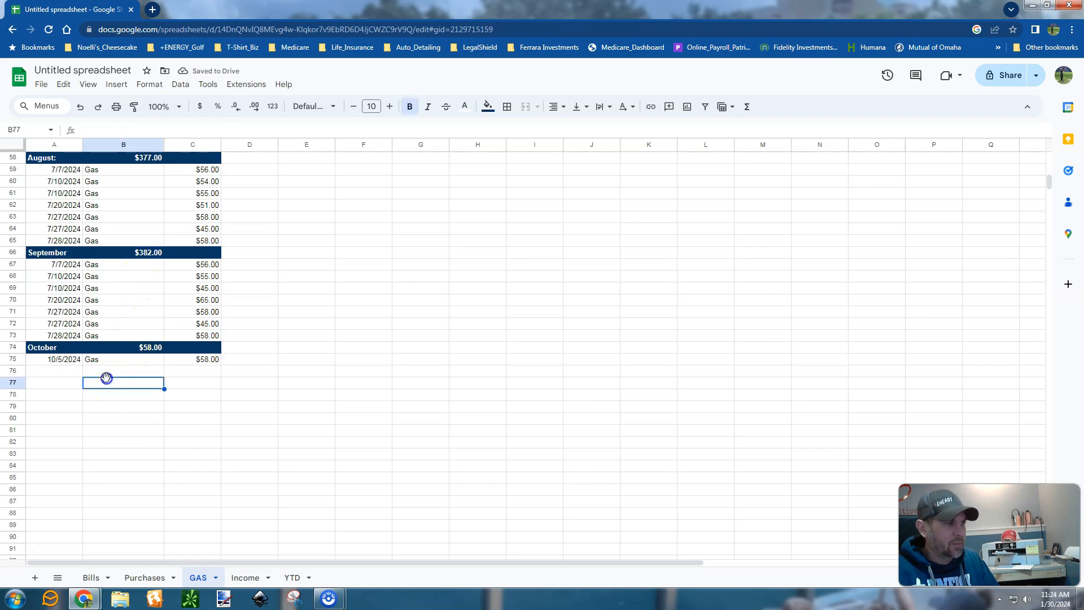
Replace every 7/ with 8/ in August's gas dates, A59:A65.
{"action": "scroll", "coordinate": [45, 299], "scroll_direction": "up", "scroll_amount": 5}
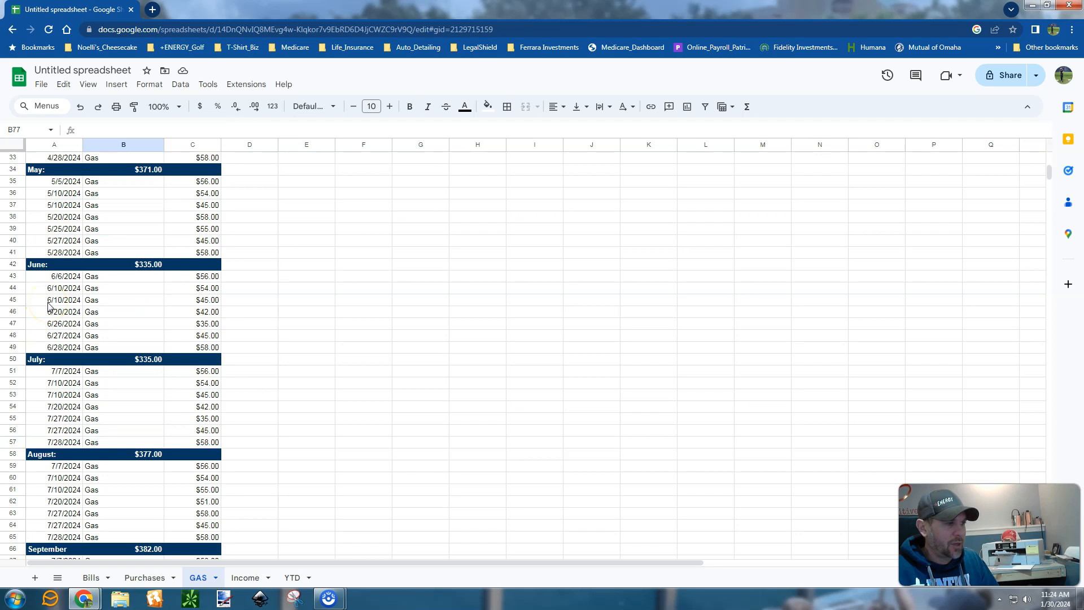
{"action": "scroll", "coordinate": [49, 307], "scroll_direction": "down", "scroll_amount": 4}
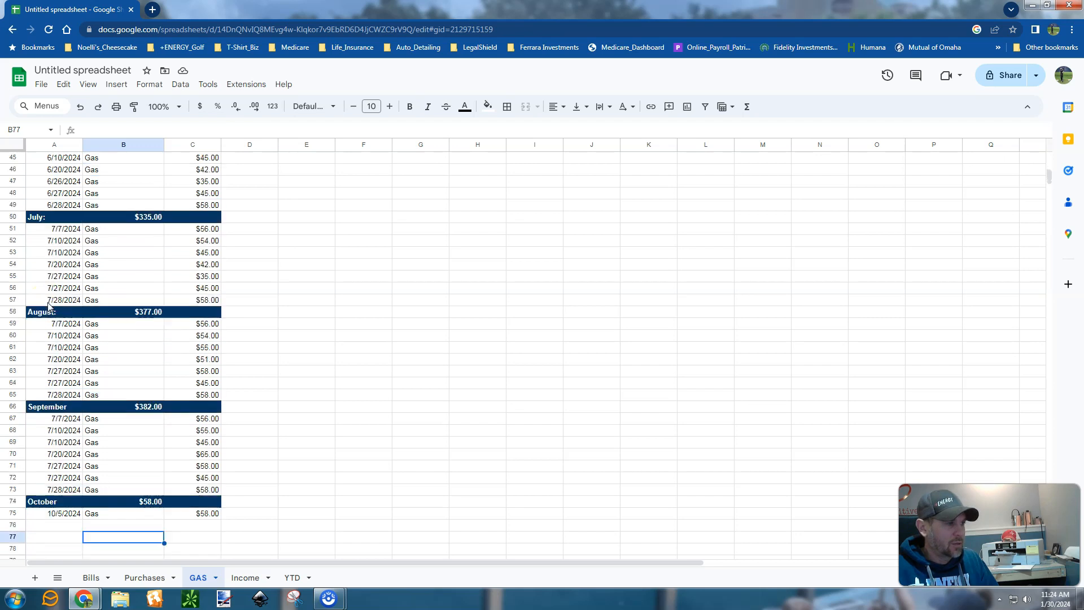
{"action": "left_click", "coordinate": [56, 265]}
{"action": "key", "text": "shift+Down"}
{"action": "key", "text": "shift+Down"}
{"action": "key", "text": "shift+Down"}
{"action": "key", "text": "shift+Down"}
{"action": "key", "text": "shift+Down"}
{"action": "key", "text": "shift+Down"}
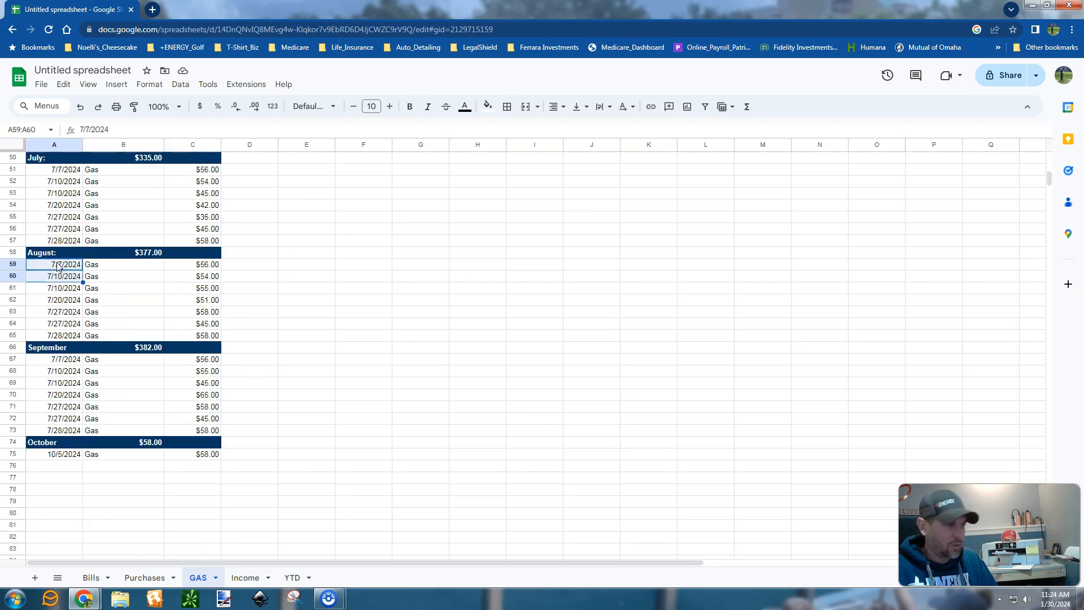
{"action": "key", "text": "ctrl+h"}
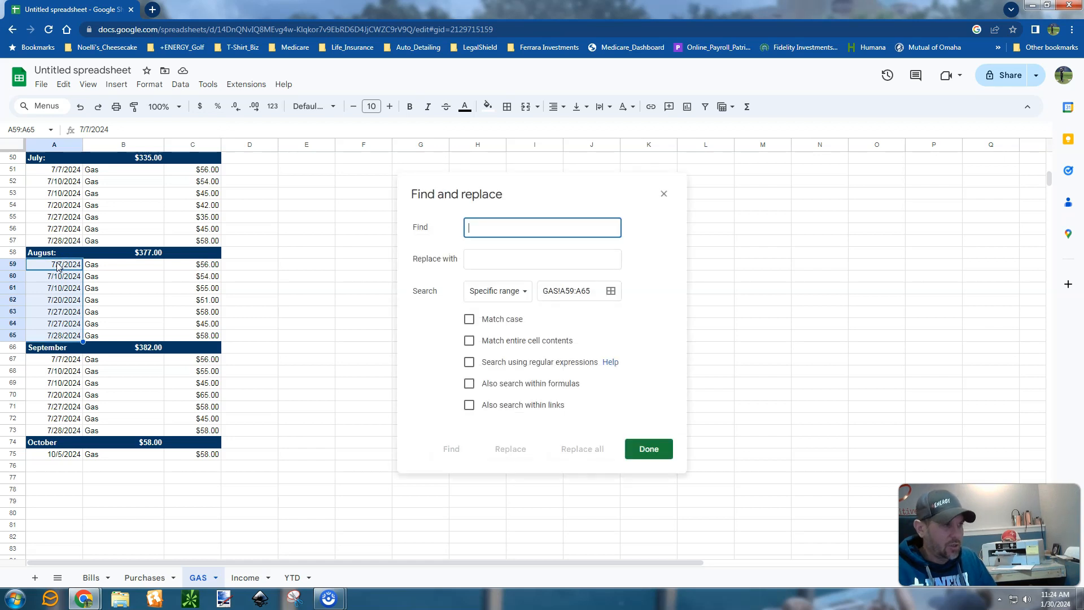
{"action": "type", "text": "7/"}
{"action": "key", "text": "Tab"}
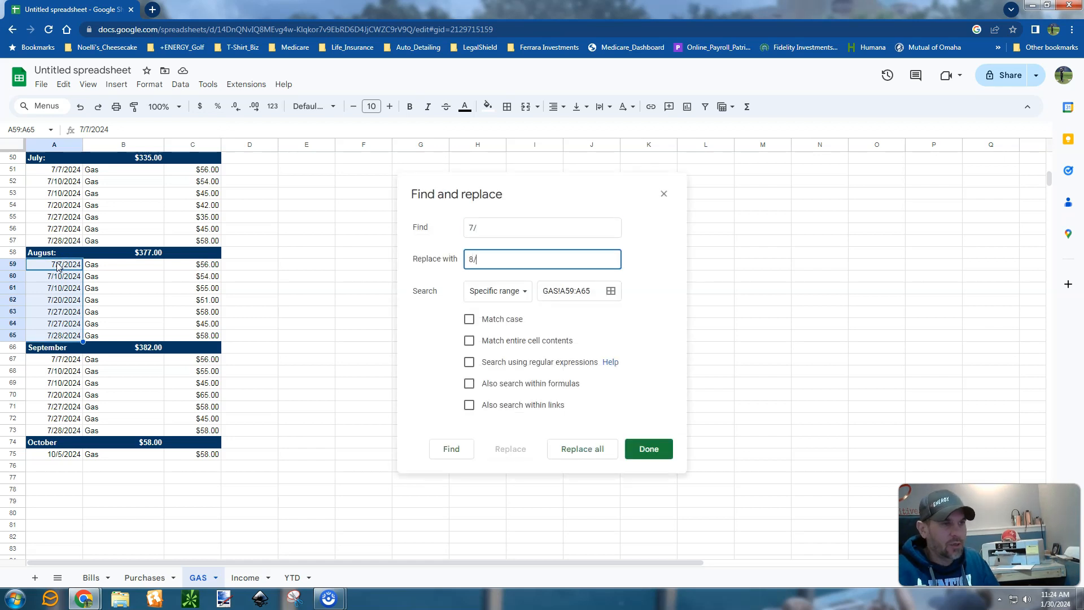
{"action": "left_click", "coordinate": [585, 449]}
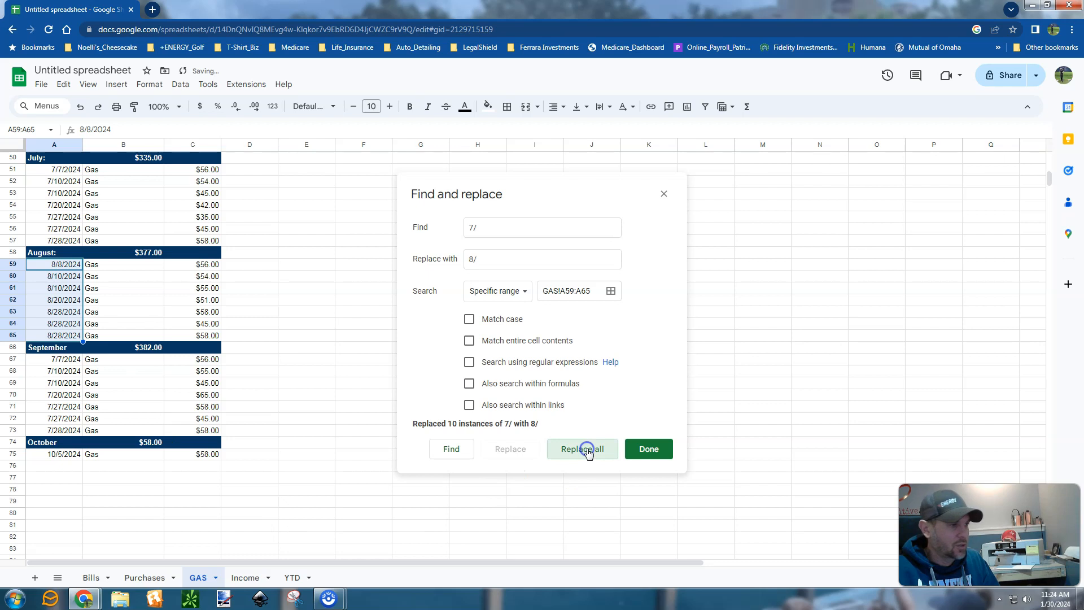
{"action": "left_click", "coordinate": [634, 450]}
Replace every 7/ with 8/ in September's gas dates, A67:A73.
{"action": "left_click", "coordinate": [64, 360]}
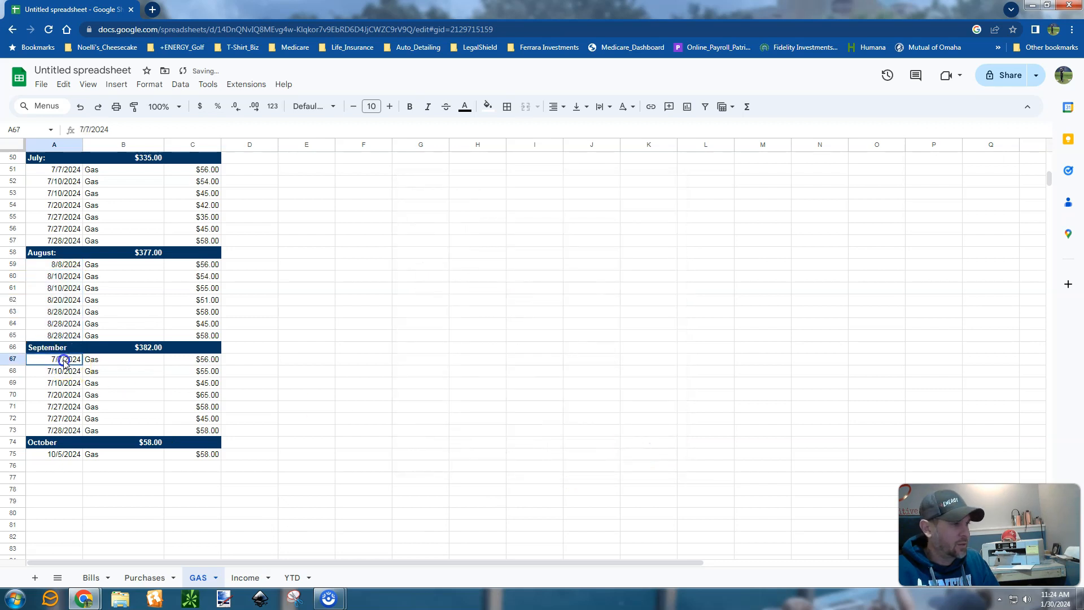
{"action": "key", "text": "shift+Down"}
{"action": "key", "text": "shift+Down"}
{"action": "key", "text": "shift+Down"}
{"action": "key", "text": "shift+Down"}
{"action": "key", "text": "shift+Down"}
{"action": "key", "text": "shift+Down"}
{"action": "key", "text": "ctrl+h"}
{"action": "type", "text": "7/1"}
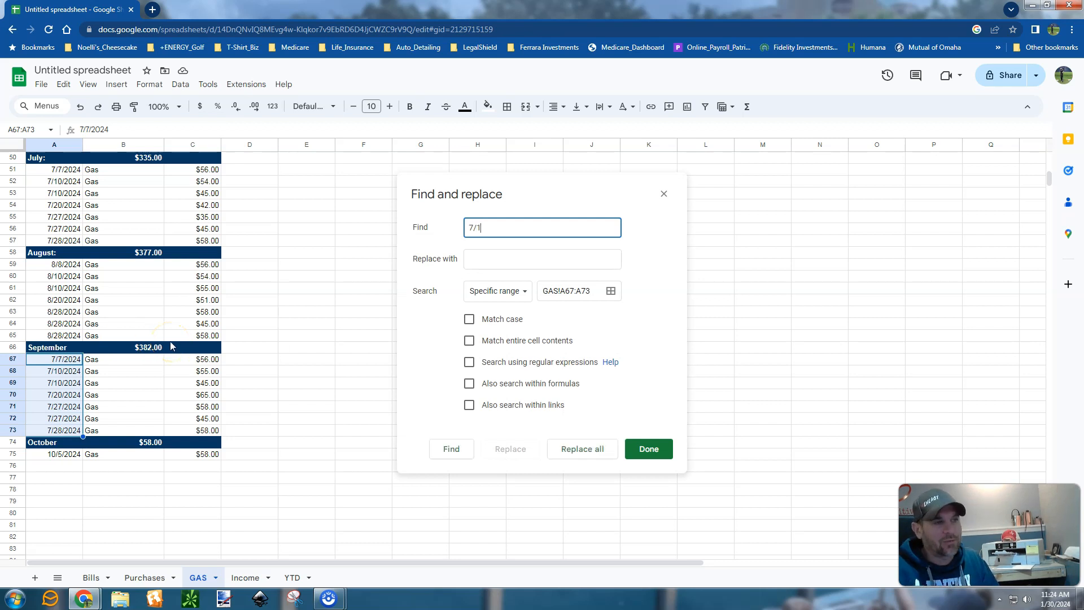
{"action": "key", "text": "Tab"}
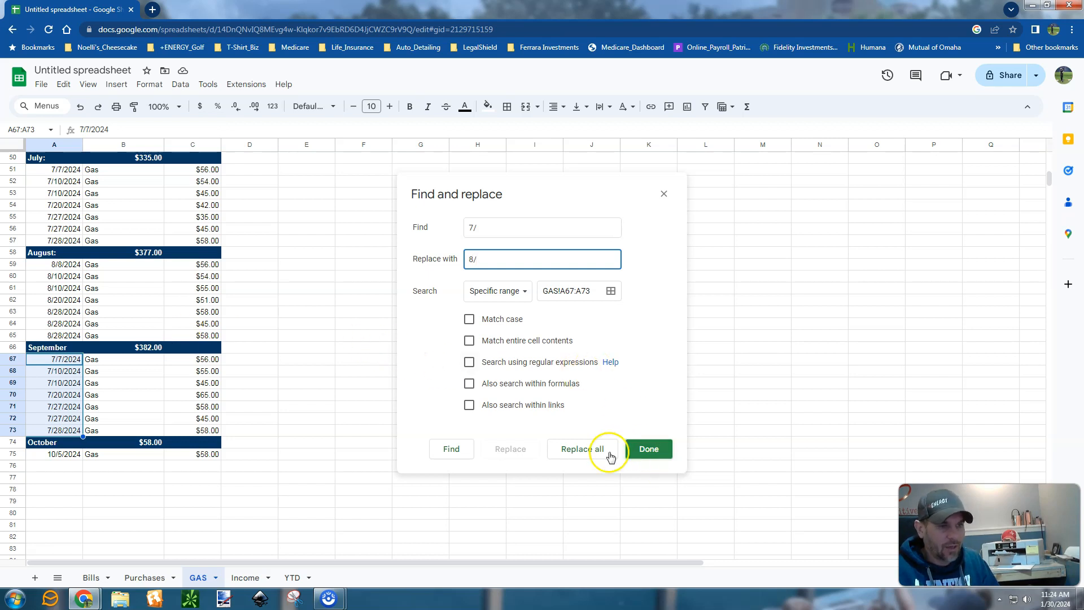
{"action": "left_click", "coordinate": [586, 449]}
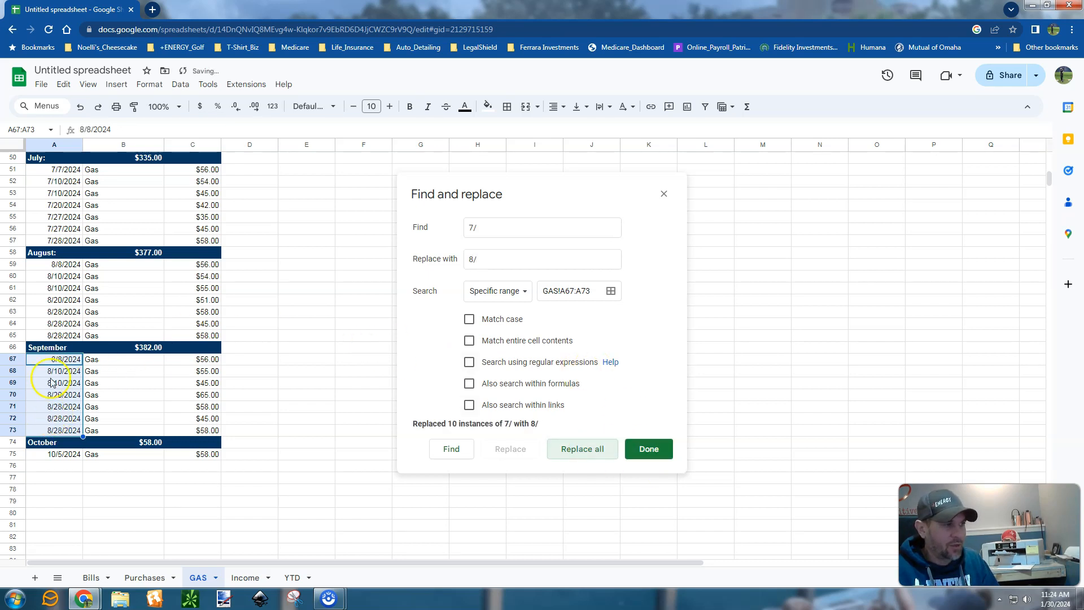
Replace every 8/ with 9/ in September's gas dates, A67:A73, and close Find and replace.
{"action": "left_click", "coordinate": [479, 227]}
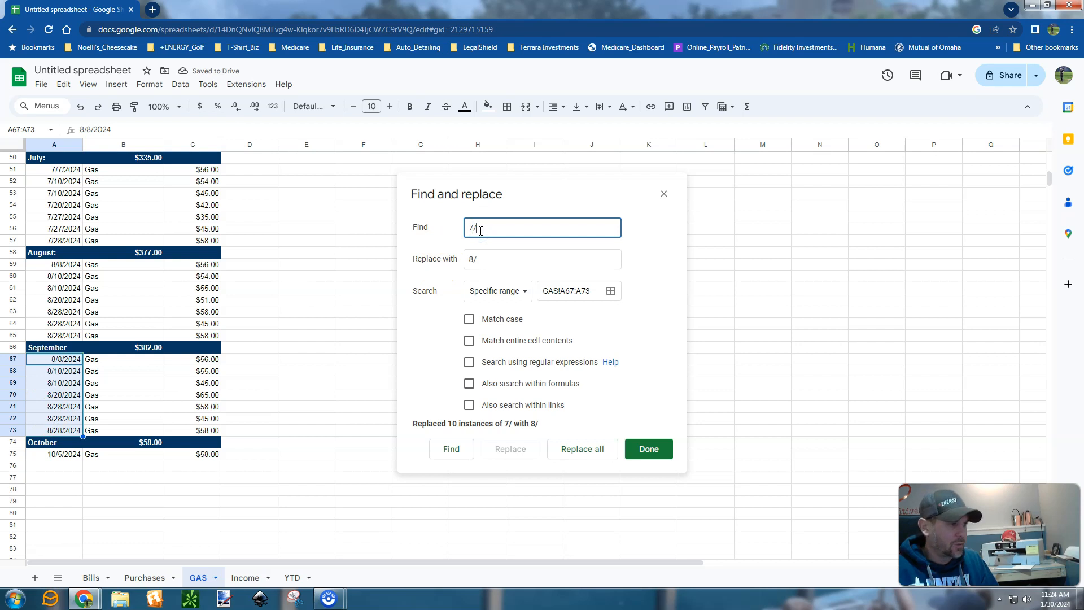
{"action": "key", "text": "BackSpace"}
{"action": "key", "text": "BackSpace"}
{"action": "type", "text": "8/"}
{"action": "key", "text": "Tab"}
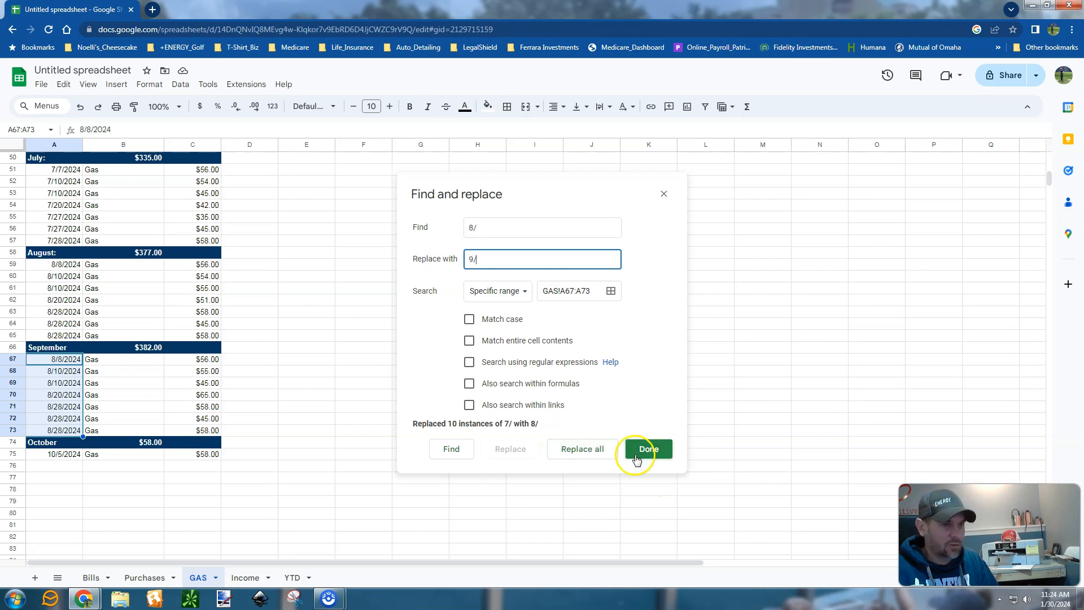
{"action": "left_click", "coordinate": [592, 449]}
{"action": "left_click", "coordinate": [644, 448]}
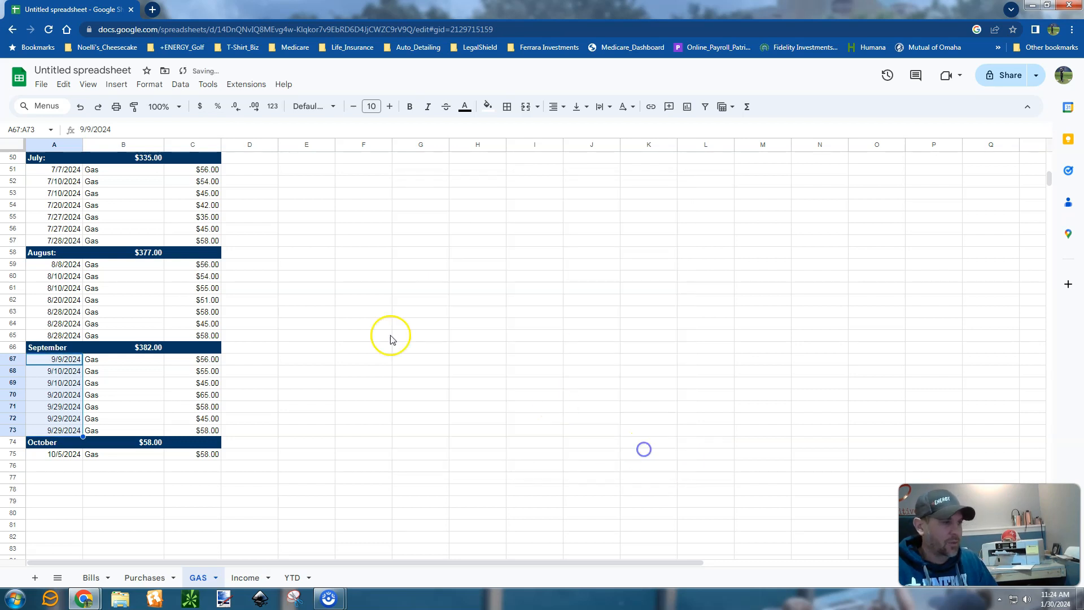
Inspect March's profit/loss formula in G20 on the Income sheet and freeze the sheet's first row.
{"action": "left_click", "coordinate": [245, 577]}
{"action": "scroll", "coordinate": [214, 432], "scroll_direction": "up", "scroll_amount": 10}
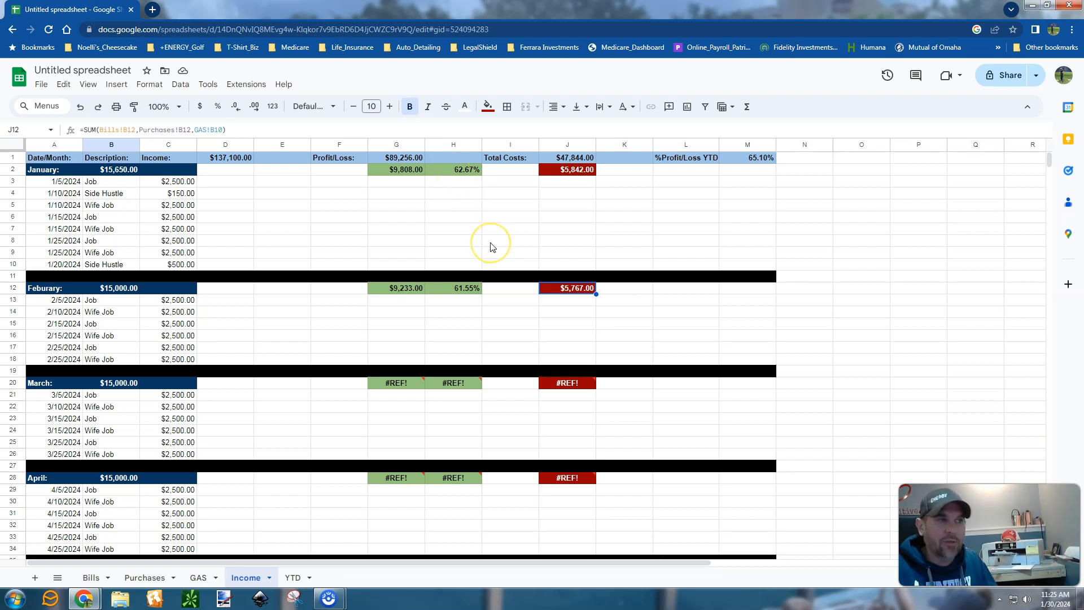
{"action": "scroll", "coordinate": [491, 246], "scroll_direction": "down", "scroll_amount": 2}
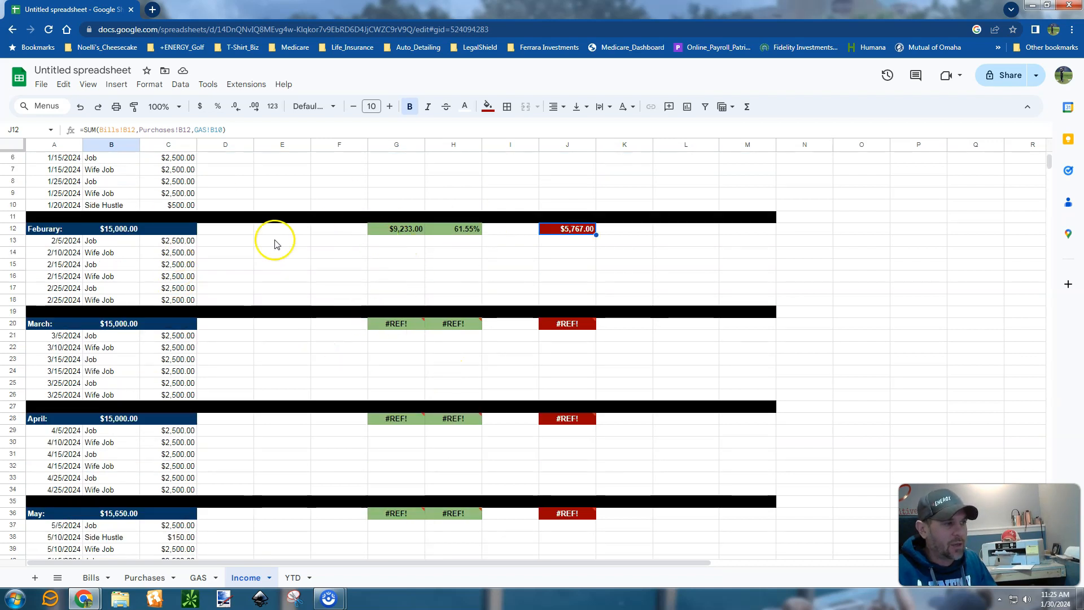
{"action": "left_click", "coordinate": [397, 329]}
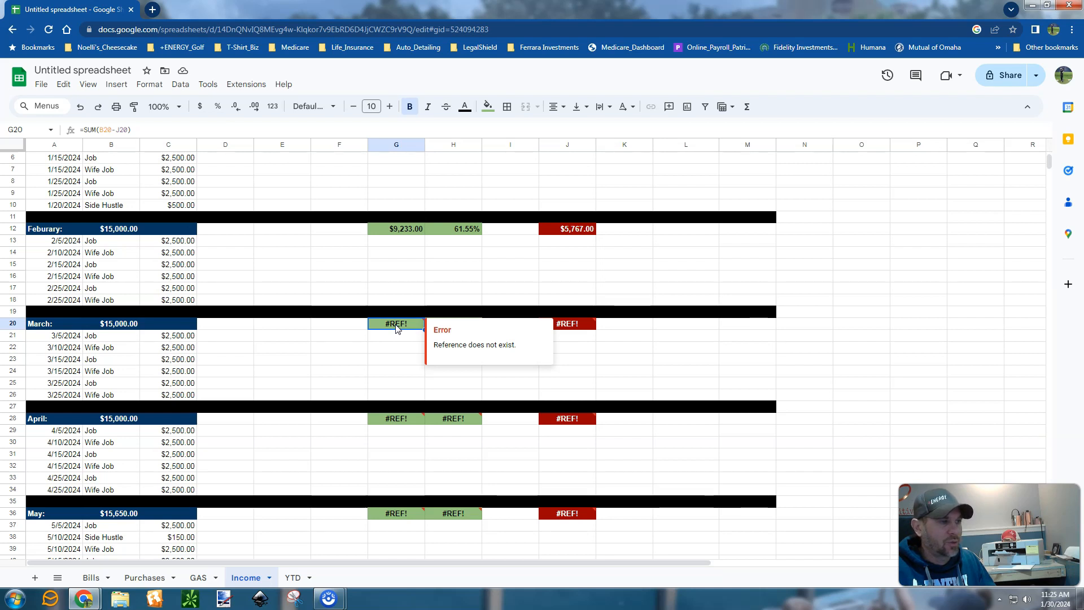
{"action": "left_click", "coordinate": [398, 328]}
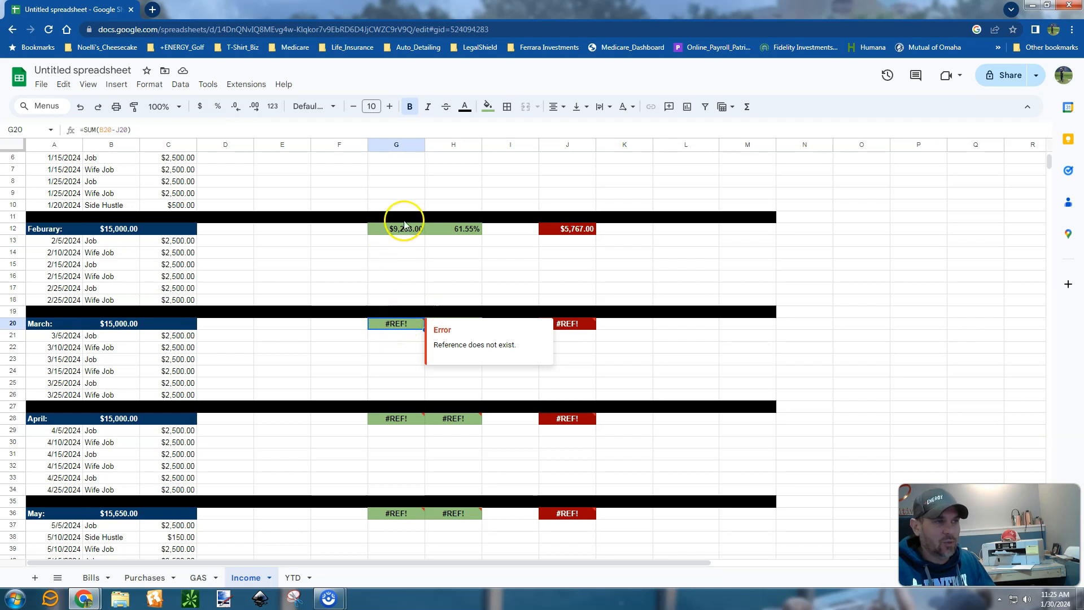
{"action": "scroll", "coordinate": [348, 197], "scroll_direction": "up", "scroll_amount": 2}
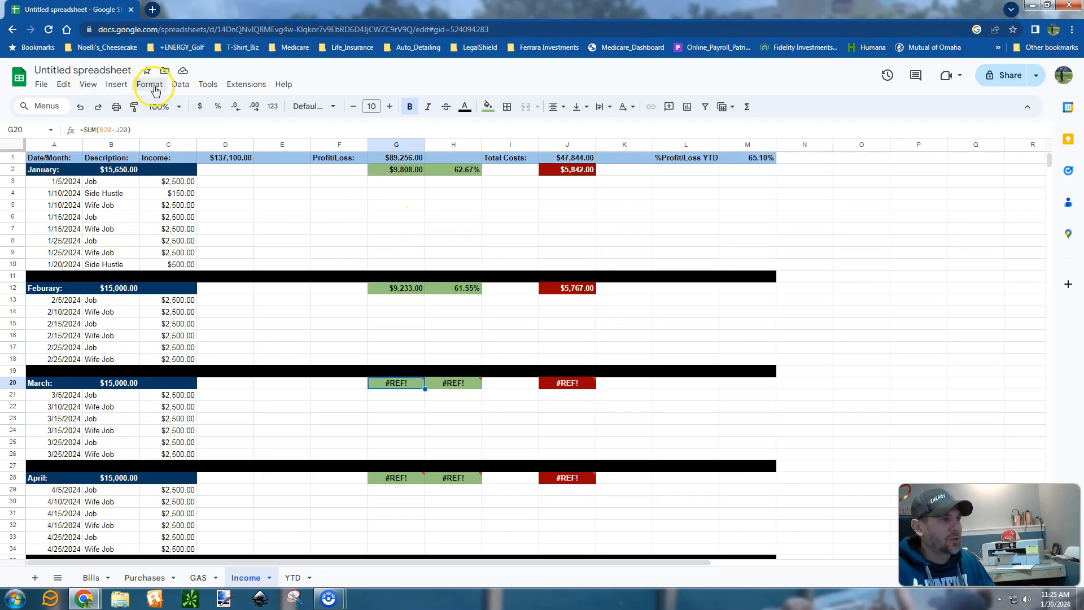
{"action": "left_click", "coordinate": [93, 88]}
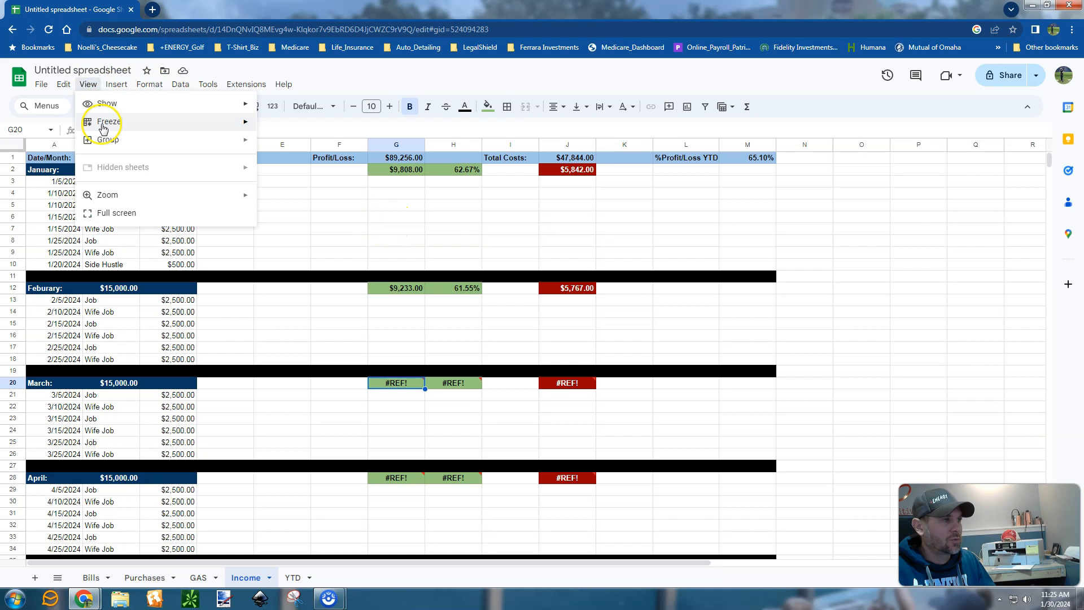
{"action": "mouse_move", "coordinate": [103, 125]}
{"action": "left_click", "coordinate": [278, 144]}
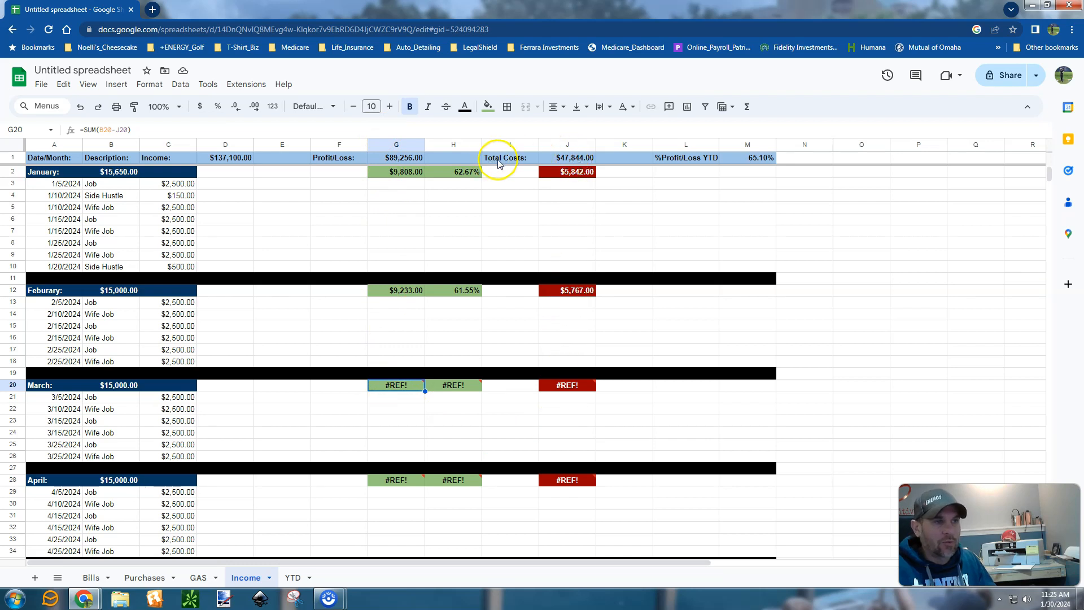
Replace March's broken cost formula in J20 with a new SUM starting from March's bills total, Bills!B22.
{"action": "left_click", "coordinate": [567, 385]}
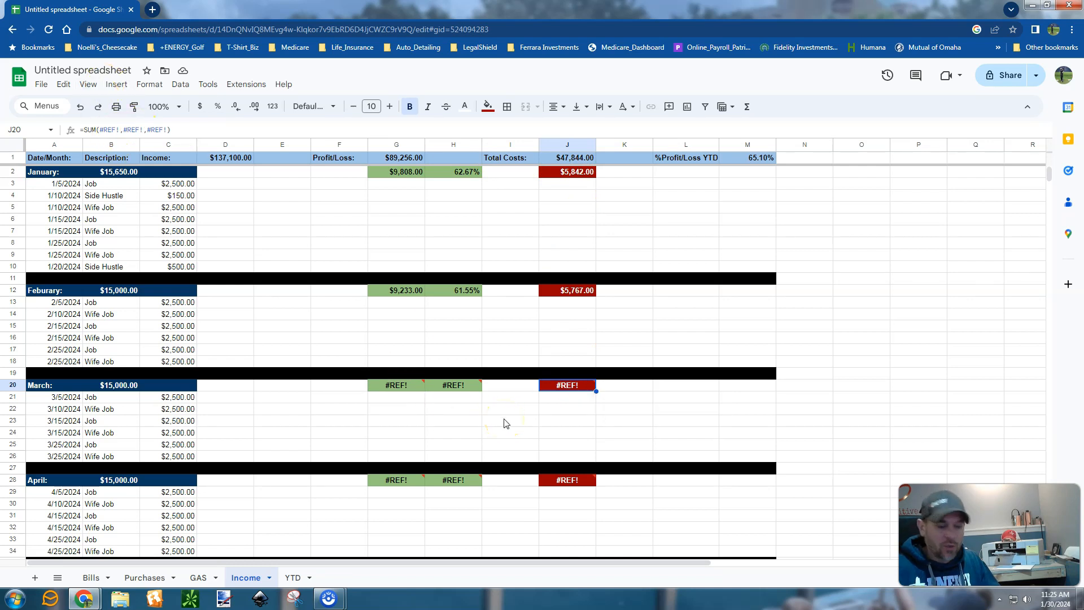
{"action": "type", "text": "=SUM("}
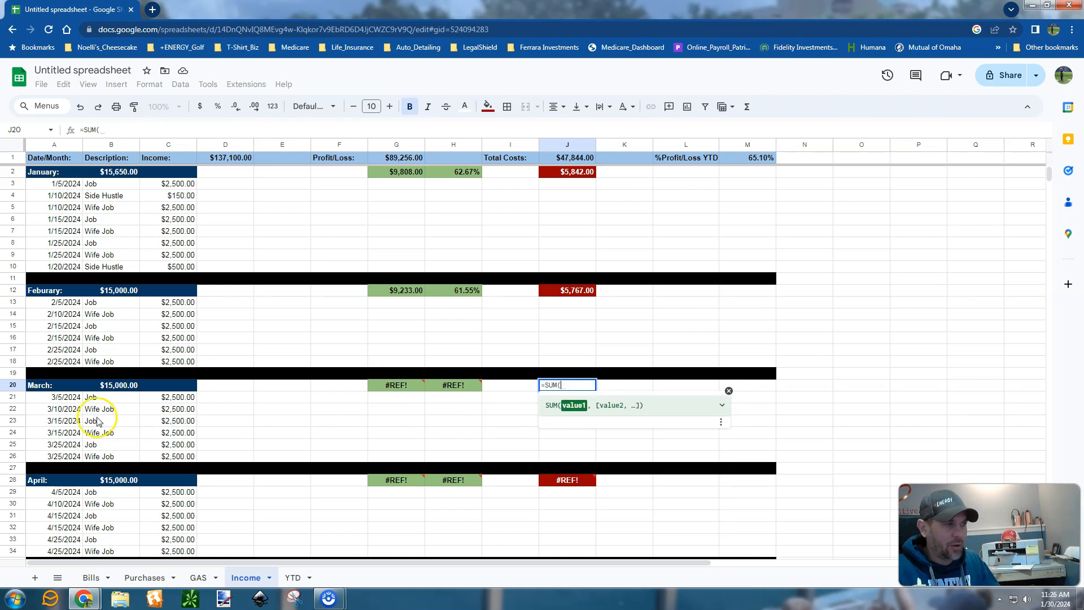
{"action": "left_click", "coordinate": [89, 578]}
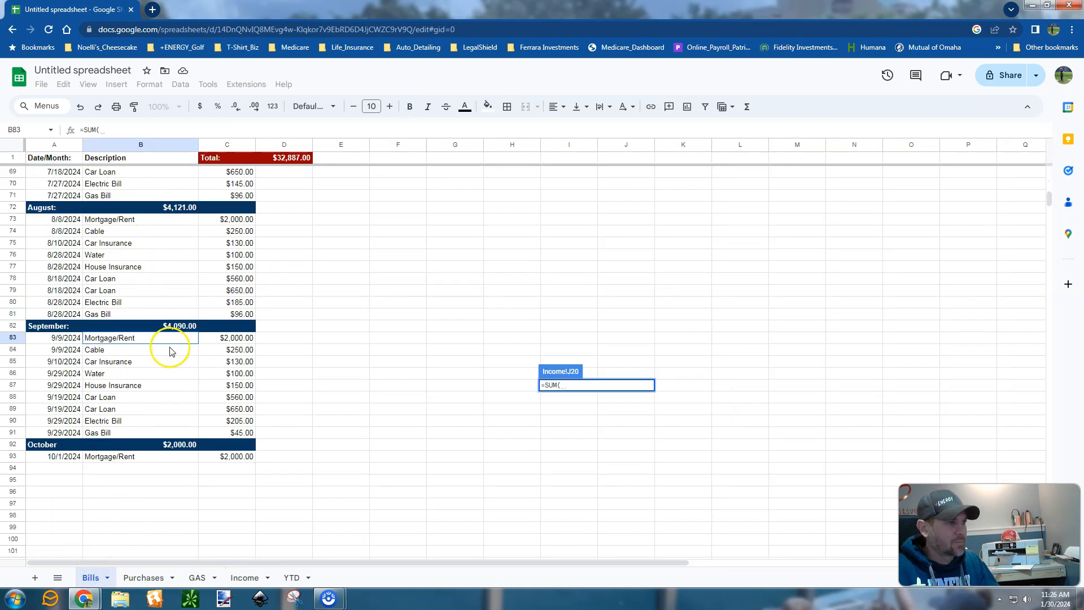
{"action": "scroll", "coordinate": [172, 350], "scroll_direction": "up", "scroll_amount": 10}
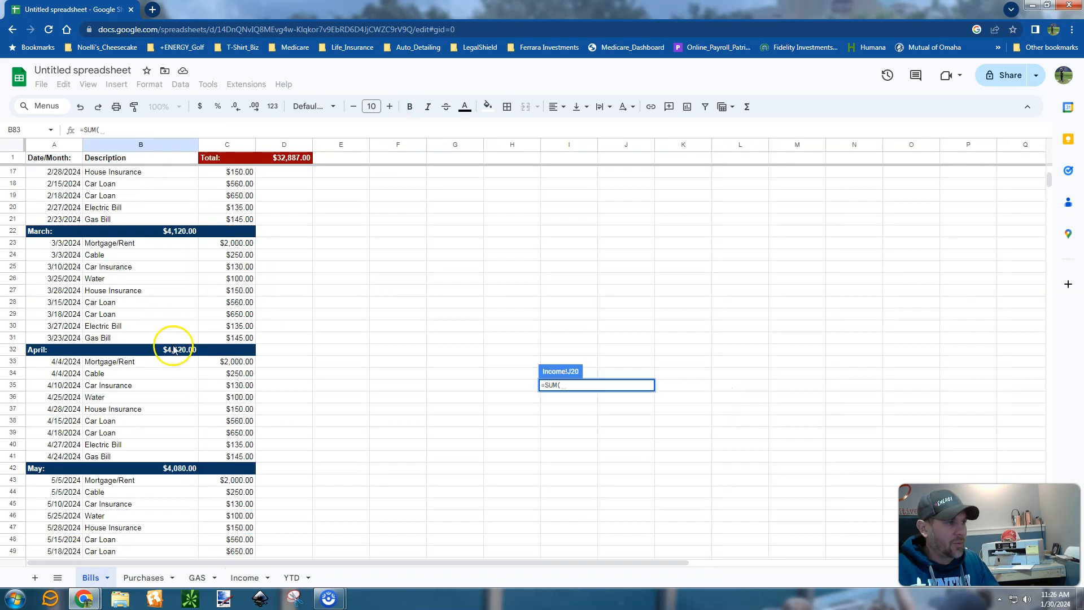
{"action": "left_click", "coordinate": [175, 233]}
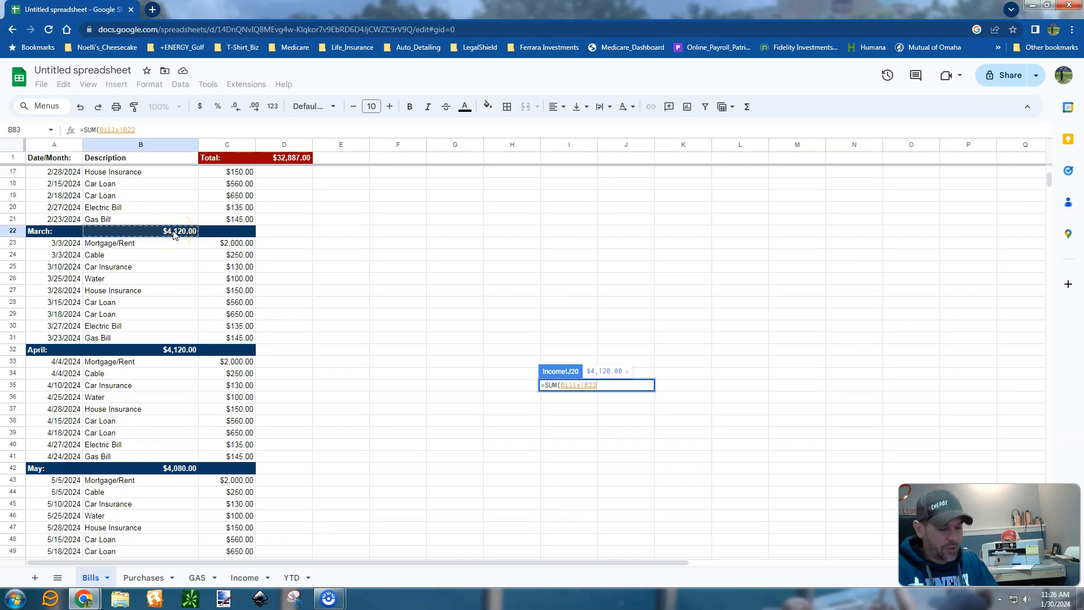
{"action": "type", "text": ","}
Add March's purchases total, Purchases!B21, as the second argument of the J20 SUM formula.
{"action": "left_click", "coordinate": [137, 579]}
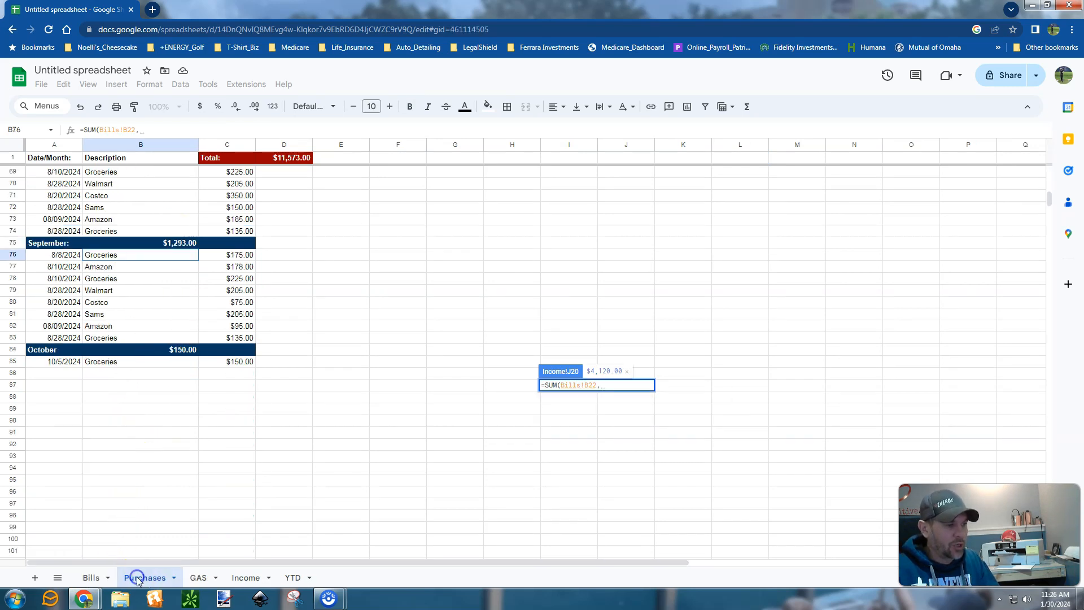
{"action": "scroll", "coordinate": [141, 431], "scroll_direction": "up", "scroll_amount": 10}
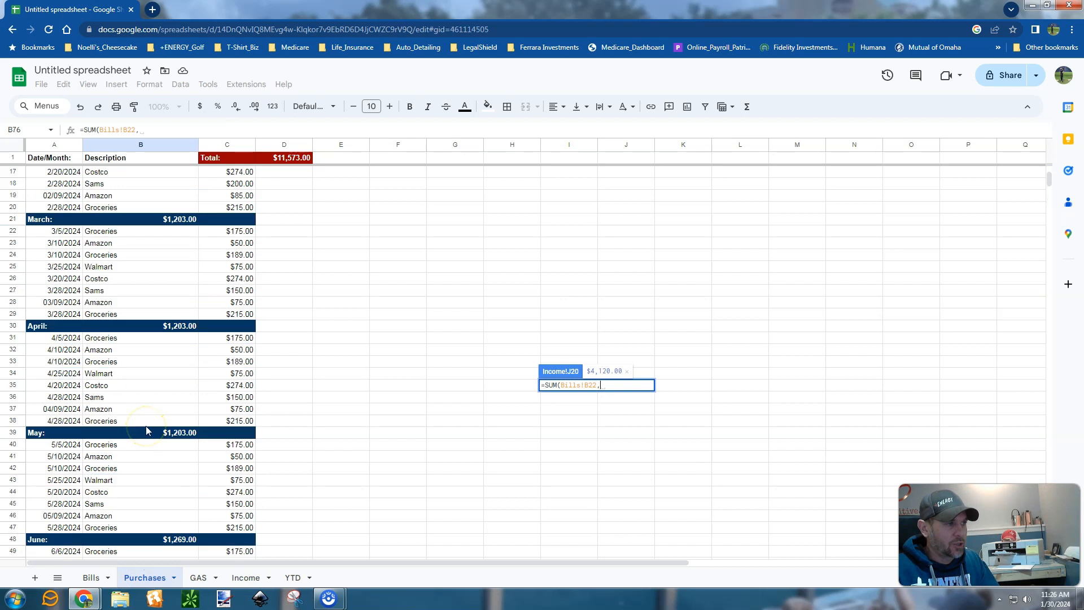
{"action": "scroll", "coordinate": [147, 431], "scroll_direction": "up", "scroll_amount": 2}
{"action": "left_click", "coordinate": [170, 304]}
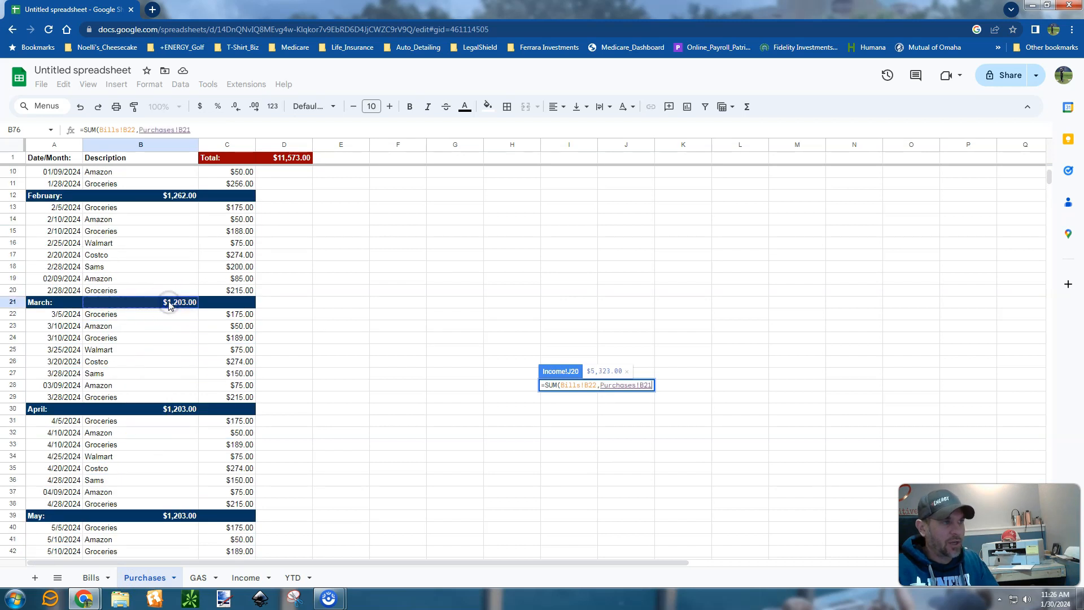
{"action": "type", "text": ","}
Add March's gas total, GAS!B18, as the last argument and complete the J20 SUM formula.
{"action": "left_click", "coordinate": [197, 578]}
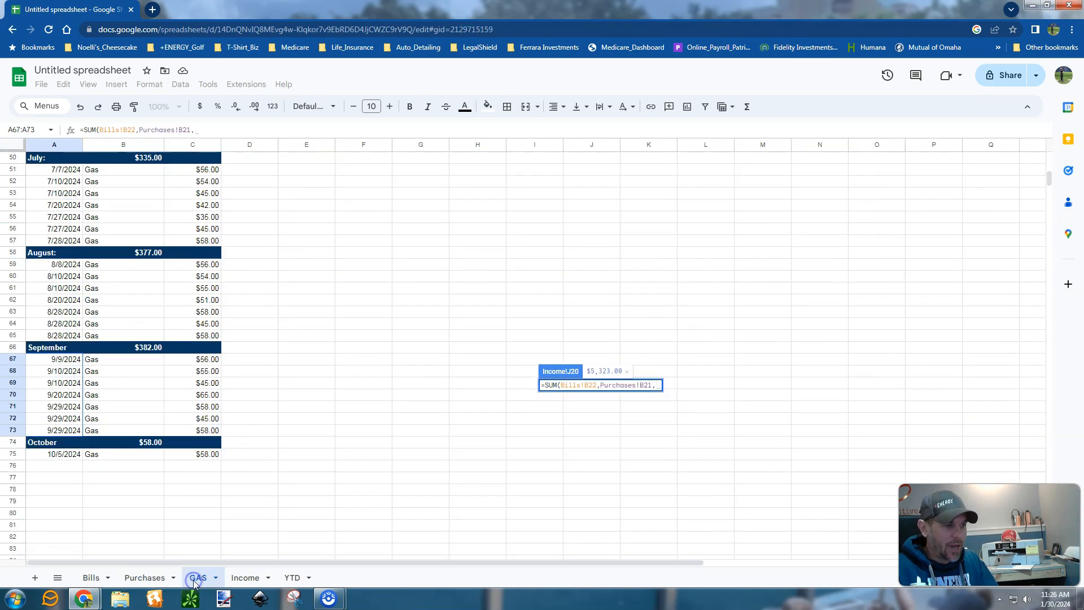
{"action": "scroll", "coordinate": [176, 449], "scroll_direction": "up", "scroll_amount": 16}
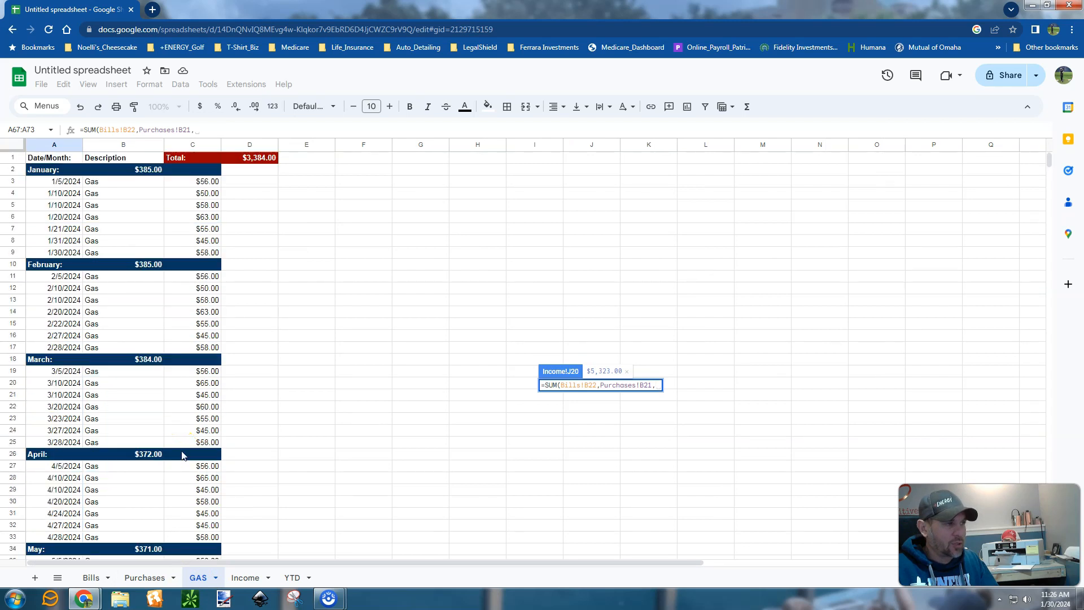
{"action": "left_click", "coordinate": [146, 361]}
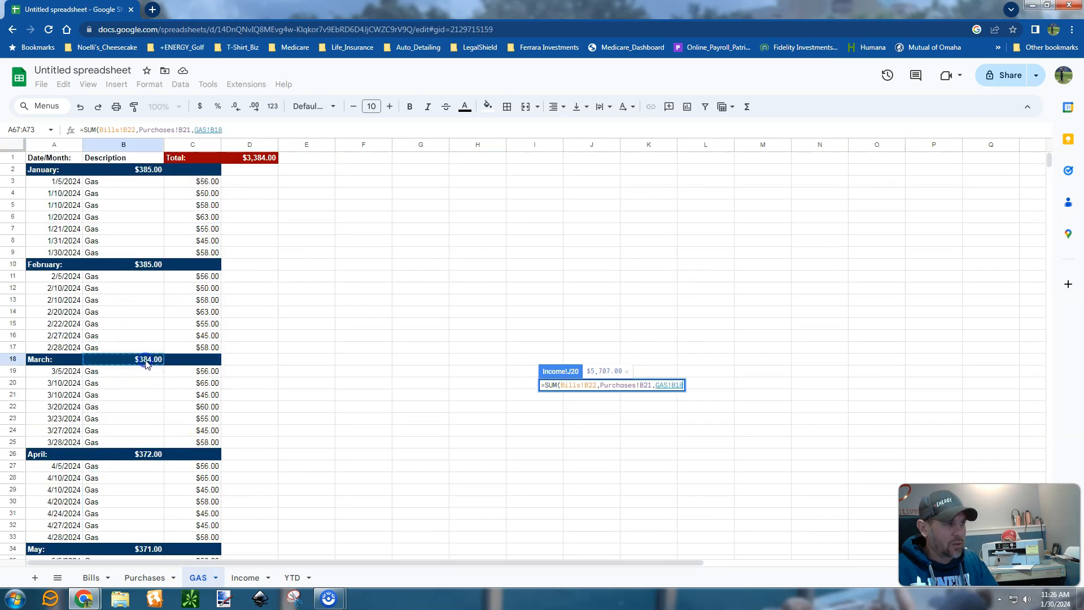
{"action": "type", "text": ")"}
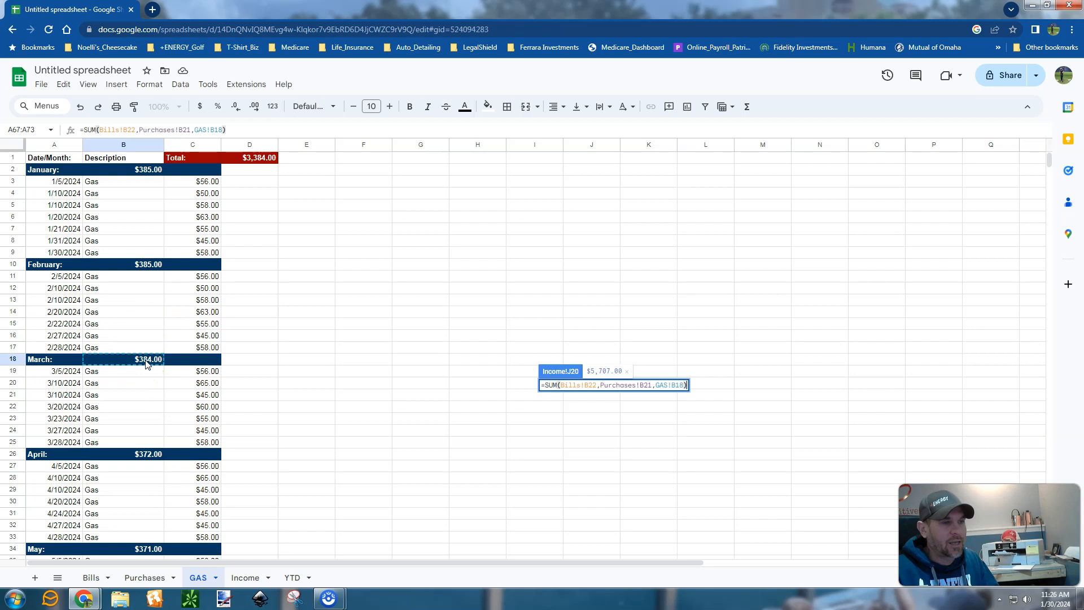
{"action": "key", "text": "Return"}
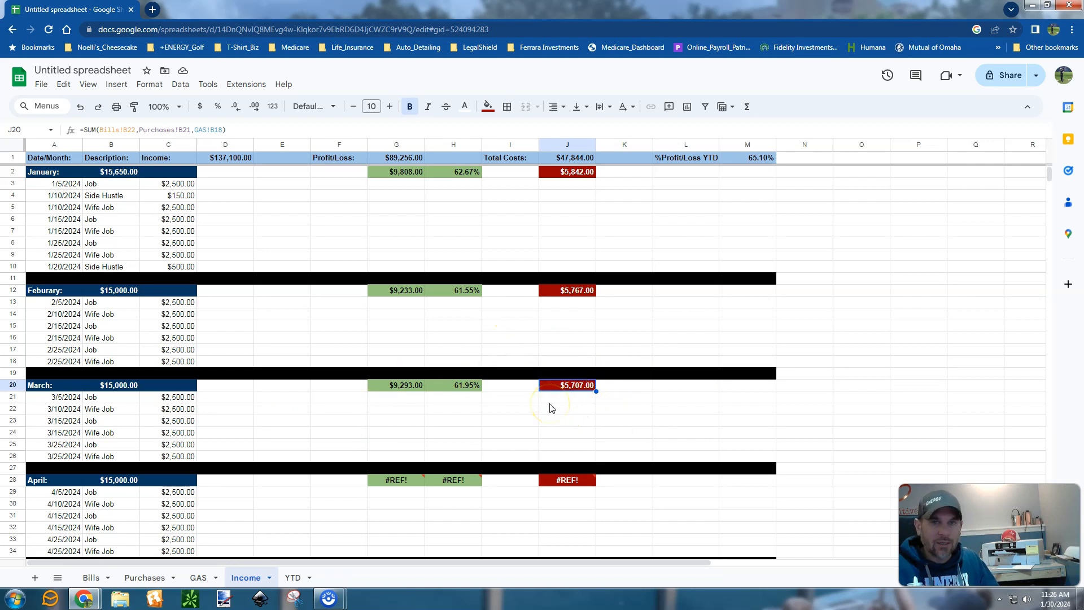
Review the profit/loss, percentage and cost cells of every month from January to September on the Income sheet.
{"action": "scroll", "coordinate": [552, 408], "scroll_direction": "down", "scroll_amount": 3}
{"action": "scroll", "coordinate": [552, 407], "scroll_direction": "up", "scroll_amount": 2}
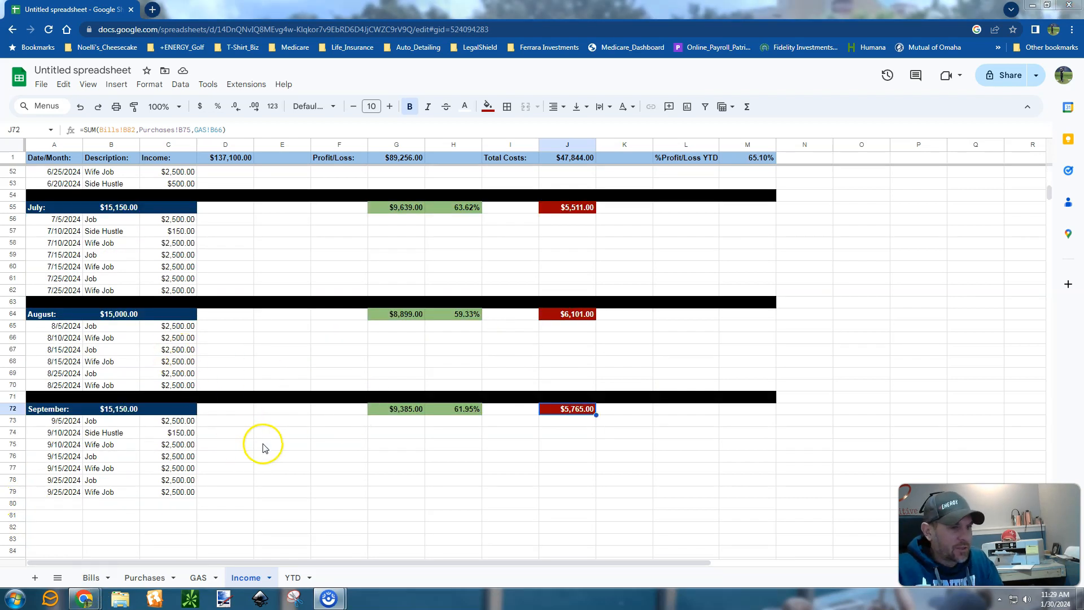
{"action": "left_click", "coordinate": [447, 339]}
{"action": "scroll", "coordinate": [451, 359], "scroll_direction": "up", "scroll_amount": 8}
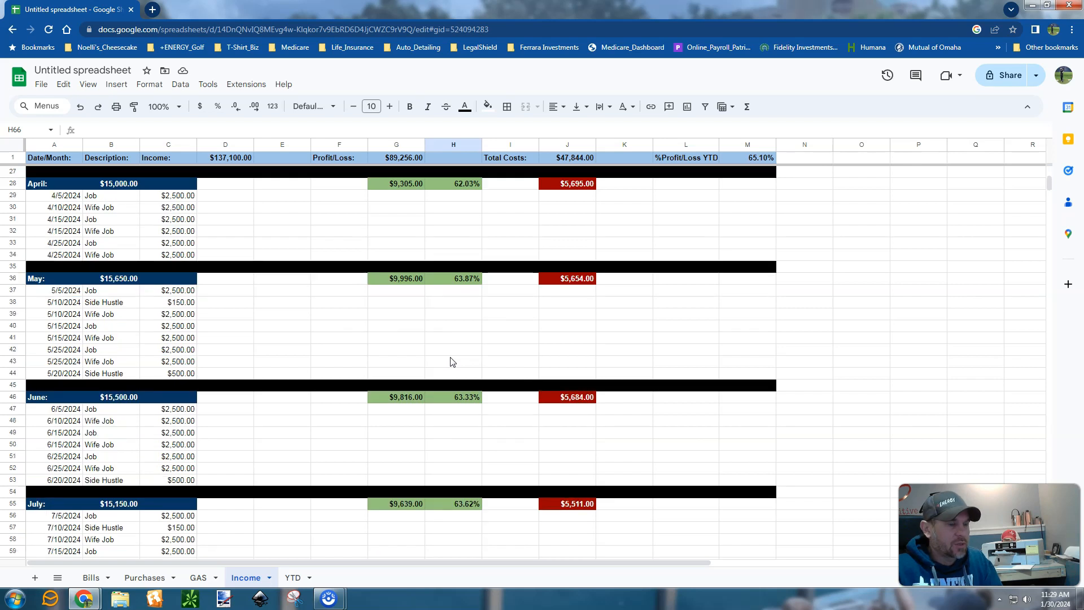
{"action": "scroll", "coordinate": [451, 362], "scroll_direction": "up", "scroll_amount": 8}
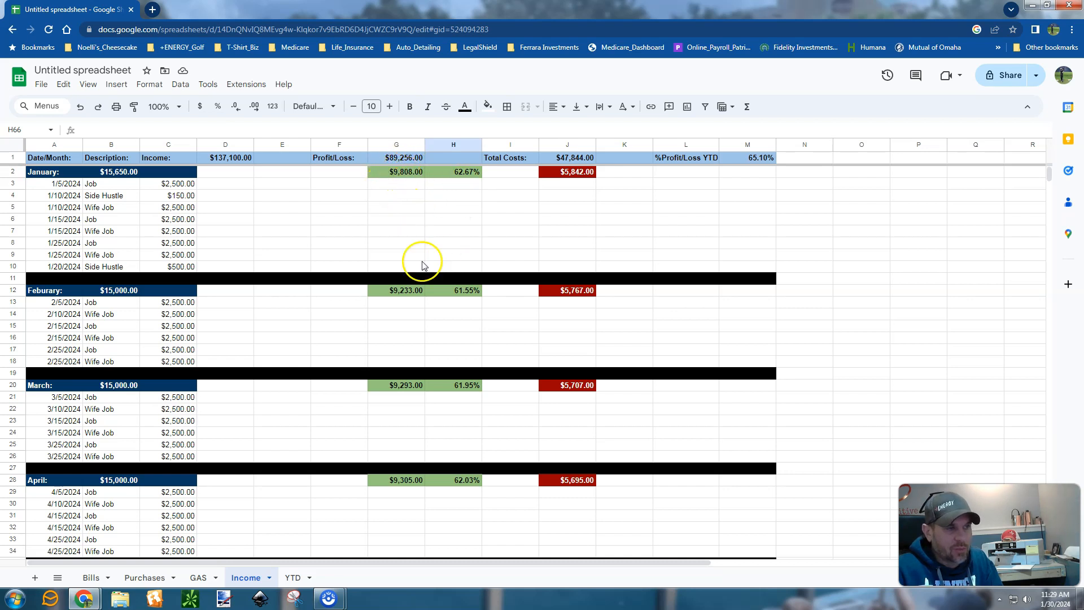
{"action": "scroll", "coordinate": [235, 297], "scroll_direction": "down", "scroll_amount": 5}
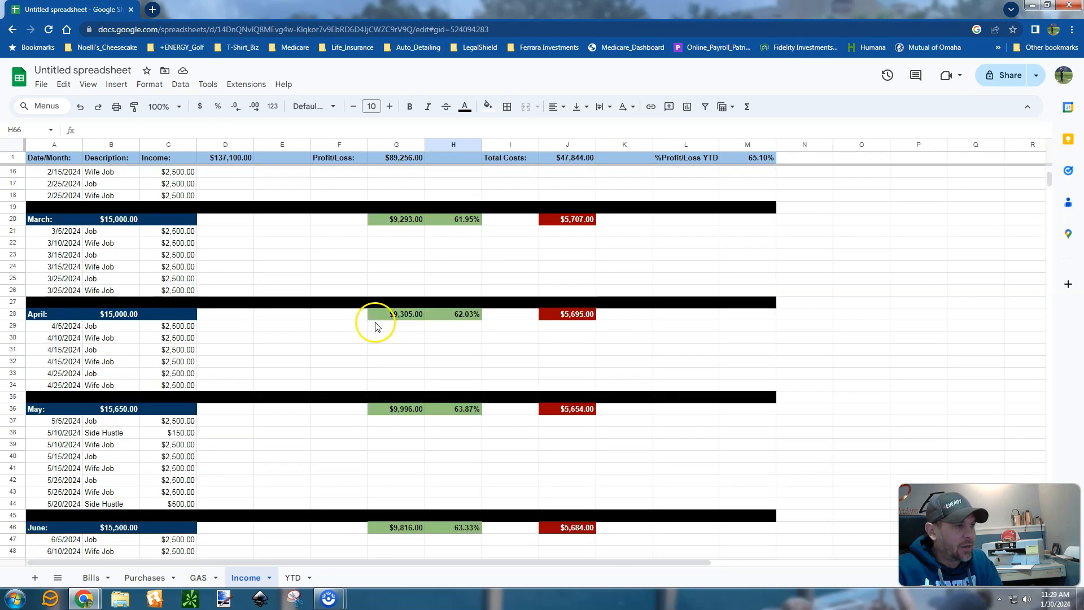
{"action": "scroll", "coordinate": [326, 452], "scroll_direction": "down", "scroll_amount": 1}
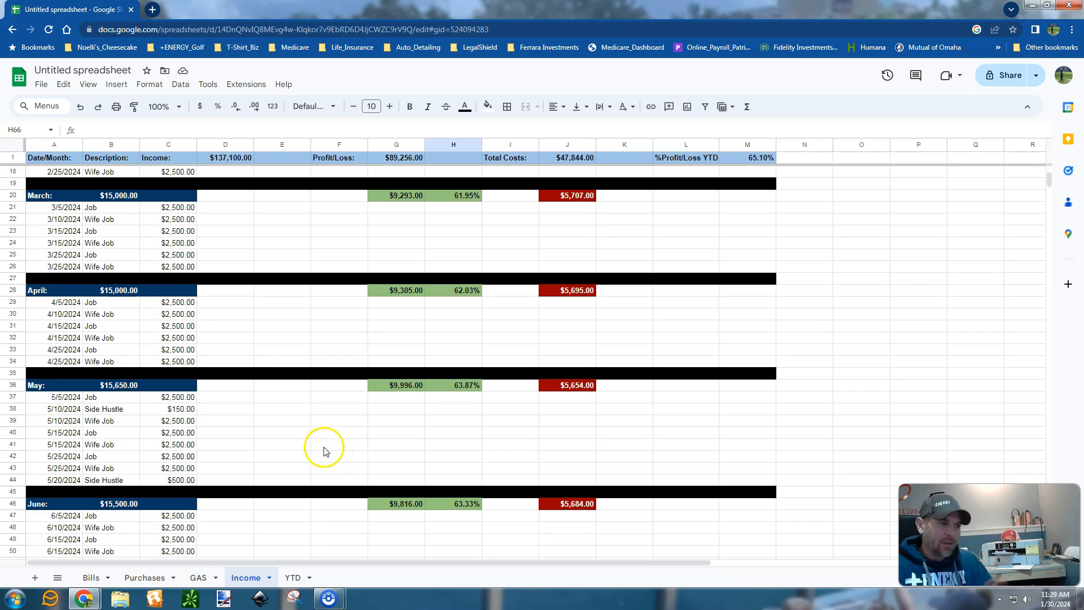
{"action": "scroll", "coordinate": [326, 451], "scroll_direction": "down", "scroll_amount": 13}
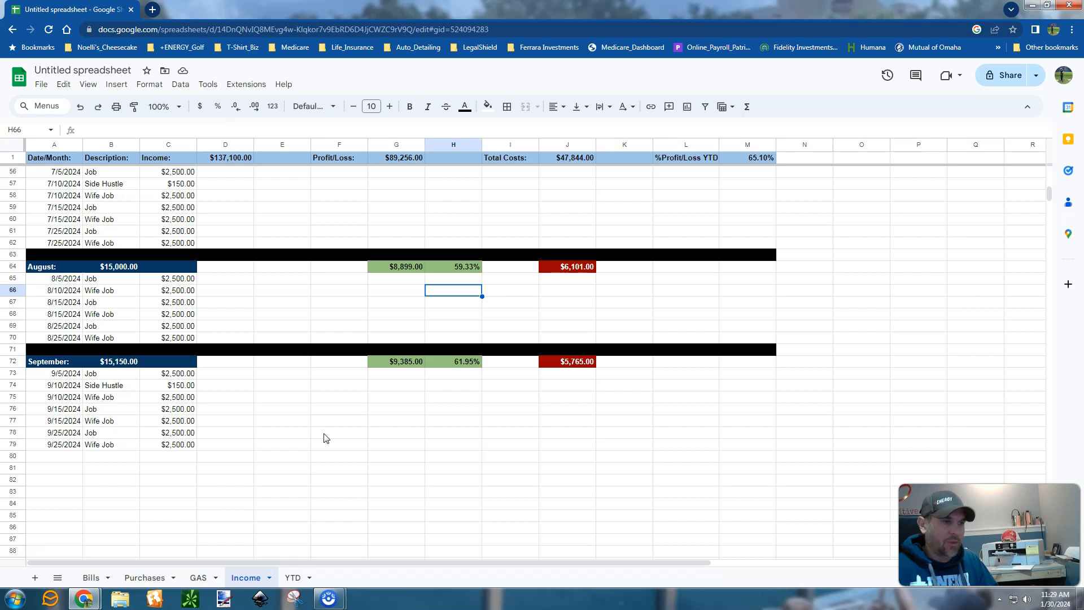
Copy the black separator and September header rows, A71:M72, and paste them at A80 below September's income entries.
{"action": "left_click", "coordinate": [48, 351]}
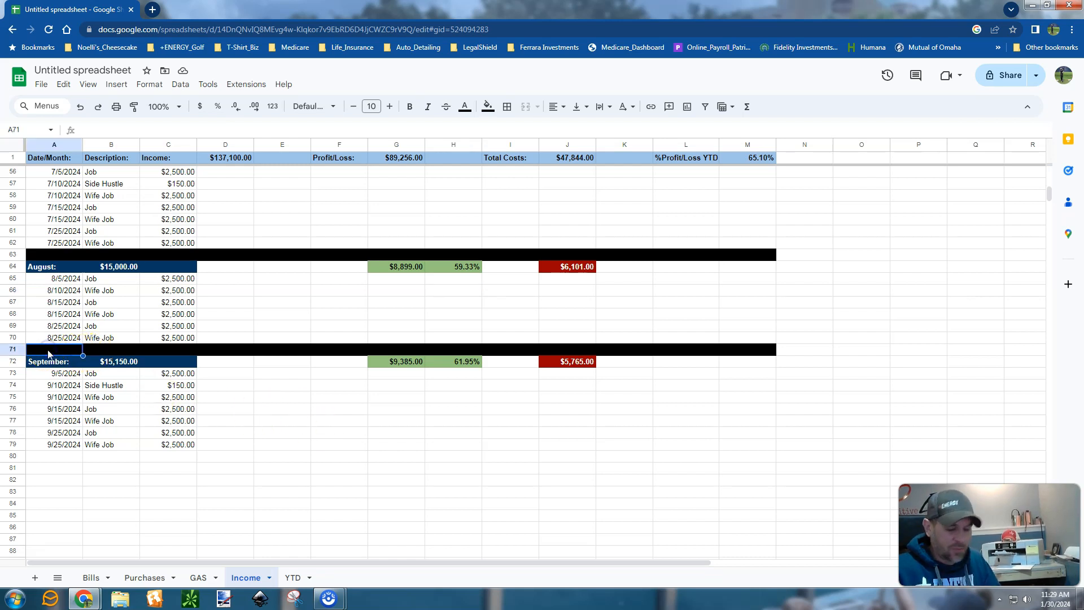
{"action": "key", "text": "shift+Right"}
{"action": "key", "text": "shift+Right"}
{"action": "key", "text": "shift+Right"}
{"action": "key", "text": "shift+Right"}
{"action": "key", "text": "shift+Right"}
{"action": "key", "text": "shift+Right"}
{"action": "key", "text": "shift+Right"}
{"action": "key", "text": "shift+Right"}
{"action": "key", "text": "shift+Right"}
{"action": "key", "text": "shift+Right"}
{"action": "key", "text": "shift+Right"}
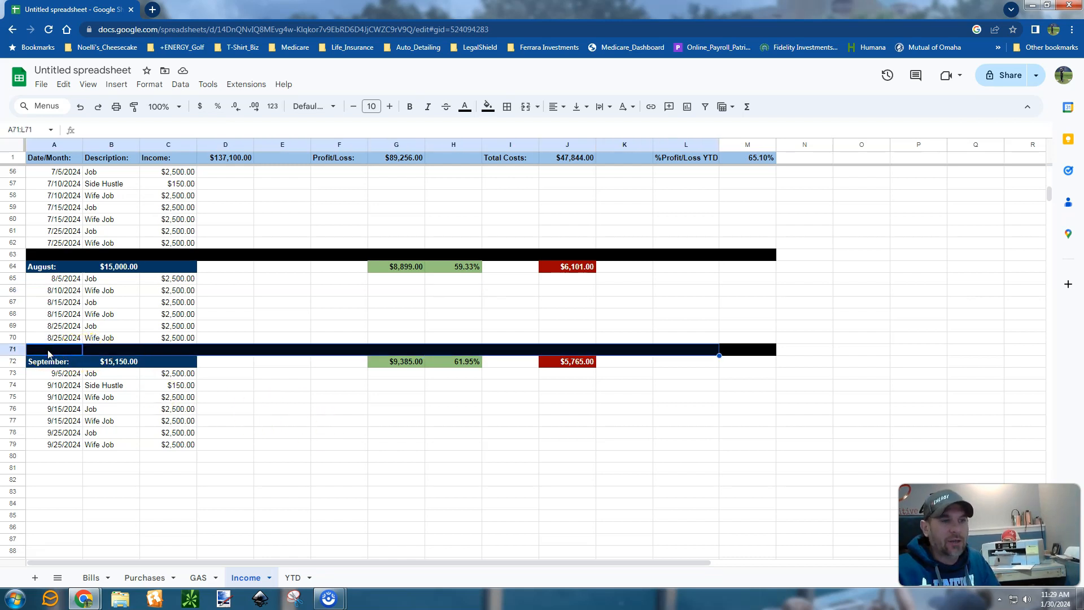
{"action": "key", "text": "shift+Right"}
{"action": "key", "text": "shift+Right"}
{"action": "key", "text": "shift+Left"}
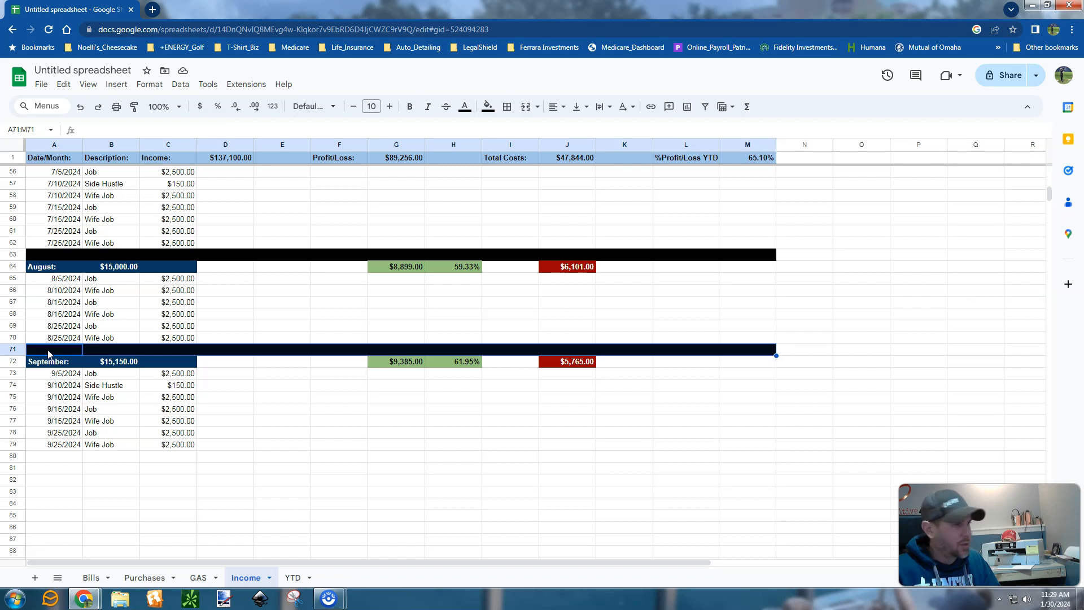
{"action": "key", "text": "shift+Down"}
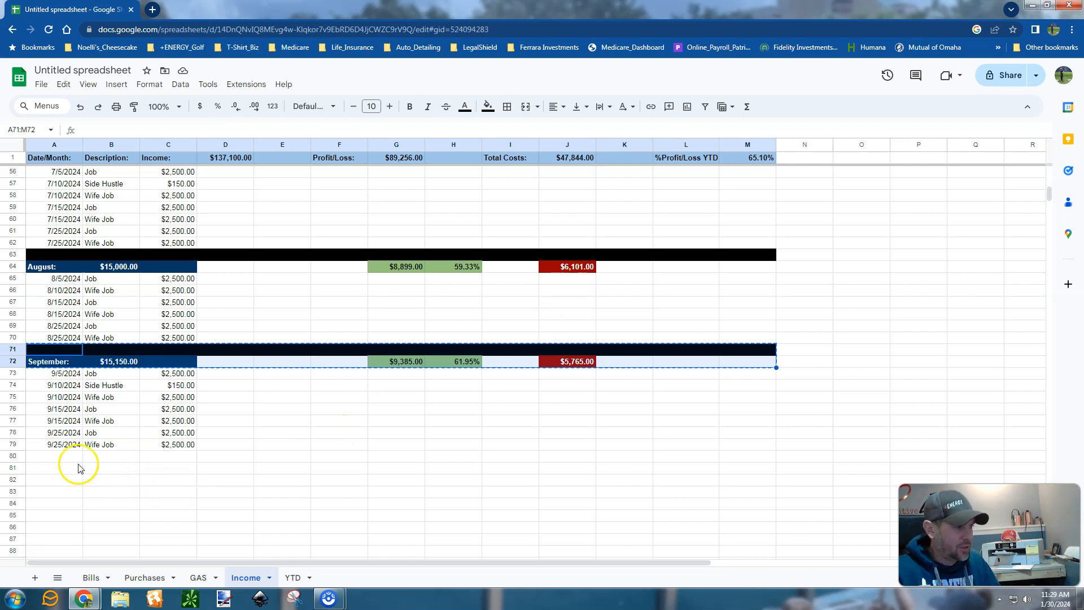
{"action": "left_click", "coordinate": [55, 458]}
{"action": "key", "text": "ctrl+v"}
{"action": "left_click", "coordinate": [389, 420]}
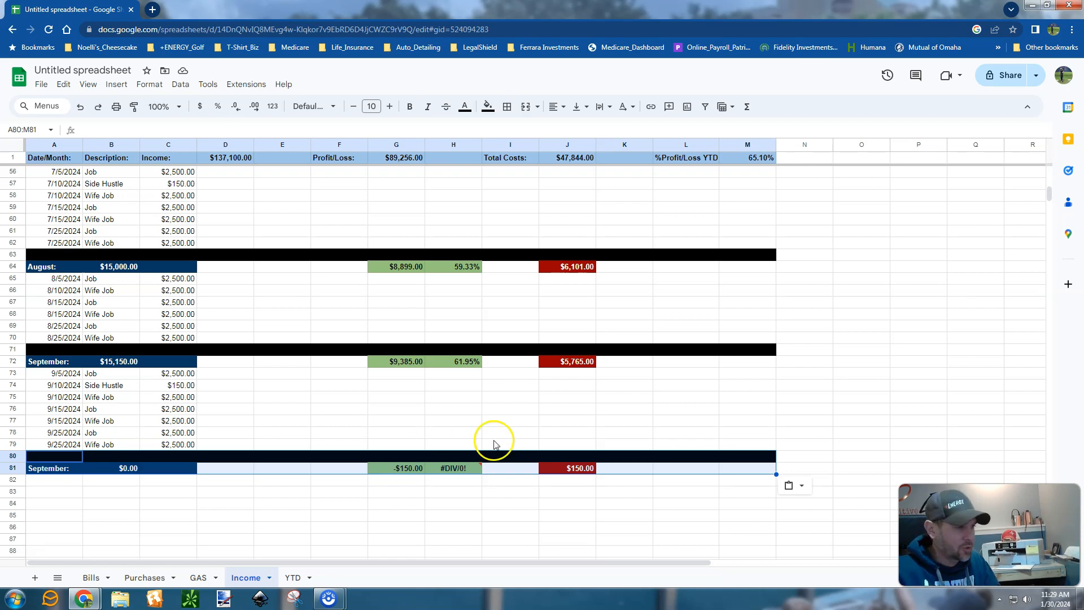
Rename the pasted month header in A81 as October.
{"action": "left_click", "coordinate": [28, 469]}
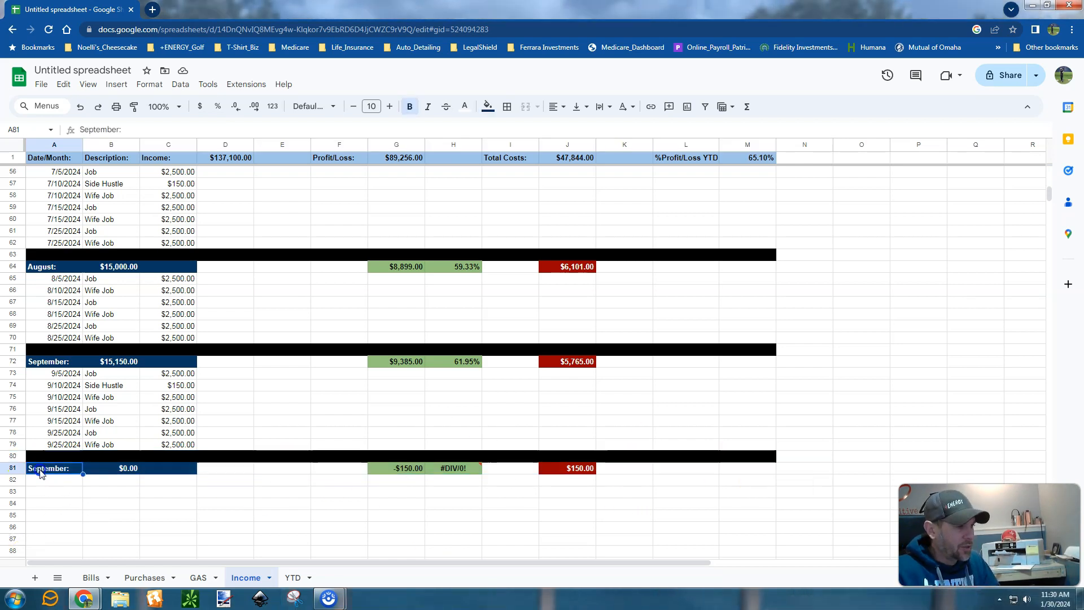
{"action": "type", "text": "October"}
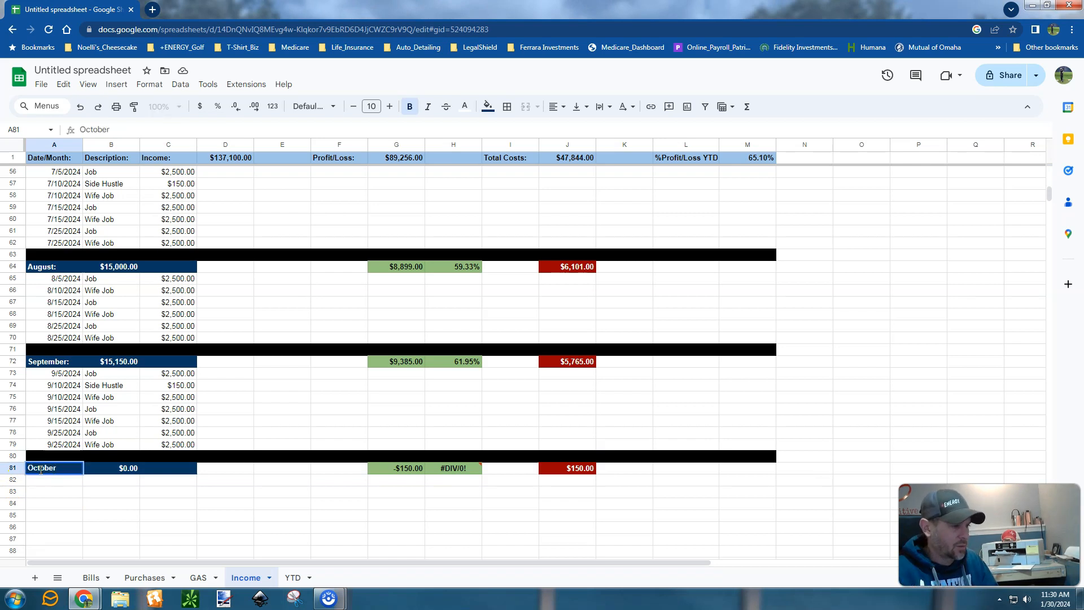
{"action": "key", "text": "Tab"}
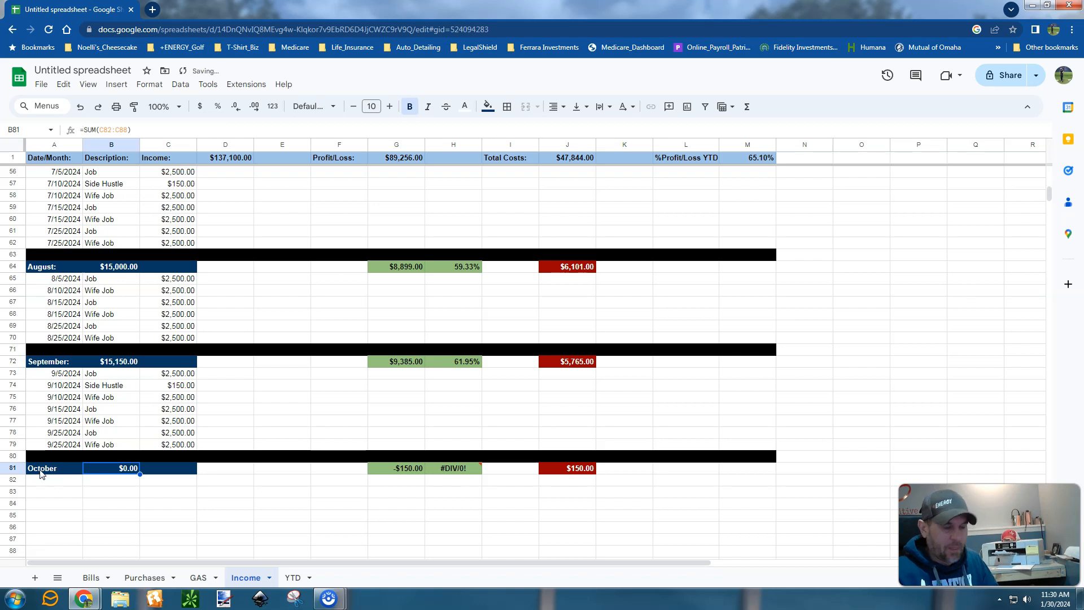
Replace October's cost formula in J81 with a new SUM starting from October's bills total, Bills!B92.
{"action": "key", "text": "Tab"}
{"action": "key", "text": "Tab"}
{"action": "key", "text": "Tab"}
{"action": "key", "text": "Tab"}
{"action": "key", "text": "Tab"}
{"action": "key", "text": "Tab"}
{"action": "key", "text": "Tab"}
{"action": "key", "text": "Tab"}
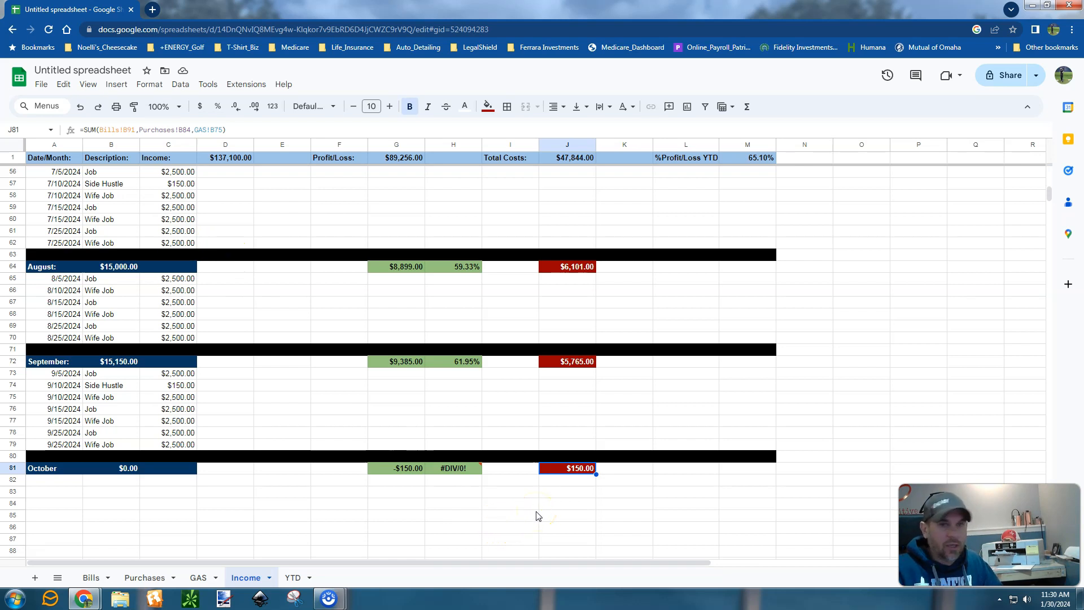
{"action": "type", "text": "=SUM("}
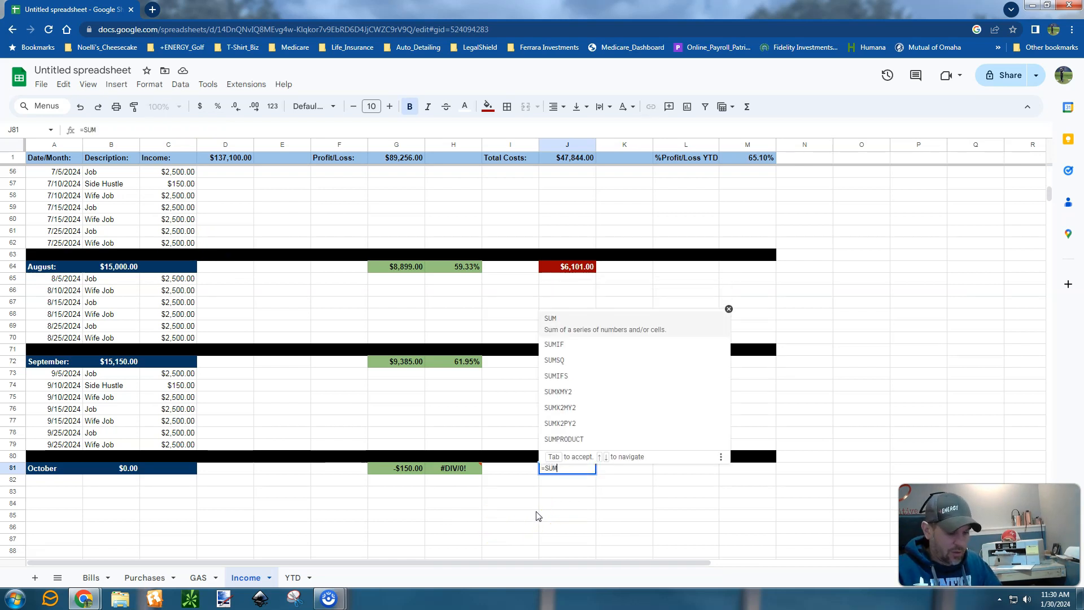
{"action": "left_click", "coordinate": [88, 578]}
{"action": "left_click", "coordinate": [171, 517]}
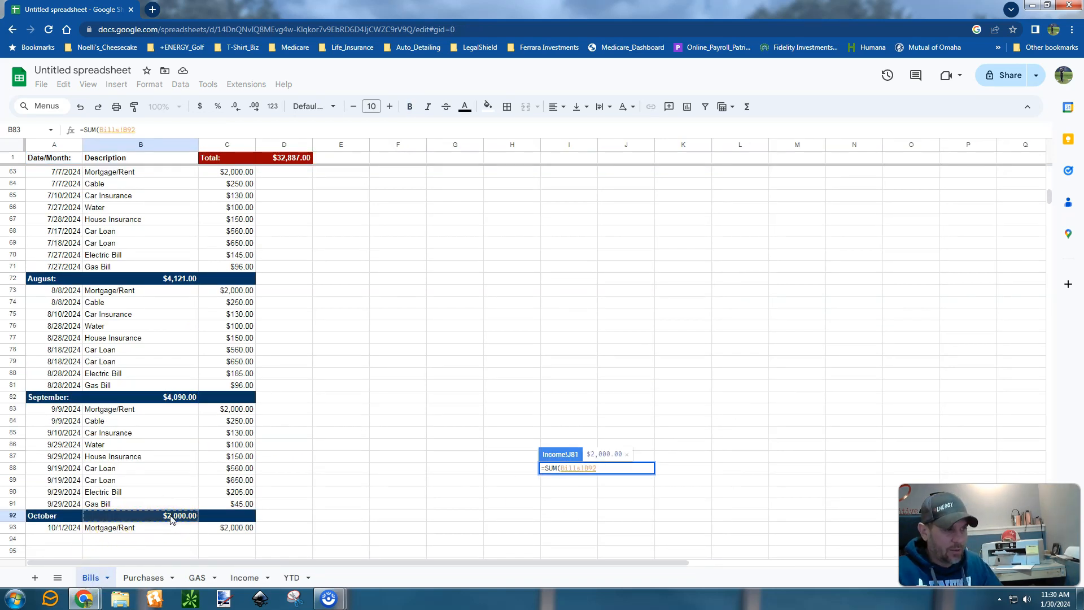
{"action": "left_click", "coordinate": [171, 519]}
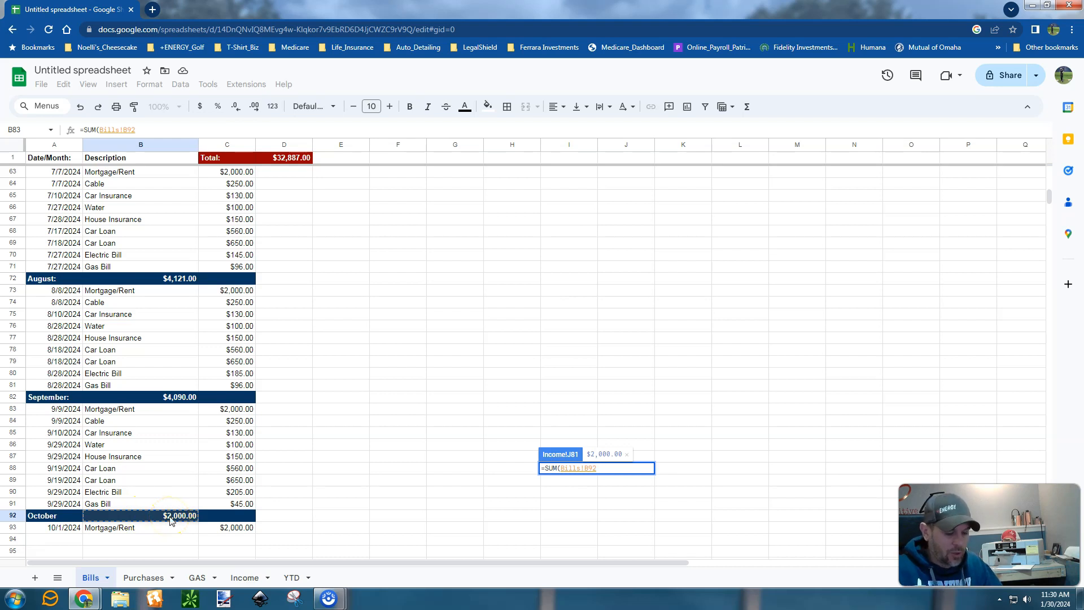
{"action": "type", "text": ","}
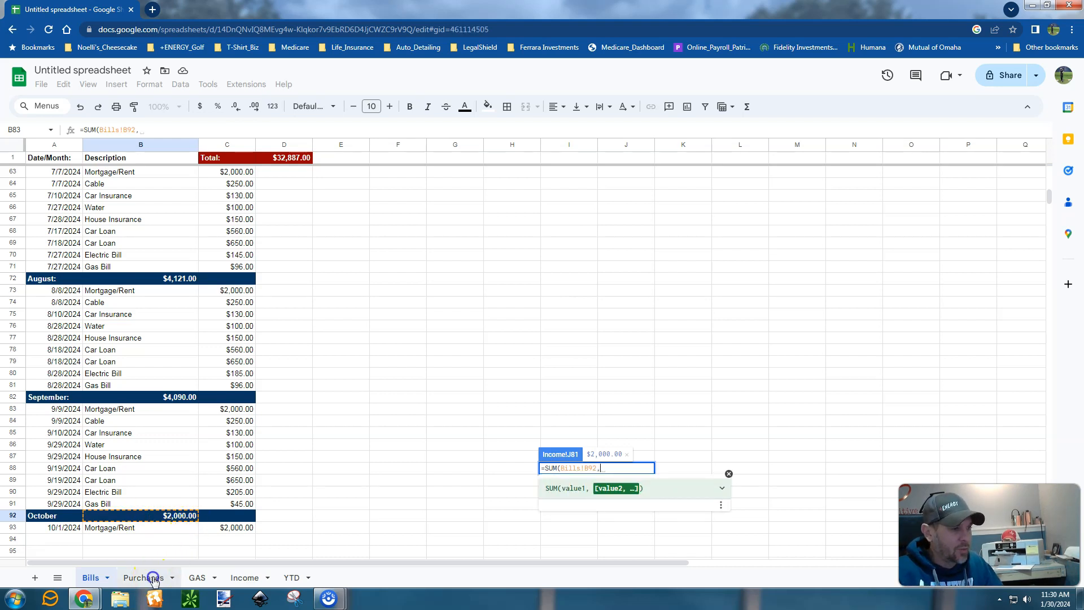
Add October's purchases total, Purchases!B84, as the second argument of the J81 SUM formula.
{"action": "left_click", "coordinate": [152, 578]}
{"action": "scroll", "coordinate": [136, 407], "scroll_direction": "down", "scroll_amount": 5}
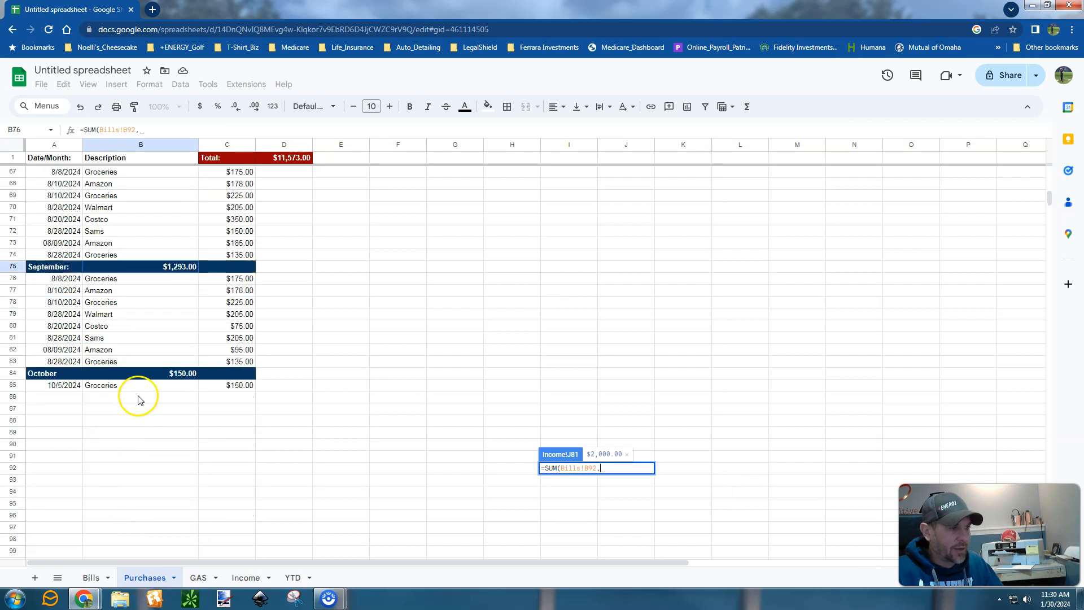
{"action": "left_click", "coordinate": [150, 378]}
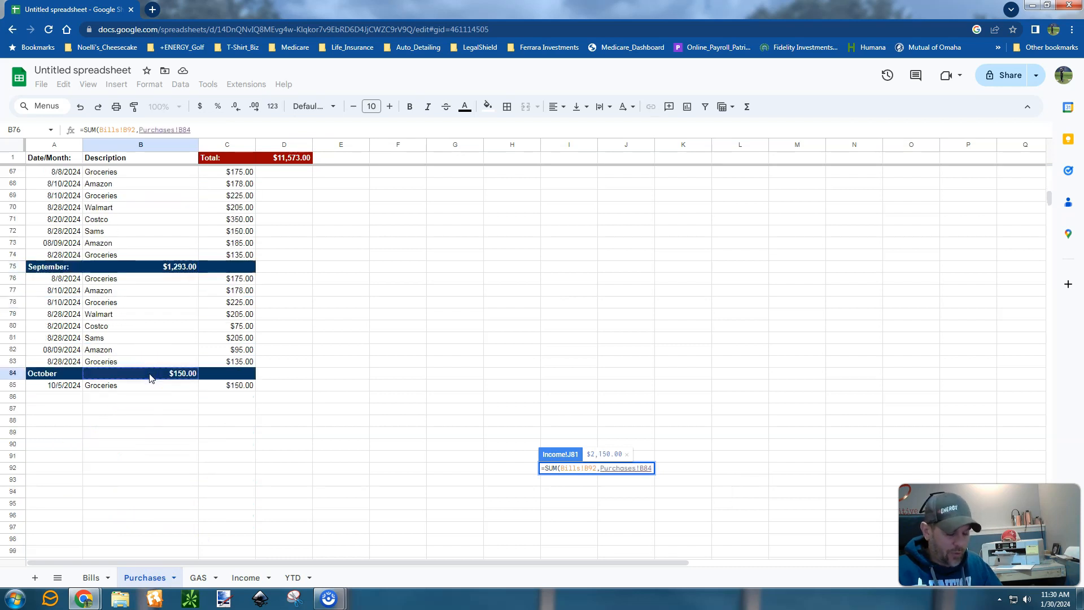
{"action": "type", "text": ","}
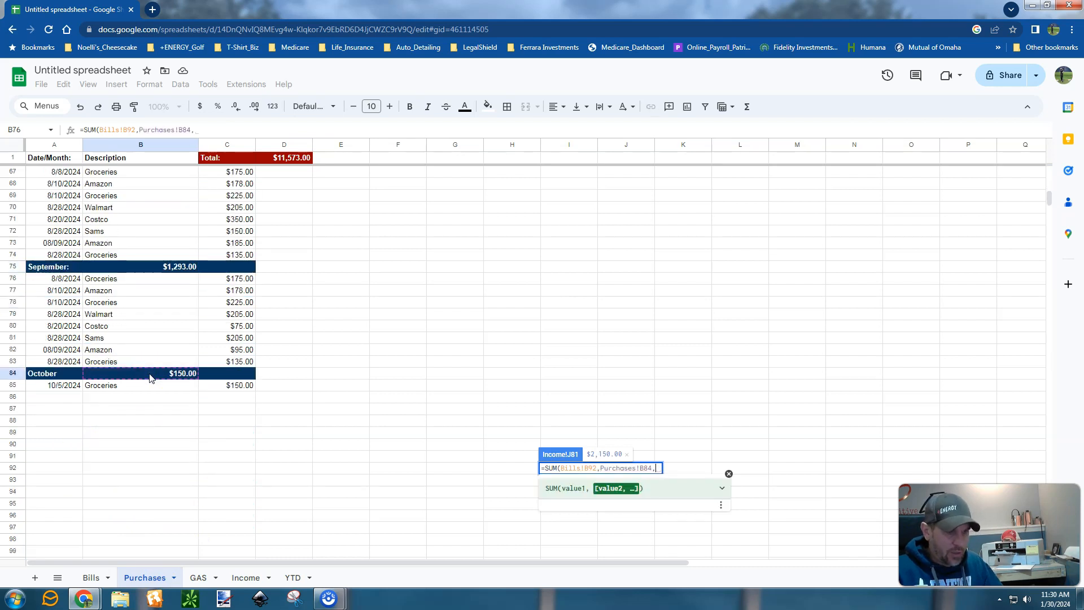
Complete October's cost formula in J81 with October's gas total, GAS!B74, as the third SUM argument.
{"action": "left_click", "coordinate": [198, 578]}
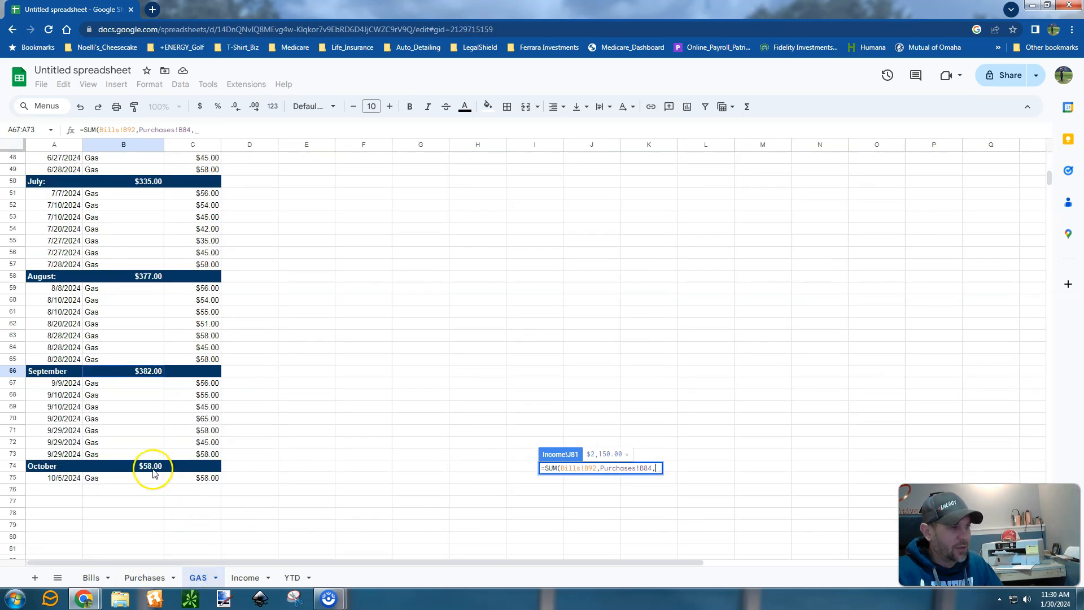
{"action": "left_click", "coordinate": [150, 467]}
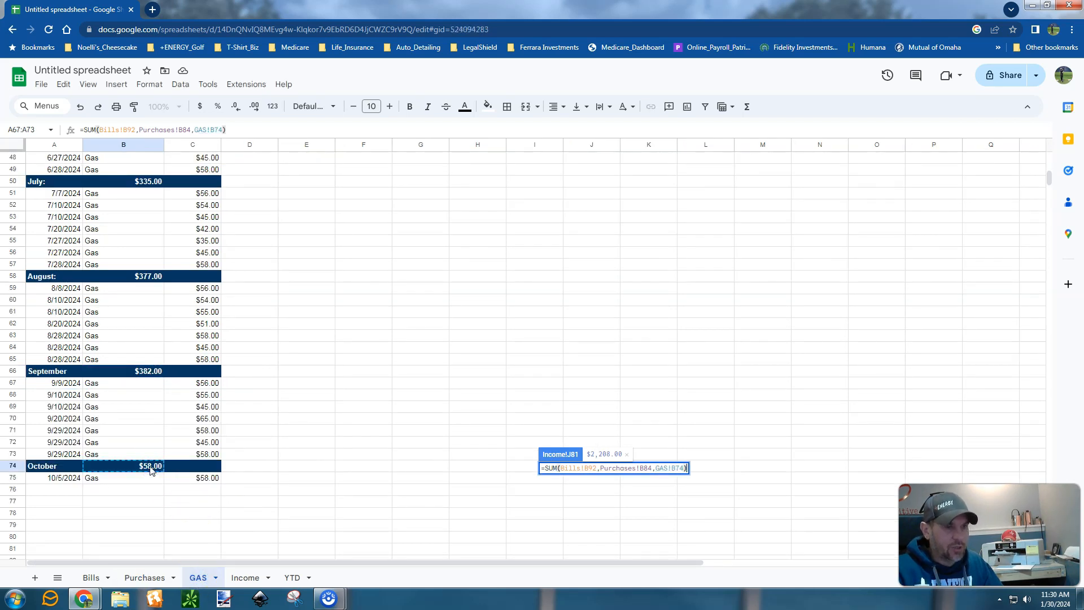
{"action": "key", "text": "Return"}
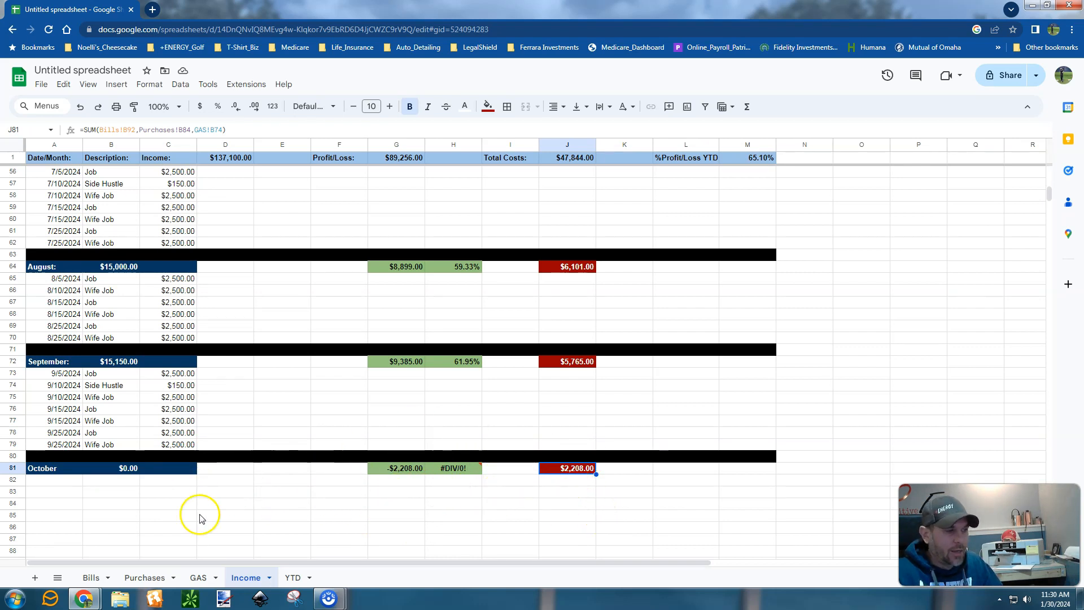
Add an October bill in row 94 of the Bills sheet: date 10/9/2024, description Cable, amount $250.00.
{"action": "left_click", "coordinate": [91, 578]}
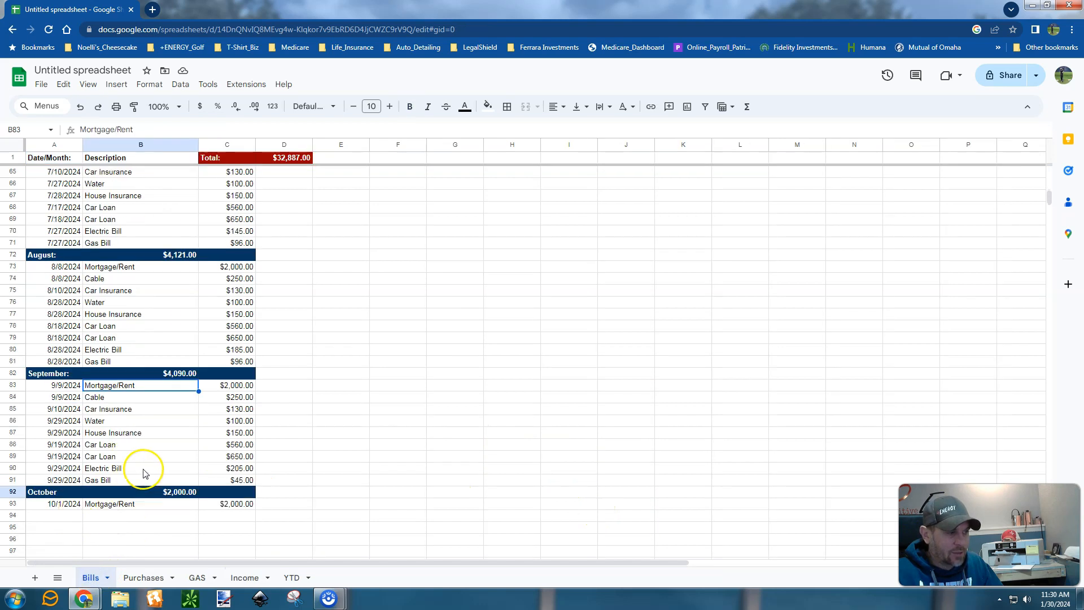
{"action": "scroll", "coordinate": [113, 468], "scroll_direction": "down", "scroll_amount": 2}
{"action": "left_click", "coordinate": [78, 455]}
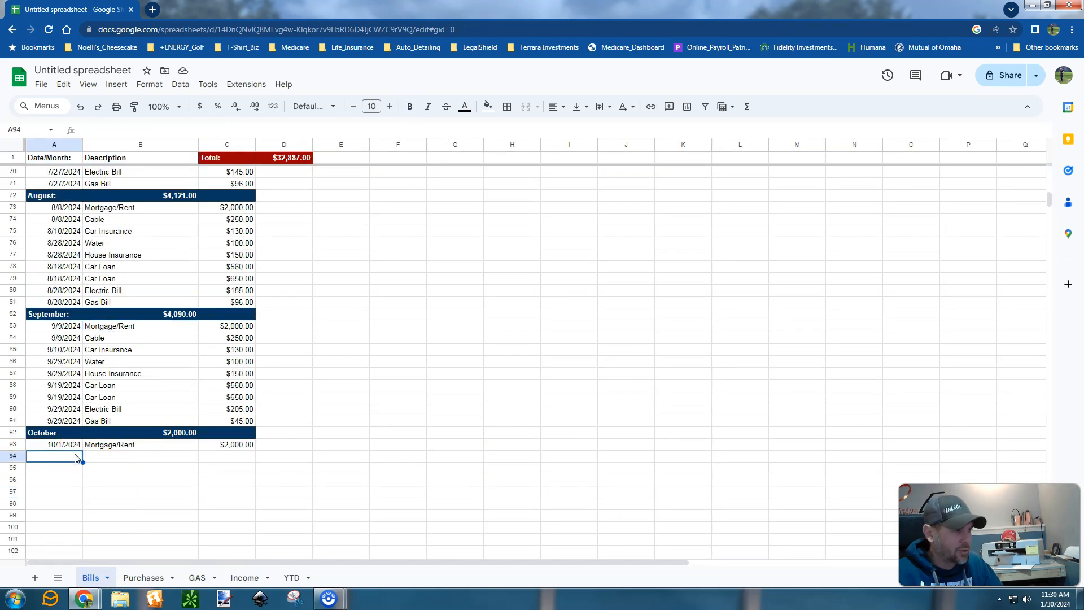
{"action": "type", "text": "10/9/2024"}
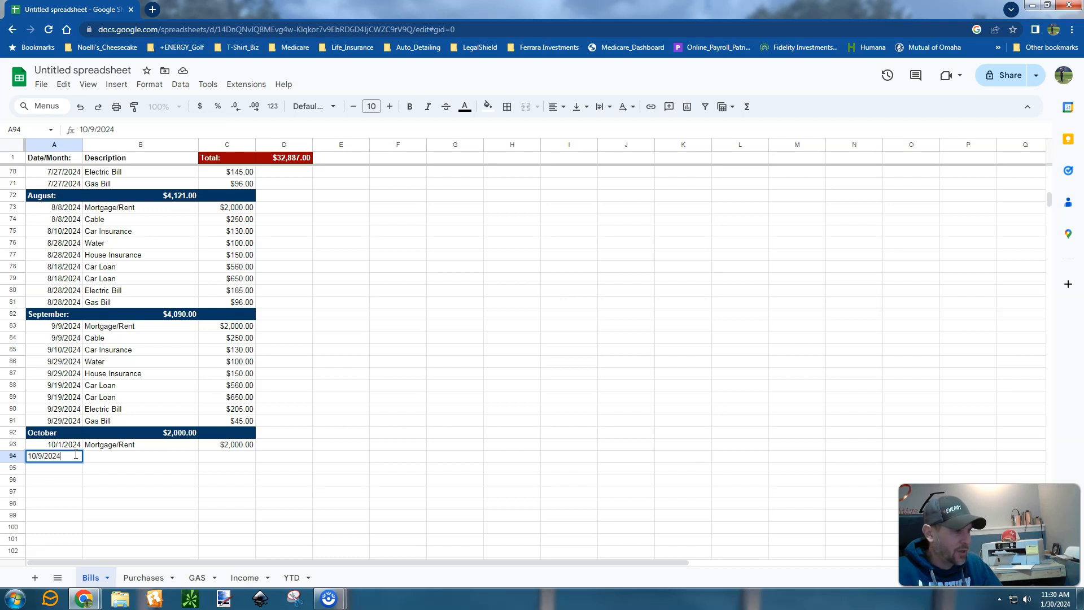
{"action": "key", "text": "Tab"}
{"action": "type", "text": "Ca"}
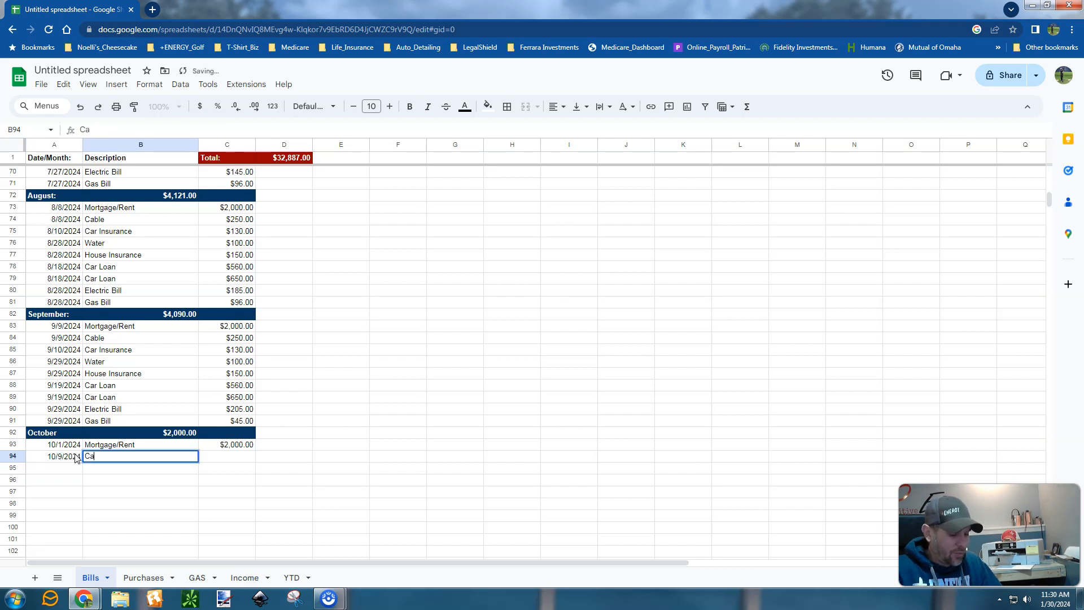
{"action": "type", "text": "ble"}
{"action": "key", "text": "Tab"}
{"action": "type", "text": "2"}
{"action": "key", "text": "Return"}
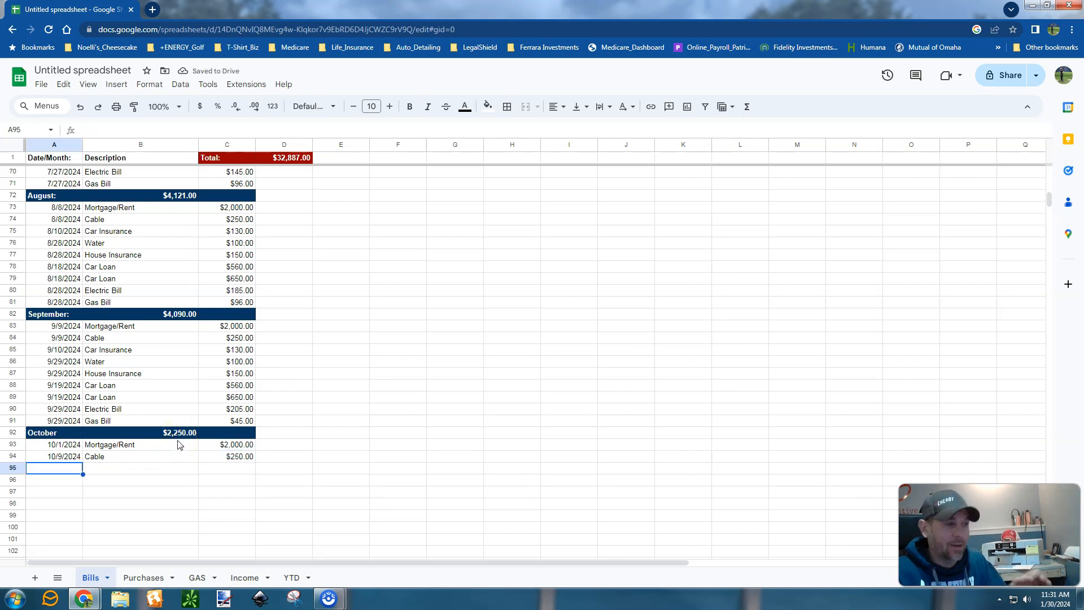
Check October's total cost and the profit percentage formula in H81 on the Income sheet.
{"action": "left_click", "coordinate": [292, 578]}
{"action": "left_click", "coordinate": [246, 578]}
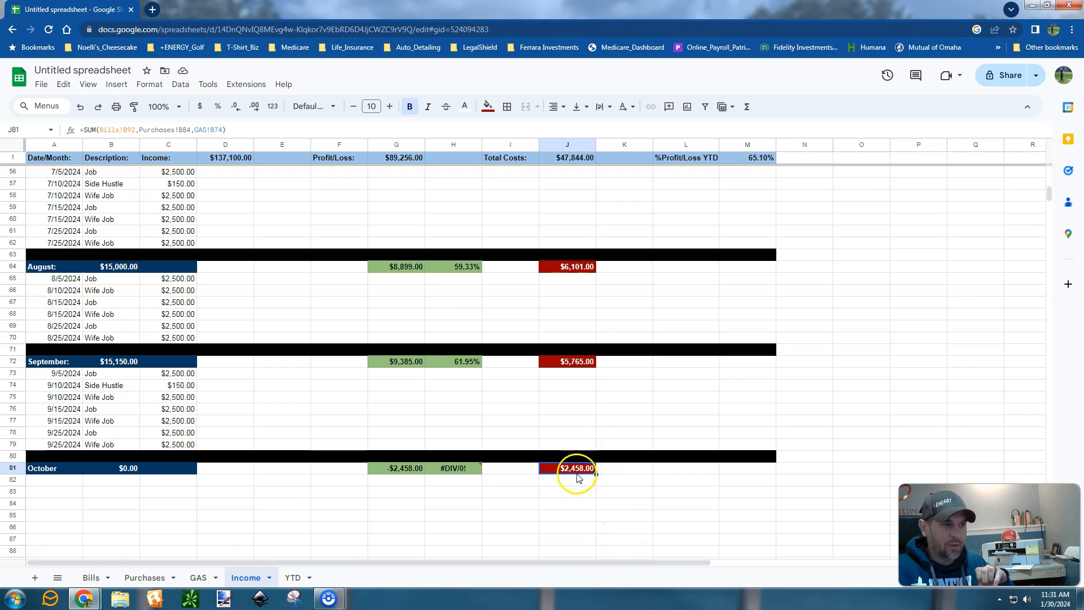
{"action": "left_click", "coordinate": [448, 470]}
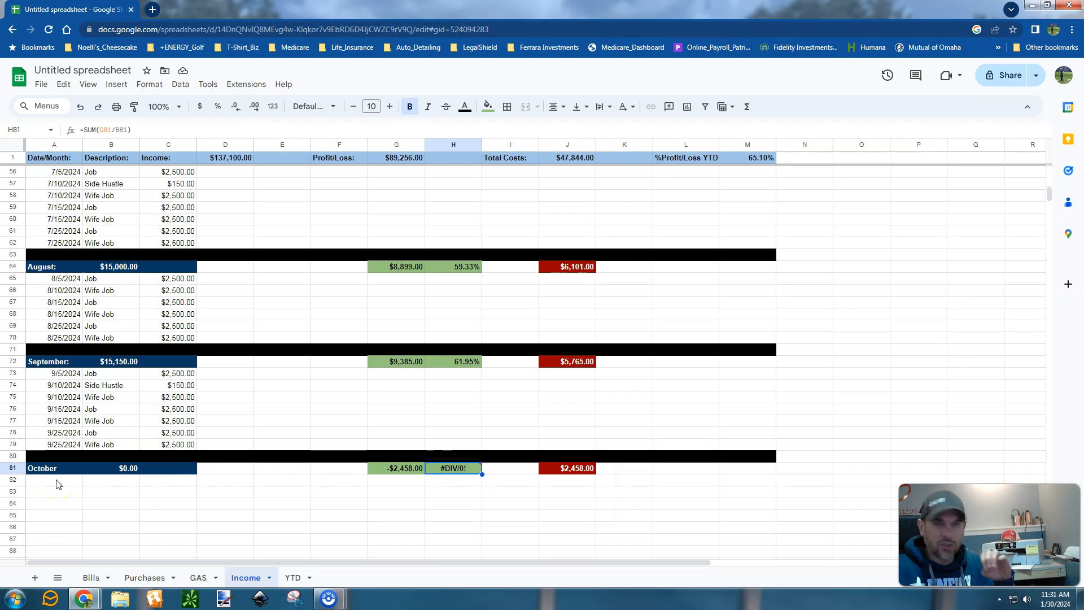
Add October as the month in A15, below September, on the YTD sheet.
{"action": "left_click", "coordinate": [290, 579]}
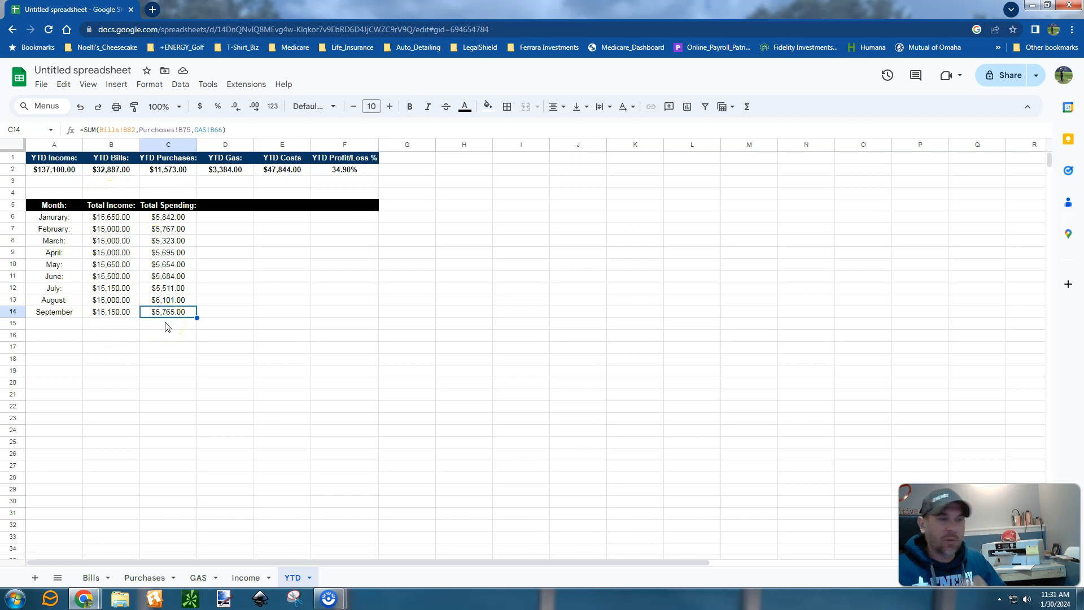
{"action": "left_click", "coordinate": [55, 324]}
{"action": "type", "text": "October"}
{"action": "key", "text": "Tab"}
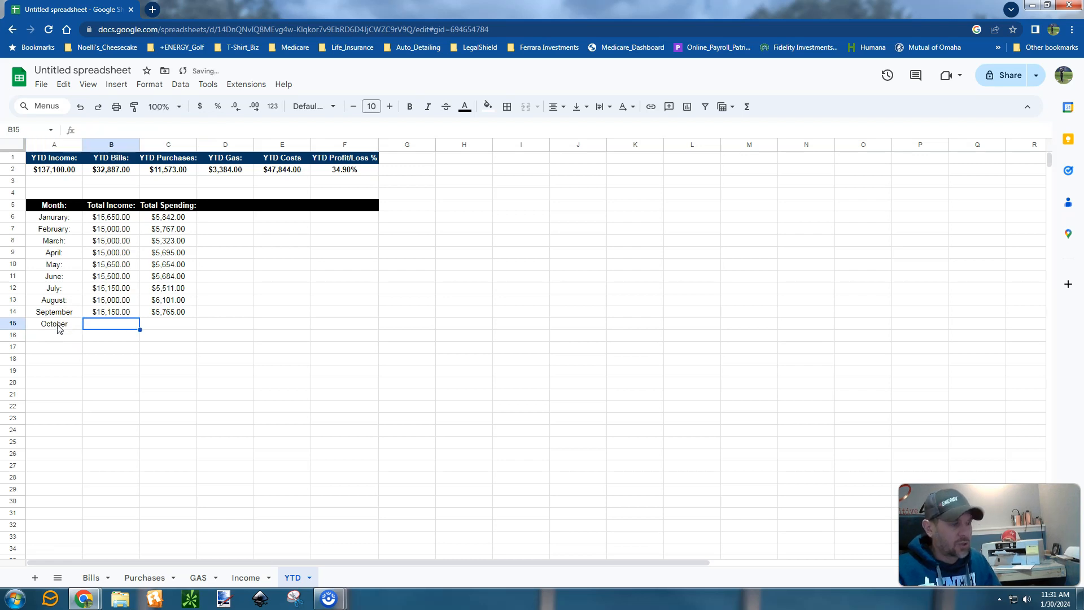
Fill October's total income in B15 with a SUM formula referencing Income!B81.
{"action": "type", "text": "=SUM"}
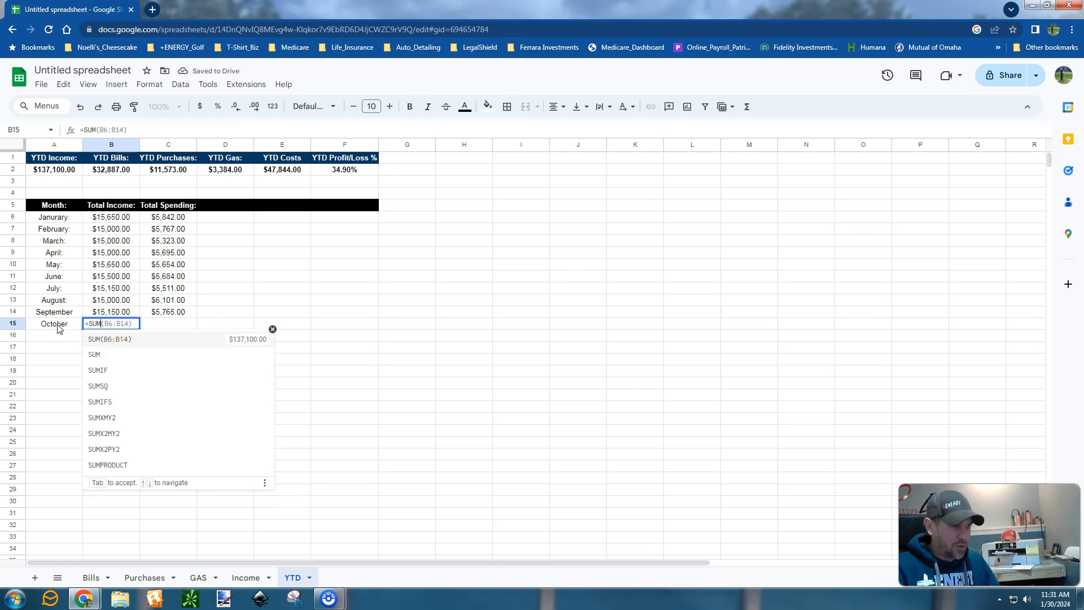
{"action": "type", "text": "("}
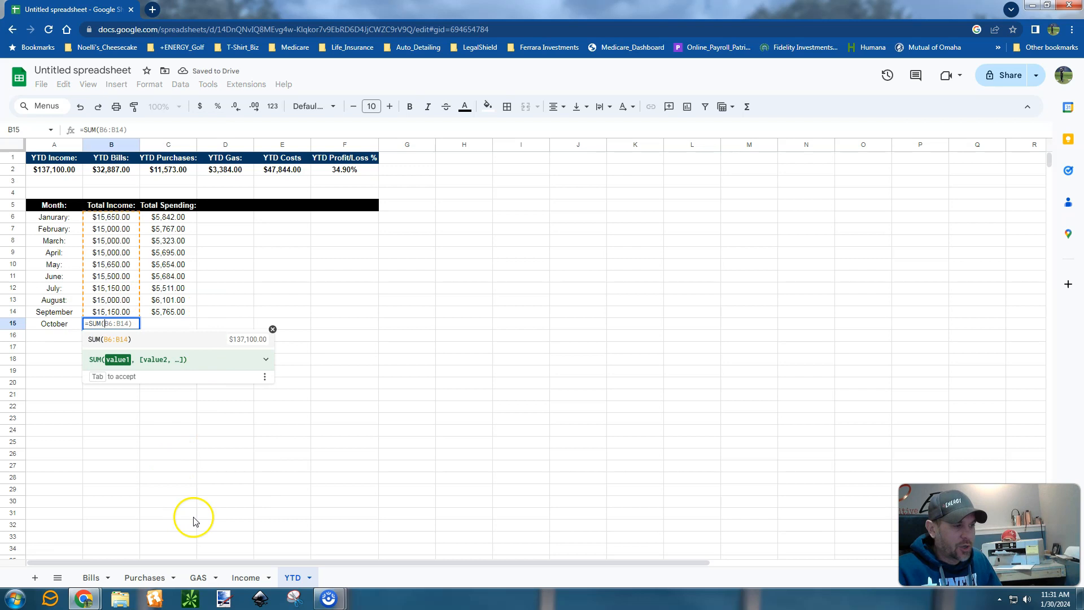
{"action": "left_click", "coordinate": [249, 582]}
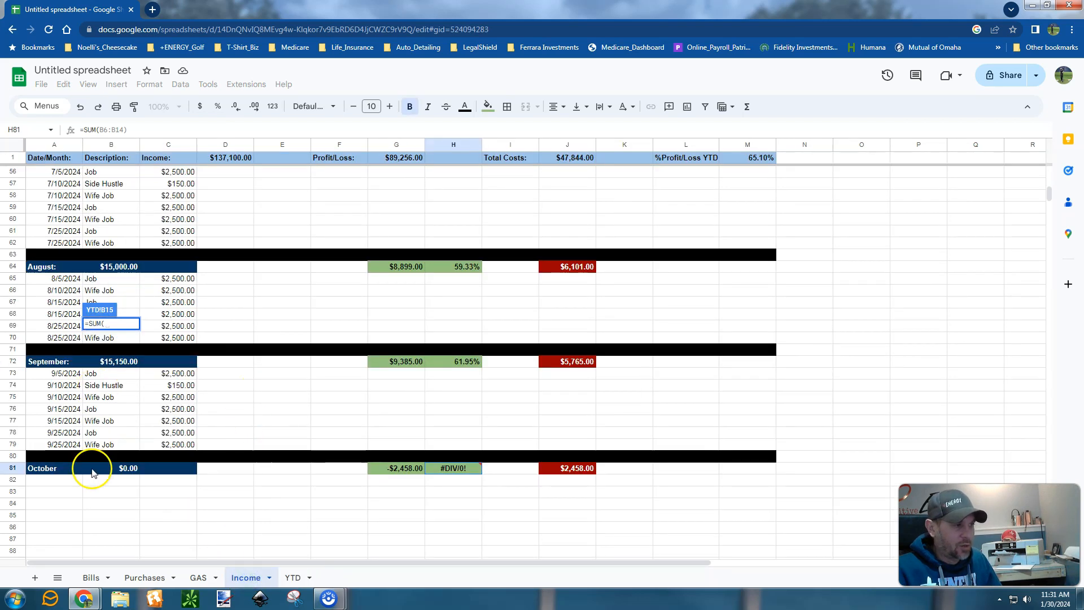
{"action": "left_click", "coordinate": [124, 471]}
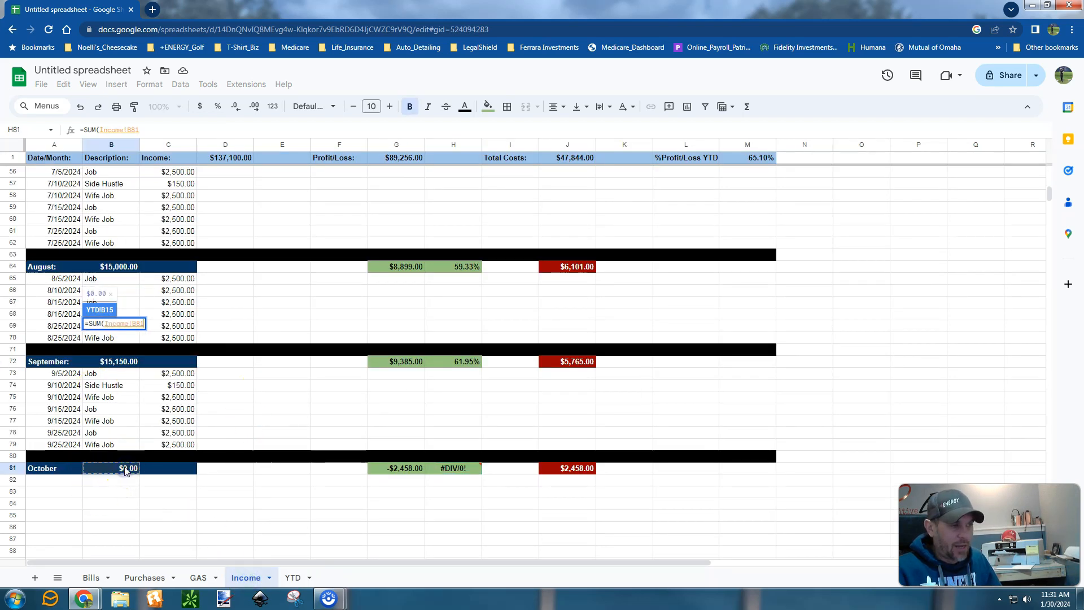
{"action": "type", "text": ")"}
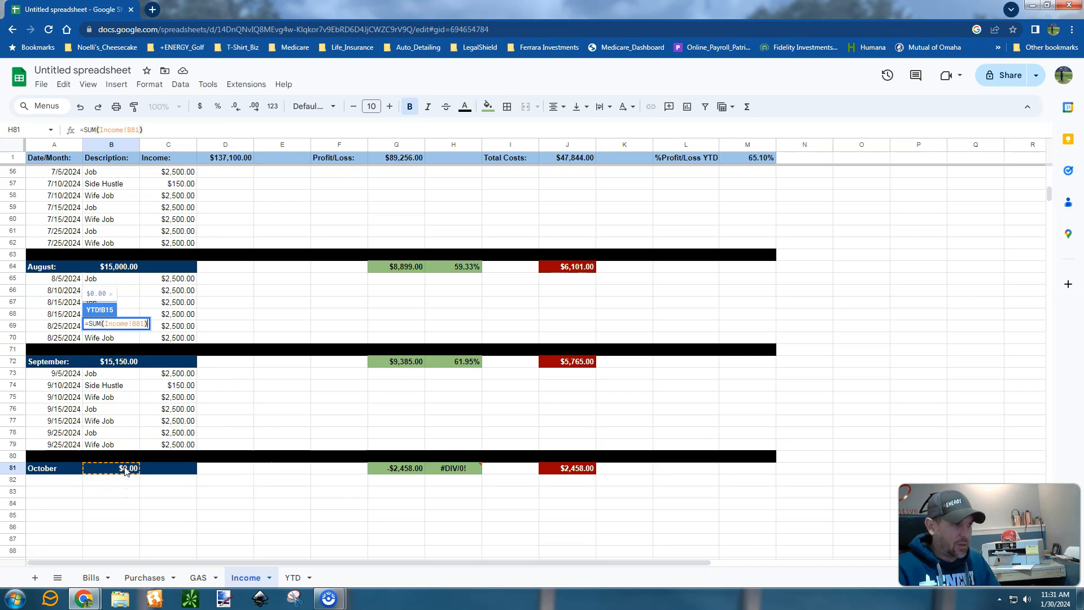
{"action": "key", "text": "Return"}
Fill October's total spending in C15 with =SUM(Bills!B92,Purchases!B84,GAS!B74).
{"action": "key", "text": "Tab"}
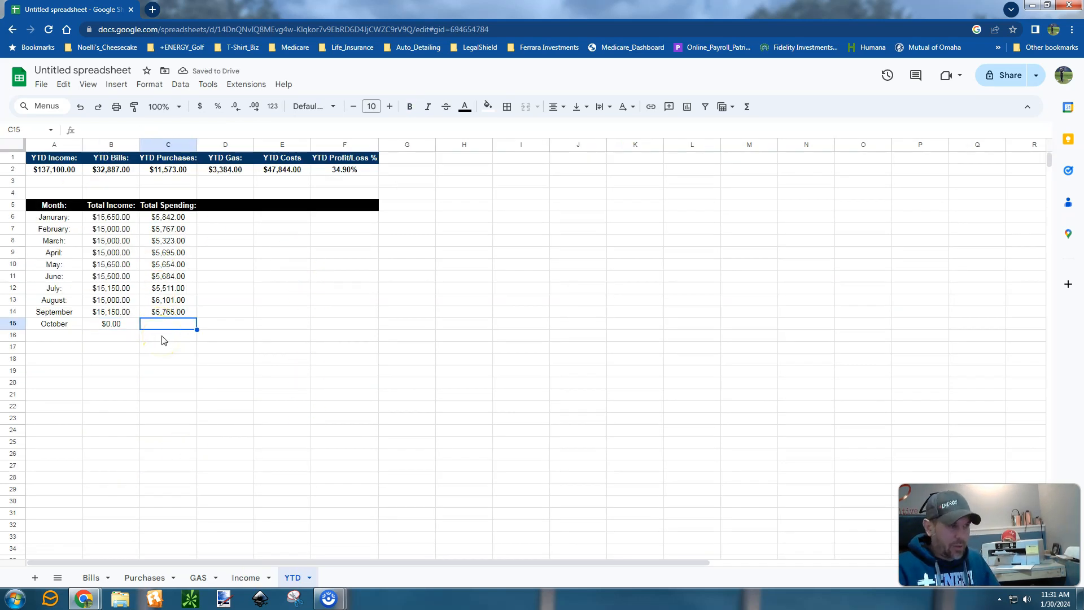
{"action": "type", "text": "=SUM"}
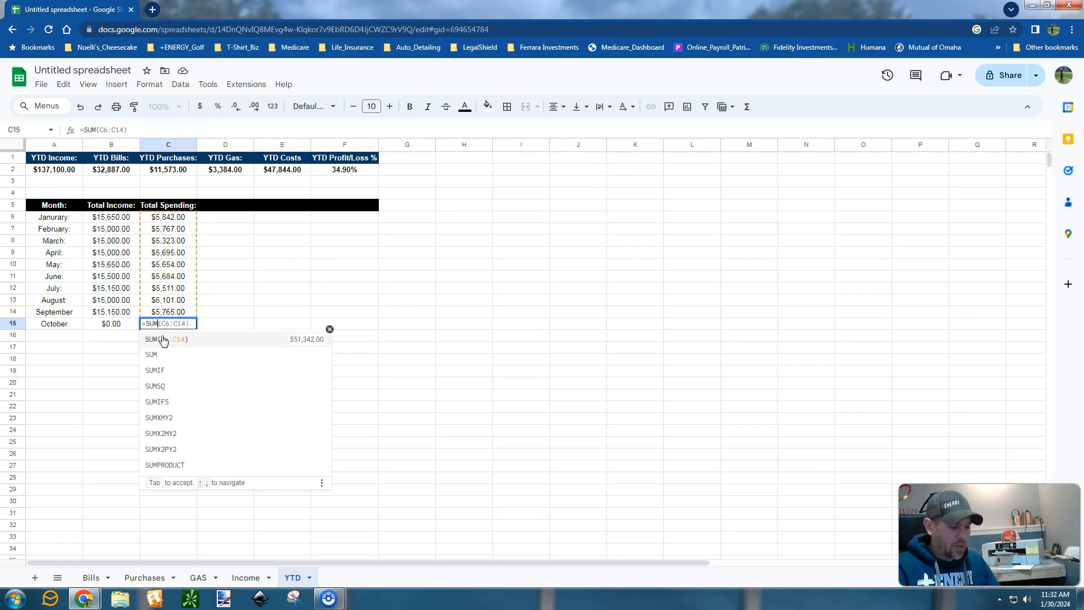
{"action": "type", "text": "("}
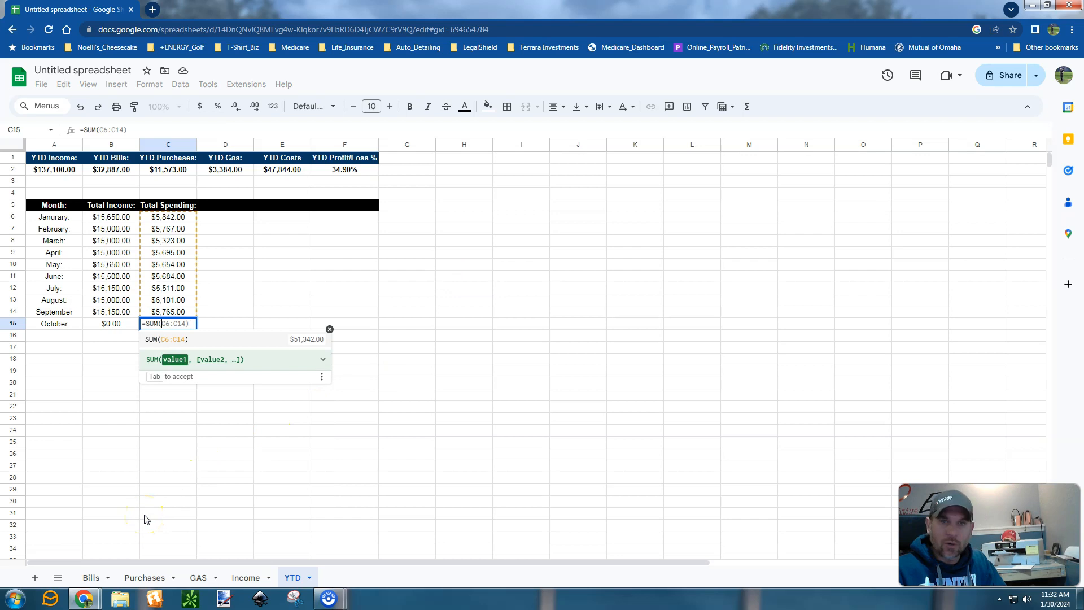
{"action": "left_click", "coordinate": [91, 577]}
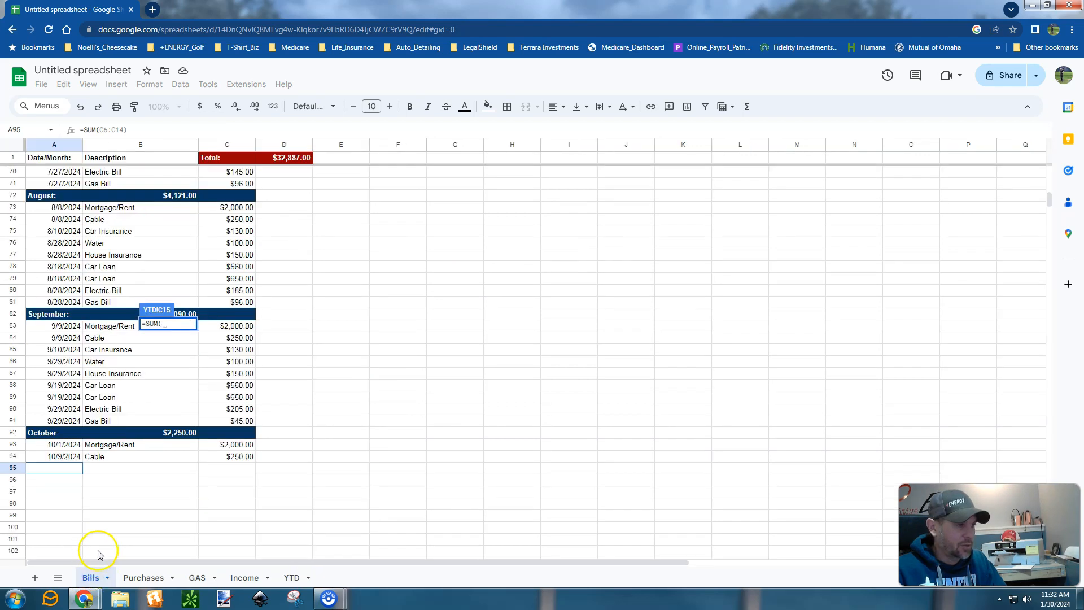
{"action": "left_click", "coordinate": [181, 433]}
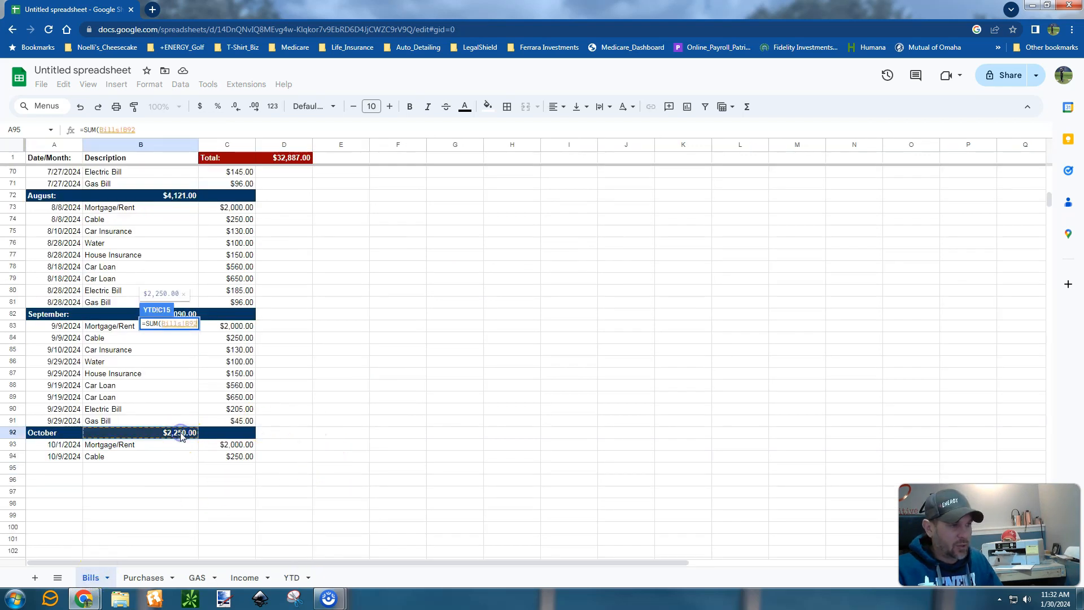
{"action": "type", "text": ","}
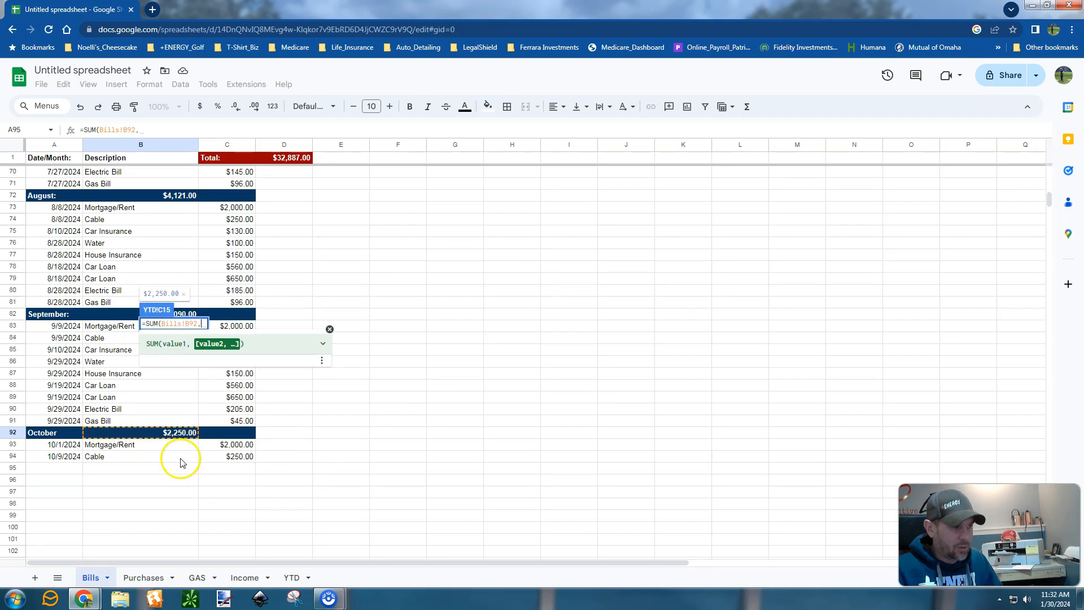
{"action": "left_click", "coordinate": [144, 577]}
{"action": "left_click", "coordinate": [176, 374]}
{"action": "type", "text": ","}
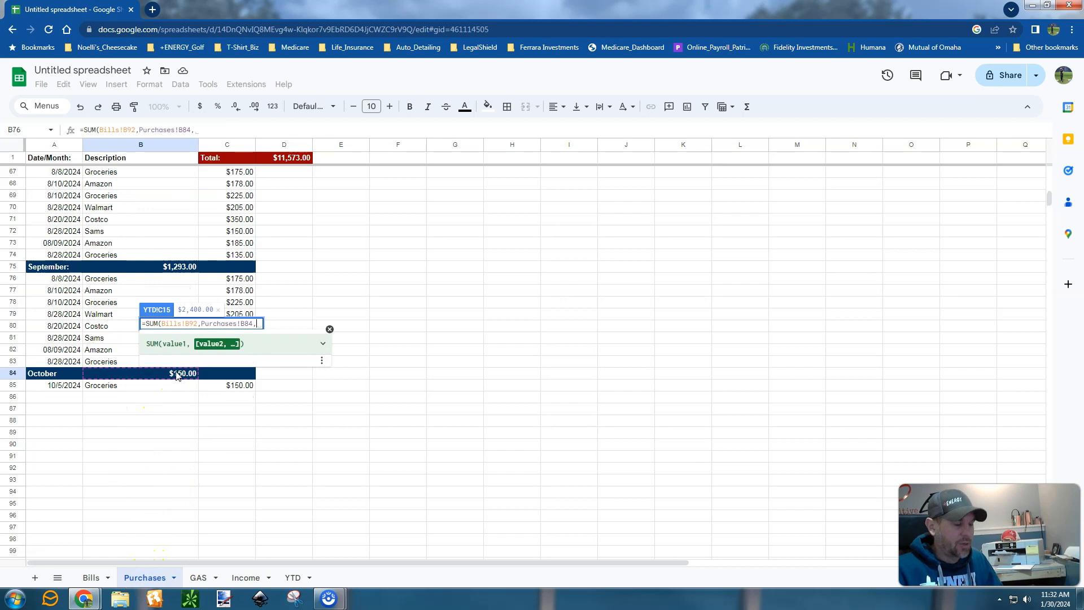
{"action": "left_click", "coordinate": [195, 577]}
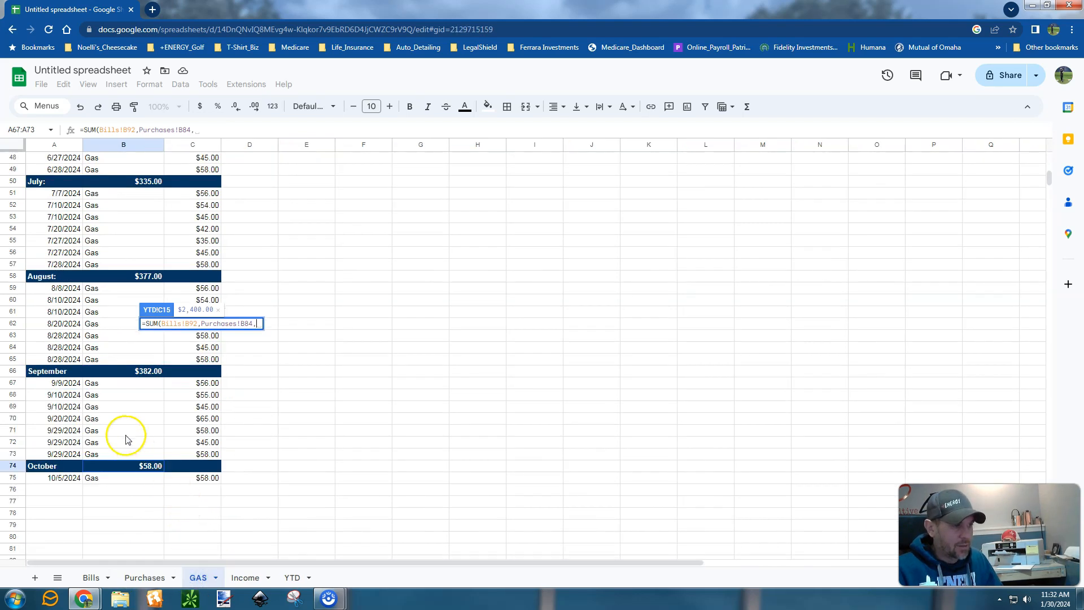
{"action": "left_click", "coordinate": [145, 466]}
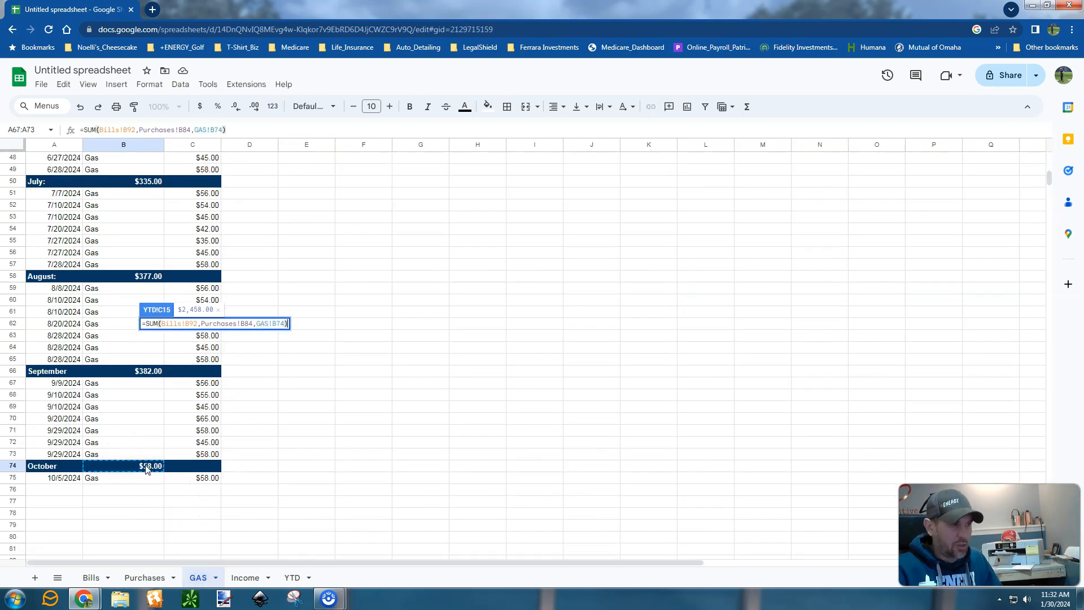
{"action": "key", "text": "Return"}
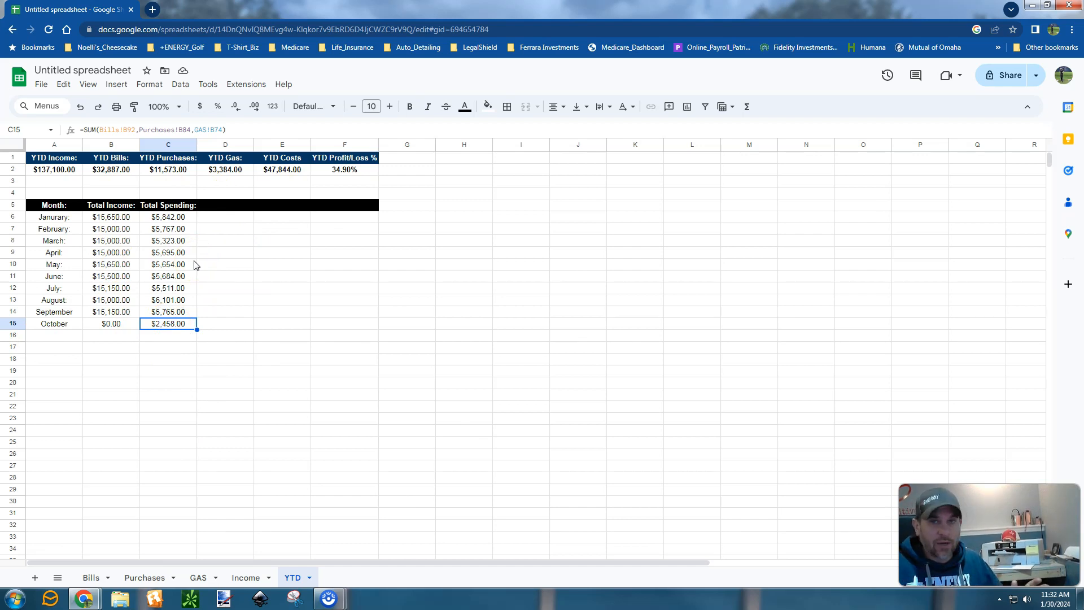
Insert a chart of the YTD headers and values in A1:F2 and set its type to pie chart.
{"action": "left_click", "coordinate": [46, 161]}
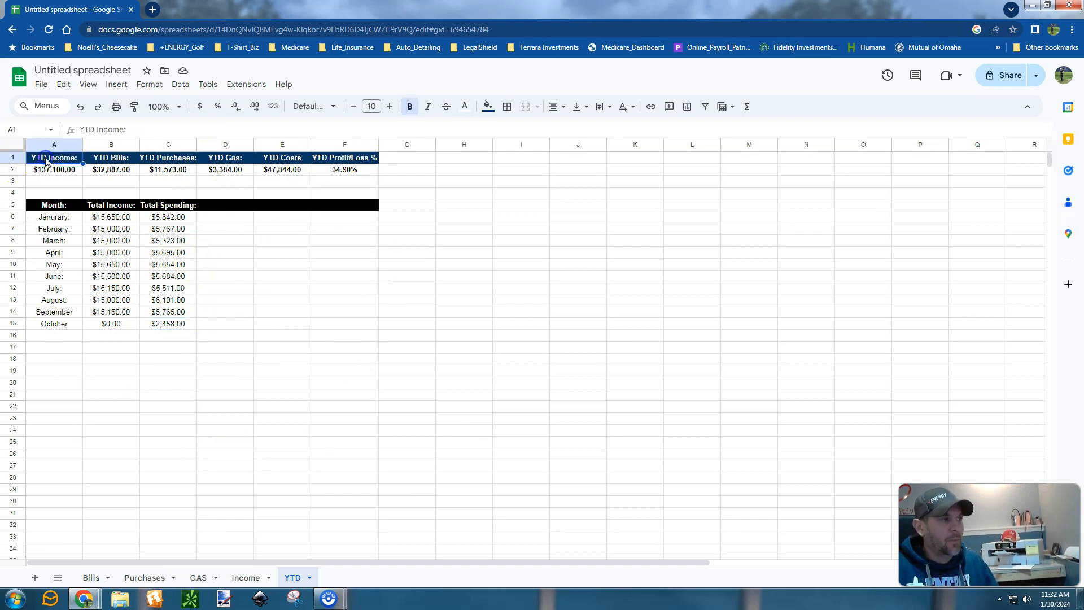
{"action": "key", "text": "shift+Right"}
{"action": "key", "text": "shift+Right"}
{"action": "key", "text": "shift+Right"}
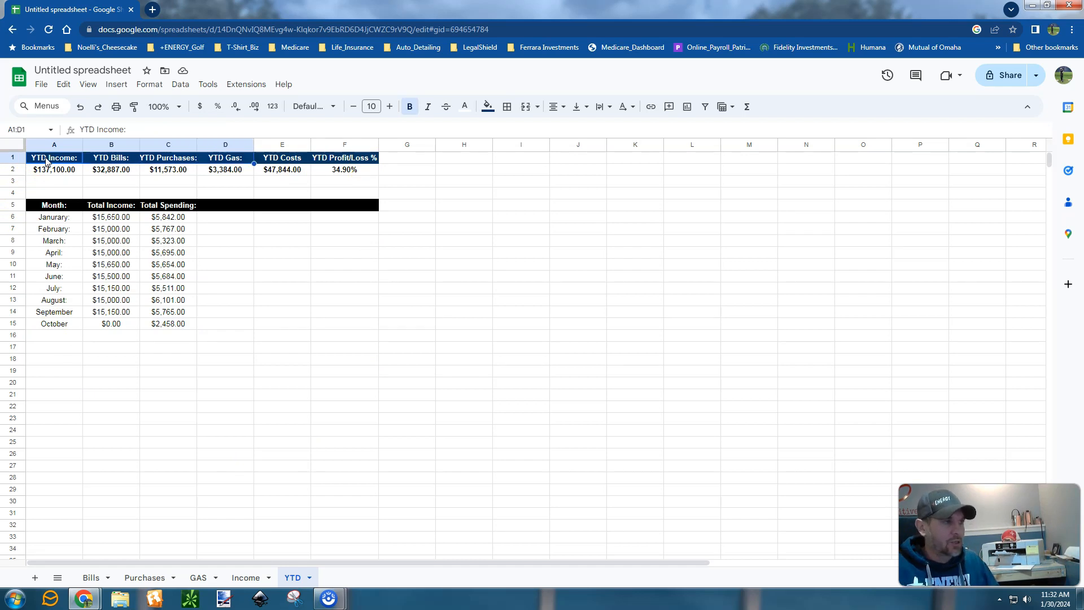
{"action": "key", "text": "shift+Right"}
{"action": "key", "text": "shift+Right"}
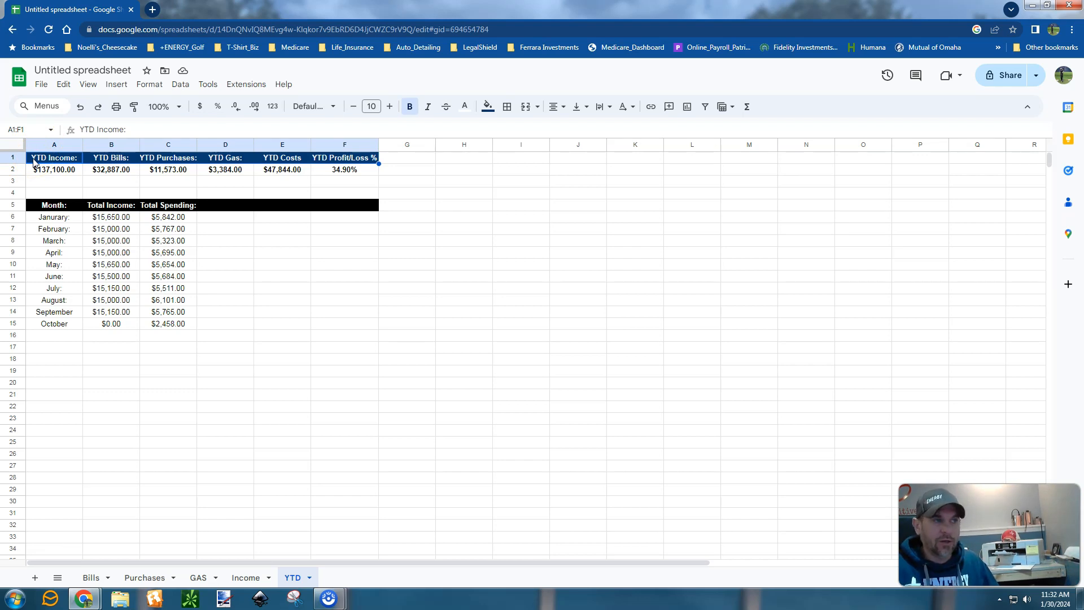
{"action": "key", "text": "shift+Down"}
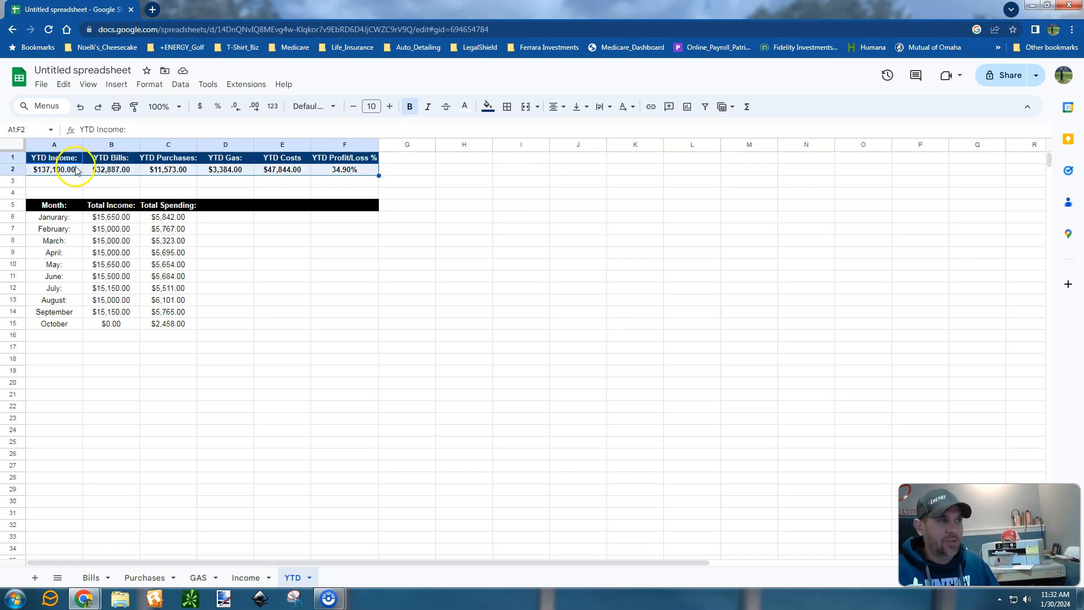
{"action": "left_click", "coordinate": [117, 85]}
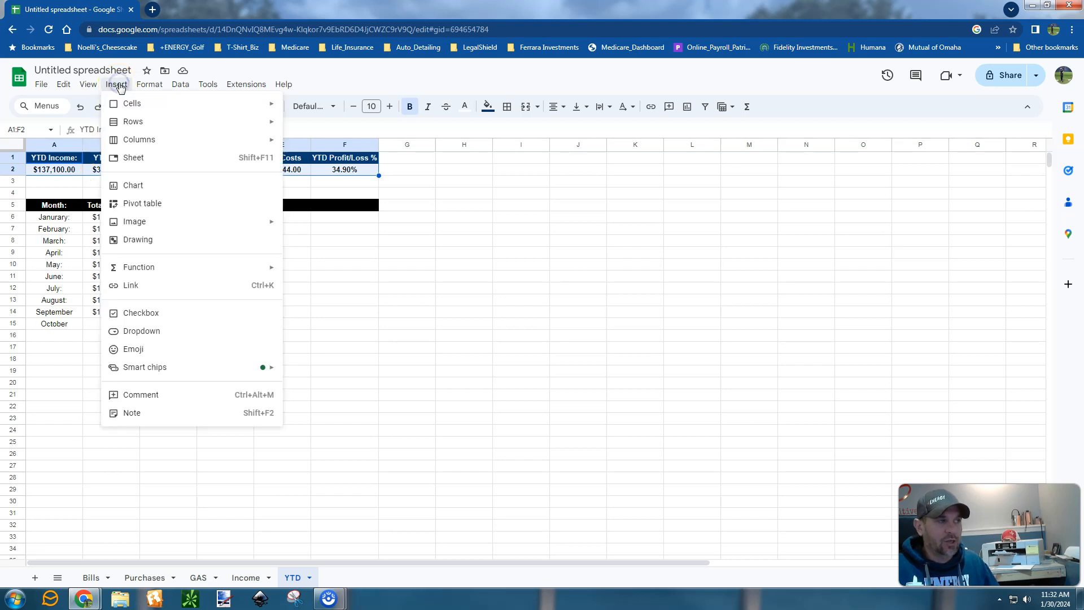
{"action": "left_click", "coordinate": [134, 187]}
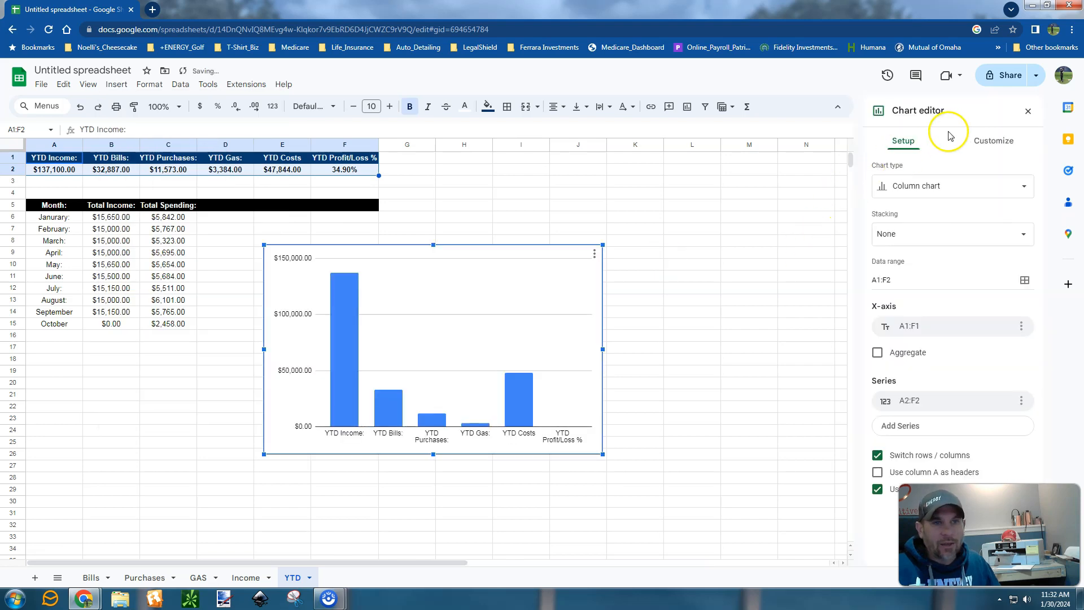
{"action": "left_click", "coordinate": [1022, 187]}
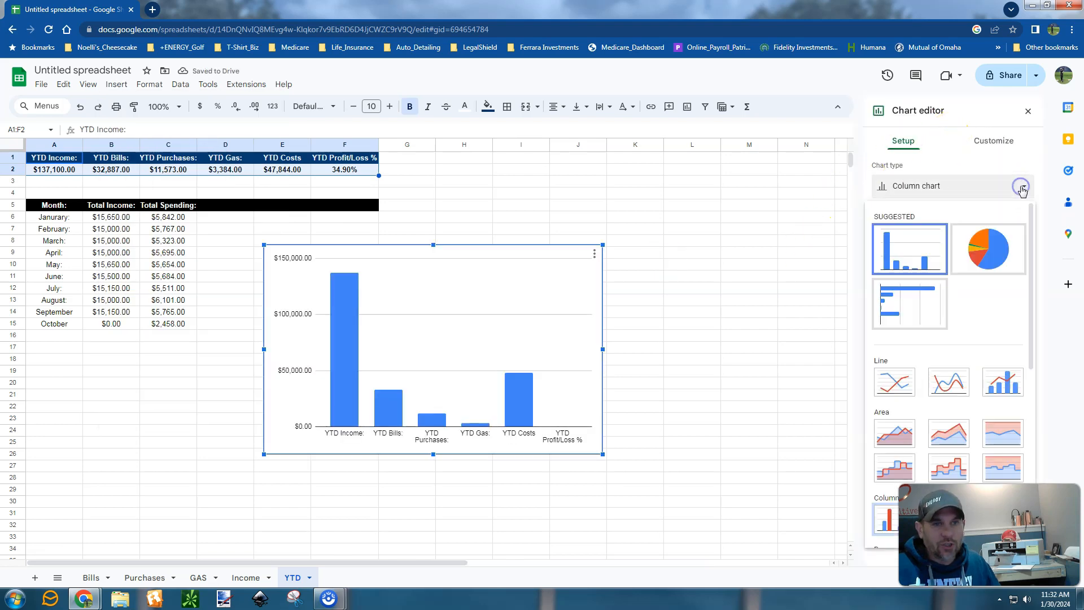
{"action": "left_click", "coordinate": [1004, 252]}
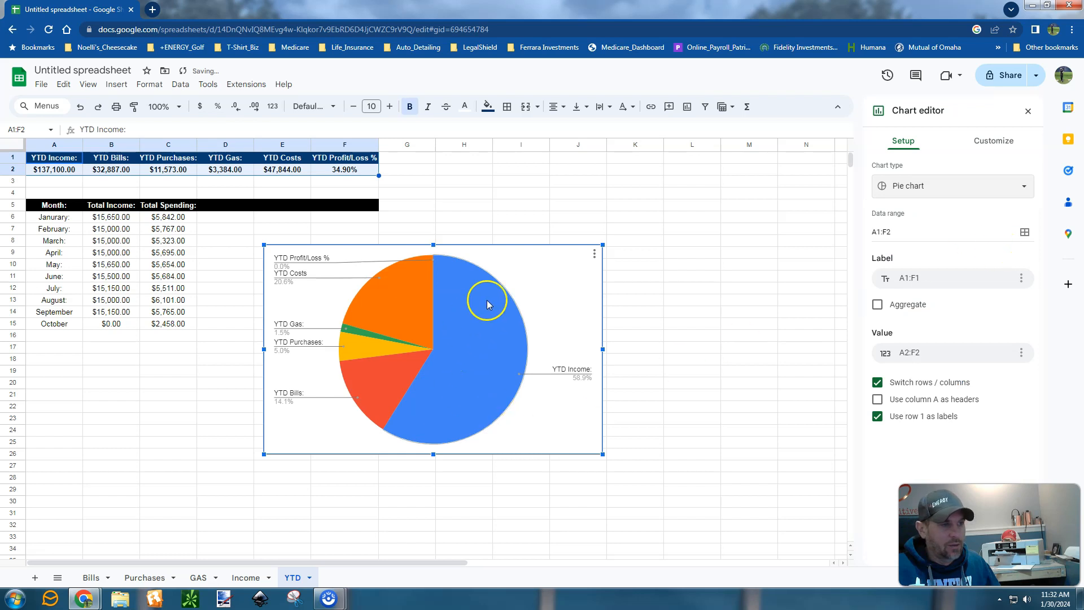
Move the pie chart beside the YTD summary so it sits at the top of the sheet over columns I to N.
{"action": "left_click_drag", "start_coordinate": [515, 275], "coordinate": [716, 186]}
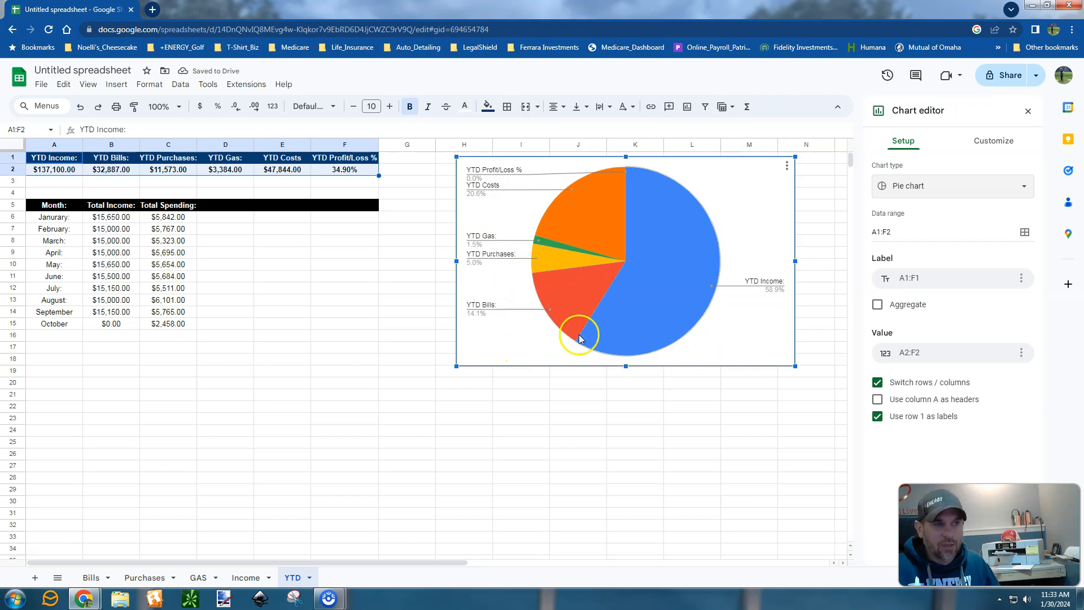
{"action": "left_click_drag", "start_coordinate": [736, 186], "coordinate": [778, 188]}
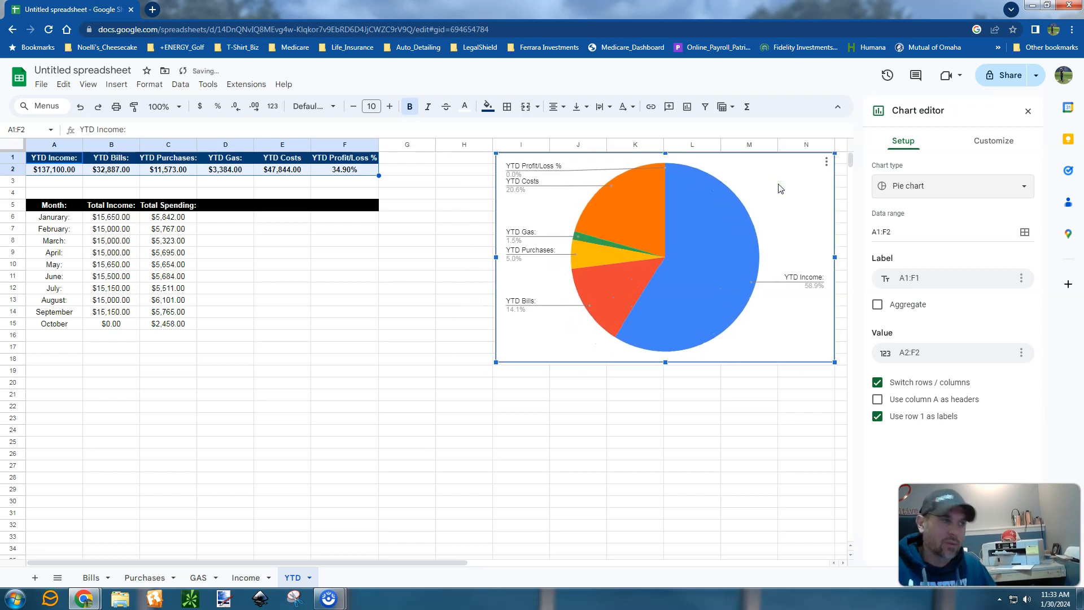
Insert a column chart of the monthly income and spending table in A5:C15.
{"action": "left_click", "coordinate": [51, 219]}
{"action": "left_click", "coordinate": [47, 207]}
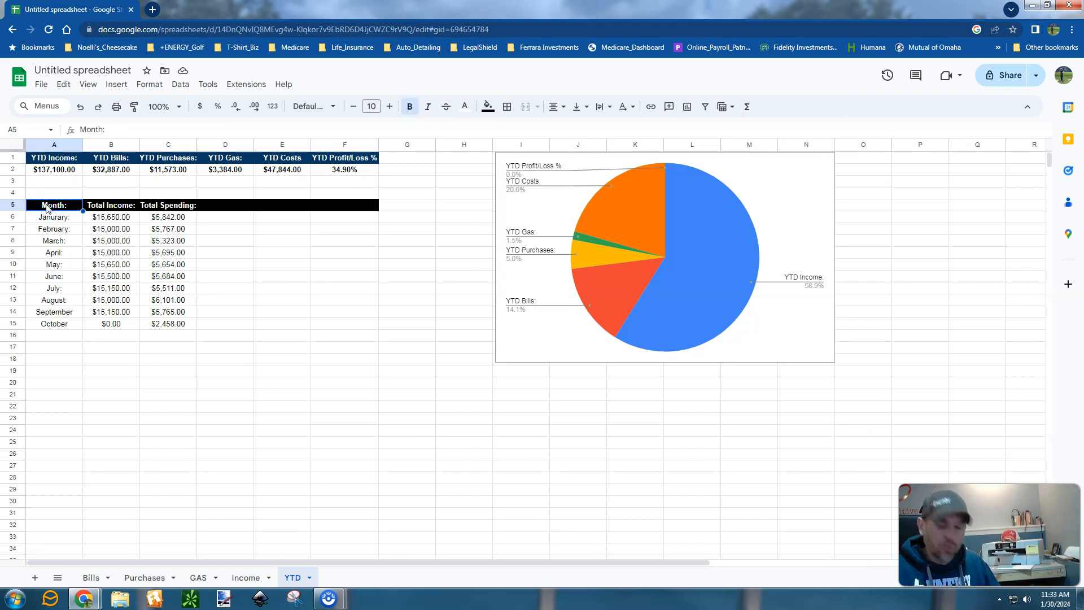
{"action": "key", "text": "shift+Right"}
{"action": "key", "text": "shift+Right"}
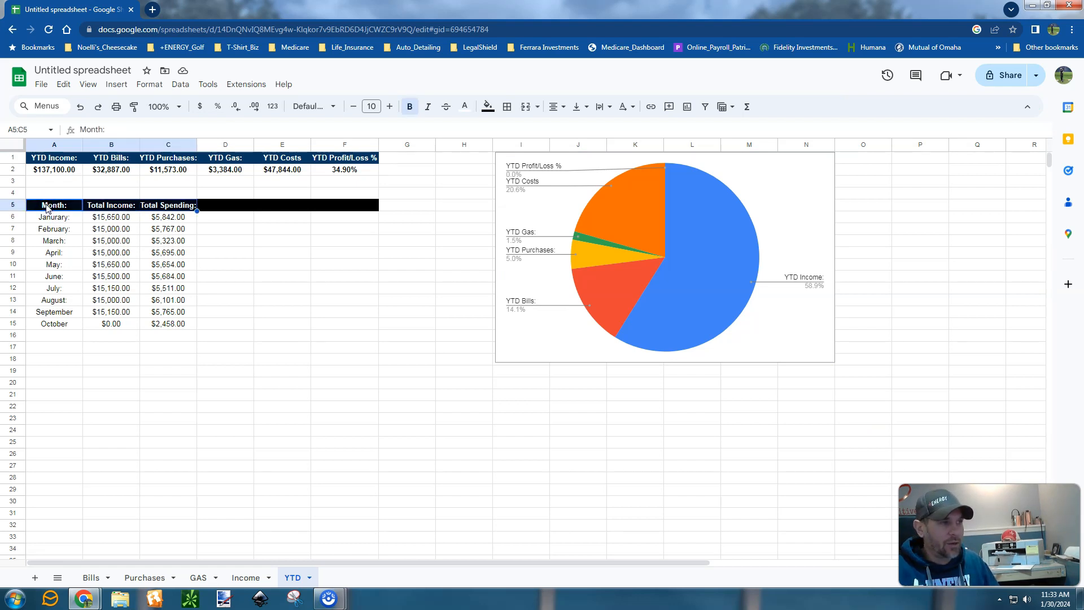
{"action": "key", "text": "shift+Down"}
{"action": "key", "text": "shift+Down"}
{"action": "key", "text": "shift+Down"}
{"action": "key", "text": "shift+Down"}
{"action": "key", "text": "shift+Down"}
{"action": "key", "text": "shift+Down"}
{"action": "key", "text": "shift+Down"}
{"action": "key", "text": "shift+Down"}
{"action": "key", "text": "shift+Down"}
{"action": "key", "text": "shift+Down"}
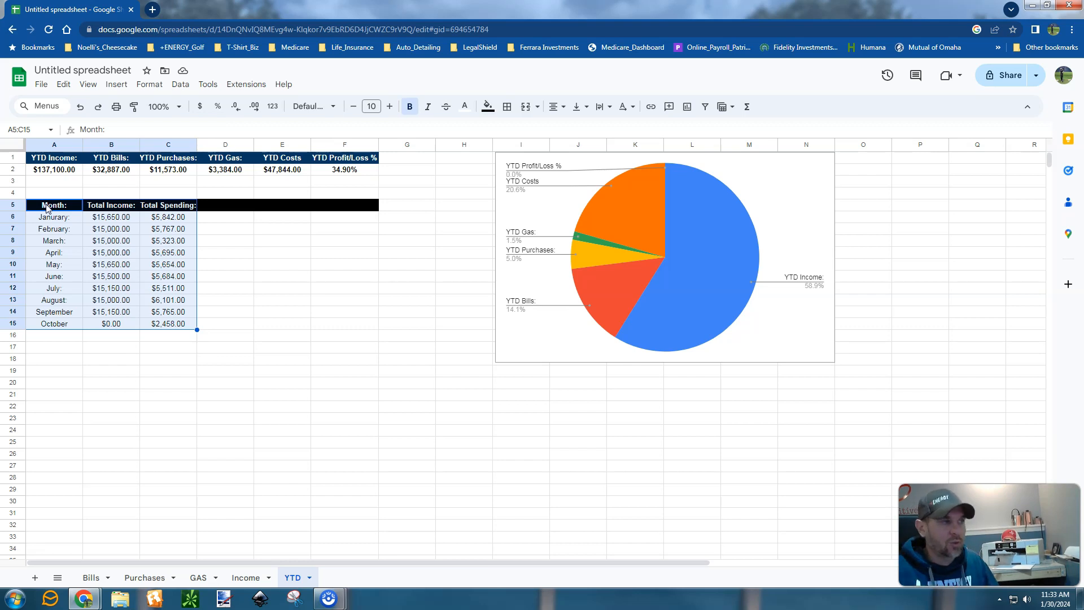
{"action": "left_click", "coordinate": [115, 85]}
{"action": "left_click", "coordinate": [134, 184]}
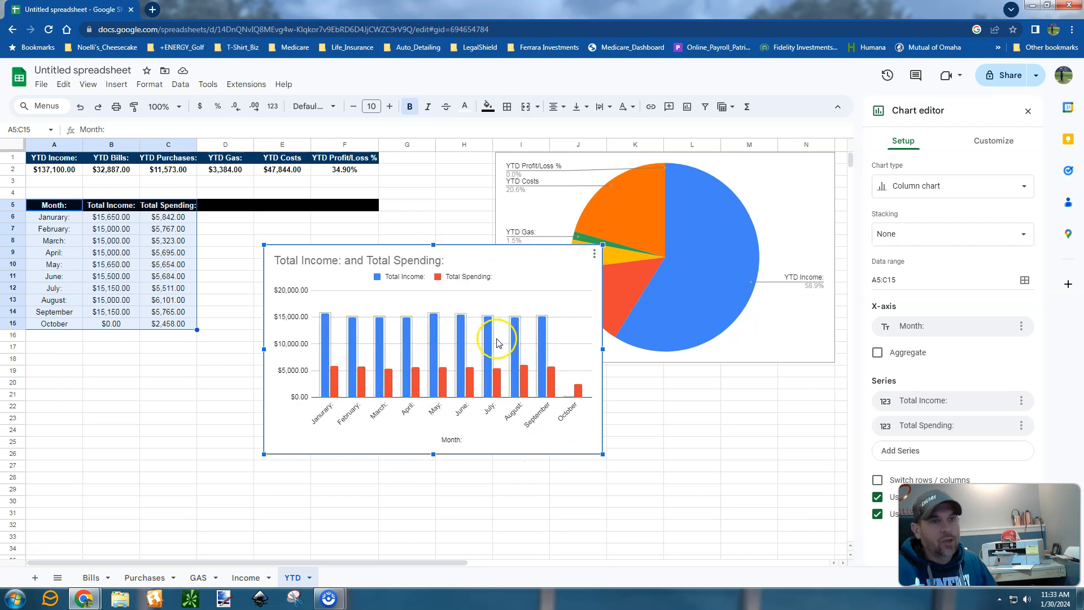
Apply the 3D chart style to the Total Income and Total Spending column chart.
{"action": "left_click", "coordinate": [995, 137]}
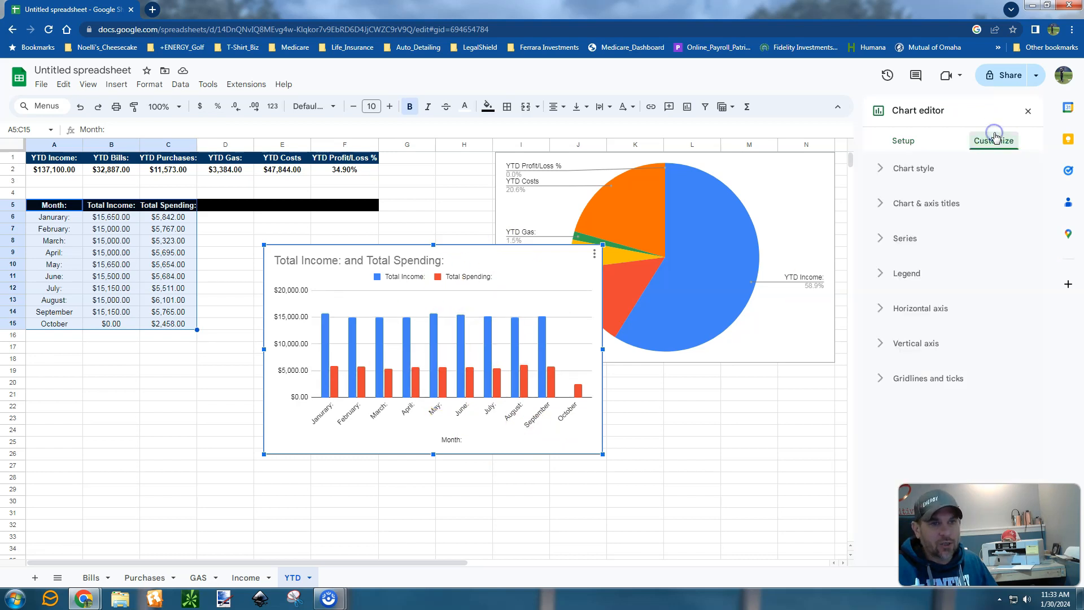
{"action": "left_click", "coordinate": [930, 171]}
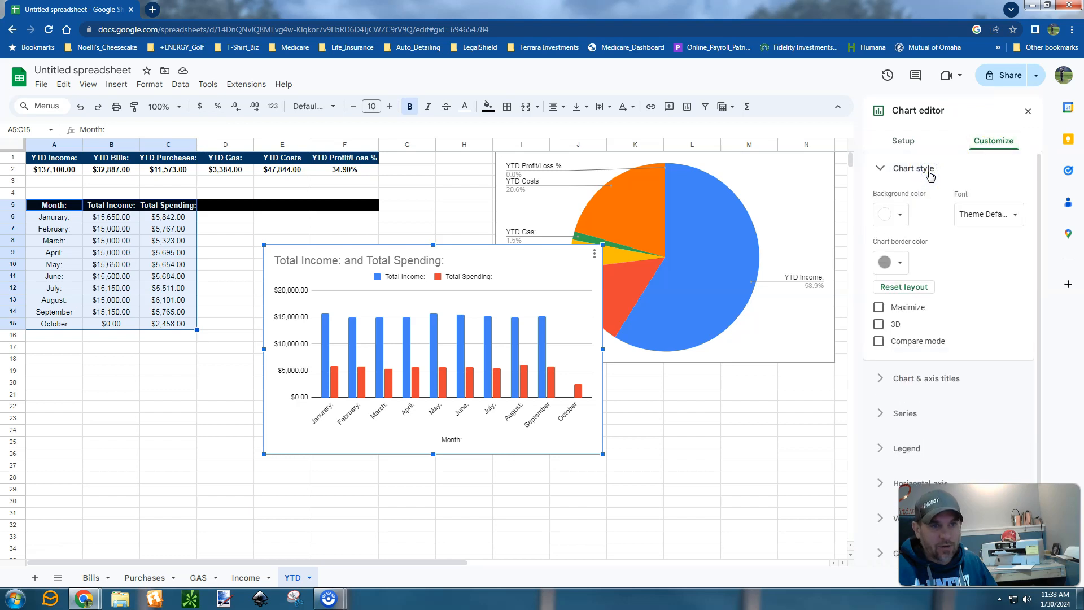
{"action": "left_click", "coordinate": [879, 324]}
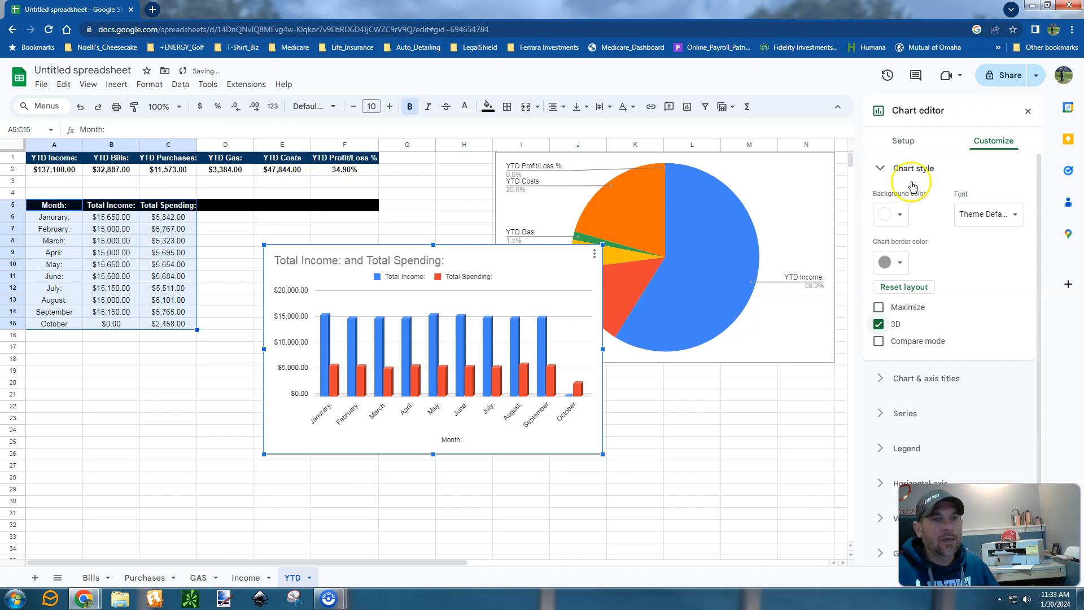
{"action": "left_click", "coordinate": [904, 140]}
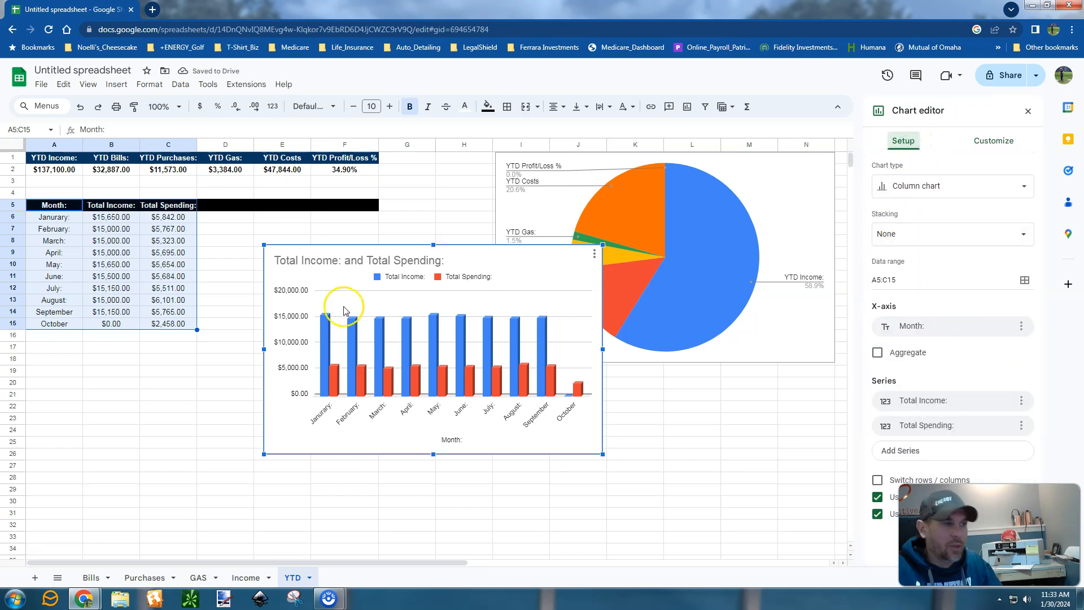
Narrow the pie chart to start at column J and place the column chart between it and the monthly table, over columns D to I.
{"action": "left_click_drag", "start_coordinate": [479, 256], "coordinate": [398, 329]}
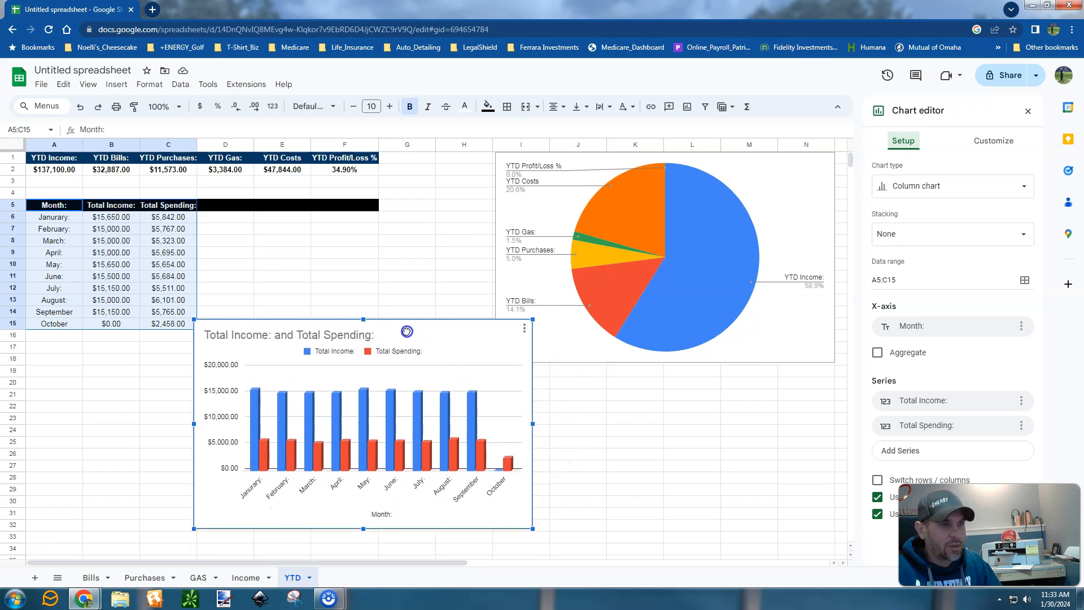
{"action": "left_click", "coordinate": [561, 194]}
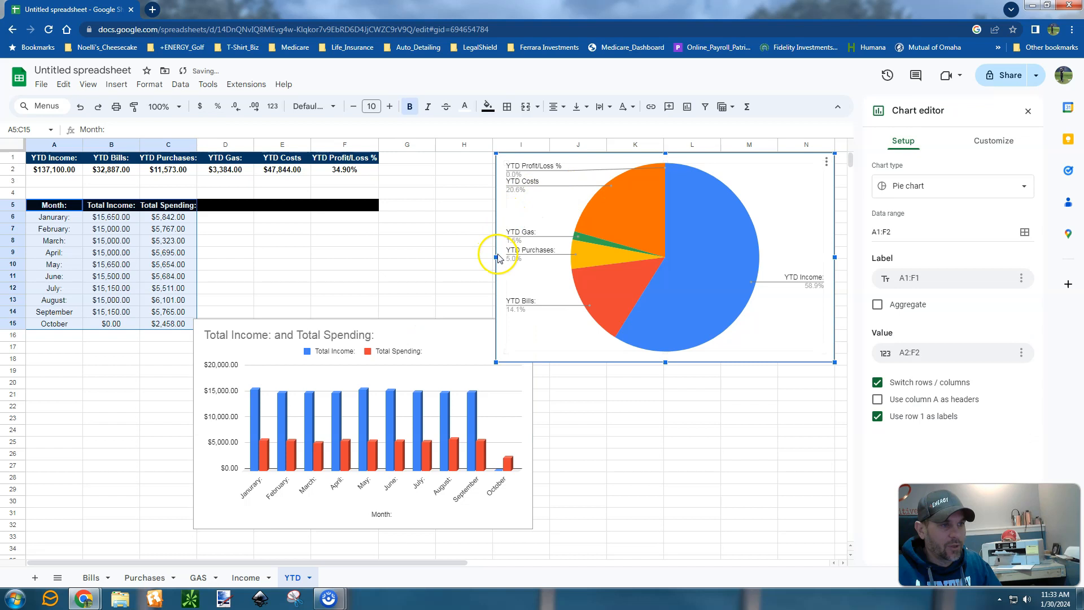
{"action": "left_click_drag", "start_coordinate": [496, 257], "coordinate": [545, 257]}
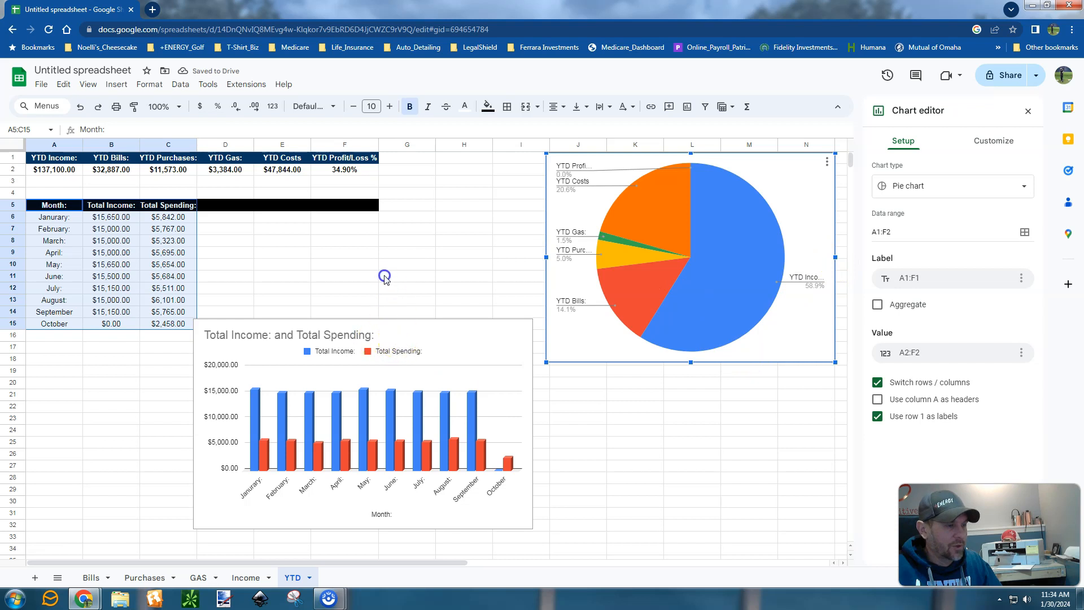
{"action": "left_click", "coordinate": [454, 366]}
{"action": "left_click_drag", "start_coordinate": [451, 369], "coordinate": [458, 264]}
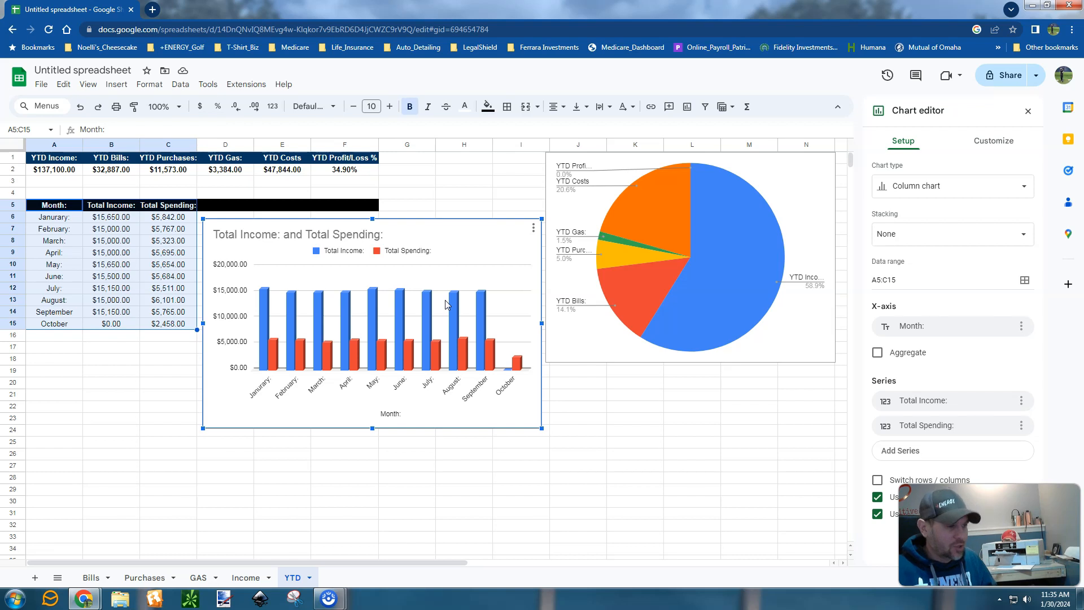
Review the Bills, Purchases, GAS and Income sheets in turn, viewing Income from its first rows.
{"action": "left_click", "coordinate": [92, 581]}
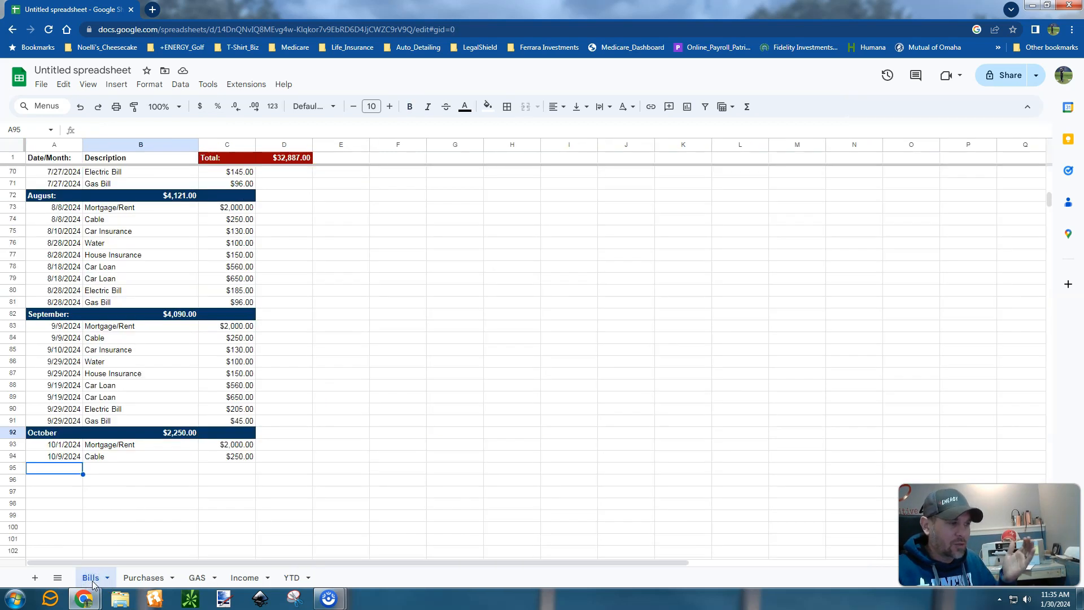
{"action": "left_click", "coordinate": [134, 581]}
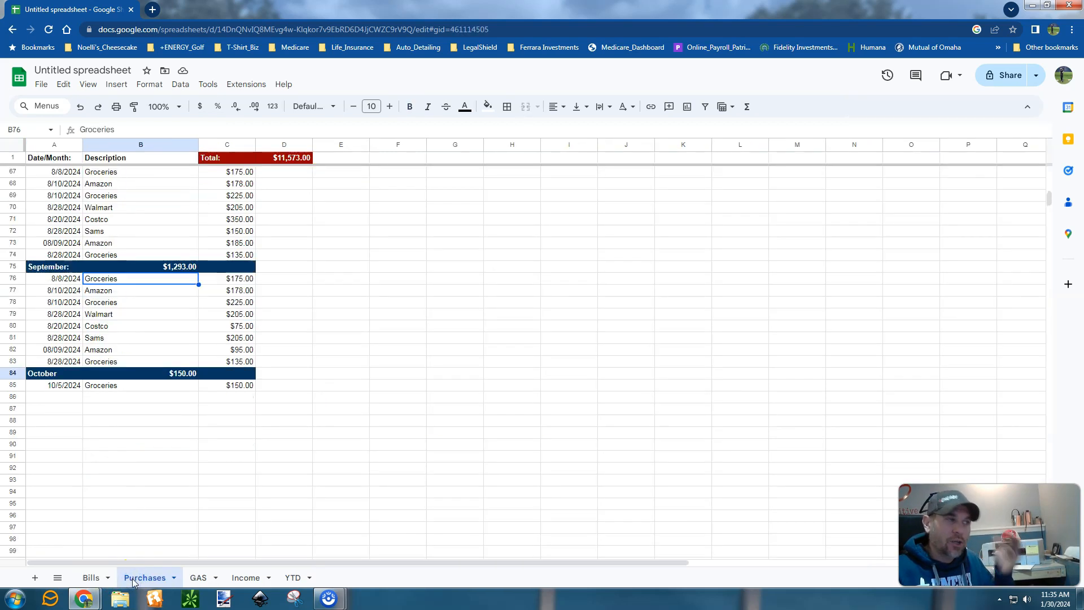
{"action": "left_click", "coordinate": [201, 579]}
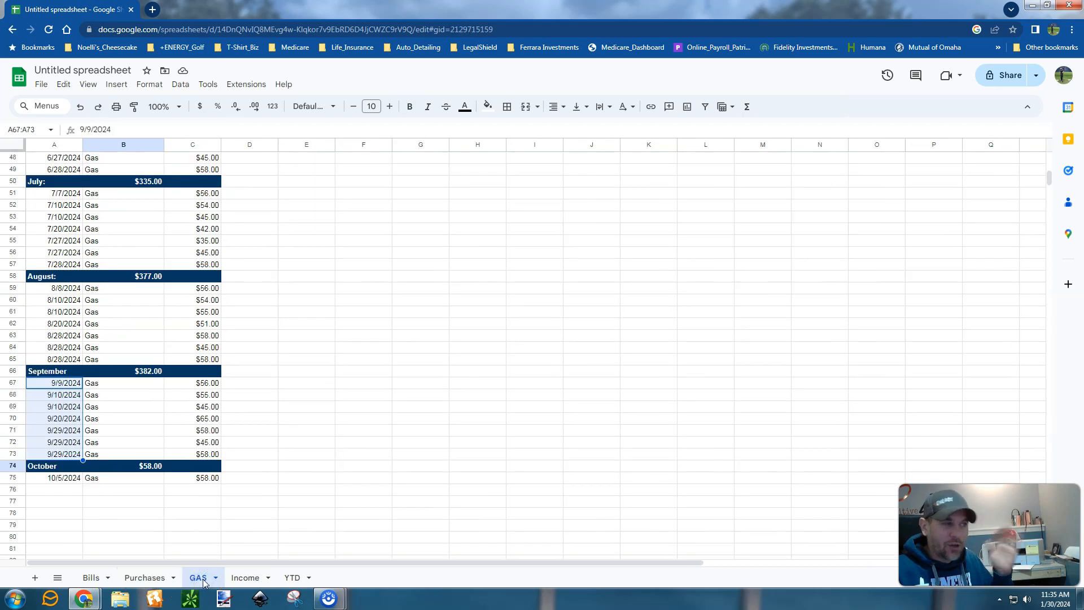
{"action": "left_click", "coordinate": [244, 578]}
{"action": "scroll", "coordinate": [293, 480], "scroll_direction": "up", "scroll_amount": 15}
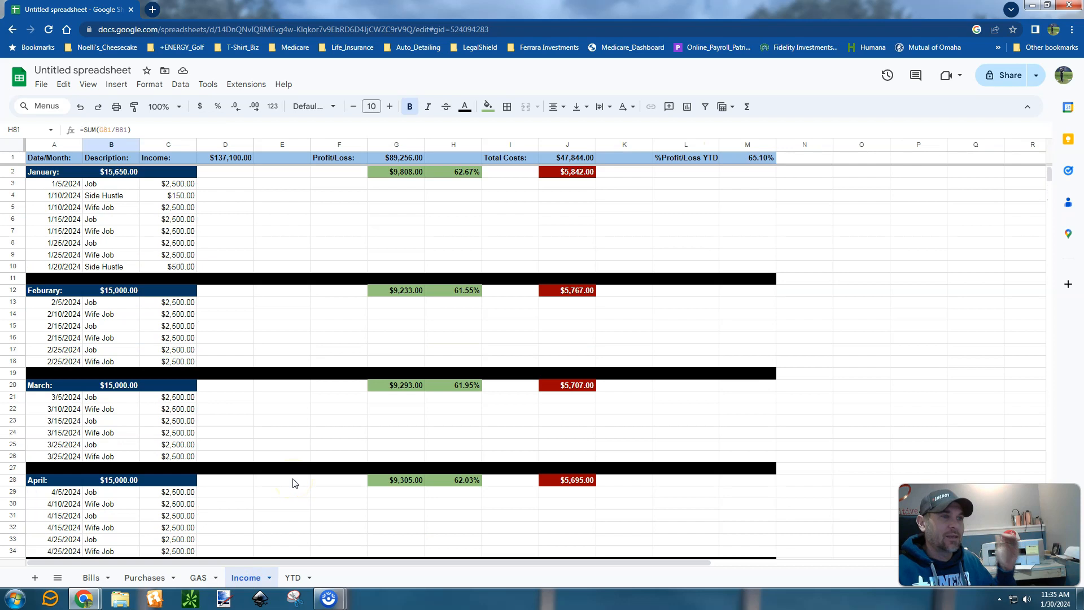